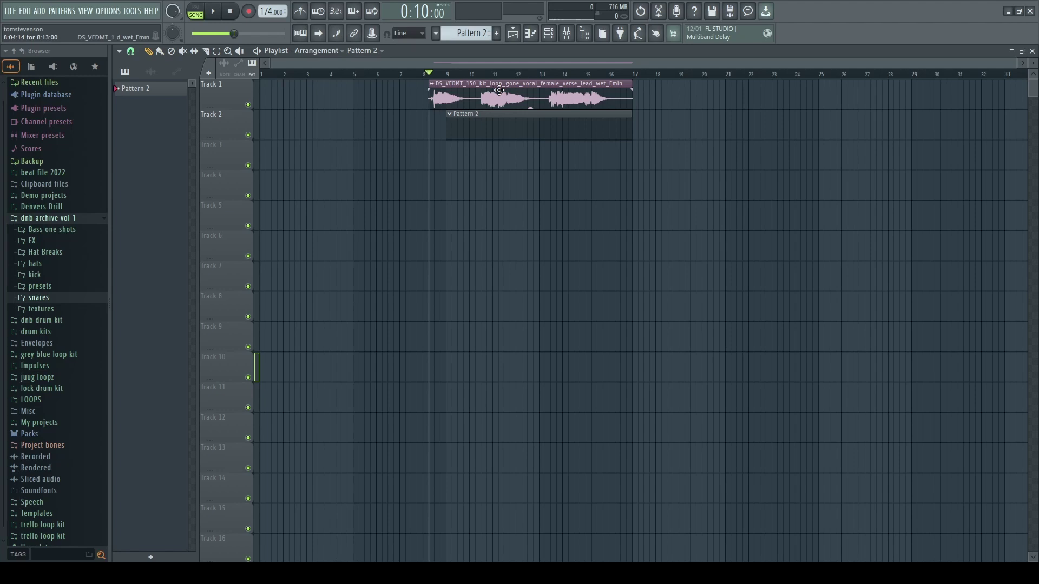
Load Pro-Q 3 on the Master mixer track and create a side-only 30 dB/oct low cut at about 170 Hz.
scroll(444, 169, up, 4)
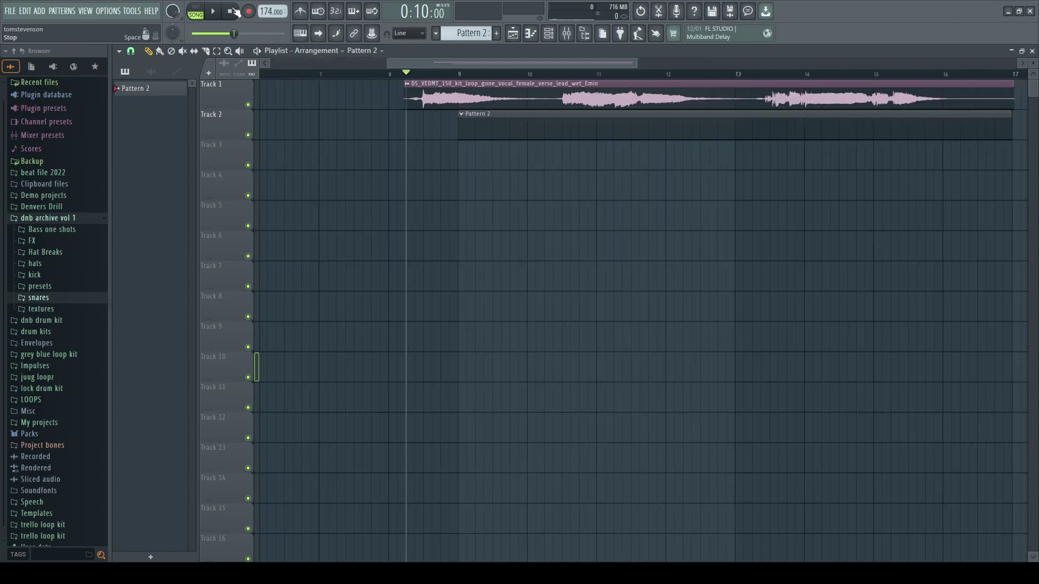
click(548, 34)
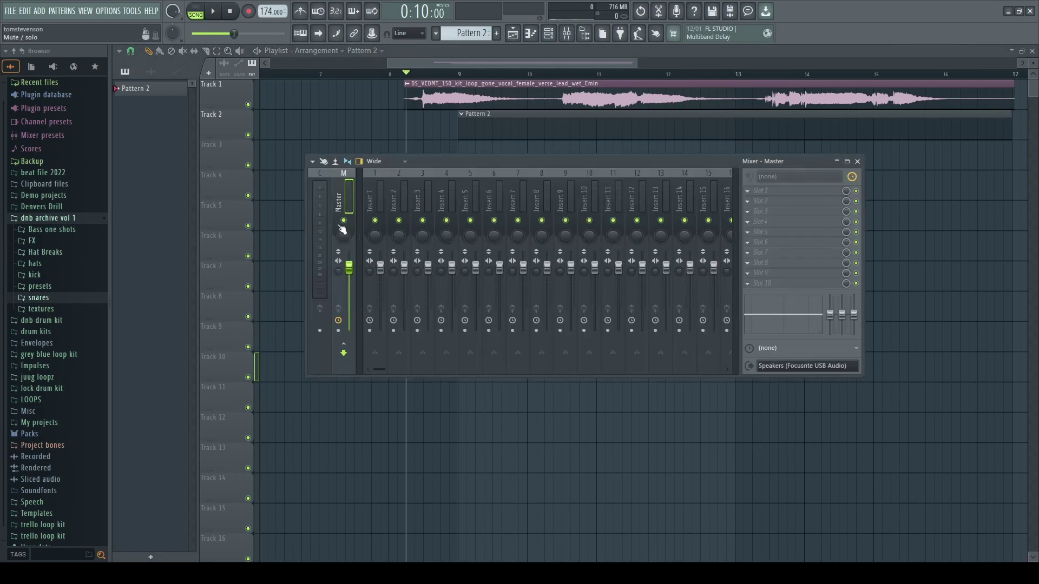
drag(373, 201, 308, 195)
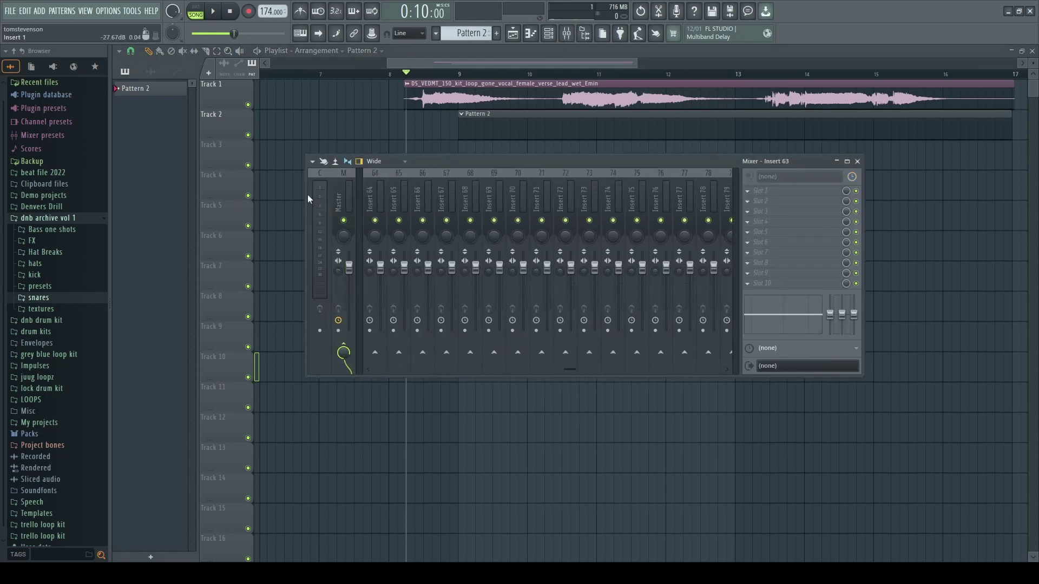
click(567, 34)
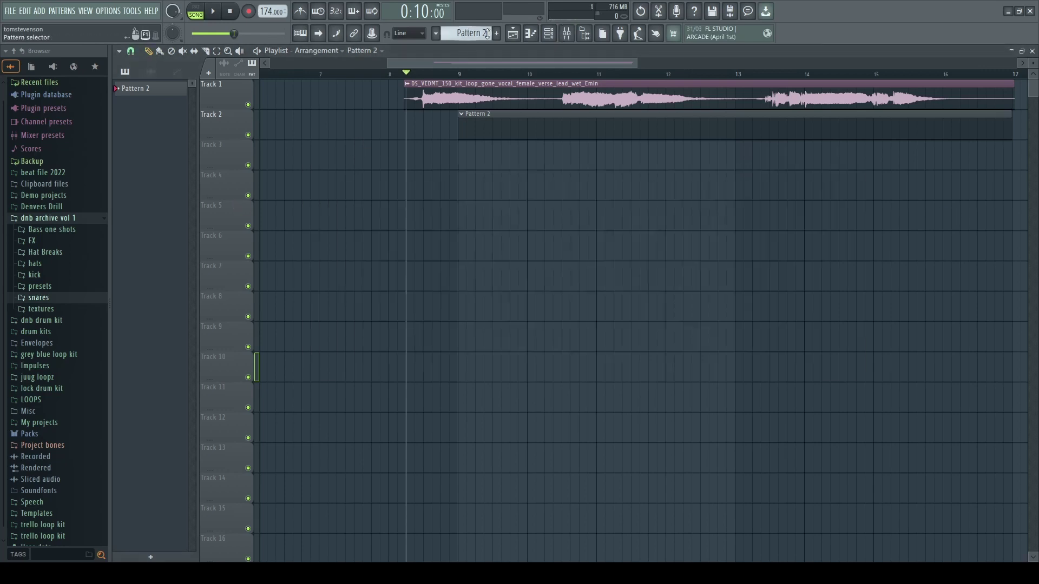
click(567, 34)
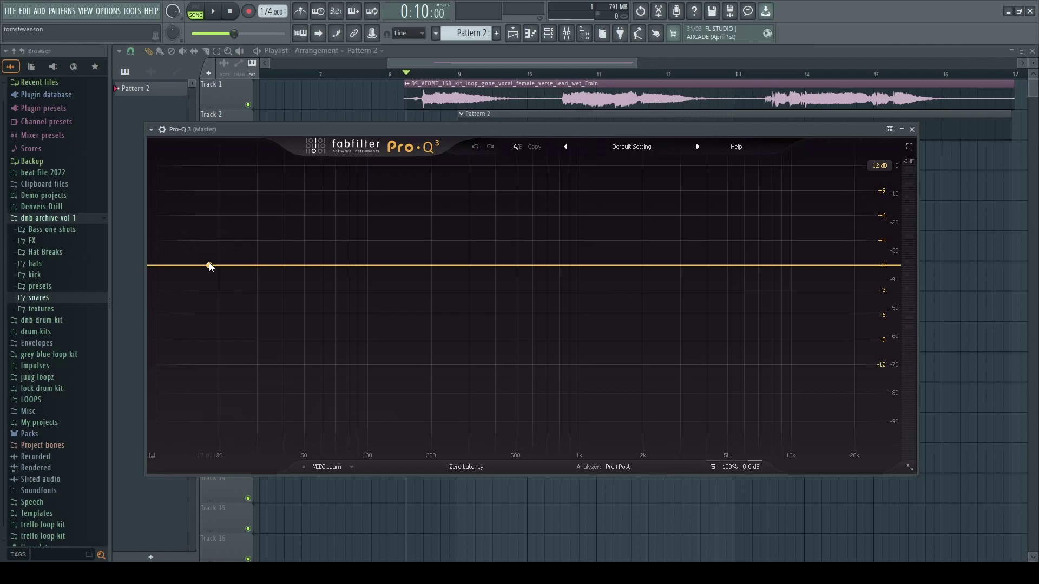
drag(210, 265, 416, 280)
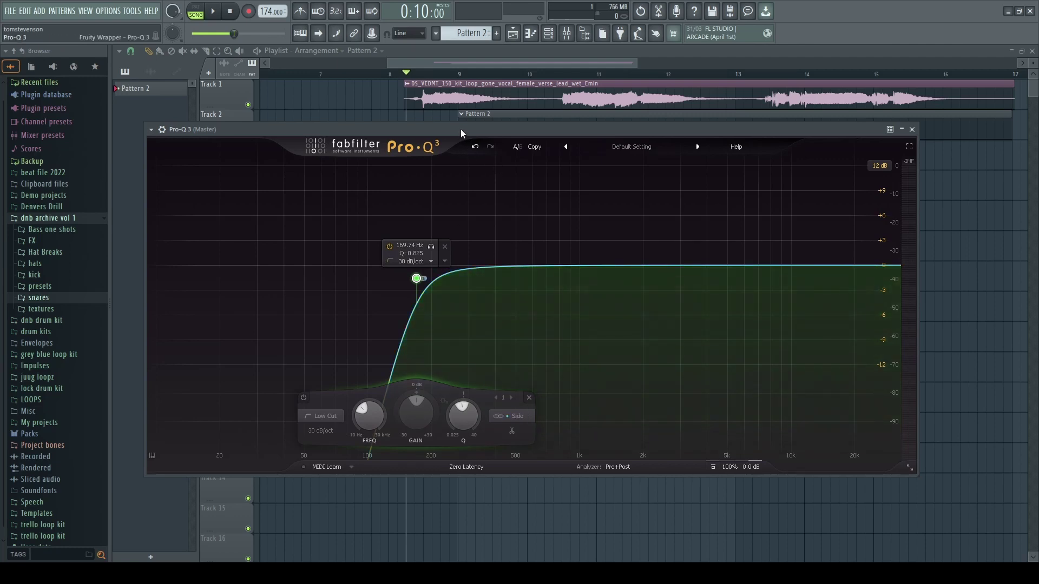
drag(460, 129, 518, 146)
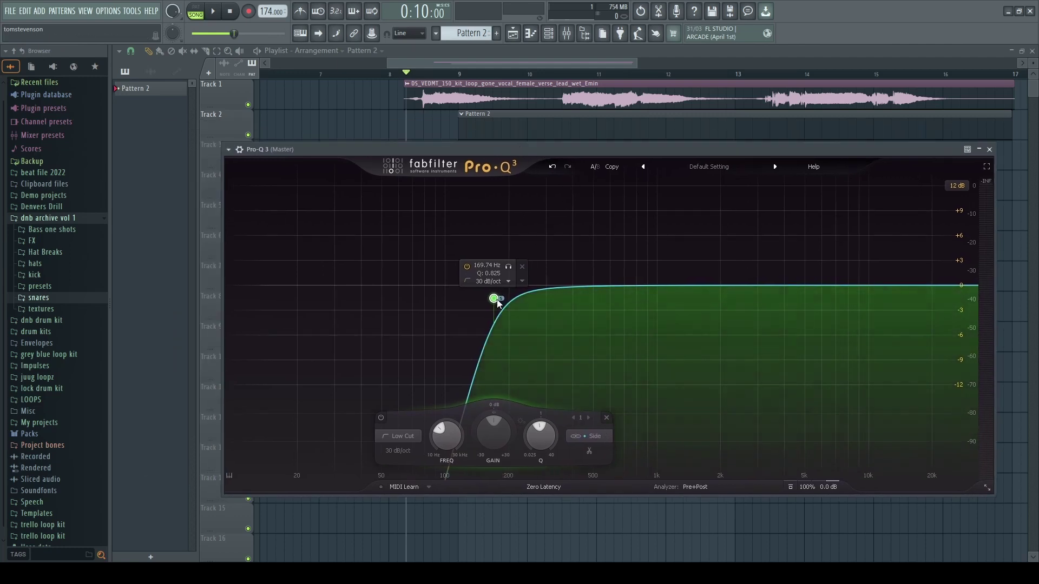
Fine-tune the Master low cut to about 169.74 Hz with a Q of 0.961.
drag(498, 303, 504, 302)
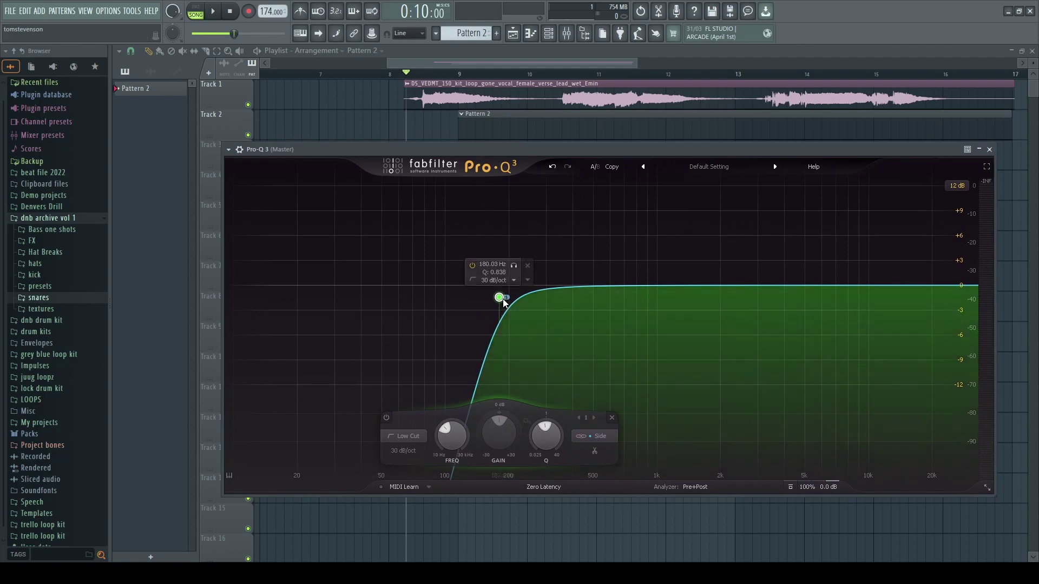
scroll(501, 302, up, 2)
mouse_move(501, 303)
mouse_down()
mouse_move(545, 299)
mouse_move(434, 297)
mouse_move(496, 293)
mouse_move(494, 284)
mouse_up()
scroll(505, 293, up, 1)
scroll(505, 294, down, 3)
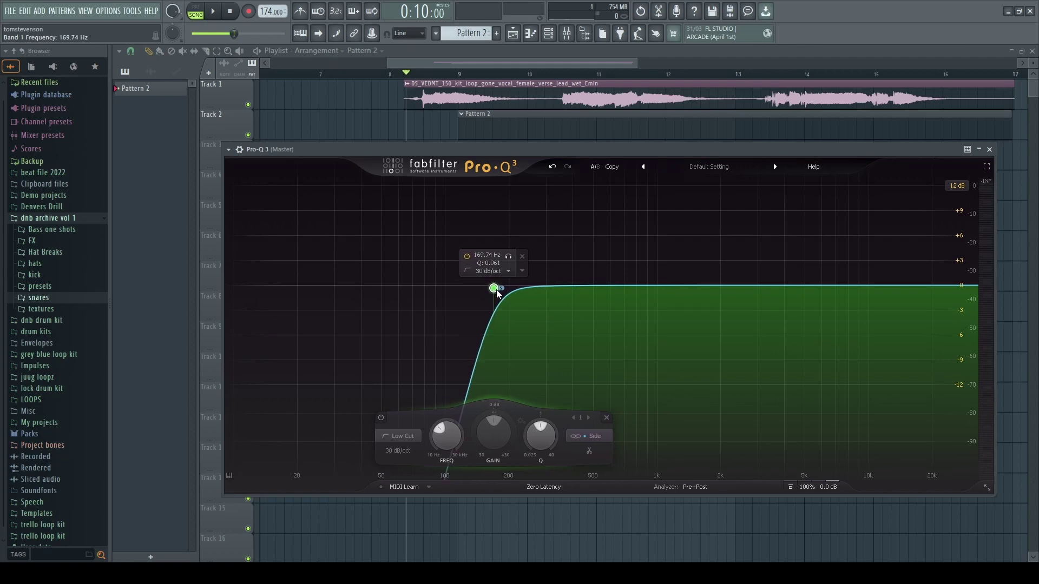
Load OTT after Pro-Q 3 on the Master track, set its depth to 26 %, and close the plugin windows.
click(979, 150)
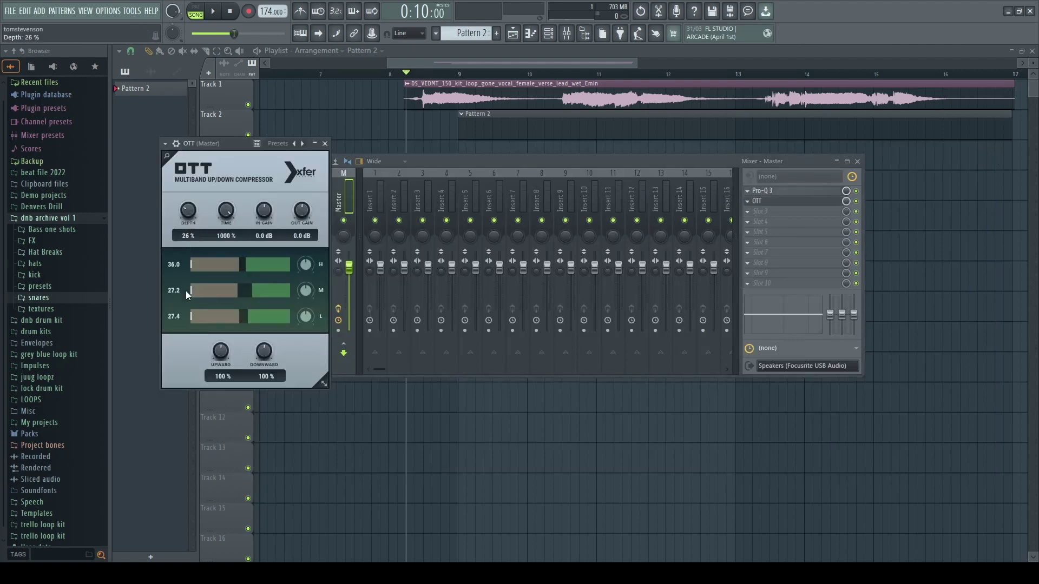
key(F12)
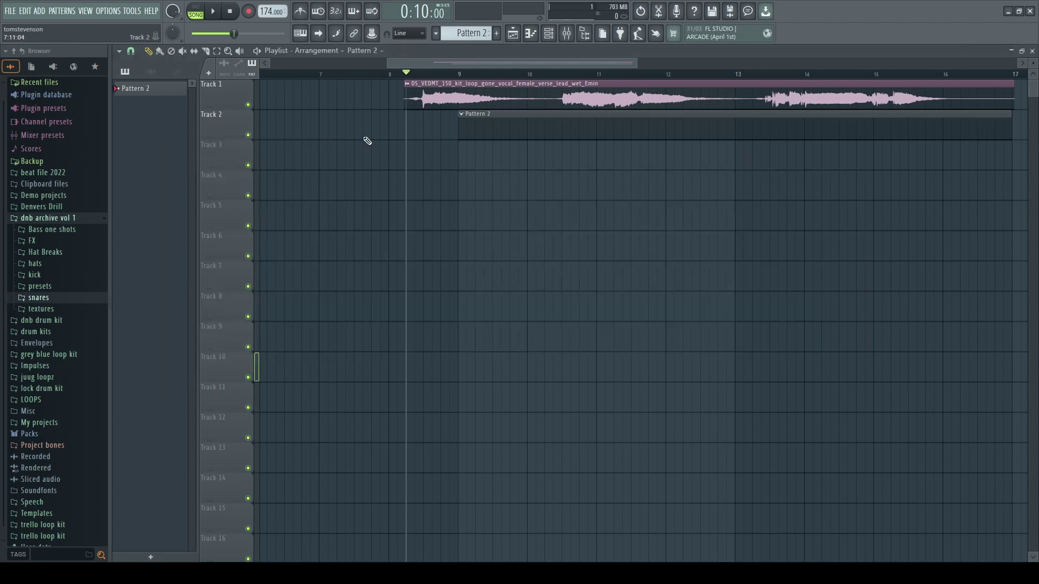
Route the vocal audio clip to mixer insert 1, named vocals, and load OTT in its second slot.
double_click(538, 85)
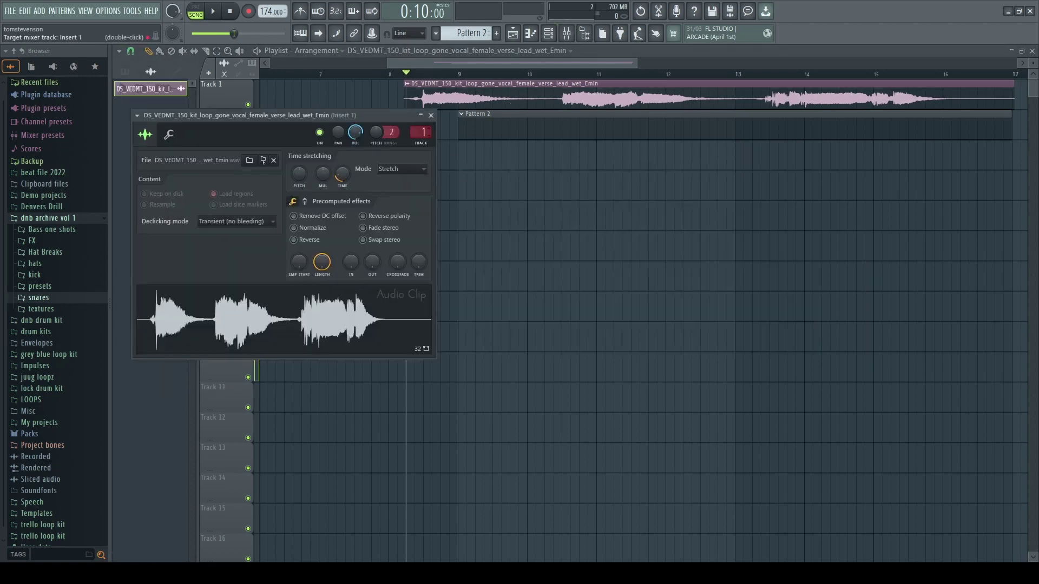
double_click(423, 133)
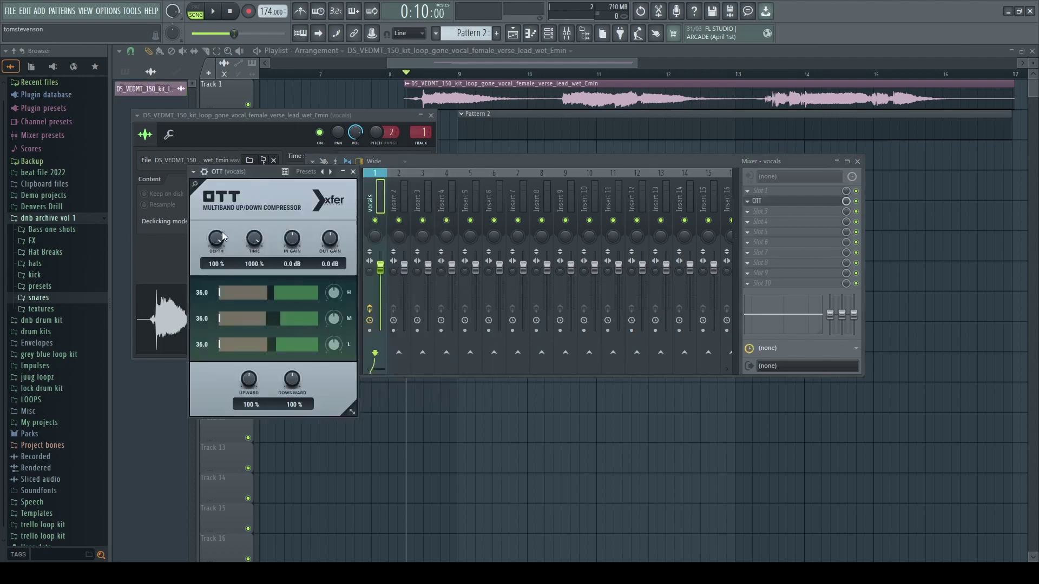
Set the vocals OTT depth to 27 %, load Pro-Q 3 in the first slot, and play the vocal through it.
click(747, 191)
click(747, 191)
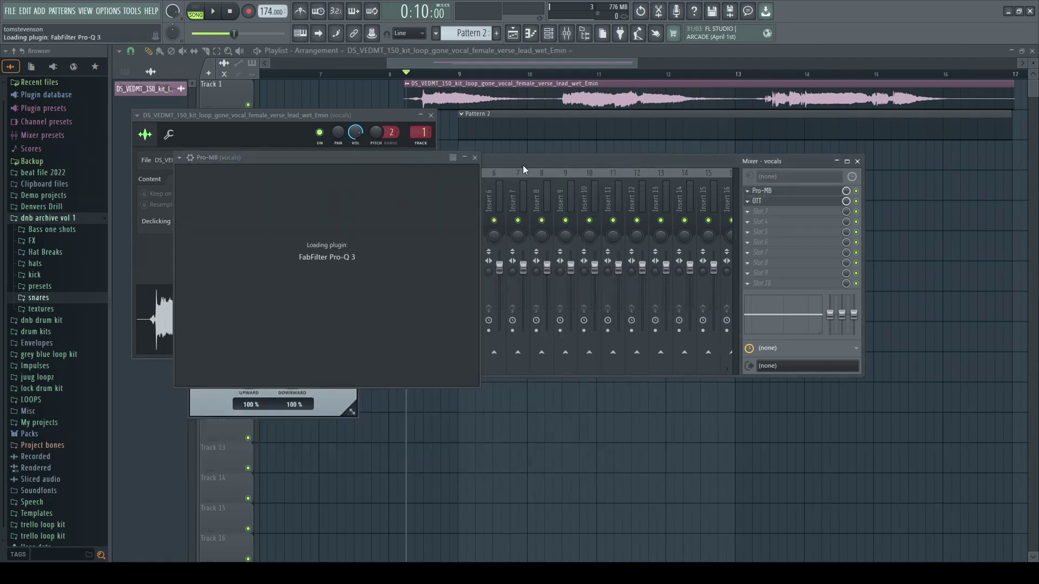
key(space)
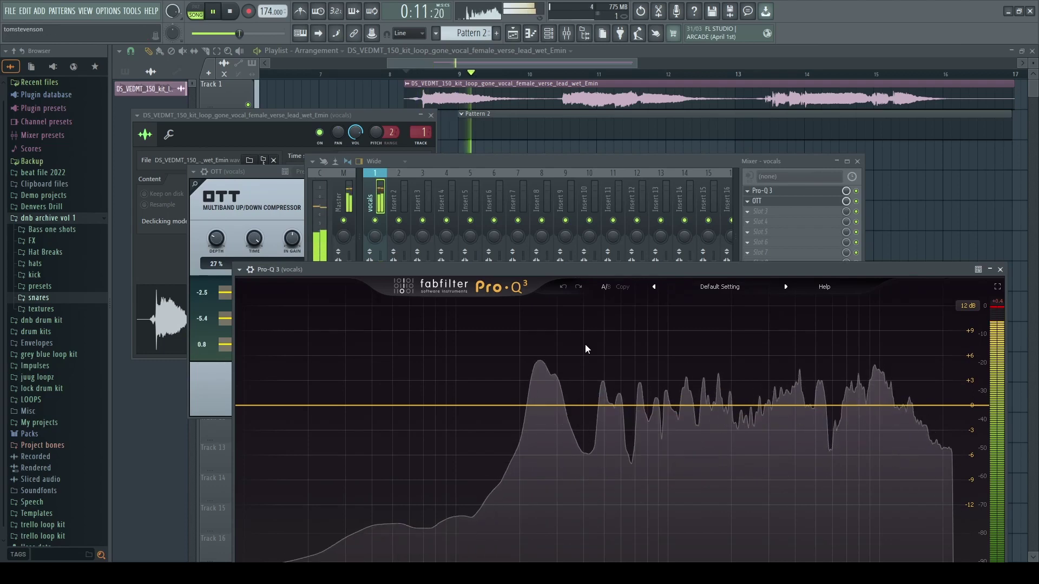
key(space)
drag(439, 271, 465, 128)
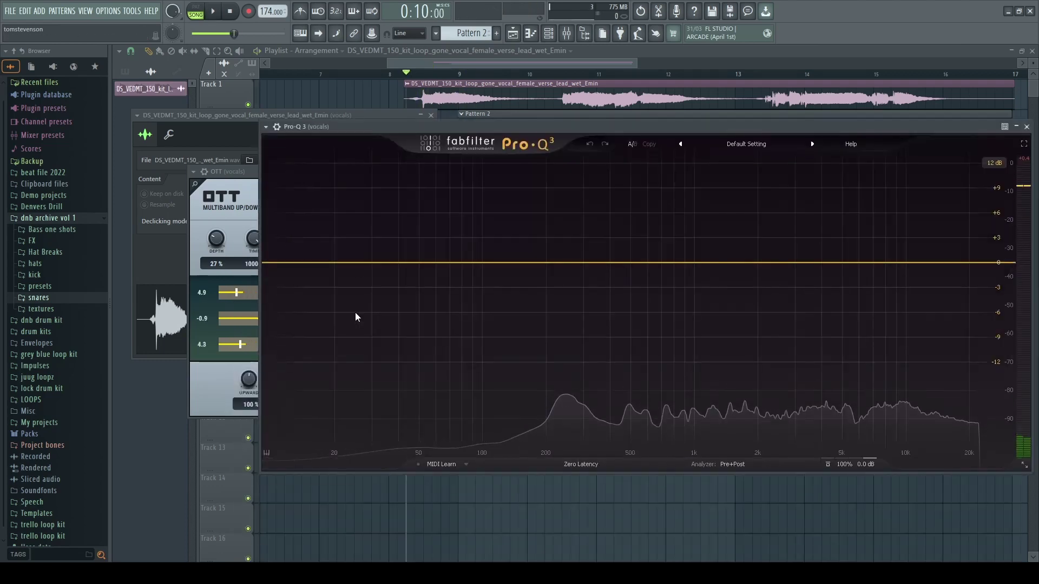
Add a 72 dB/oct low cut to the vocals equalizer at about 175 Hz while auditioning the vocal.
click(360, 262)
click(357, 257)
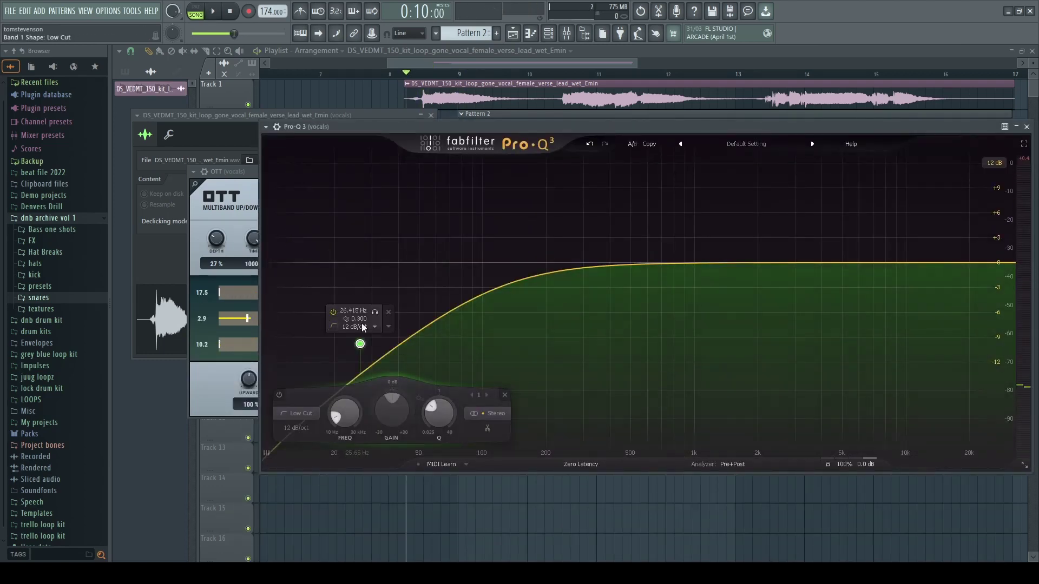
scroll(360, 343, up, 6)
key(space)
drag(360, 343, 534, 350)
key(space)
drag(574, 129, 547, 131)
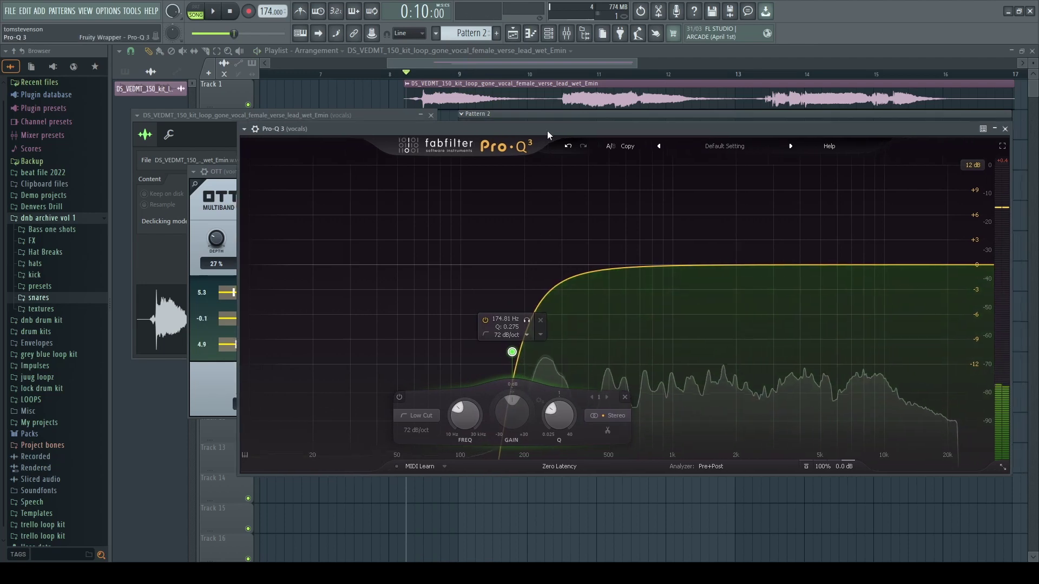
Lower the vocals low cut to about 160 Hz with a Q of 0.264 and audition the result.
mouse_move(506, 352)
mouse_down()
mouse_move(563, 345)
mouse_move(486, 359)
mouse_move(502, 358)
mouse_up()
key(space)
key(space)
key(space)
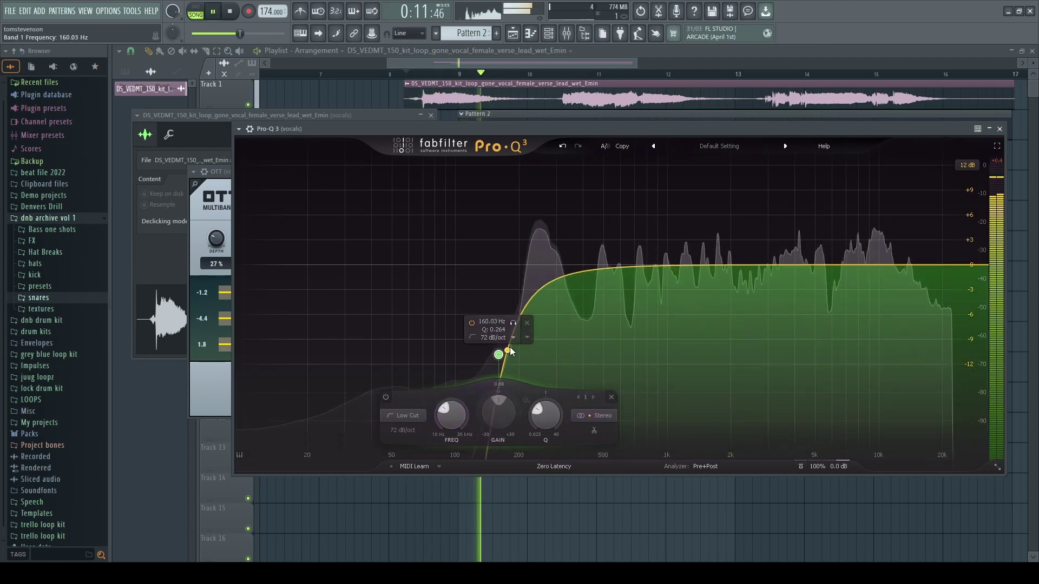
key(space)
Add a shallow bell cut to the vocals equalizer at about 295 Hz during playback.
double_click(551, 274)
key(space)
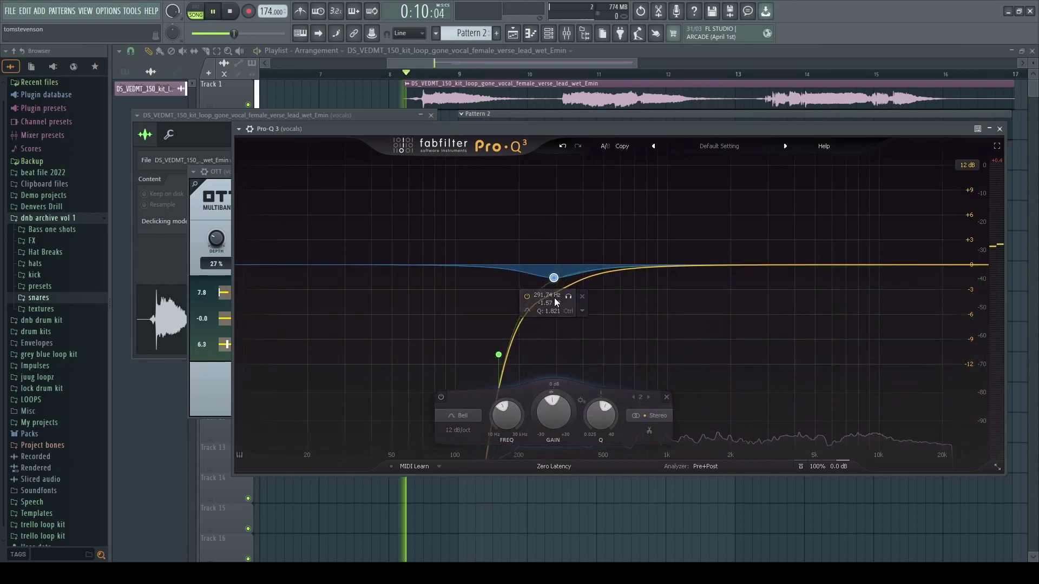
drag(552, 276, 555, 282)
click(498, 356)
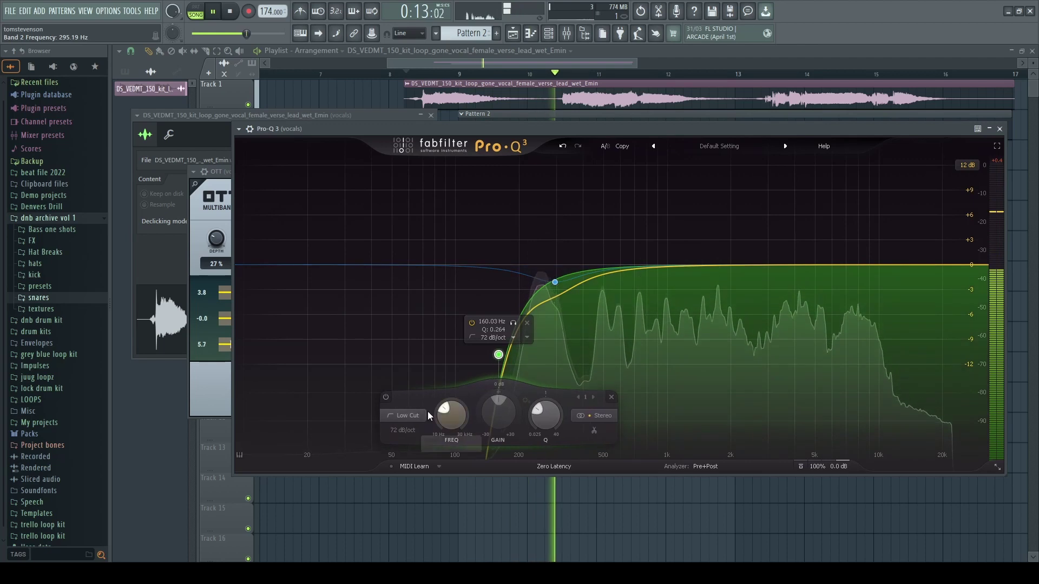
Add a high shelf to the vocals equalizer at about 25.9 kHz with +3 dB gain and a Q of 0.526.
double_click(968, 263)
key(space)
drag(968, 262, 966, 253)
scroll(966, 252, up, 3)
key(space)
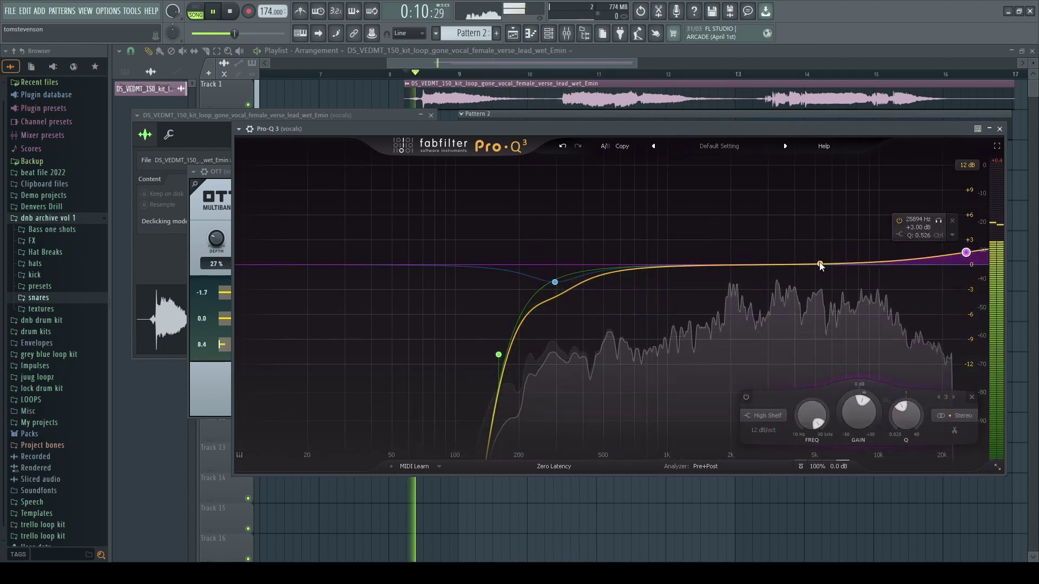
Add a bell boost of about +0.52 dB at 5908 Hz with a Q of 2.397, audition it, and close the vocals equalizer.
key(space)
drag(768, 264, 791, 186)
scroll(768, 258, up, 4)
key(space)
key(space)
drag(791, 223, 830, 260)
key(space)
key(space)
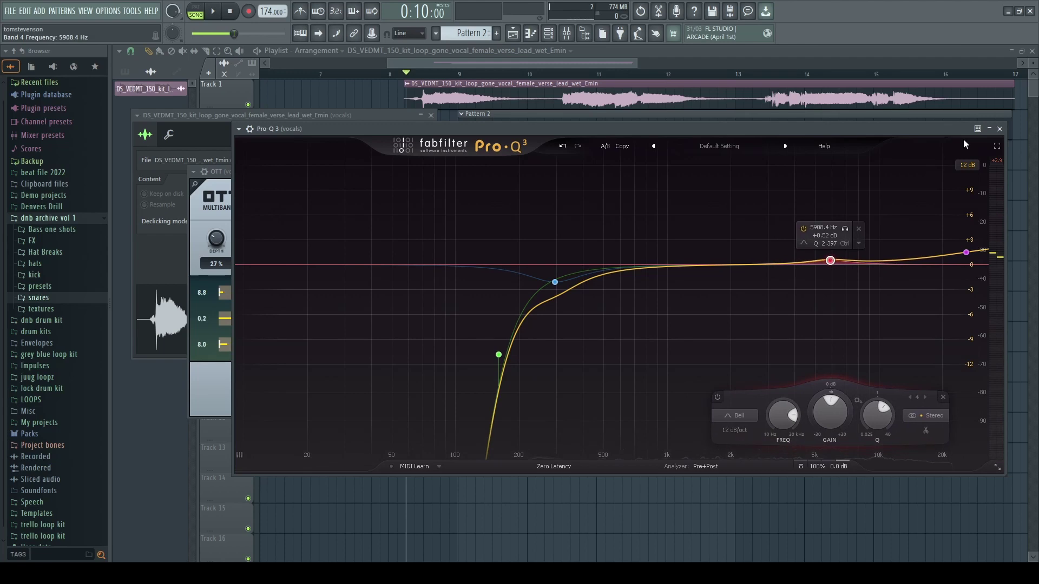
click(1000, 129)
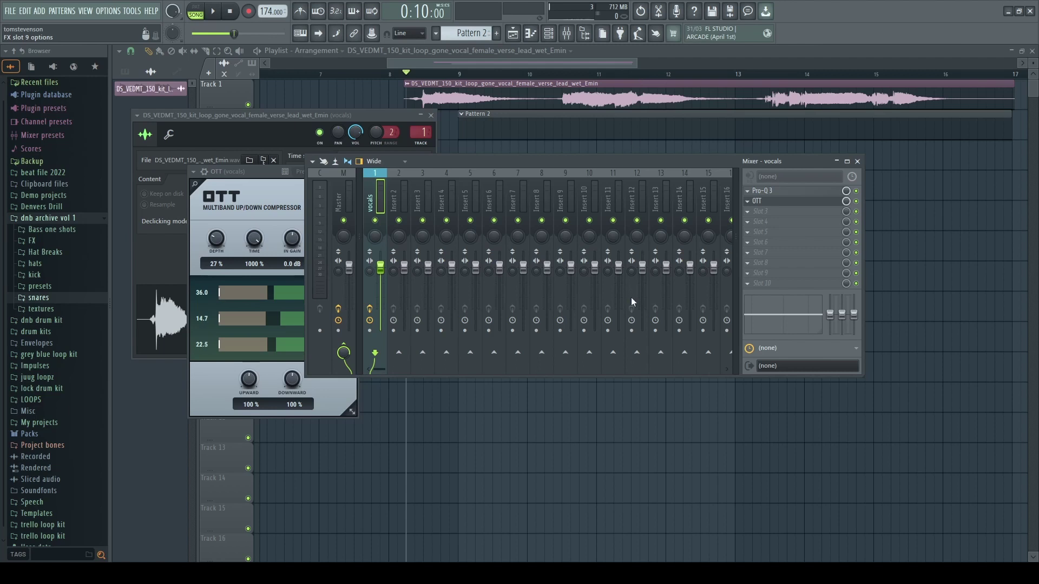
Load Fruity Reeverb 2 in the vocals track's slot 9, set the wet level to about 43 %, raise its low cut, and audition it.
click(553, 37)
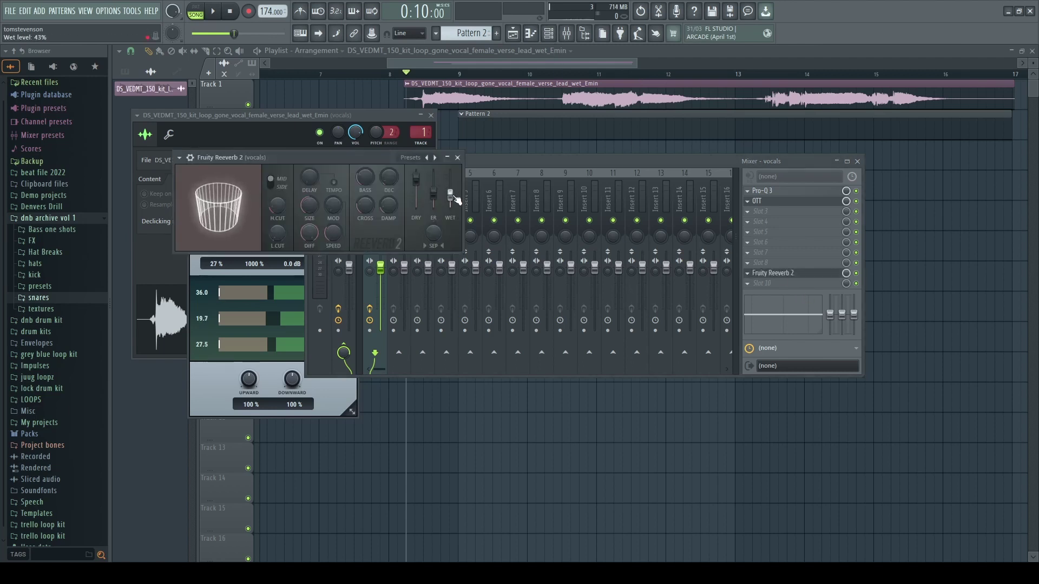
drag(277, 233, 277, 216)
key(space)
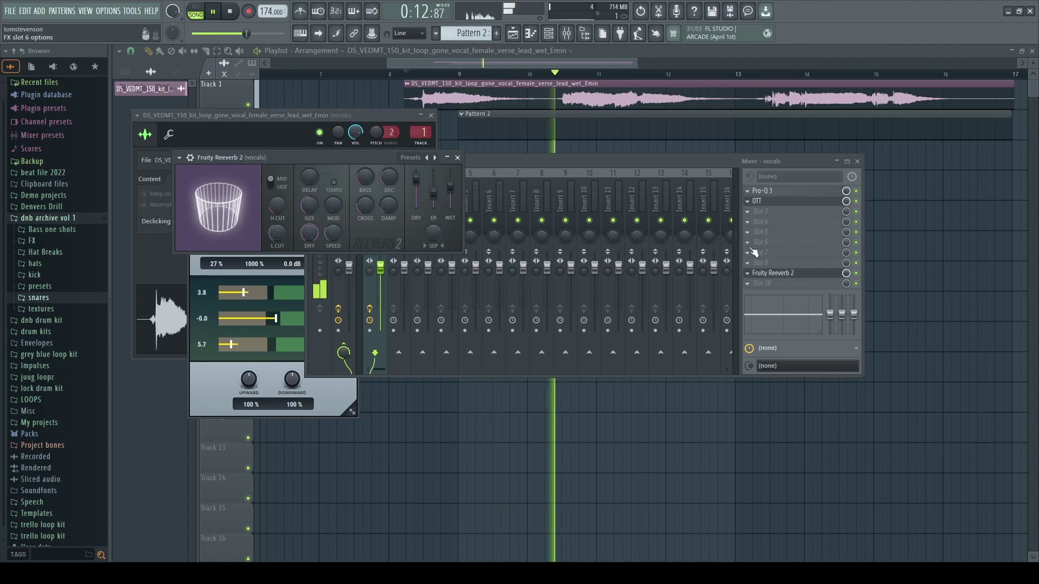
key(space)
Load Timeless 3 in the vocals track's slot 10, sync its delay time to the tempo, adjust the feedback, and audition the vocal.
click(751, 296)
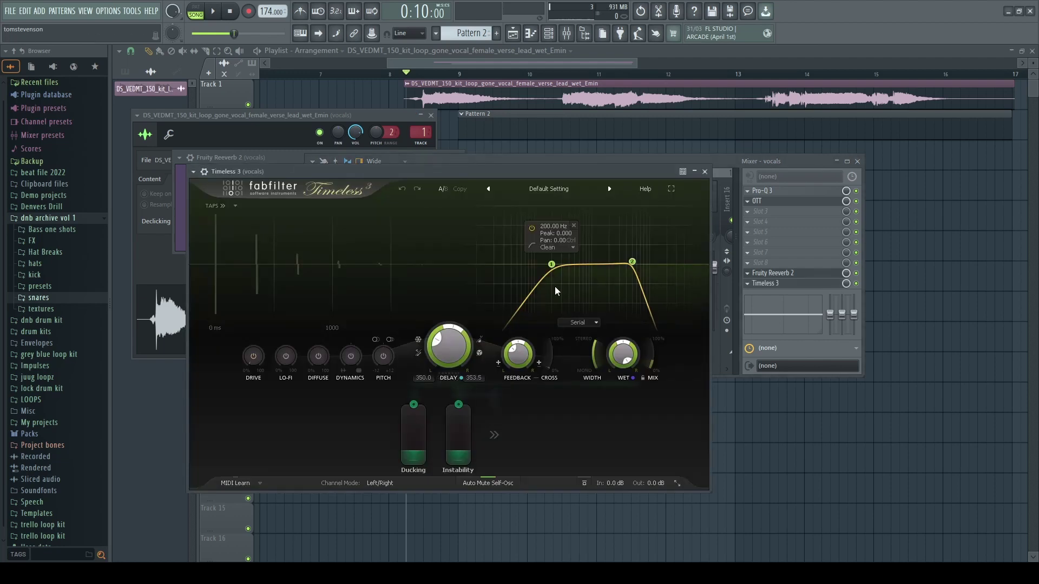
click(477, 342)
click(496, 410)
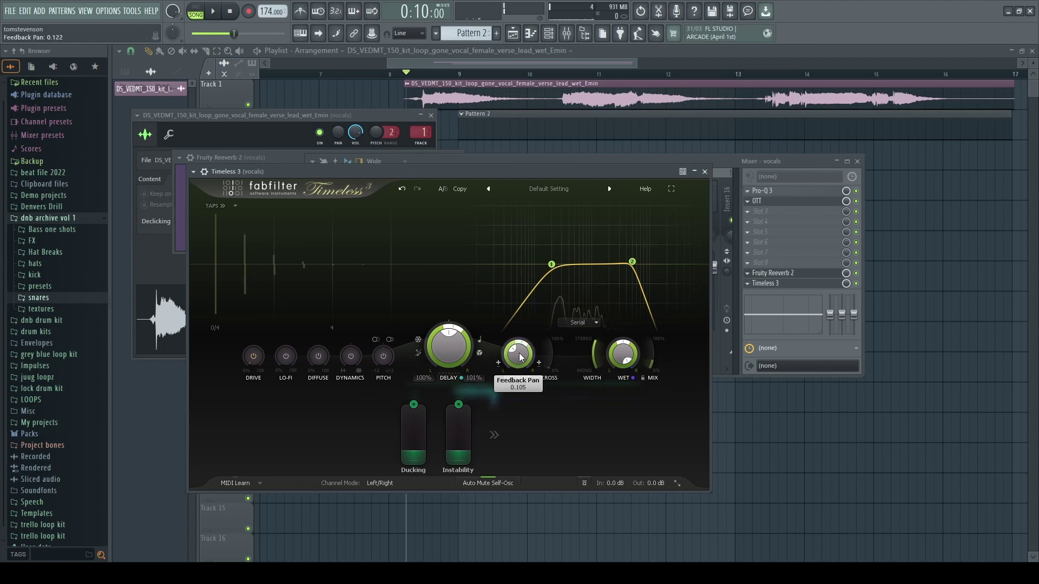
key(space)
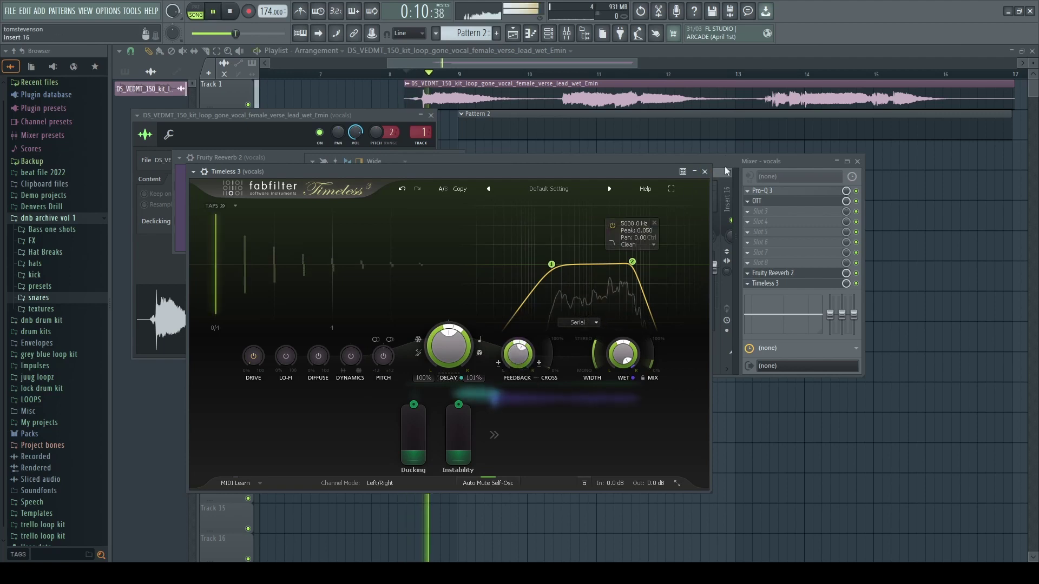
click(704, 172)
right_click(886, 271)
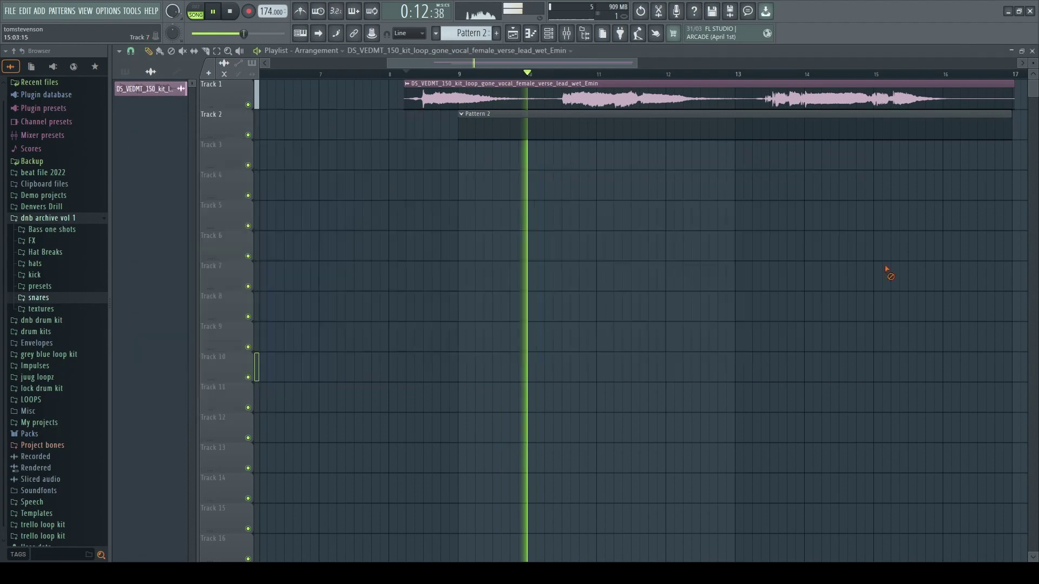
key(space)
Open Serum from the Unsorted channels of the channel rack and audition its reese bass preset.
click(510, 130)
click(549, 33)
click(551, 36)
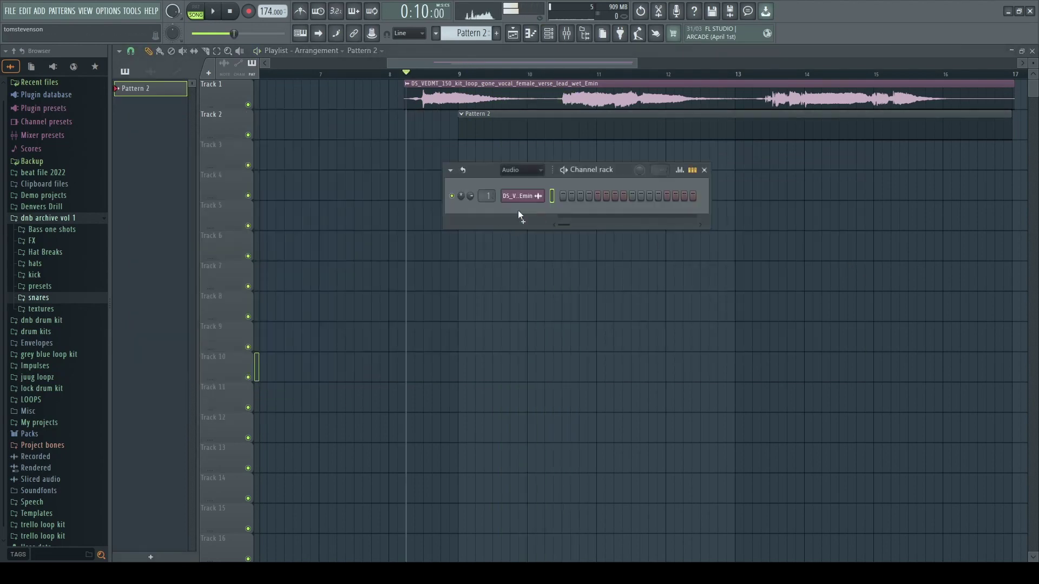
key(Page_Down)
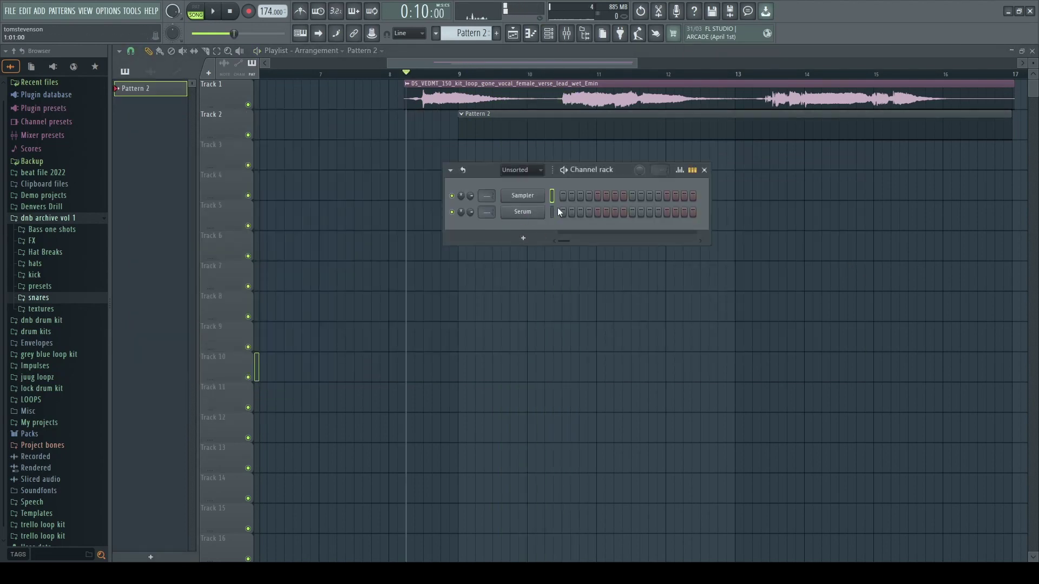
click(539, 213)
drag(454, 130, 484, 160)
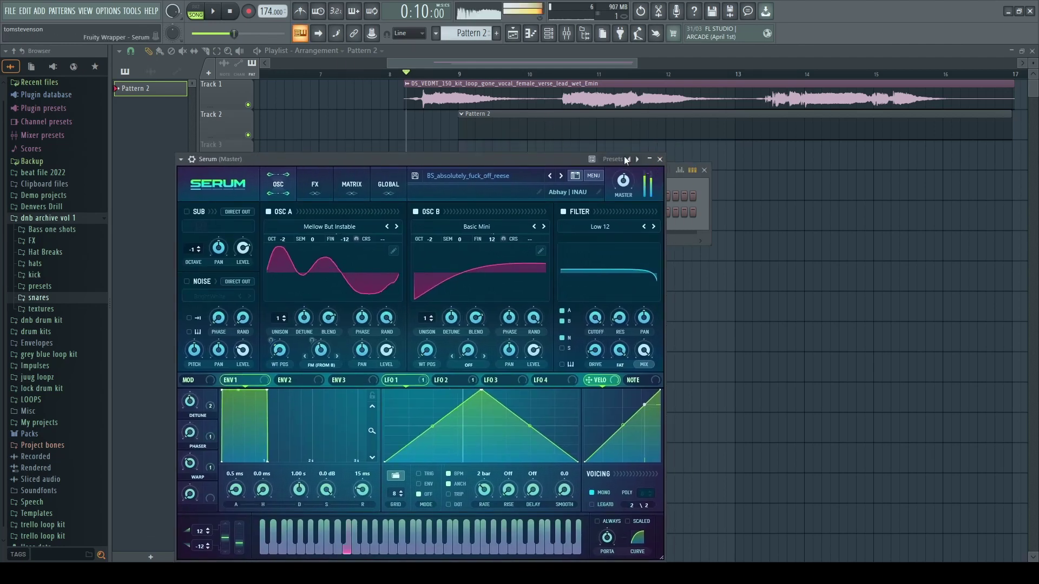
Route the Serum channel to mixer insert 12 and load Fruity Parametric EQ 2 in its first slot.
click(659, 159)
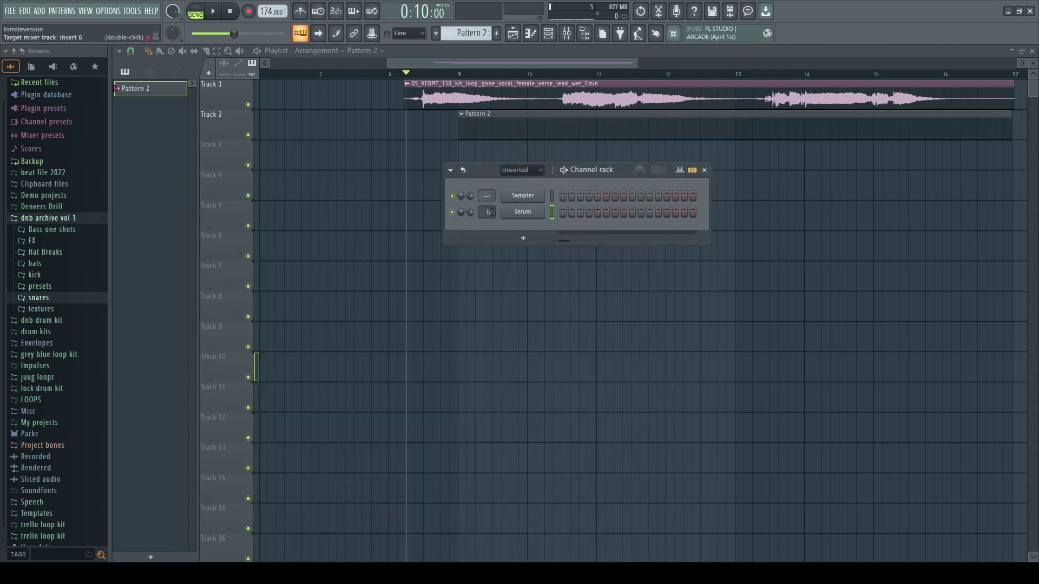
click(567, 33)
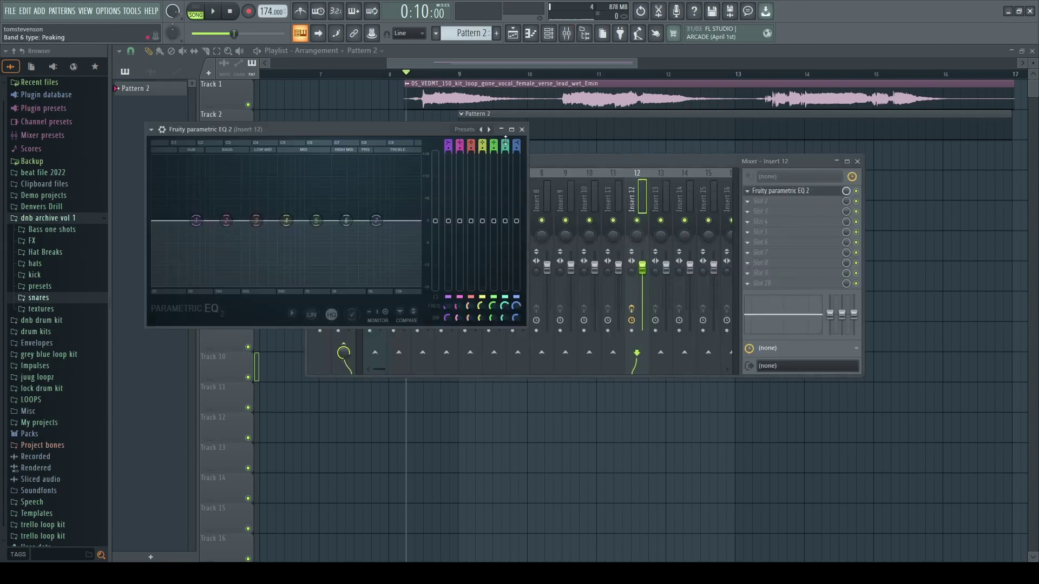
Load the next preset in Insert 12's Parametric EQ 2 and pull its low-pass band well down to cut the bass's highs.
click(490, 129)
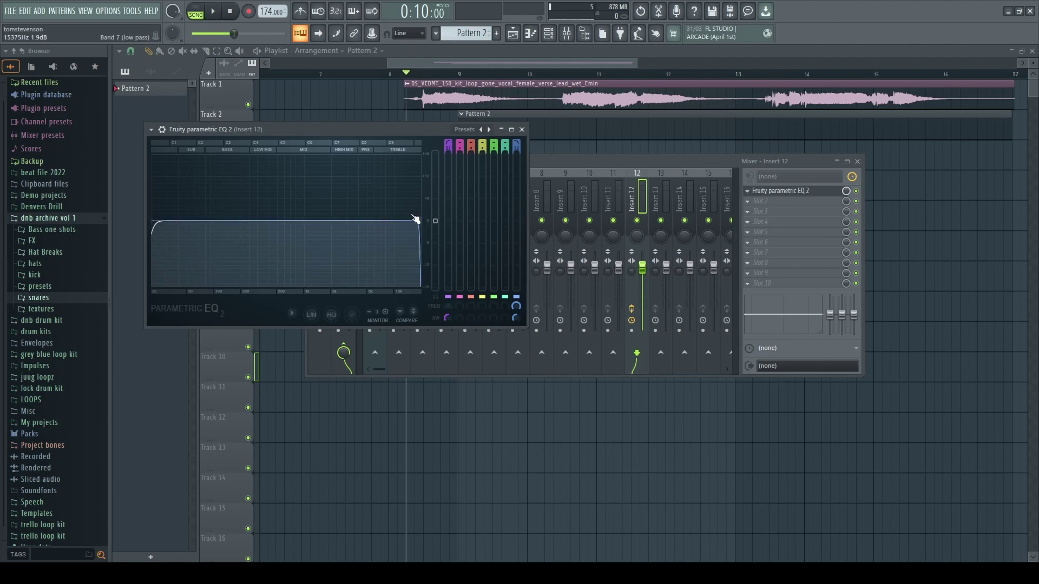
drag(360, 220, 256, 221)
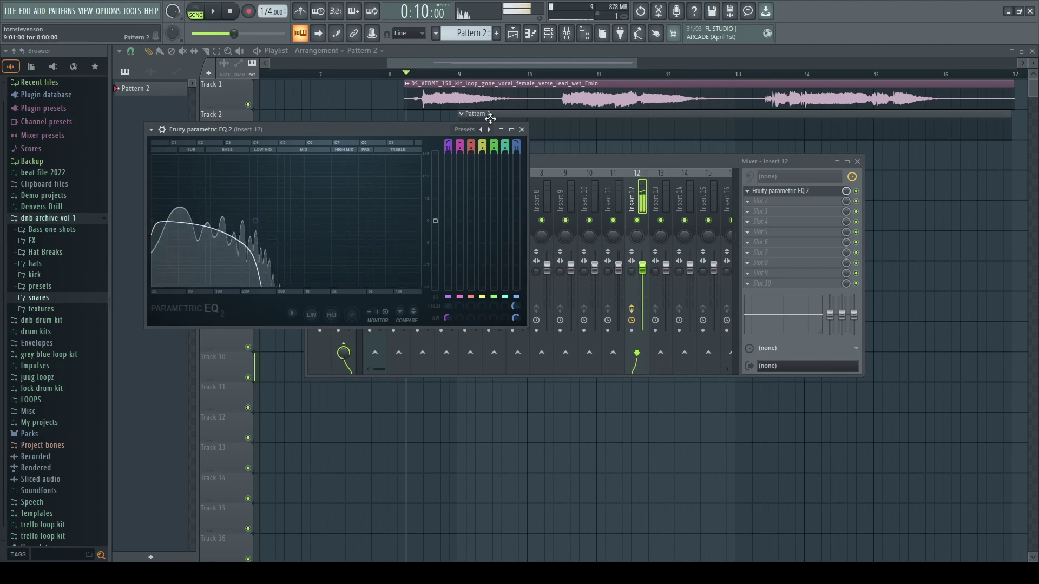
click(522, 130)
key(F9)
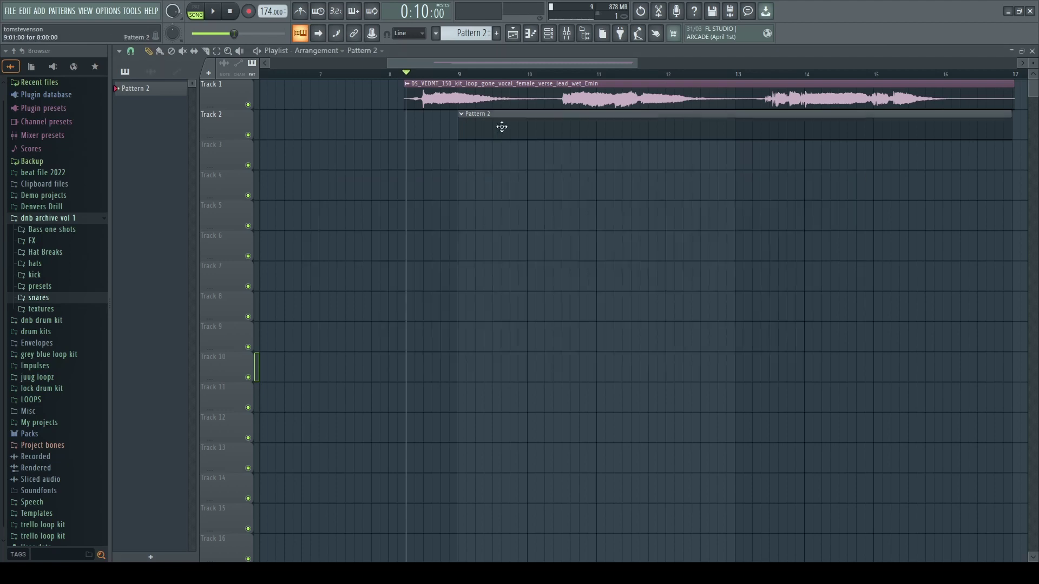
Open the Serum piano roll for Pattern 2 and draw a two-bar E4 note starting at bar 1.
click(548, 33)
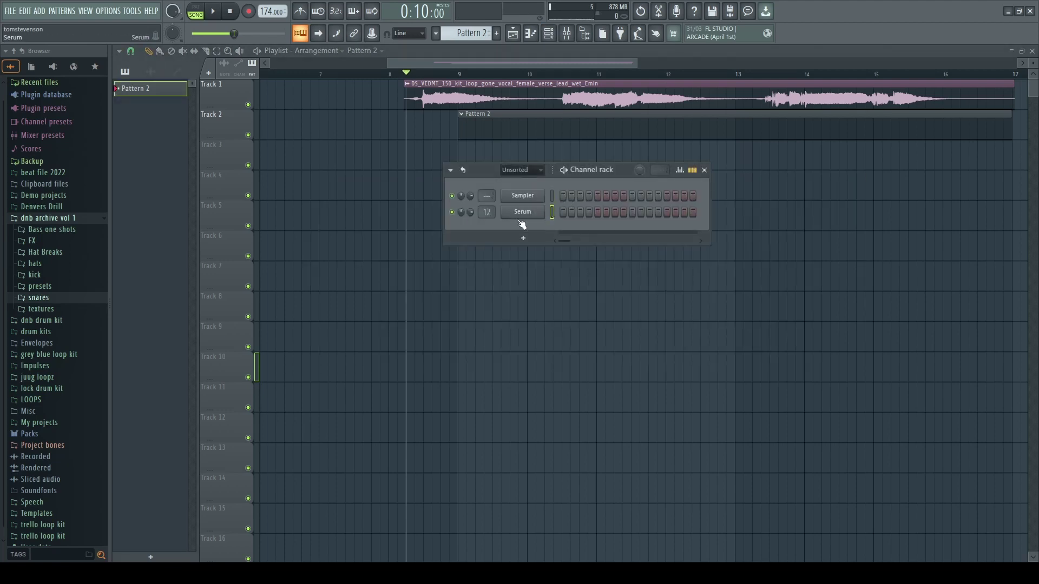
key(F7)
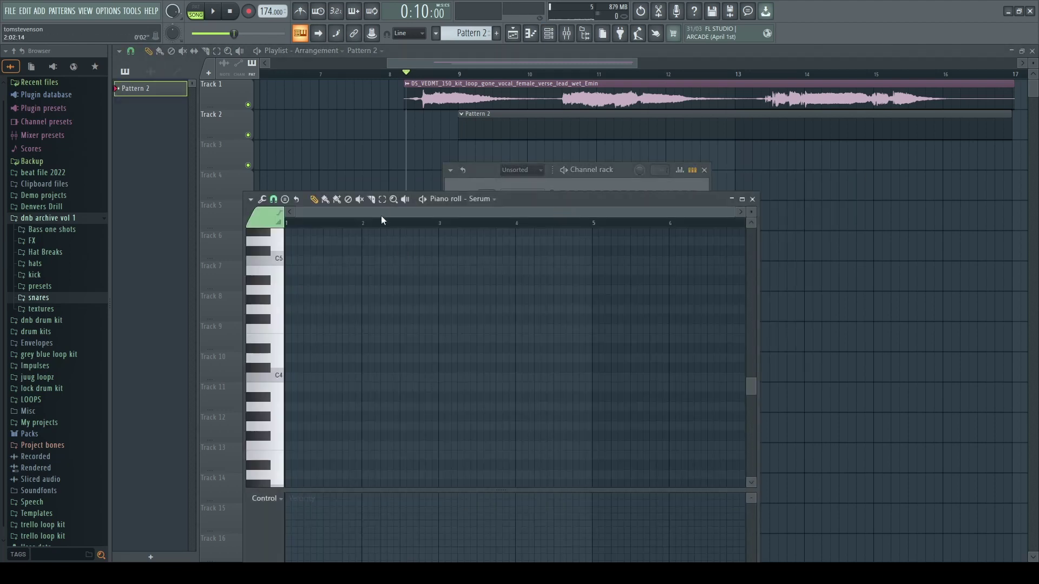
key(space)
scroll(338, 303, down, 2)
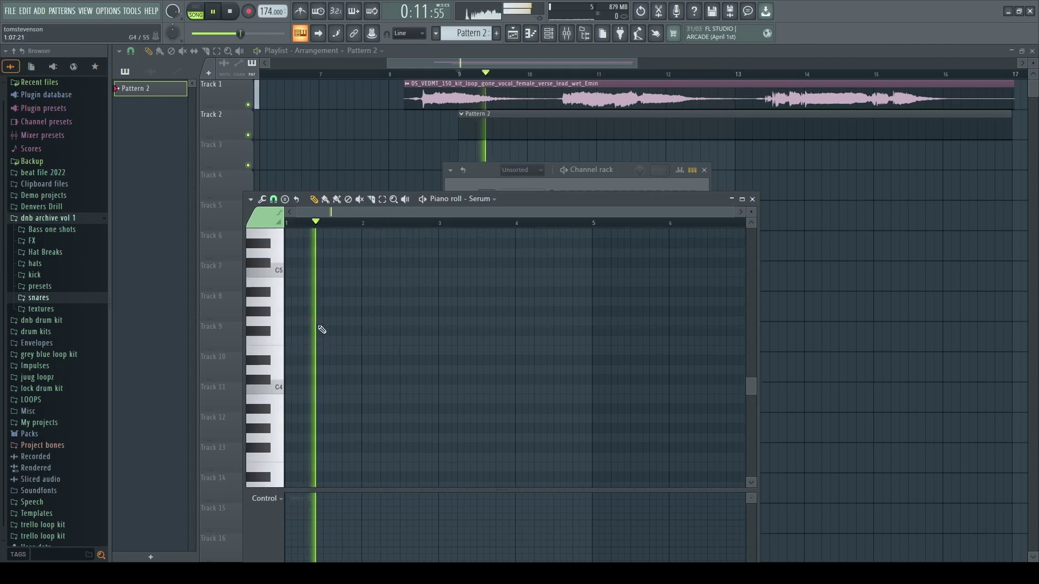
key(space)
mouse_move(295, 318)
mouse_down()
mouse_move(259, 318)
mouse_move(248, 360)
mouse_move(255, 281)
mouse_up()
key(space)
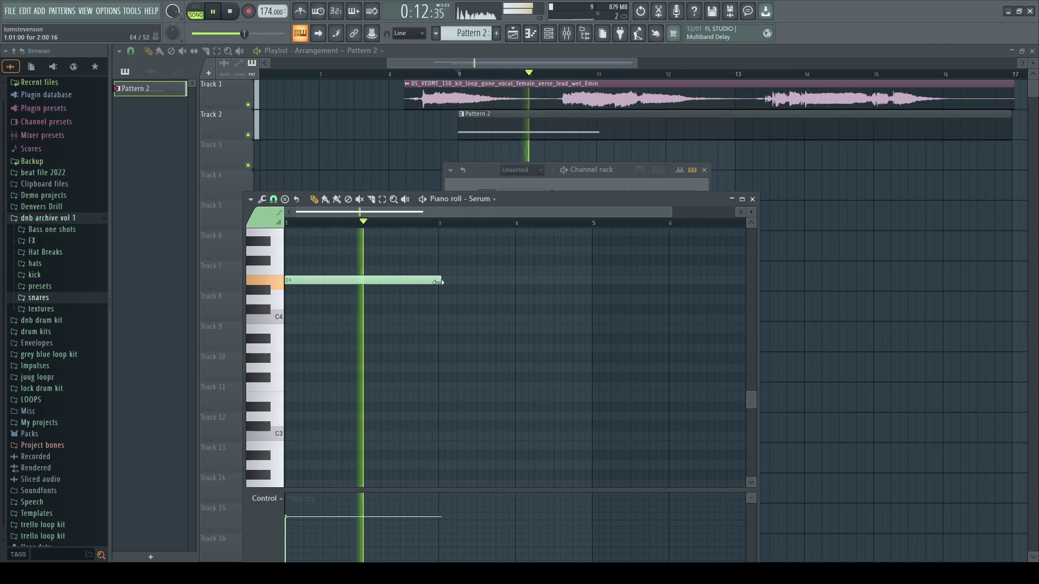
drag(441, 280, 438, 280)
Add a two-bar note at bar 3 of the Serum pattern, pitch it to C4, and audition it.
click(442, 318)
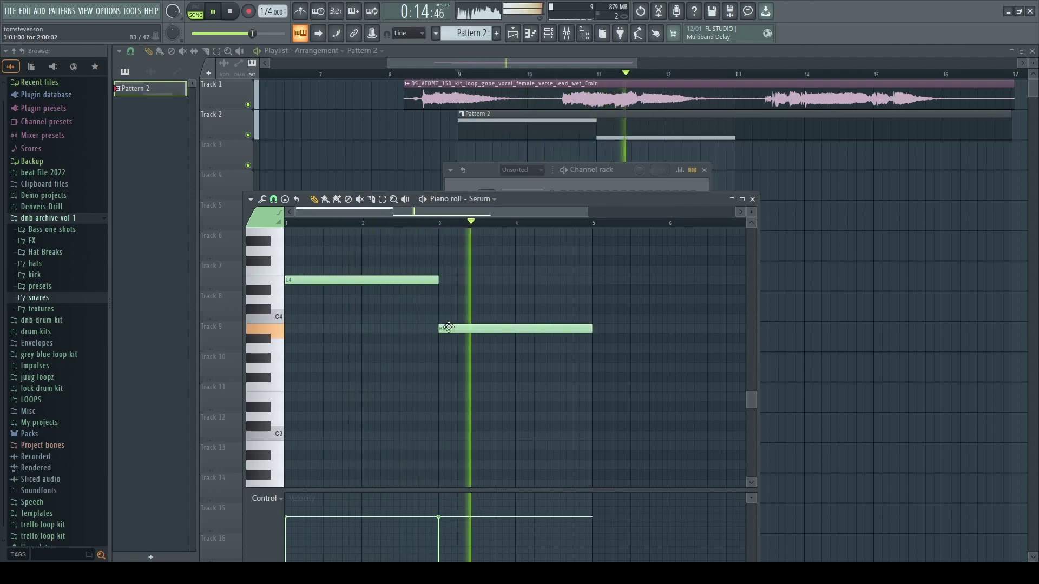
key(space)
key(space)
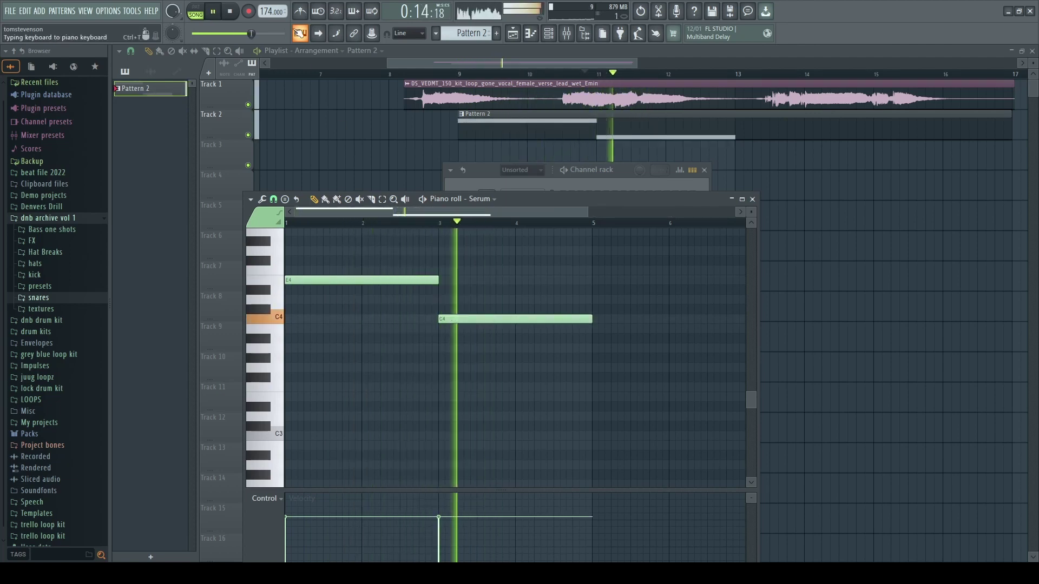
Place a G#3 note at bar 5 of the Serum pattern, extend it to four bars, and return to the playlist.
scroll(596, 341, up, 2)
scroll(597, 341, up, 2)
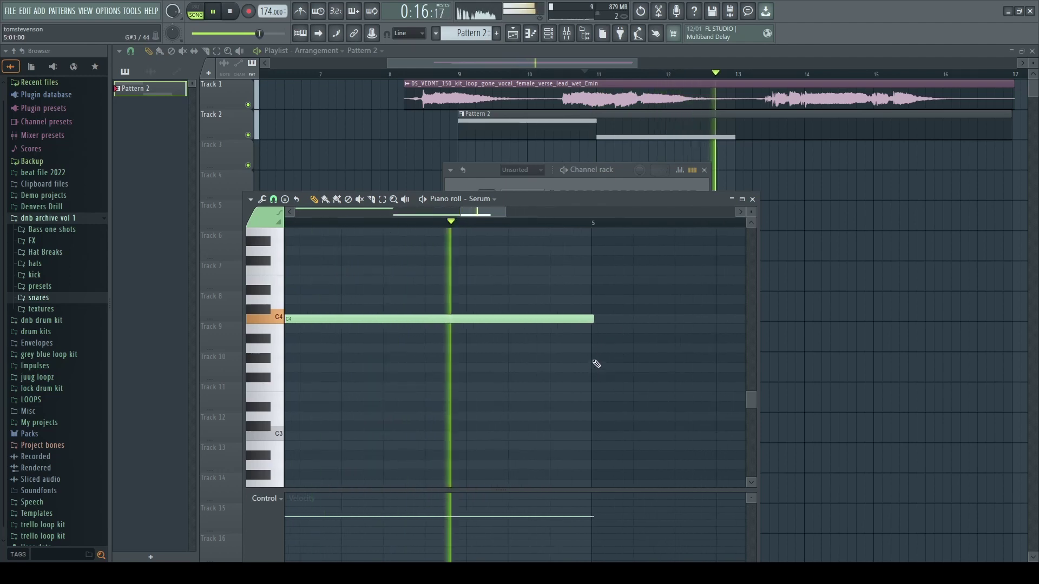
click(593, 358)
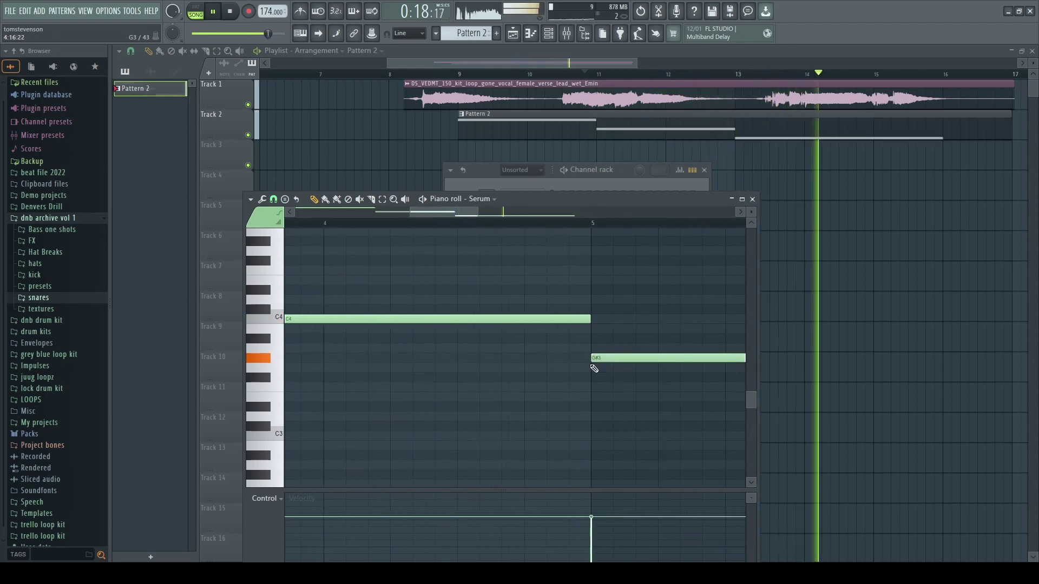
scroll(590, 362, down, 5)
drag(557, 359, 647, 365)
key(F5)
Try shifting the vocal clip later so its first phrase starts at bar 9 with Pattern 2, and audition it.
scroll(713, 312, down, 3)
scroll(631, 82, up, 3)
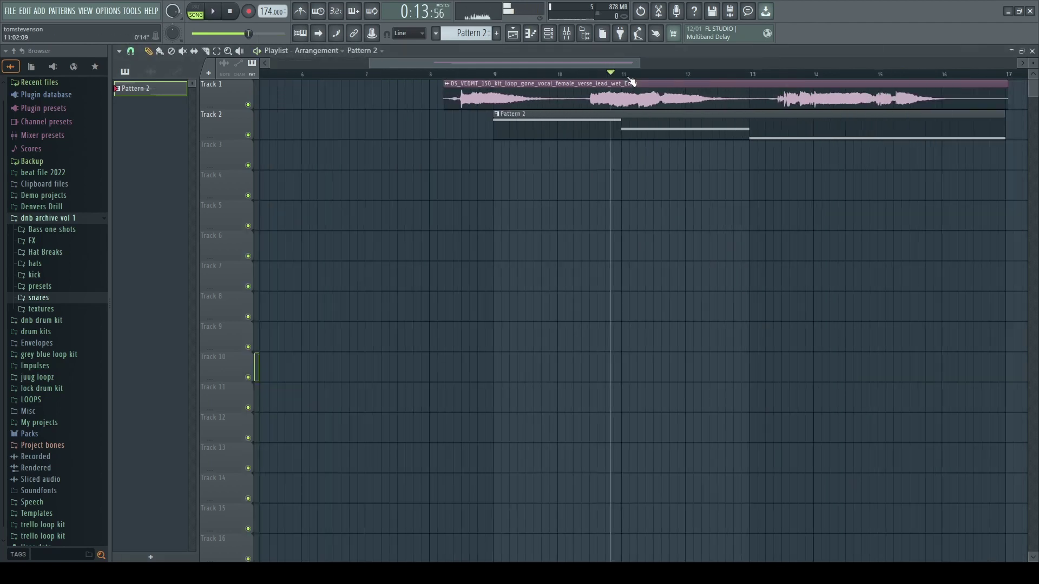
scroll(555, 125, up, 2)
mouse_move(510, 95)
mouse_down()
mouse_move(543, 93)
mouse_move(528, 99)
mouse_up()
key(space)
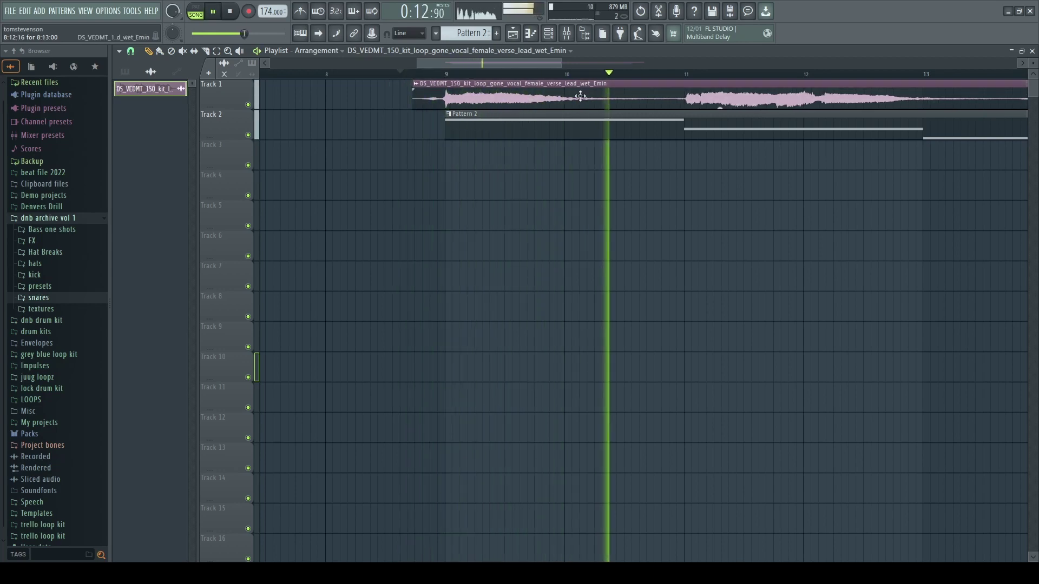
Trim the end of the vocal clip back to bar 17.
scroll(570, 160, down, 1)
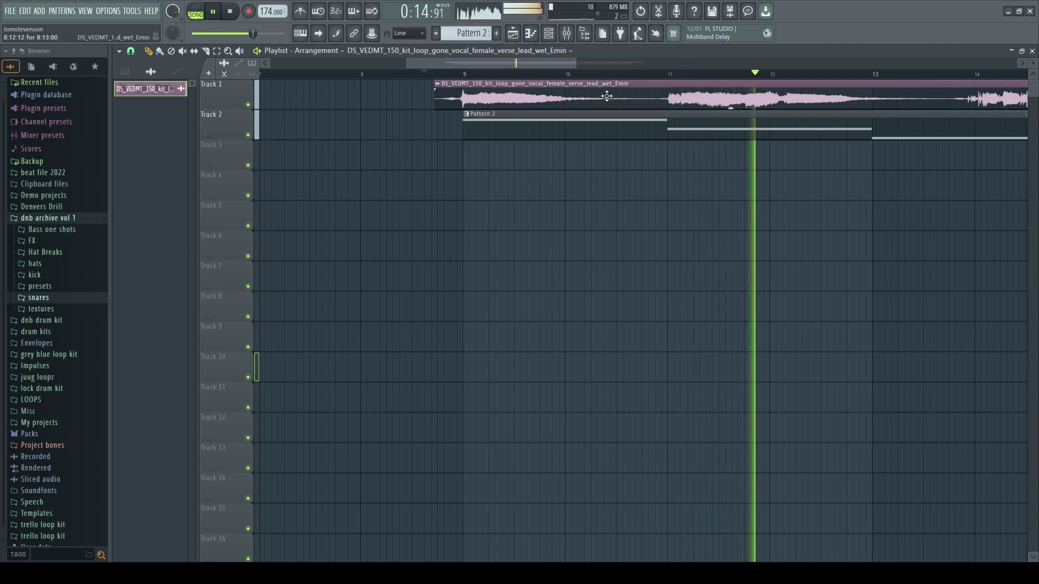
scroll(641, 186, down, 2)
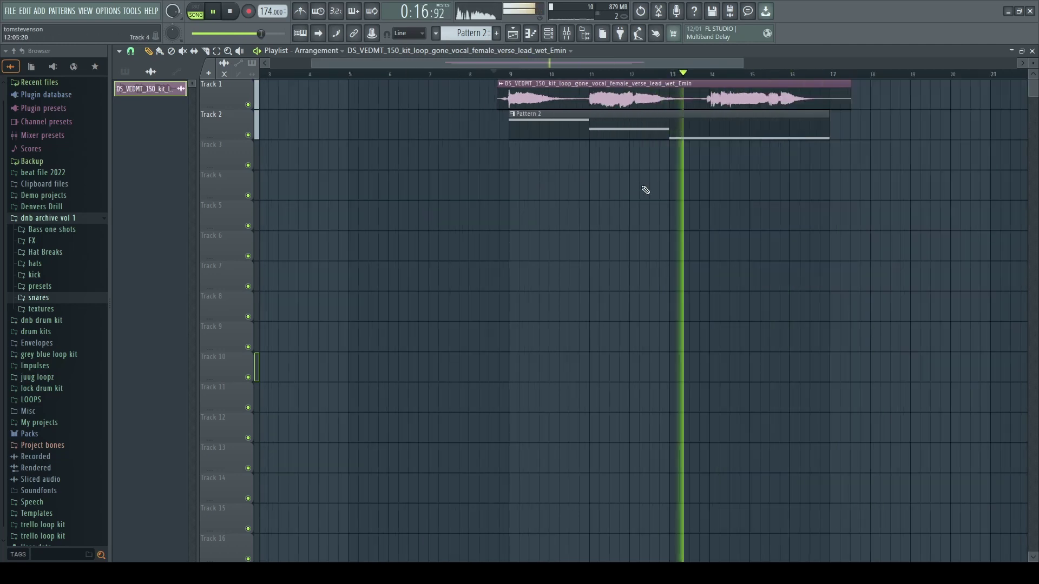
drag(850, 106, 825, 107)
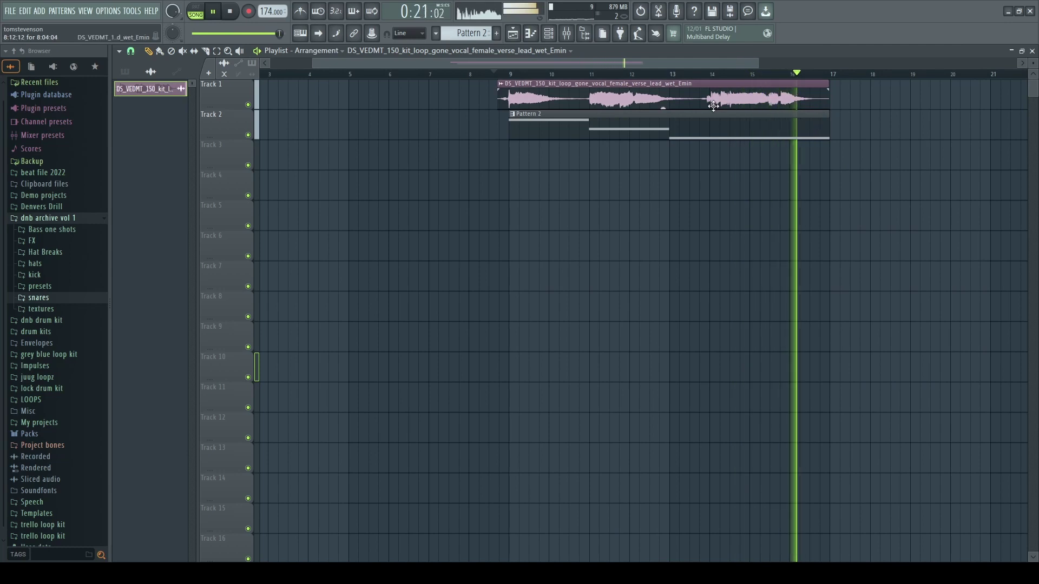
Move the vocal clip earlier so it starts at about 8:03:22, auditioning its timing against the reese bass.
key(space)
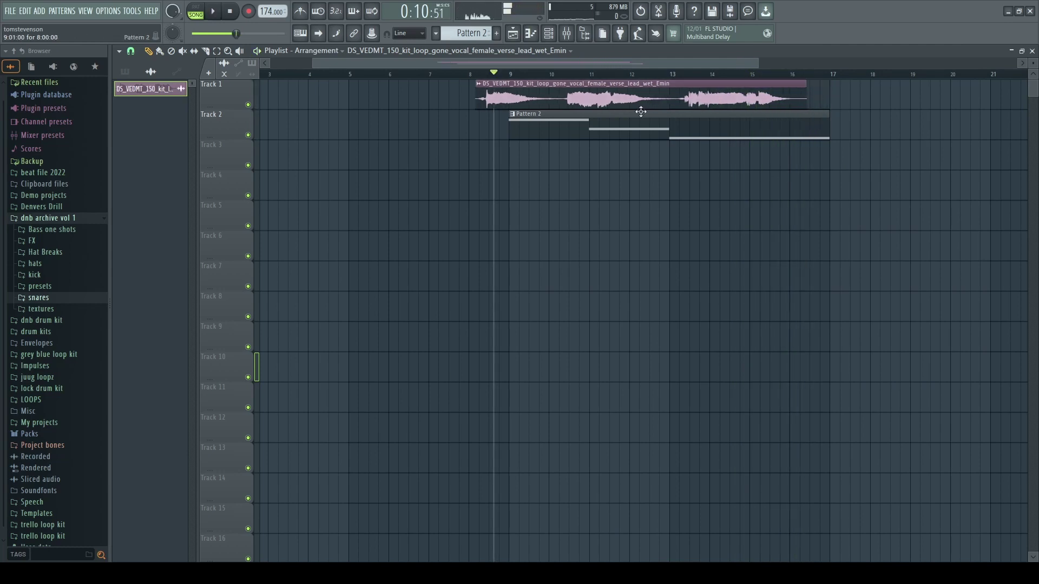
ctrl+scroll(394, 112, up, 5)
mouse_move(471, 98)
mouse_down()
mouse_move(460, 100)
mouse_move(486, 103)
mouse_up()
key(space)
scroll(486, 103, down, 3)
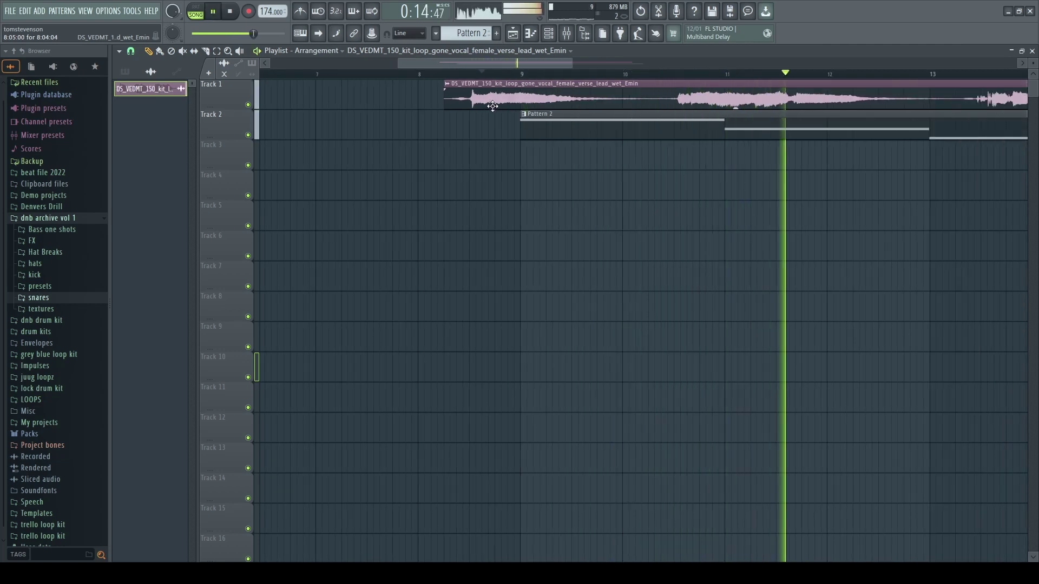
drag(497, 106, 490, 104)
key(space)
key(space)
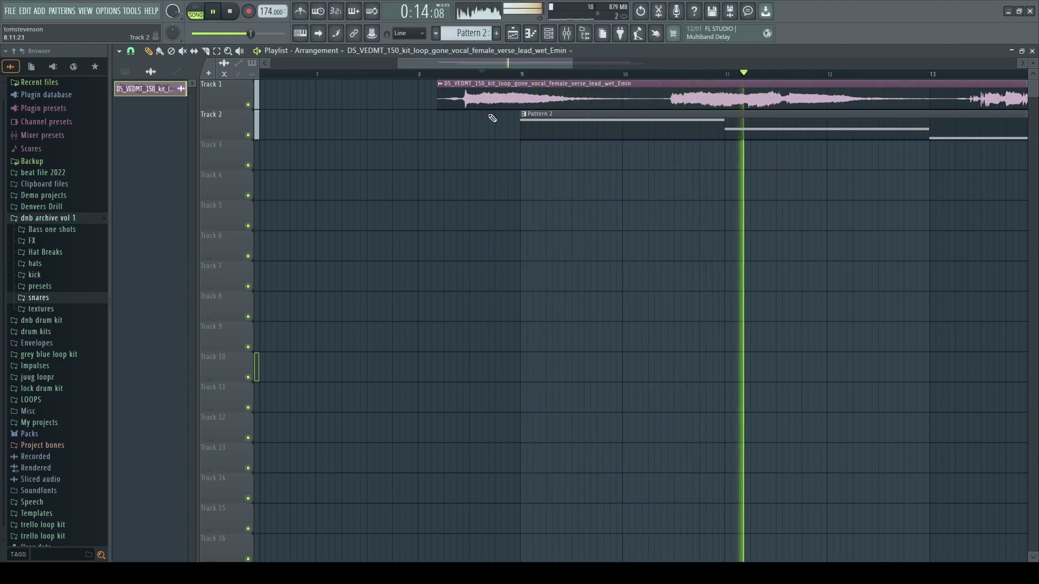
scroll(496, 104, down, 2)
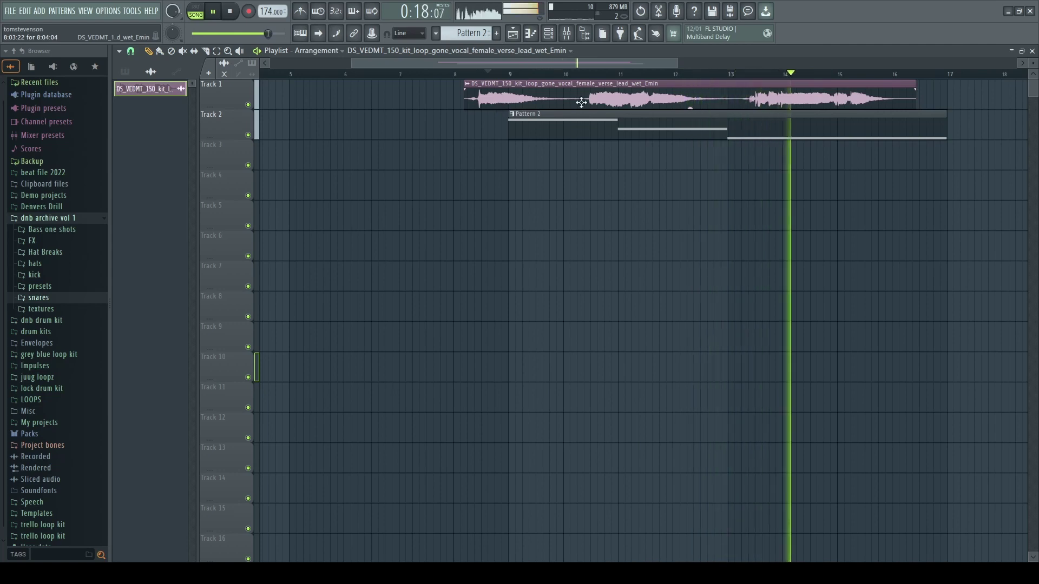
Set the vocal clip's channel volume to 78 %.
scroll(911, 110, down, 1)
double_click(790, 106)
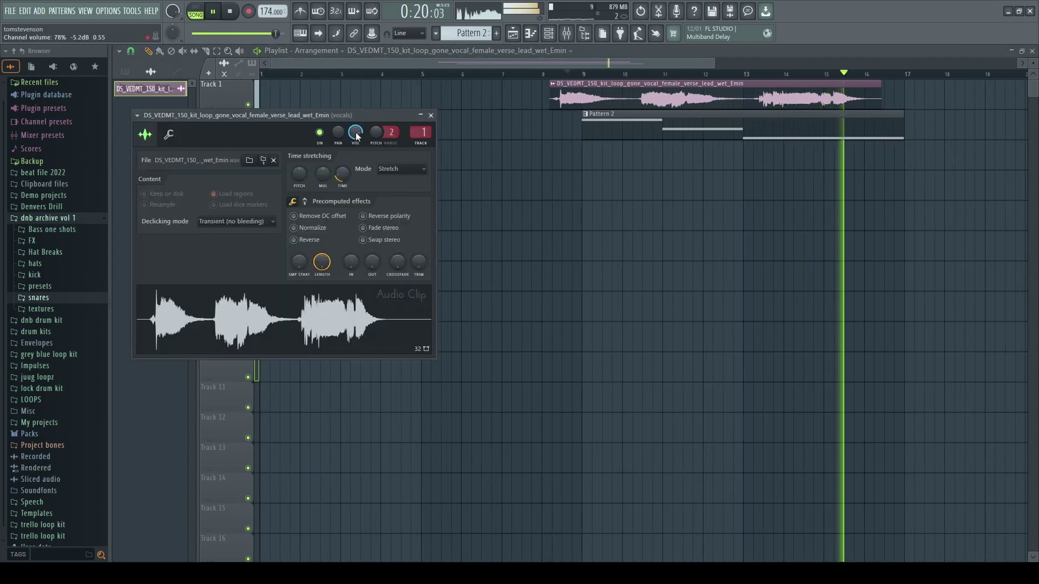
key(Escape)
Select all playlist clips, mark bars 9 to 17 as the playback range, and audition it.
scroll(689, 178, down, 2)
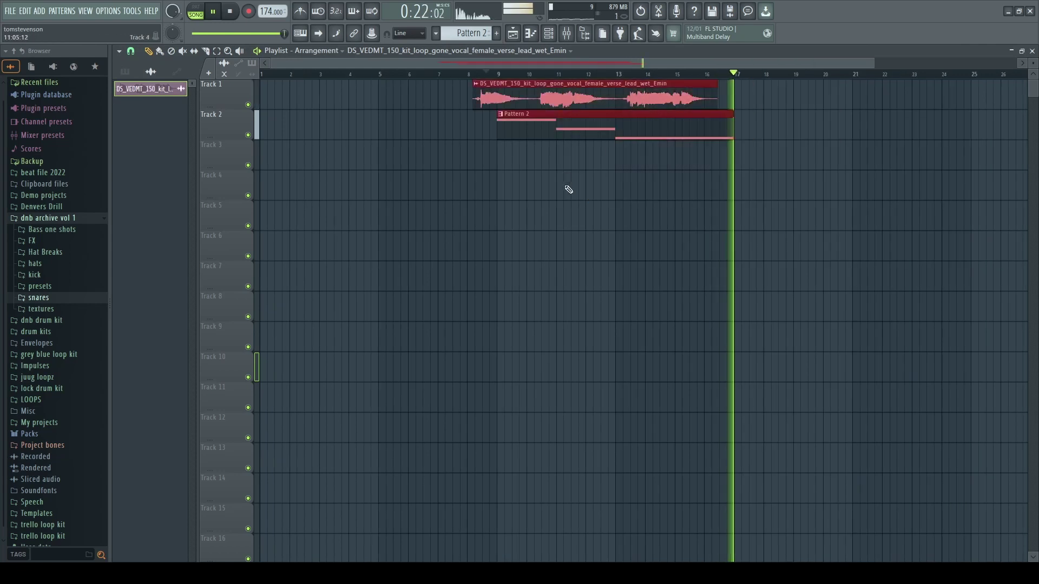
key(space)
drag(498, 76, 734, 99)
key(space)
scroll(546, 162, up, 4)
scroll(558, 190, down, 3)
key(space)
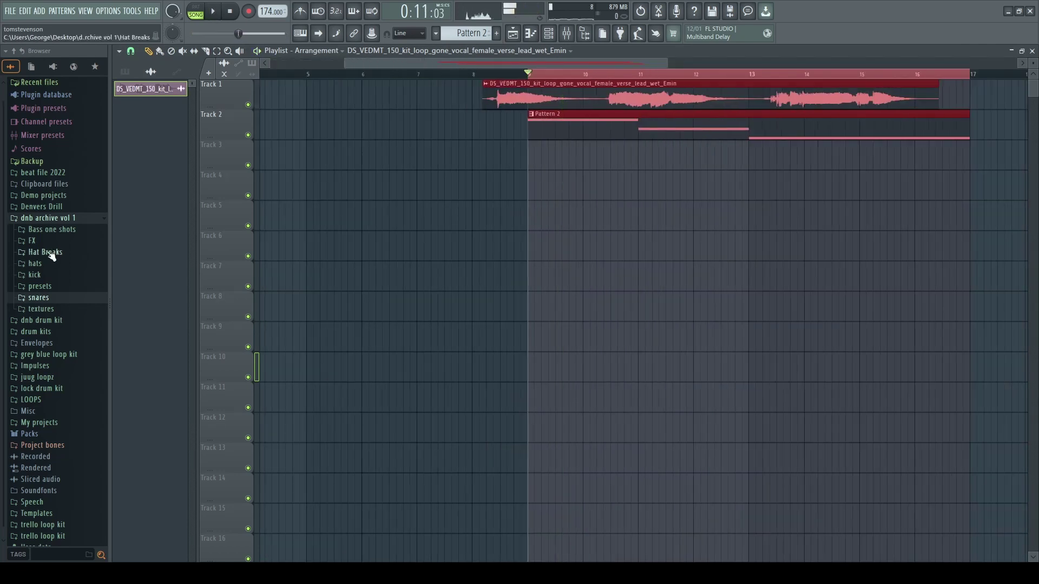
Preview textures from dnb archive vol 1, place AMB - 2 A on Track 3 at bar 9, and clear the playlist selection.
click(34, 218)
click(38, 230)
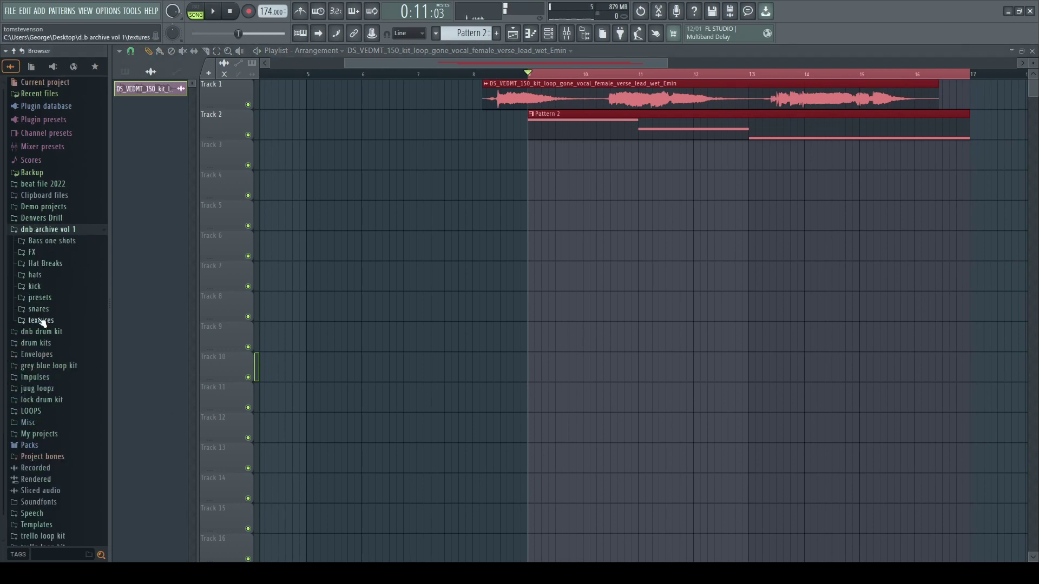
click(40, 320)
click(54, 382)
click(47, 393)
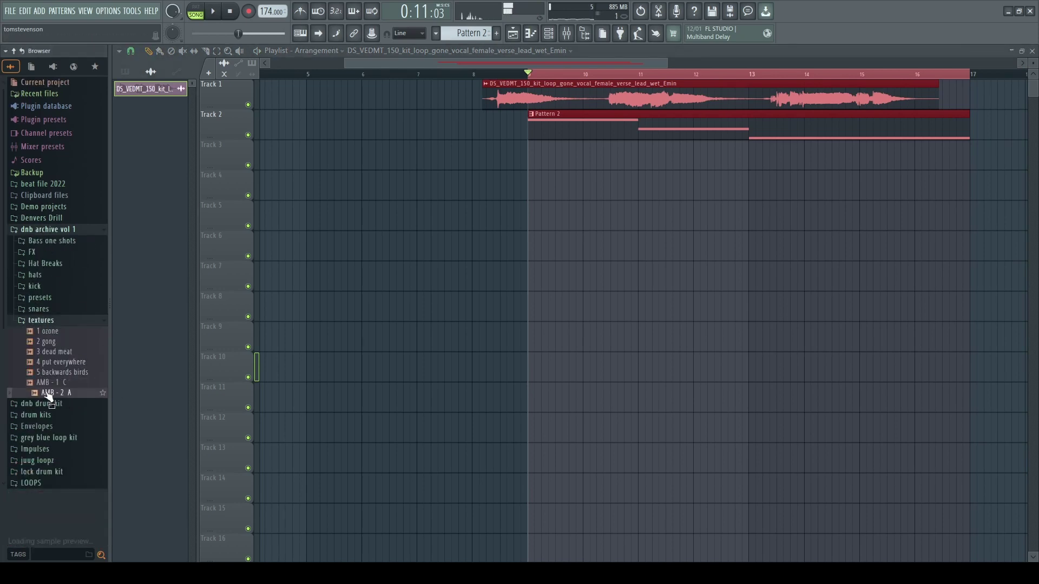
drag(46, 395, 555, 148)
click(546, 147)
key(ctrl+d)
scroll(543, 150, down, 1)
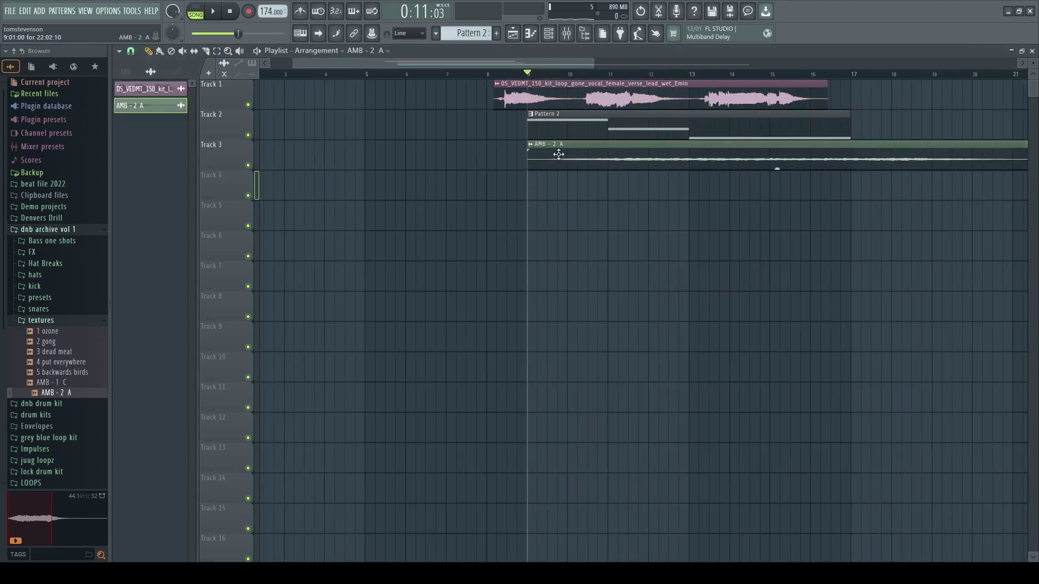
Play the arrangement and lower the AMB - 2 A clip's channel volume to 84 %.
key(space)
double_click(558, 153)
scroll(336, 204, down, 1)
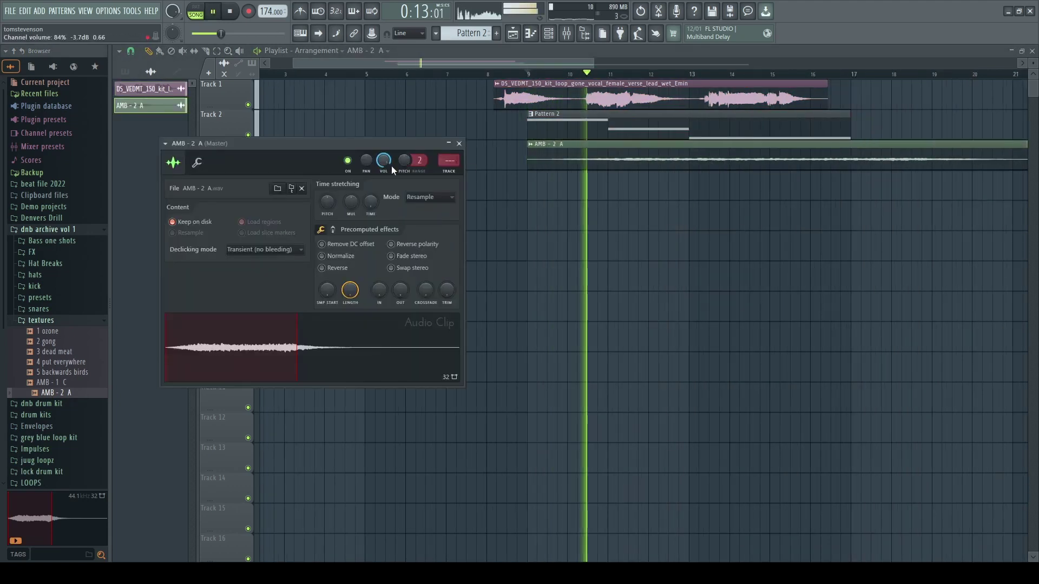
Set AMB - 2 A's stretch mode to Auto and lower its pitch in 100-cent steps to below -300 cents, auditioning each change.
key(space)
key(space)
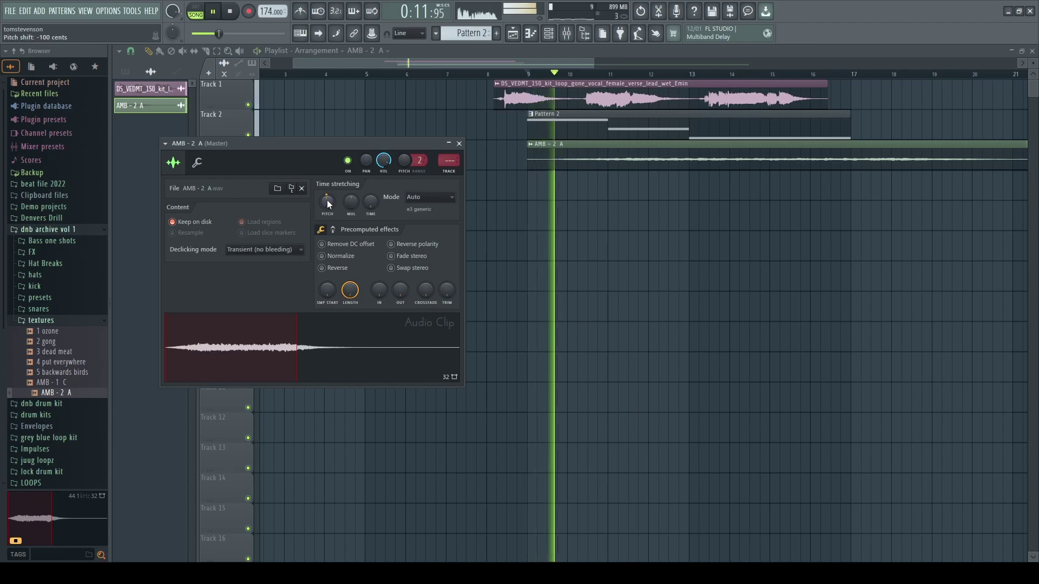
drag(326, 205, 327, 212)
key(space)
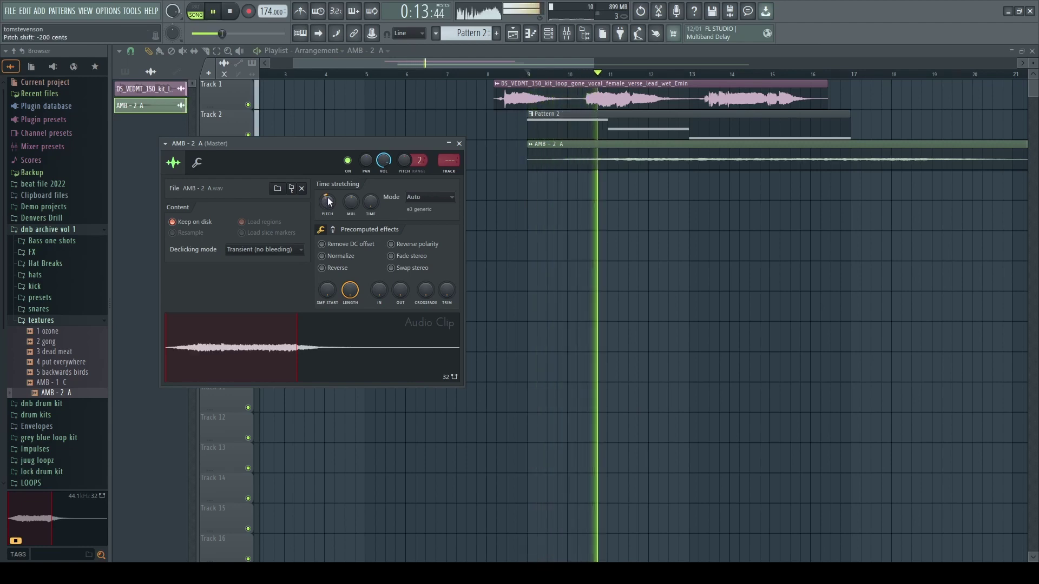
key(space)
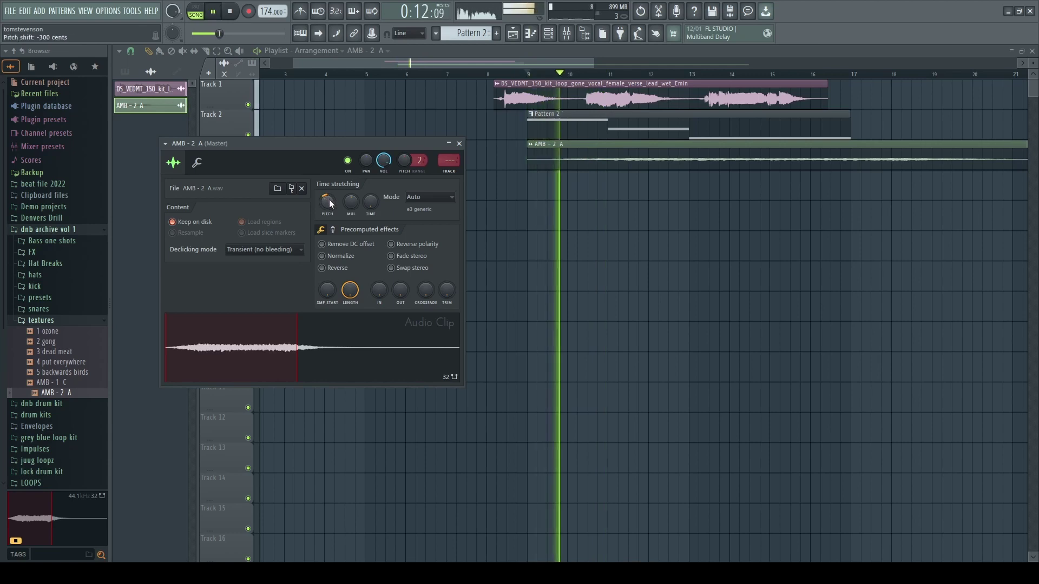
drag(328, 204, 328, 212)
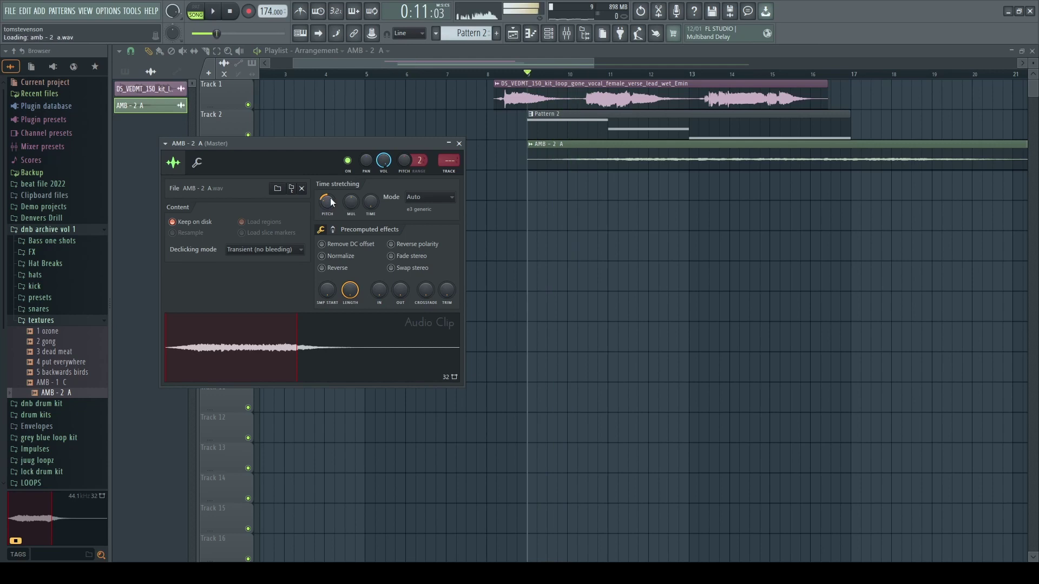
key(Escape)
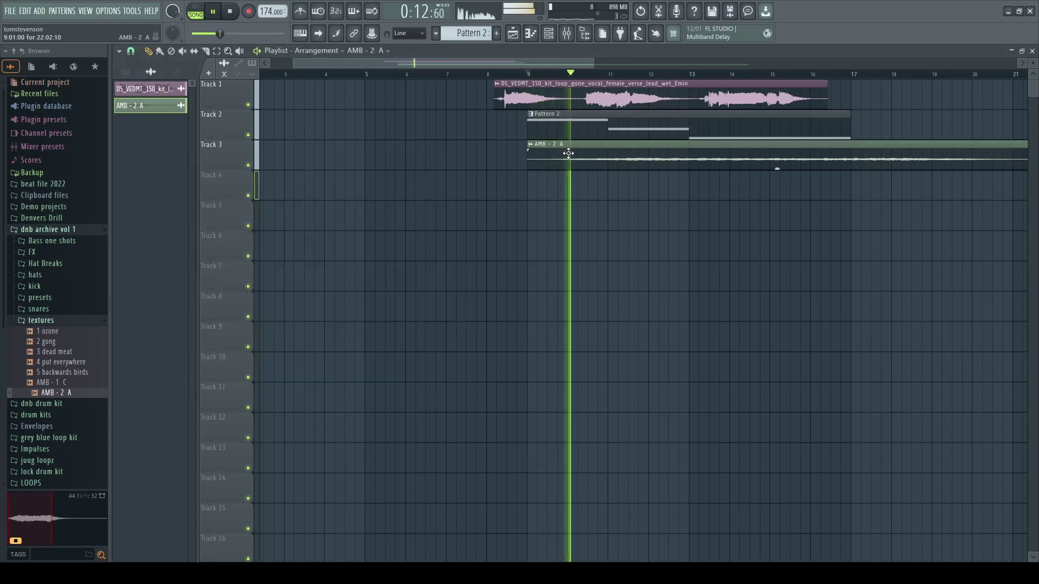
Reopen the AMB - 2 A clip's settings and reduce its channel volume further.
double_click(541, 159)
drag(384, 162, 383, 171)
click(610, 211)
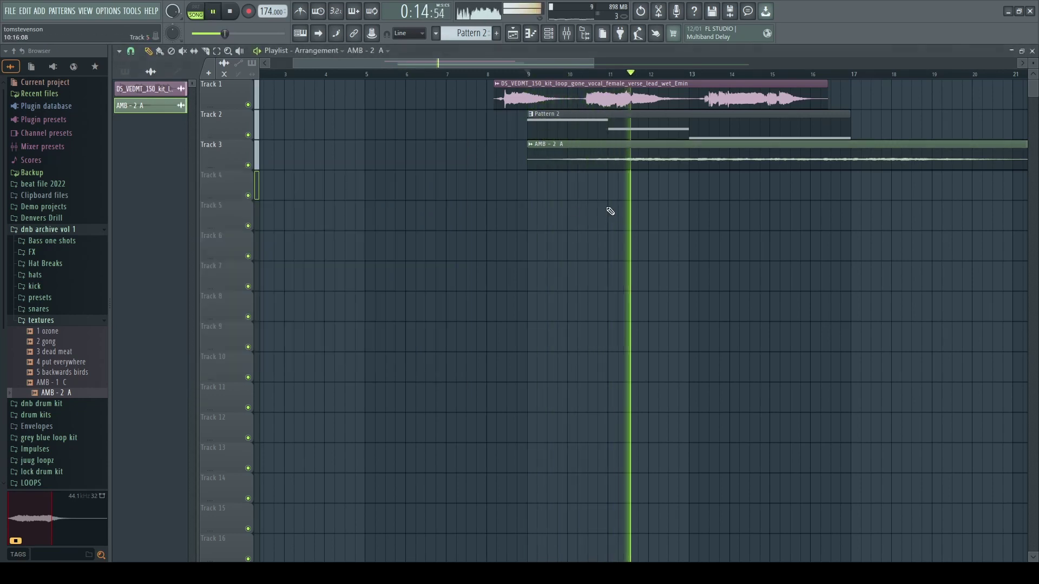
Slice the AMB - 2 A clip at bar 17 and delete the part after the cut.
scroll(691, 168, down, 3)
scroll(588, 172, up, 2)
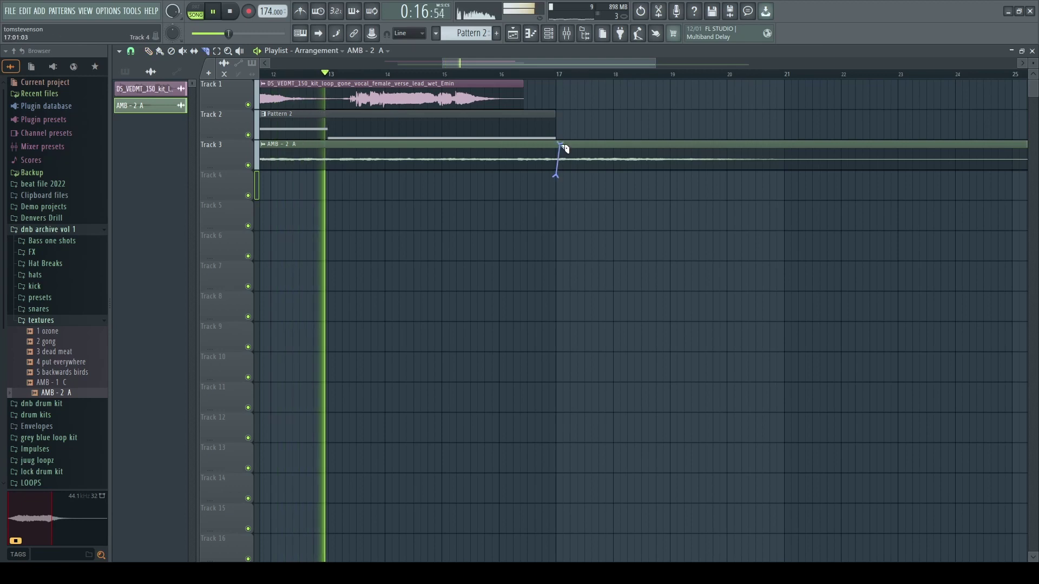
drag(559, 142, 558, 140)
key(p)
right_click(577, 152)
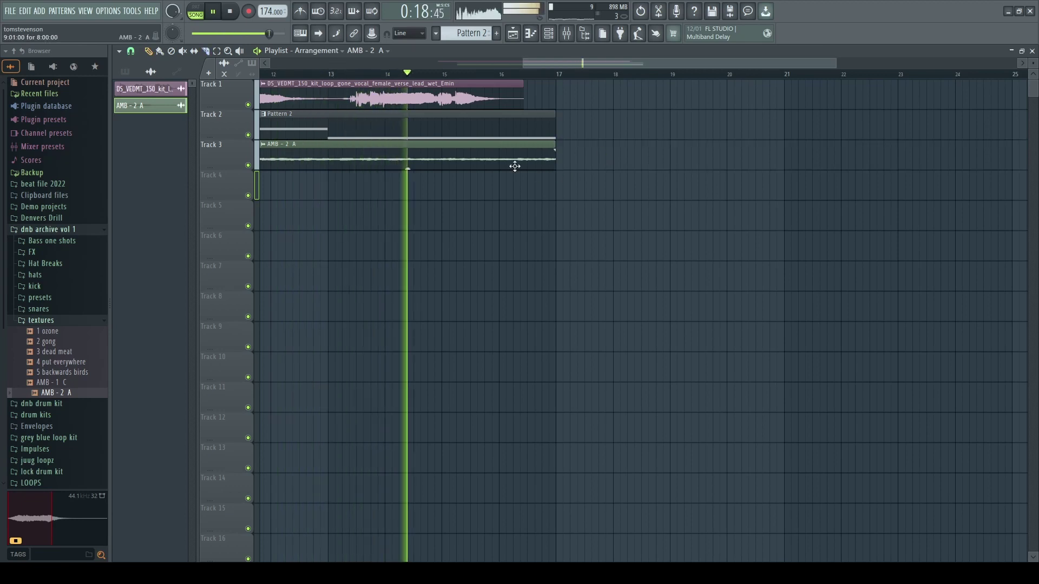
Route the AMB - 2 A clip to mixer insert 2 and high-pass it at about 353 Hz with Fruity Parametric EQ 2.
scroll(520, 163, down, 3)
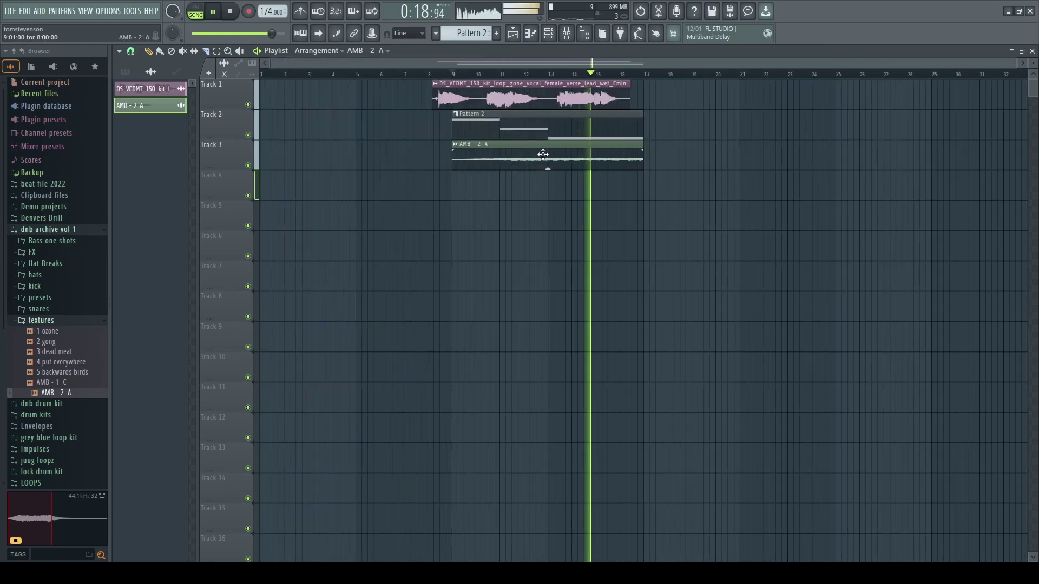
key(space)
double_click(586, 160)
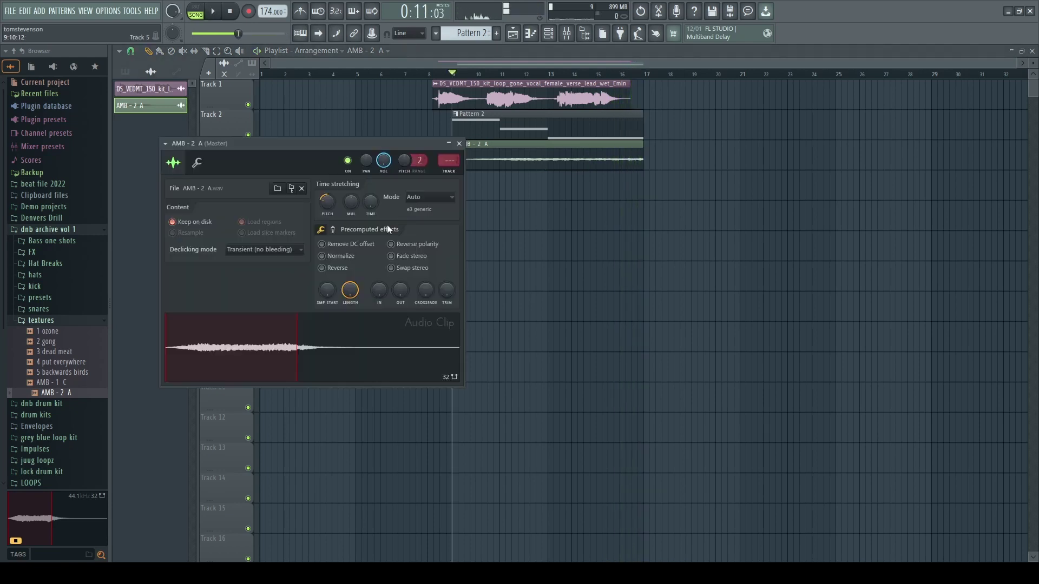
key(F9)
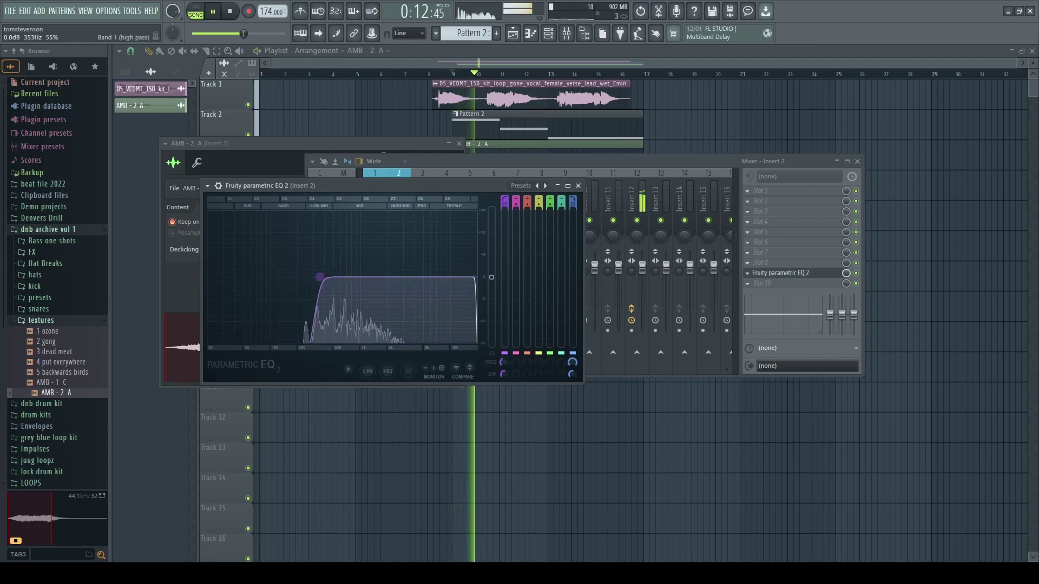
click(578, 186)
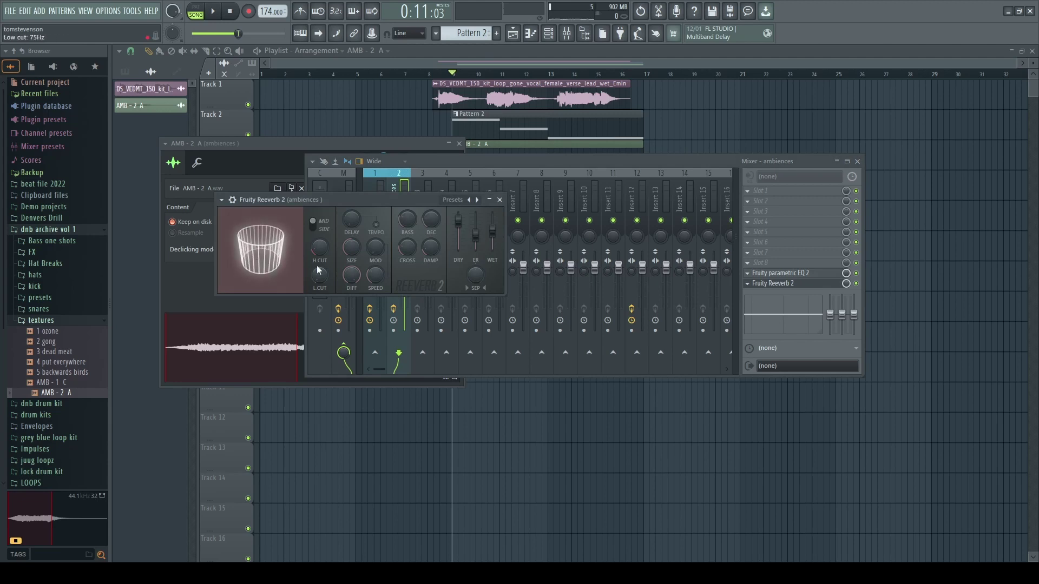
Name mixer insert 2 ambiences and add Fruity Reeverb 2 after its EQ.
click(499, 201)
right_click(748, 114)
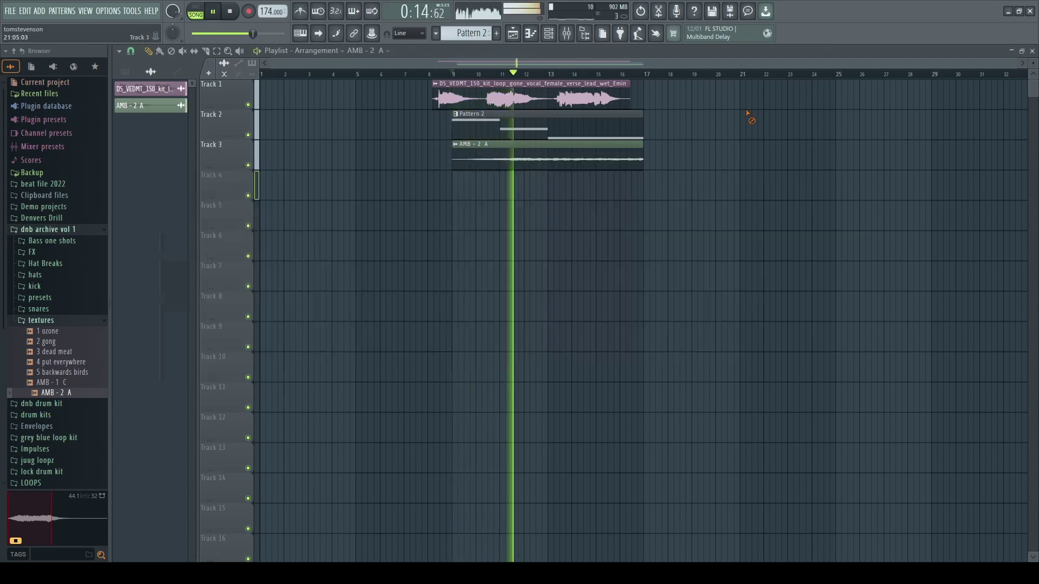
scroll(568, 168, up, 2)
scroll(563, 182, down, 2)
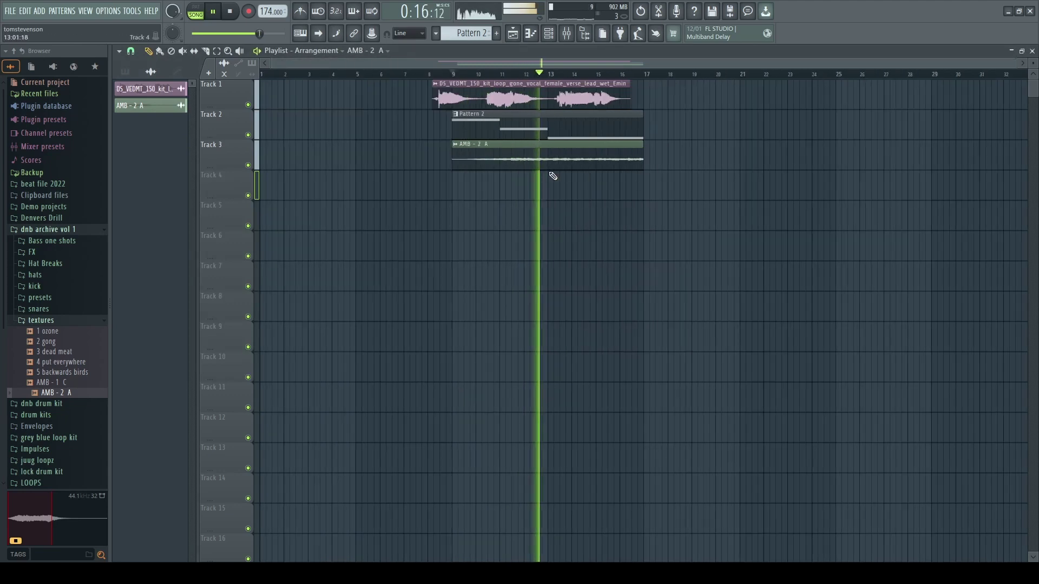
Try raising AMB - 2 A's pitch shift to +100 cents and higher while auditioning the arrangement around bar 13.
double_click(582, 163)
key(space)
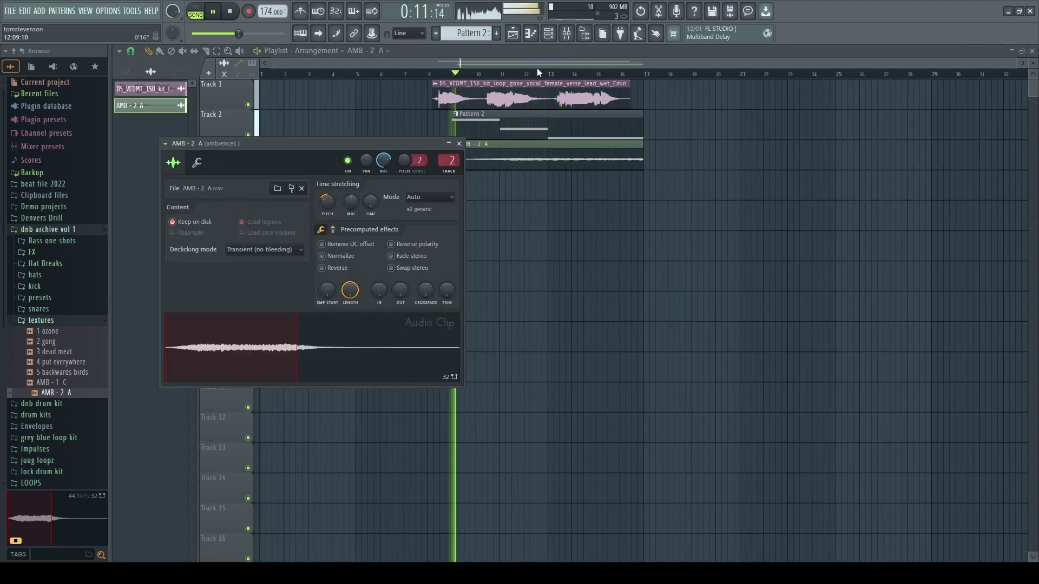
click(543, 73)
double_click(536, 166)
scroll(324, 208, up, 2)
key(space)
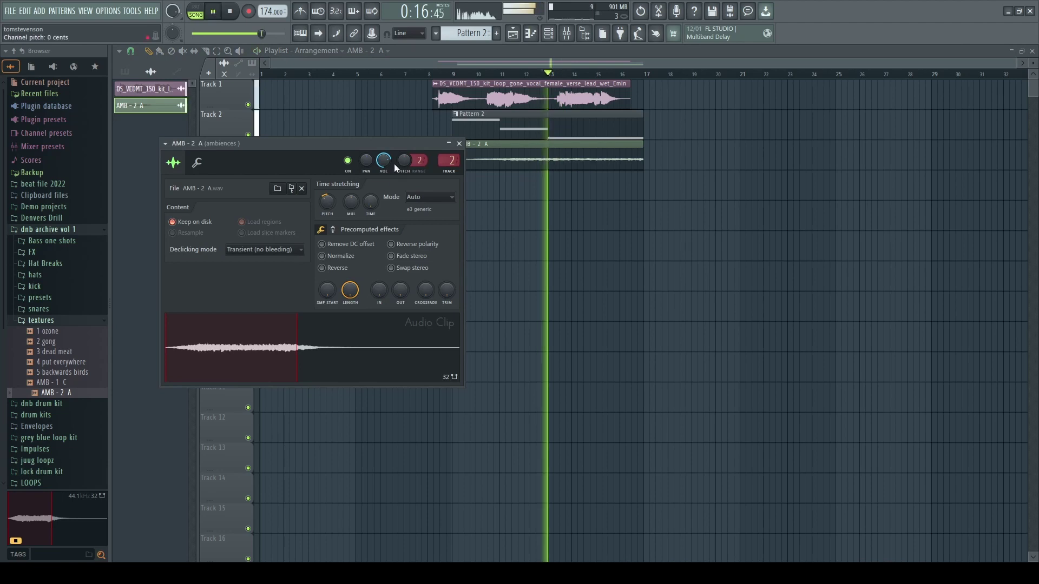
key(space)
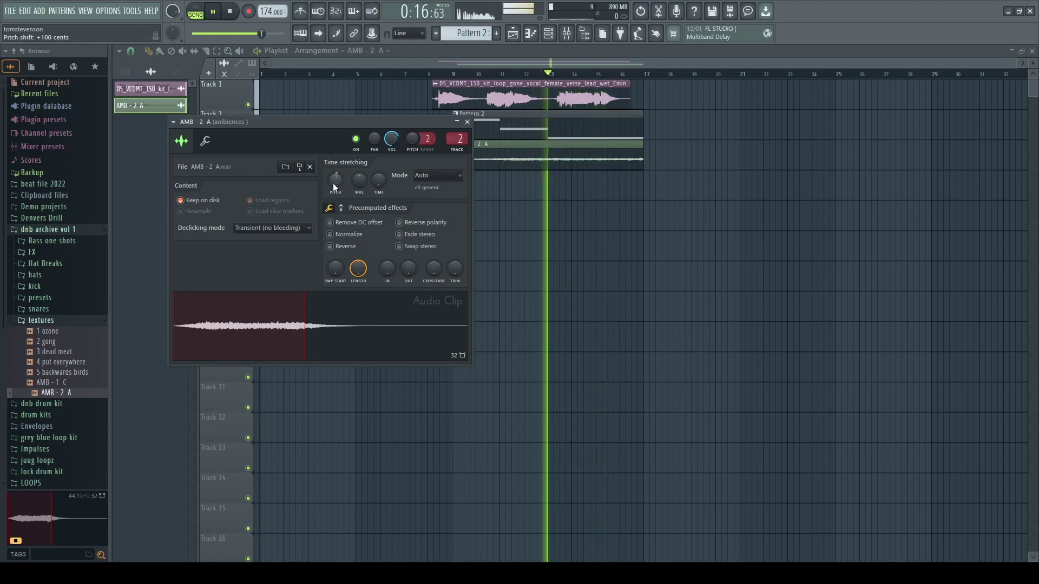
scroll(333, 186, up, 1)
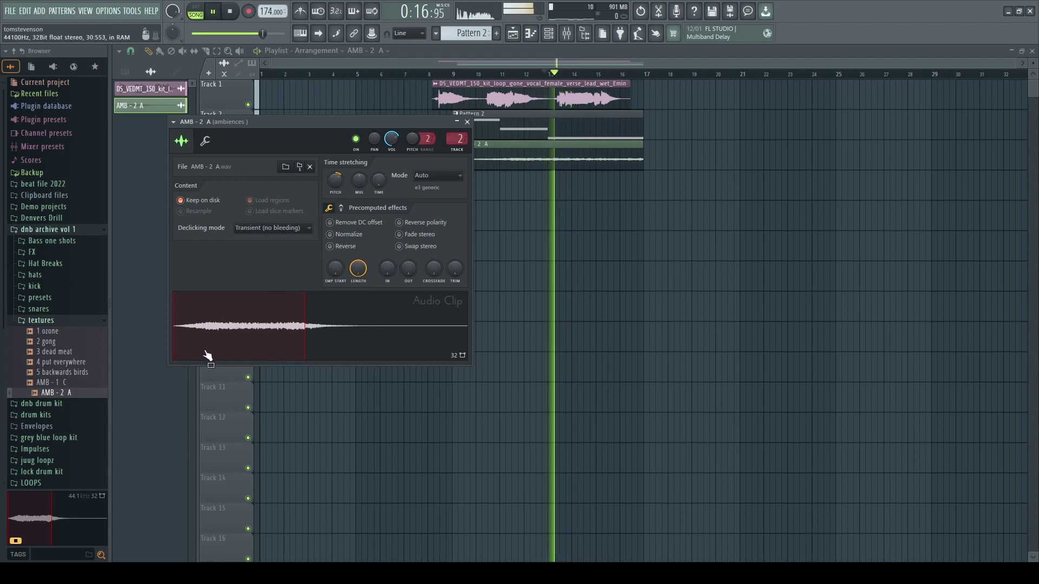
key(Escape)
key(space)
Replace the AMB - 2 A sample on Track 3 with AMB - 1 C and lower its pitch shift to -200 cents.
drag(63, 391, 494, 159)
key(space)
double_click(496, 153)
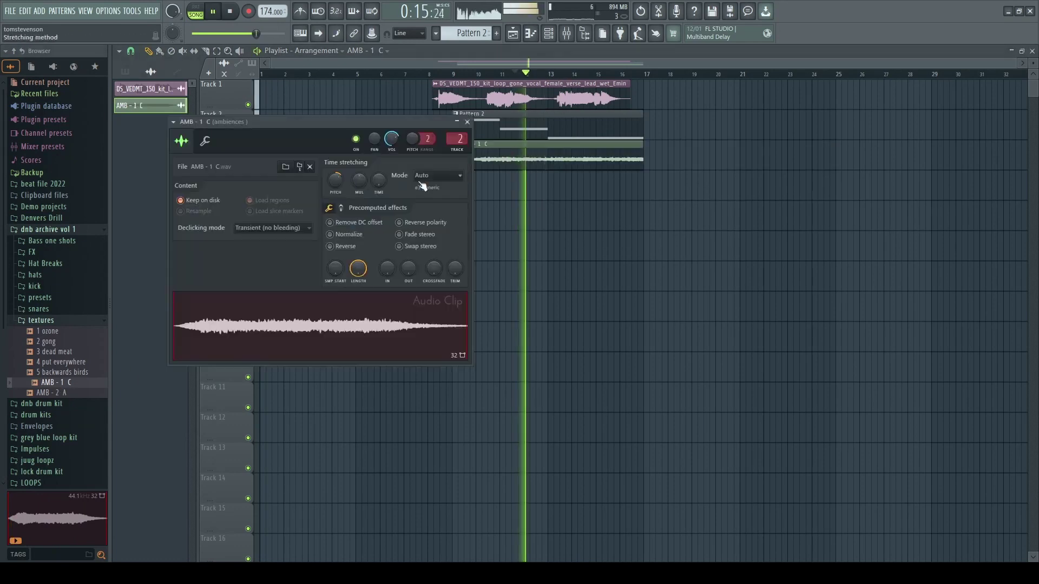
drag(336, 180, 335, 186)
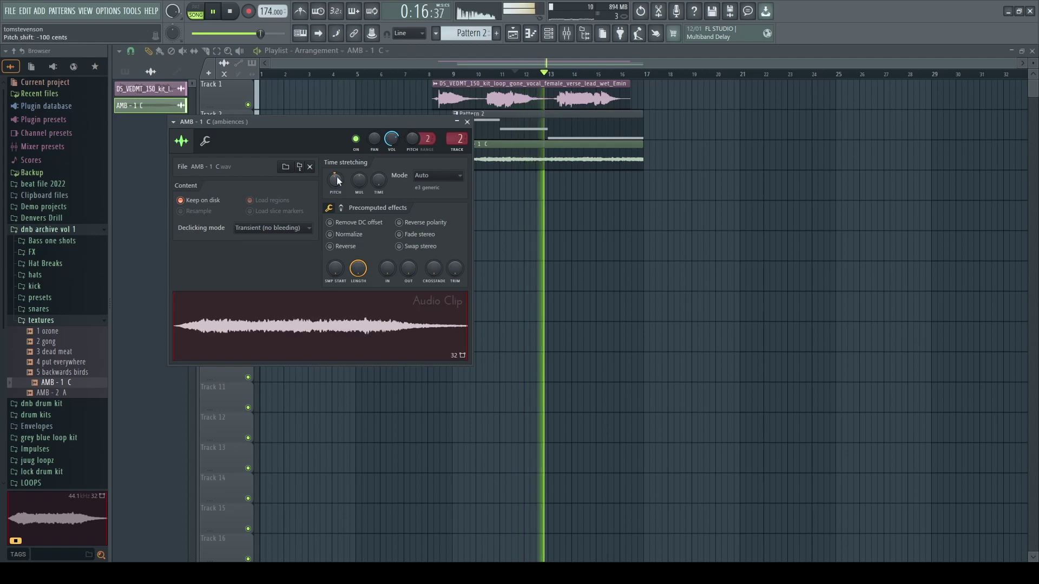
key(space)
key(space)
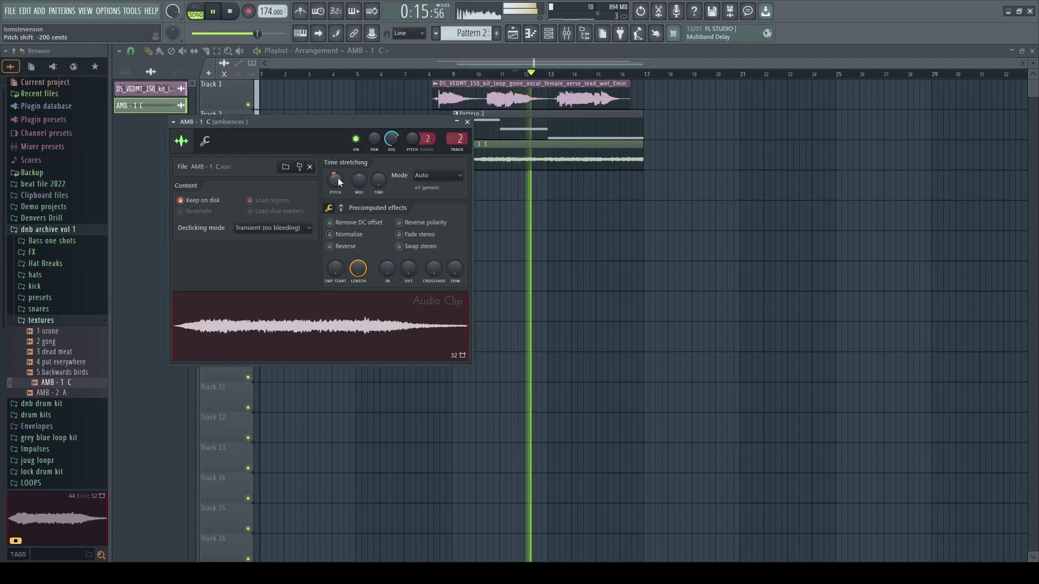
Mute the Track 1 vocal and further lower AMB - 1 C's pitch shift and channel volume while listening.
key(Escape)
key(space)
click(248, 105)
key(space)
double_click(498, 148)
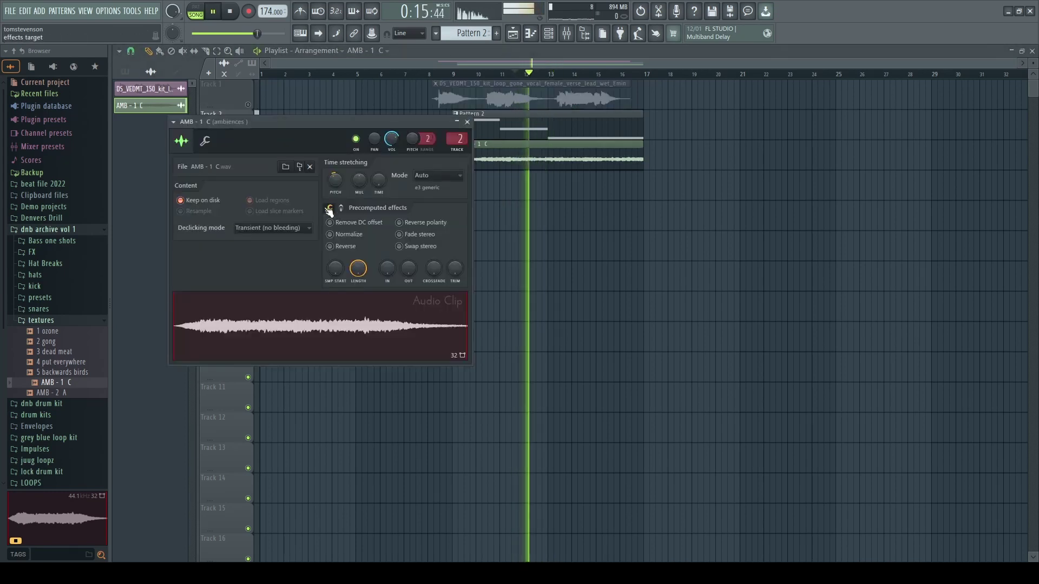
key(space)
key(space)
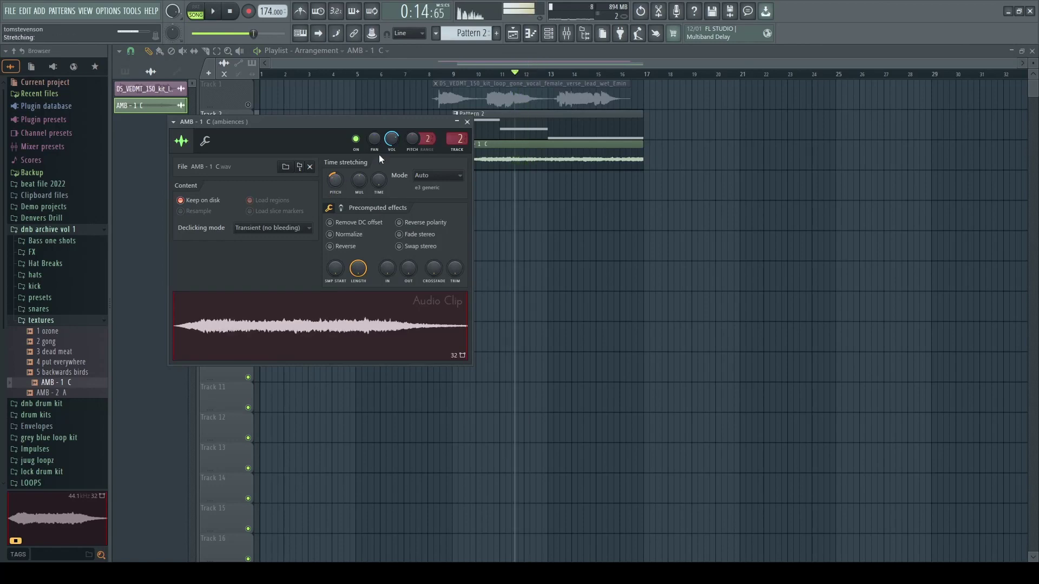
key(space)
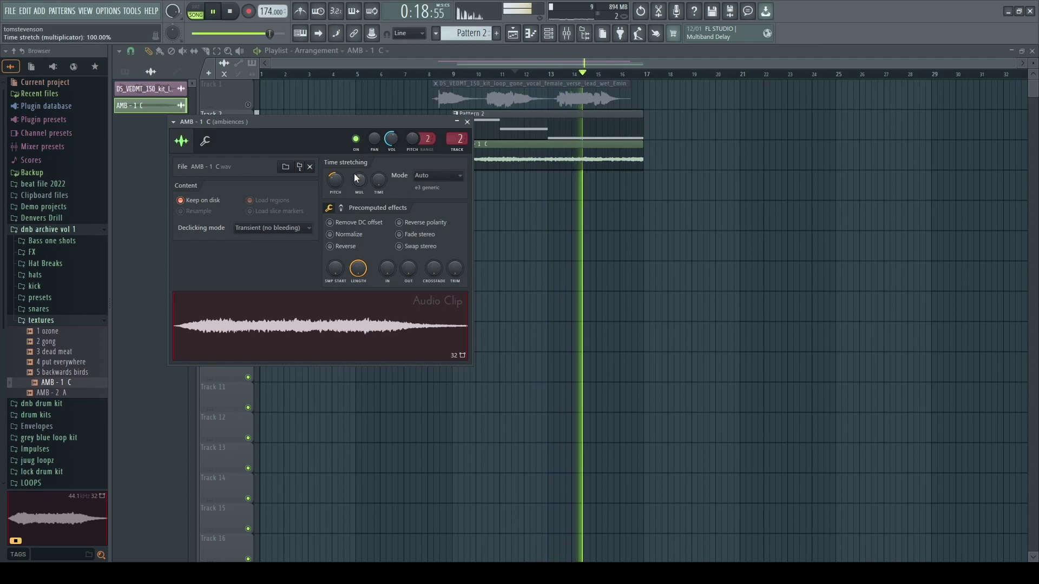
Audition AMB - 1 C from around bars 8 to 10 and lower its pitch shift through -600 cents to -793 cents.
drag(501, 75, 439, 75)
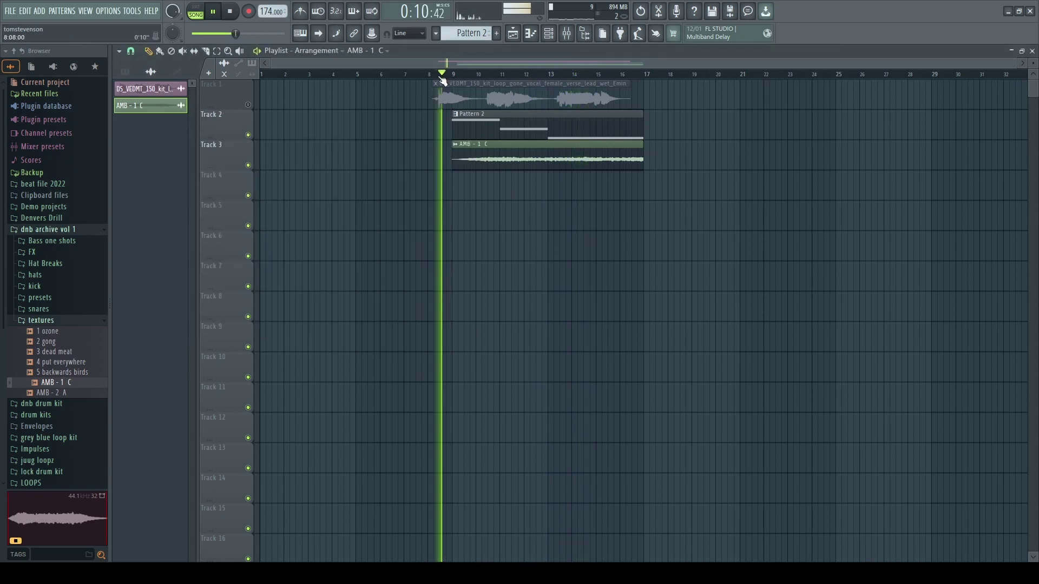
double_click(460, 153)
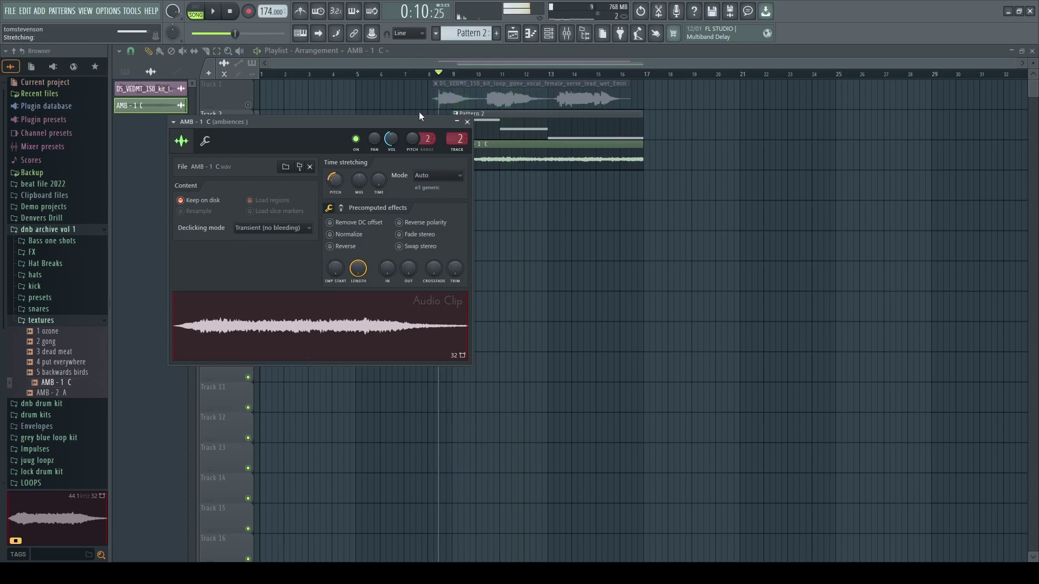
click(464, 75)
double_click(487, 150)
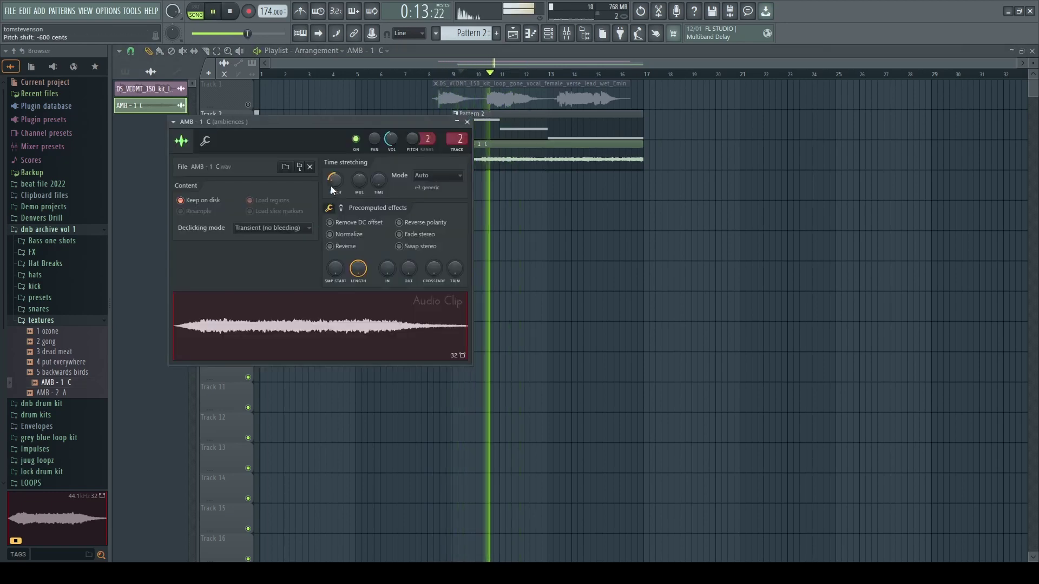
click(484, 74)
double_click(475, 161)
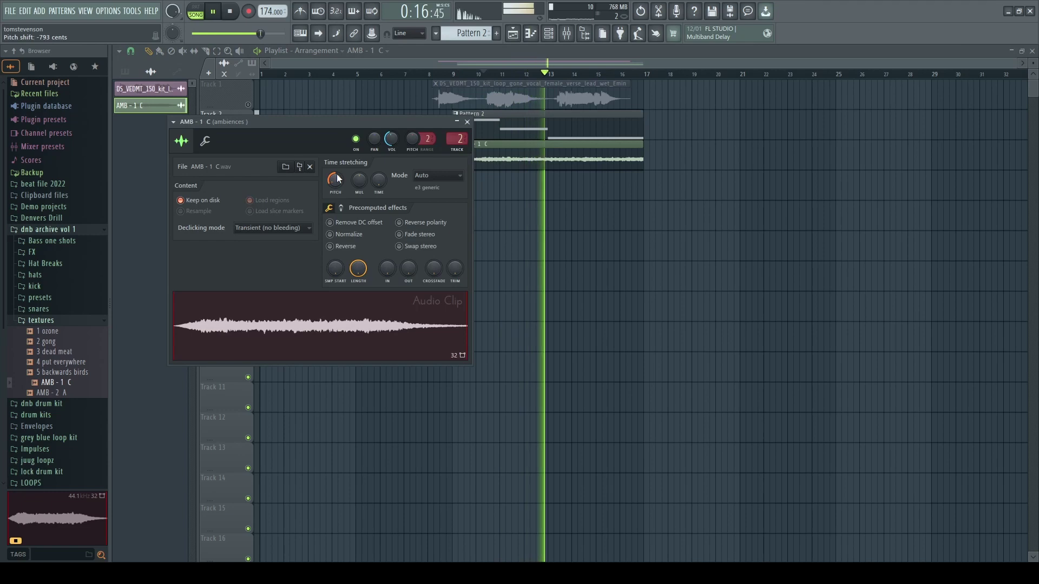
Unmute the Track 1 vocal and audition the AMB - 1 C texture against it with the clip's settings open.
double_click(516, 168)
key(space)
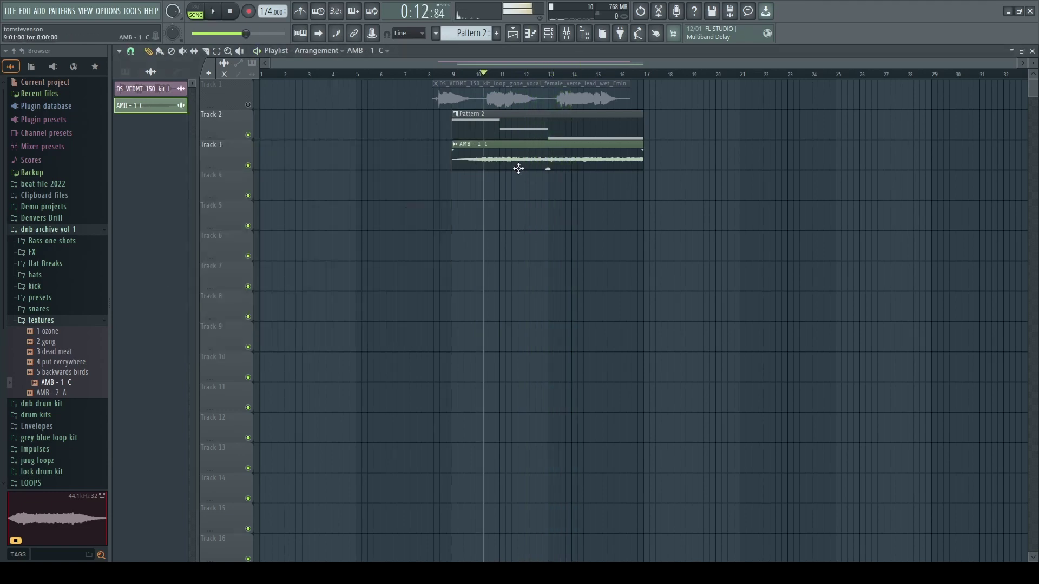
right_click(518, 229)
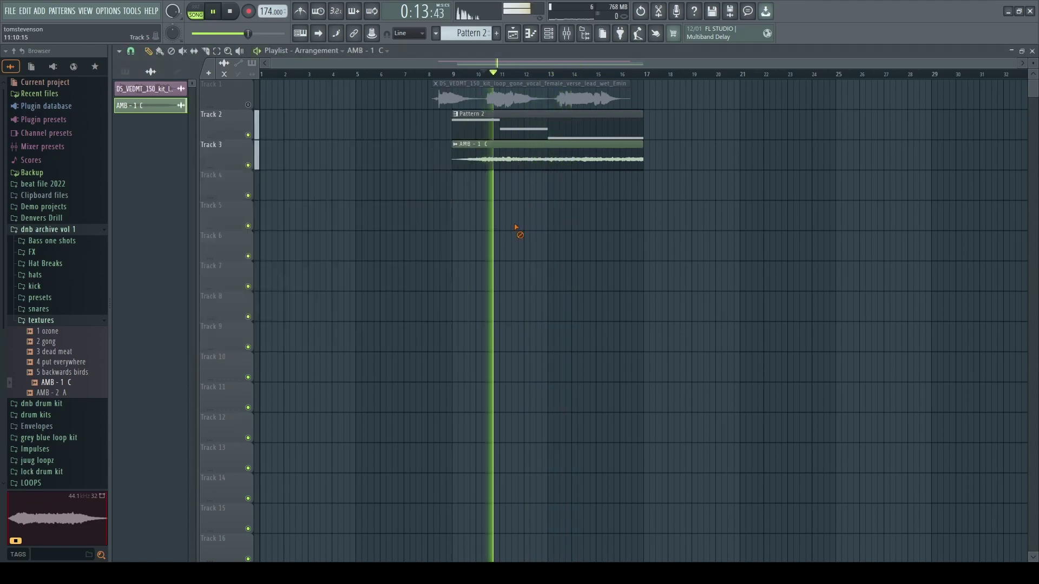
click(249, 105)
key(space)
key(space)
double_click(507, 152)
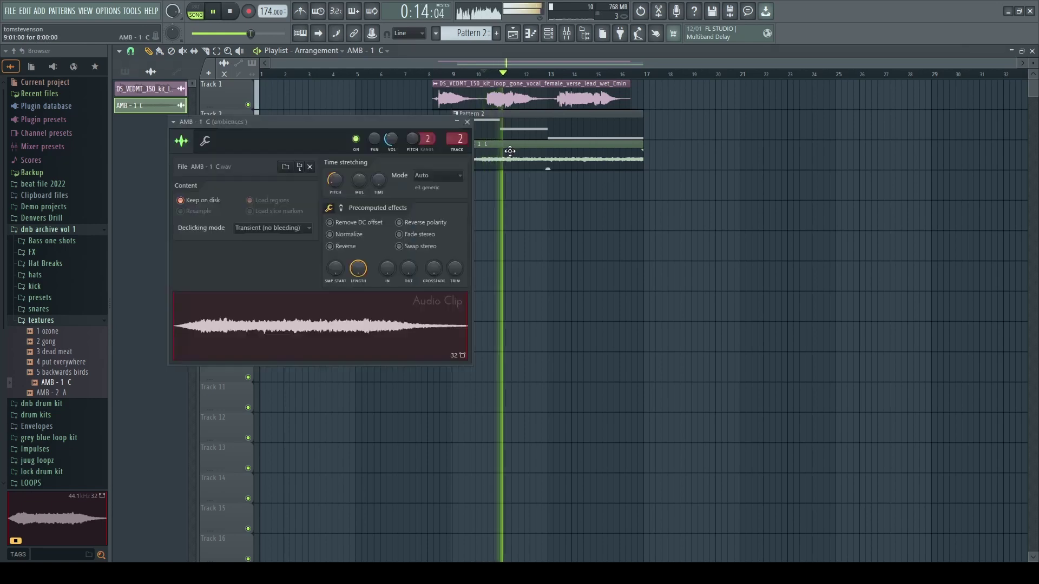
right_click(524, 189)
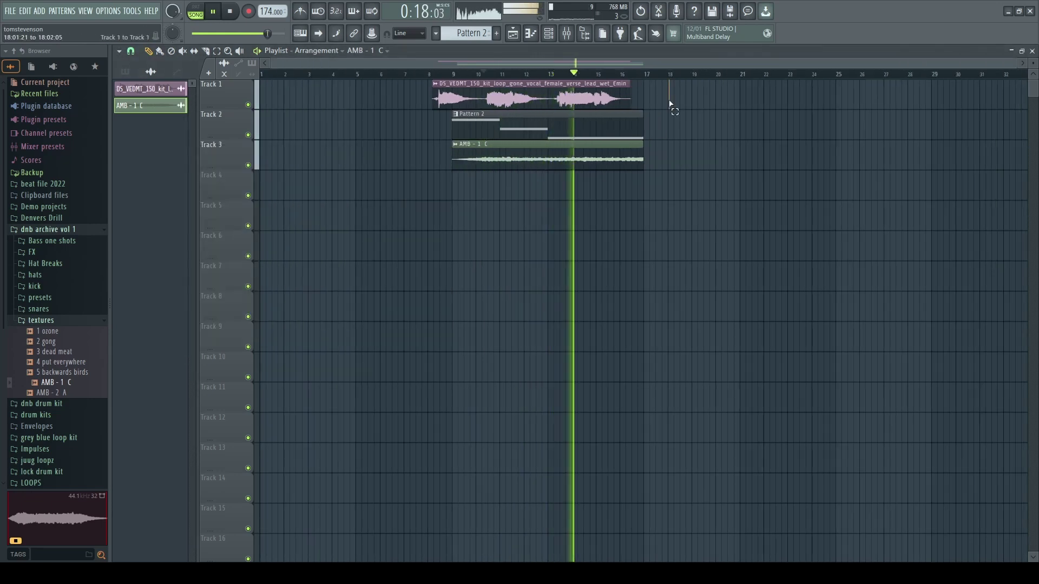
Duplicate the vocal, Pattern 2 and AMB - 1 C clips so the bass and texture copies start at bar 17.
drag(670, 81, 504, 201)
drag(501, 153, 687, 147)
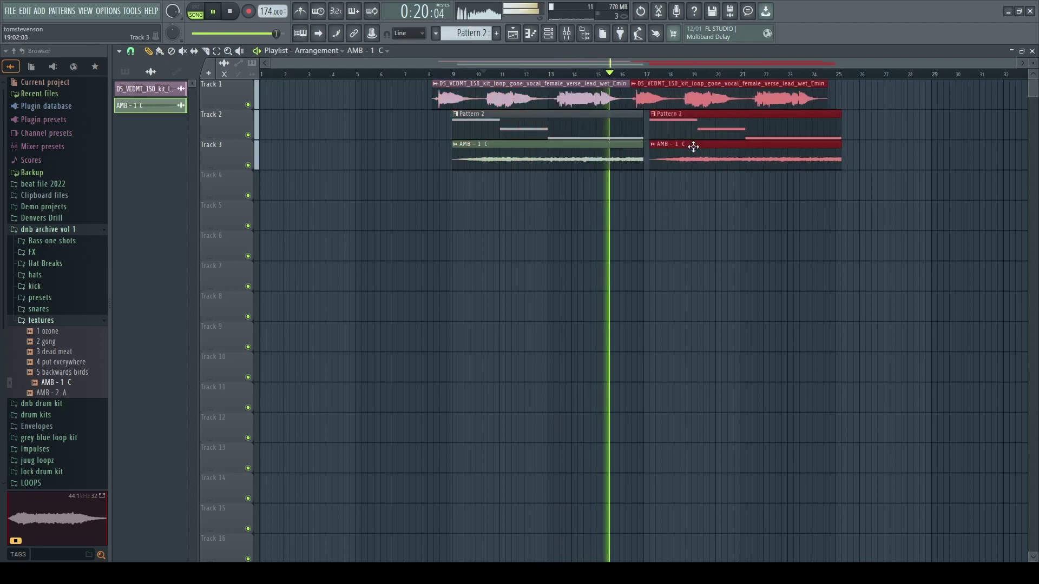
key(ctrl+d)
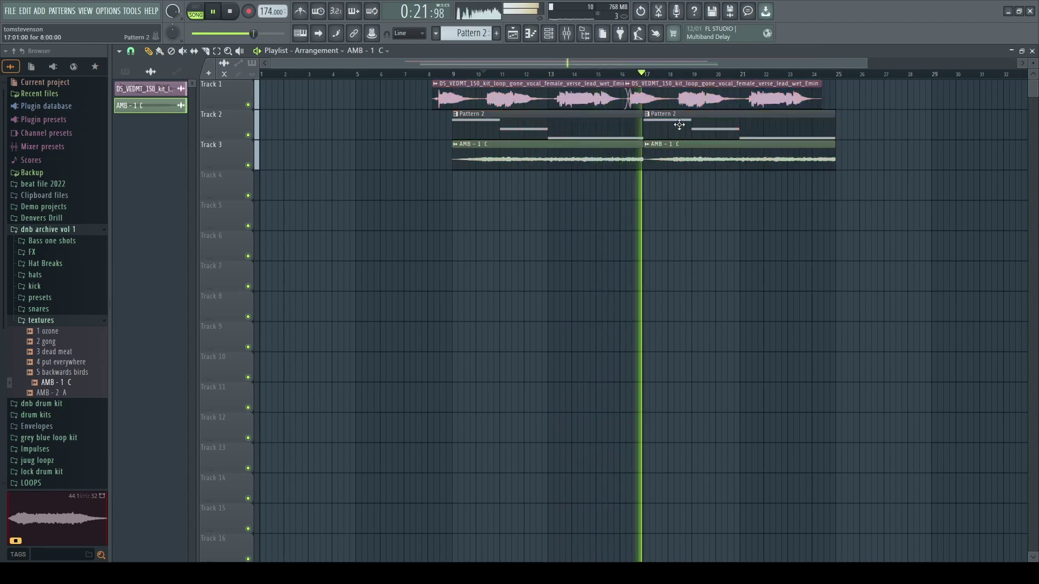
scroll(633, 106, up, 3)
scroll(644, 121, down, 4)
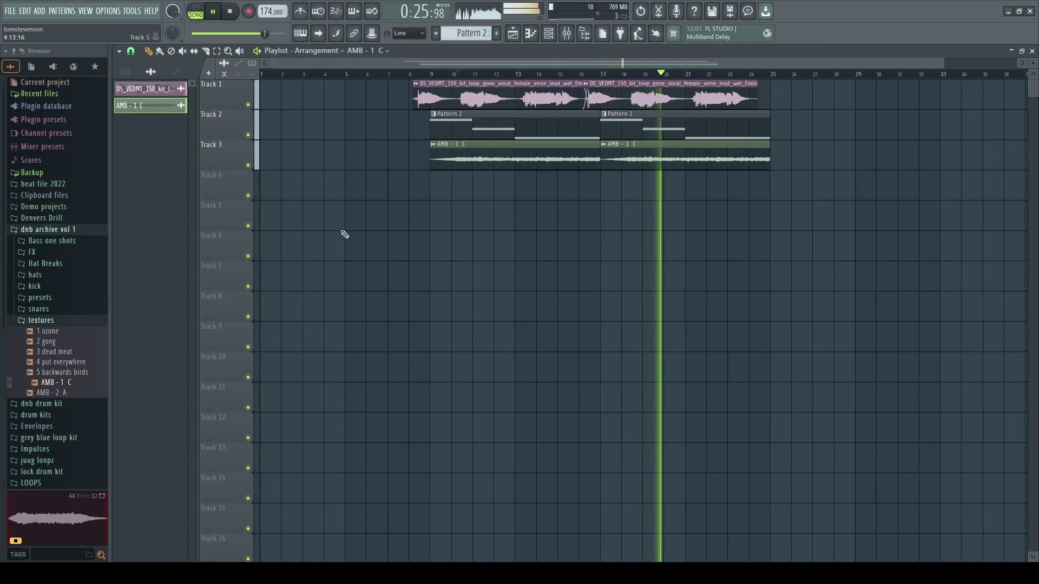
Collapse the textures folder and place an empty Pattern 3 clip on Track 4, extended from bar 9 to bar 17.
click(69, 323)
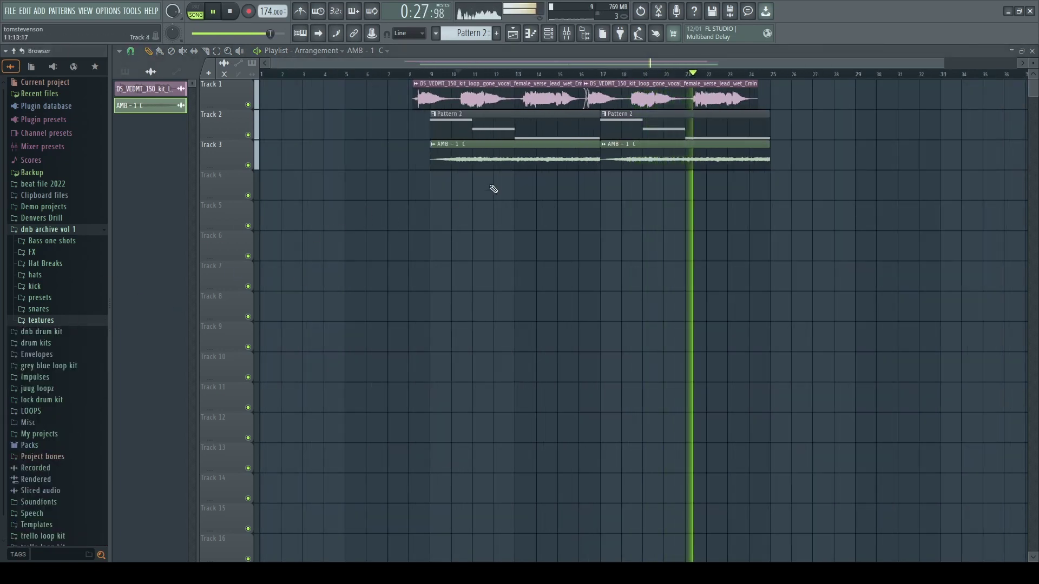
key(space)
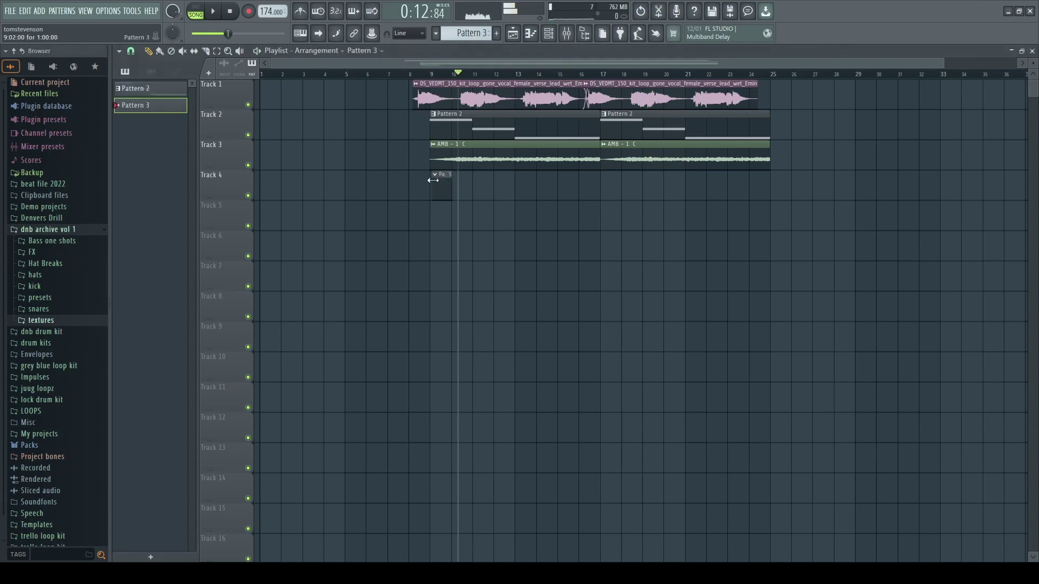
scroll(444, 191, up, 3)
drag(467, 187, 843, 187)
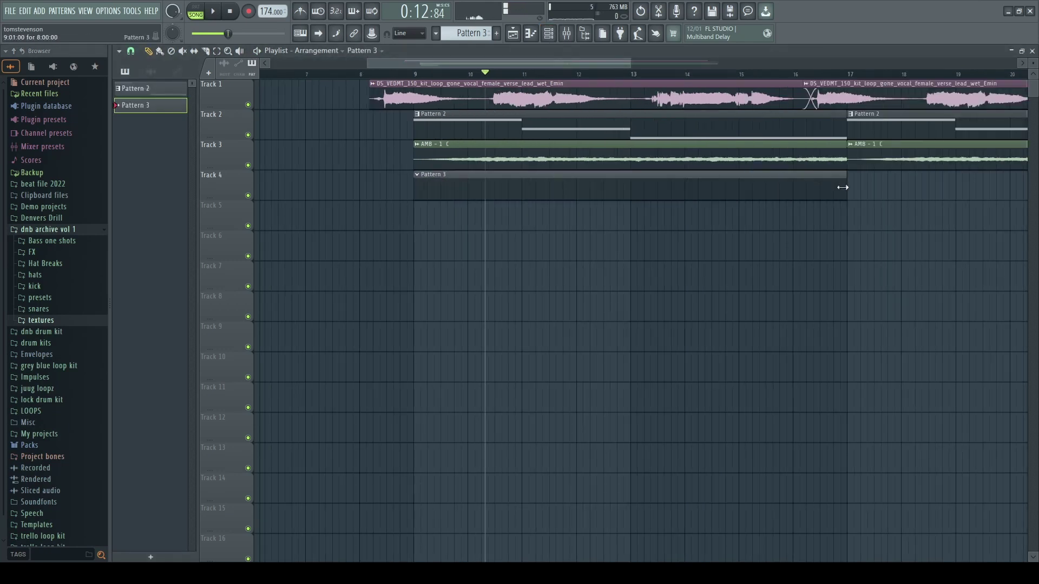
Add a LABS instrument channel with the Autograph Grand: The Grand preset and close its window.
click(549, 34)
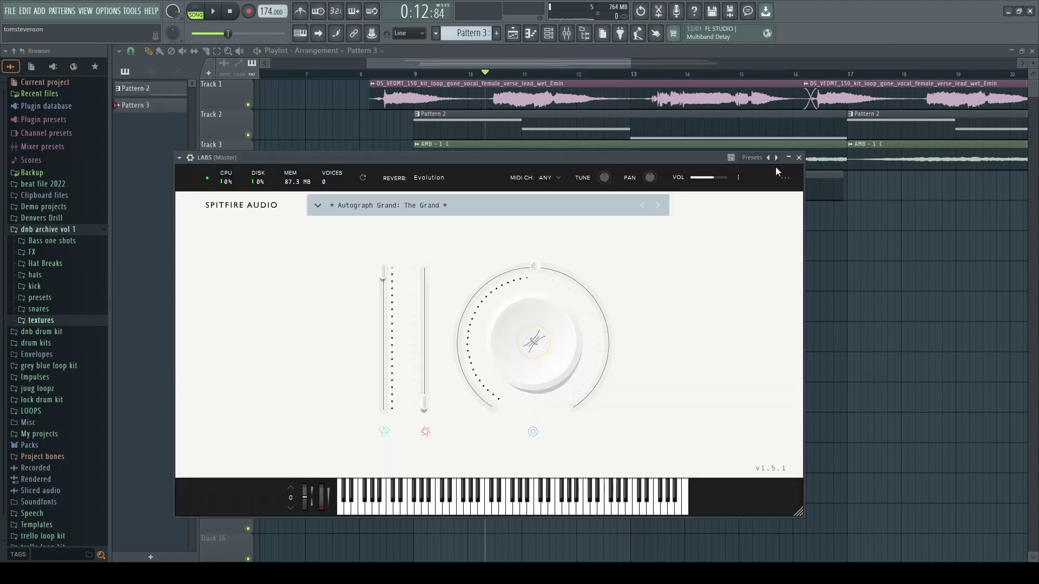
click(799, 158)
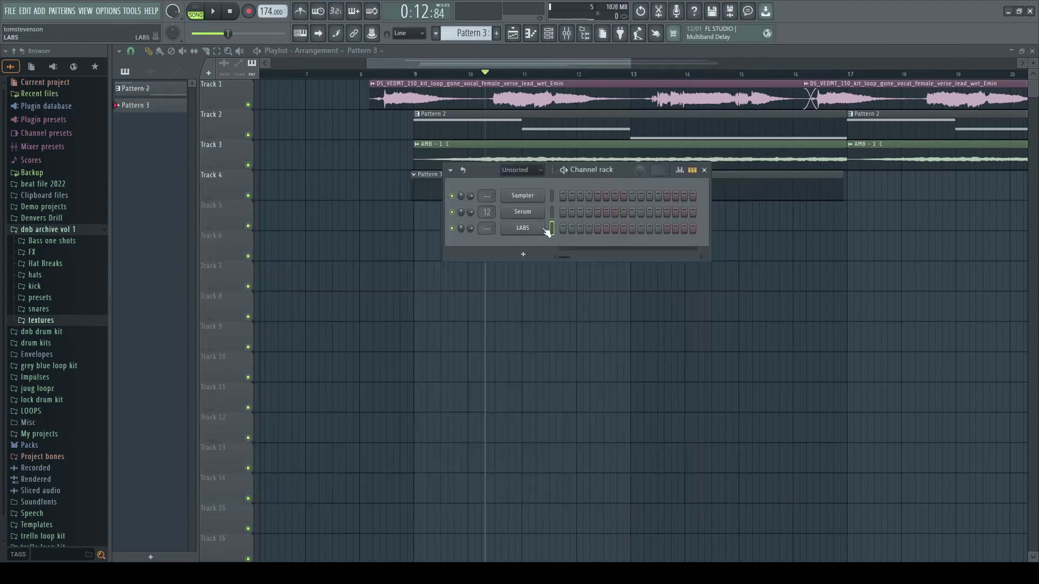
Name mixer insert 5 piano in blue and insert 12 reese in red.
click(576, 36)
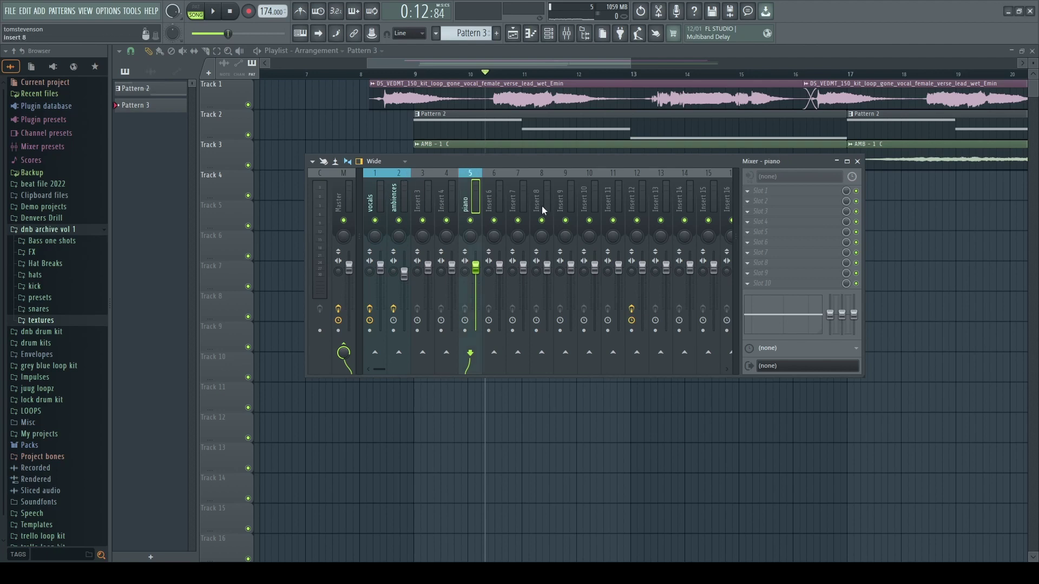
click(635, 202)
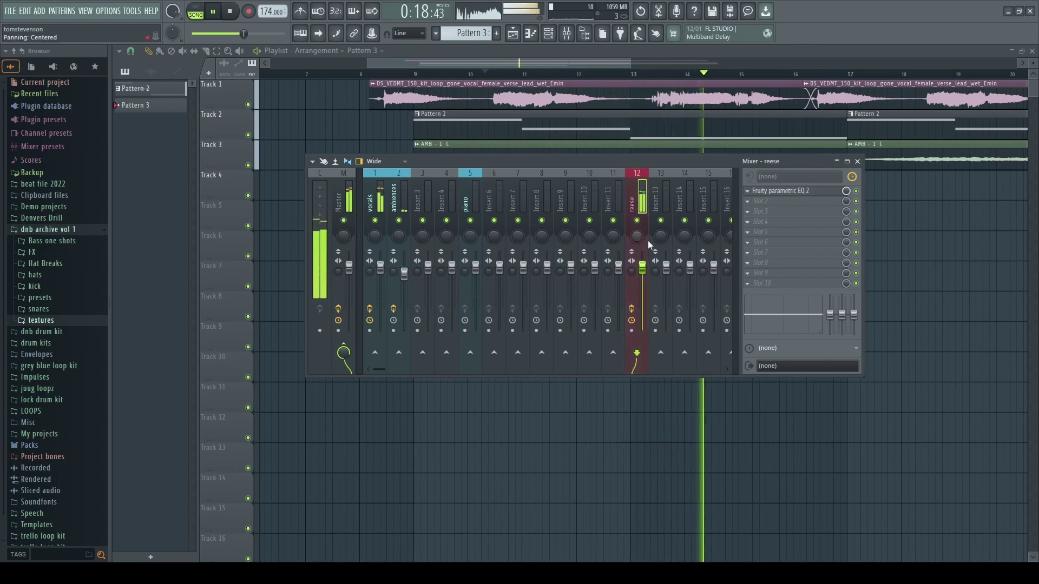
key(space)
click(610, 206)
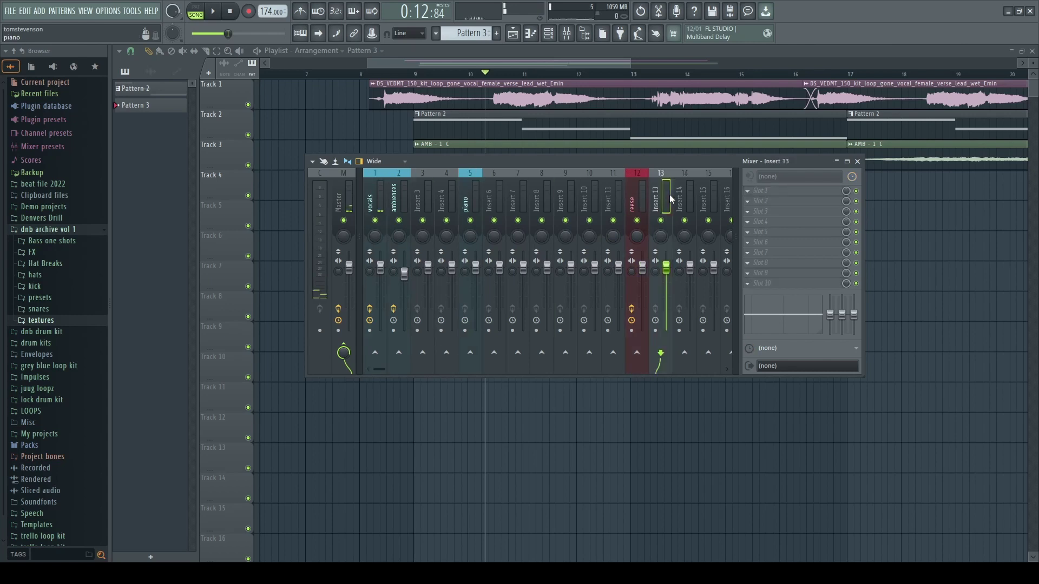
Close the mixer and shift the Pattern 3 clip on Track 4 slightly so it starts exactly at bar 9.
key(F9)
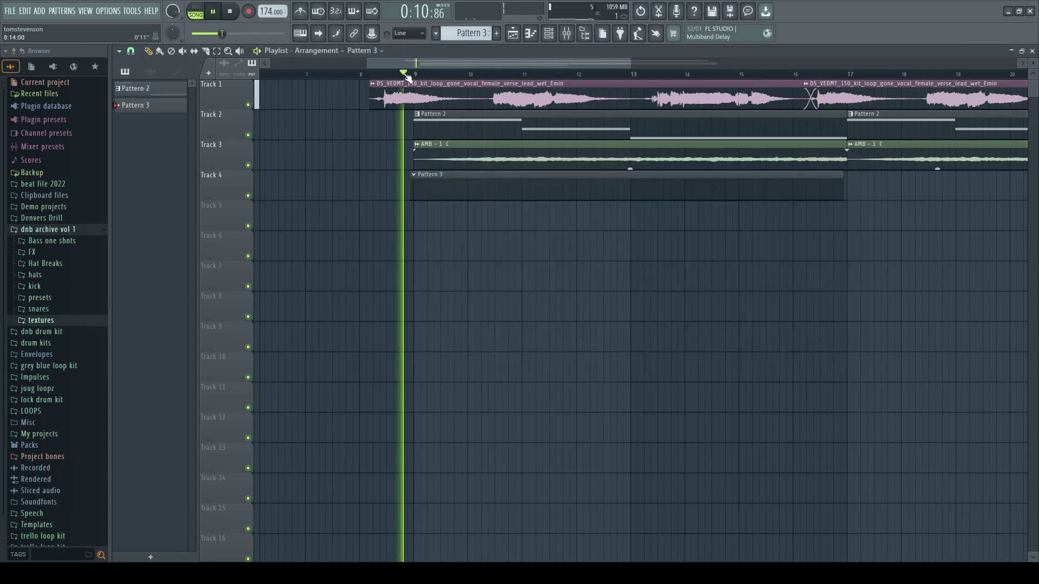
key(space)
drag(444, 189, 447, 189)
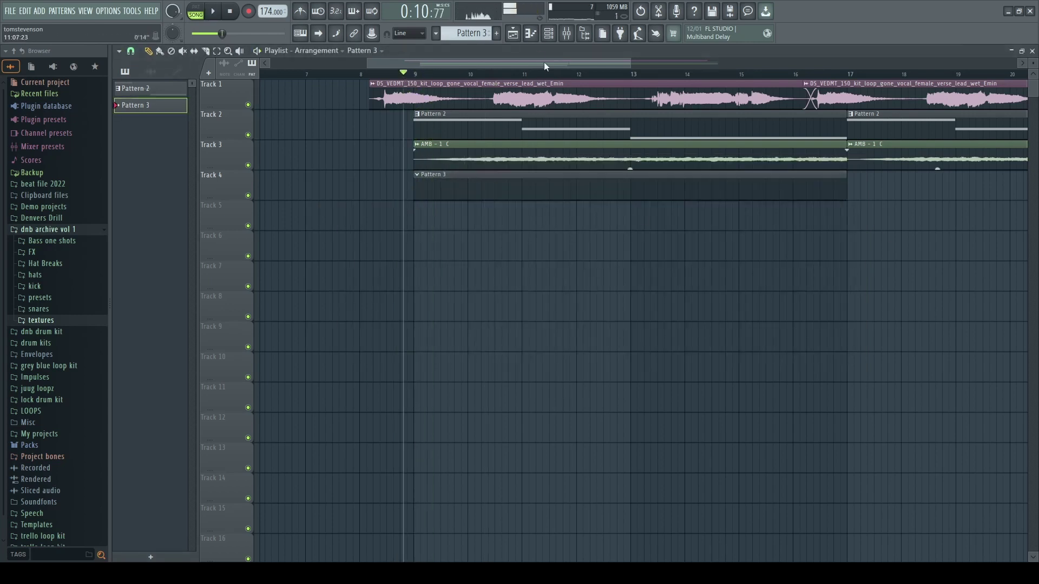
Copy the Serum notes from Pattern 2 and paste them into the LABS channel of Pattern 3.
key(F6)
key(F7)
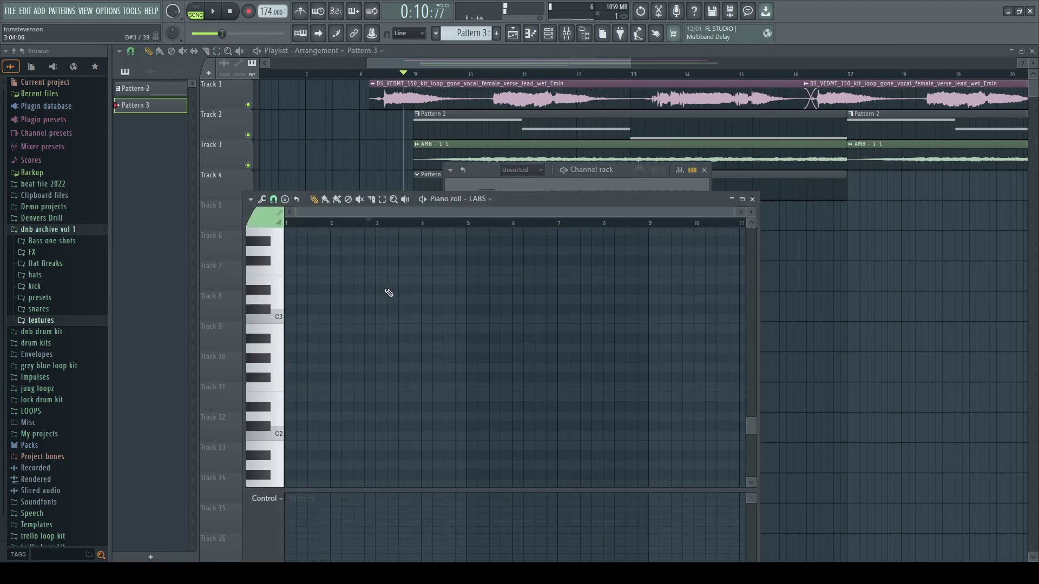
click(487, 128)
click(549, 36)
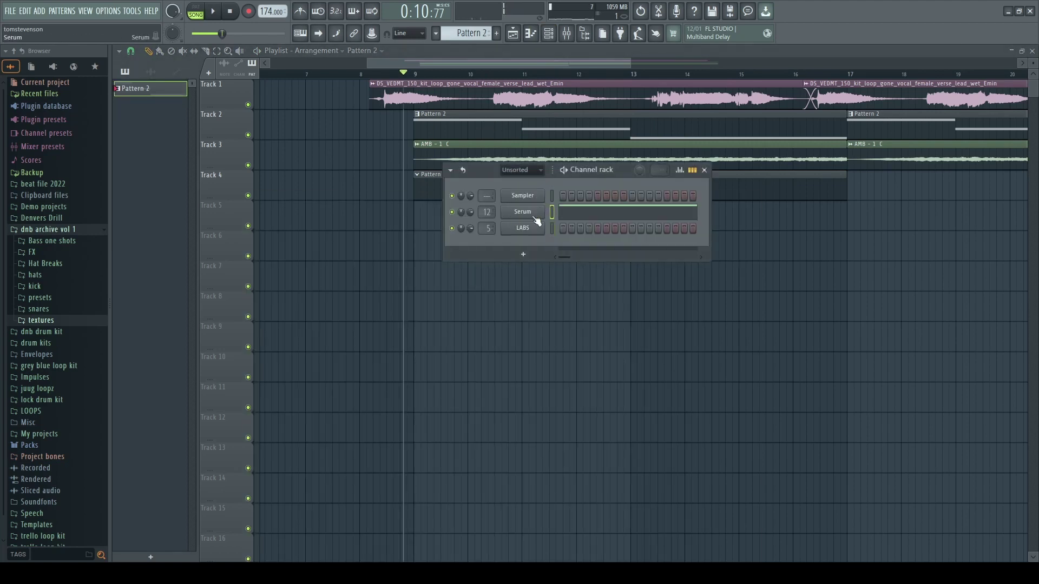
click(439, 194)
click(549, 33)
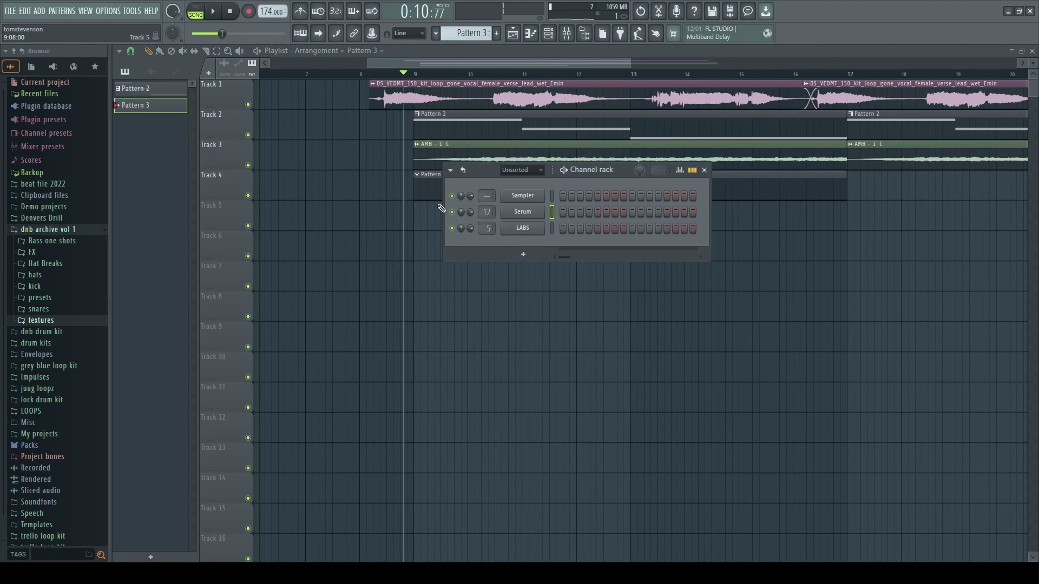
click(441, 208)
click(548, 33)
click(550, 230)
key(ctrl+v)
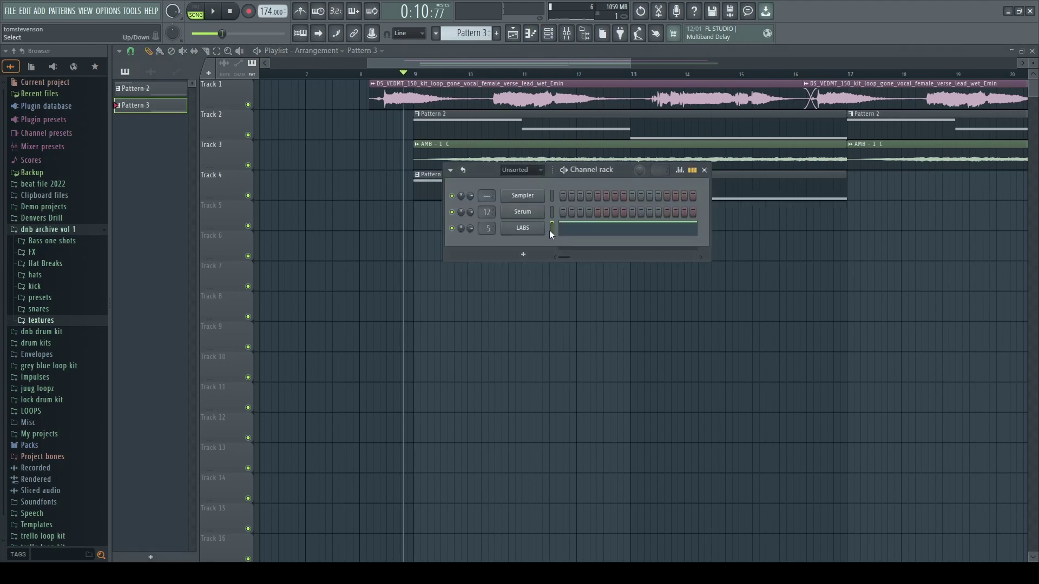
Transpose all the pasted LABS notes down one octave to E3, C3 and G#2 and deselect them.
click(576, 230)
key(space)
drag(329, 287, 544, 411)
key(space)
key(ctrl+Down)
key(space)
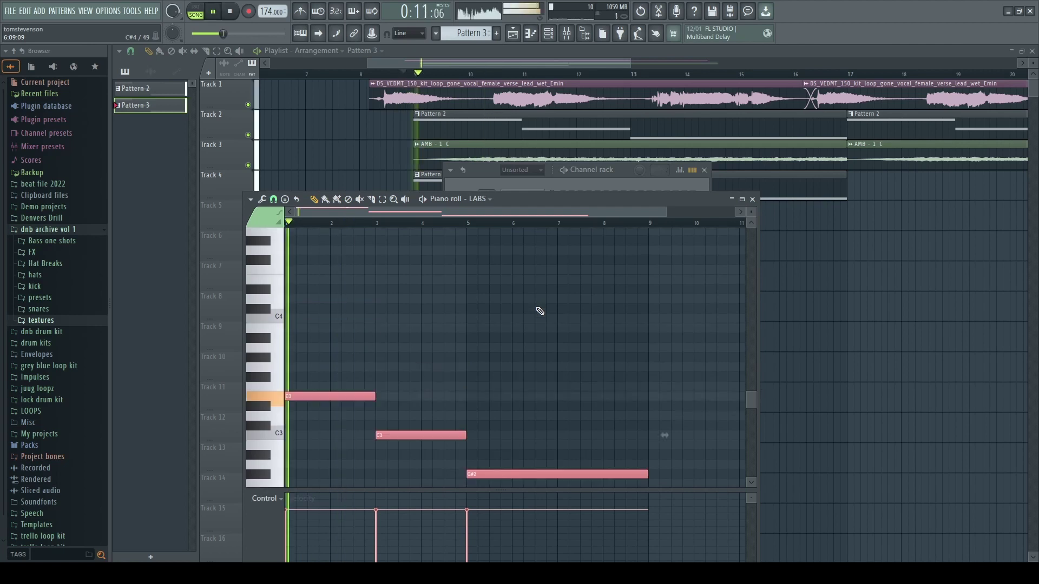
key(space)
key(ctrl+d)
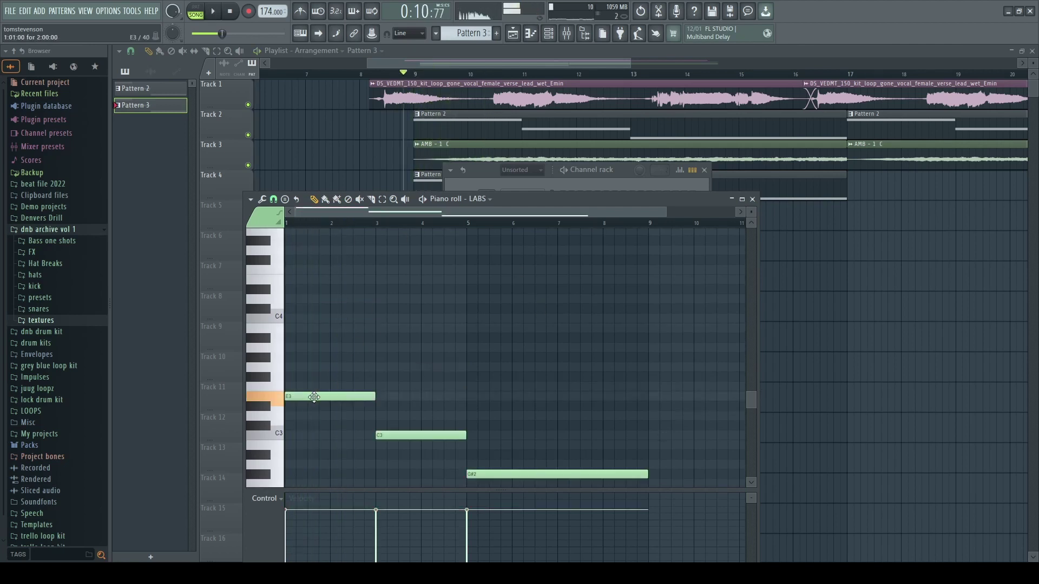
Add a two-bar E4 note at bar 1 and a two-bar G4 note at bar 3 to the LABS part.
key(space)
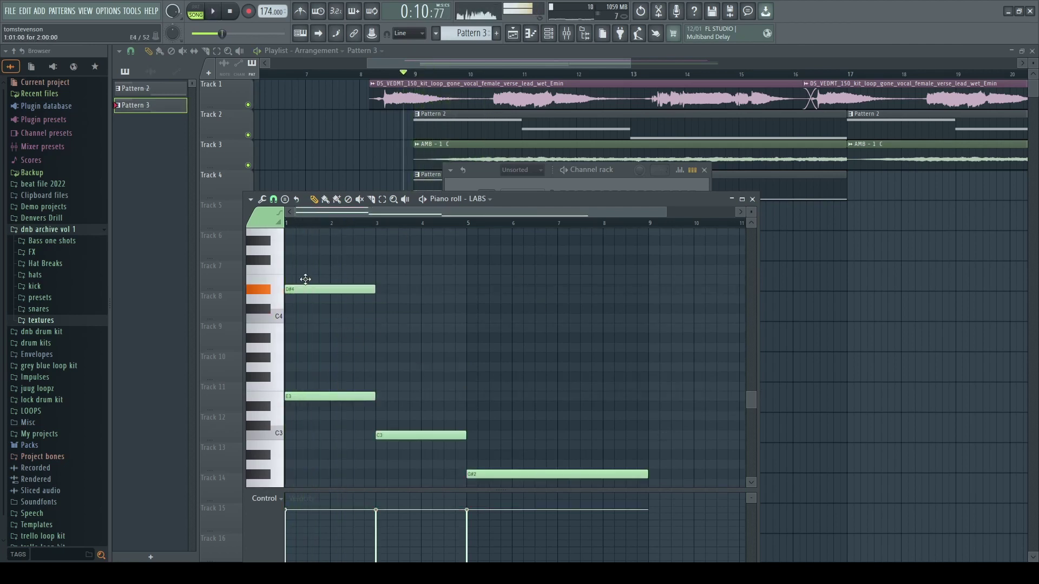
scroll(321, 317, up, 1)
scroll(364, 325, up, 1)
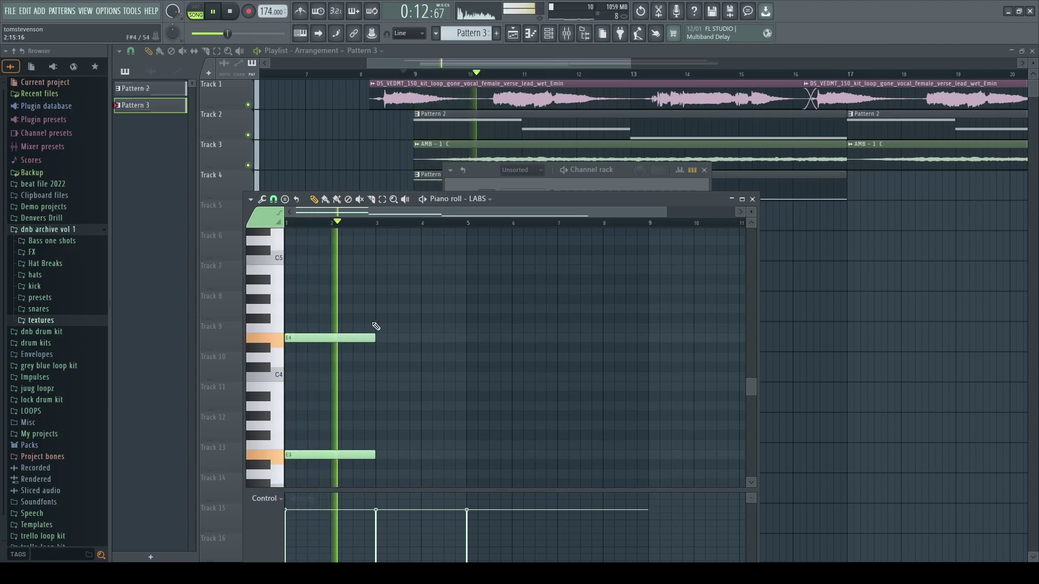
click(377, 318)
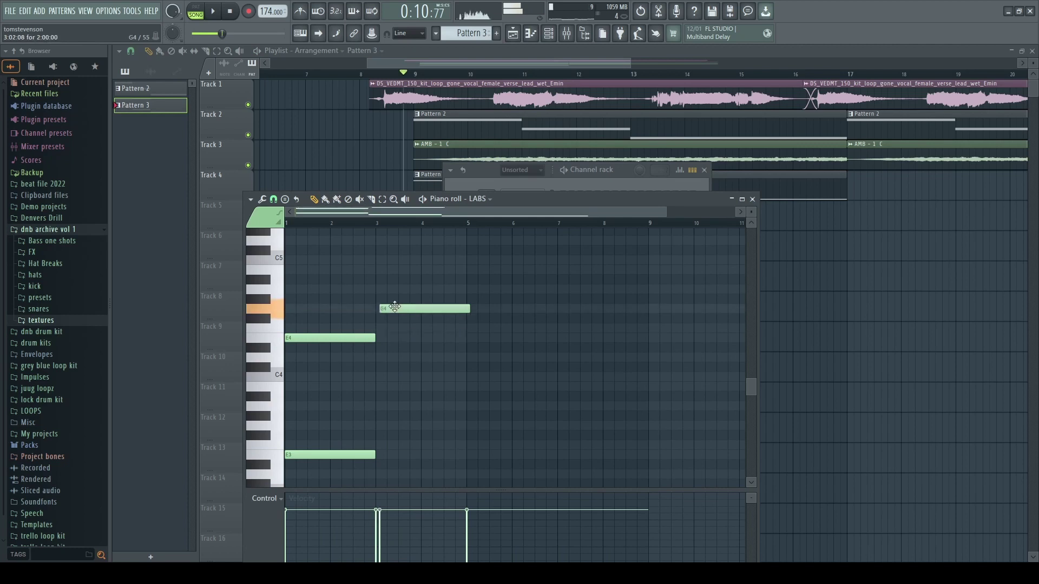
Lower the vocals mixer track to -5.2 dB during playback and close all open windows.
key(F9)
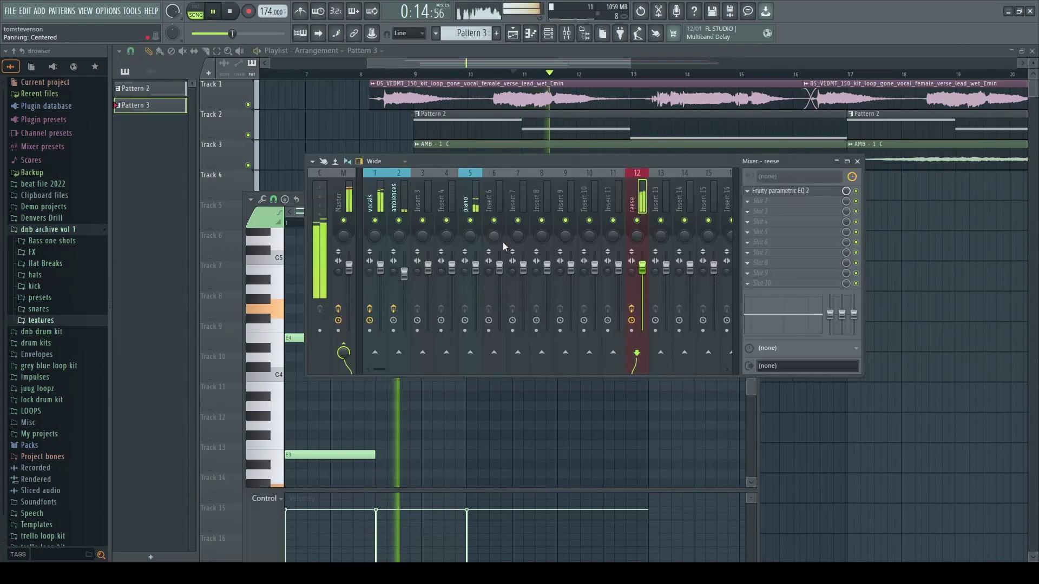
drag(383, 277, 382, 285)
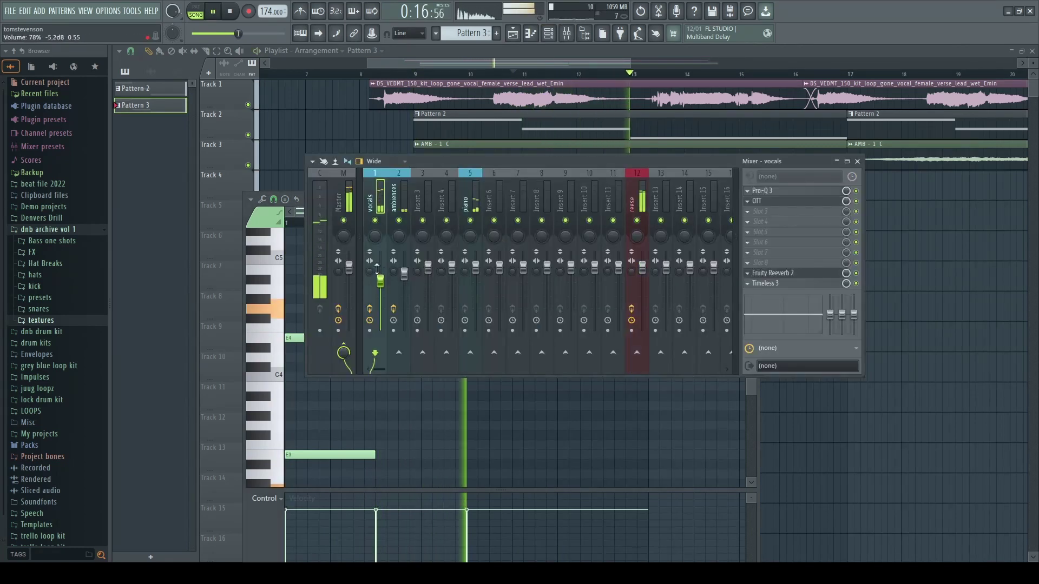
key(F12)
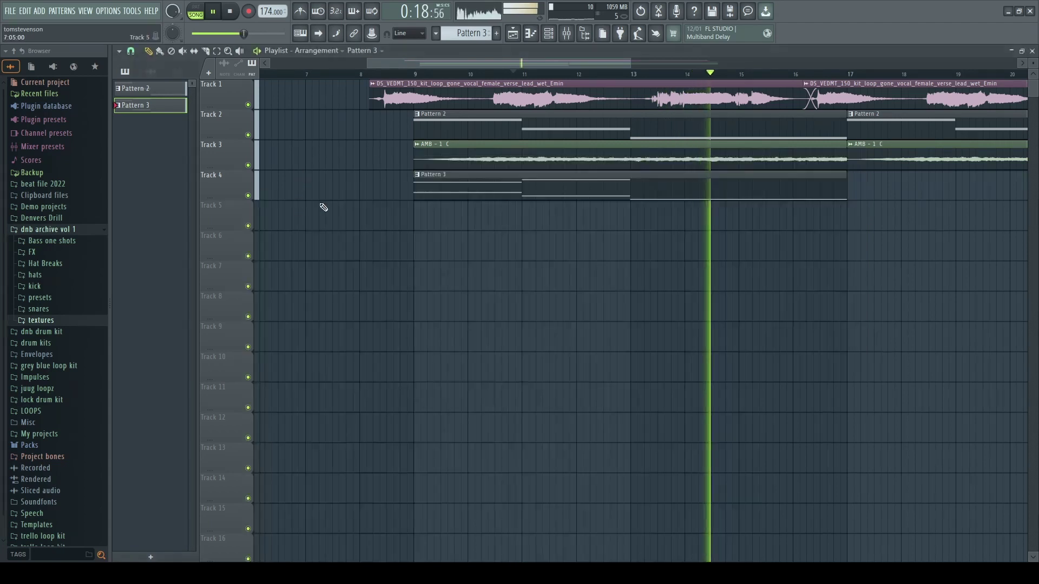
key(space)
Add a four-bar upper LABS note at bar 5, try it at D#4 and move it to C#4.
click(549, 36)
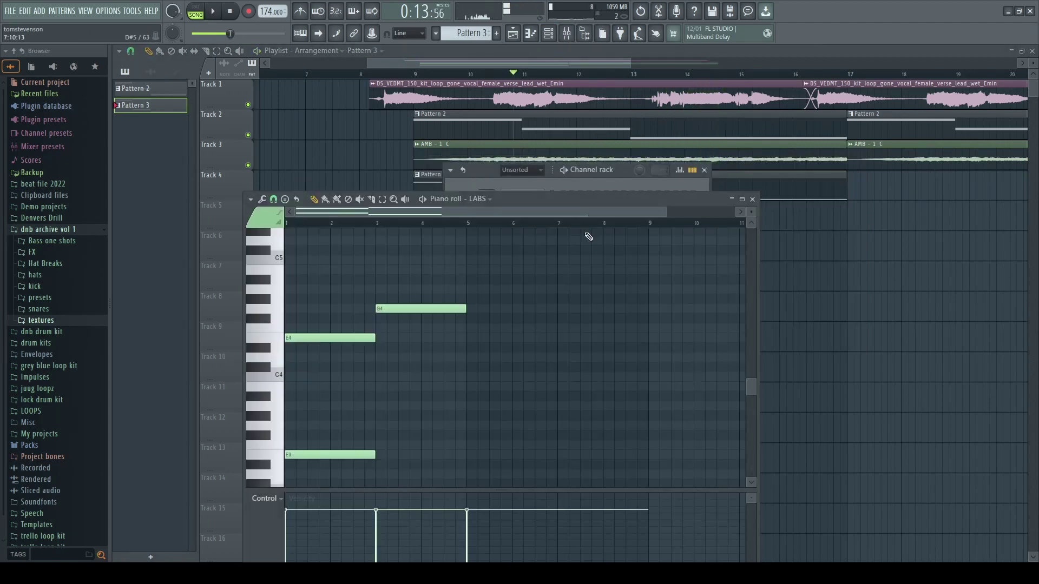
click(591, 238)
drag(437, 237, 439, 256)
key(space)
drag(517, 254, 592, 263)
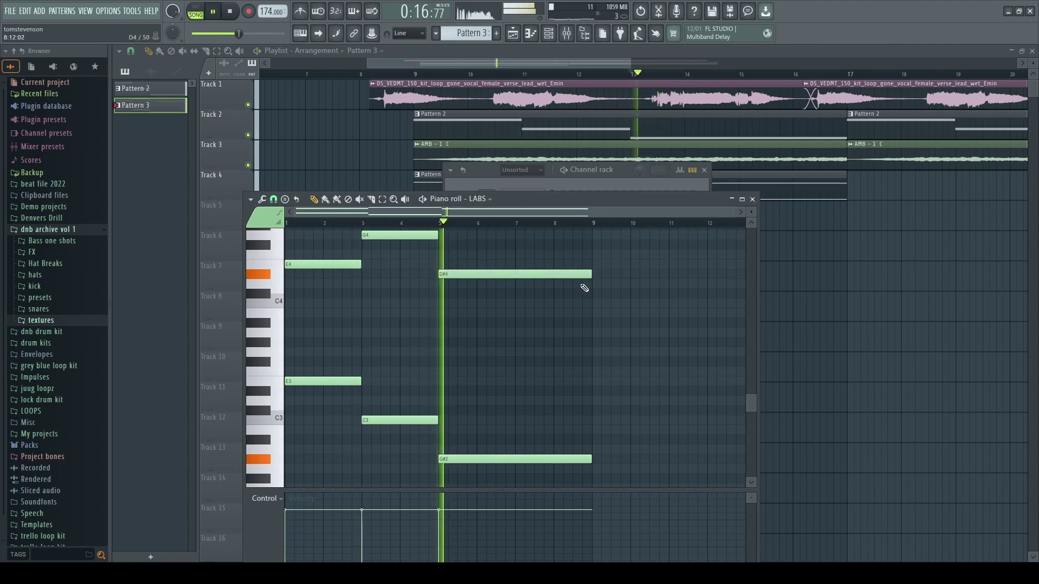
drag(578, 274, 577, 294)
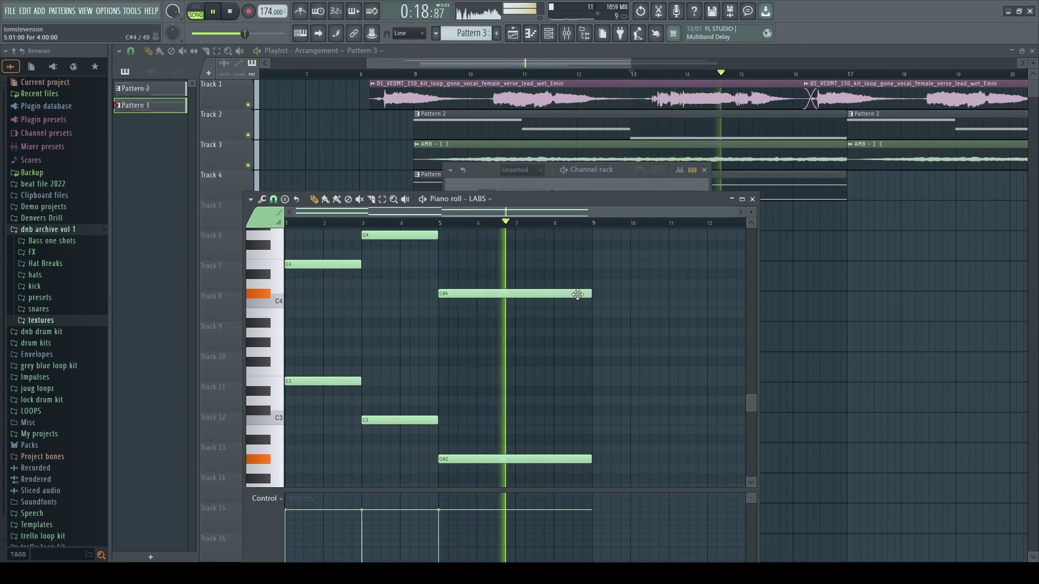
key(space)
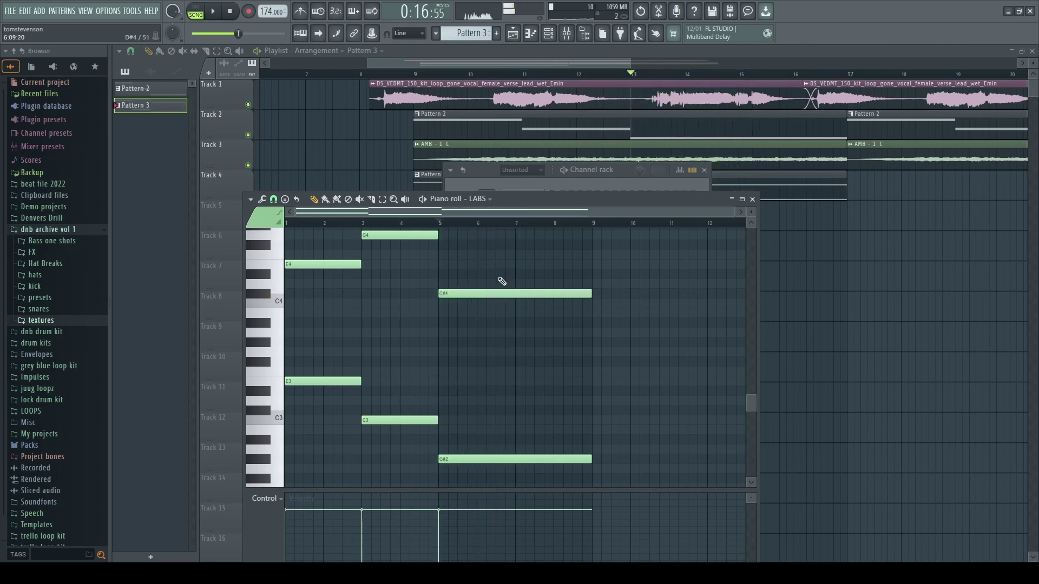
Add a two-bar B4 note at bar 1 above the E4 in the LABS part and audition it.
key(space)
drag(315, 306, 266, 309)
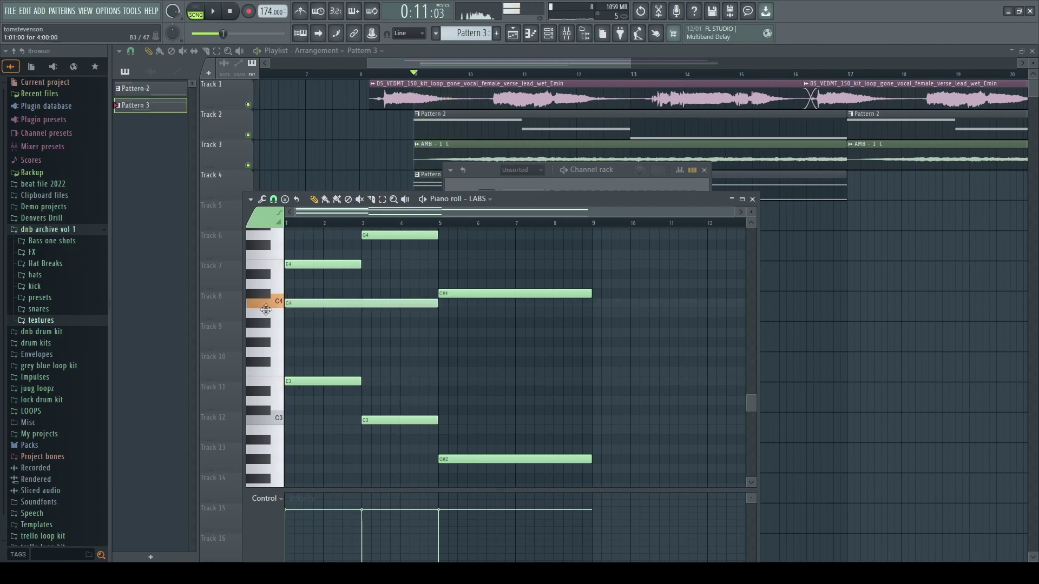
drag(352, 305, 323, 297)
key(space)
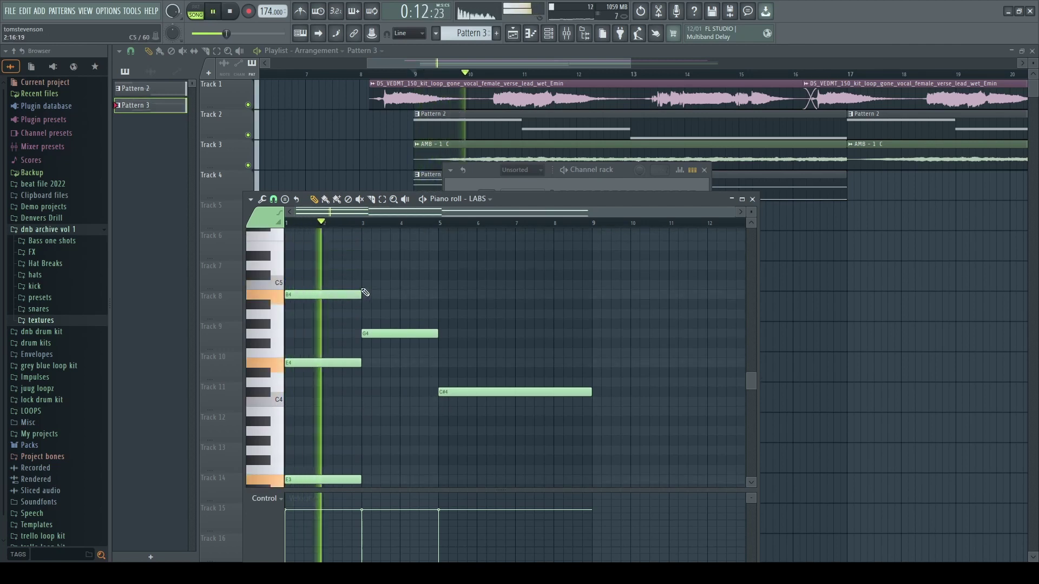
click(366, 277)
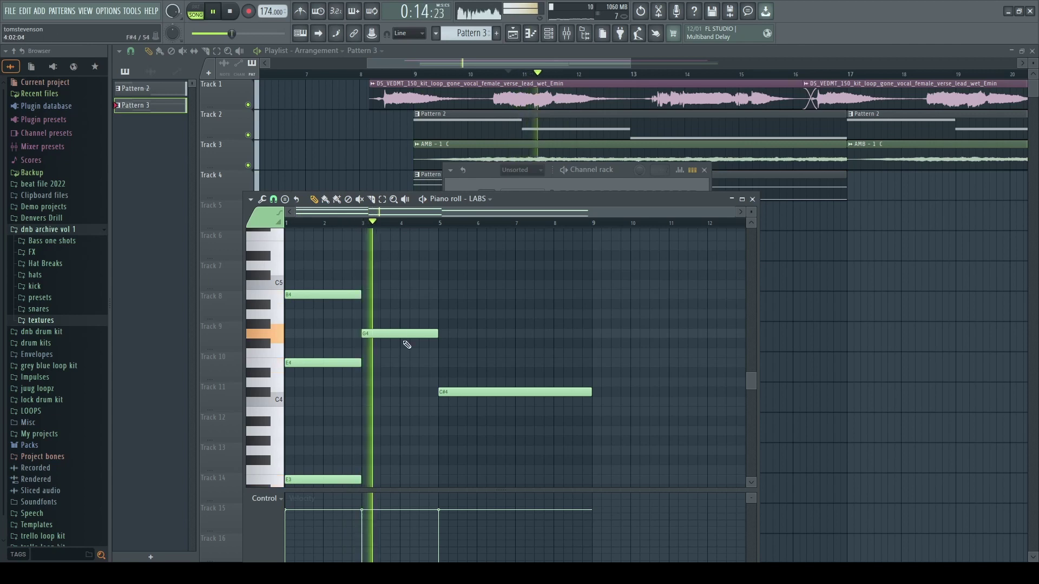
Try moving the four-bar upper LABS note at bar 5 to F4 and play the arrangement.
scroll(444, 363, down, 2)
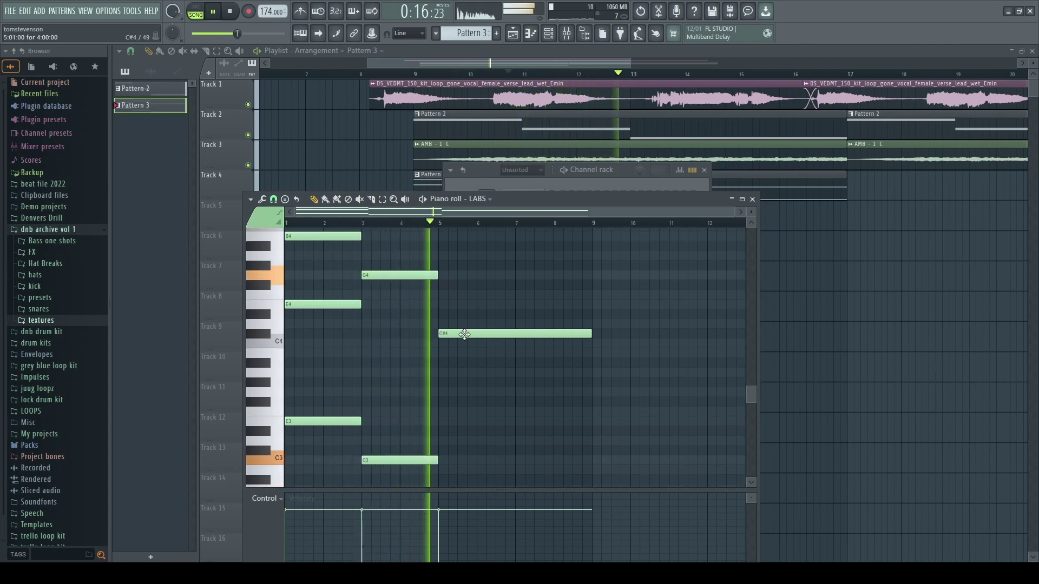
drag(466, 323, 449, 295)
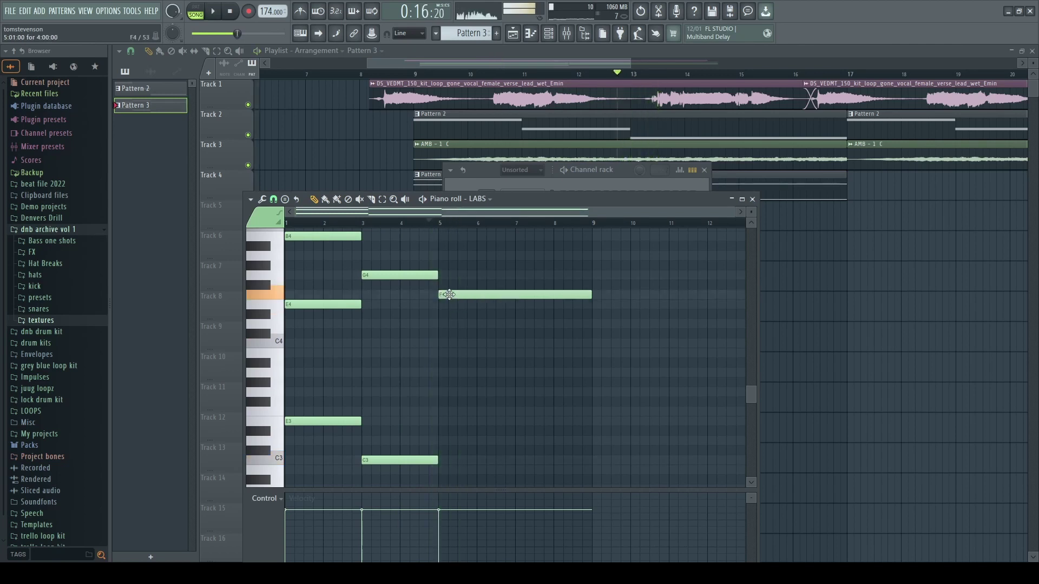
scroll(455, 325, down, 4)
right_click(838, 317)
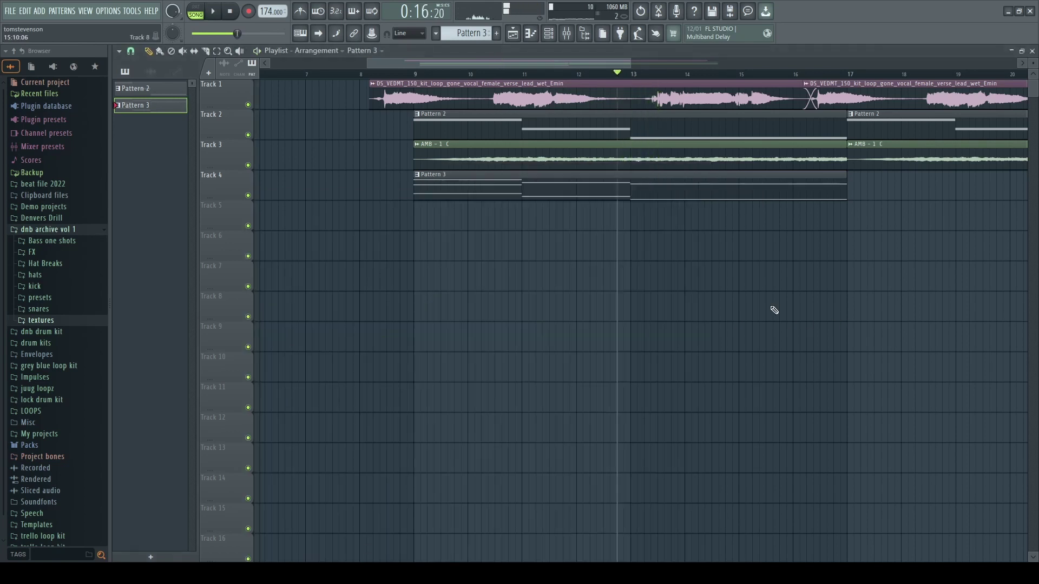
scroll(714, 260, up, 3)
key(space)
key(space)
Try raising the four-bar LABS bass note at bar 5 by an octave to G#3 and audition it.
double_click(574, 188)
scroll(524, 345, left, 4)
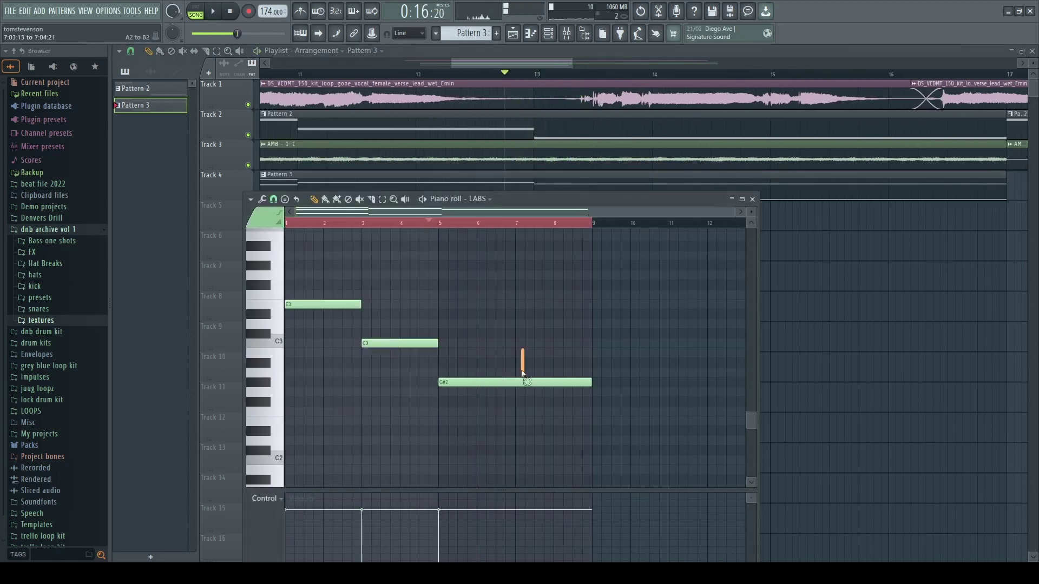
key(ctrl+Up)
key(space)
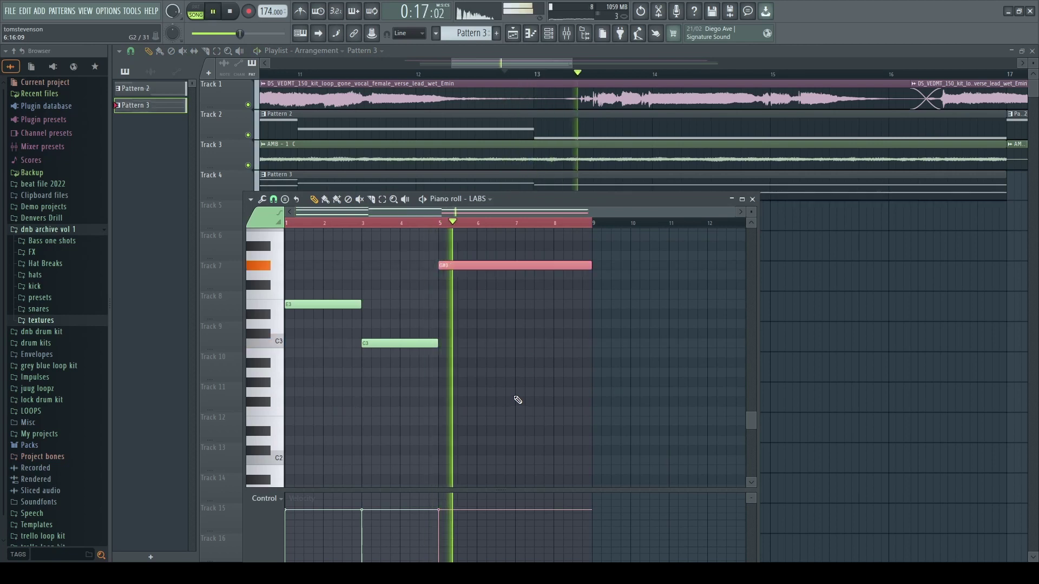
key(space)
scroll(504, 400, up, 2)
key(space)
Delete both four-bar LABS notes starting at bar 5 and return to the playlist.
drag(474, 327, 435, 383)
right_click(489, 238)
key(space)
right_click(435, 383)
key(space)
key(F7)
scroll(562, 162, down, 3)
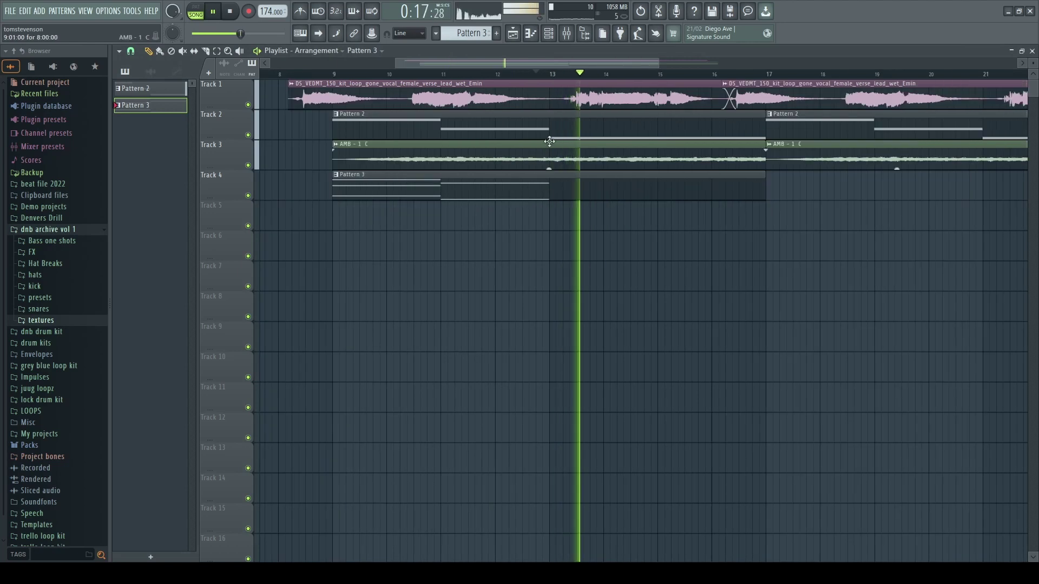
Add a four-bar A2 note at bar 5 of the LABS part and play it back in the arrangement.
double_click(546, 176)
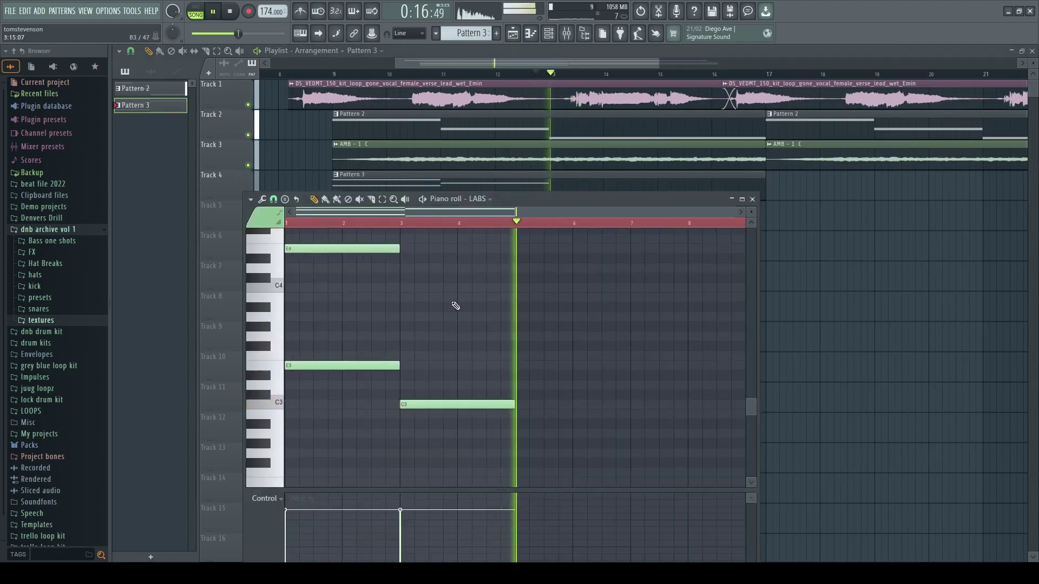
scroll(495, 325, up, 2)
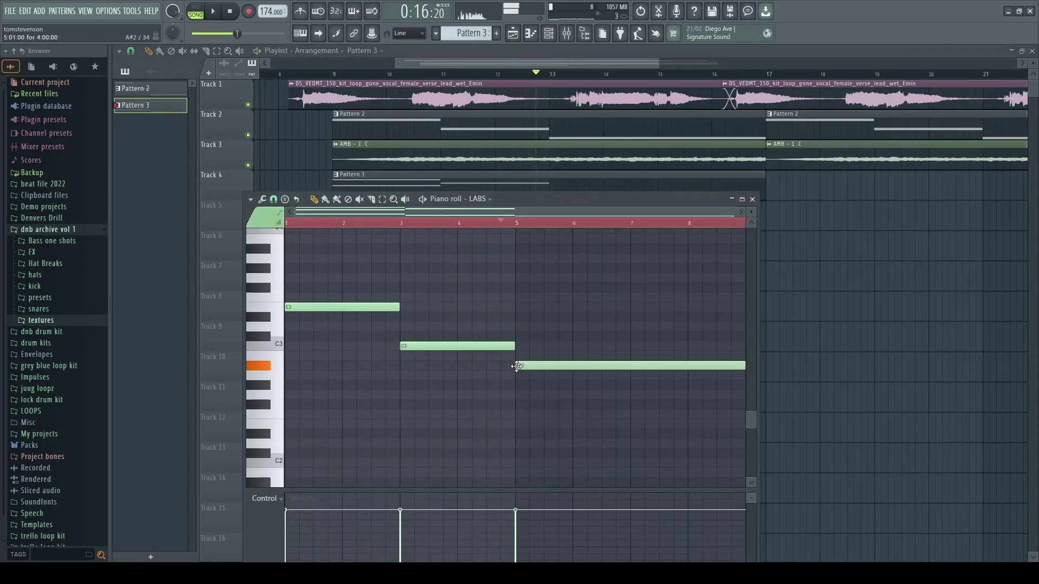
mouse_move(517, 367)
mouse_down()
mouse_move(515, 394)
mouse_move(515, 375)
mouse_up()
key(space)
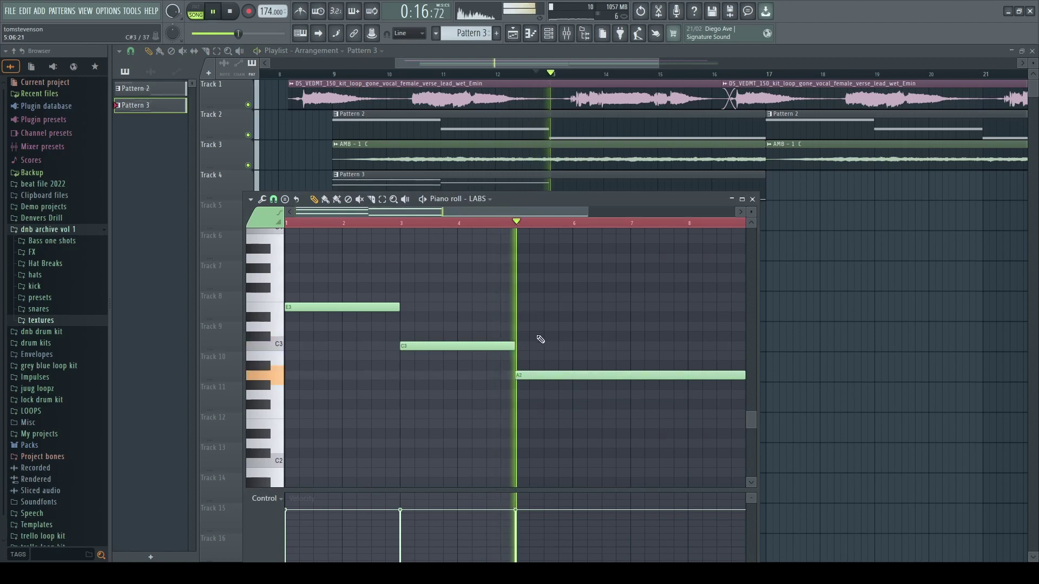
key(F7)
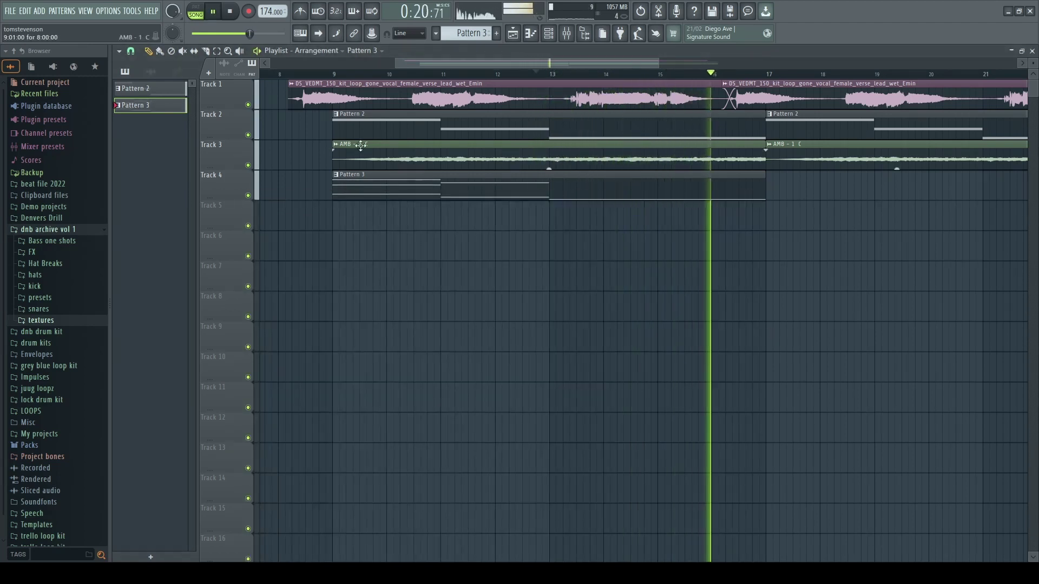
Solo Track 2 and move the four-bar Serum note at bar 5 of Pattern 2 to A3.
ctrl+click(247, 135)
key(space)
double_click(550, 127)
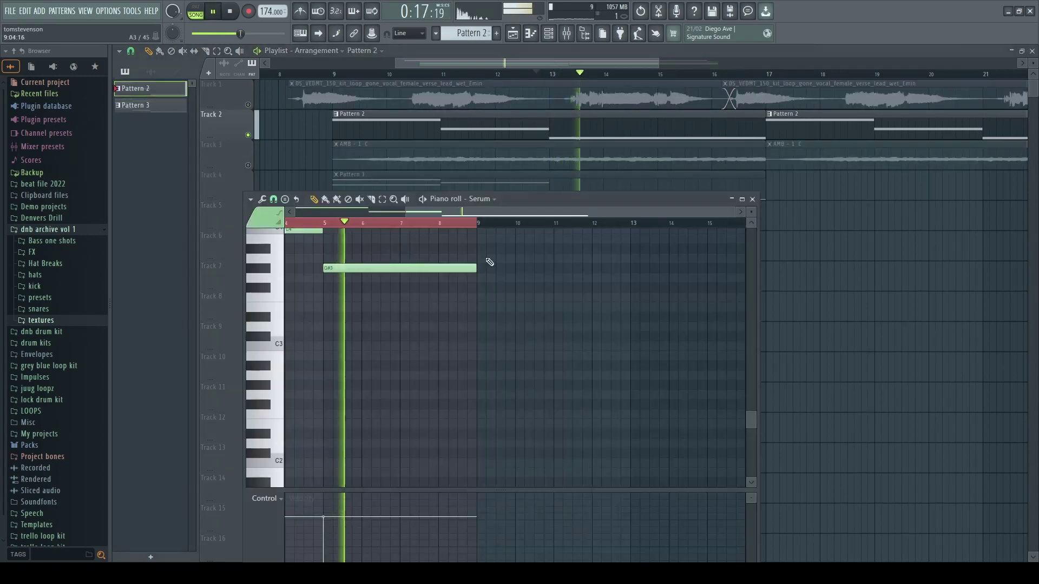
key(space)
drag(481, 316, 481, 308)
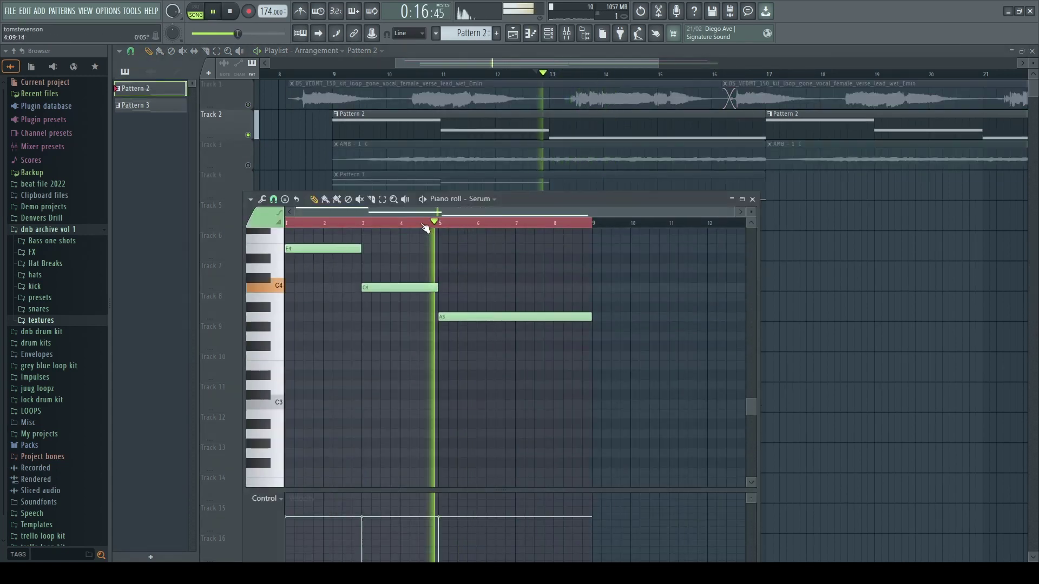
right_click(771, 276)
key(space)
Check the LABS notes in Pattern 3, unsolo Track 2 and play all tracks together.
double_click(606, 190)
scroll(418, 406, down, 1)
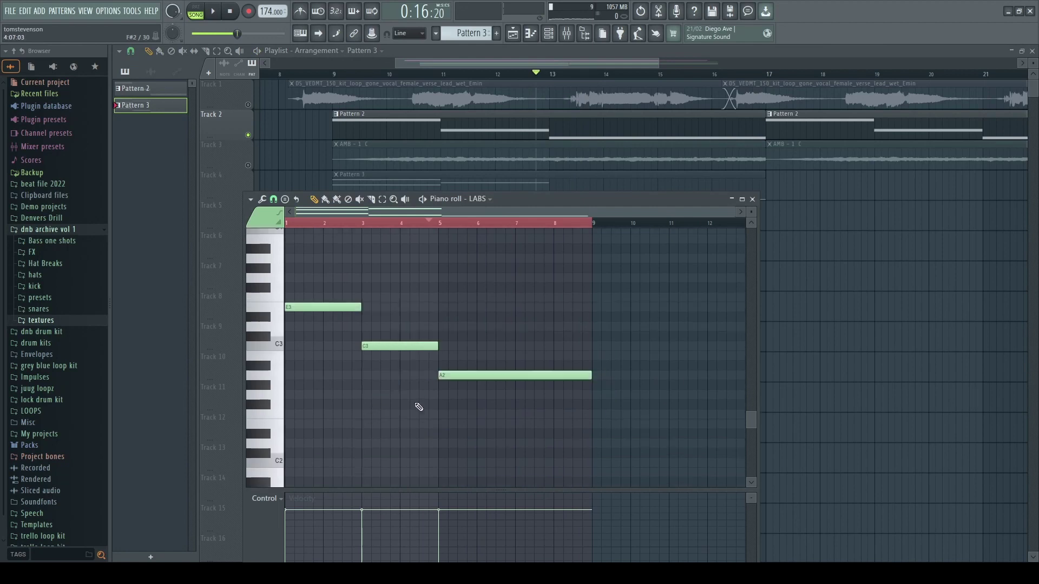
key(space)
right_click(796, 287)
key(space)
right_click(249, 195)
right_click(248, 195)
key(space)
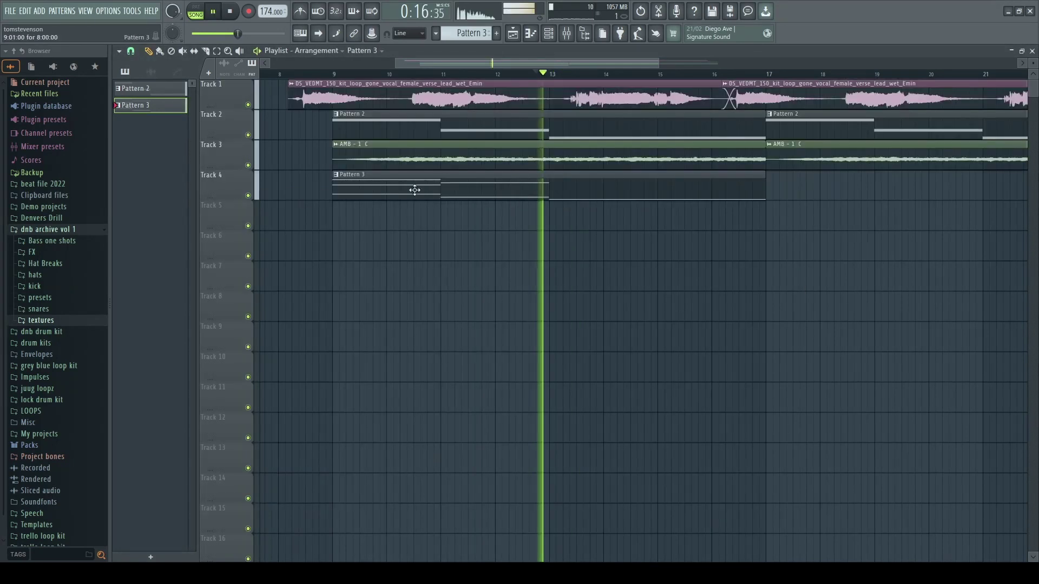
Open Pattern 3's LABS notes, add a four-bar A3 note at bar 5 and resume playback.
double_click(414, 190)
scroll(454, 342, up, 2)
key(space)
click(437, 325)
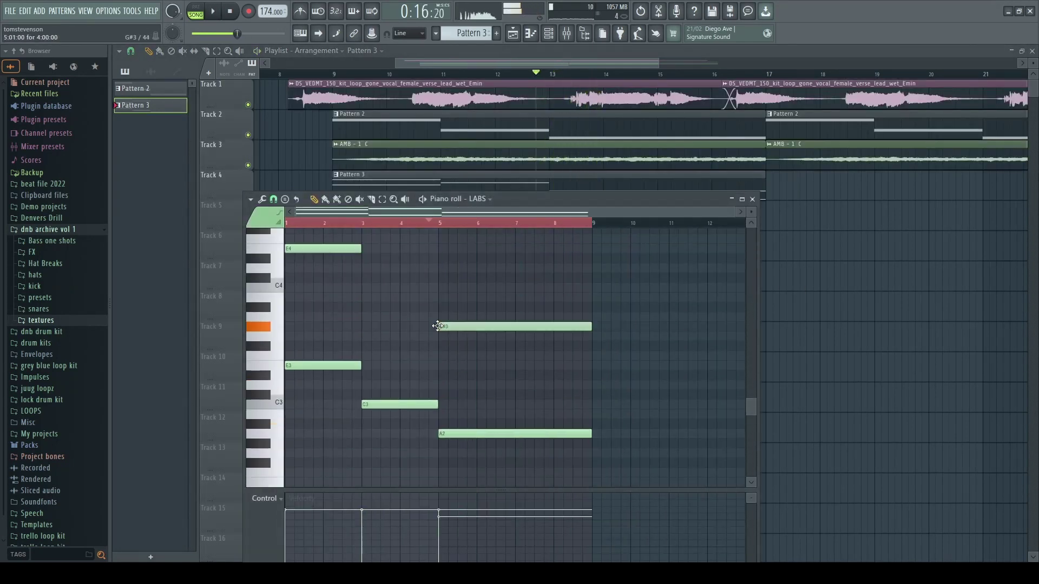
drag(436, 318, 437, 317)
key(space)
scroll(450, 310, up, 4)
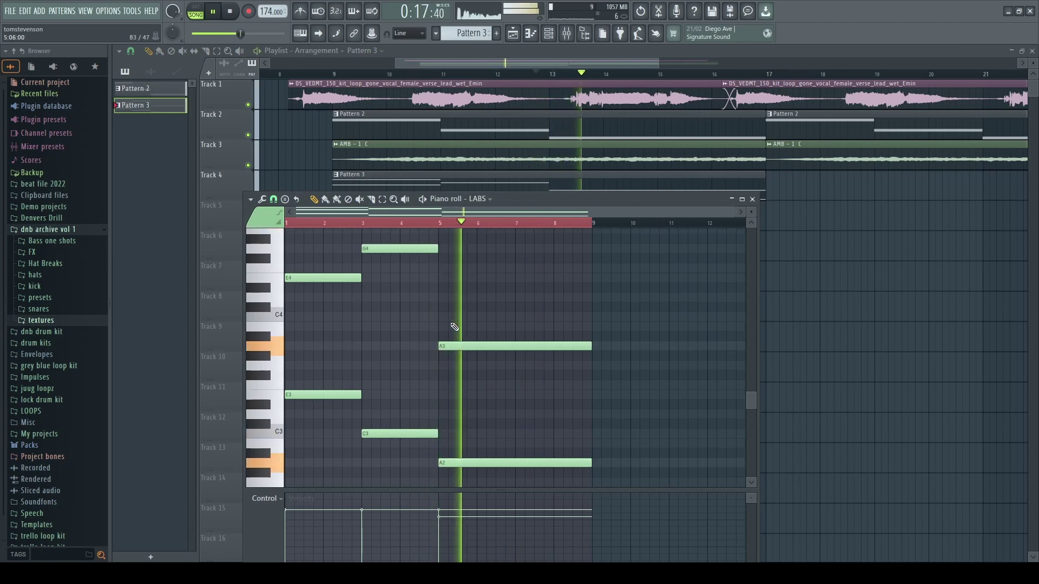
Add a four-bar E4 note at bar 5 of the LABS part and audition the chord.
key(space)
drag(439, 248, 473, 313)
key(space)
key(space)
key(space)
key(space)
key(space)
key(space)
Add a two-bar G4 note at bar 1 of the LABS part and play it back.
scroll(303, 293, up, 2)
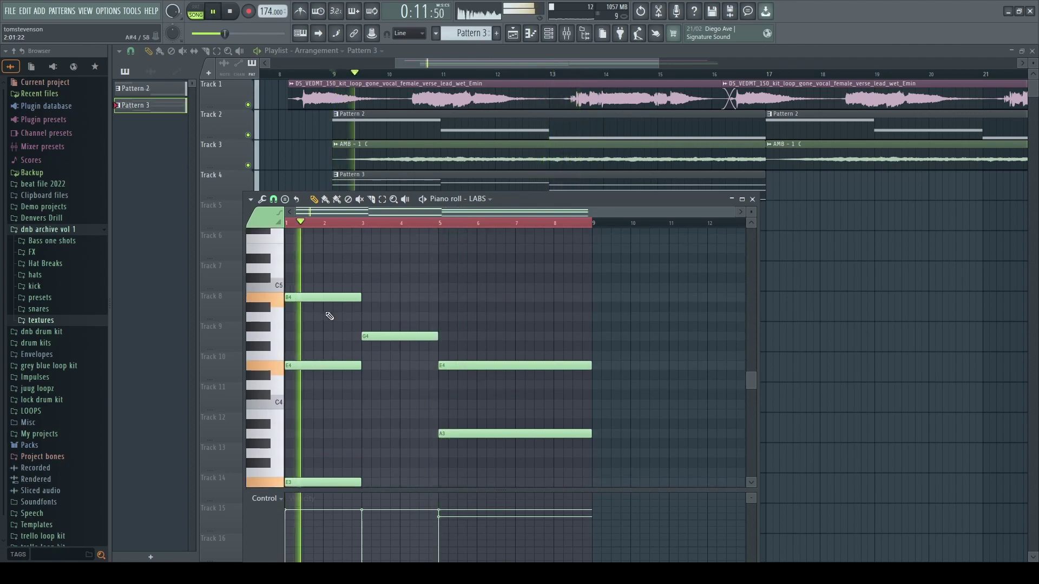
key(space)
drag(314, 325, 265, 333)
drag(354, 327, 351, 336)
key(space)
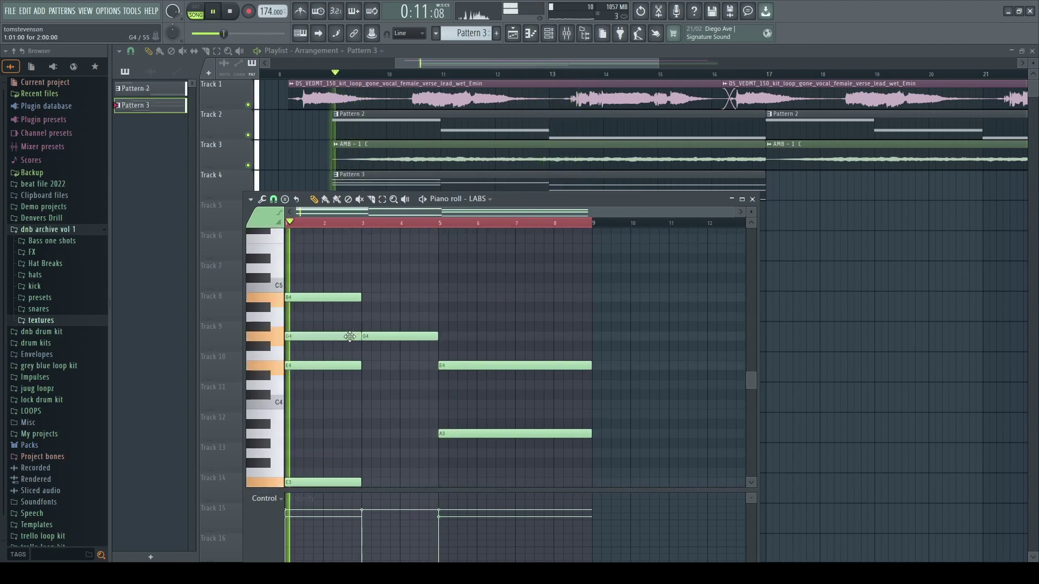
Add a two-bar D4 note at bar 3 of the LABS part and return to the playlist.
click(365, 386)
scroll(368, 385, down, 1)
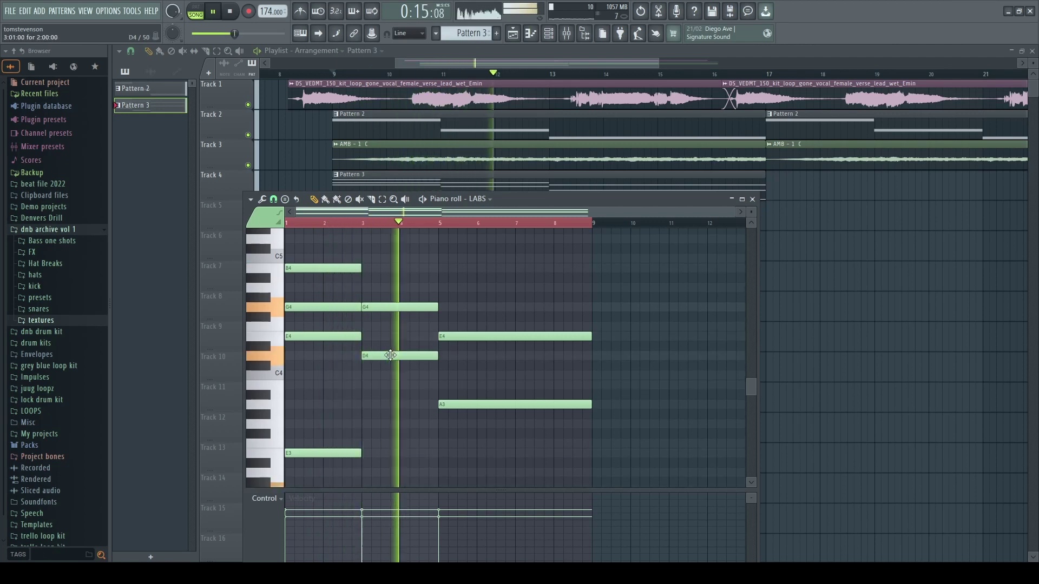
key(F7)
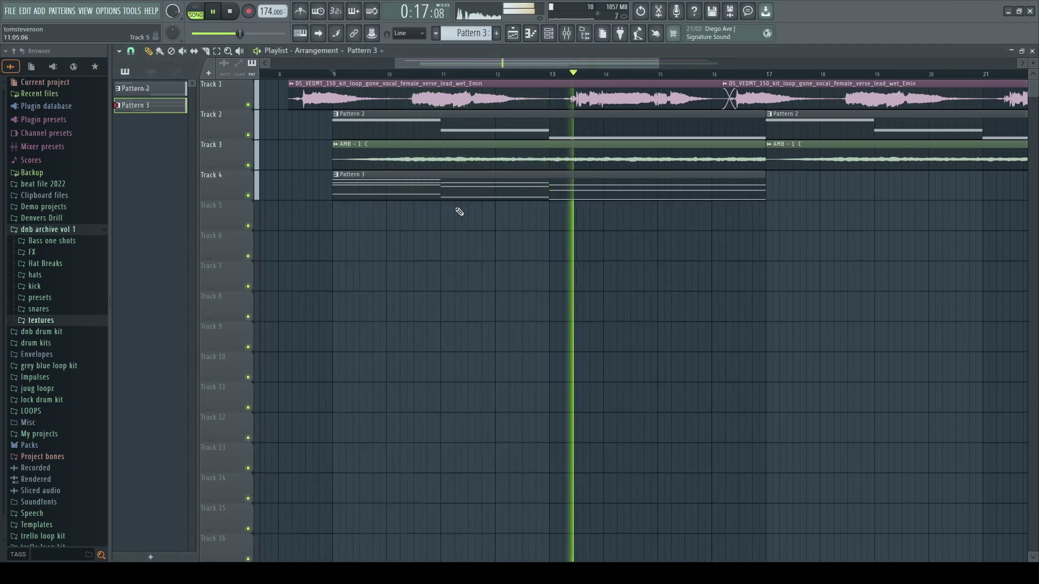
Shorten the A2, A3 and E4 notes at bar 5 of Pattern 3 to two bars each.
ctrl+scroll(357, 120, up, 2)
ctrl+scroll(365, 121, down, 2)
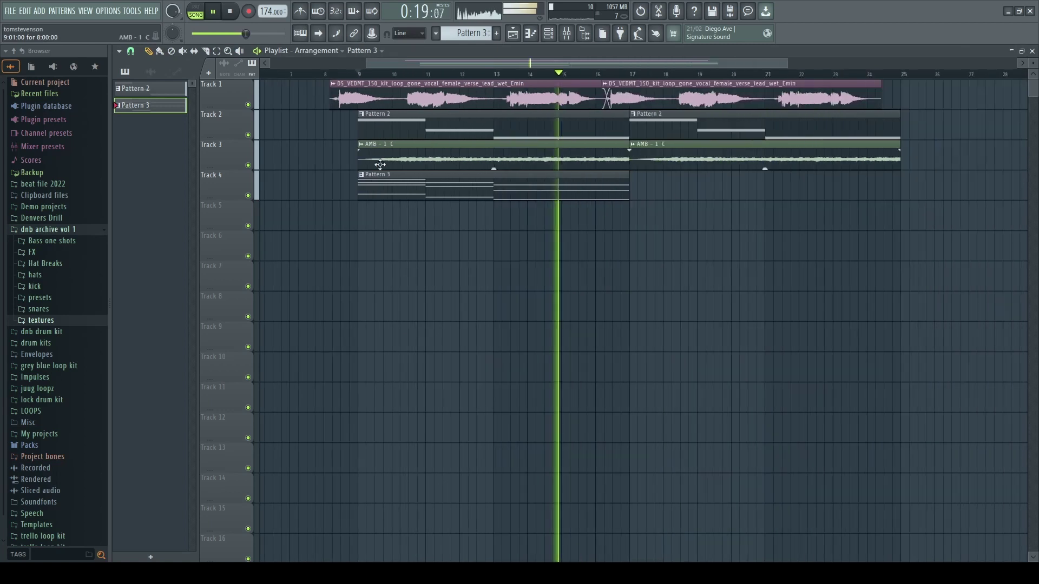
double_click(552, 182)
scroll(551, 279, down, 2)
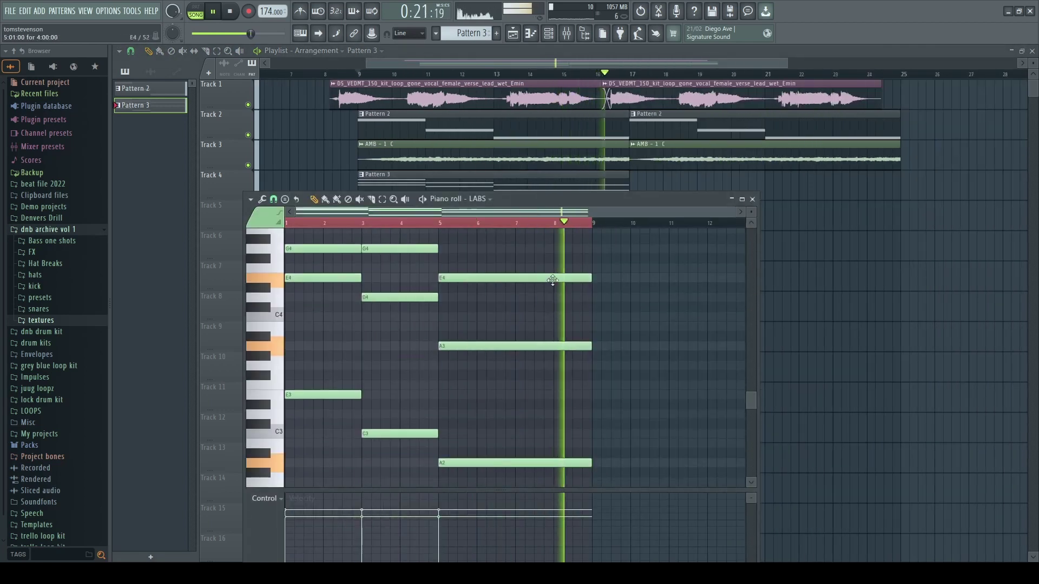
ctrl+drag(550, 277, 563, 514)
scroll(591, 307, up, 2)
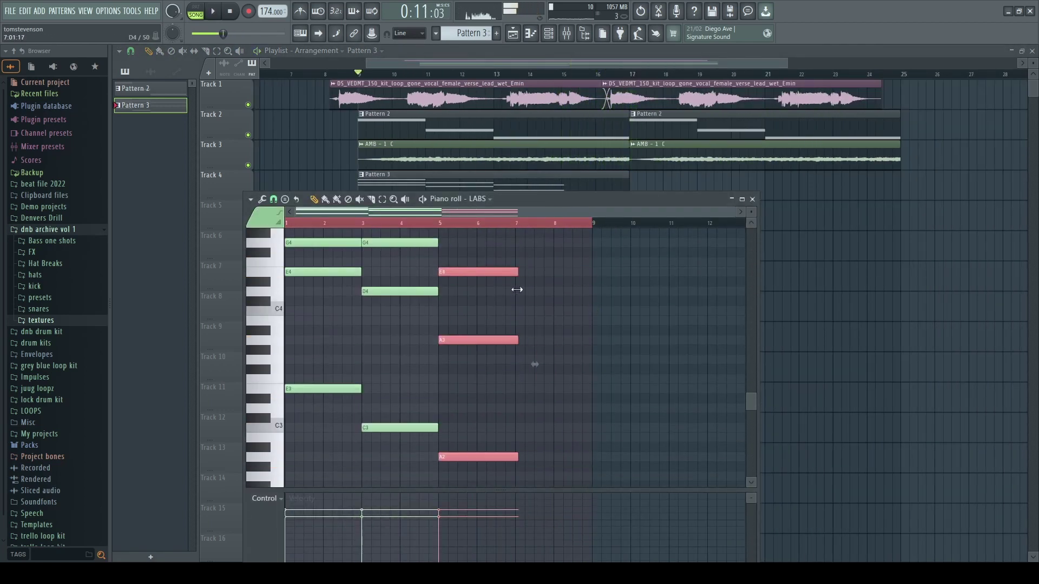
key(ctrl+b)
right_click(661, 456)
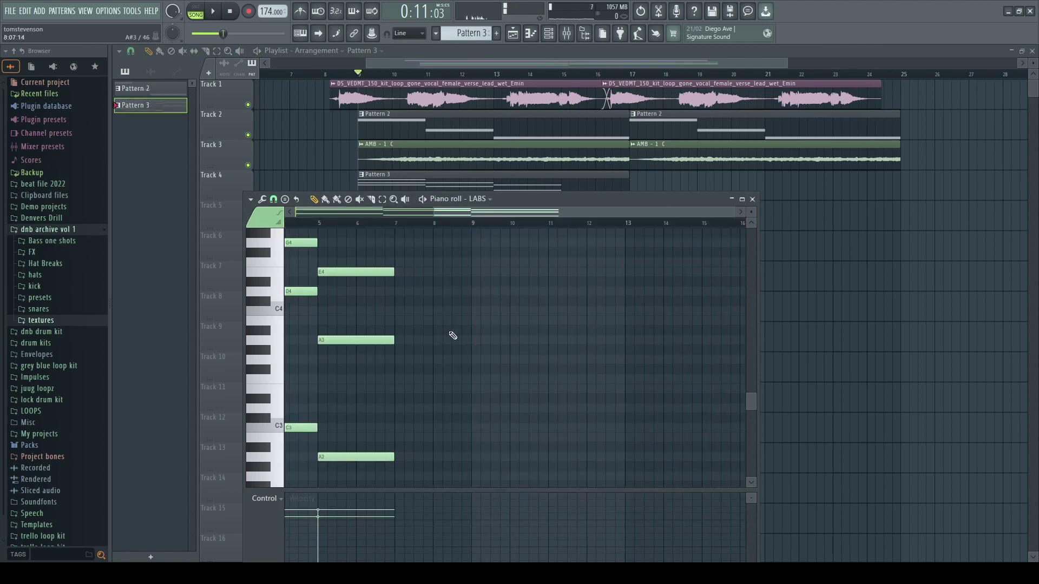
Duplicate the two-bar A2, A3 and E4 chord from bar 5 to bar 7 and return to the playlist.
ctrl+scroll(452, 334, up, 2)
ctrl+drag(505, 248, 527, 501)
key(ctrl+b)
key(Escape)
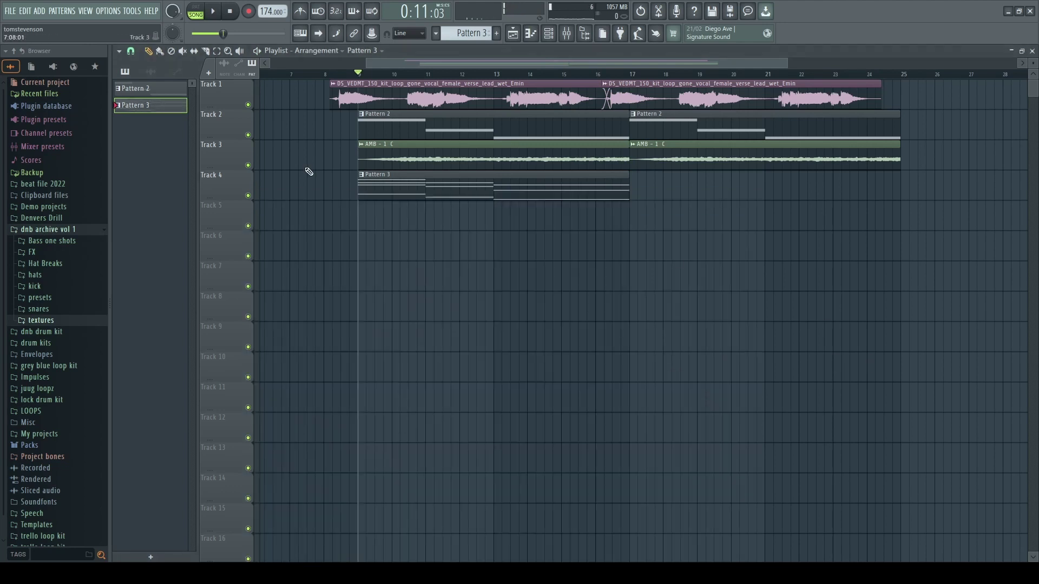
Mute Track 1, start playback and lower the velocity of all LABS notes in Pattern 3.
click(249, 105)
key(space)
key(F7)
key(ctrl+a)
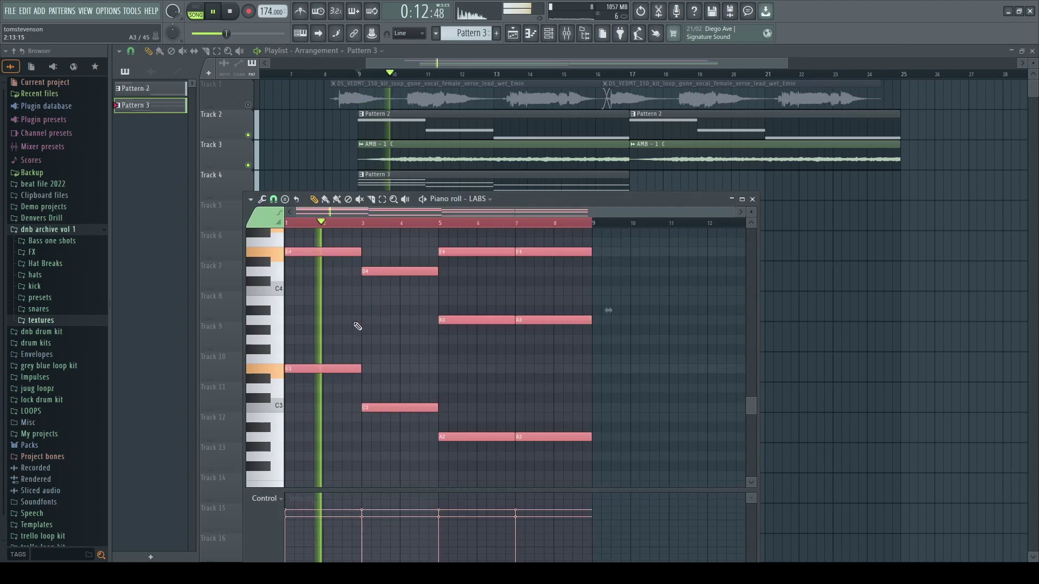
scroll(353, 395, up, 1)
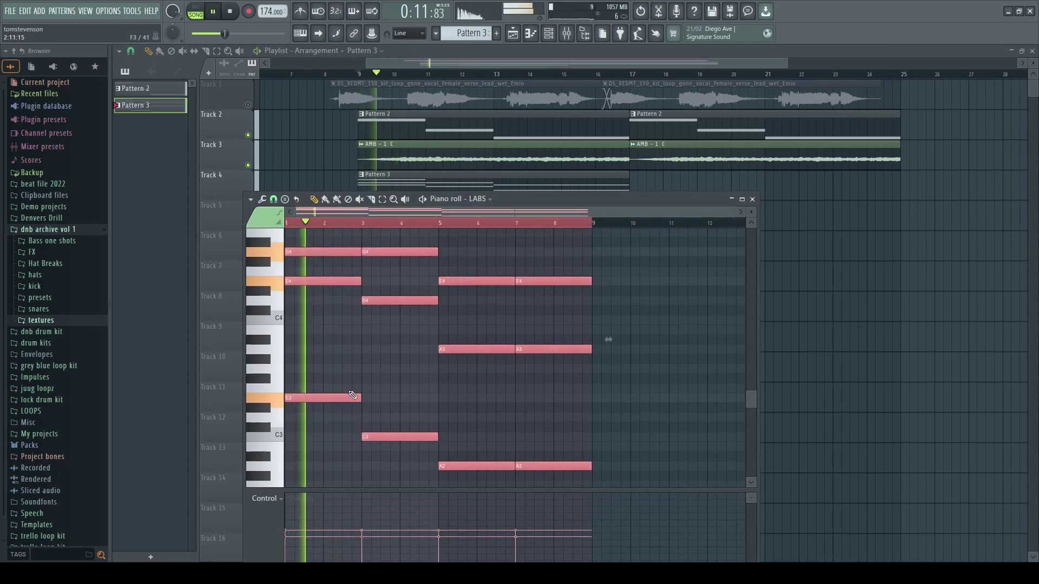
scroll(353, 395, up, 2)
click(391, 332)
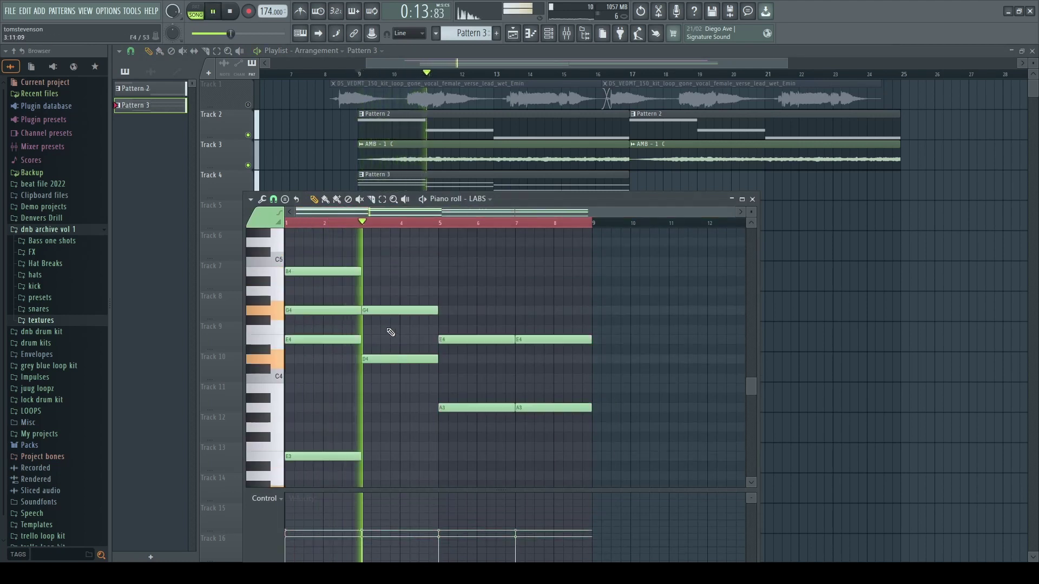
Move the bar 3 LABS notes G4 to F#4 and D4 to C4, and play the chord.
scroll(380, 334, down, 1)
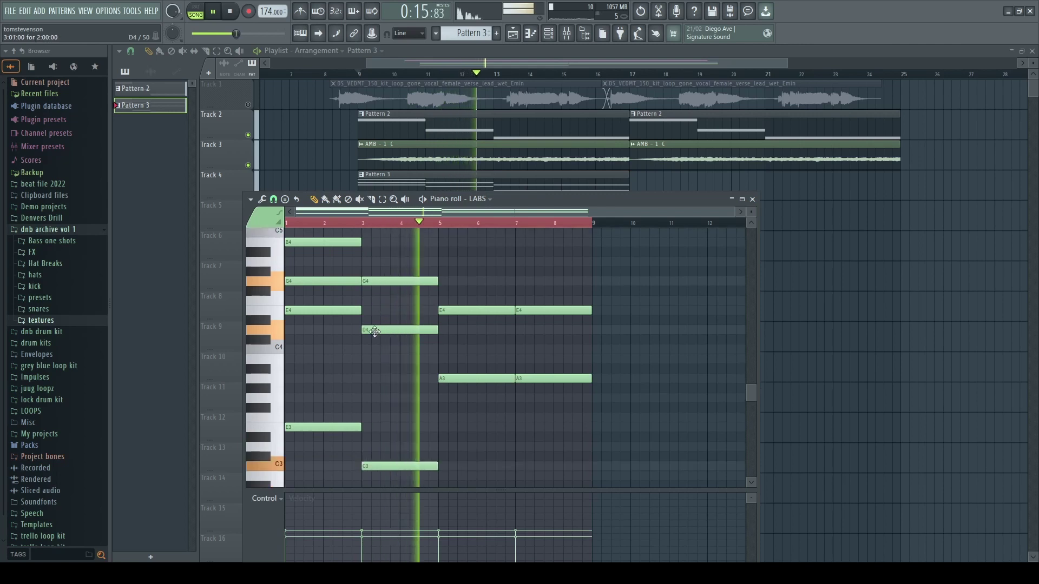
scroll(379, 336, down, 2)
scroll(389, 320, up, 2)
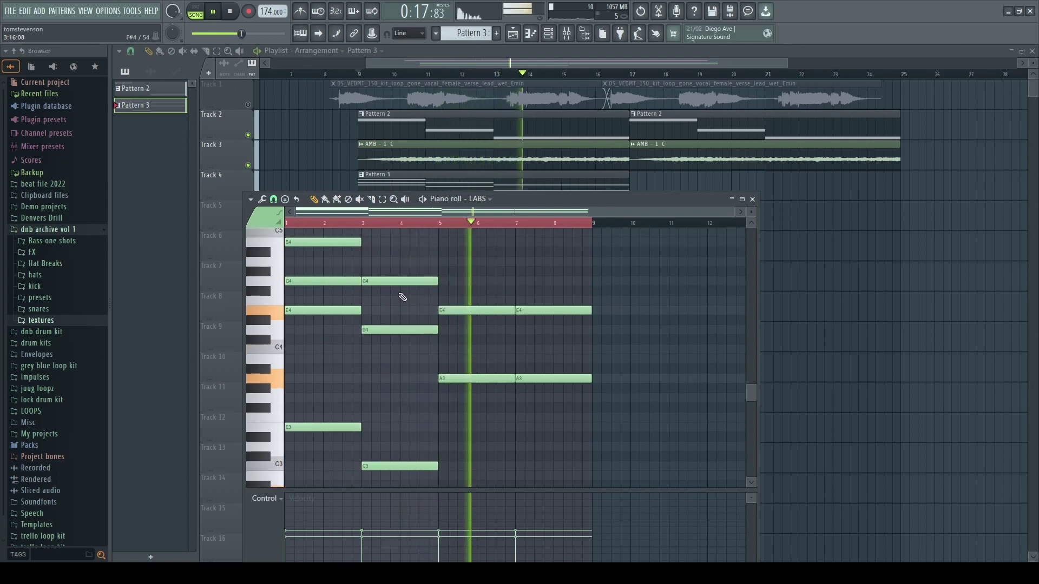
key(space)
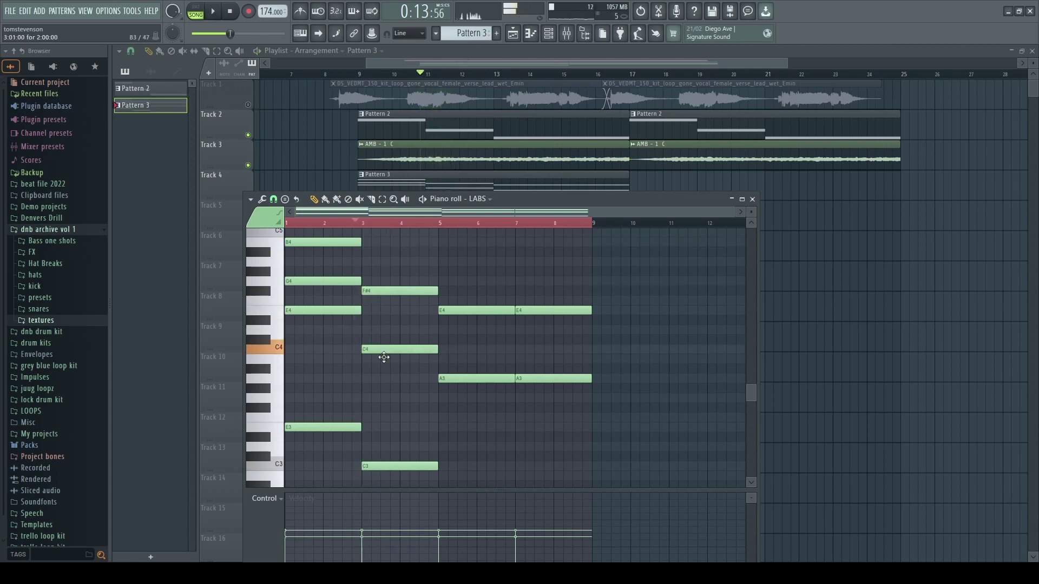
key(space)
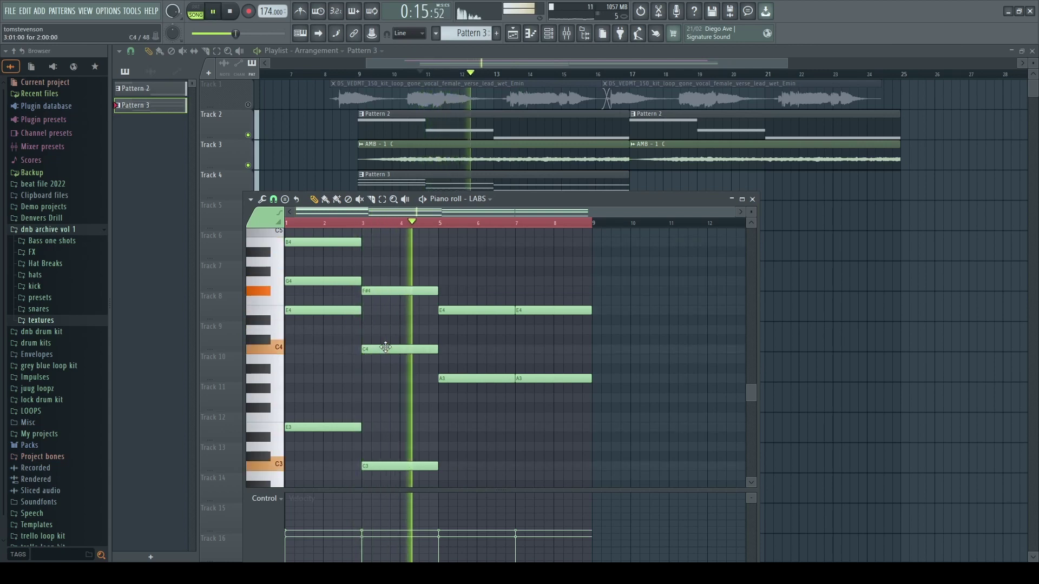
Try another pitch for the C4 note at bar 3 and replay the chord change.
scroll(387, 351, down, 3)
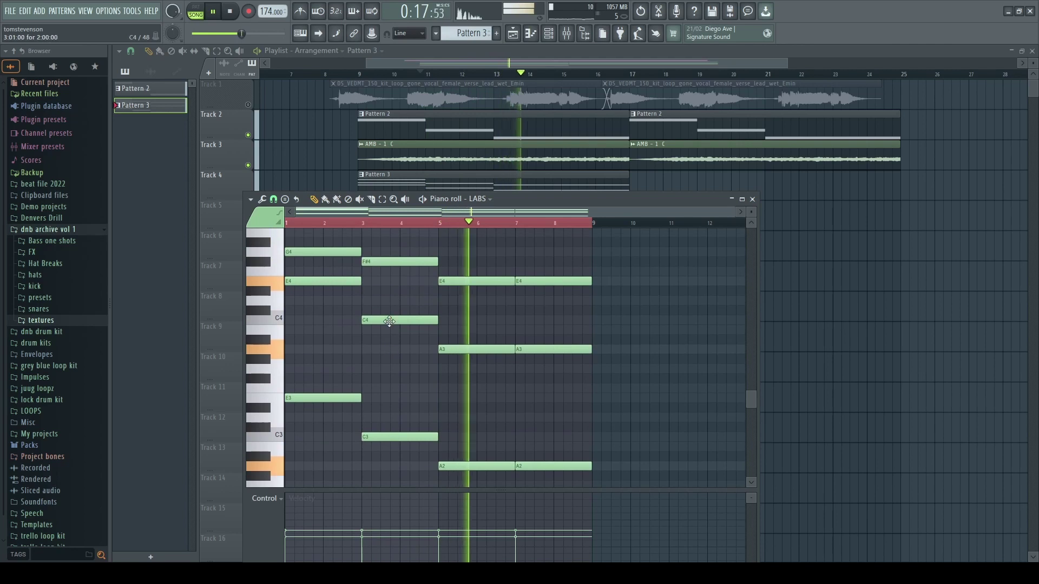
mouse_move(391, 319)
mouse_down()
mouse_move(390, 342)
mouse_move(391, 324)
mouse_up()
key(space)
key(space)
key(space)
key(space)
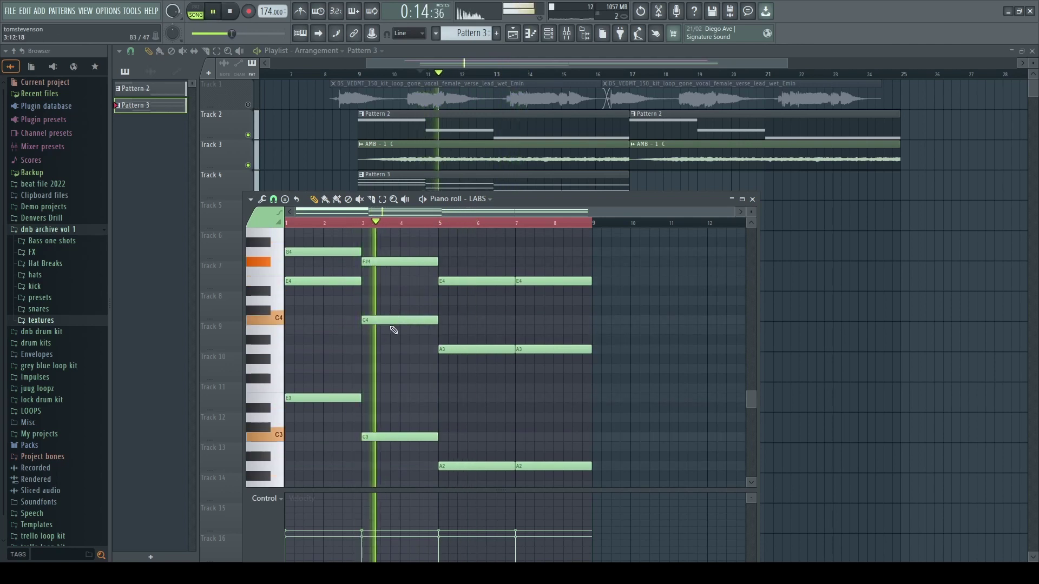
Raise the F#4 note at bar 3 of the LABS part to A4 and audition it.
key(space)
key(space)
drag(394, 260, 390, 232)
key(space)
key(space)
scroll(391, 276, up, 1)
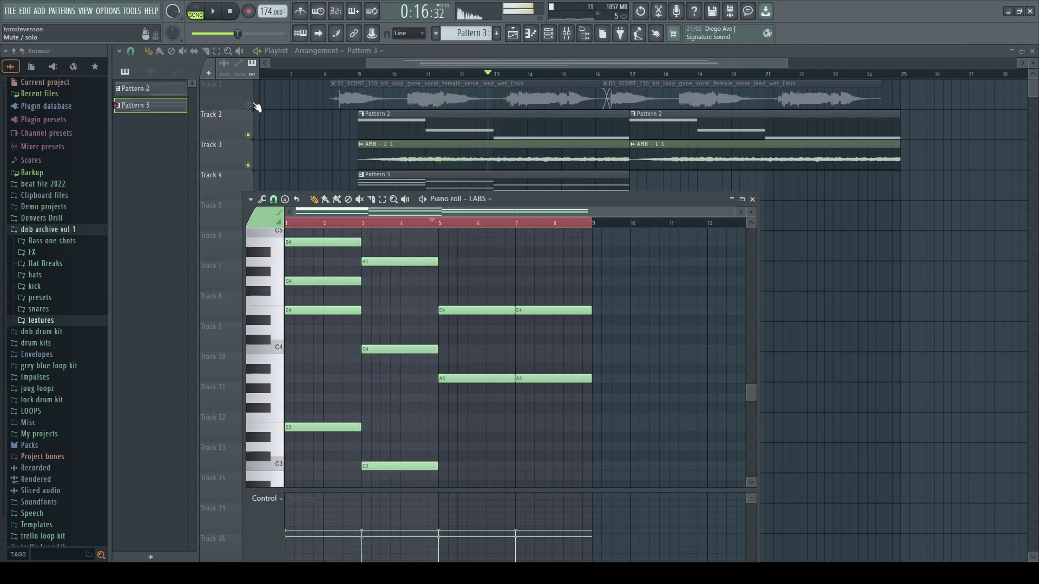
Return to the playlist, unmute Track 1 and play the arrangement from bar 11.
key(F7)
click(428, 74)
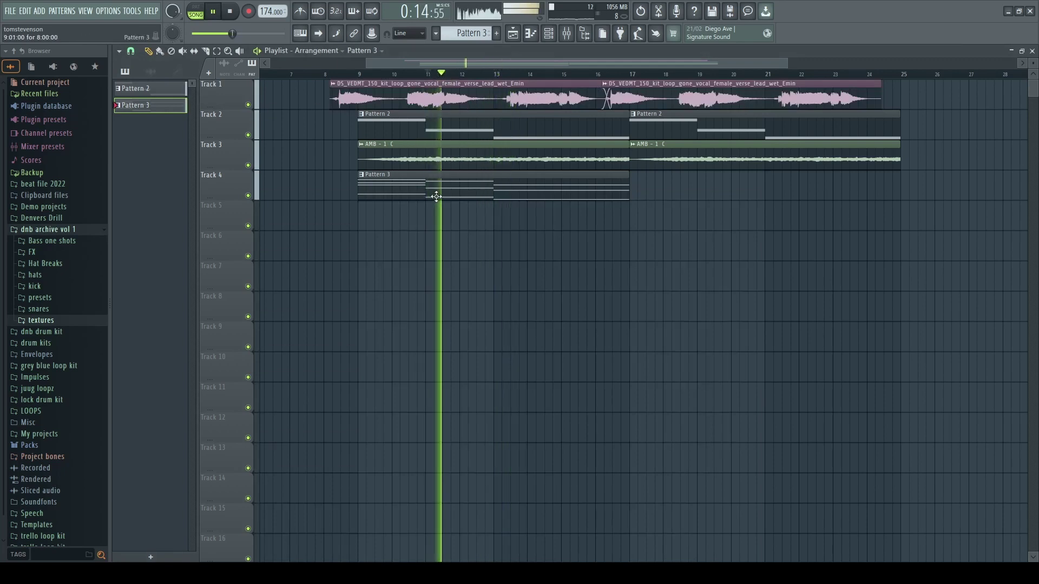
scroll(431, 217, down, 3)
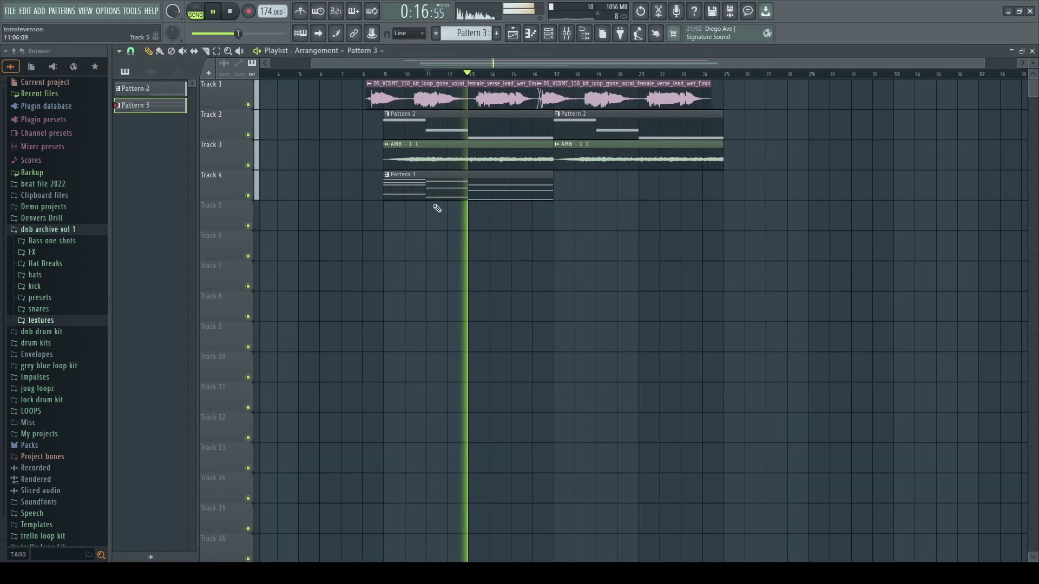
Duplicate the Pattern 3 clip on Track 4 to bar 17 and deselect it.
click(437, 191)
drag(555, 198, 556, 224)
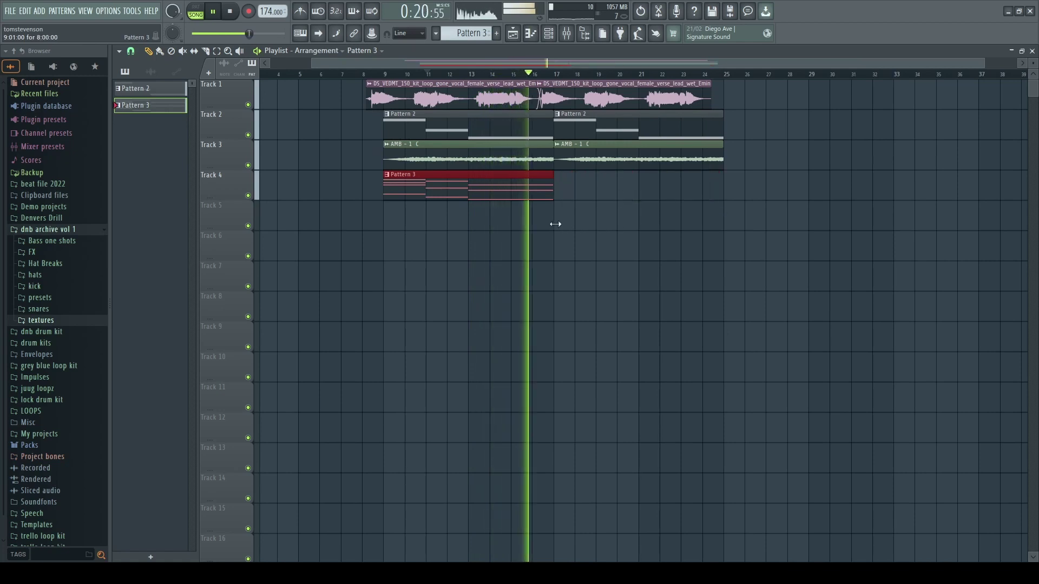
key(ctrl+b)
key(ctrl+d)
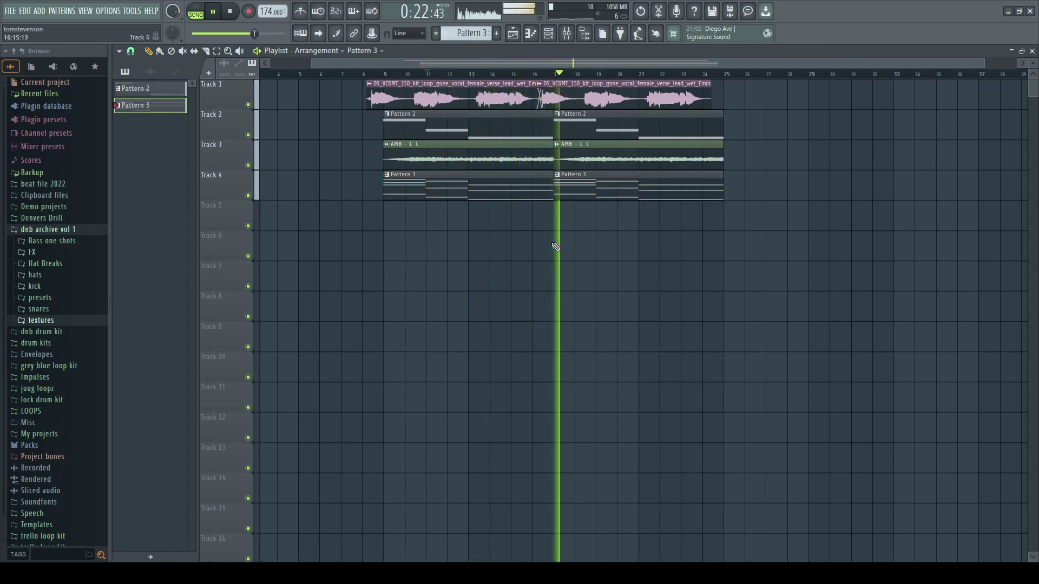
Open the mixer during playback, check the piano channel and close the mixer again.
scroll(549, 248, down, 1)
click(566, 34)
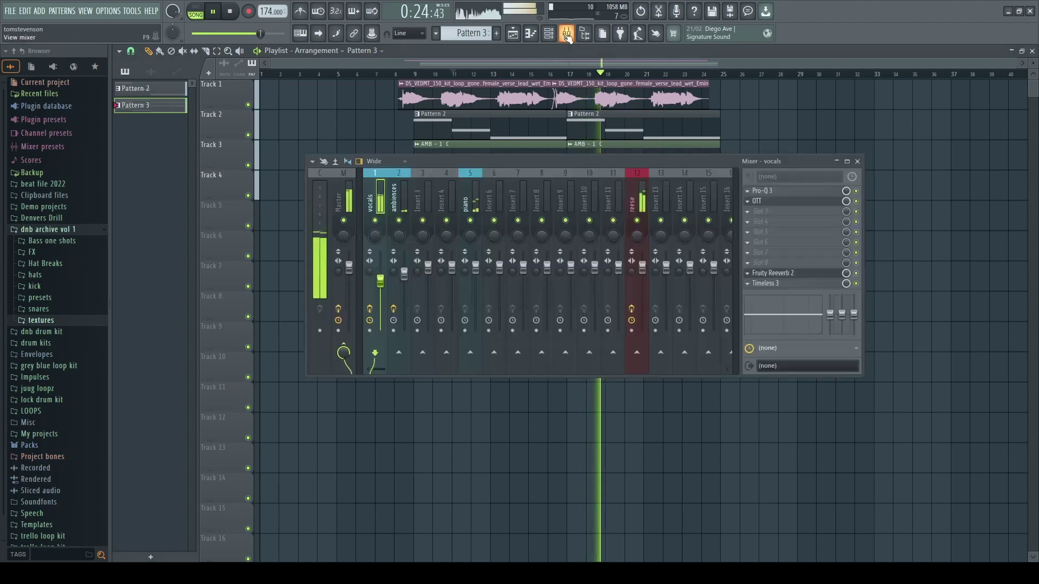
click(476, 211)
key(F9)
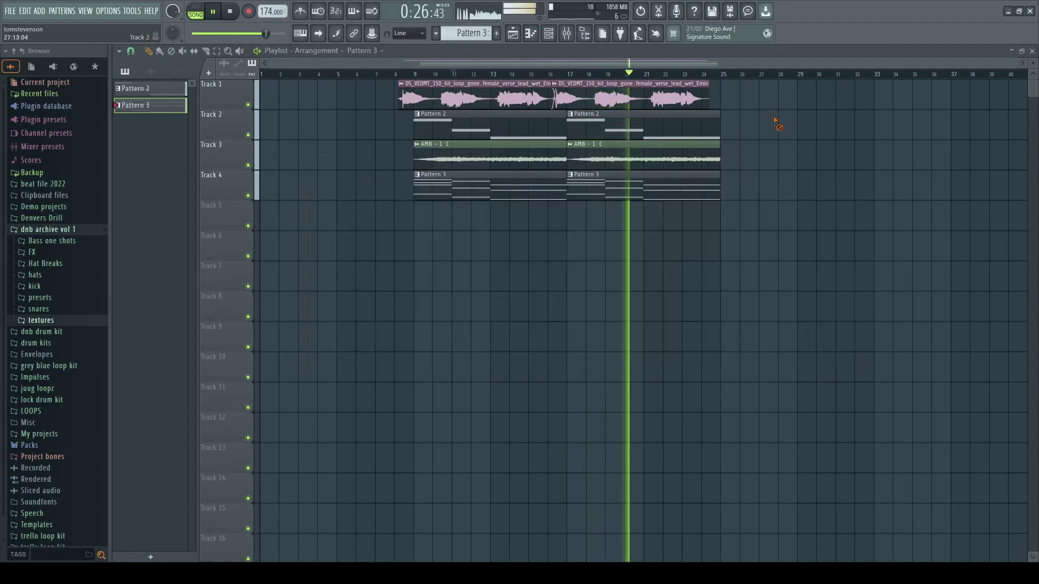
Try starting the second vocal clip on Track 1 earlier, at 15:10:09, and play that section.
key(space)
scroll(586, 163, up, 3)
drag(562, 102, 549, 106)
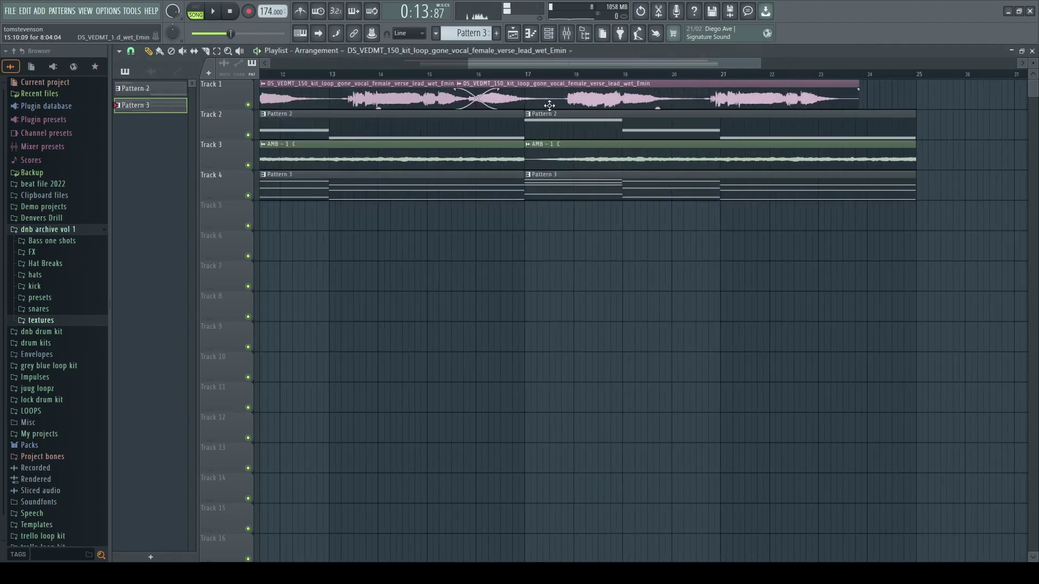
click(611, 74)
key(space)
click(562, 74)
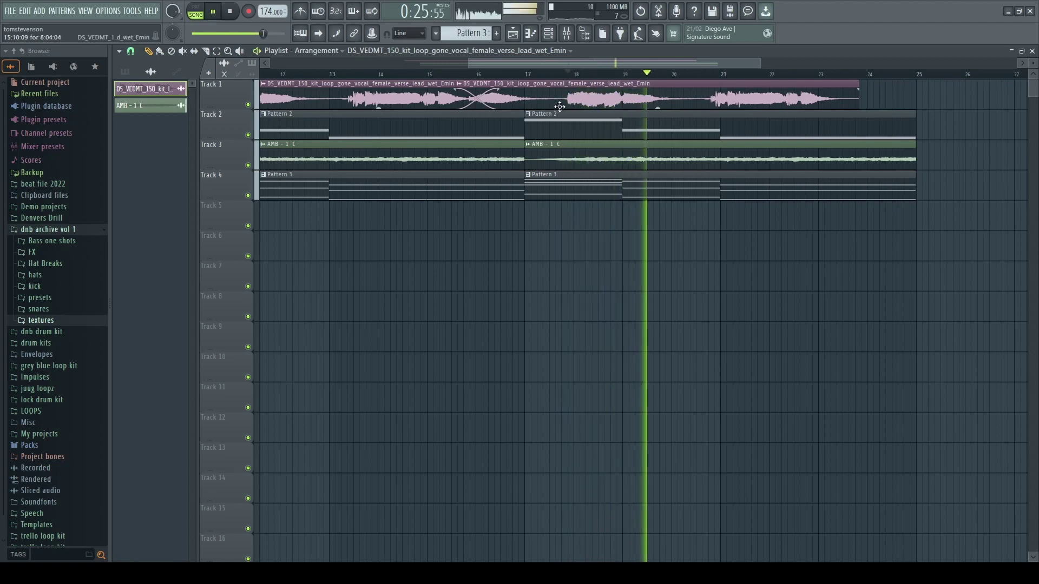
Shift the second vocal clip about one bar later, stop playback and undo both vocal moves.
drag(559, 106, 610, 105)
key(space)
key(ctrl+z)
key(ctrl+z)
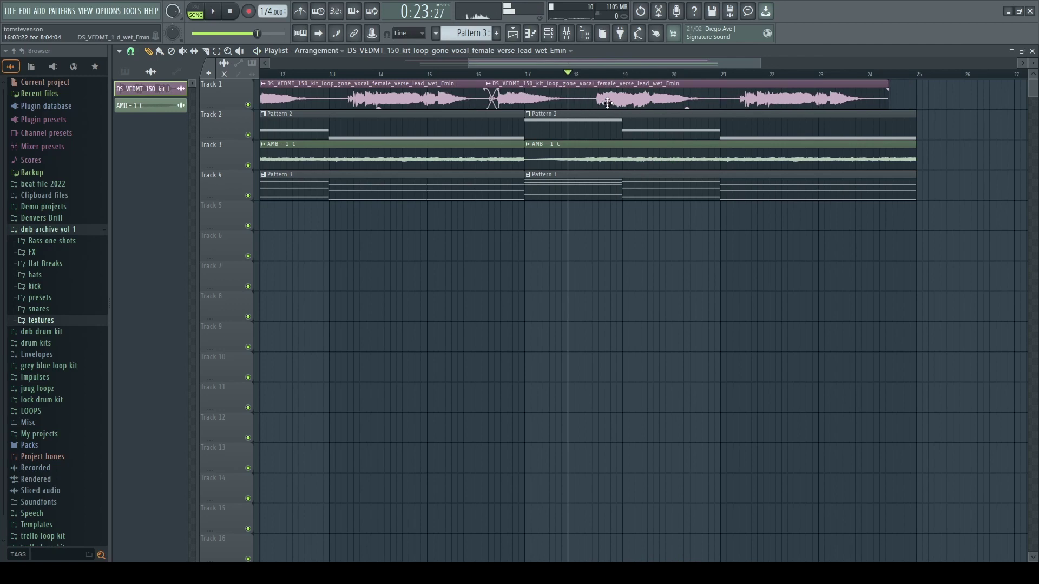
Nudge the second vocal clip slightly later, to 16:04:05, and replay its timing against the chords.
key(space)
scroll(614, 146, up, 5)
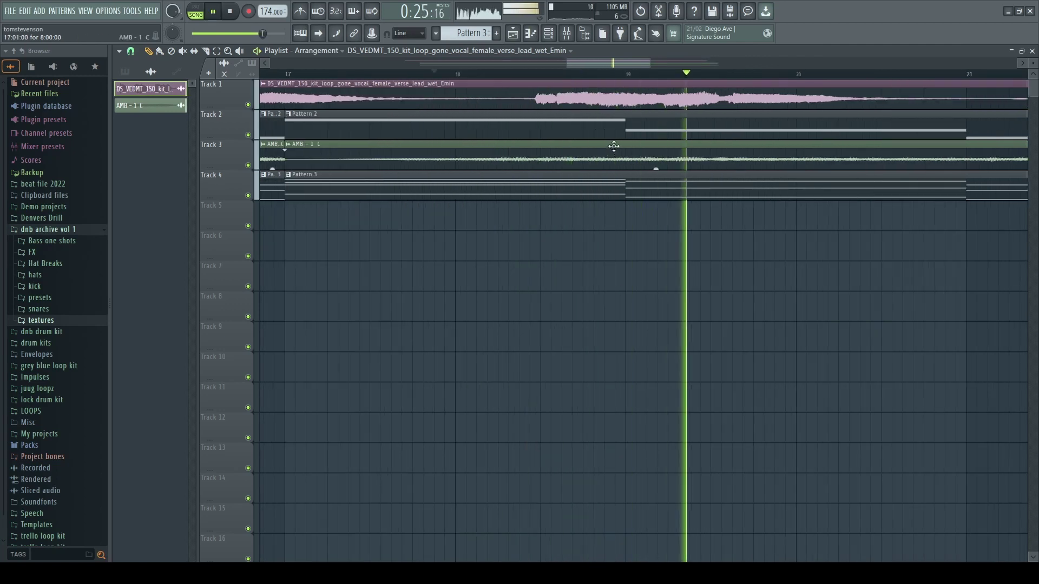
drag(558, 100, 564, 101)
key(space)
key(space)
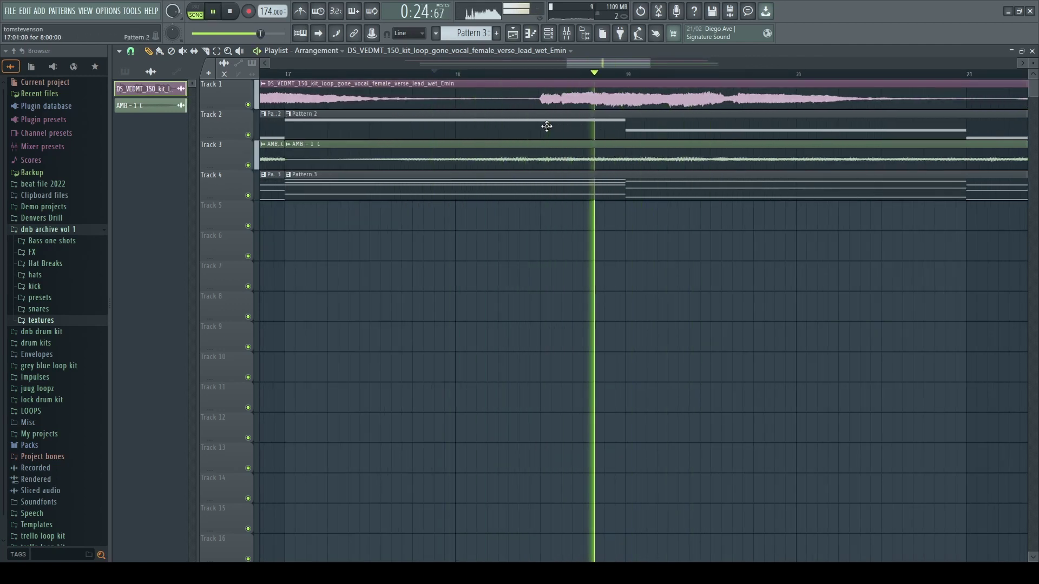
key(space)
key(space)
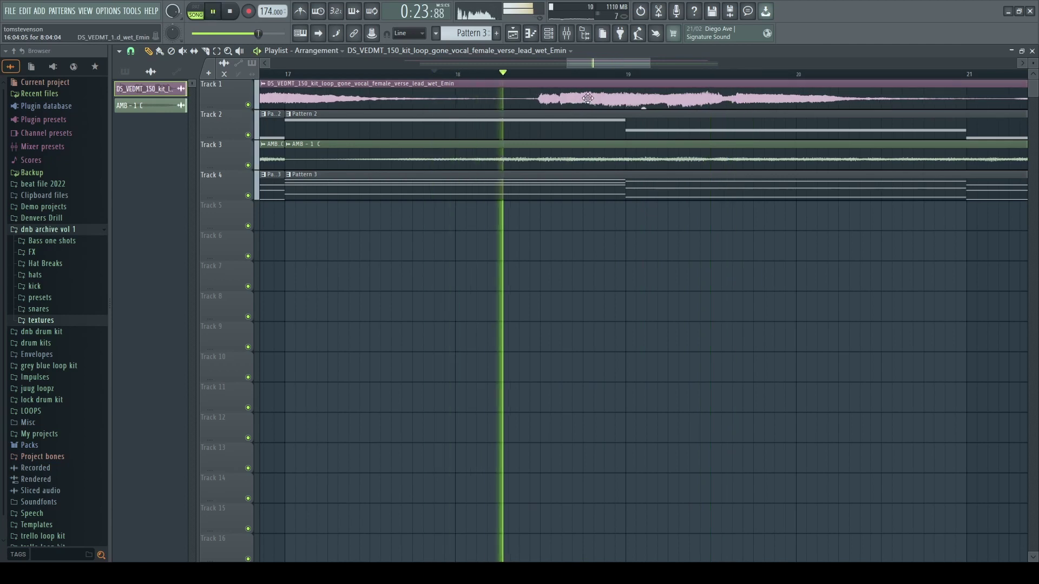
Nudge the second vocal clip slightly earlier, to 16:03:20, and replay the section.
drag(568, 101, 563, 102)
key(space)
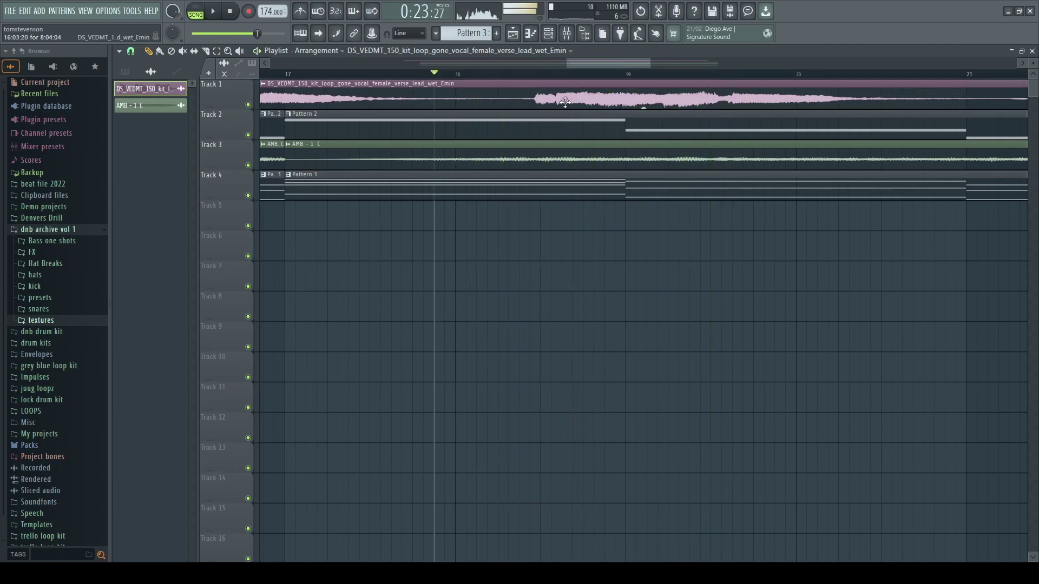
key(space)
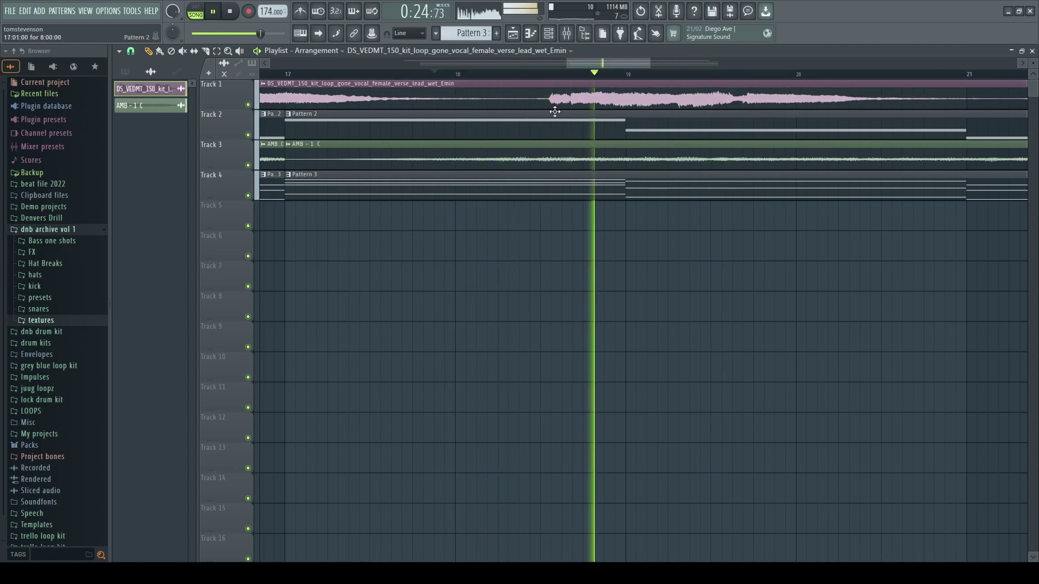
Add an F#4 note to the bar 3 chord in Pattern 3's LABS piano roll and play it.
drag(557, 110, 546, 111)
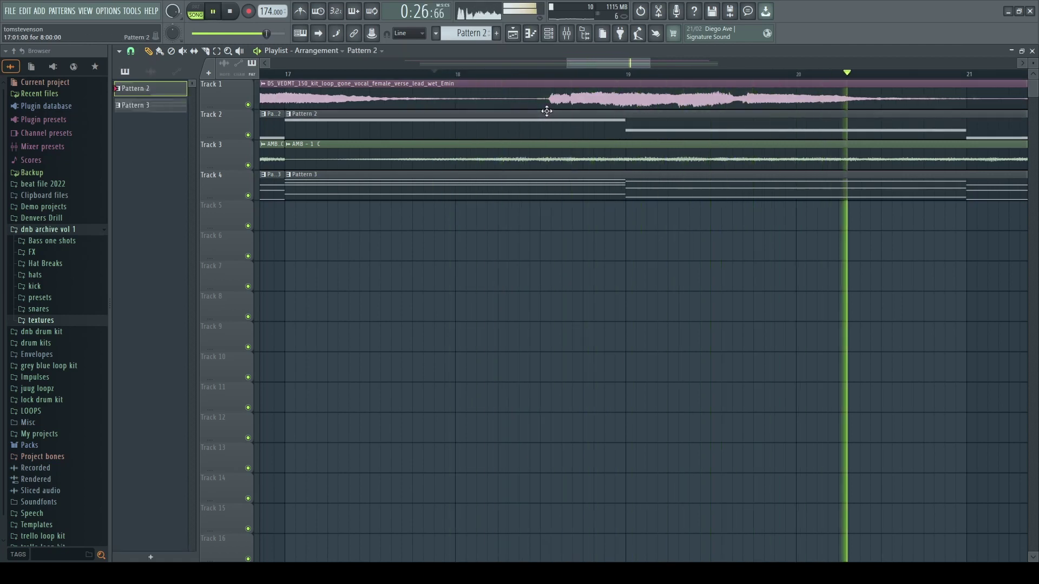
scroll(548, 111, down, 2)
double_click(550, 178)
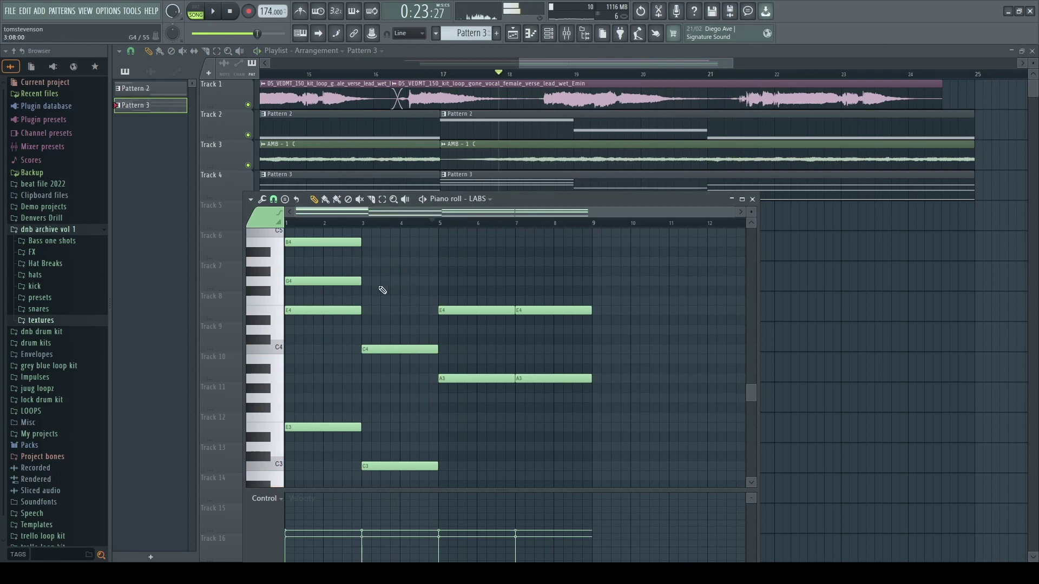
key(space)
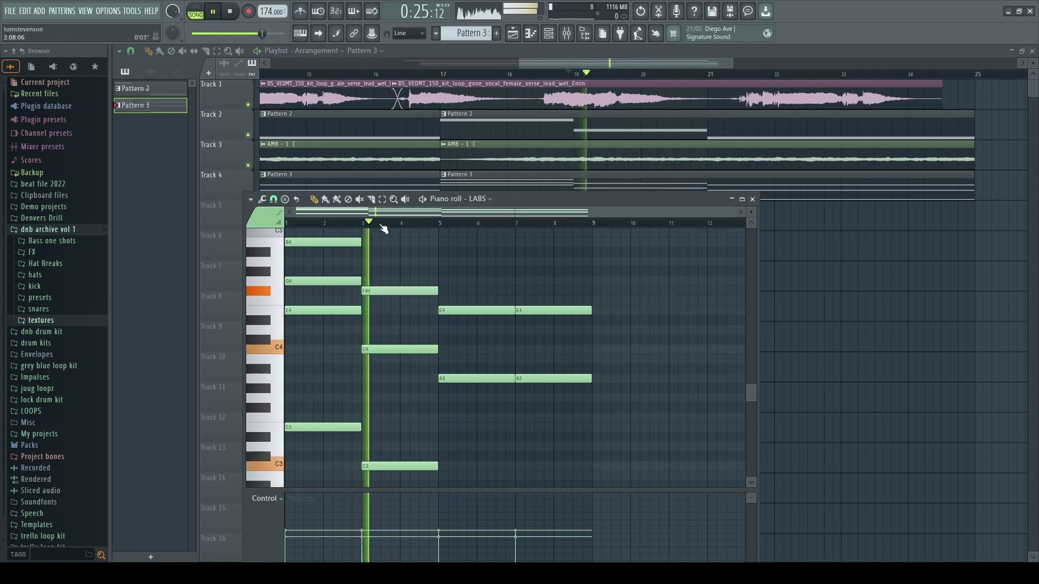
Mute the vocals on Track 1 and replay the section to hear the chords without them.
click(248, 105)
key(space)
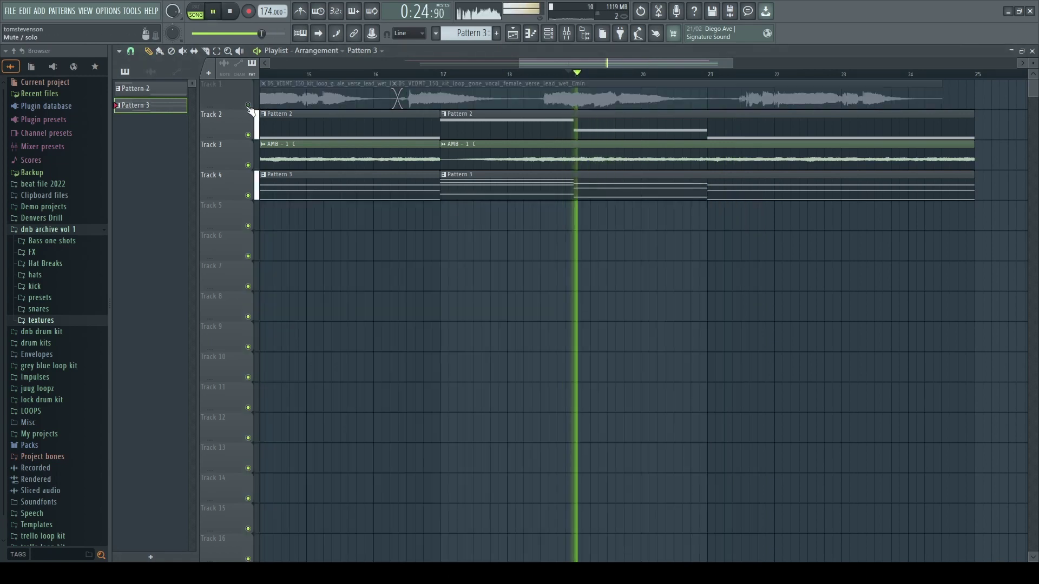
key(space)
key(space)
Raise the C4 note of Pattern 3's bar 3 chord to E4 and listen to the new chord.
double_click(460, 178)
ctrl+scroll(398, 292, up, 1)
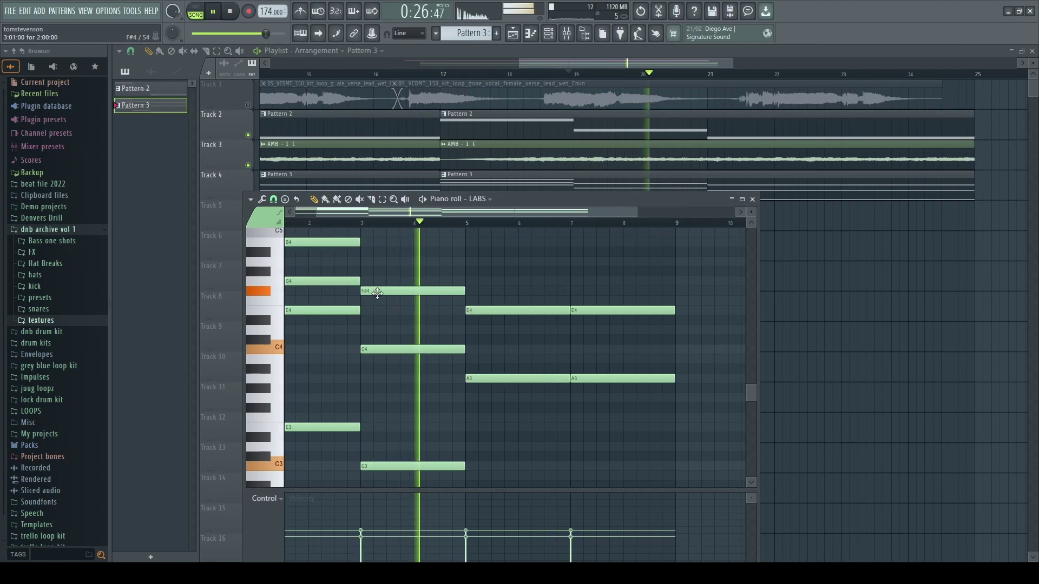
drag(379, 300, 384, 251)
scroll(379, 290, down, 3)
scroll(385, 267, up, 3)
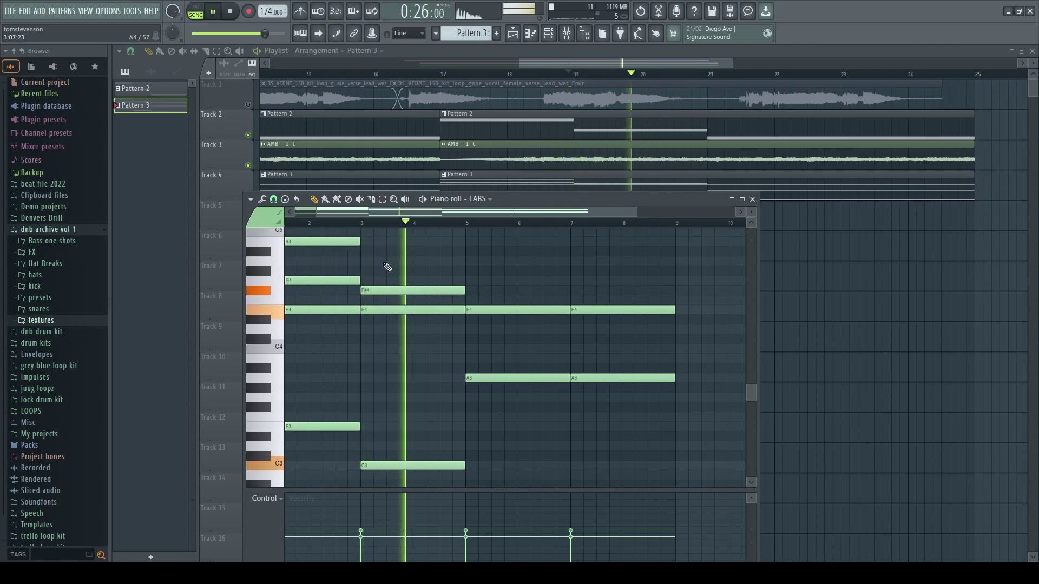
ctrl+scroll(532, 312, down, 1)
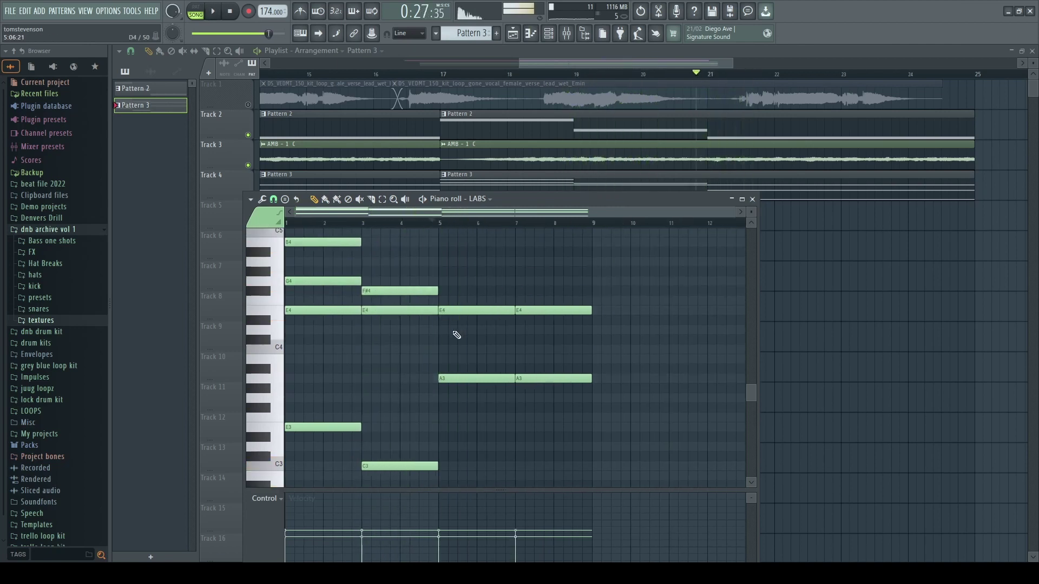
Raise the two A3 notes in bars 5 to 8 of the LABS pattern to B3 and play them.
scroll(465, 308, down, 3)
scroll(458, 287, up, 1)
ctrl+drag(457, 320, 527, 326)
key(space)
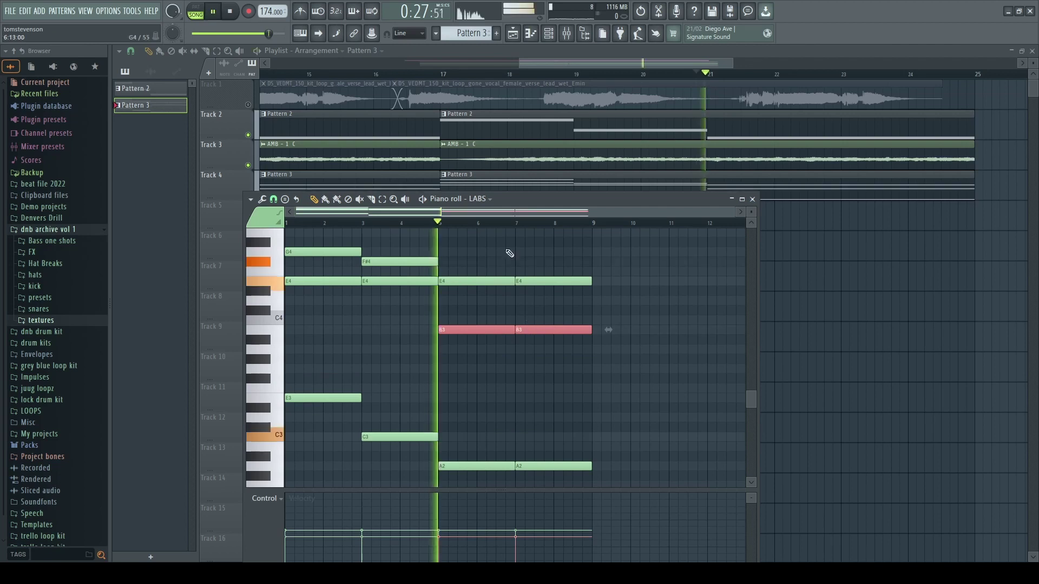
Raise the two E4 notes in bars 5 to 8 to B4 and audition the chord change several times.
key(space)
mouse_move(459, 324)
mouse_down()
mouse_move(468, 306)
mouse_move(536, 273)
mouse_move(540, 241)
mouse_up()
key(space)
key(space)
key(space)
key(space)
key(space)
key(space)
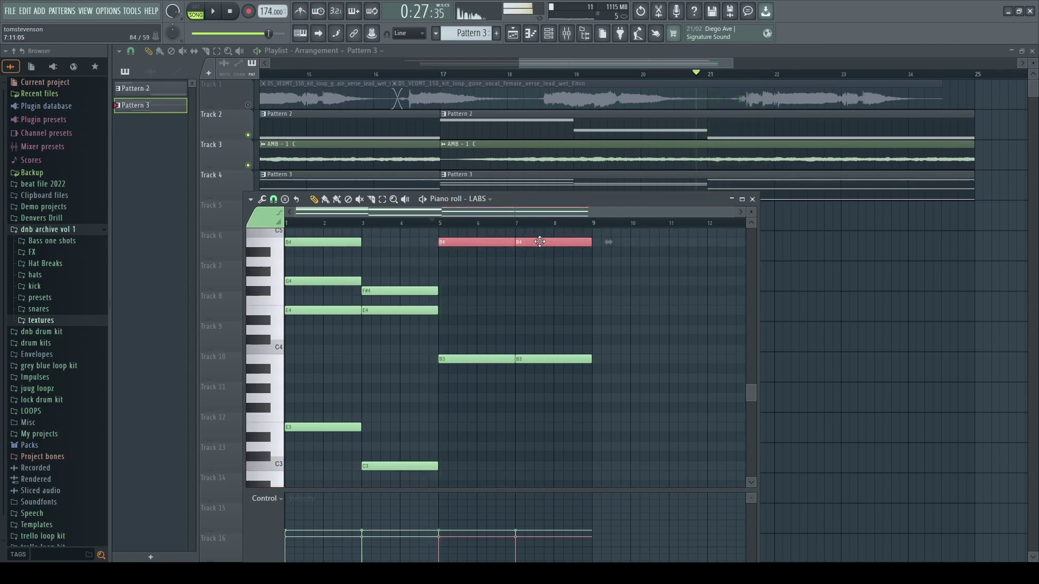
Raise the two B3 notes in bars 5 to 8 to E4, lower the bar 7 B4 to F#4, and close the piano roll.
drag(537, 355, 537, 325)
key(space)
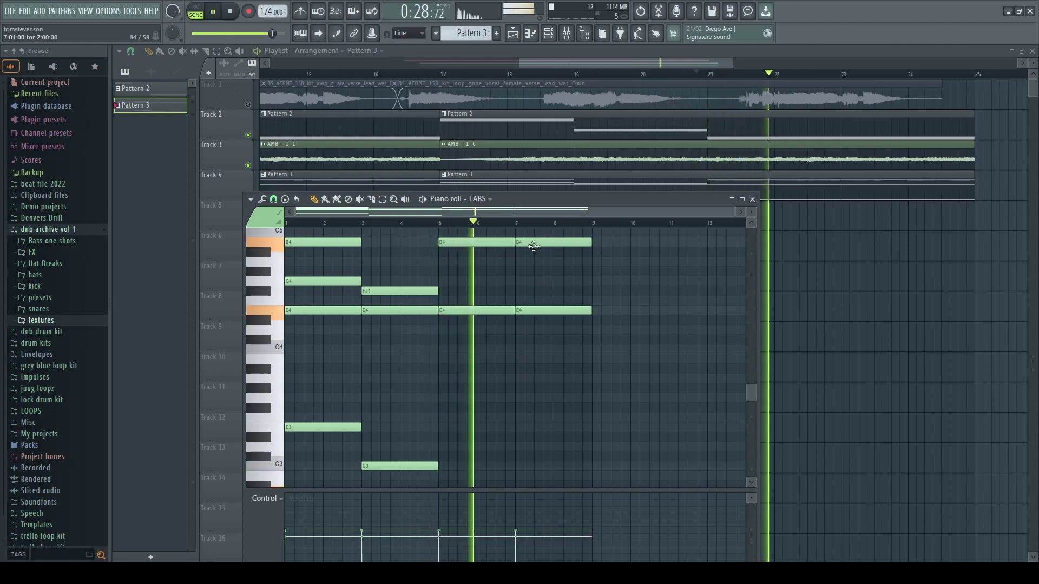
drag(533, 247, 544, 291)
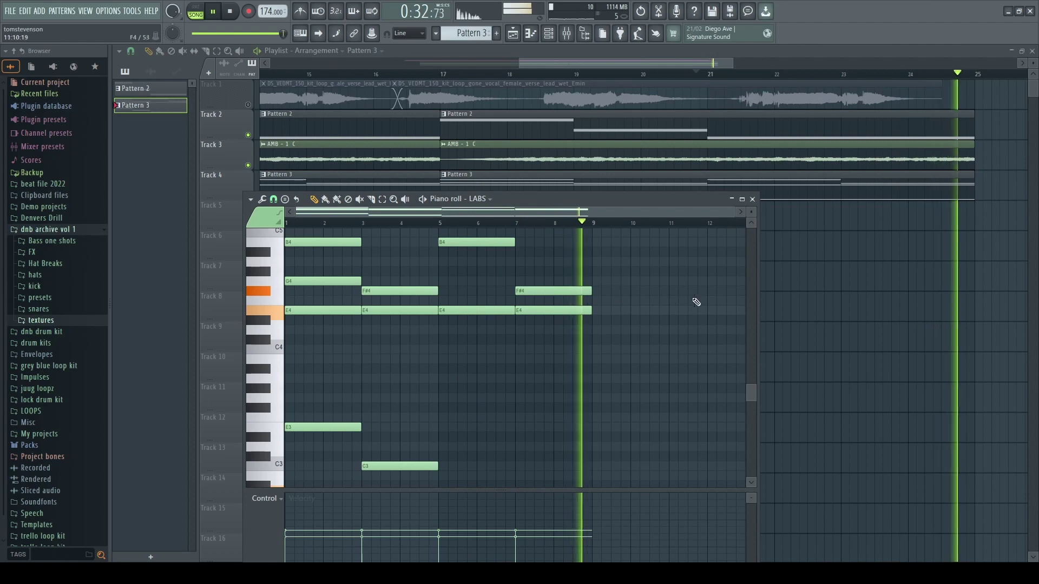
key(F7)
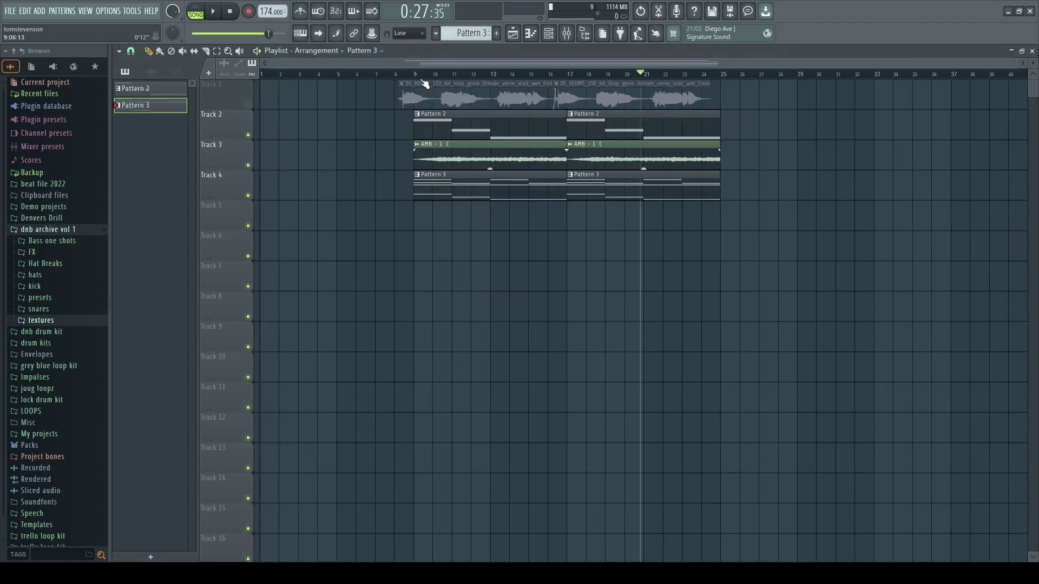
Unmute Track 1 and copy the Pattern 3 and AMB - 1 C clips to bar 1 on their tracks.
click(248, 105)
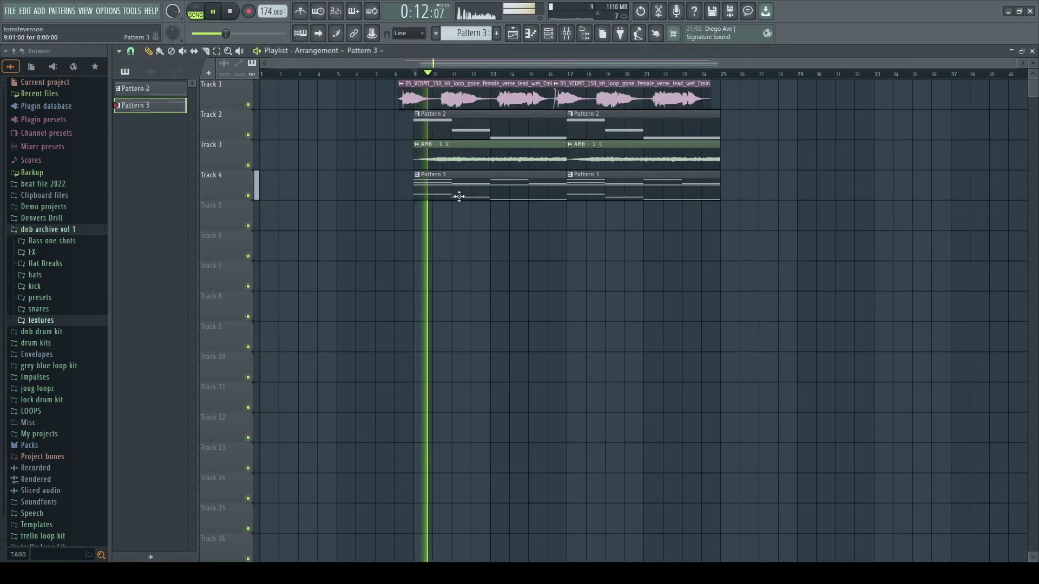
shift+drag(459, 196, 304, 198)
drag(481, 158, 327, 158)
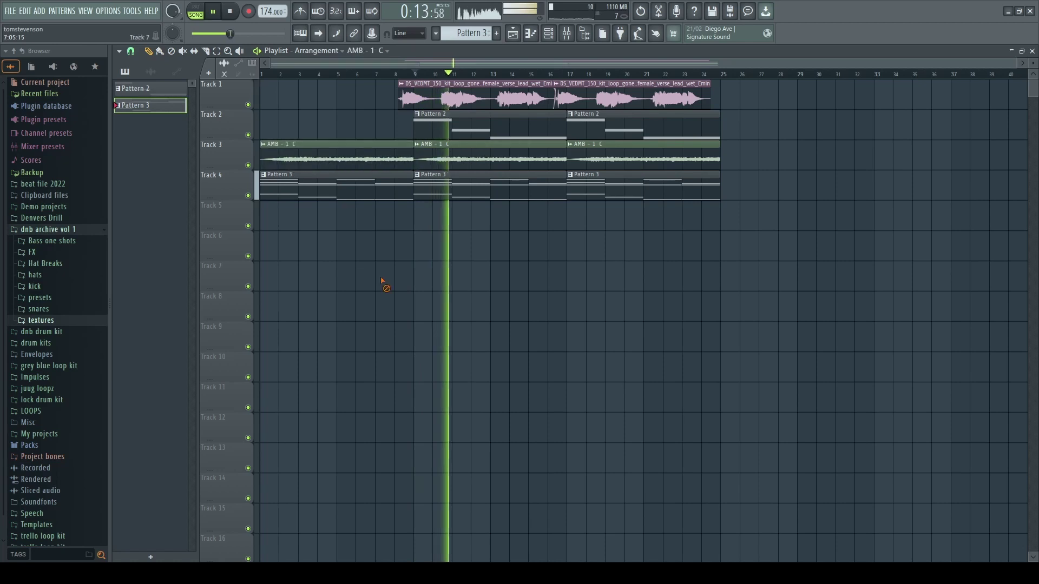
Review Pattern 3's LABS chord notes in the piano roll while the arrangement plays.
double_click(467, 187)
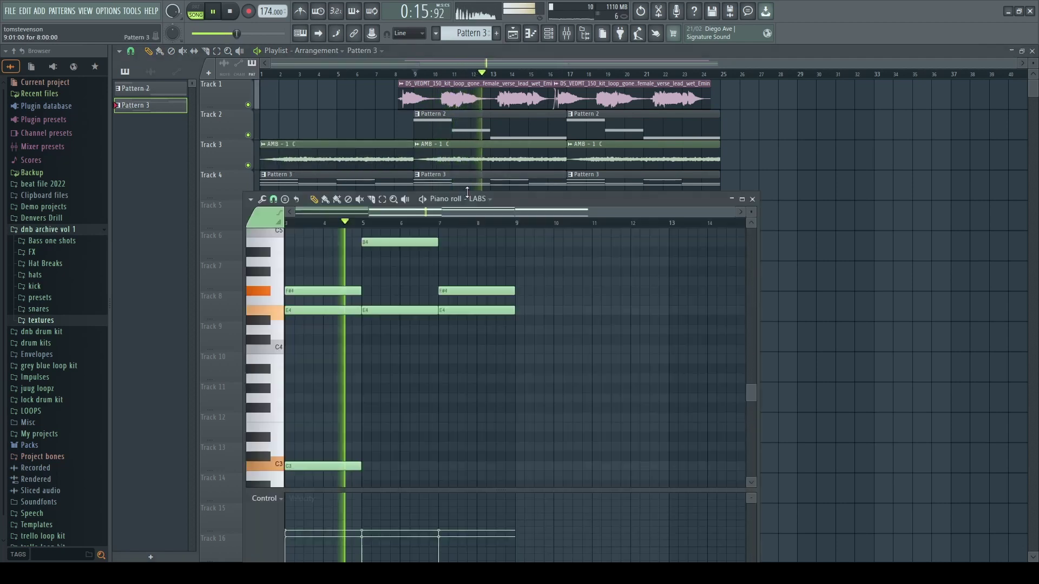
scroll(413, 306, left, 2)
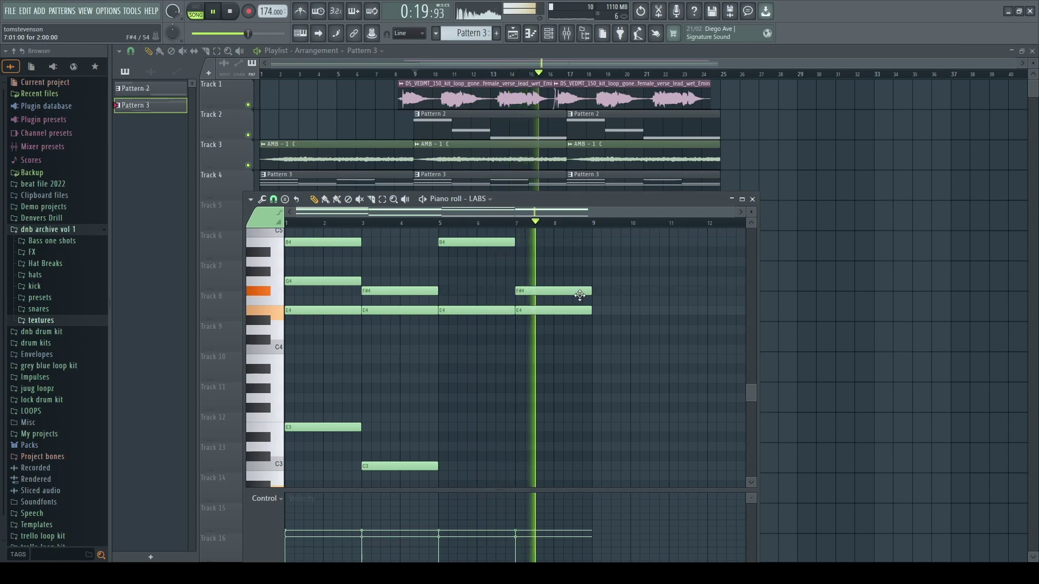
key(F7)
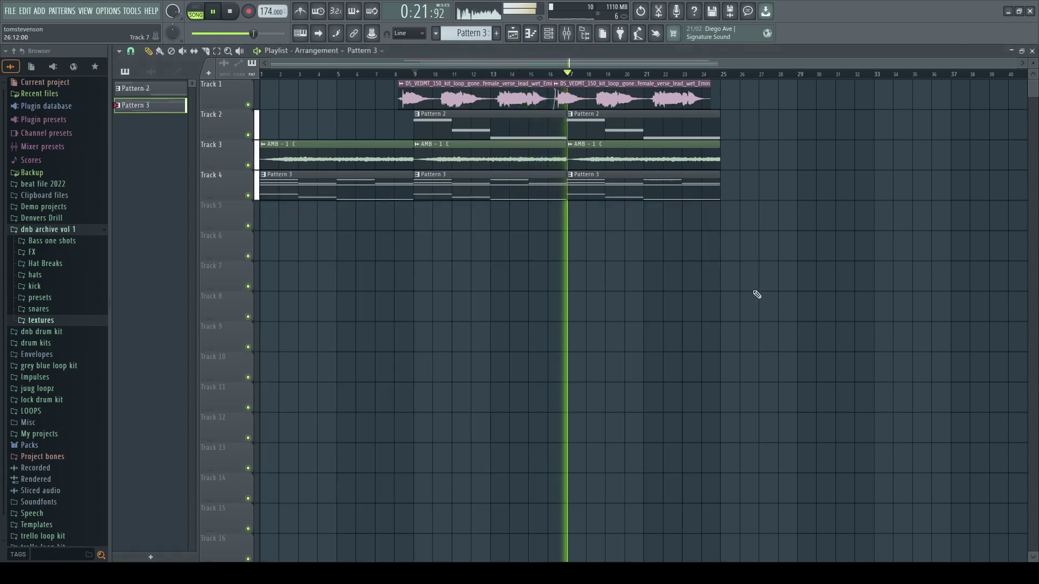
Remove the second vocal clip from Track 1 and start the first one at bar 9, replaying the section.
scroll(605, 249, up, 4)
scroll(580, 221, down, 3)
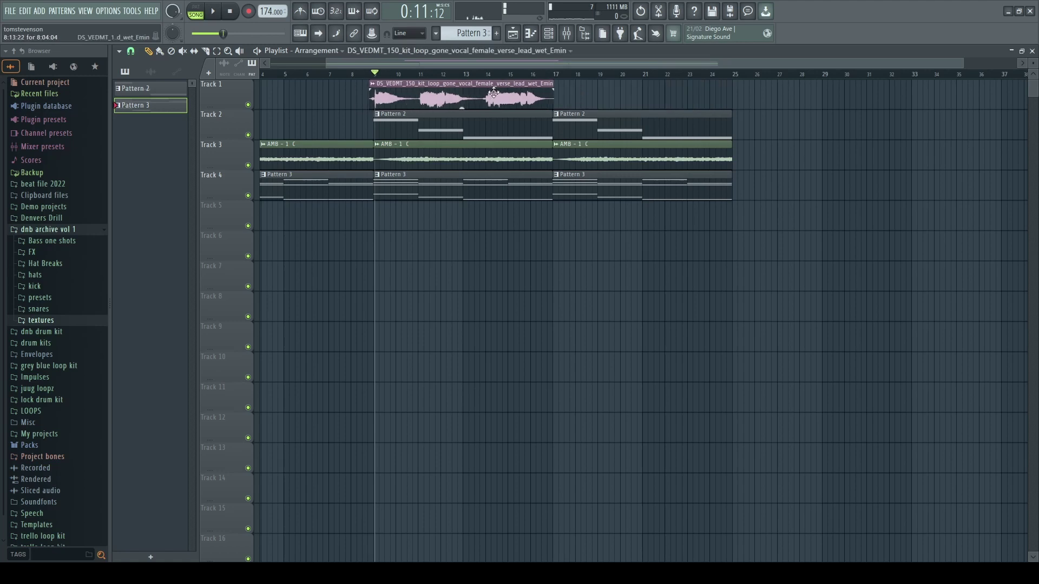
scroll(494, 93, up, 3)
key(space)
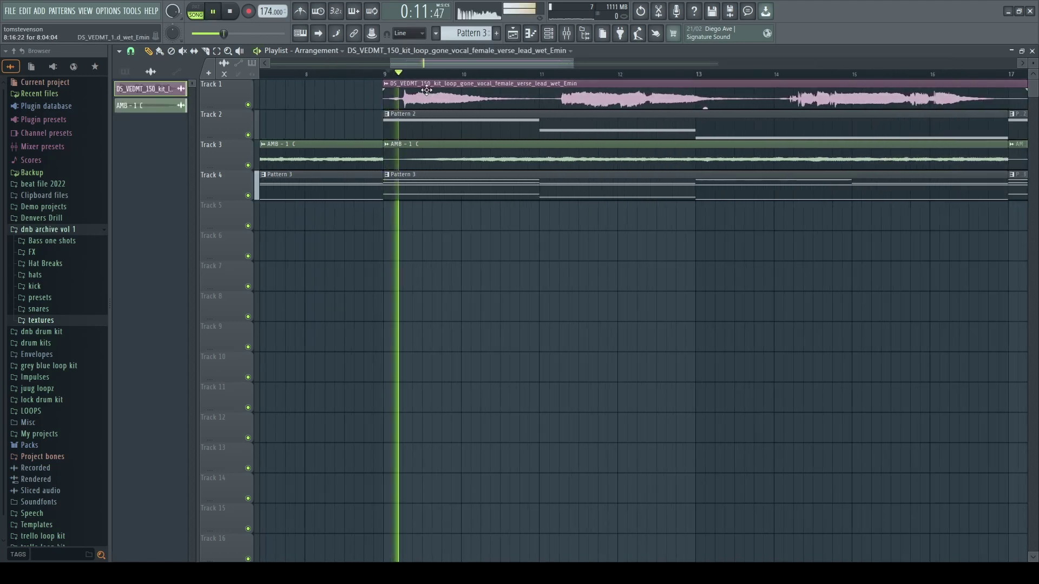
scroll(421, 114, down, 1)
scroll(422, 114, down, 1)
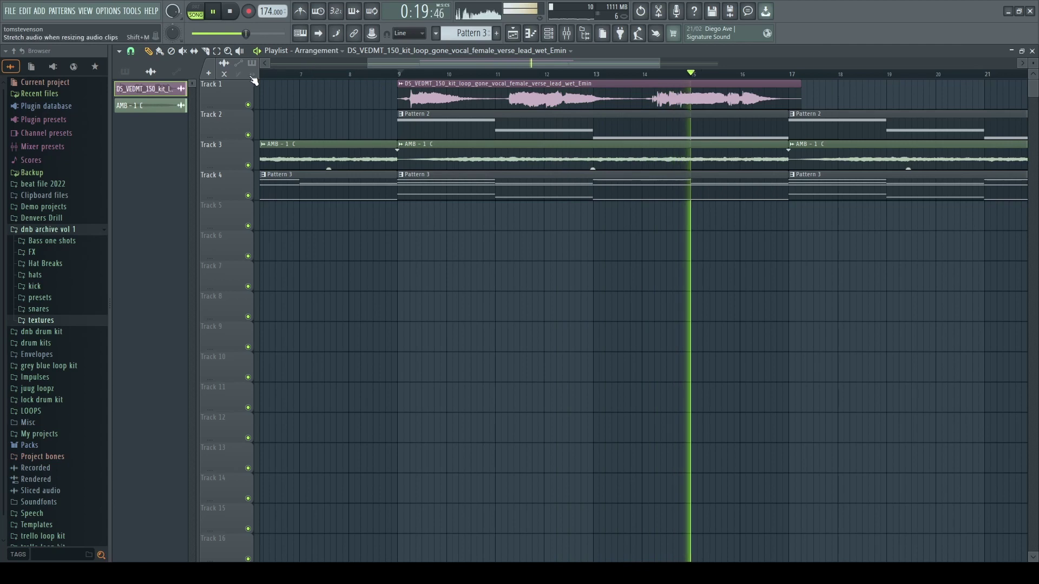
Time-stretch the vocal clip to end at bar 17 and check its timing against the metronome.
key(space)
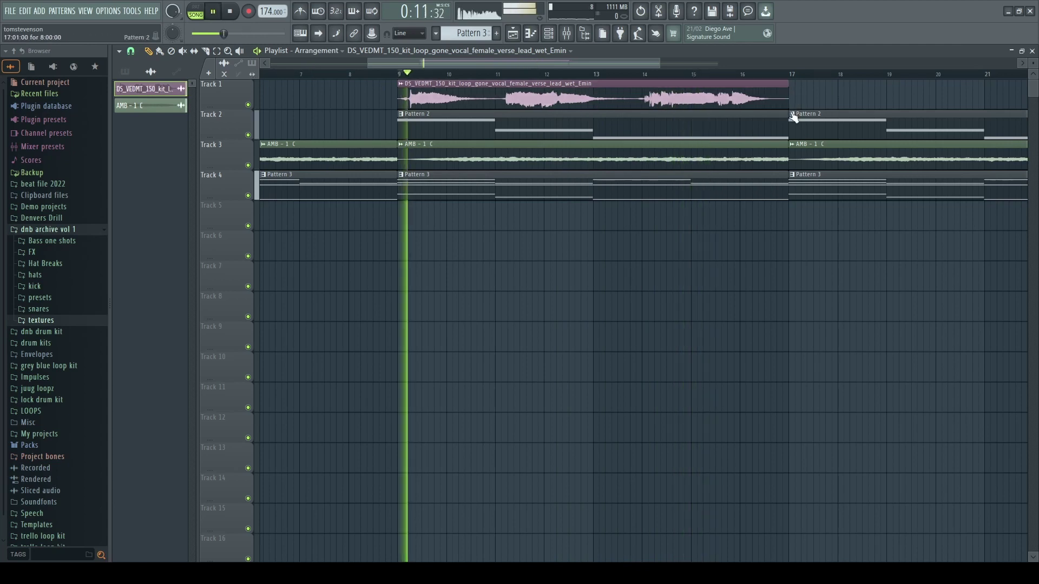
scroll(783, 113, up, 1)
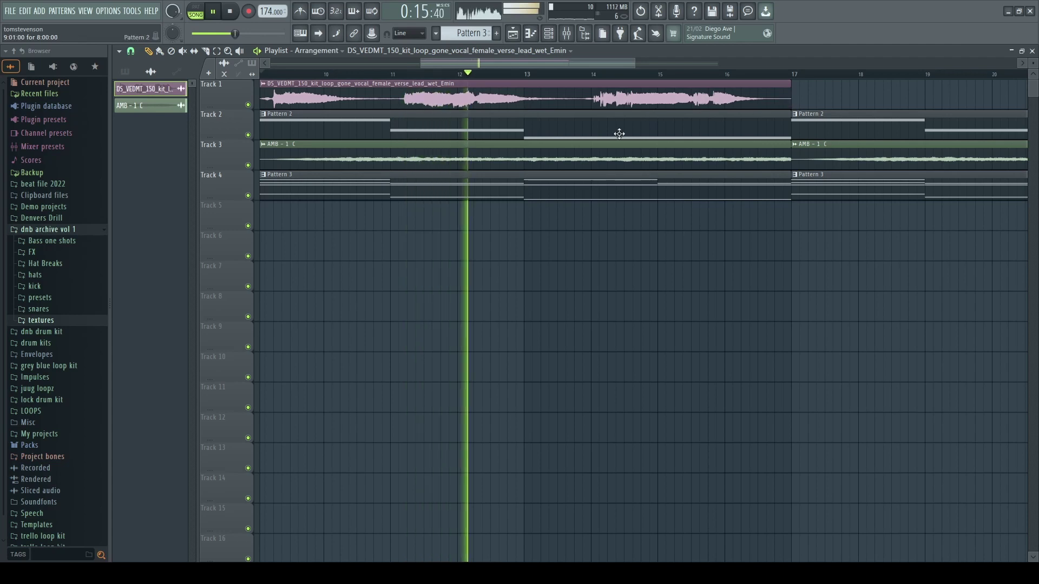
scroll(541, 132, down, 1)
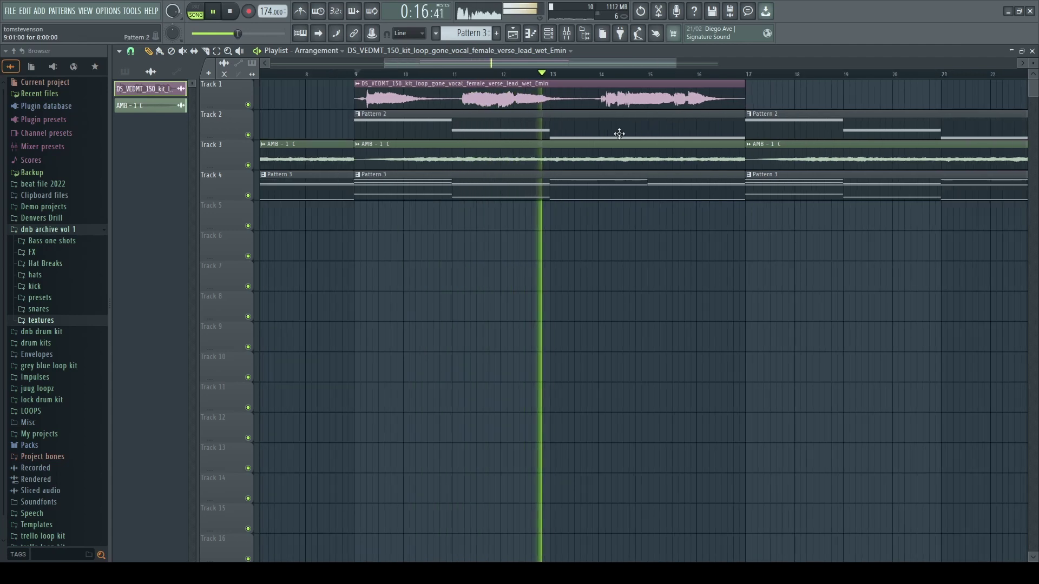
click(302, 15)
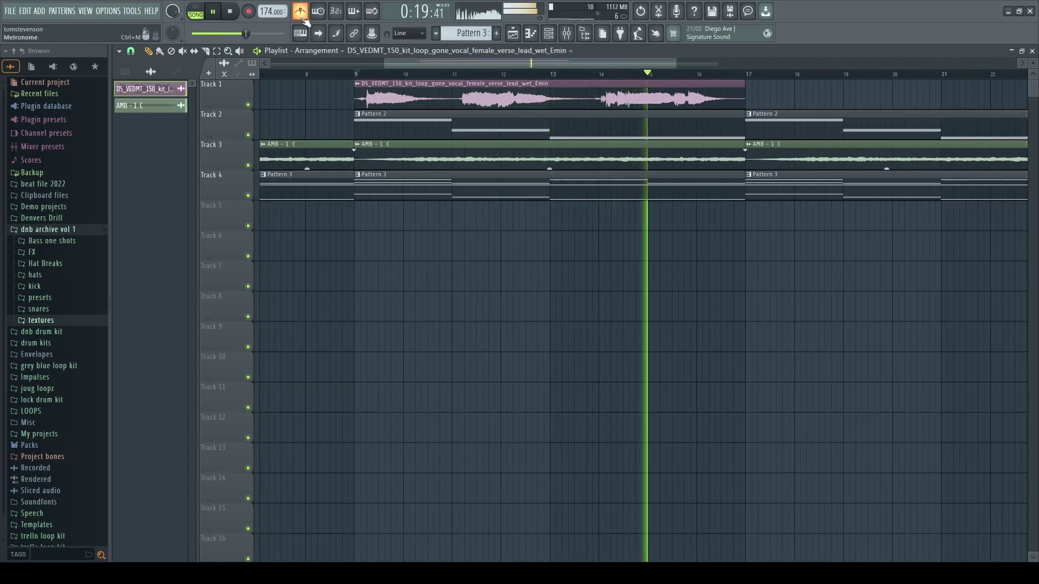
click(302, 18)
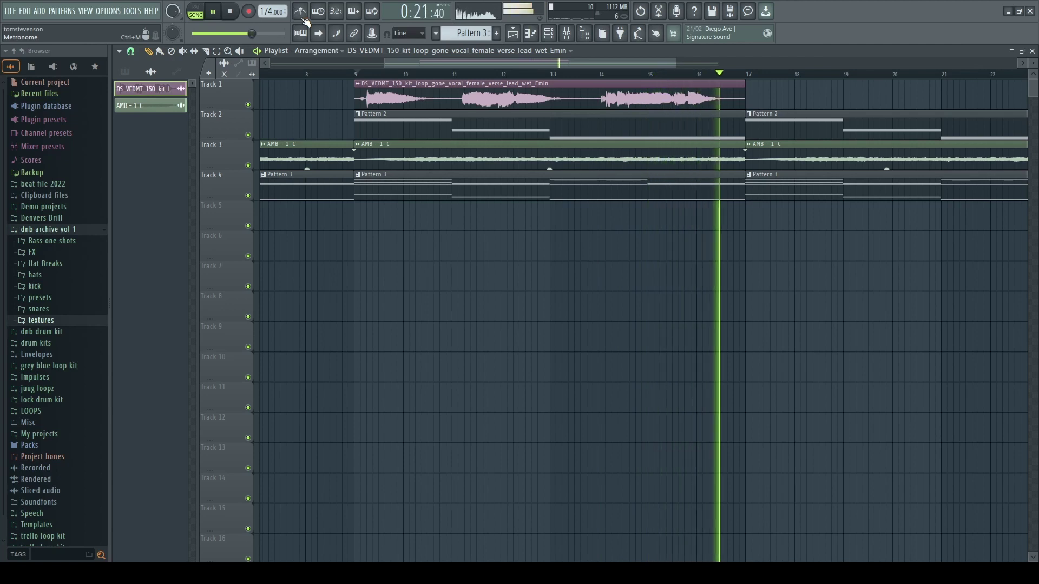
Move the stretched vocal clip to start about half a bar before bar 9 and replay its timing.
click(343, 72)
scroll(330, 116, up, 3)
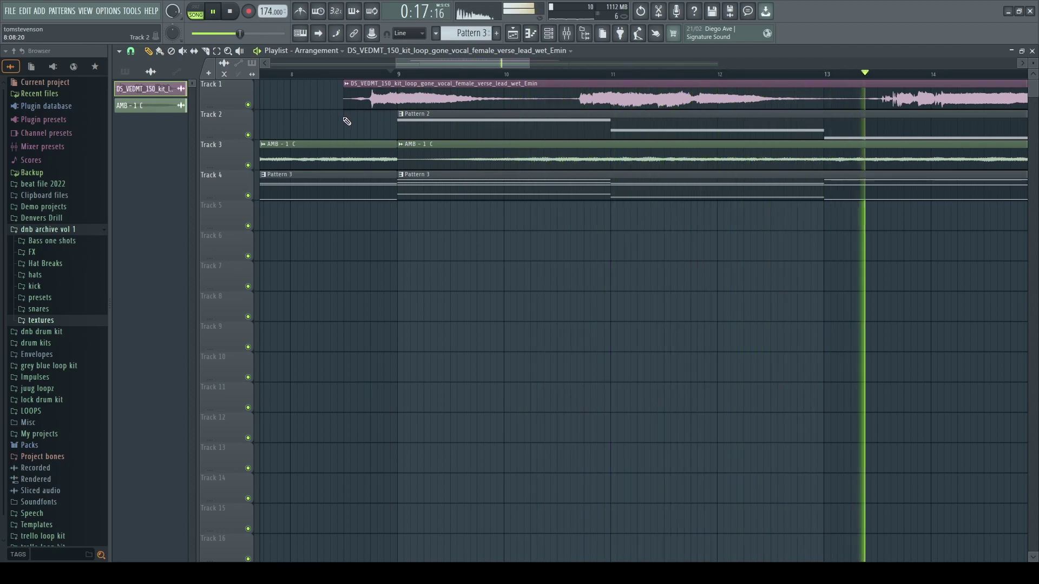
scroll(381, 100, down, 4)
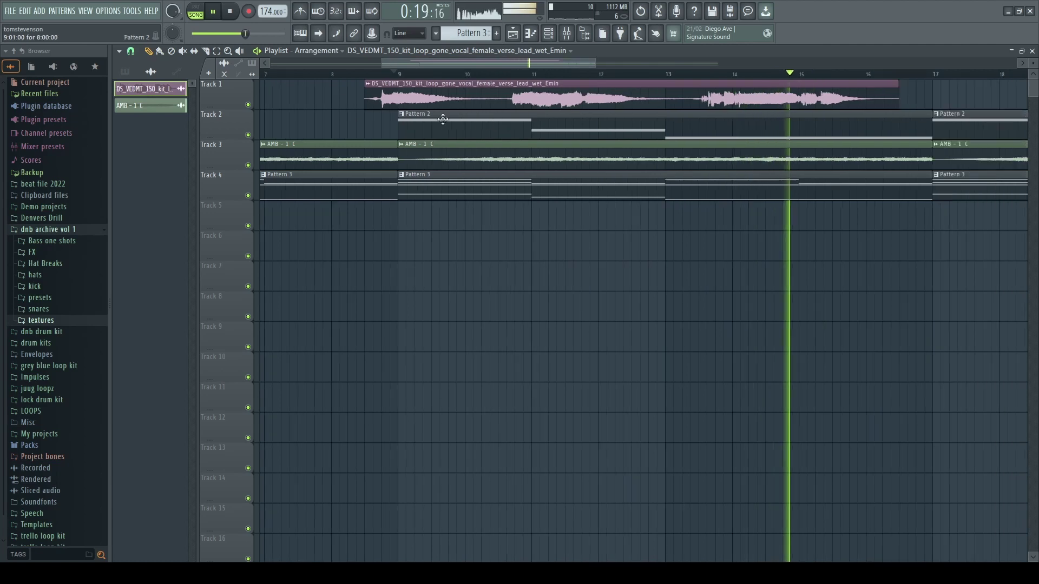
scroll(540, 112, up, 2)
key(space)
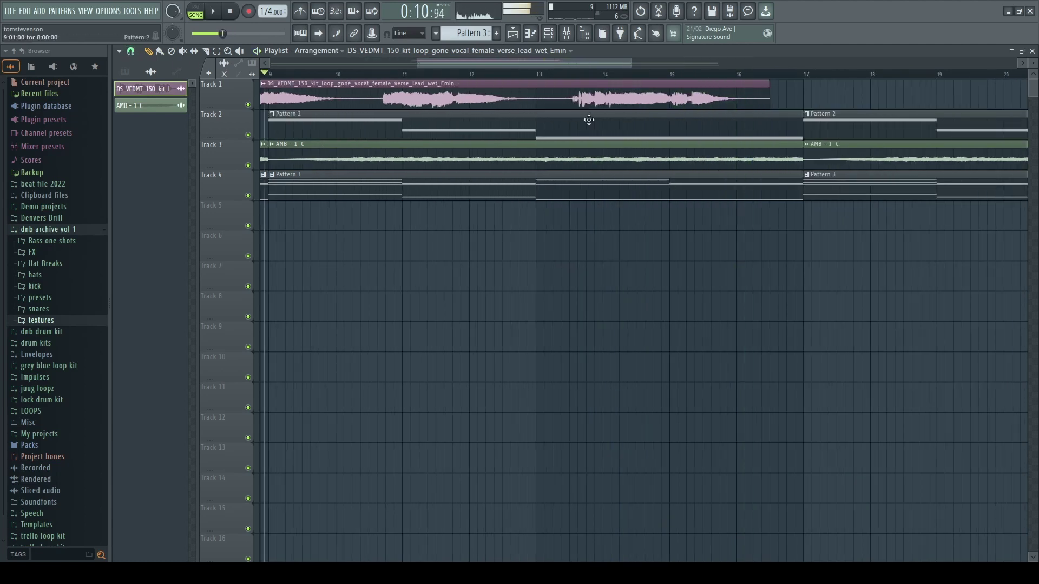
Inspect Pattern 2's Serum bass notes in the piano roll and close it.
double_click(589, 116)
scroll(509, 183, down, 1)
scroll(525, 350, down, 3)
scroll(524, 349, up, 5)
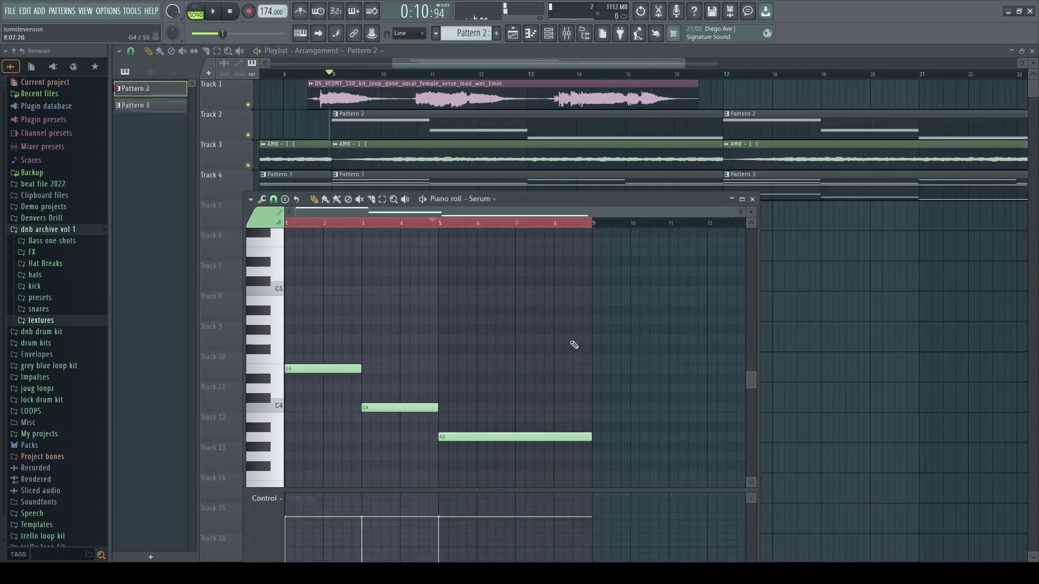
key(Escape)
Delete the F#4 note from bar 7 of Pattern 3 and duplicate the vocal clip directly after itself on Track 1.
double_click(629, 199)
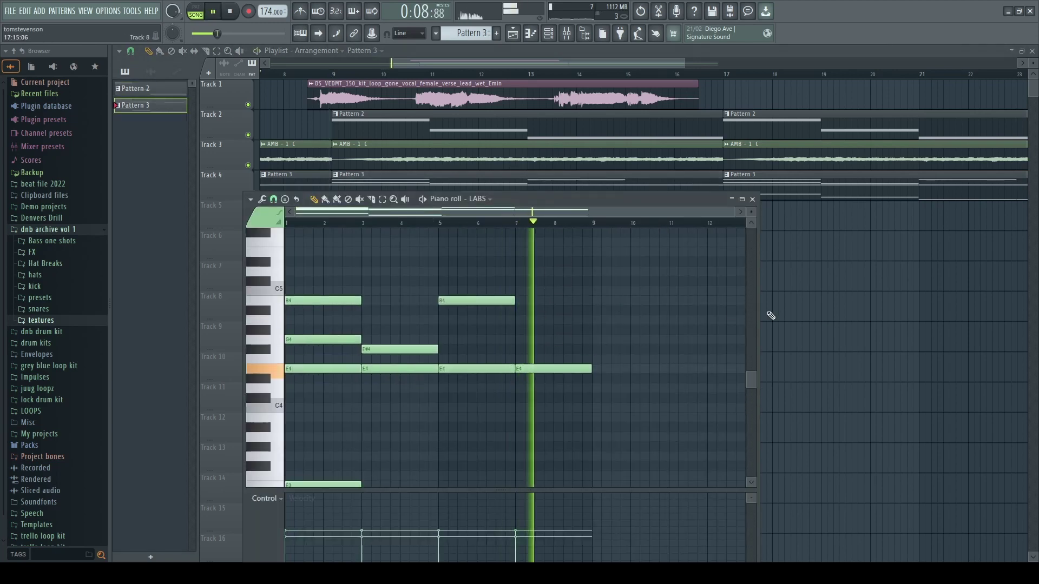
key(Escape)
scroll(593, 285, down, 2)
key(space)
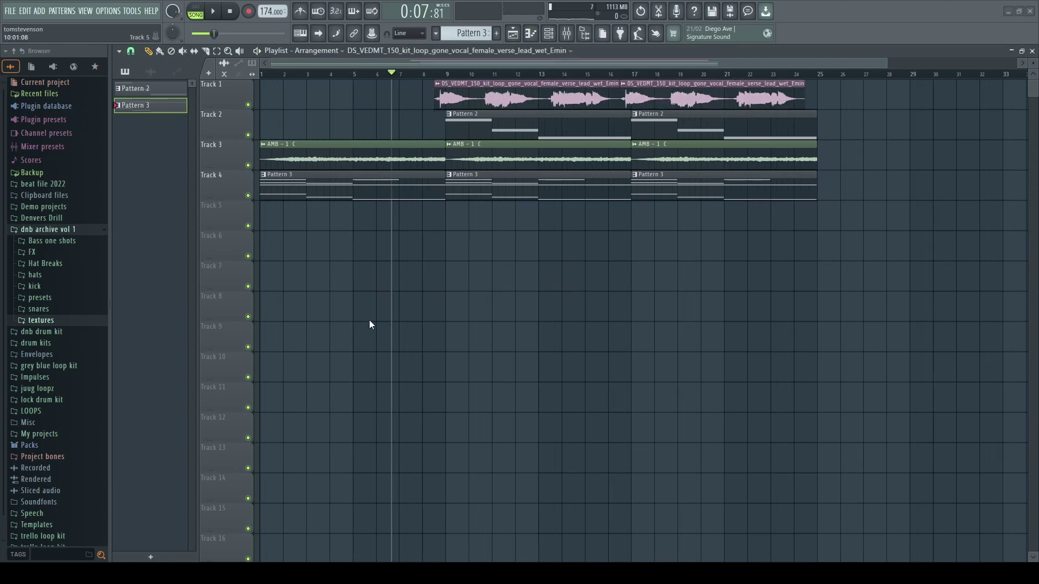
Place the SN dilate snare sample from the snares folder on Track 5 at bar 11.
click(39, 309)
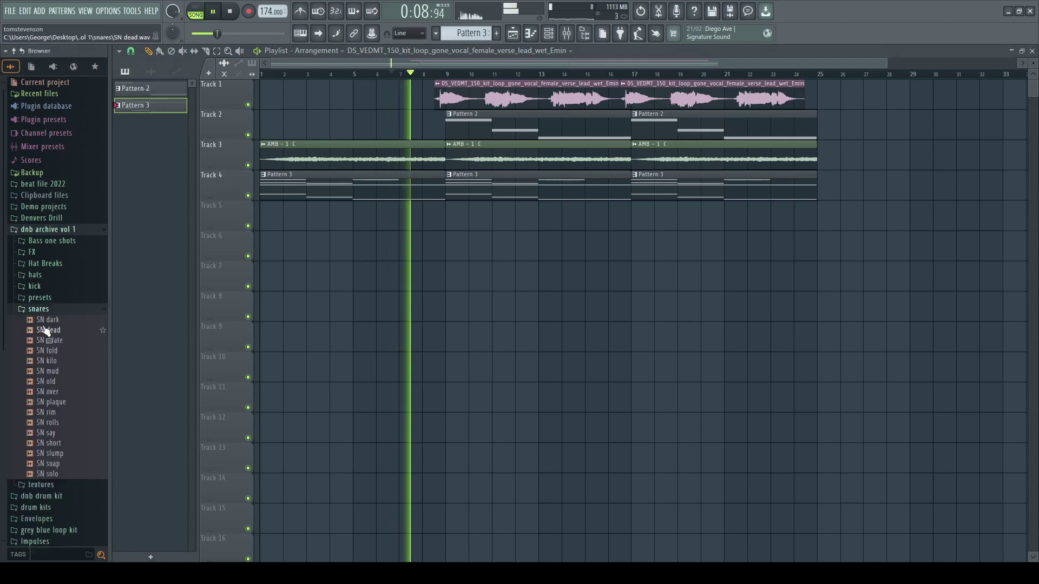
click(48, 340)
drag(47, 346, 532, 217)
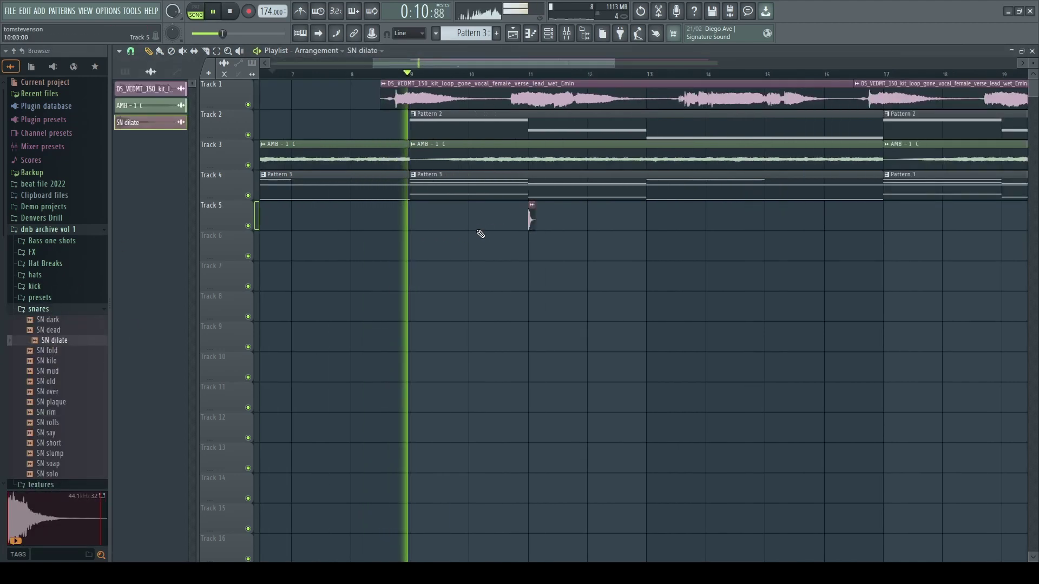
Stop playback and arrange SN dilate snare hits on beats 2 and 4 of bar 9 on Track 5.
key(space)
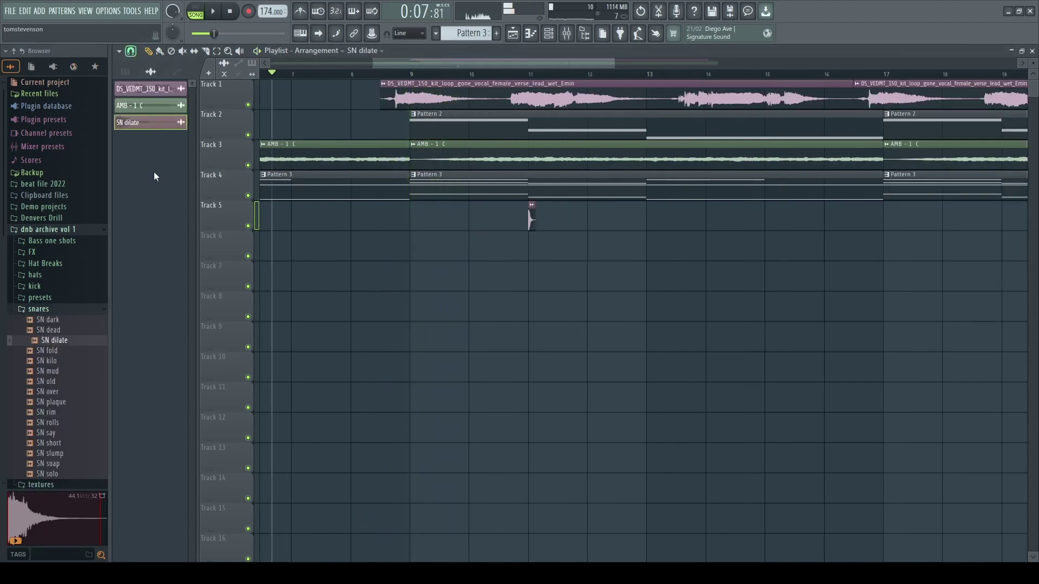
scroll(514, 254, up, 3)
drag(557, 220, 452, 220)
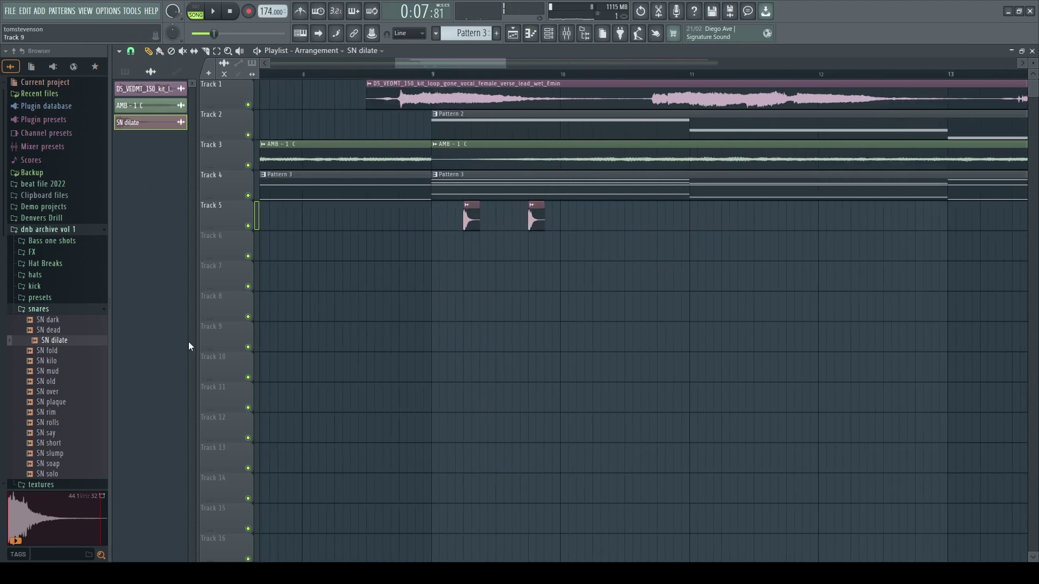
Place the HH ride sample from the dnb archive vol 1 hats folder on Track 6 at the start of bar 9.
click(59, 309)
click(46, 320)
click(46, 320)
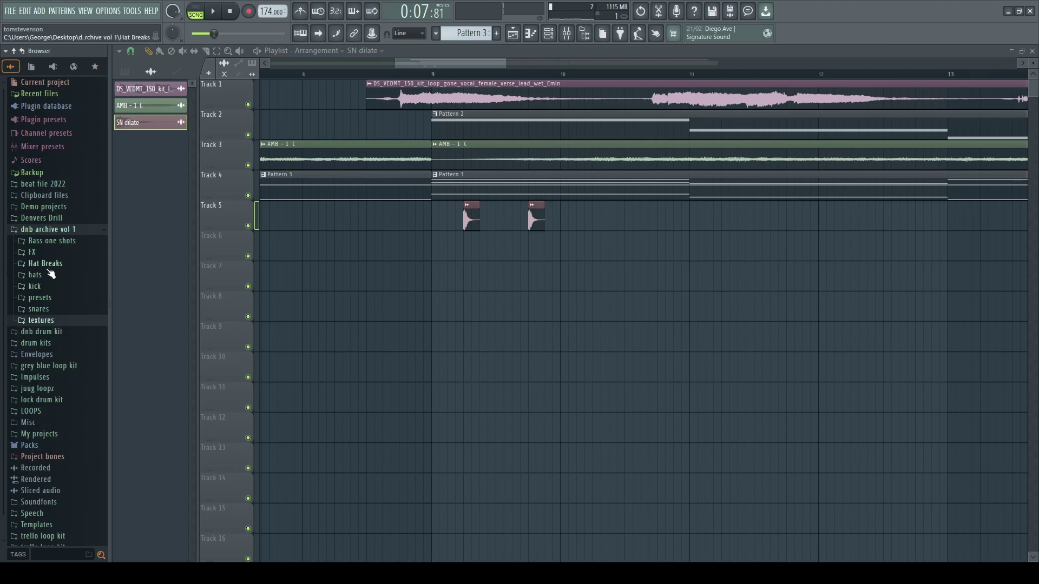
click(48, 264)
click(36, 295)
click(49, 264)
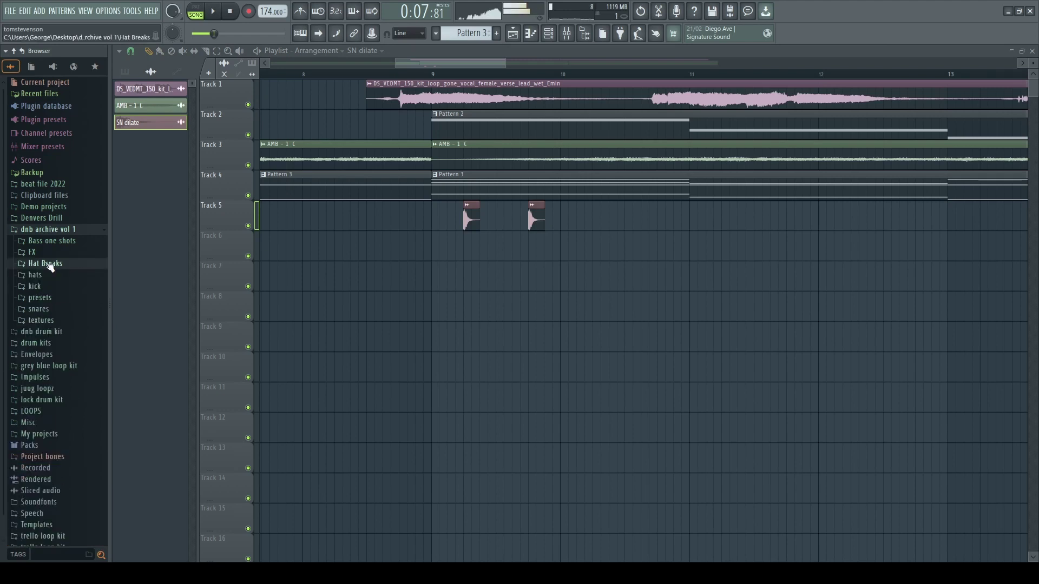
click(36, 275)
click(53, 297)
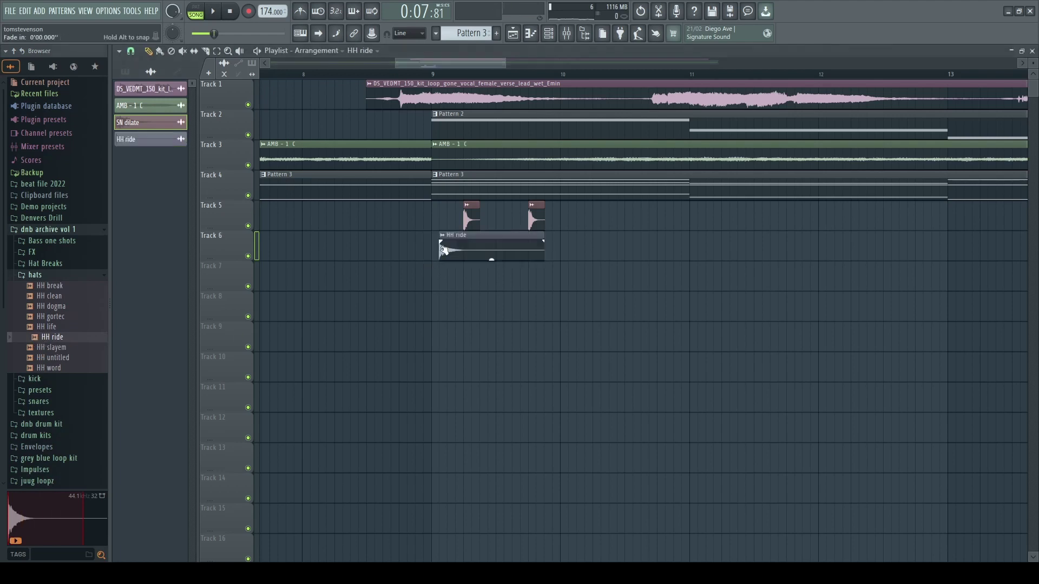
double_click(474, 250)
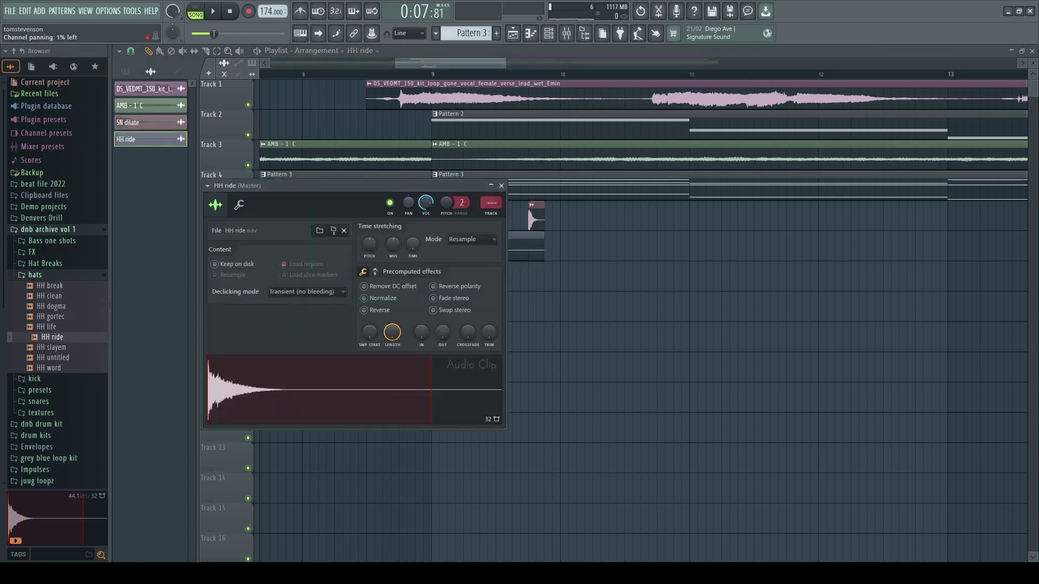
key(Escape)
scroll(440, 250, up, 2)
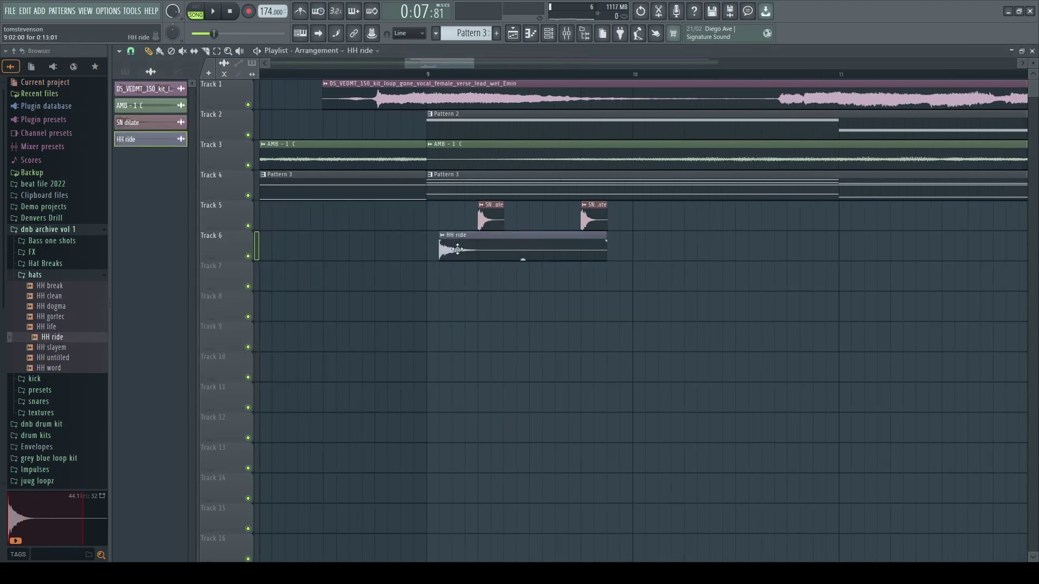
ctrl+scroll(438, 272, up, 2)
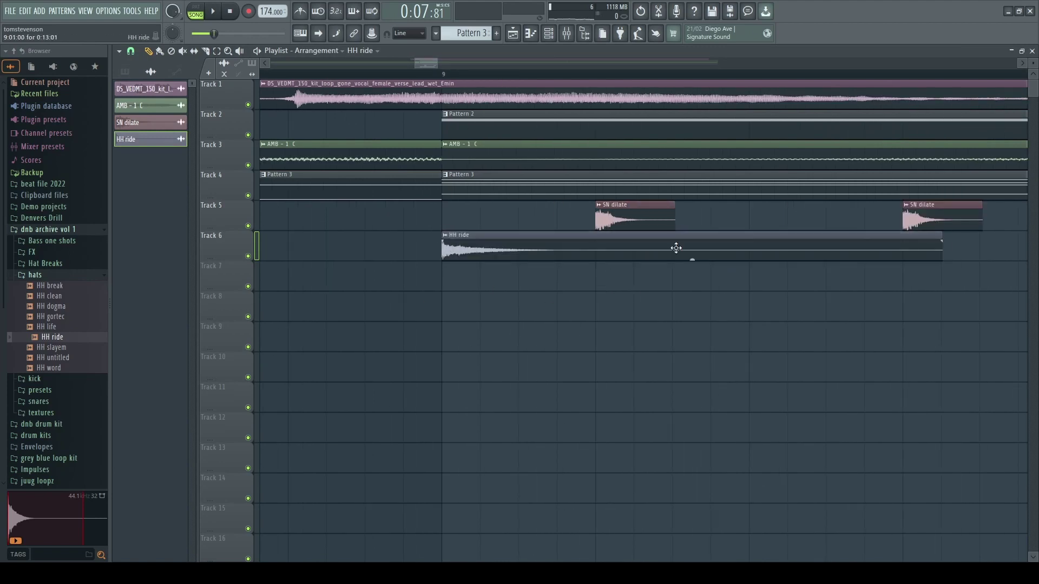
Trim the HH ride clip to one beat, repeat it on every beat of bar 9 and play it with the snares.
key(p)
right_click(626, 257)
ctrl+click(536, 247)
key(ctrl+b)
ctrl+scroll(528, 294, down, 2)
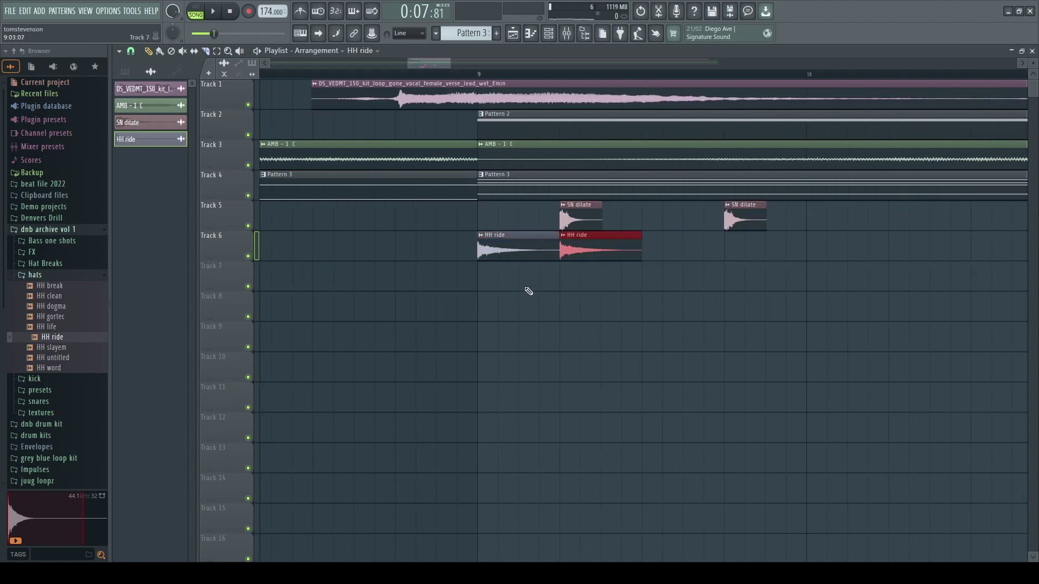
key(ctrl+b)
key(ctrl+b)
ctrl+scroll(534, 288, down, 2)
click(505, 75)
key(space)
double_click(557, 219)
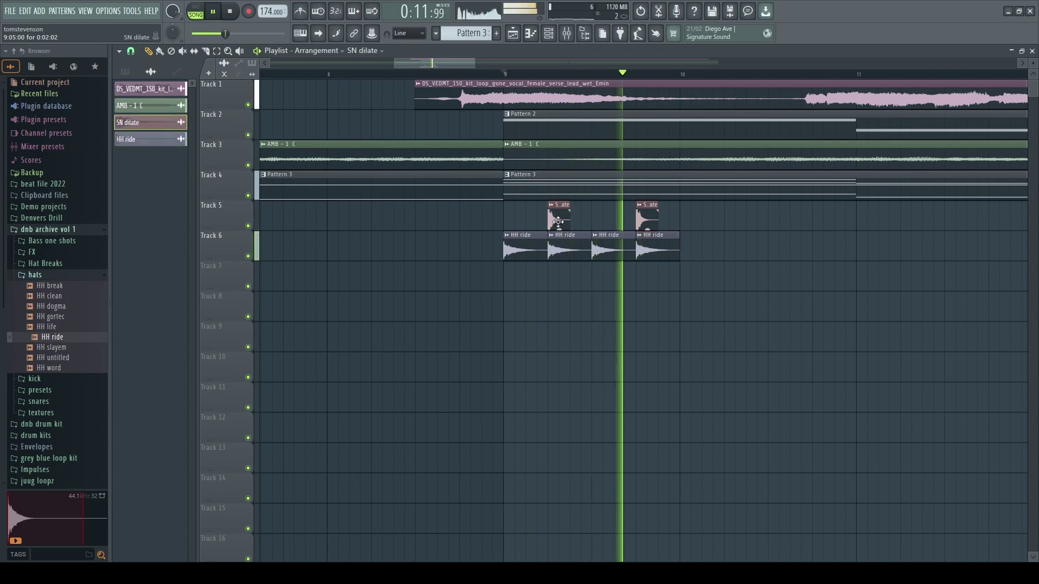
key(Escape)
Duplicate the snare and HH ride hits on Tracks 5 and 6 repeatedly until they run through the end of bar 24.
ctrl+drag(685, 214, 501, 290)
ctrl+scroll(501, 290, down, 3)
key(ctrl+b)
key(ctrl+b)
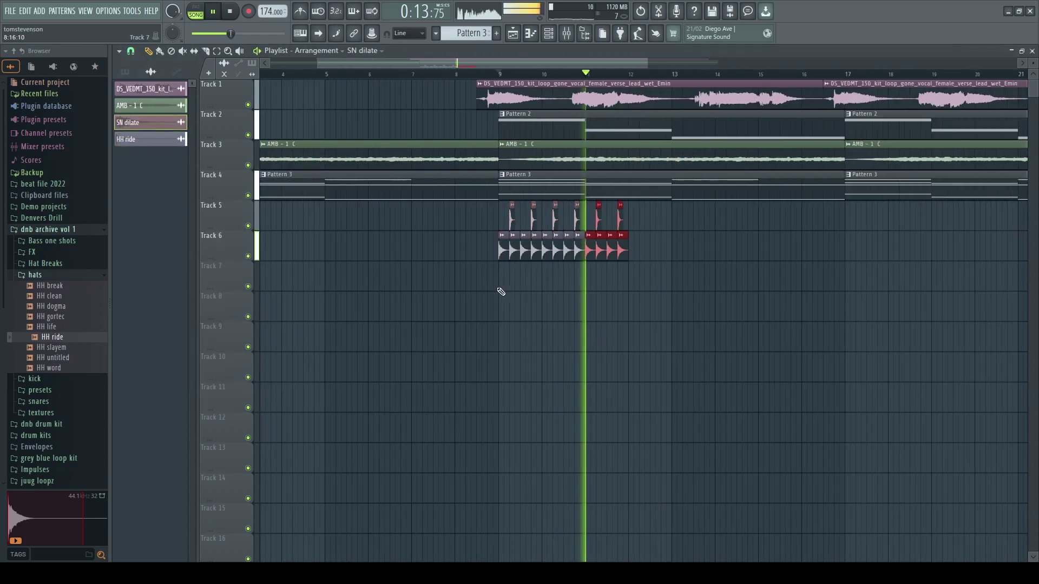
key(ctrl+b)
ctrl+drag(695, 212, 442, 306)
key(ctrl+b)
ctrl+scroll(443, 307, down, 2)
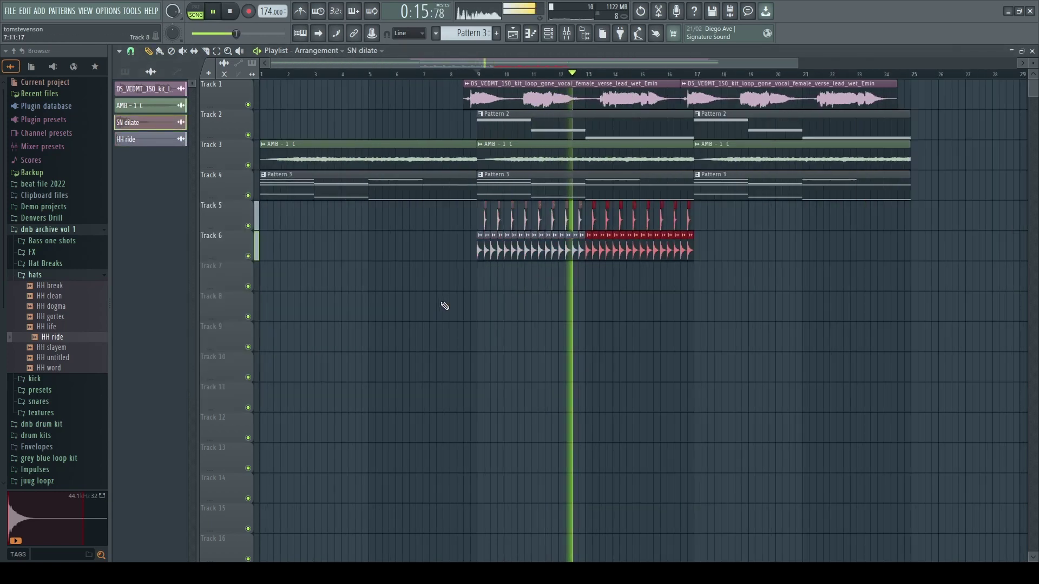
key(ctrl+b)
key(ctrl+b)
key(ctrl+d)
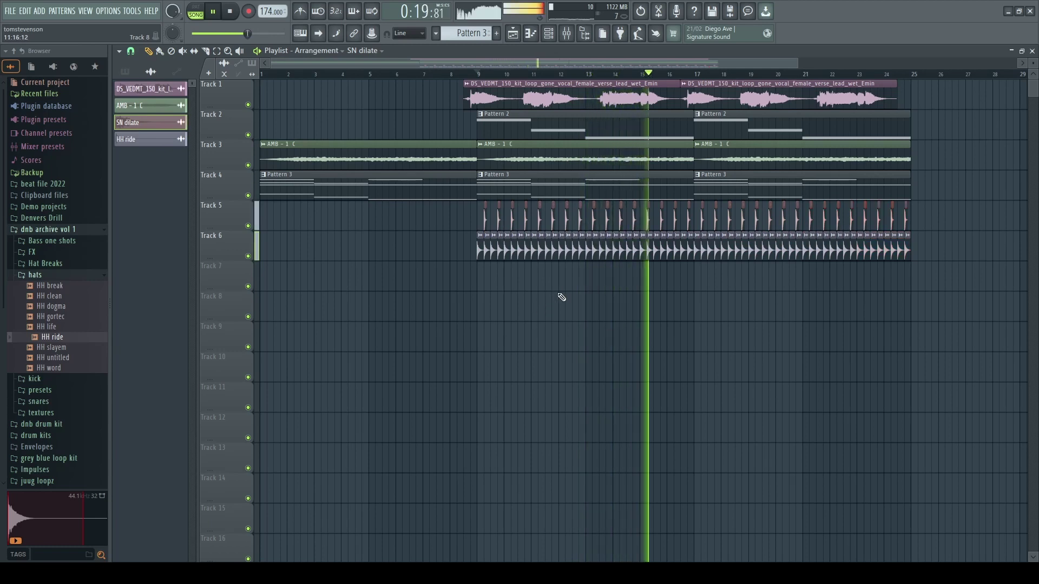
Delete the second vocal clip on Track 1 and nudge the remaining one slightly earlier while playing from bar 9.
ctrl+scroll(529, 169, up, 3)
ctrl+scroll(487, 189, down, 4)
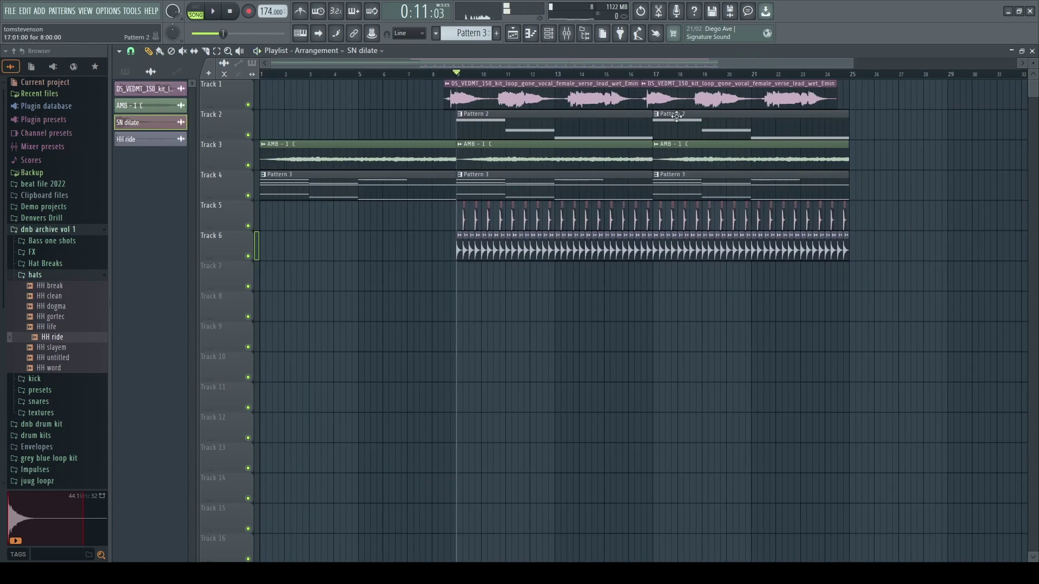
click(720, 84)
ctrl+scroll(433, 128, up, 4)
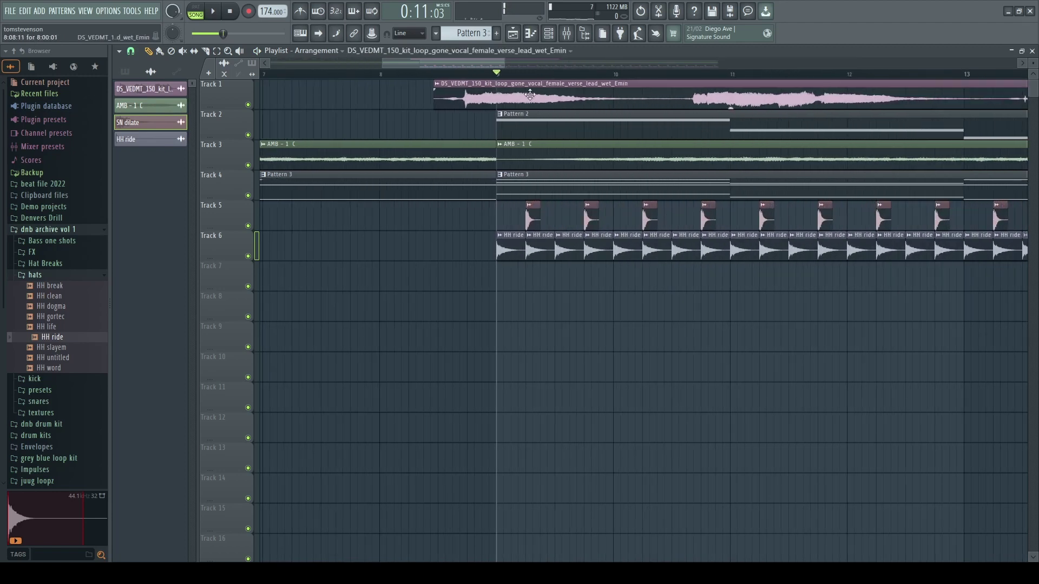
key(space)
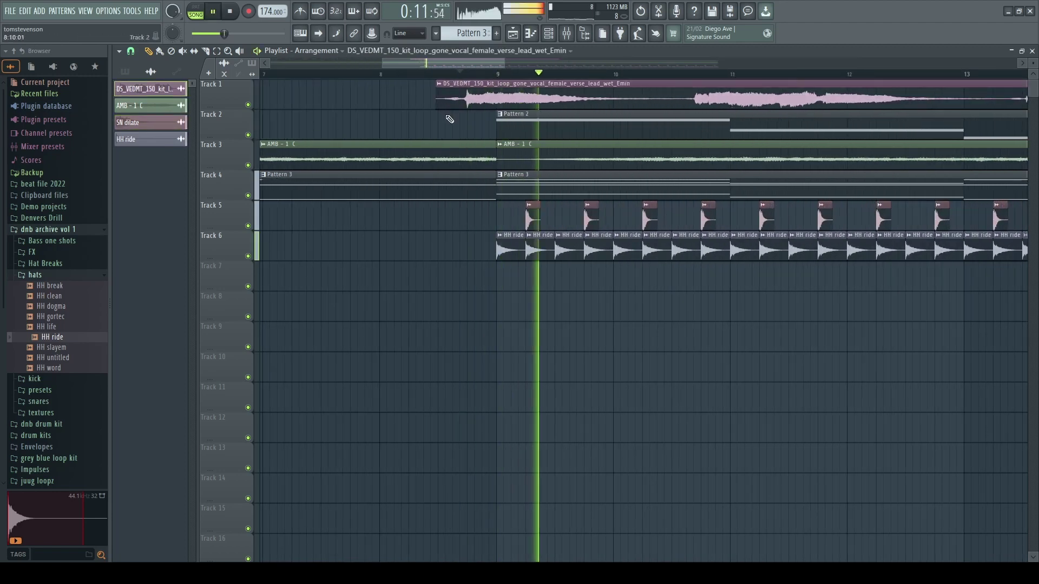
drag(461, 88, 448, 101)
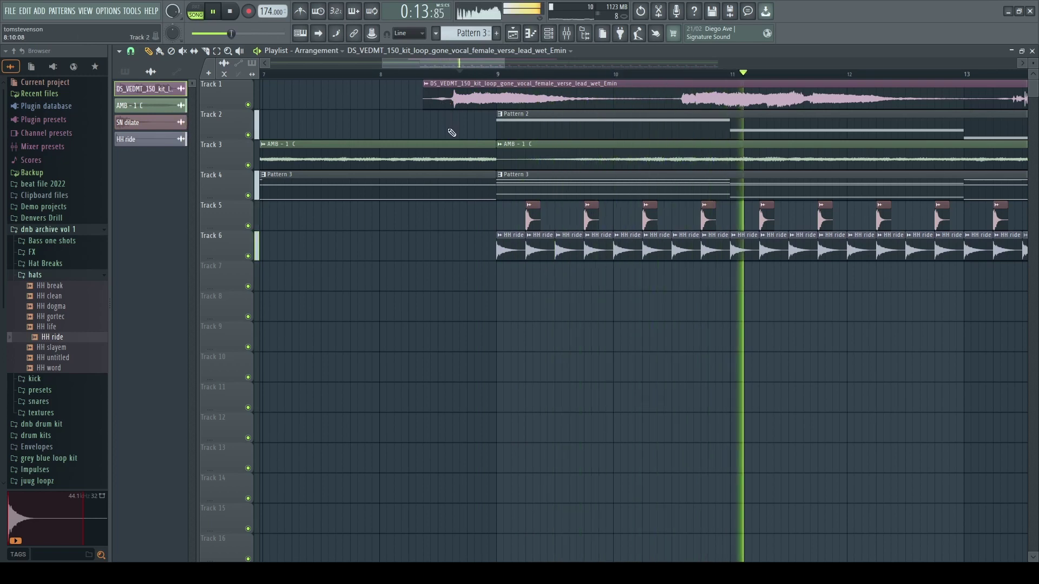
Stretch the vocal clip's time to about 9.6 bars and check its timing against the drums.
ctrl+scroll(452, 132, down, 4)
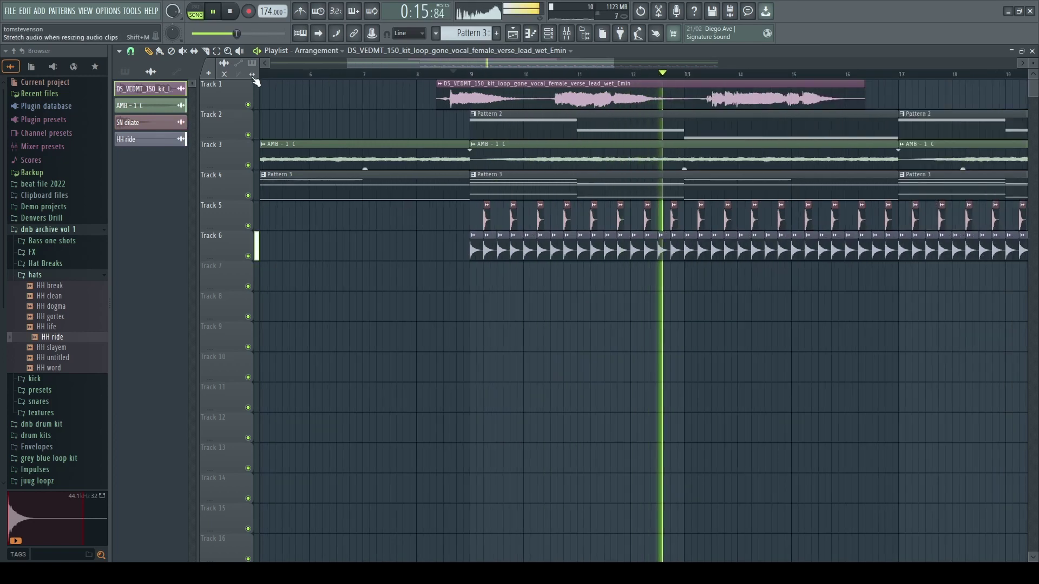
double_click(446, 97)
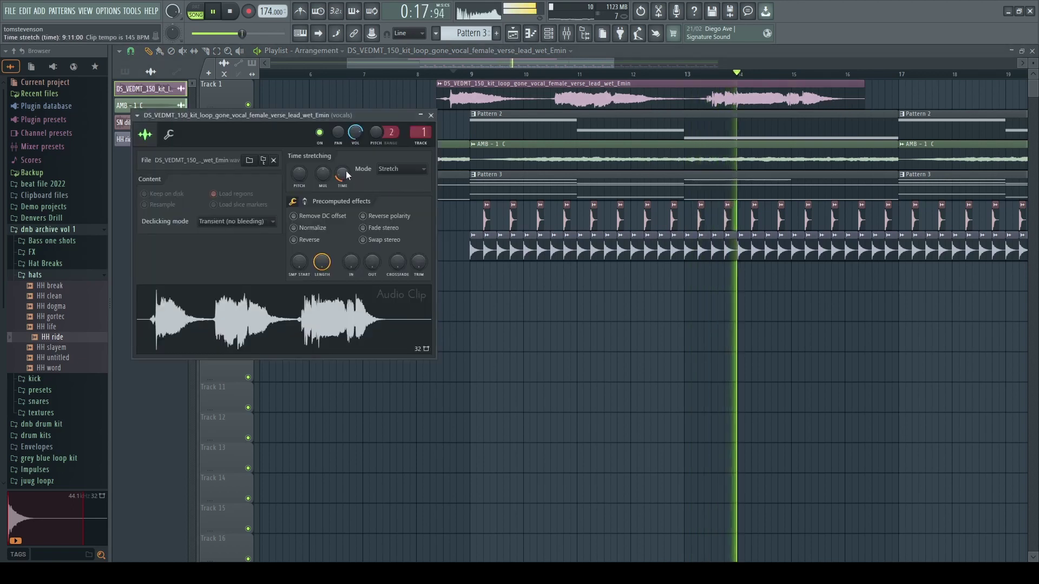
drag(343, 174, 343, 191)
key(space)
key(space)
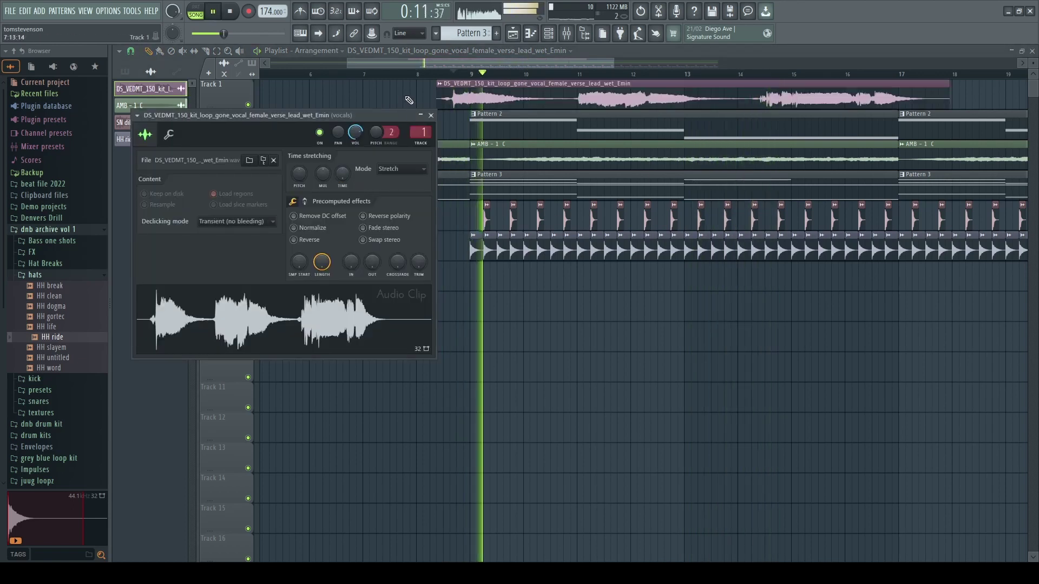
click(431, 115)
ctrl+scroll(488, 127, up, 2)
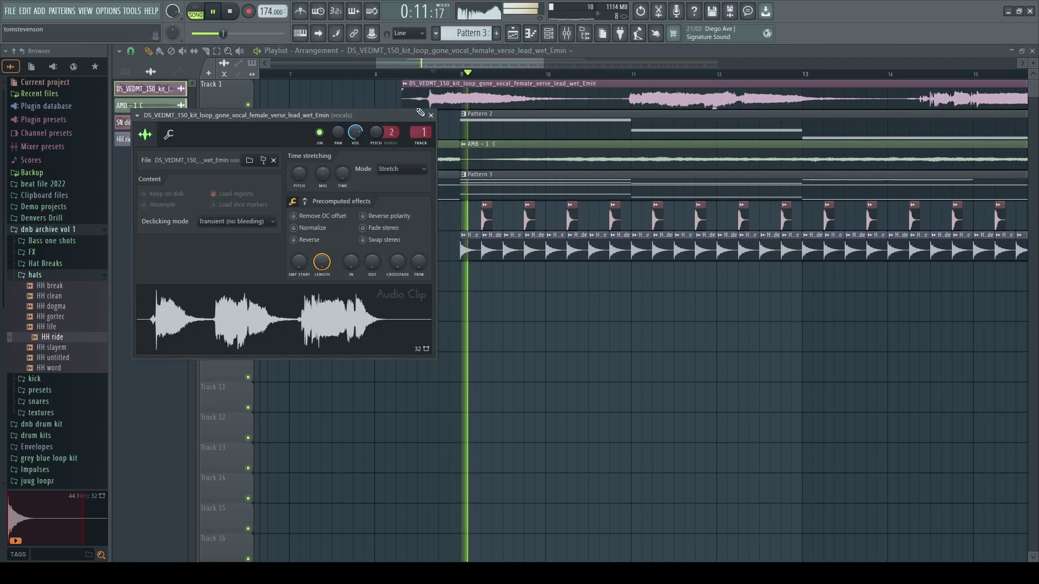
click(430, 115)
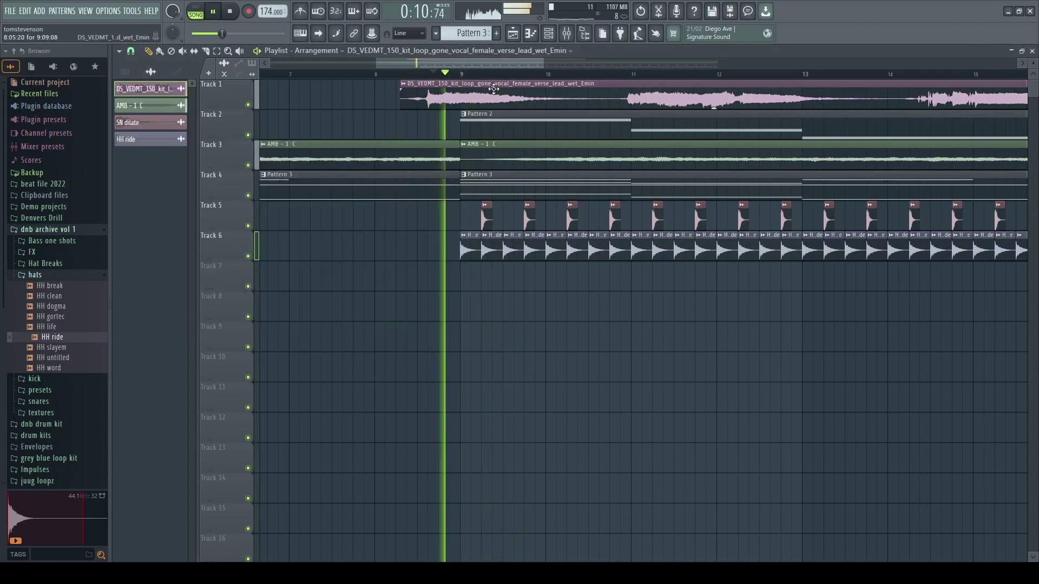
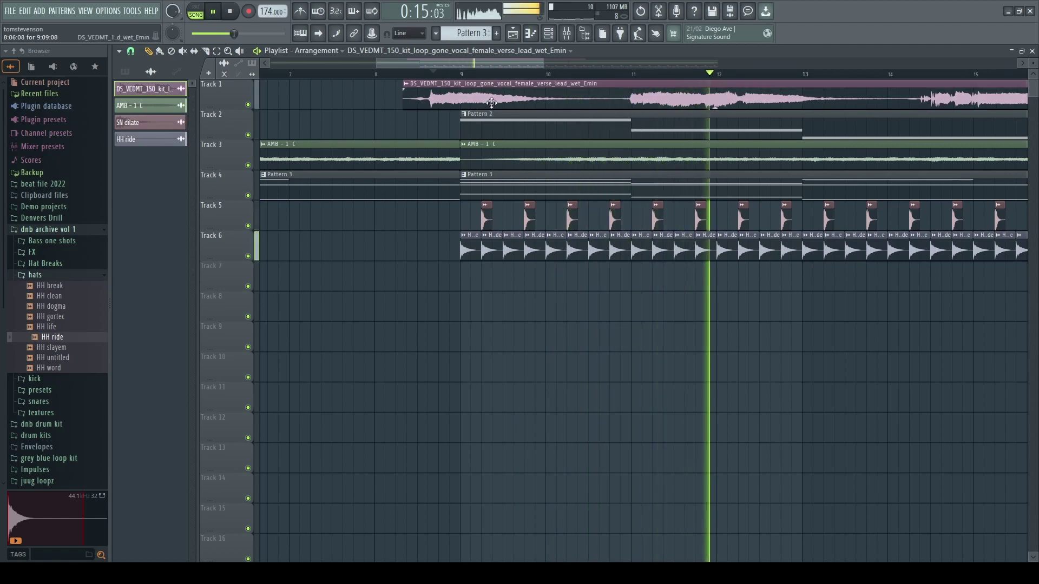
Slice the Track 1 vocal clip at bar 11 and before its third phrase, and shift the second phrase to about the middle of bar 11.
scroll(462, 161, down, 3)
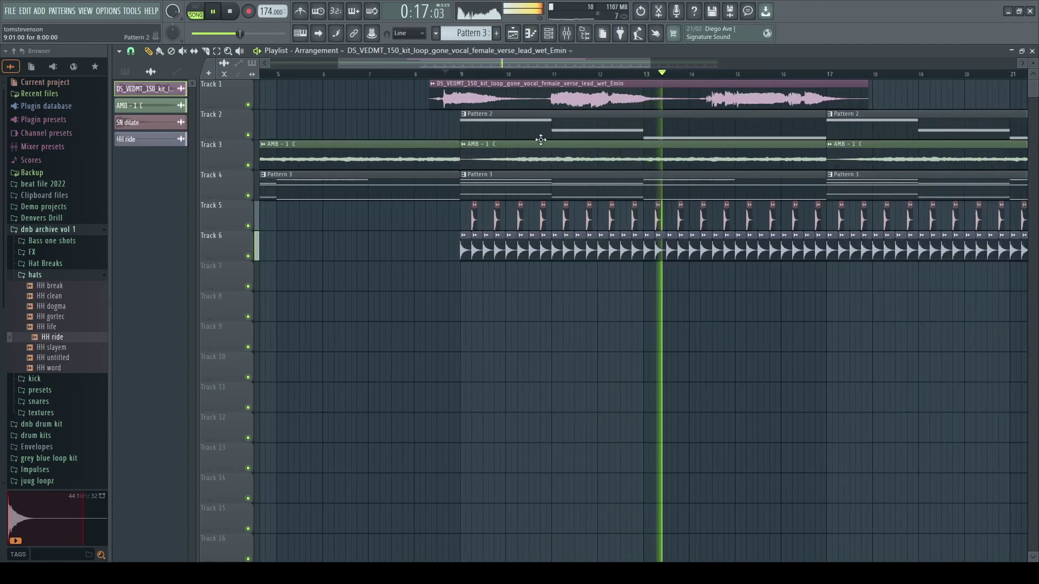
key(c)
click(550, 107)
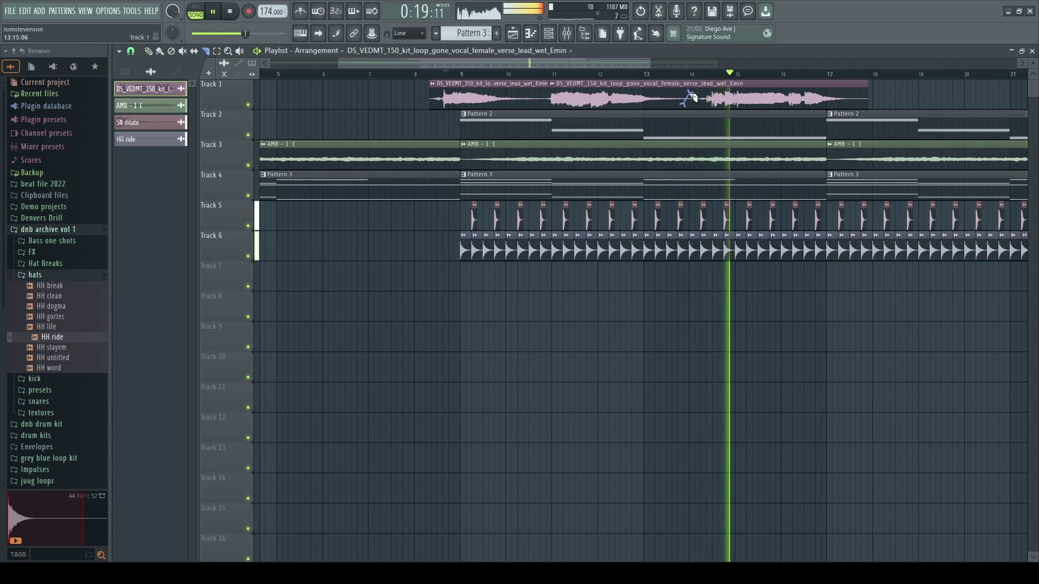
drag(686, 108, 660, 112)
key(space)
key(space)
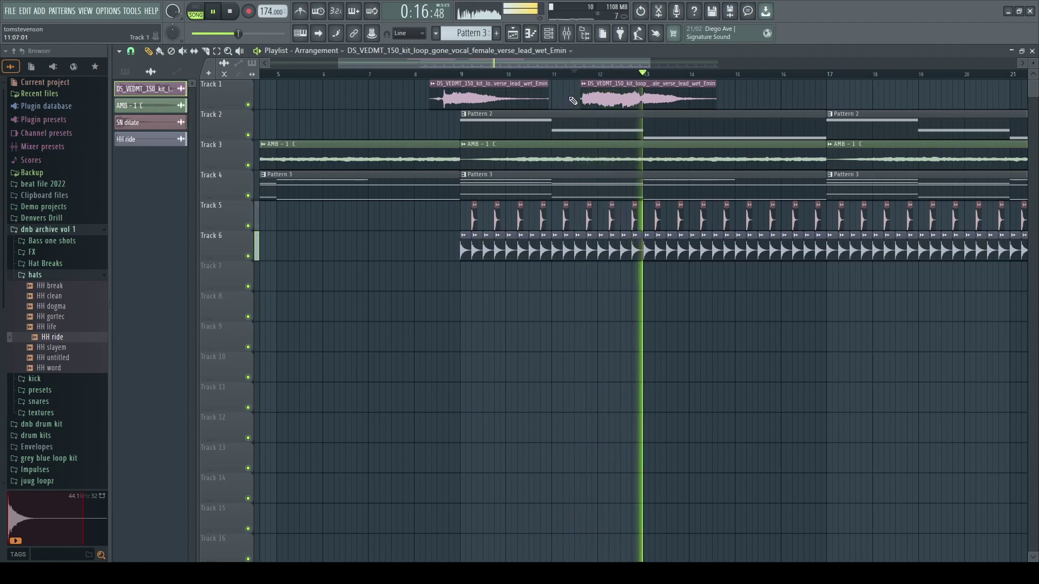
Place the third vocal phrase as a separate clip on Track 1, starting around step 6 of bar 14.
scroll(628, 101, down, 2)
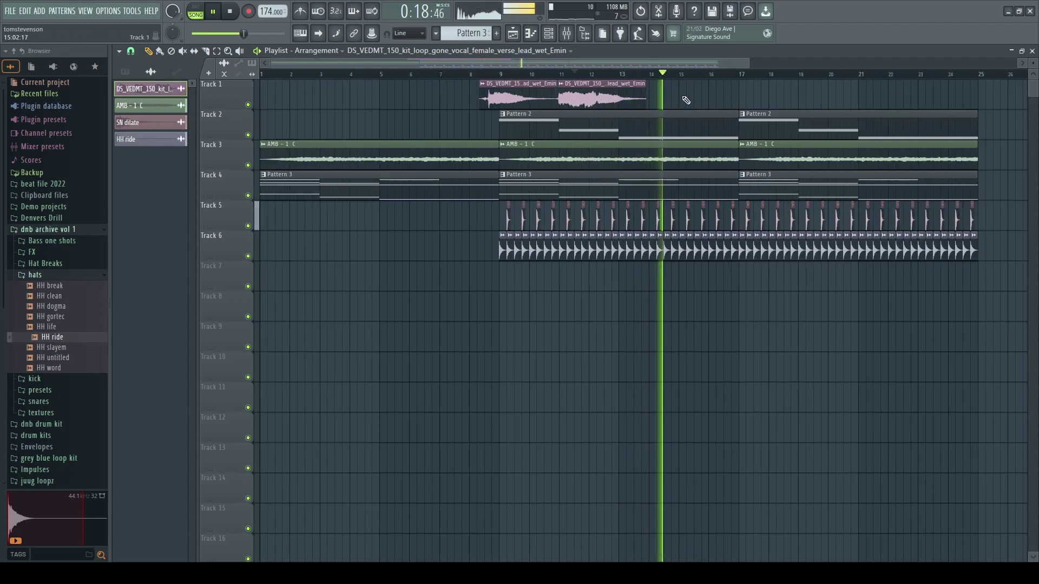
key(space)
scroll(625, 88, up, 2)
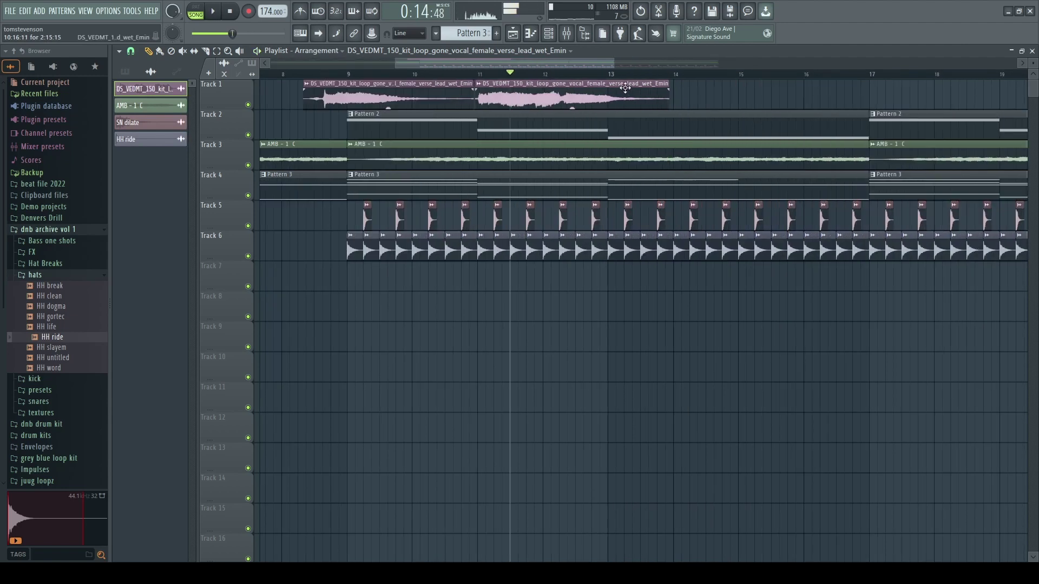
drag(709, 83, 925, 89)
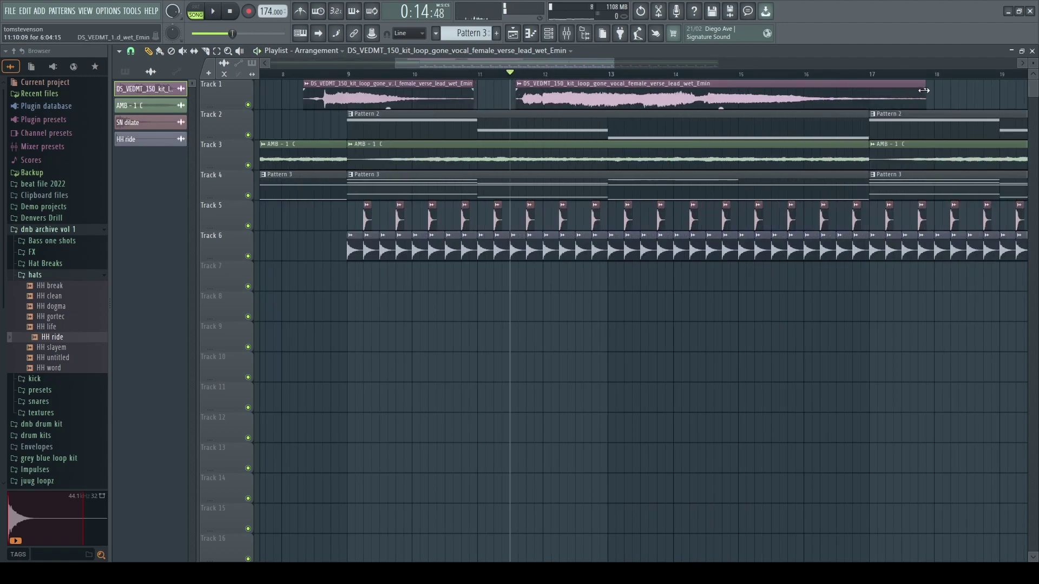
key(ctrl+z)
drag(702, 84, 988, 103)
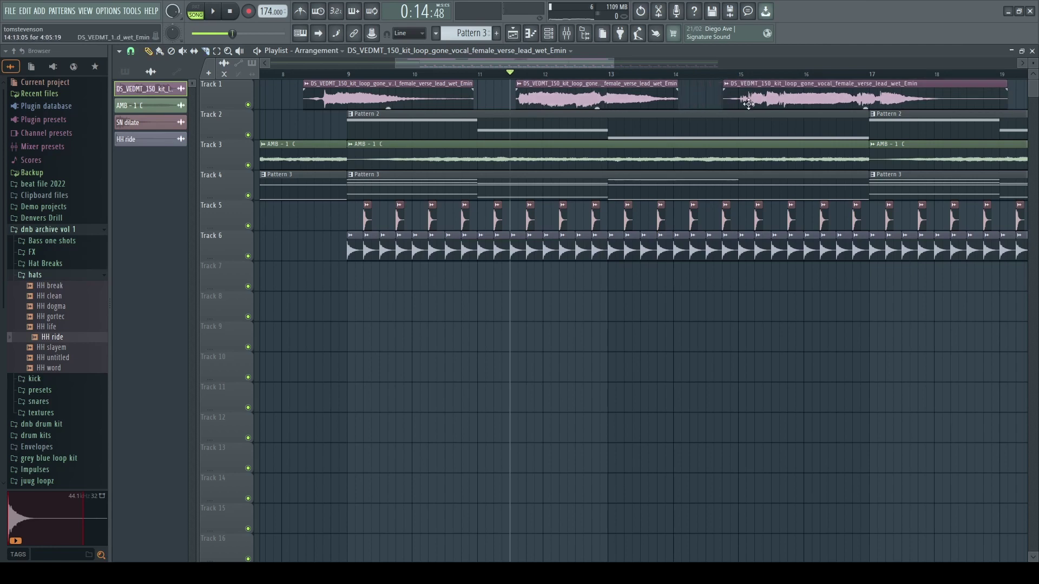
drag(749, 104, 721, 104)
Slice a one-bar tail off the third vocal phrase near the end of bar 16 and copy it to about bar 18.
key(space)
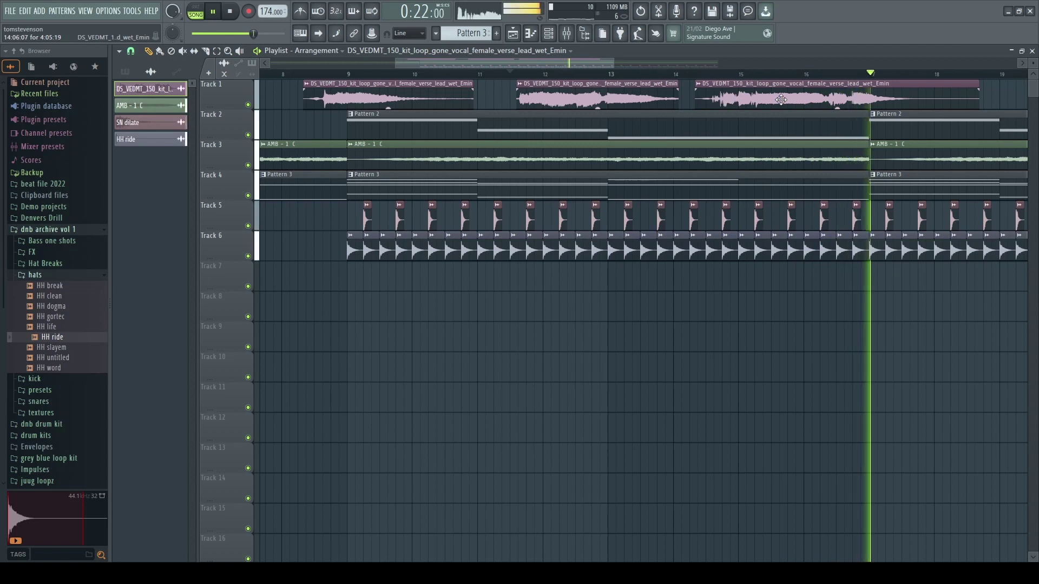
scroll(781, 99, down, 3)
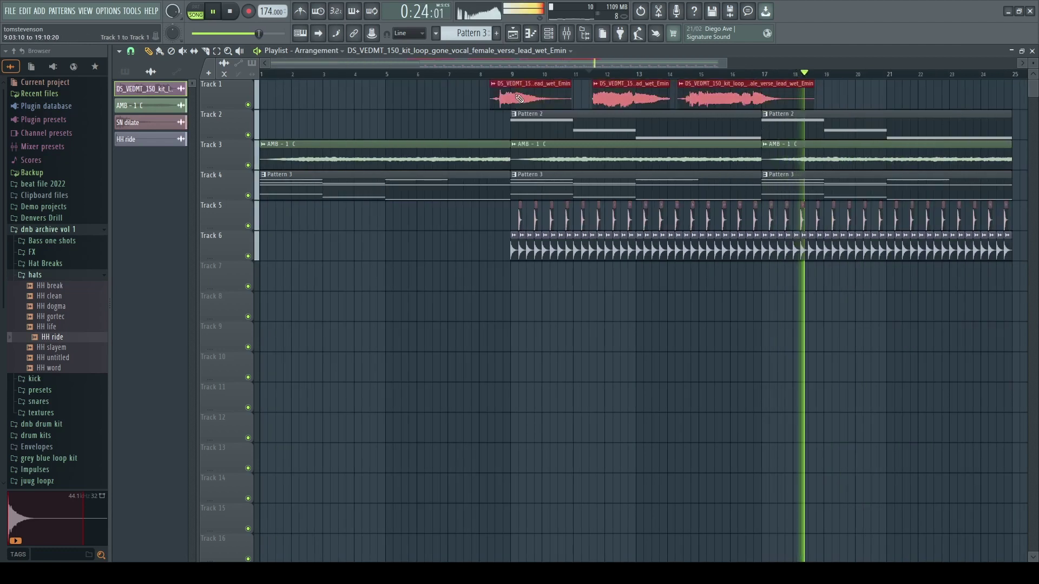
scroll(759, 105, up, 3)
key(space)
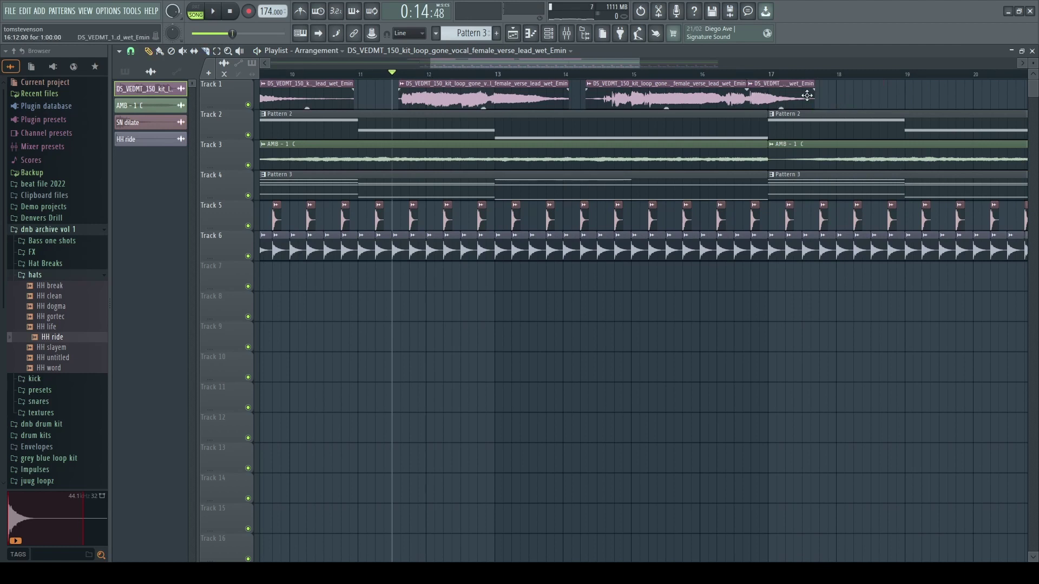
click(747, 74)
key(space)
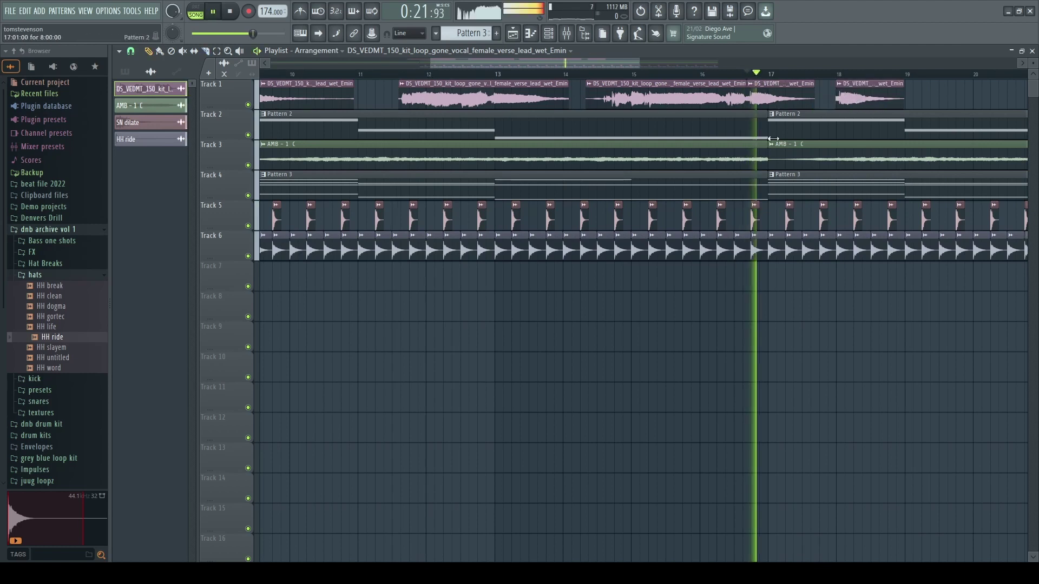
Move the copied vocal tail to about step 12 of bar 18 and place another copy two bars after it.
scroll(805, 139, down, 3)
scroll(828, 128, up, 4)
drag(804, 105, 871, 96)
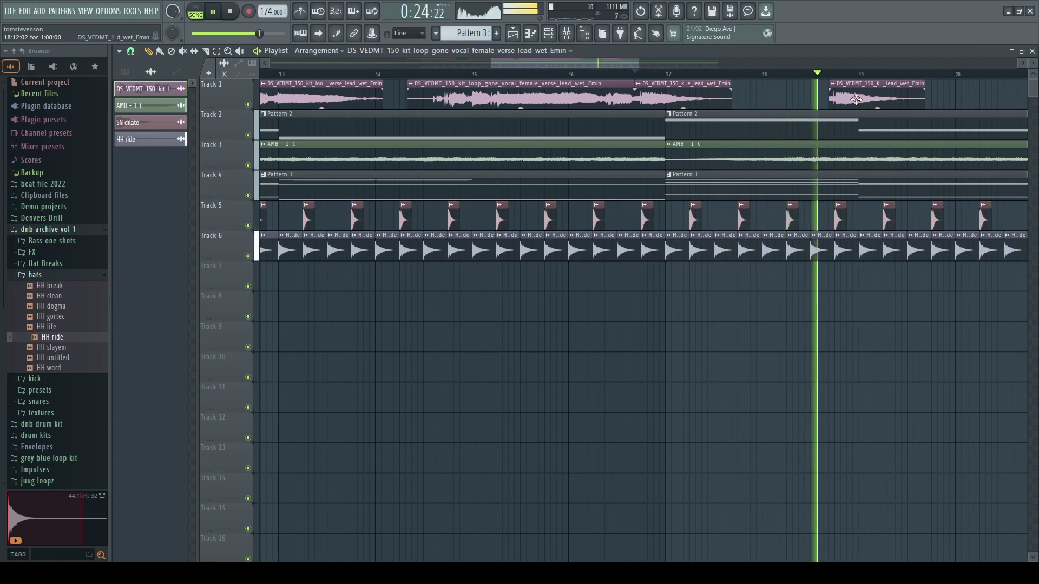
mouse_move(832, 105)
mouse_down()
mouse_move(954, 105)
mouse_move(916, 95)
mouse_up()
scroll(834, 104, down, 3)
scroll(920, 100, up, 2)
key(space)
key(space)
Duplicate the two repeated vocal tail clips on Track 1 to about step 12 of bars 22 and 24.
scroll(778, 108, down, 3)
drag(756, 104, 856, 102)
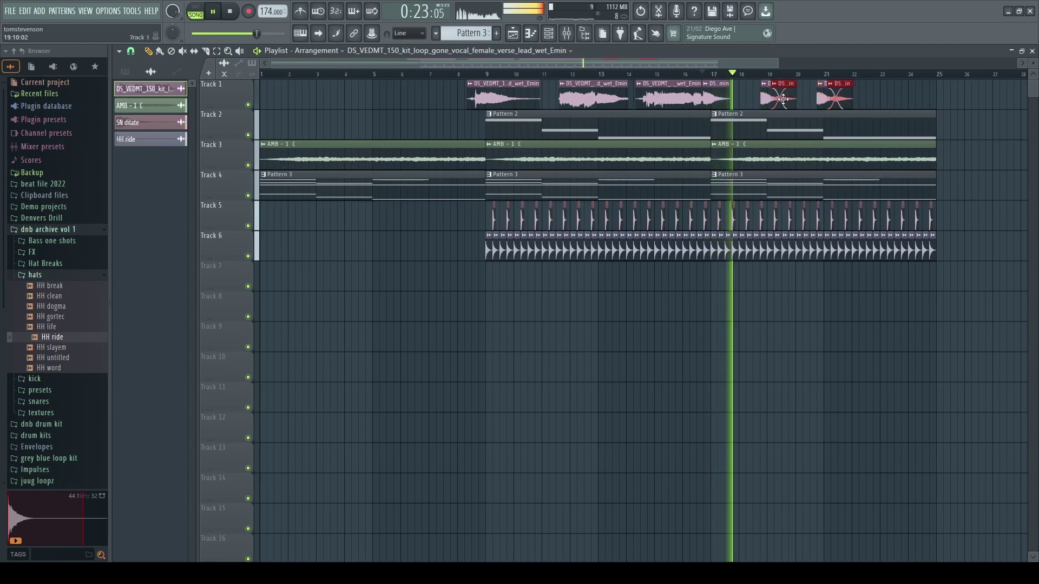
shift+drag(776, 98, 885, 101)
scroll(886, 108, up, 3)
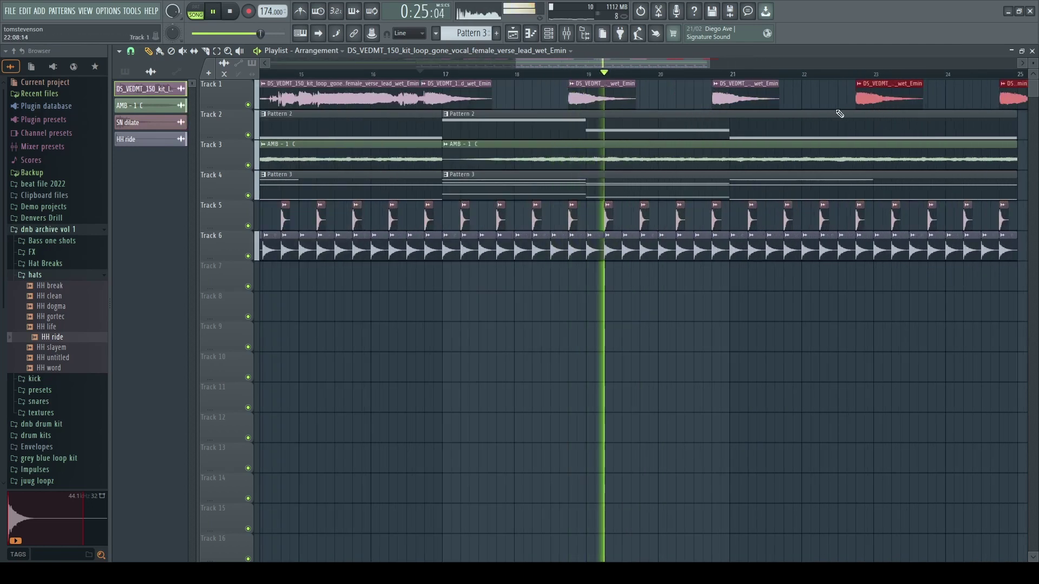
Delete the last repeated vocal tail on Track 1, starting around step 12 of bar 24.
scroll(836, 106, down, 3)
scroll(936, 116, up, 1)
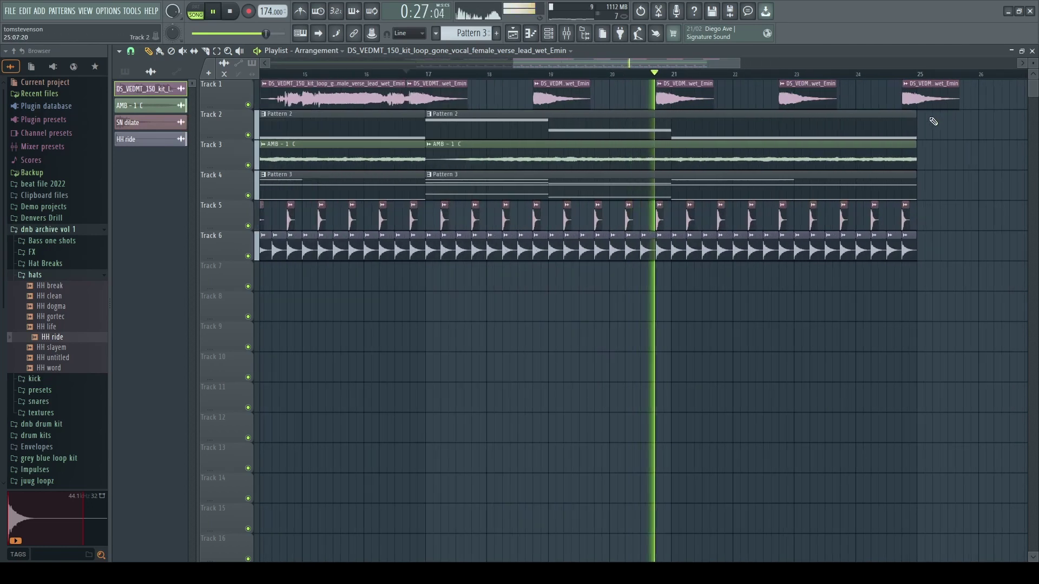
scroll(807, 140, down, 2)
scroll(817, 136, down, 1)
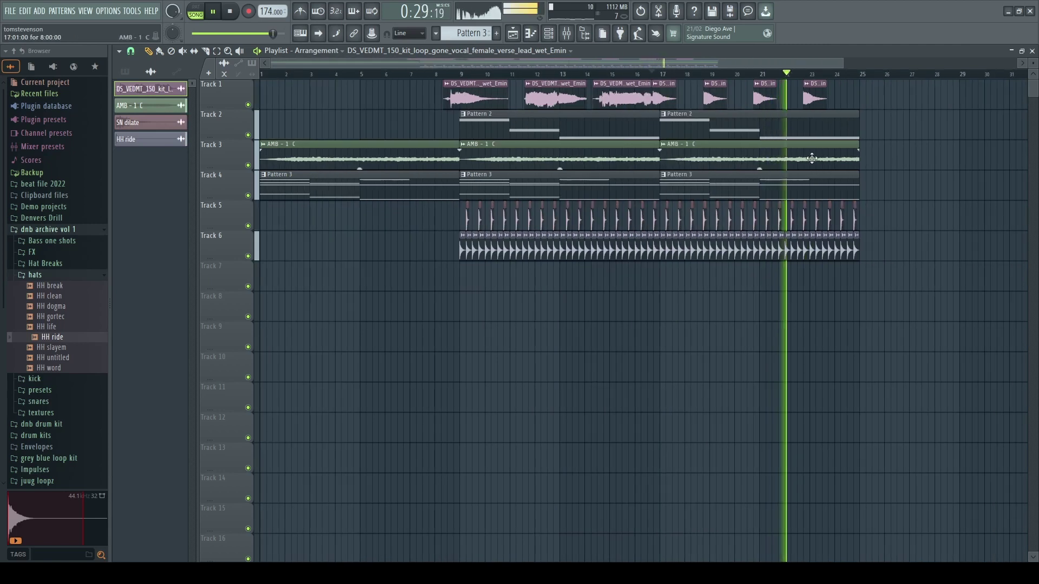
Extend the start of the last vocal clip on Track 1 back to about step 12 of bar 21, making it two bars long.
key(space)
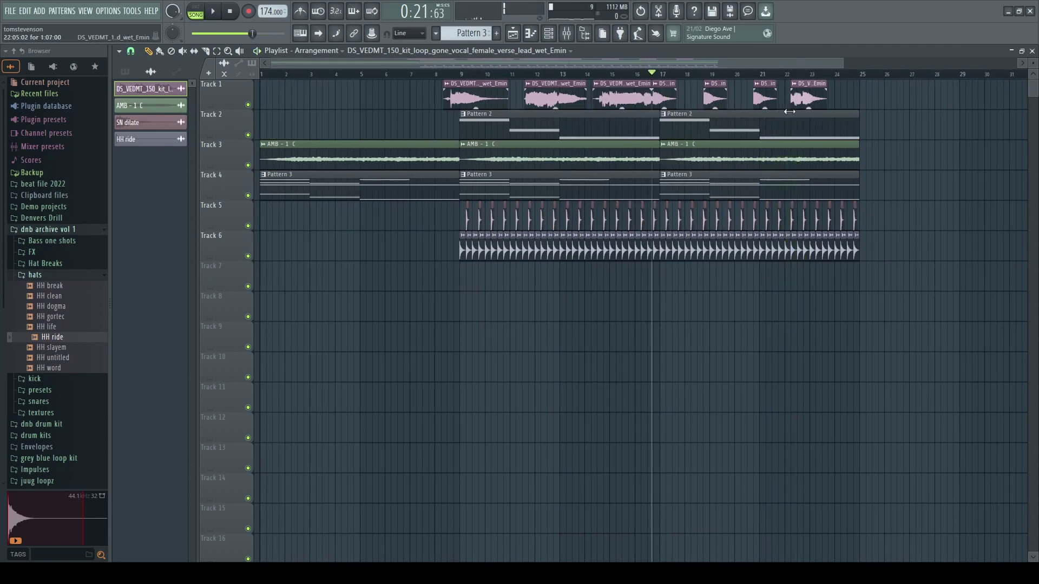
key(space)
click(774, 74)
scroll(779, 81, up, 1)
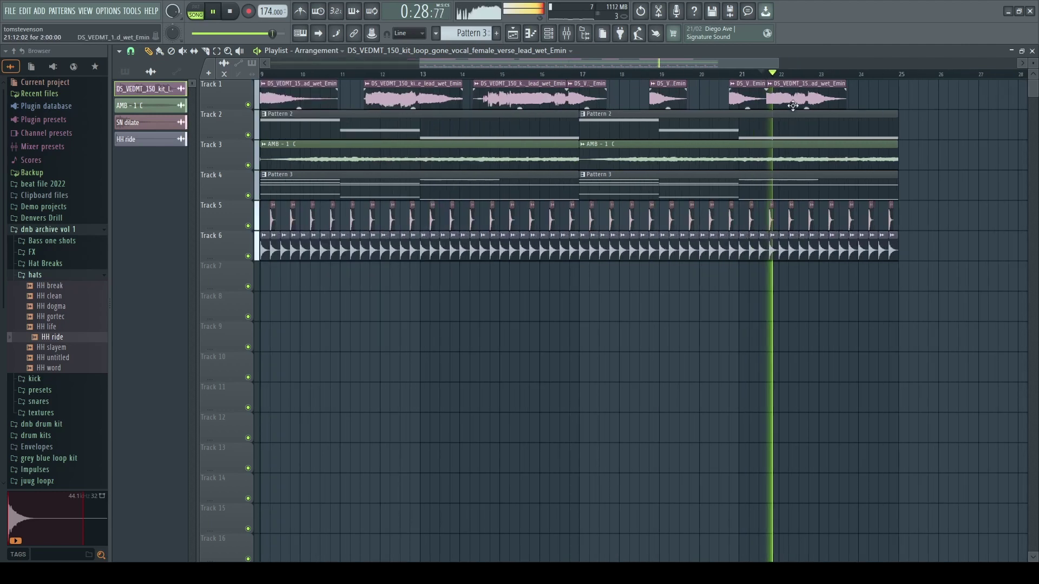
Add a short fade-in to the extended vocal clip and play the arrangement from about step 9 of bar 21.
drag(768, 90, 780, 91)
click(758, 74)
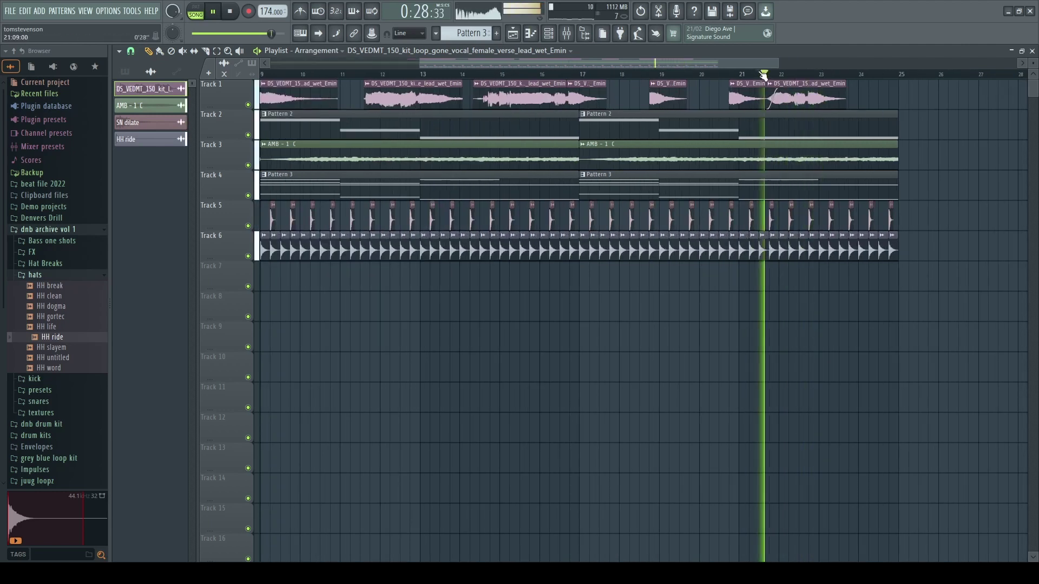
scroll(703, 163, down, 4)
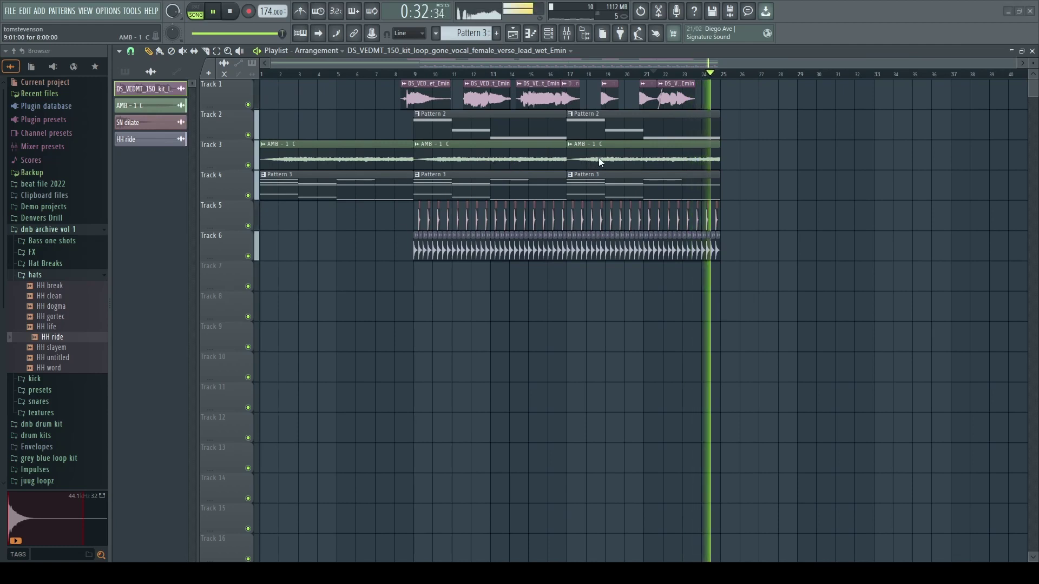
key(space)
Try placing the breath sample from the FX folder of dnb archive vol 1 on Track 7 near bar 9.
click(48, 285)
click(47, 264)
click(53, 252)
click(57, 275)
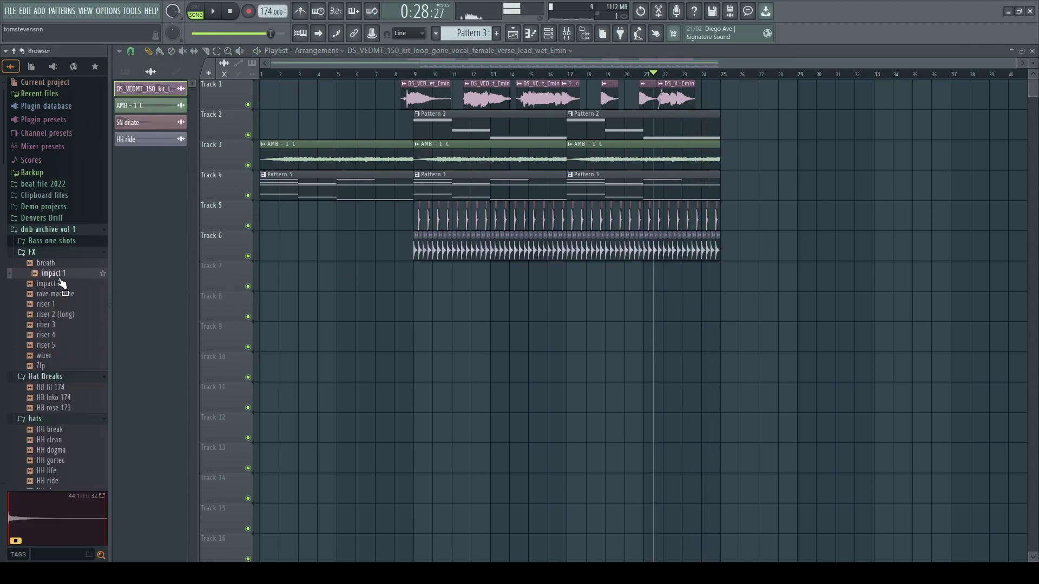
drag(377, 279, 434, 277)
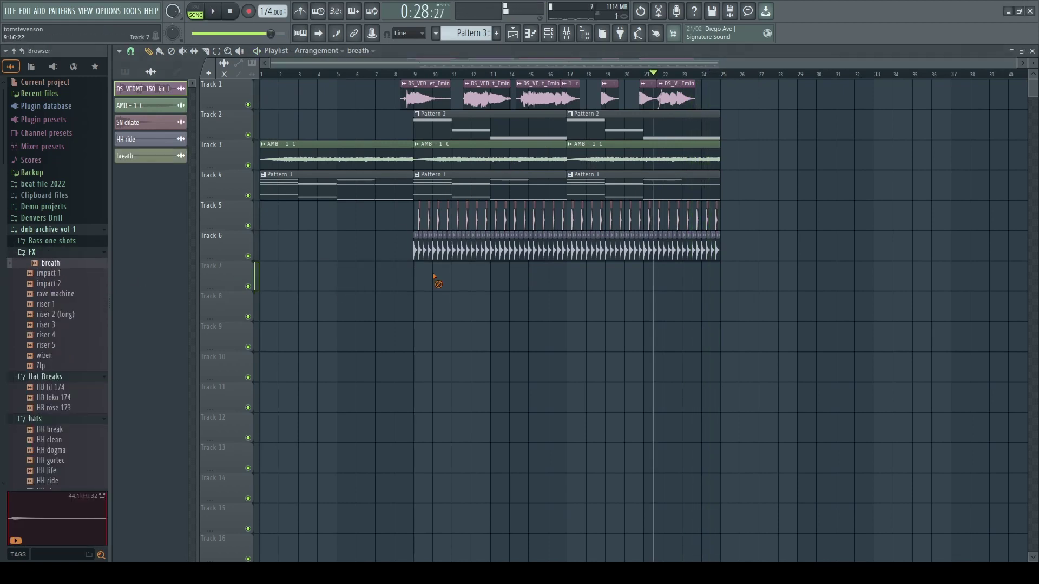
Browse the dnb drum kit sample packs and audition loops from MRO_TOP_LOOPS in the EST007 drum pack.
click(37, 253)
click(43, 241)
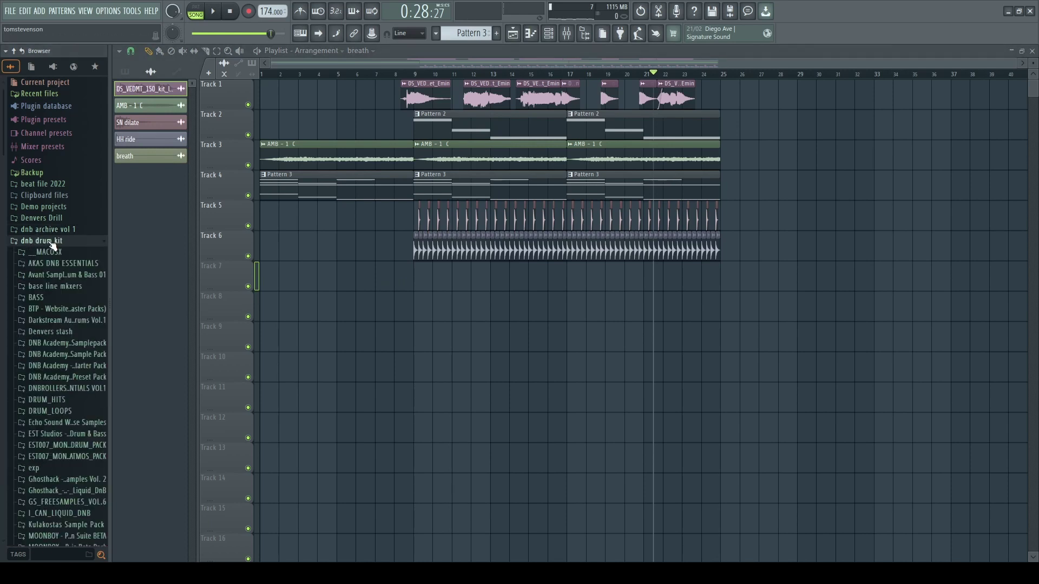
scroll(75, 335, down, 4)
scroll(68, 388, down, 2)
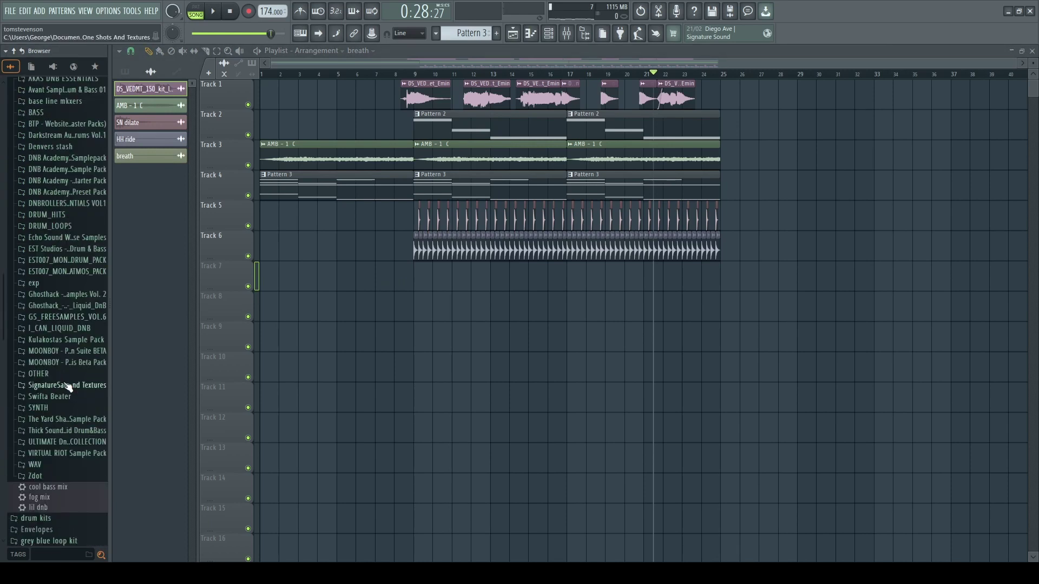
click(70, 361)
click(73, 354)
click(74, 352)
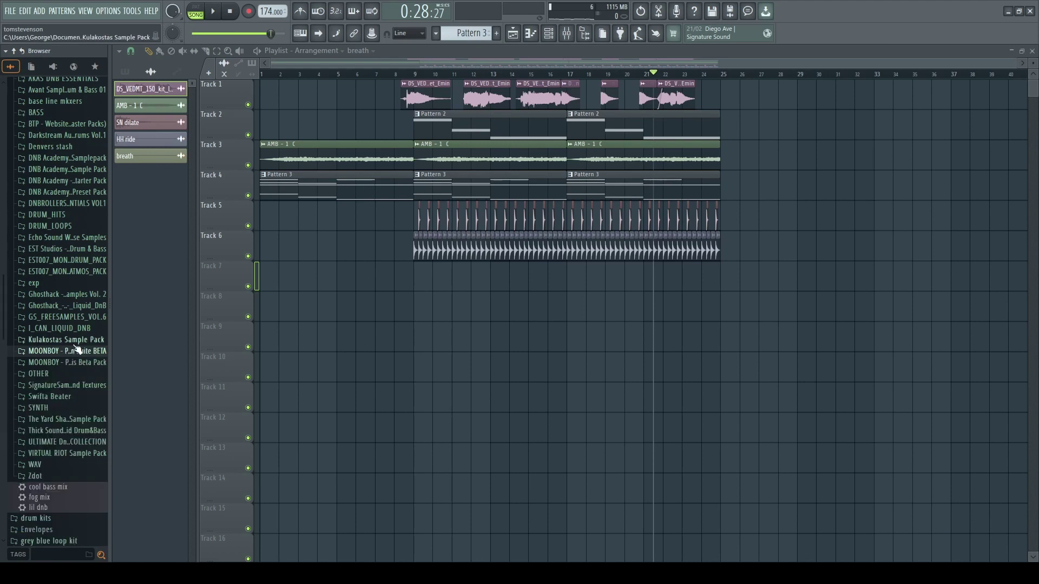
click(85, 261)
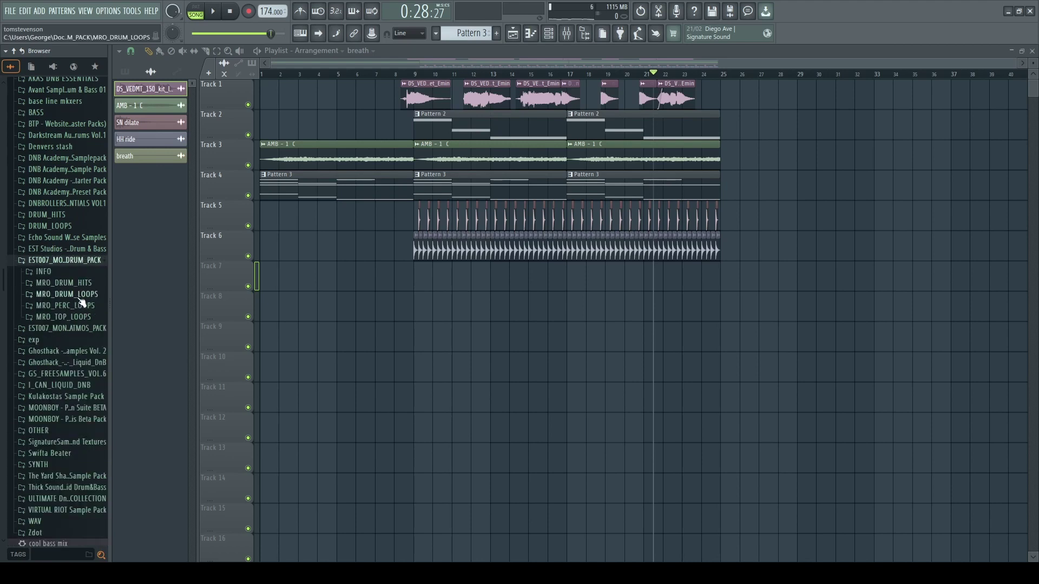
click(63, 317)
click(65, 340)
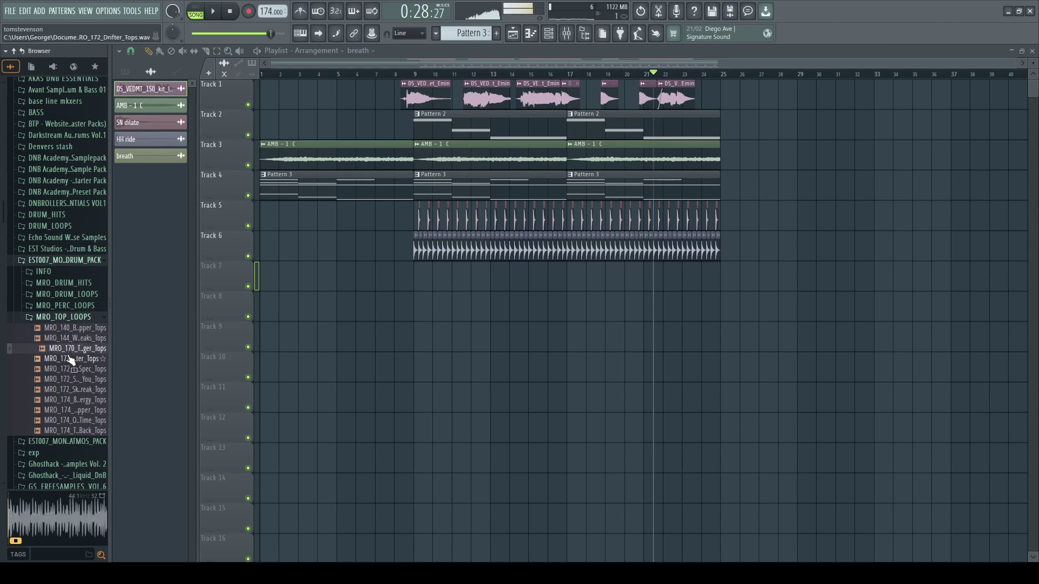
click(72, 370)
click(63, 317)
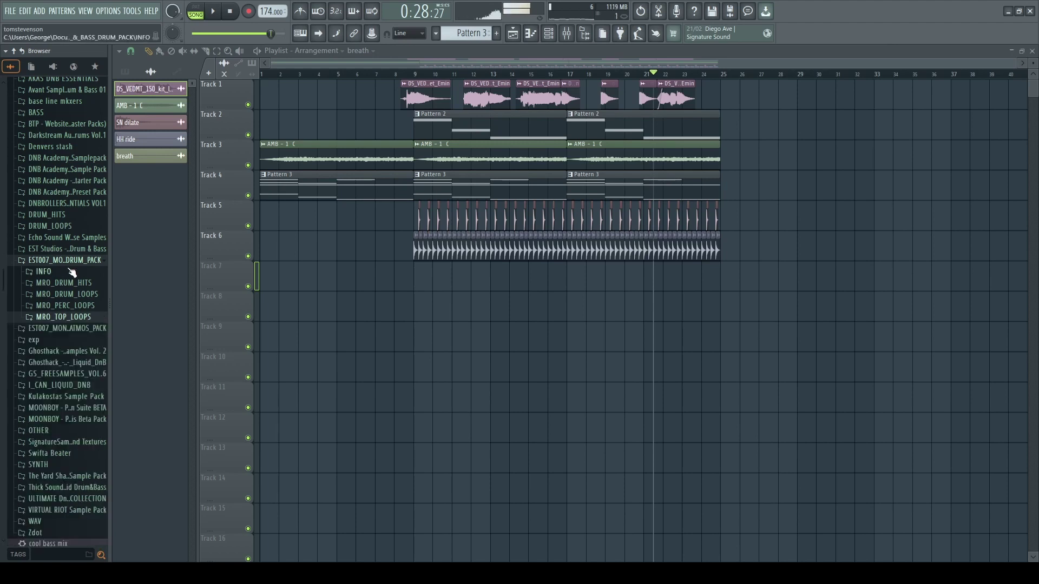
click(68, 260)
Audition the drum loops in the liquid top loops folder of Denvers stash, including MRO_174_Hotty_Tops.
click(71, 270)
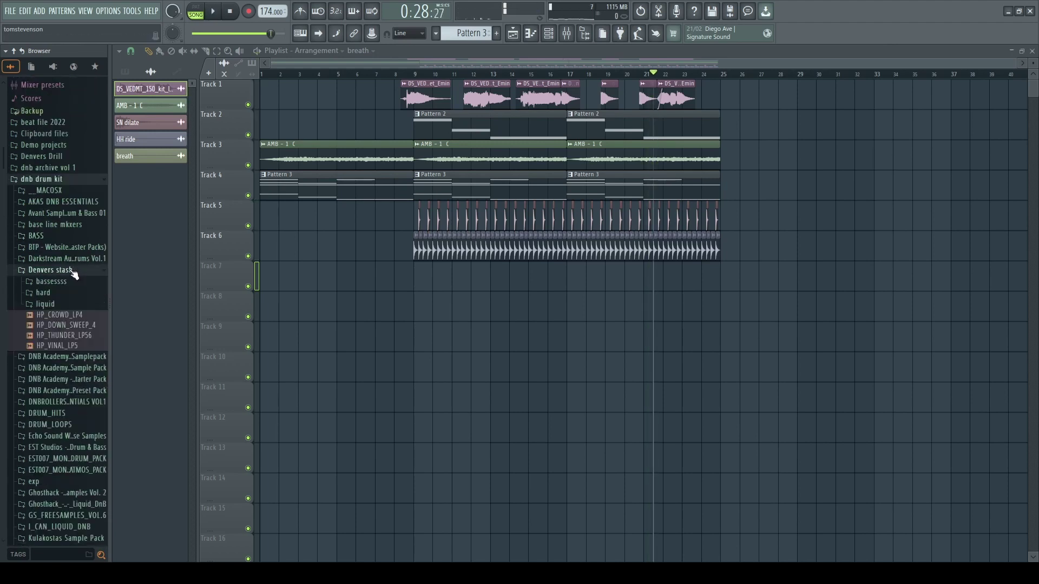
click(46, 305)
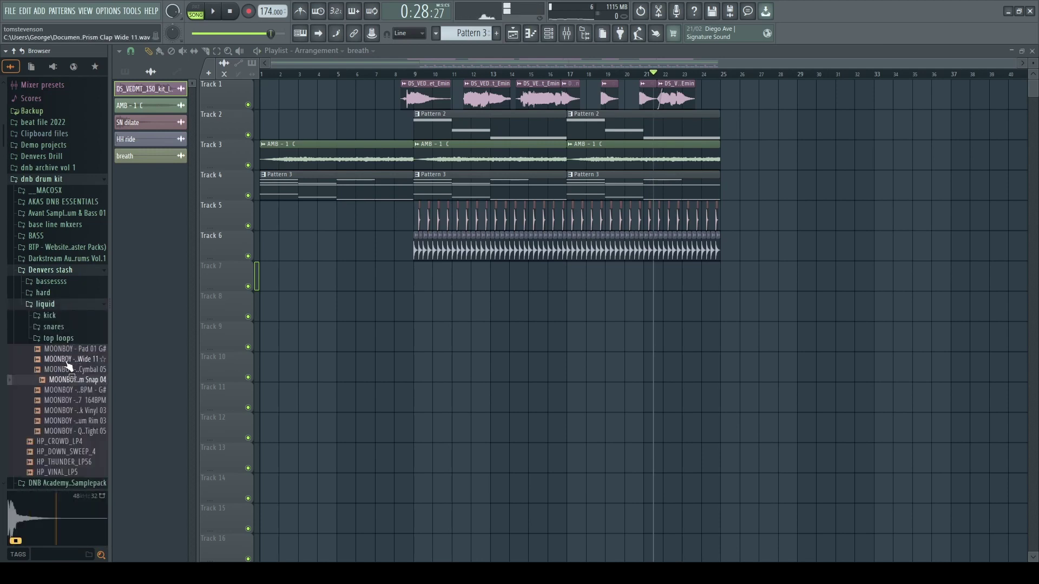
click(64, 338)
click(51, 369)
scroll(57, 364, down, 2)
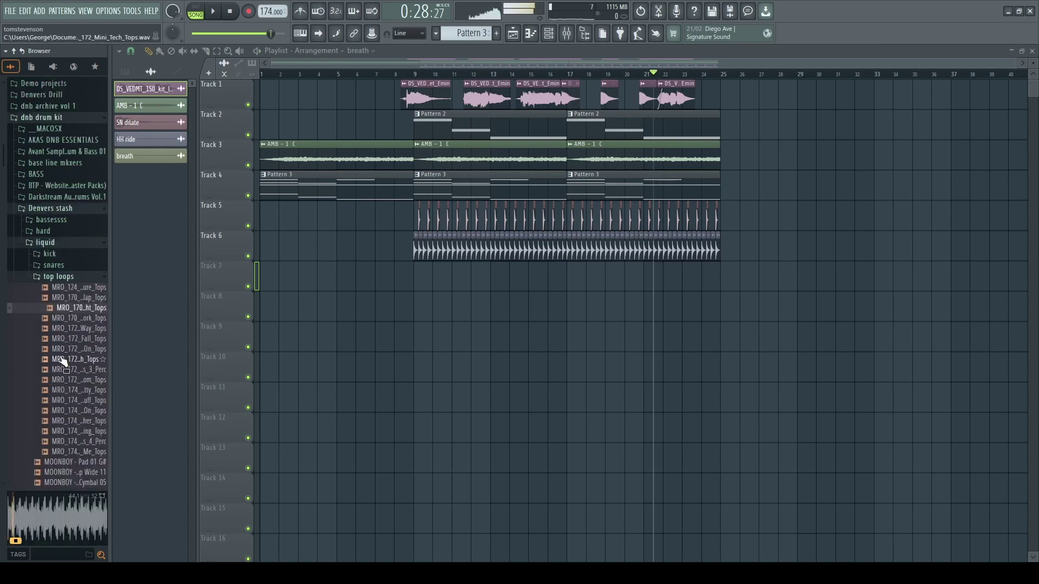
click(67, 321)
click(69, 328)
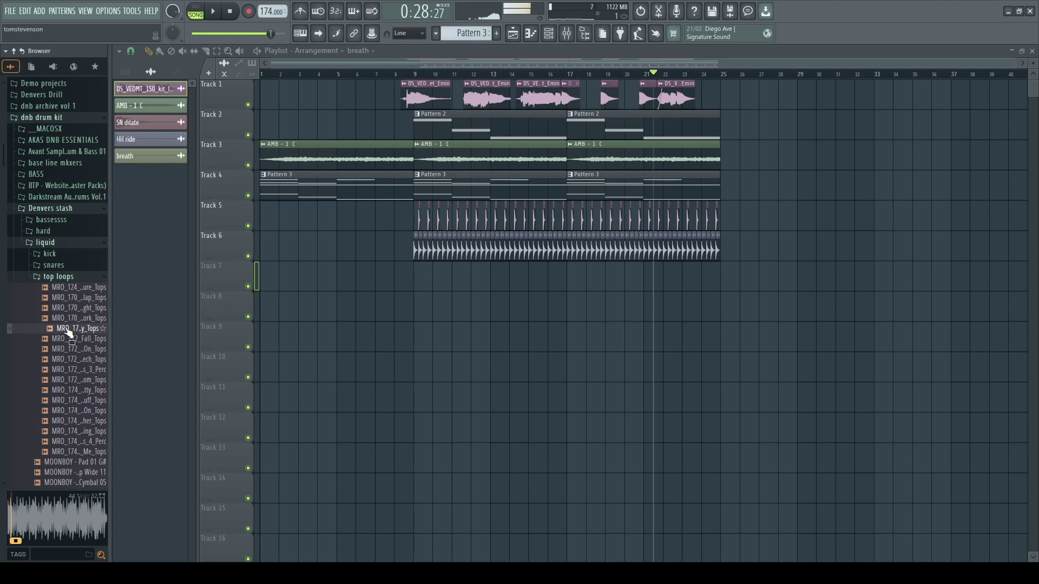
click(69, 340)
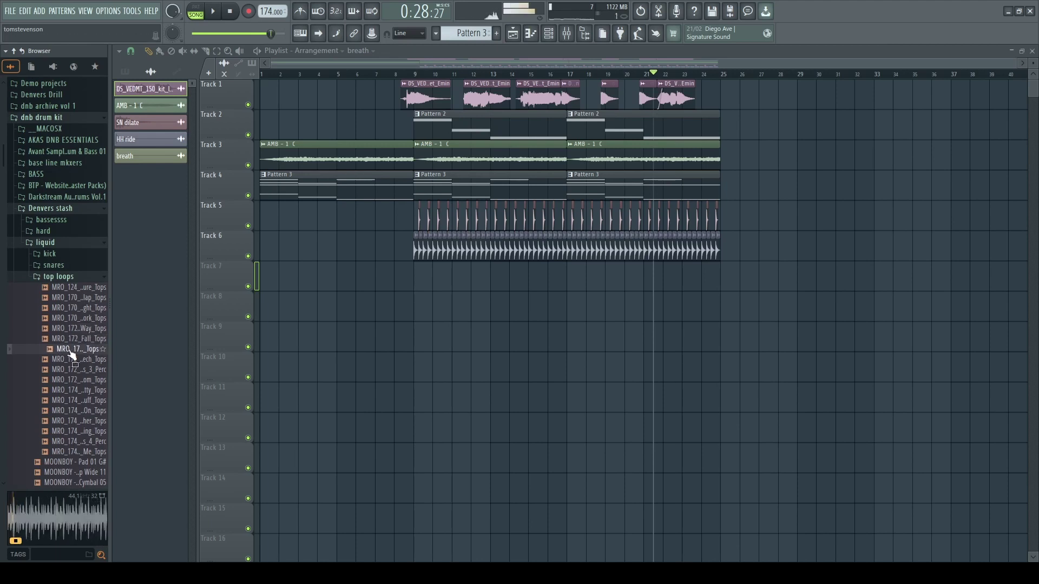
click(70, 360)
click(69, 372)
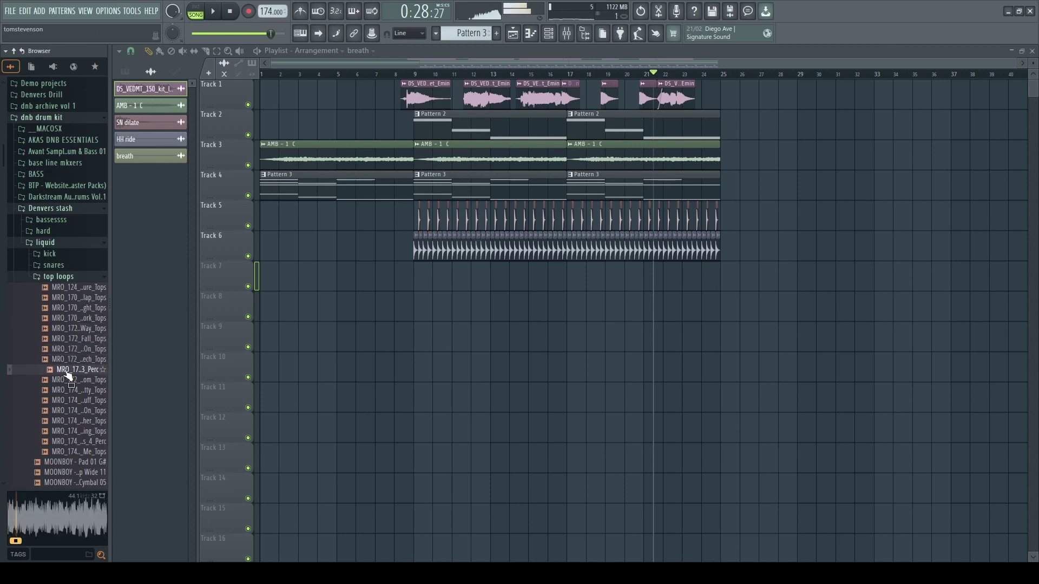
click(67, 382)
click(64, 391)
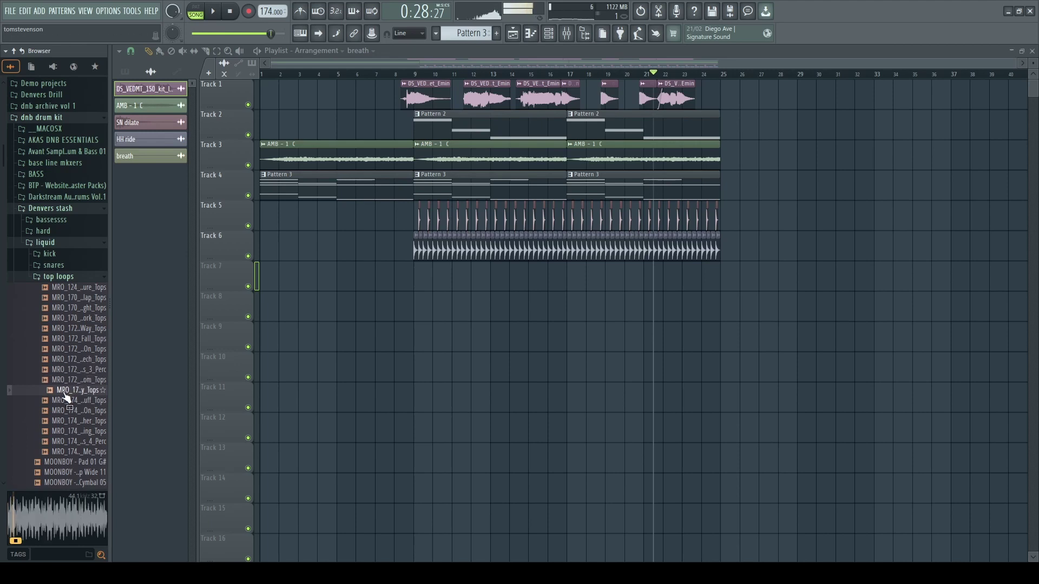
Place the MRO_174_Hotty_Tops loop on Track 7, aligned to span bar 9 up to the start of bar 17.
drag(65, 397, 459, 281)
scroll(441, 282, up, 6)
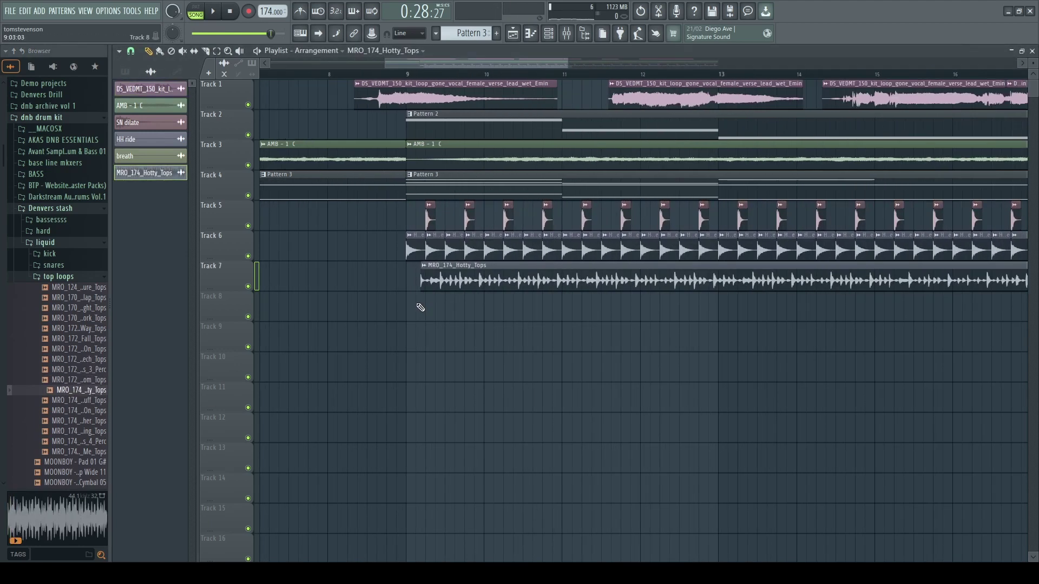
scroll(719, 312, down, 7)
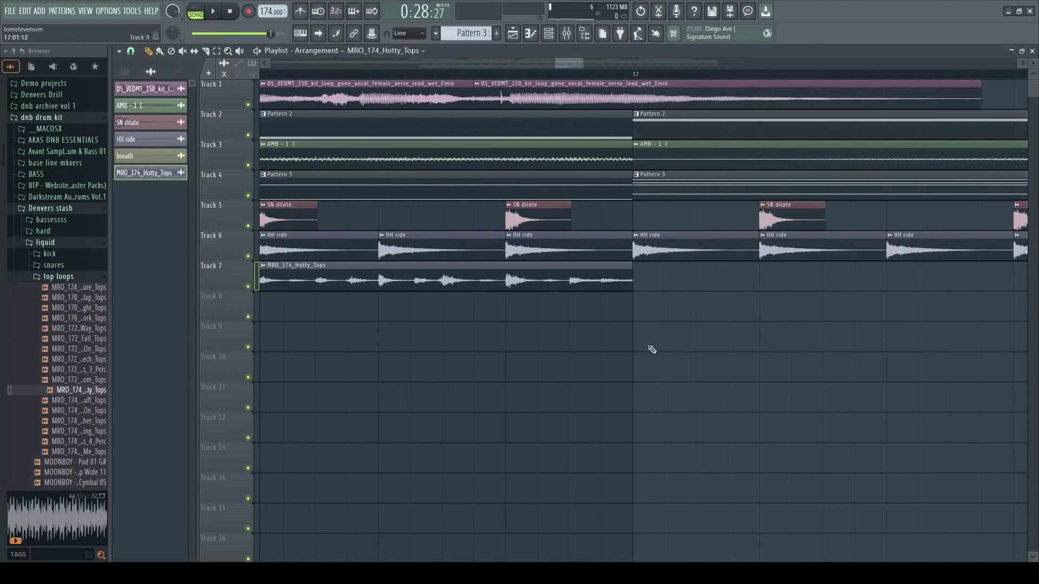
scroll(325, 249, up, 5)
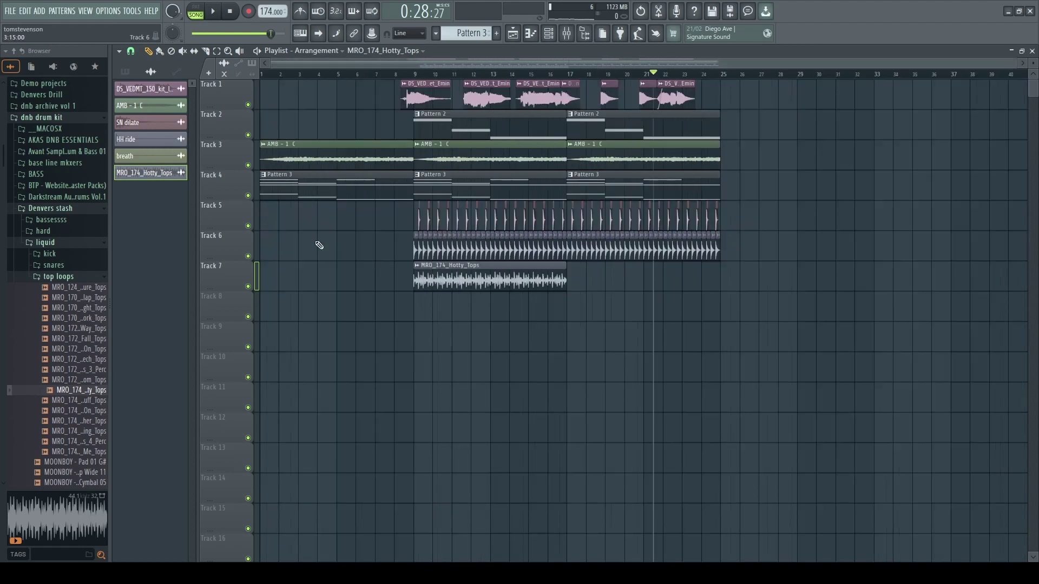
Route the SN dilate snare clip from the master to its own mixer insert.
double_click(392, 219)
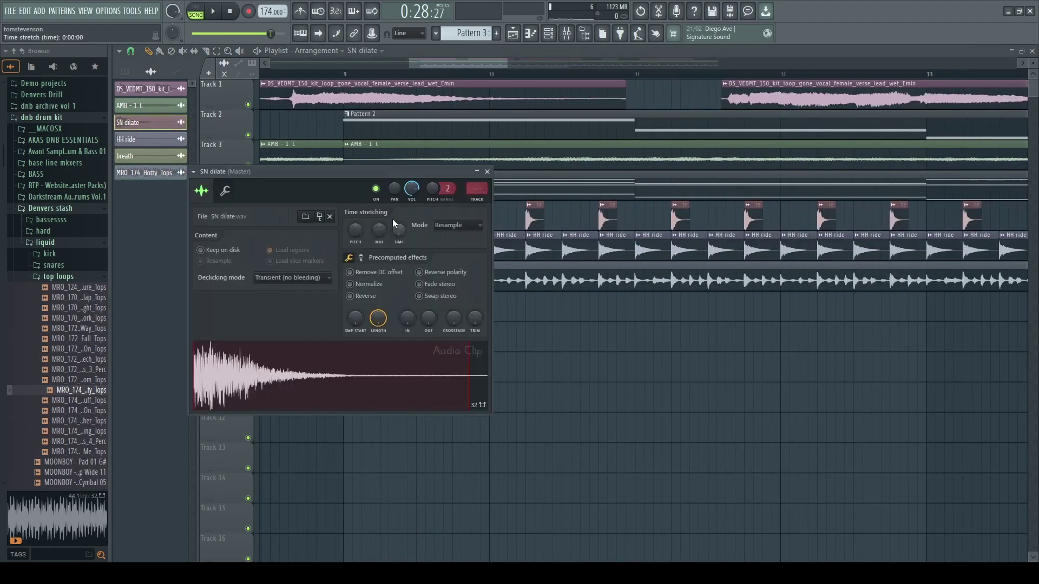
click(570, 37)
click(466, 270)
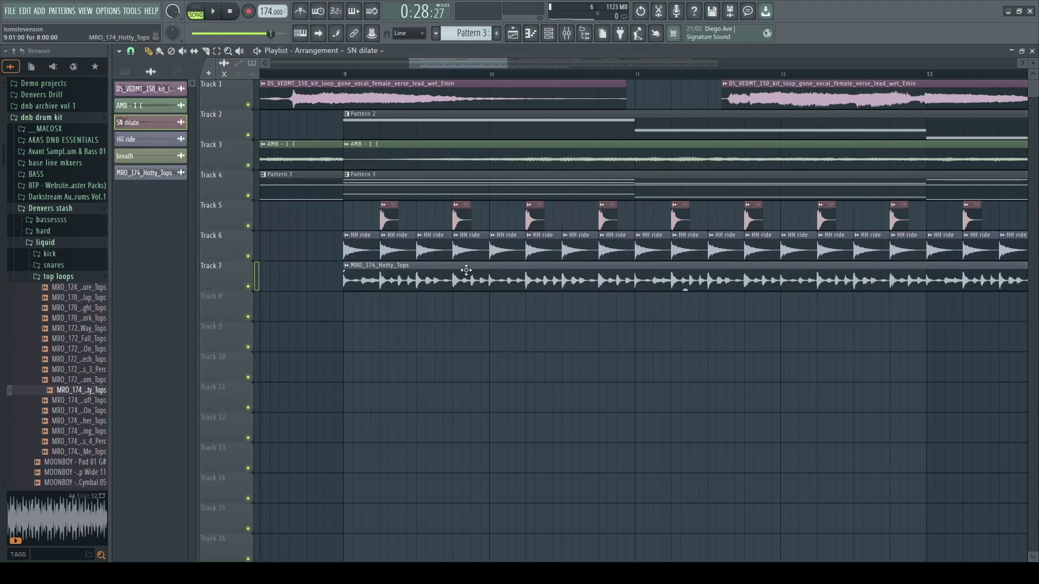
double_click(400, 226)
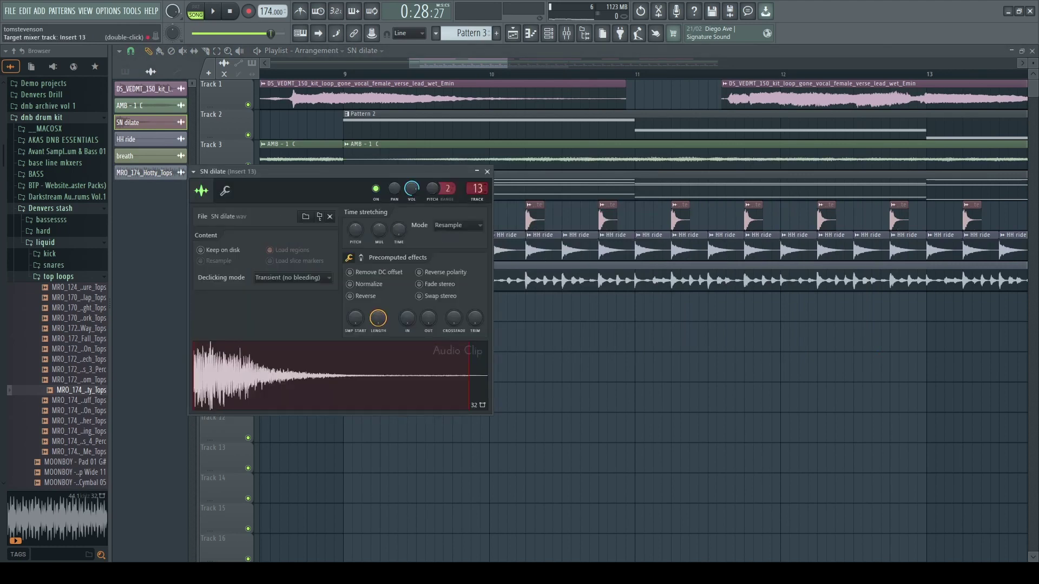
key(Escape)
Route HH ride to mixer Insert 15 and the MRO_174_Hotty_Tops loop to Insert 16.
scroll(363, 244, up, 3)
double_click(370, 238)
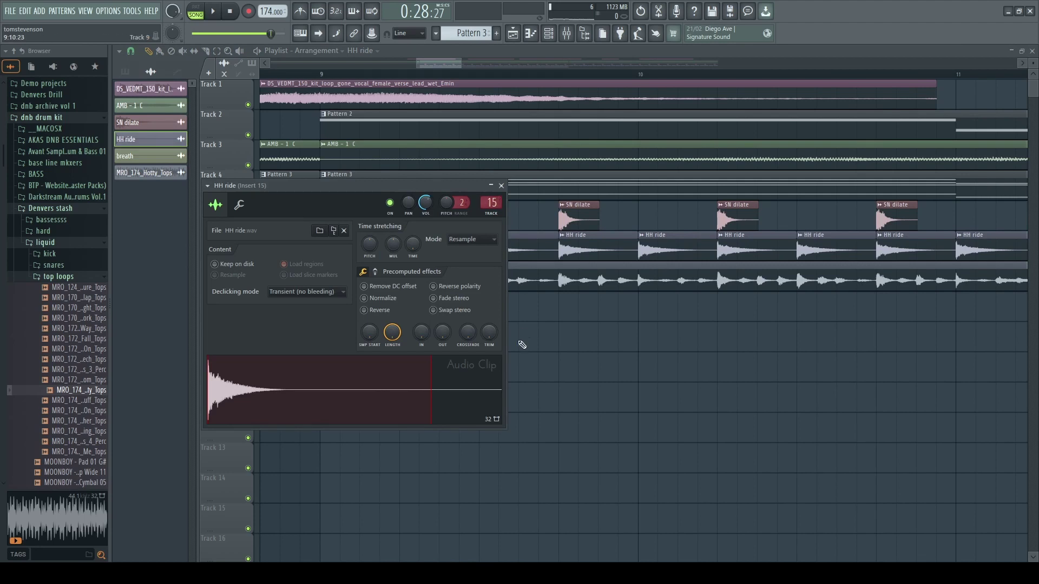
double_click(529, 278)
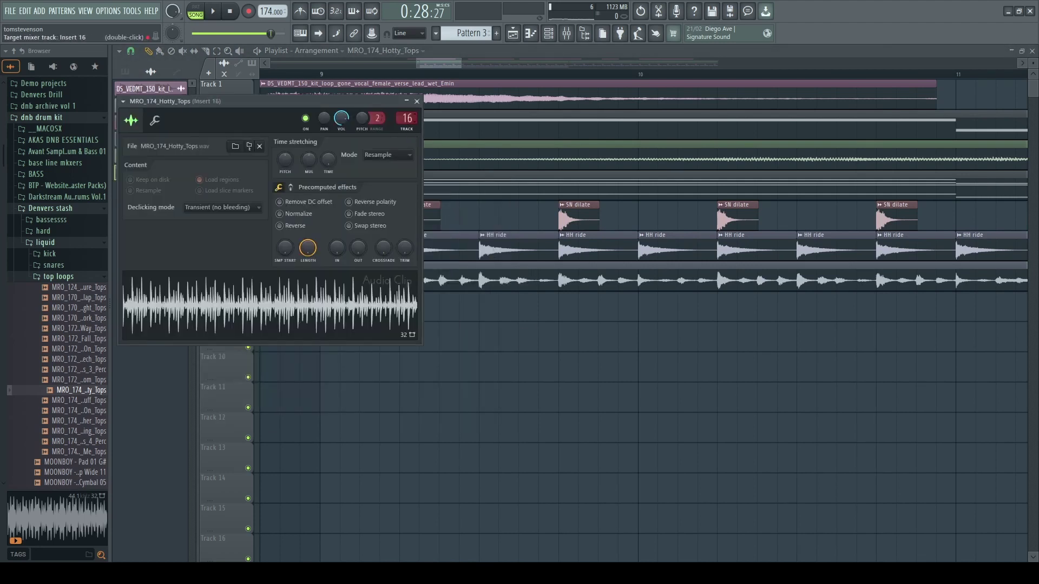
key(Escape)
scroll(485, 350, down, 3)
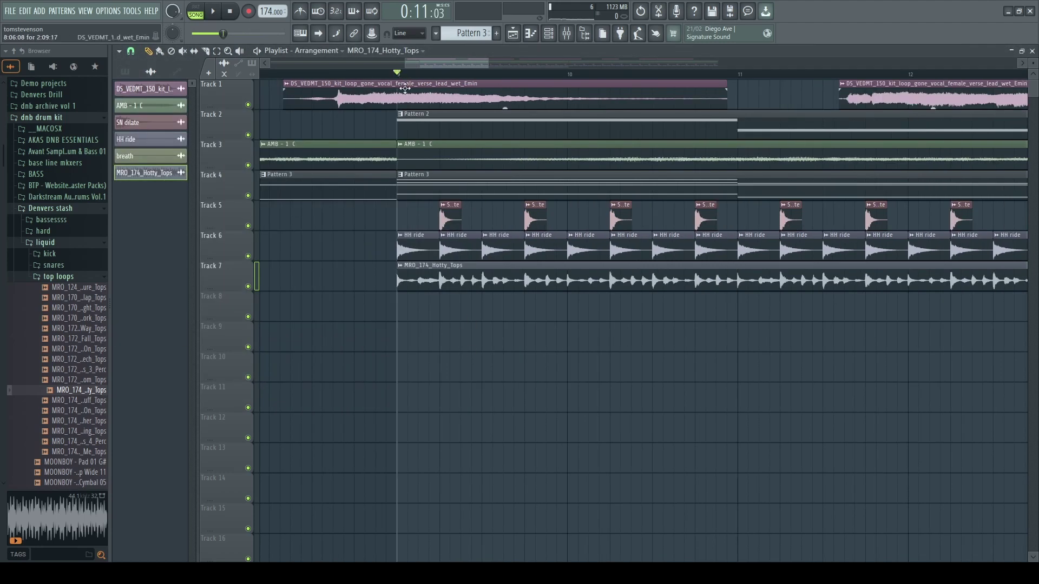
Play the arrangement from bar 9 and slightly lower the Insert 16 volume in the mixer.
click(574, 33)
key(space)
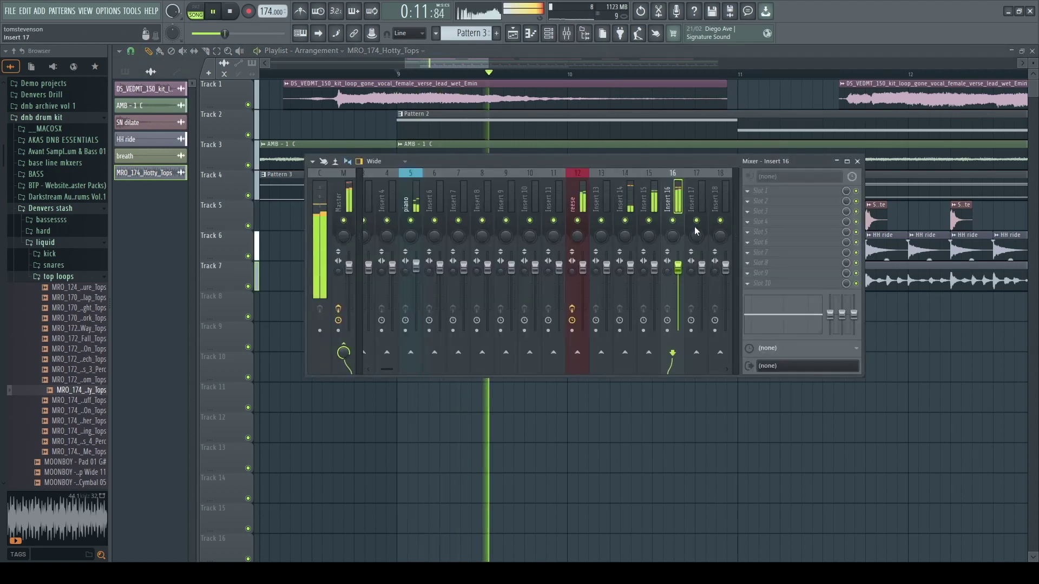
drag(678, 267, 679, 278)
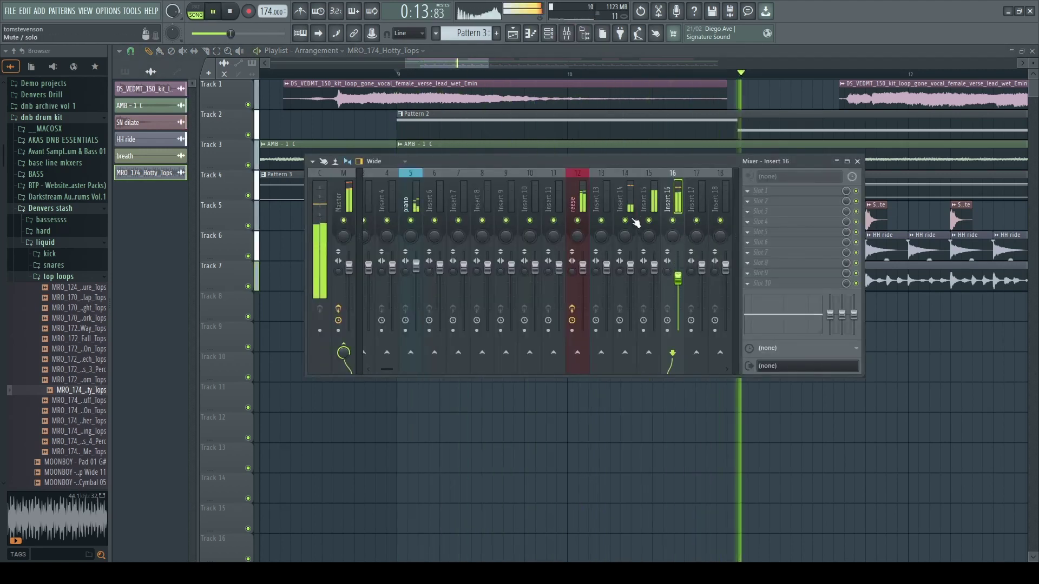
Stop playback, select mixer inserts 14 through 16, and close the mixer.
click(628, 206)
click(664, 232)
key(space)
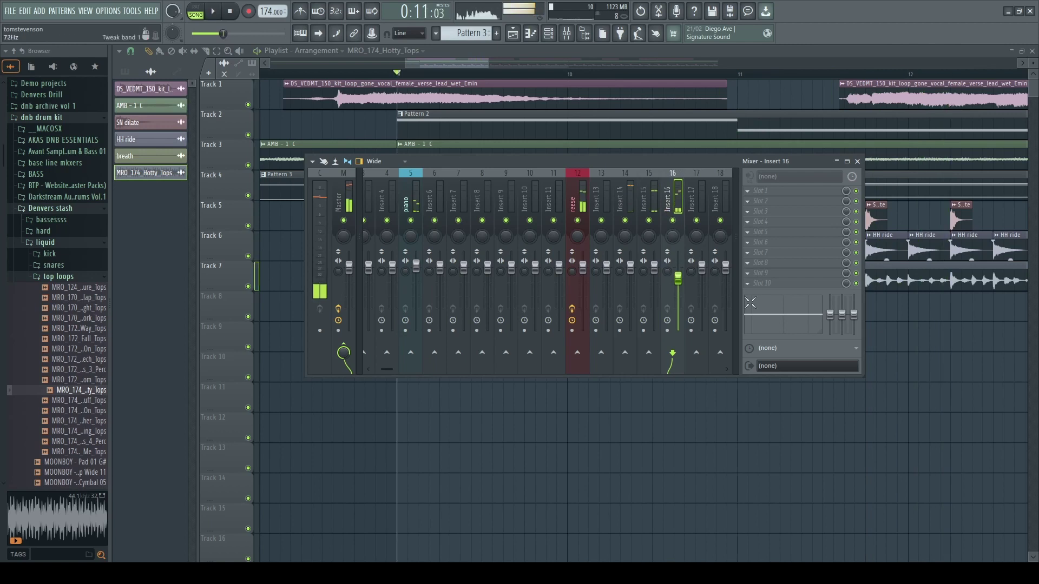
click(633, 205)
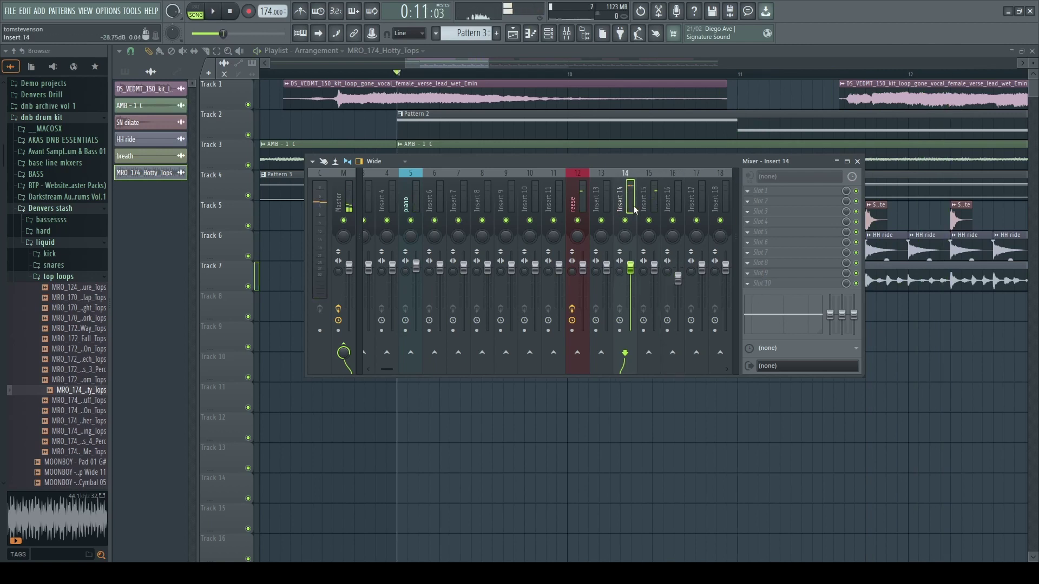
shift+click(672, 204)
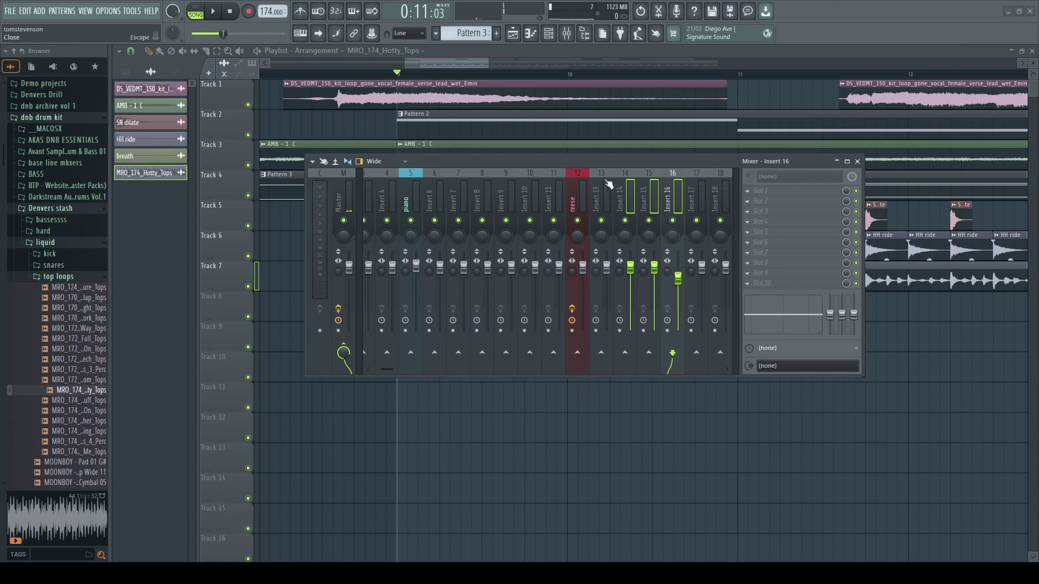
key(F9)
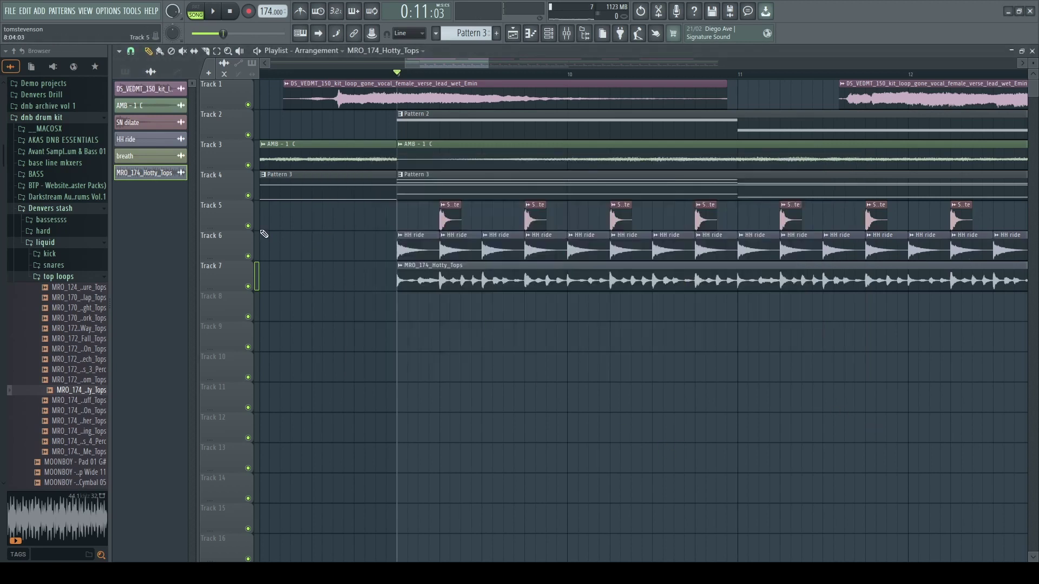
Solo the snare on Track 5, enable the ride on Track 6 alongside it, and play them together.
right_click(248, 226)
key(space)
key(space)
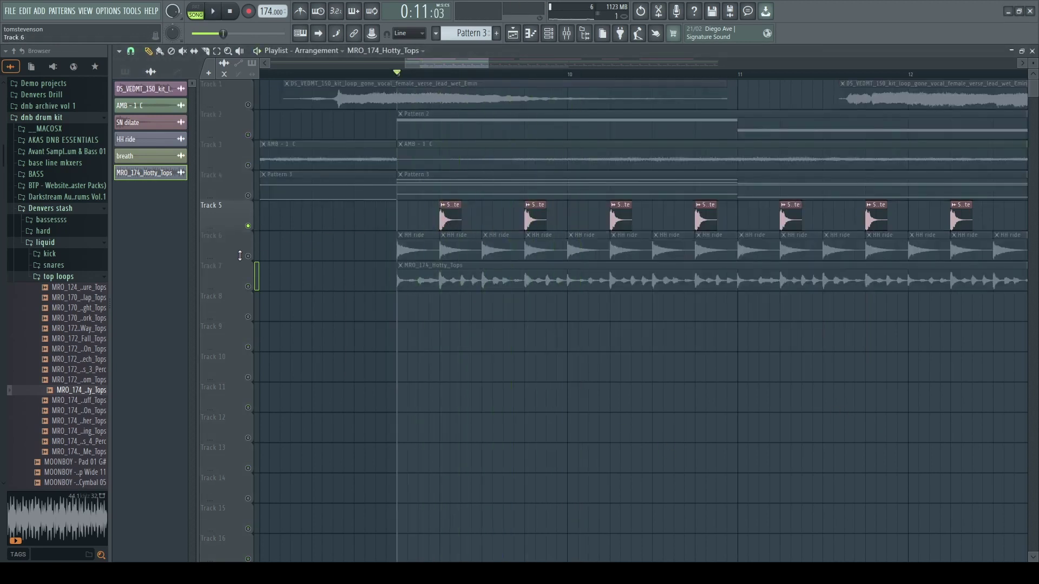
click(248, 256)
key(space)
key(space)
Set the HH ride clip's channel volume to about 44% and bring all tracks back into playback.
double_click(427, 254)
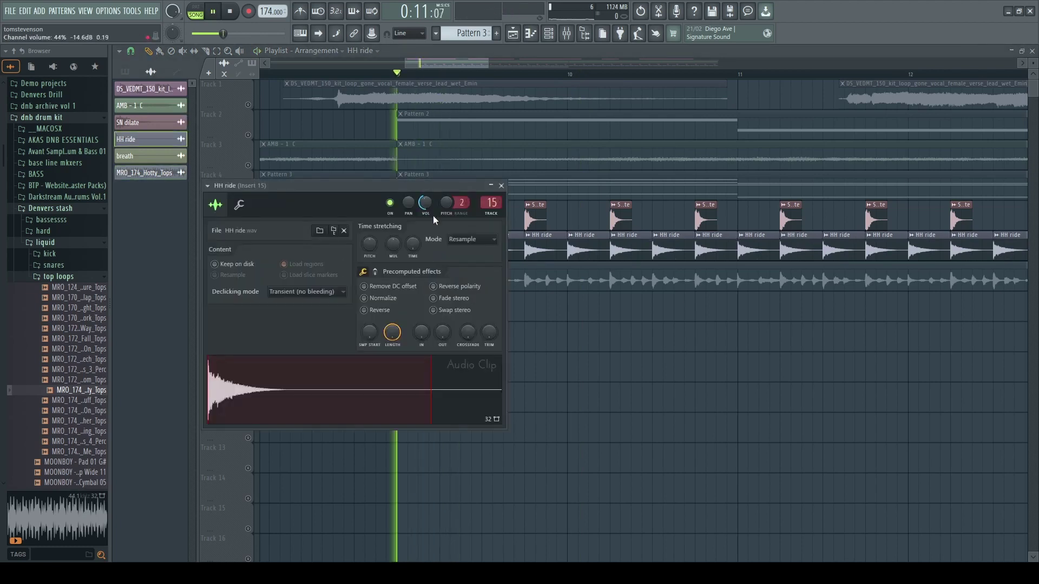
click(501, 186)
key(space)
right_click(248, 286)
key(space)
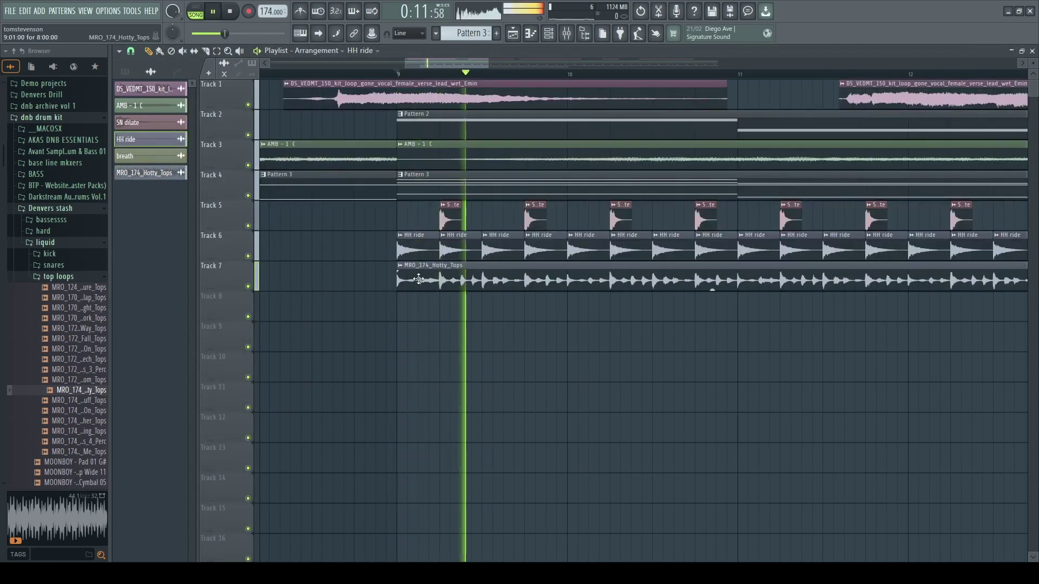
double_click(418, 279)
click(413, 101)
Duplicate the MRO_174_Hotty_Tops loop on Track 7 so the copy spans bar 17 to bar 25.
ctrl+scroll(418, 346, down, 3)
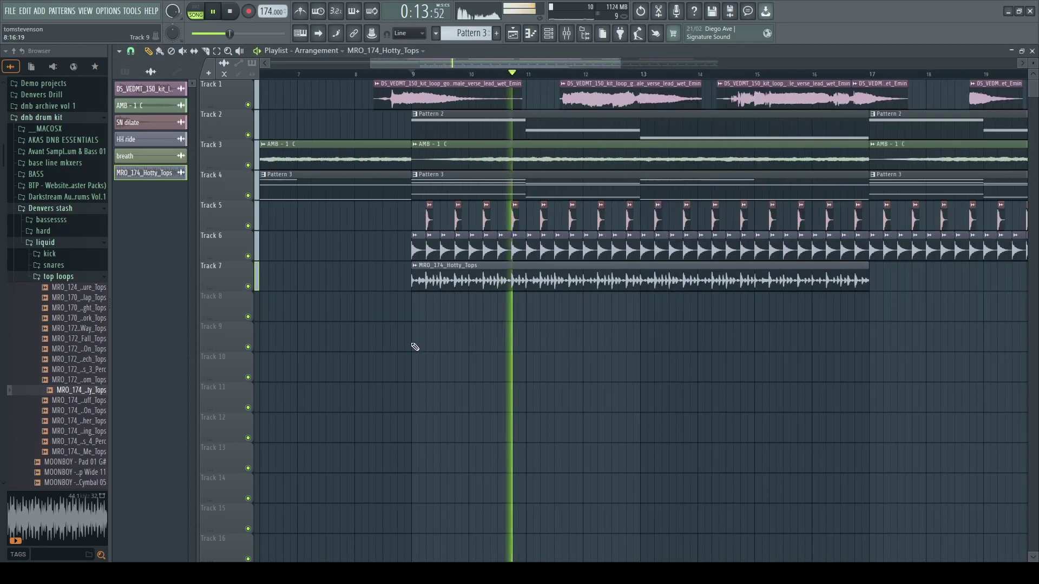
ctrl+scroll(412, 344, down, 3)
ctrl+drag(600, 273, 410, 301)
key(ctrl+b)
key(ctrl+d)
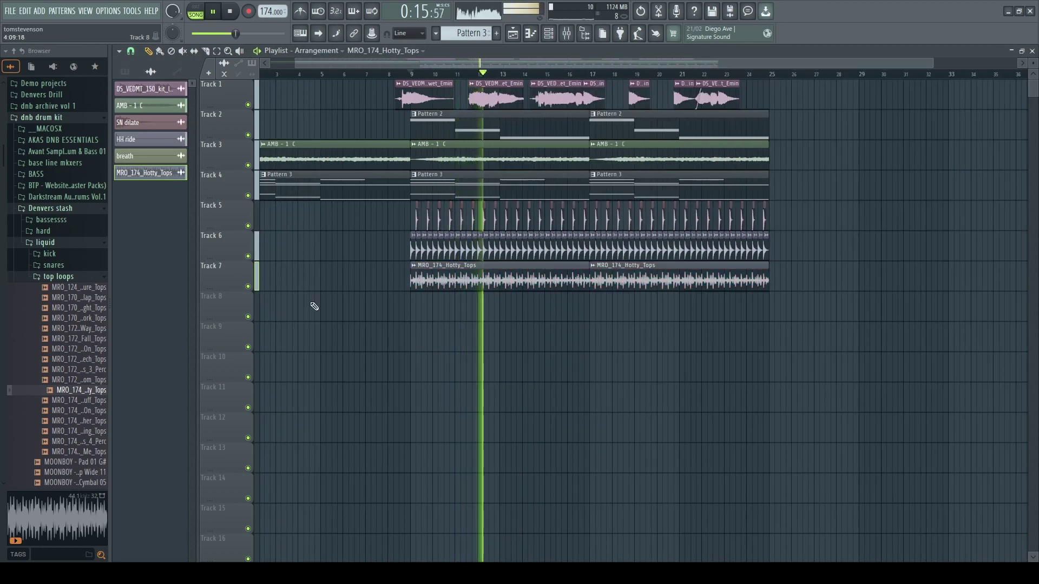
Slice the top loop midway through bar 12, repeat the half-beat slice up to bar 13, and delete the remainder before bar 17.
scroll(475, 326, up, 6)
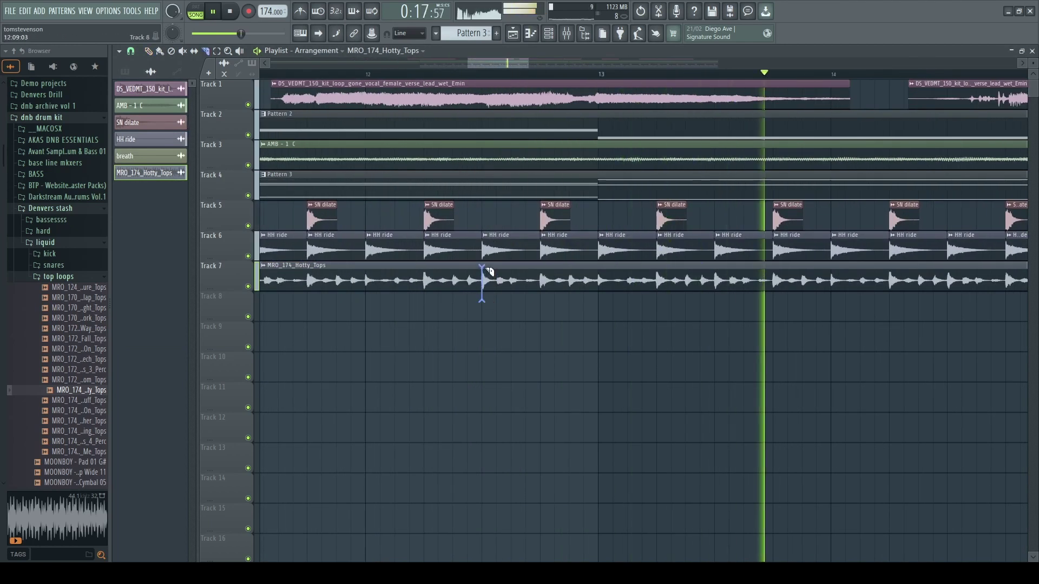
drag(487, 270, 511, 279)
key(space)
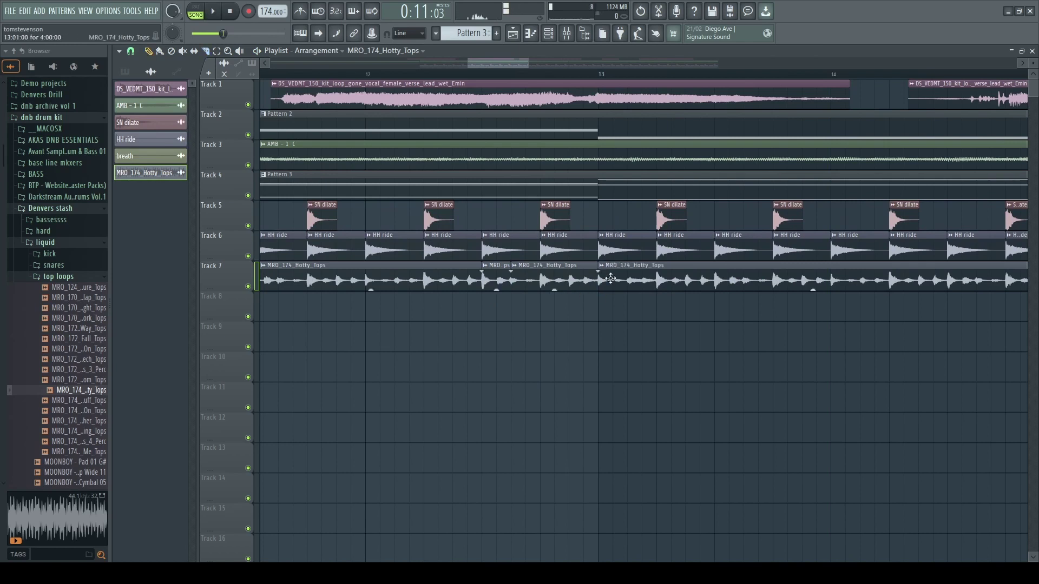
right_click(611, 278)
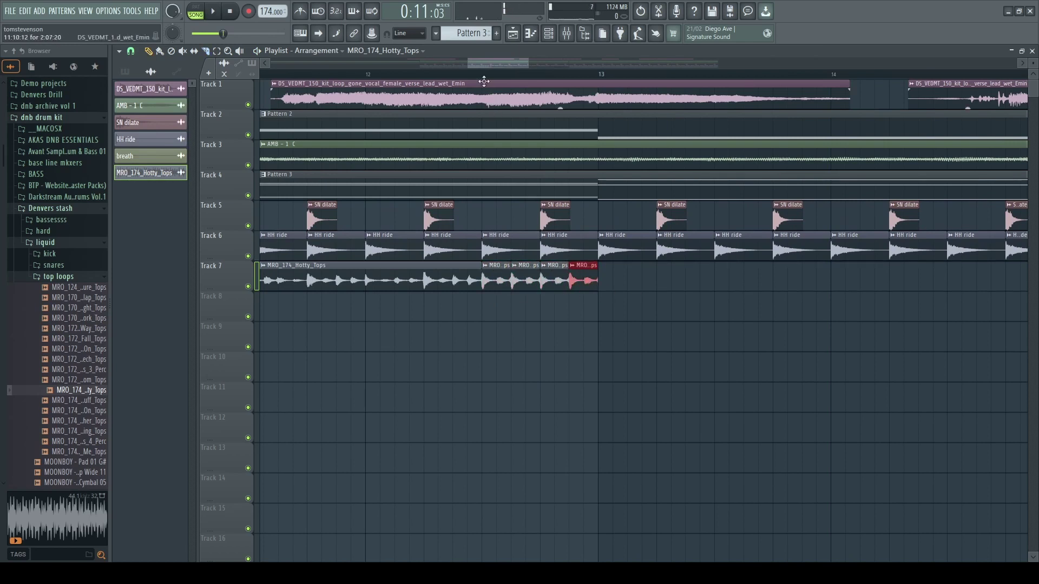
Copy the edited top loop from bars 9–13 into bars 13–17 and delete the unsliced loop starting at bar 17.
key(space)
scroll(357, 338, down, 3)
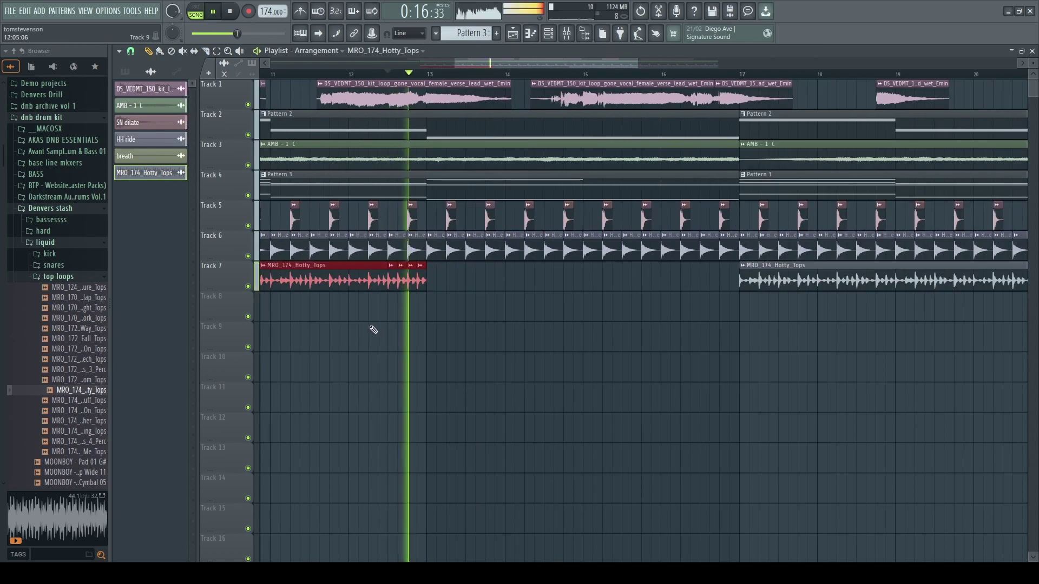
scroll(374, 329, down, 3)
right_click(568, 282)
scroll(510, 309, down, 2)
key(ctrl+b)
ctrl+click(507, 313)
scroll(515, 325, up, 3)
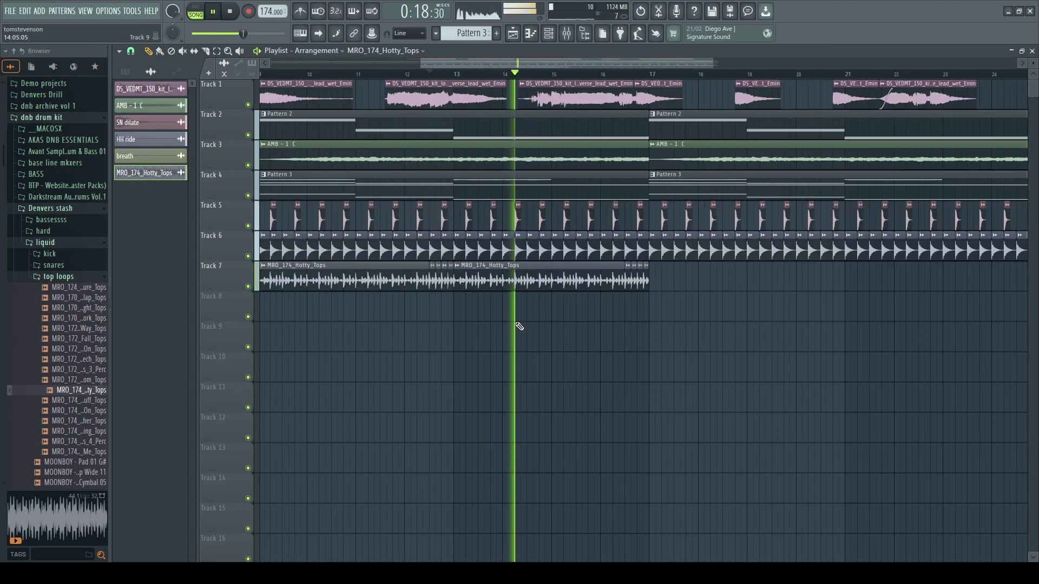
Slice the top loop midway through bar 14 and repeat the half-beat slice up to bar 15.
scroll(518, 325, up, 4)
key(space)
click(564, 308)
right_click(582, 299)
key(c)
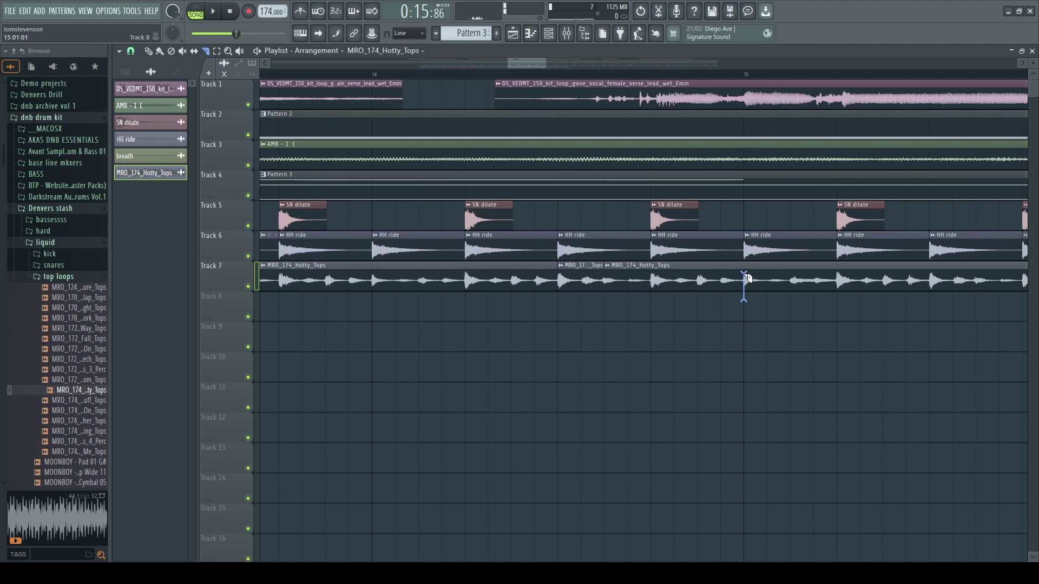
right_click(703, 287)
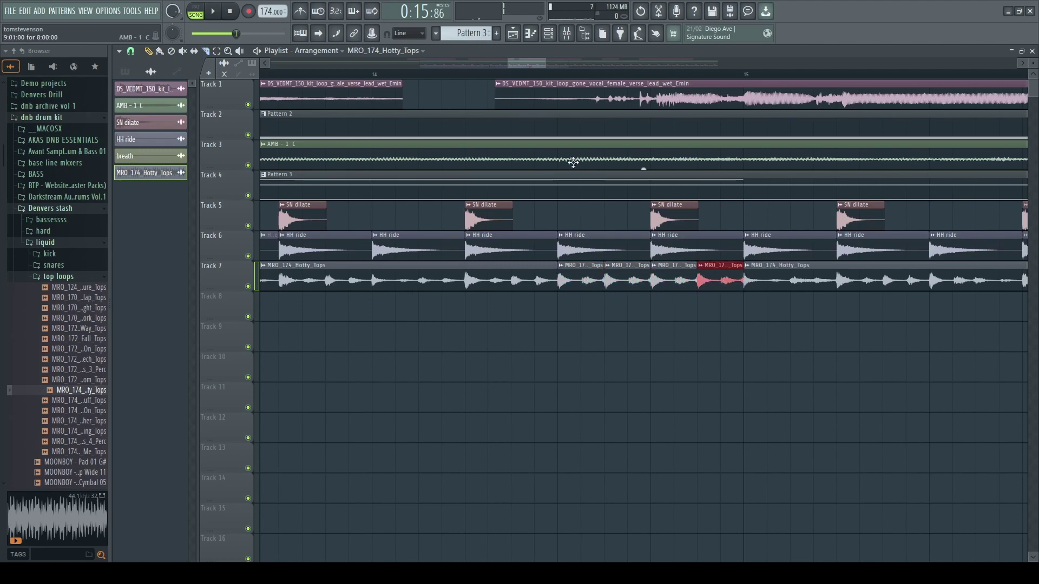
Play the bar 14 fill and rework it into two one-beat slices filling the second half of the bar.
click(558, 74)
key(space)
ctrl+click(603, 301)
key(space)
key(space)
drag(594, 286, 728, 285)
ctrl+click(706, 336)
scroll(677, 329, down, 3)
right_click(686, 287)
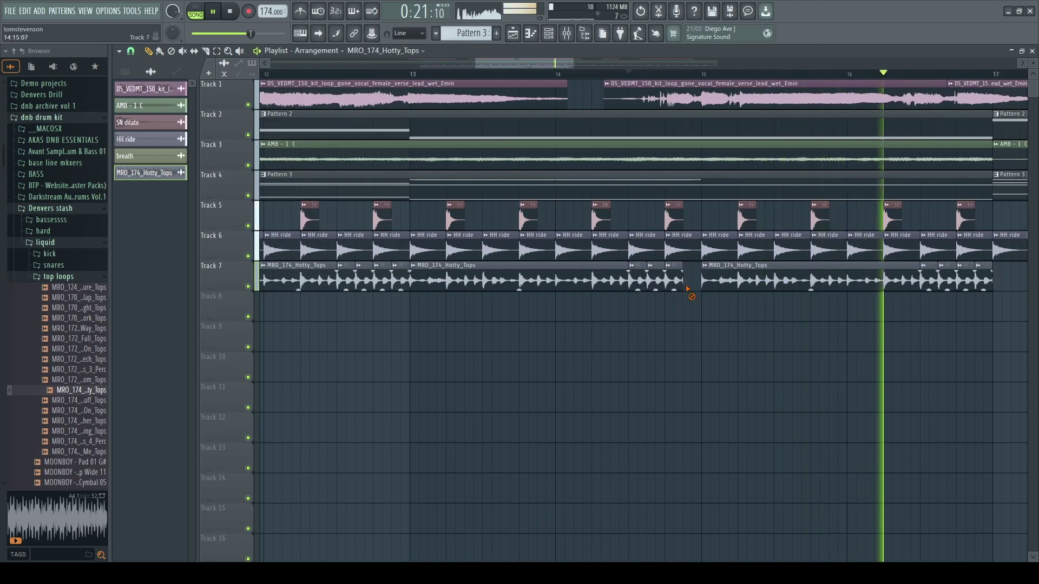
key(space)
key(space)
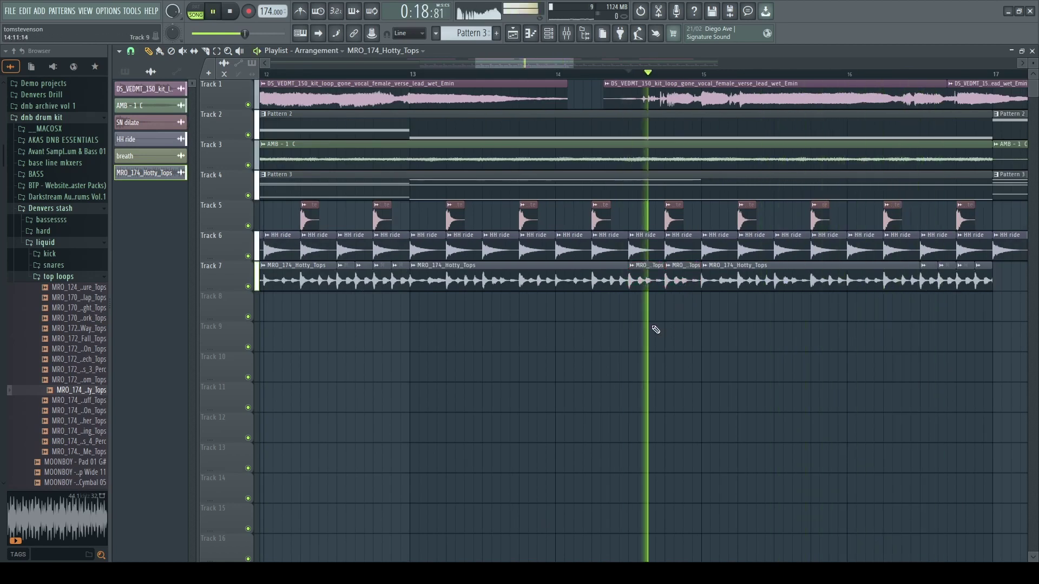
Copy the sliced top loop section from bars 9–17 into bars 17–25 on Track 7.
scroll(685, 325, down, 2)
scroll(685, 324, down, 2)
drag(797, 279, 508, 303)
key(ctrl+b)
ctrl+click(570, 360)
scroll(571, 350, down, 2)
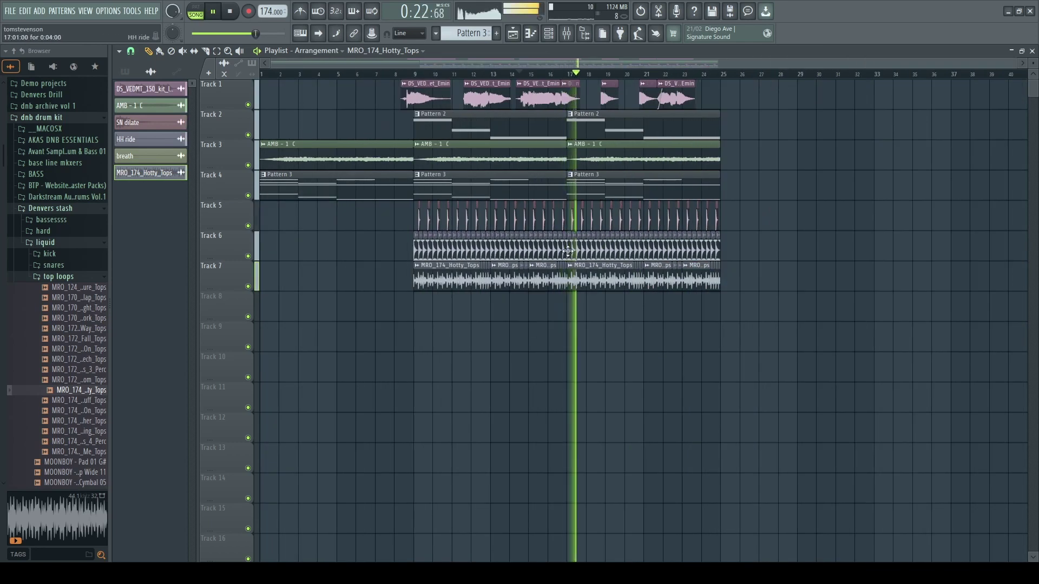
Open the liquid kick sample folder and audition the MRO_Kick_Comppin sample with playback stopped.
click(549, 33)
key(F6)
click(69, 275)
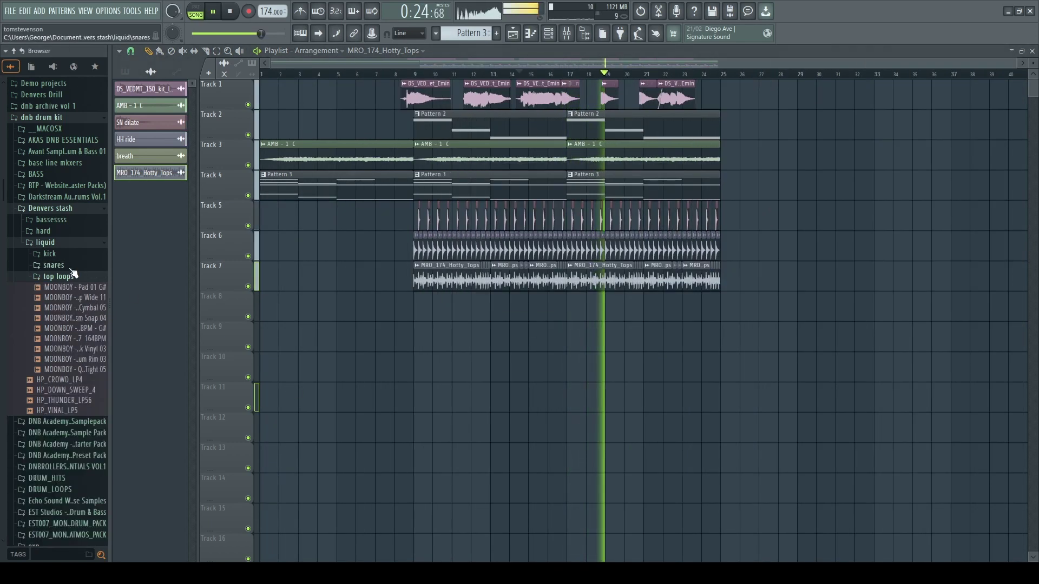
click(67, 254)
scroll(433, 362, up, 2)
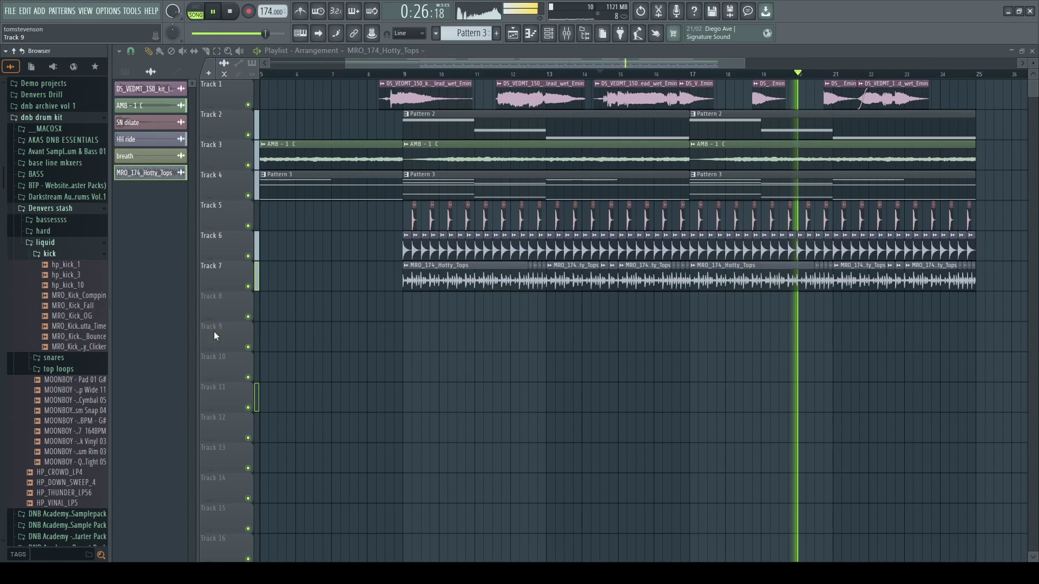
click(80, 296)
key(space)
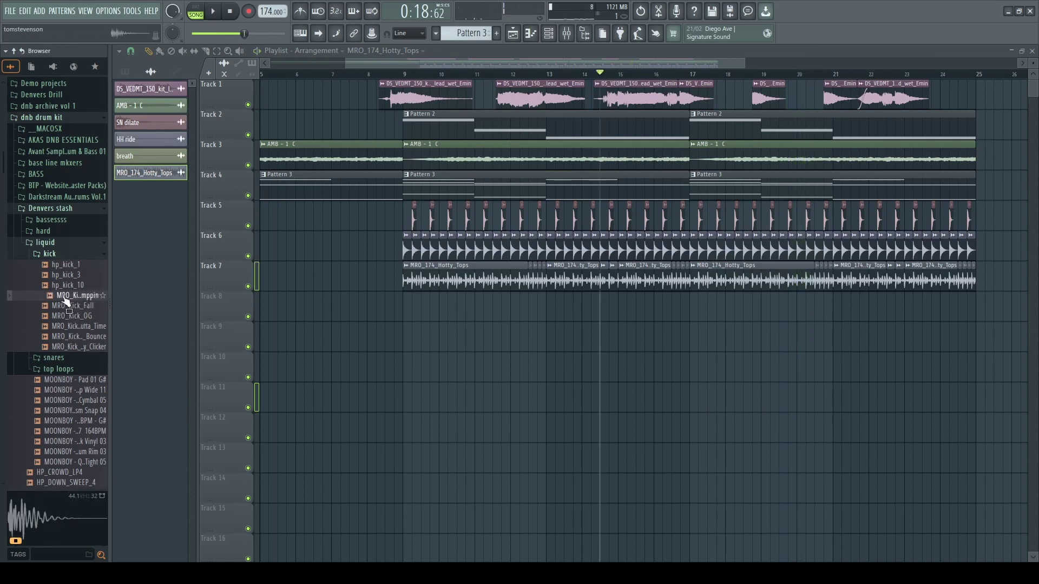
Place MRO_Kick_Fall on Track 8 from bar 9, with hits on beat one and halfway between beats three and four.
drag(408, 310, 197, 313)
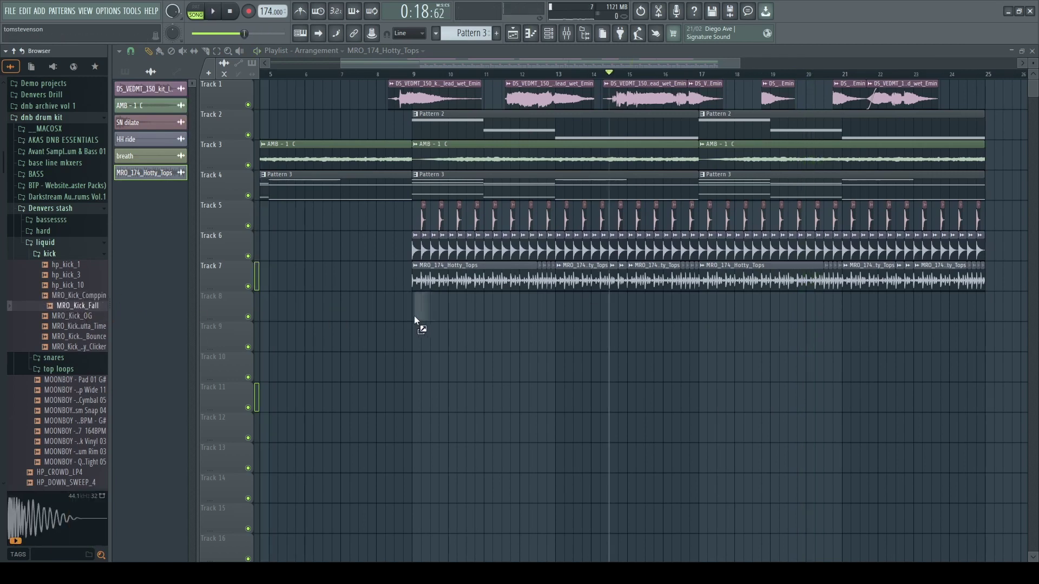
drag(414, 320, 499, 313)
key(space)
scroll(419, 308, up, 3)
key(space)
key(space)
drag(543, 293, 416, 319)
drag(415, 318, 577, 313)
Duplicate the kick pattern along Track 8 to fill bars 9 through 25.
ctrl+click(507, 371)
scroll(507, 371, down, 3)
mouse_move(689, 295)
mouse_down()
mouse_move(523, 326)
mouse_move(451, 320)
mouse_move(689, 319)
mouse_move(694, 310)
mouse_up()
key(space)
scroll(638, 346, down, 4)
scroll(639, 348, up, 3)
drag(699, 347, 669, 310)
scroll(585, 317, down, 2)
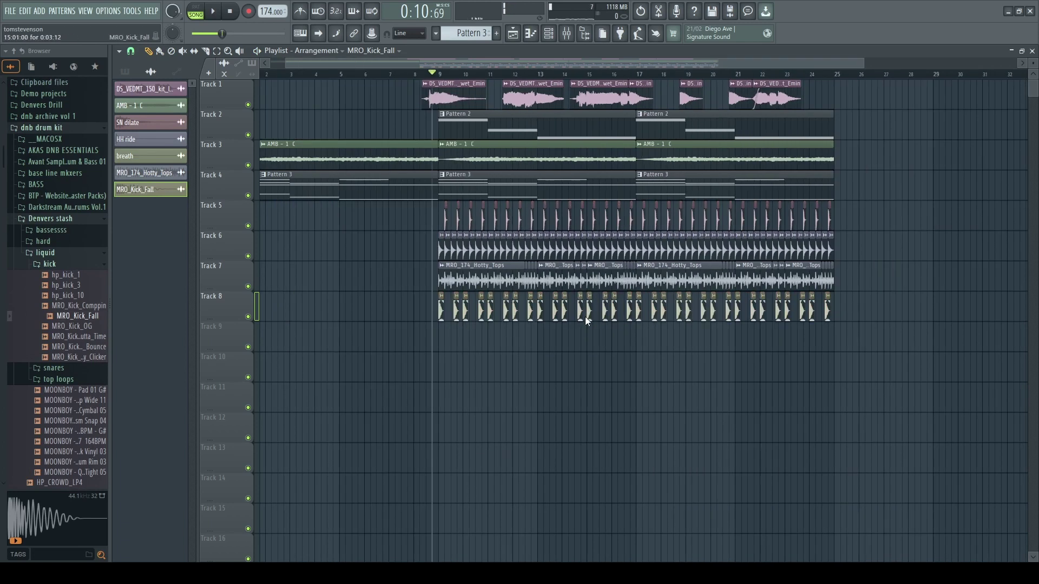
Move all clips on Tracks 4 through 8 down one track, leaving Track 4 empty.
scroll(596, 165, down, 1)
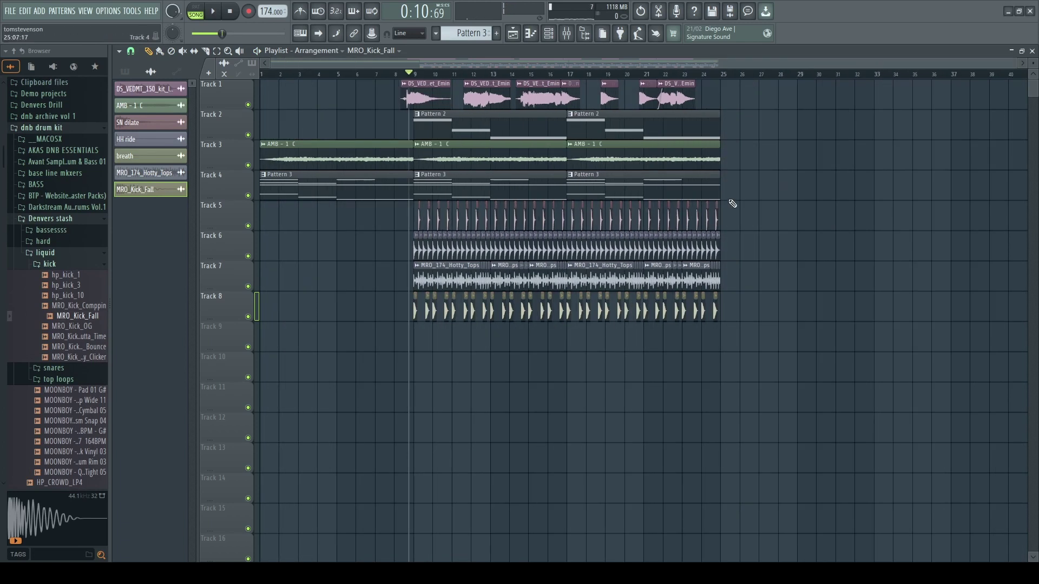
drag(770, 171, 359, 325)
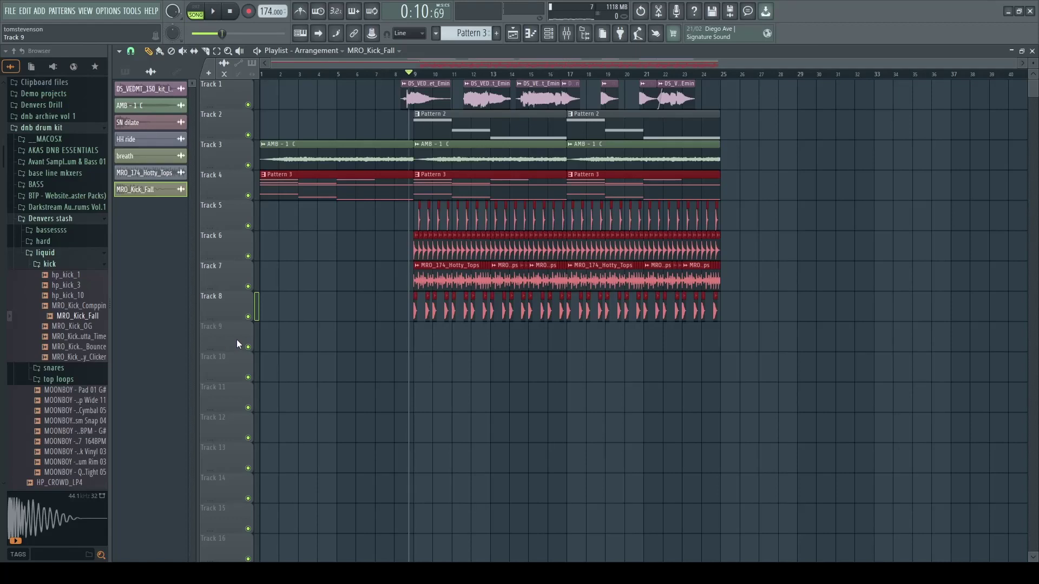
key(shift+Down)
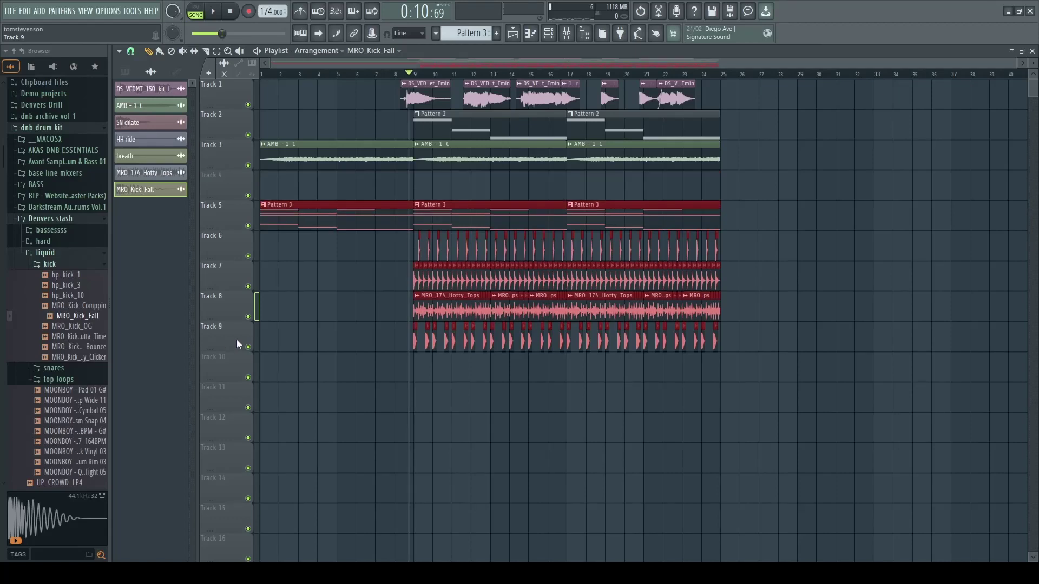
click(374, 299)
Play the arrangement around bar 9 while browsing the liquid and kick sample folders, and stop playback.
key(space)
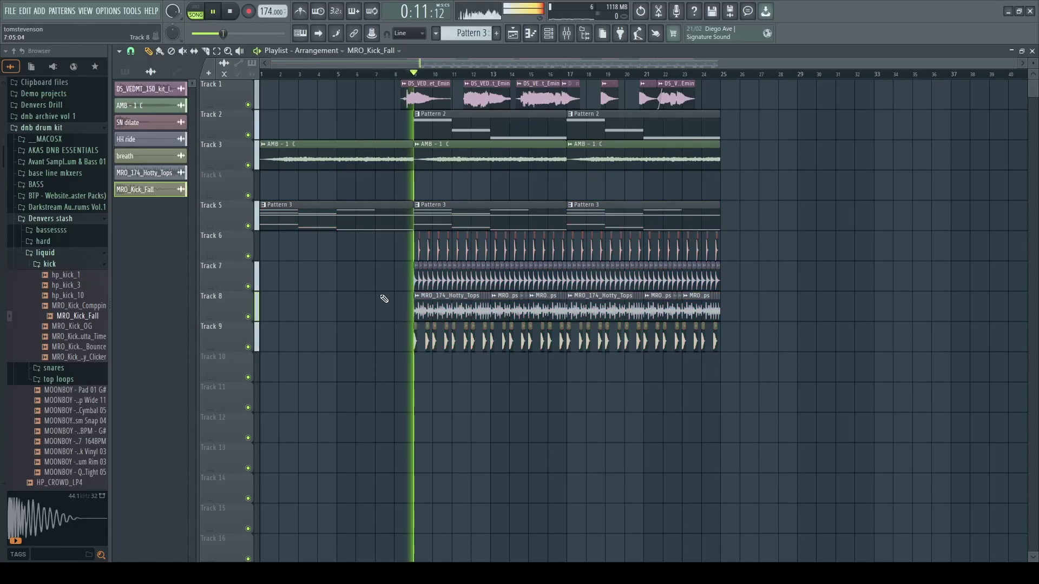
click(62, 254)
click(60, 253)
click(60, 254)
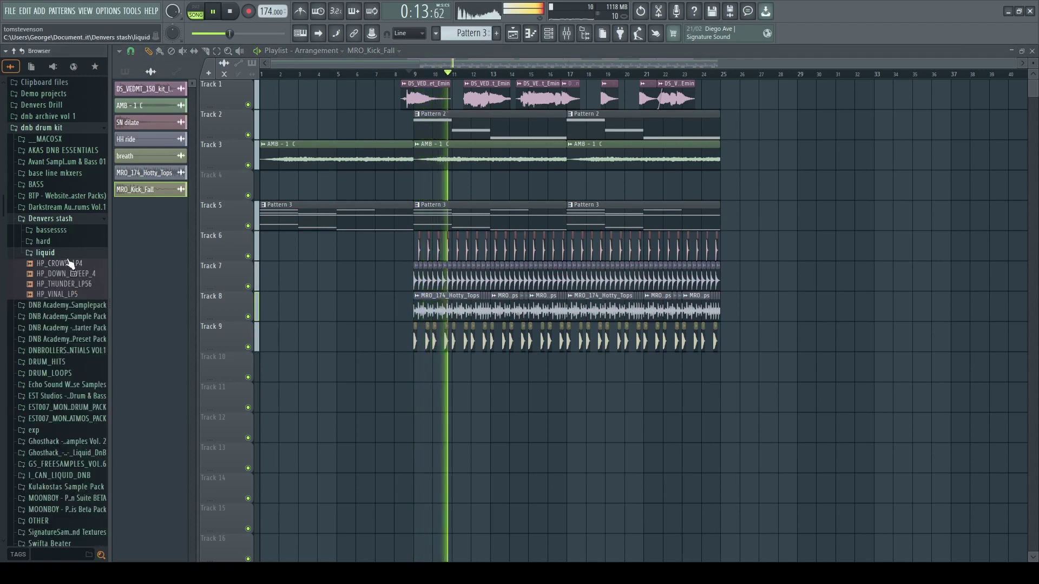
click(54, 253)
key(space)
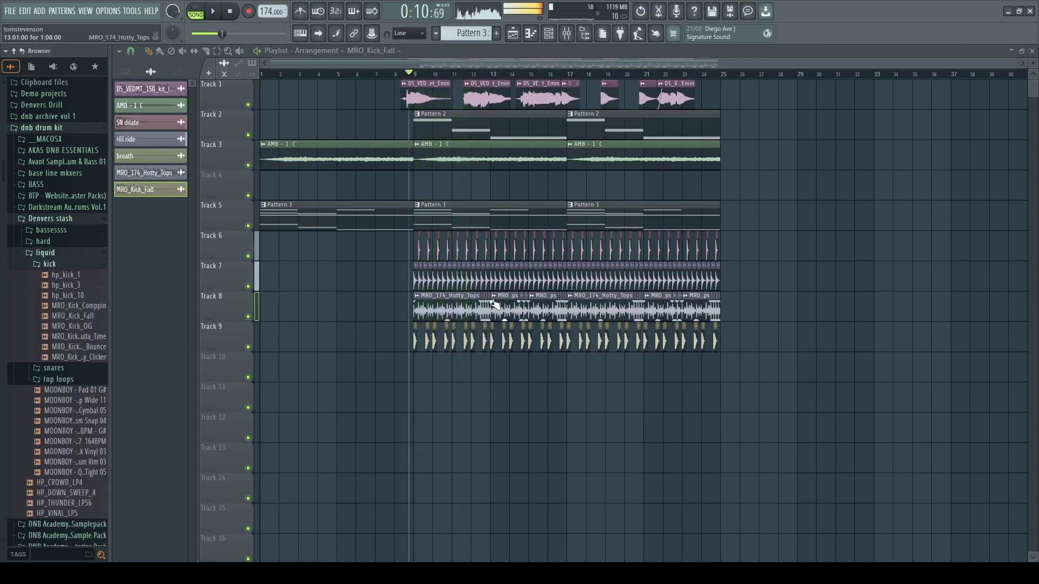
Move the drum clips on Tracks 6 through 9 down one track, leaving Track 6 empty.
scroll(422, 196, up, 4)
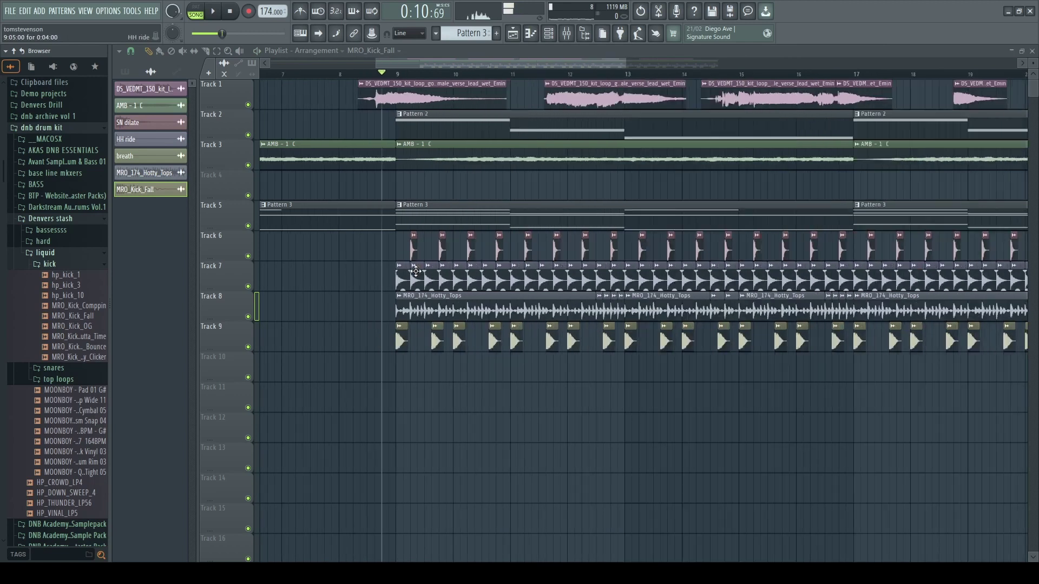
scroll(416, 271, down, 4)
drag(754, 255, 256, 342)
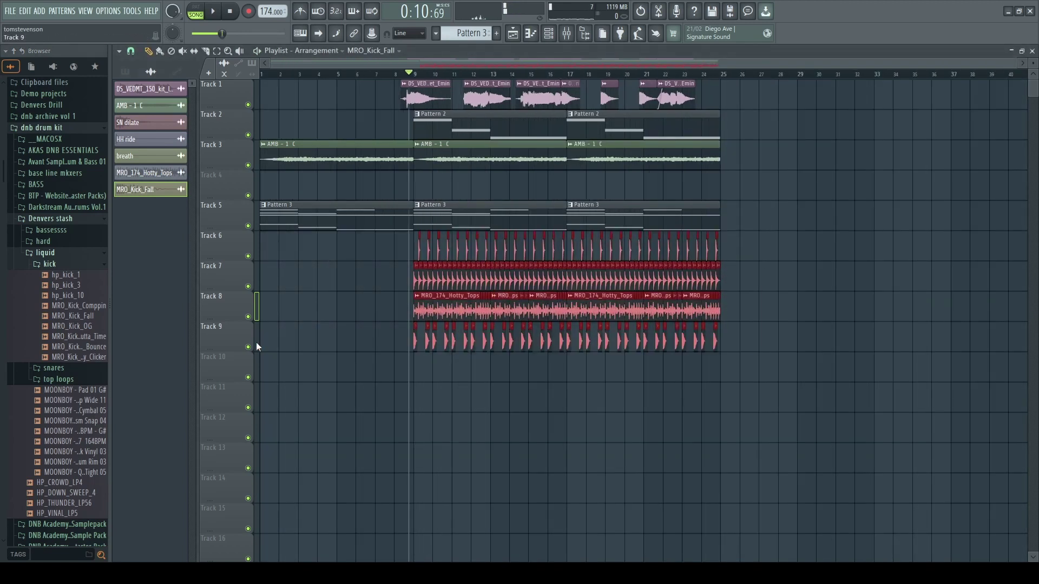
key(shift+Down)
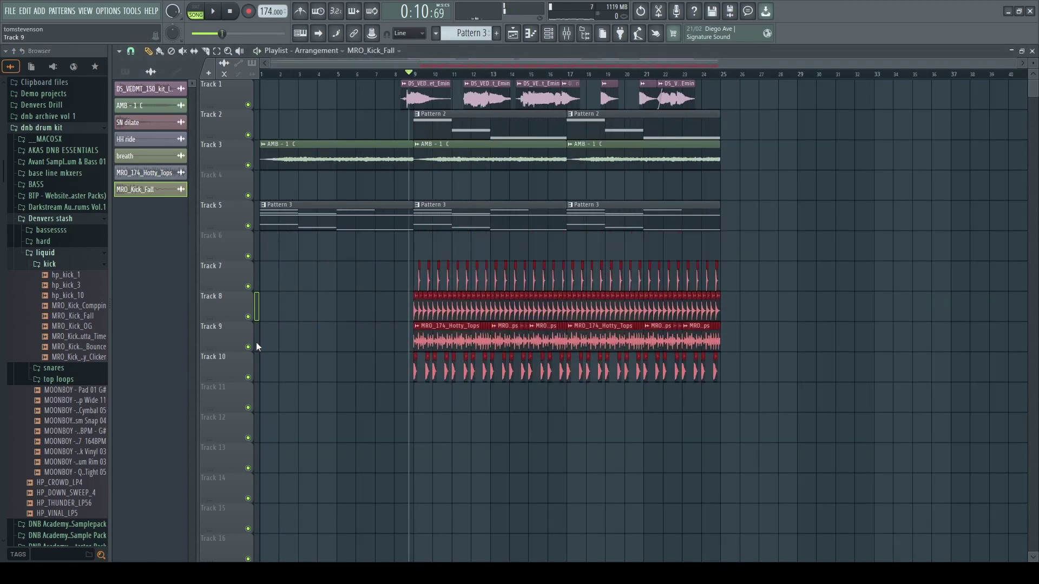
click(332, 193)
On the vocals mixer insert, set RVox Stereo's compression to -5.4 and its gain to -4.4 during playback.
click(577, 36)
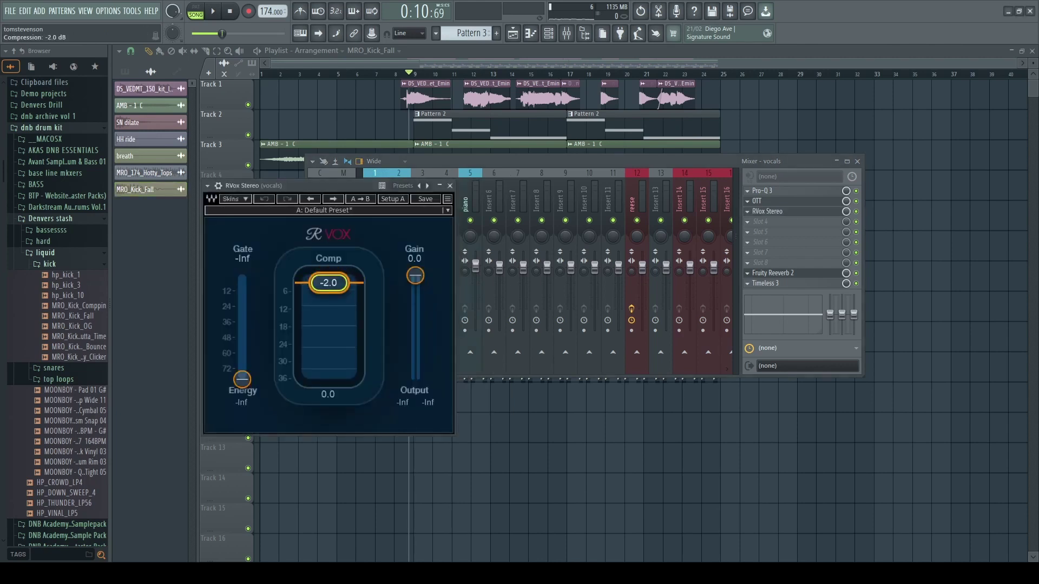
key(space)
key(space)
drag(415, 276, 415, 287)
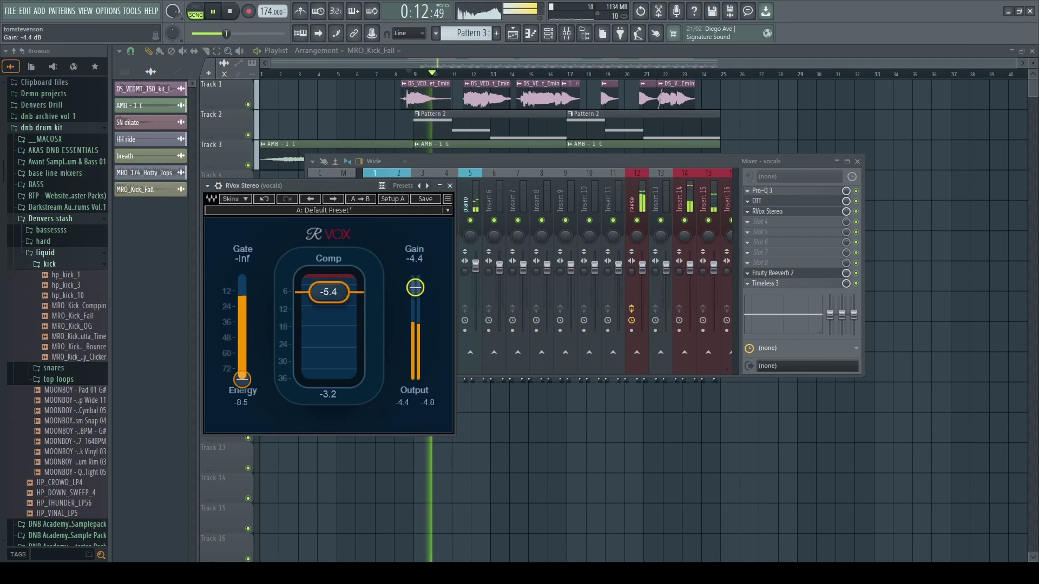
Close RVox Stereo, lower the vocals mixer insert's volume while the arrangement plays from bar 9, and close the mixer.
key(space)
click(450, 186)
key(space)
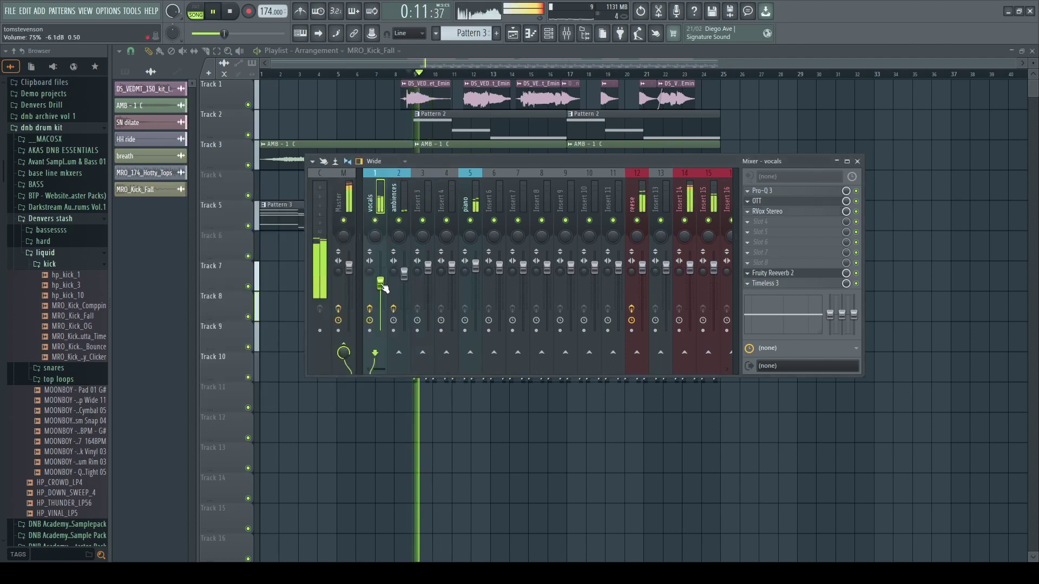
key(space)
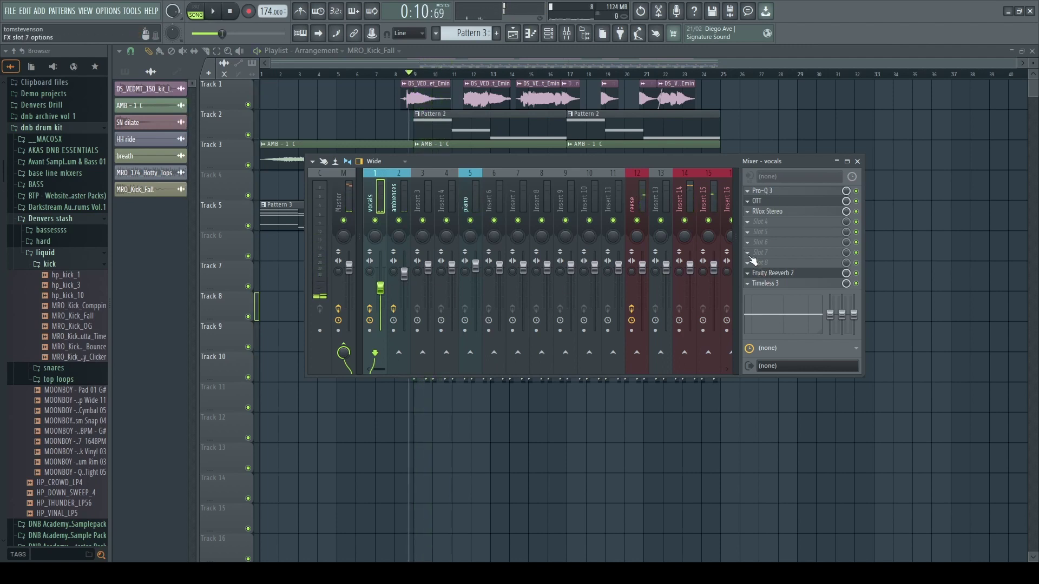
key(F9)
Play the arrangement from bar 9 to check the vocal level in the mix, and collapse the liquid sample folder.
key(space)
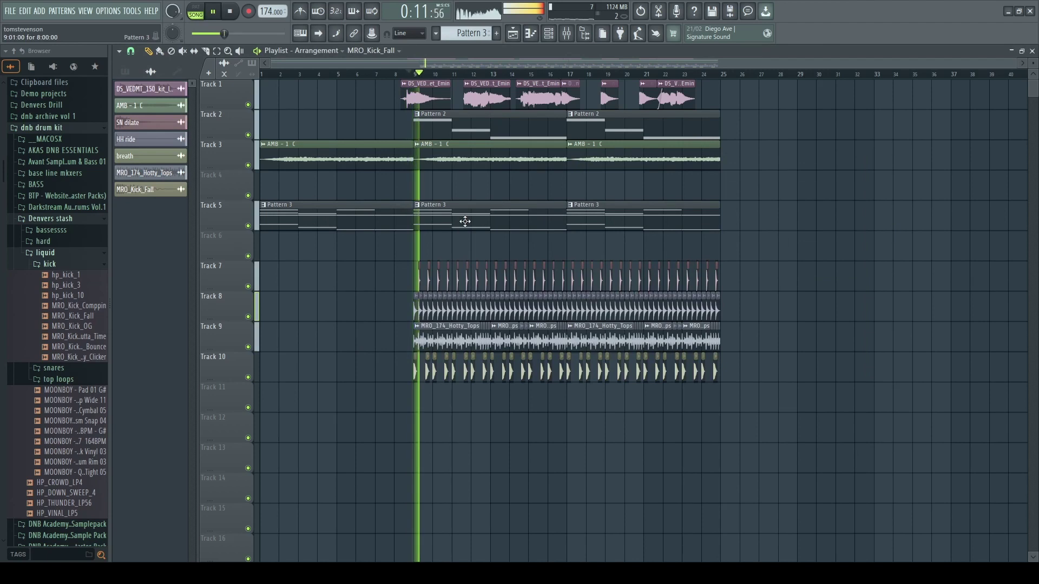
click(45, 253)
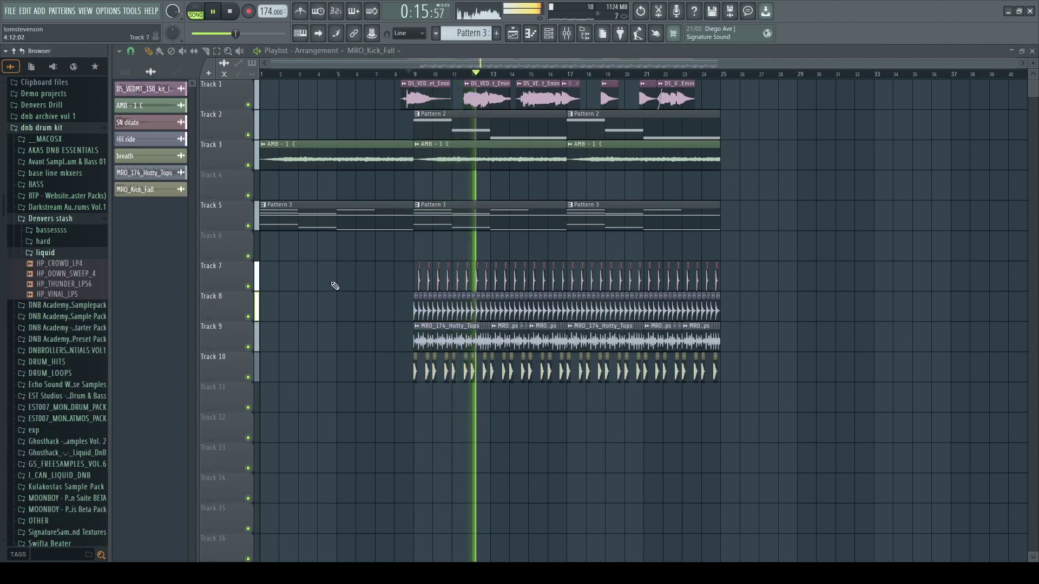
scroll(476, 121, up, 4)
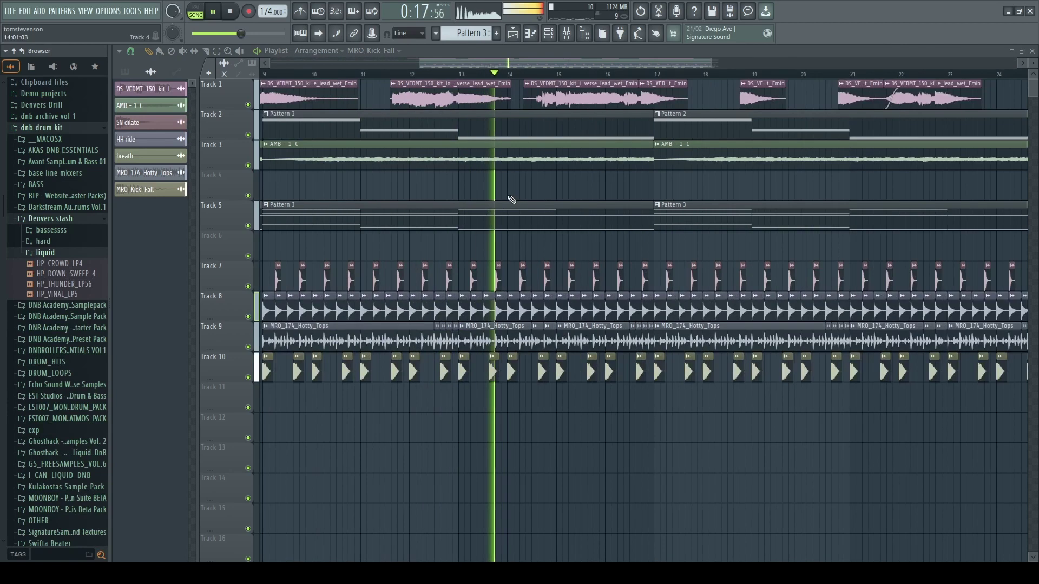
scroll(568, 178, down, 4)
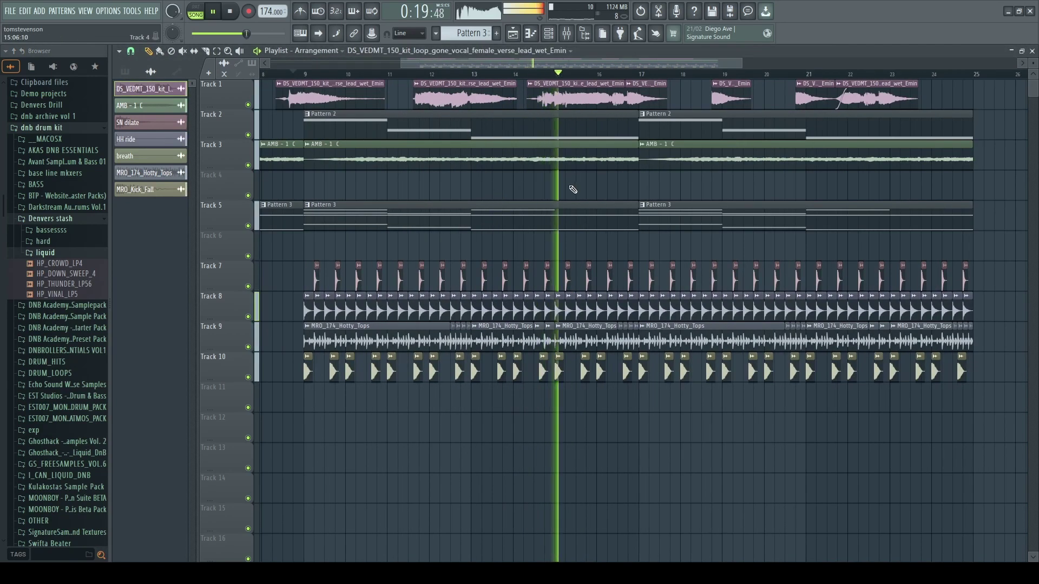
scroll(568, 179, up, 4)
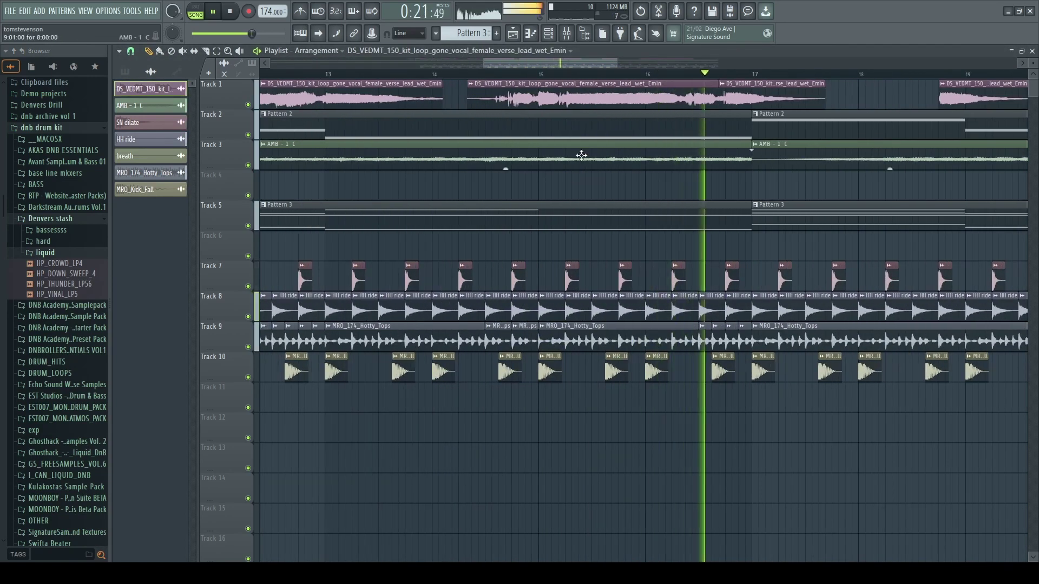
scroll(583, 100, up, 2)
click(412, 74)
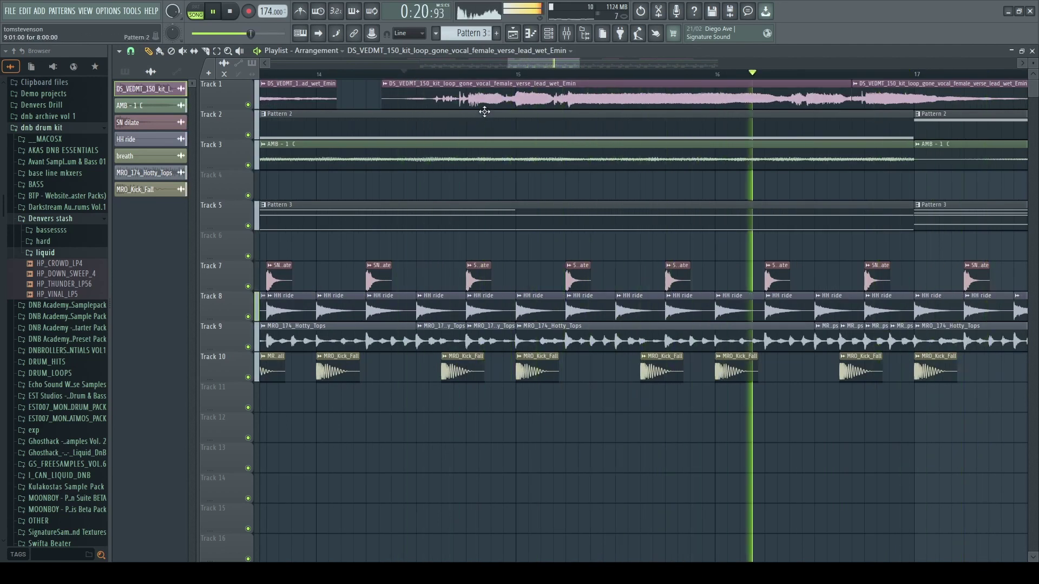
scroll(518, 146, down, 3)
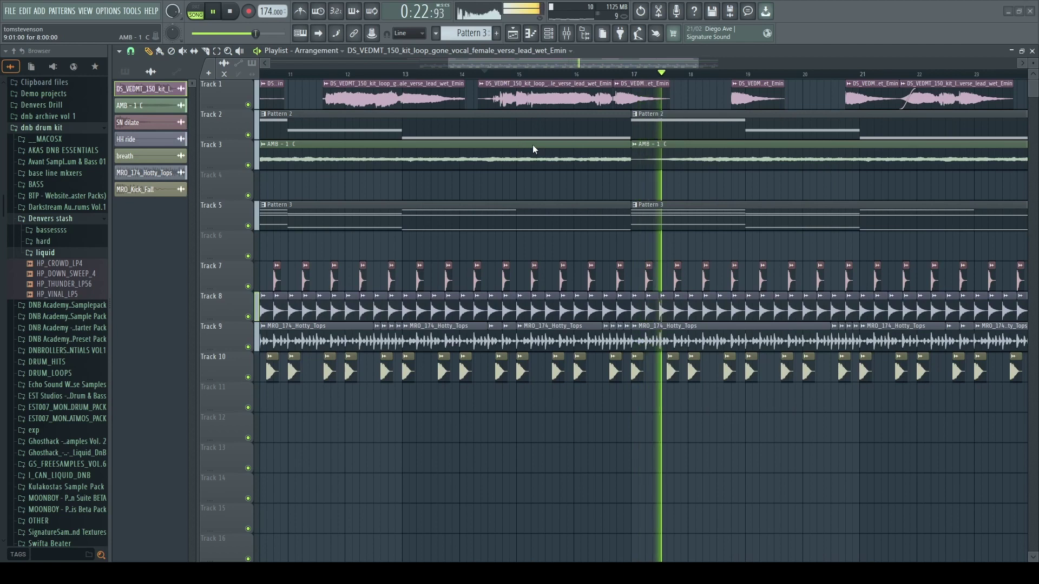
scroll(608, 165, down, 4)
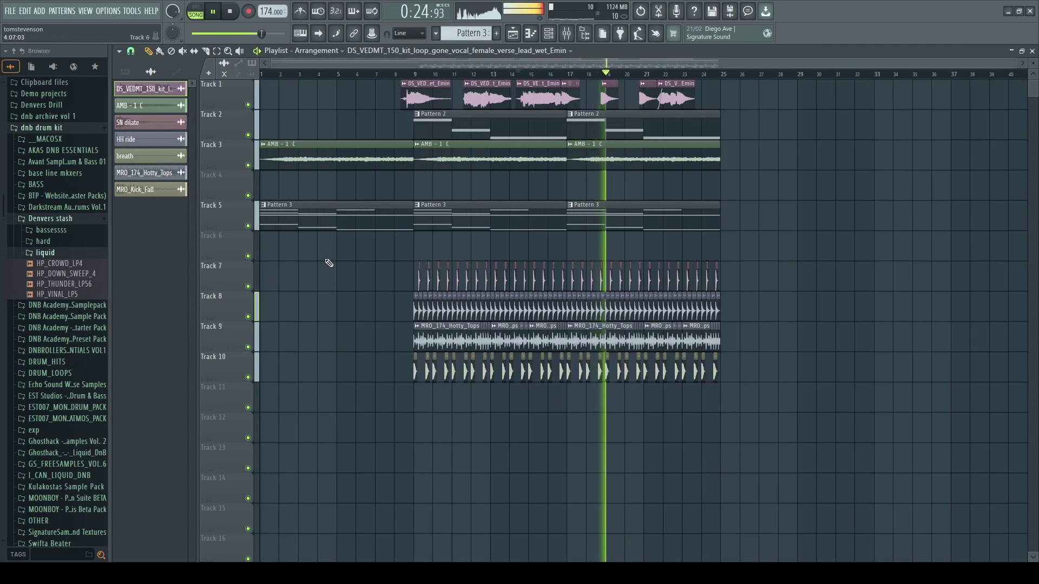
click(43, 253)
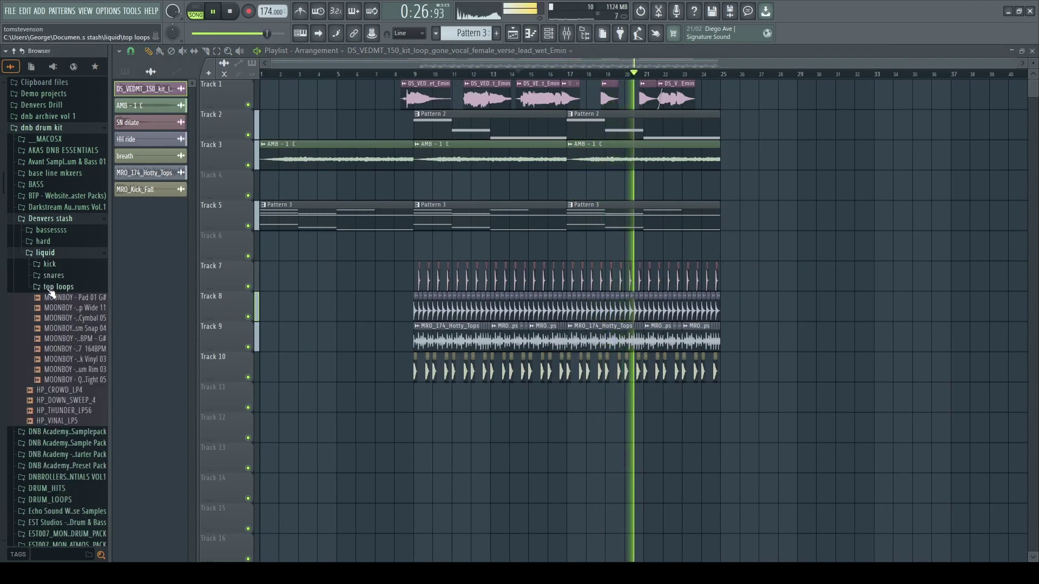
click(59, 253)
click(54, 218)
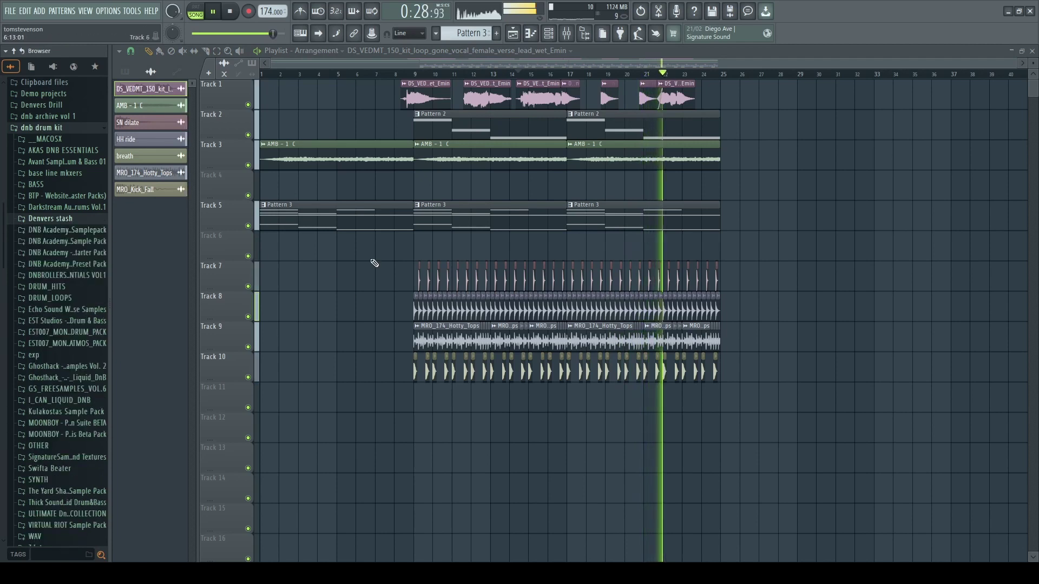
Stop playback and open the Ambience folder under drum kits, Cymatics Project X, FX in the sample browser.
key(space)
click(52, 131)
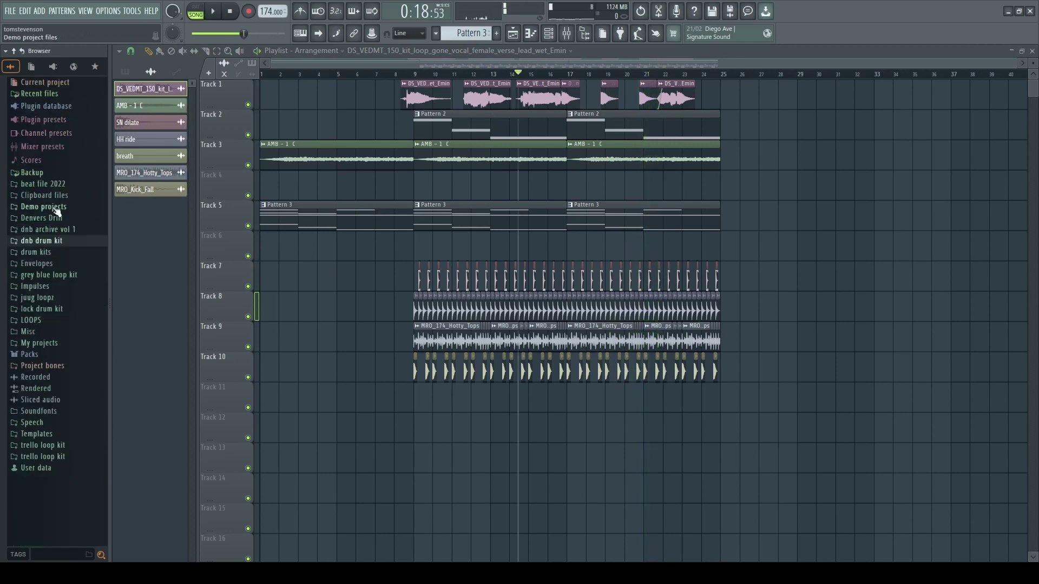
click(62, 242)
click(64, 243)
click(63, 253)
scroll(63, 342, down, 3)
scroll(64, 344, down, 10)
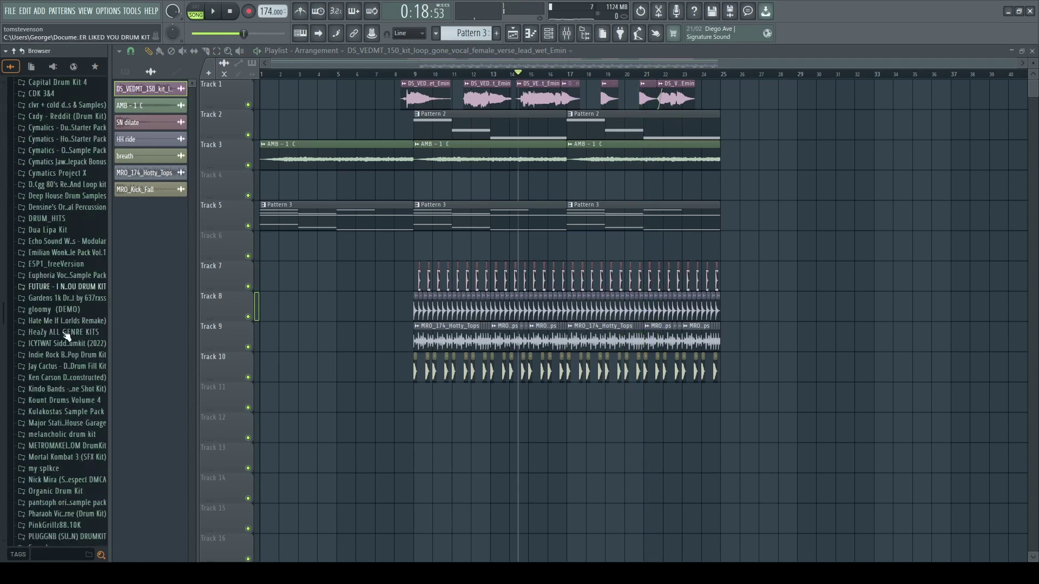
scroll(73, 282, up, 4)
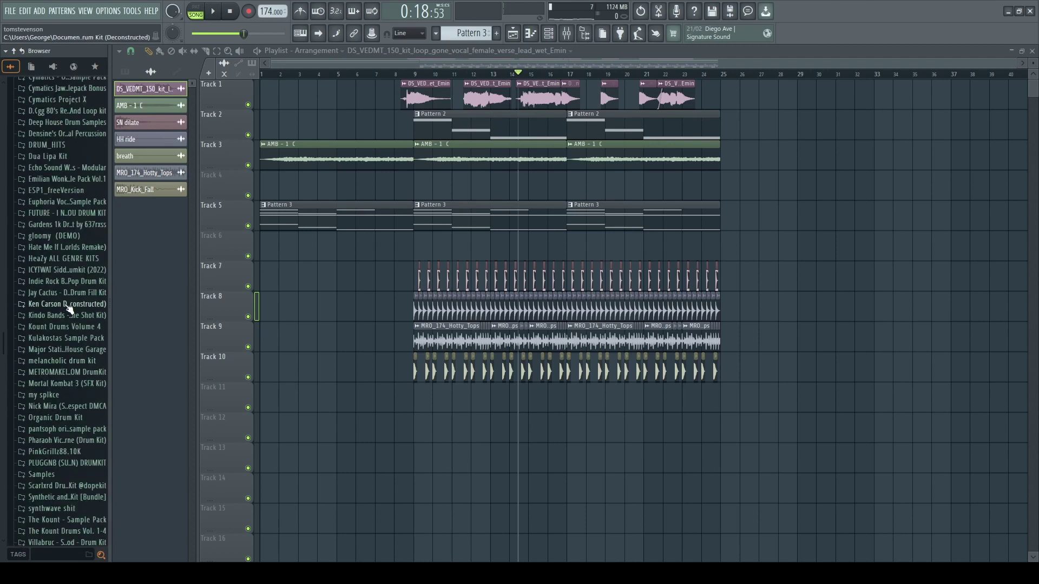
click(57, 99)
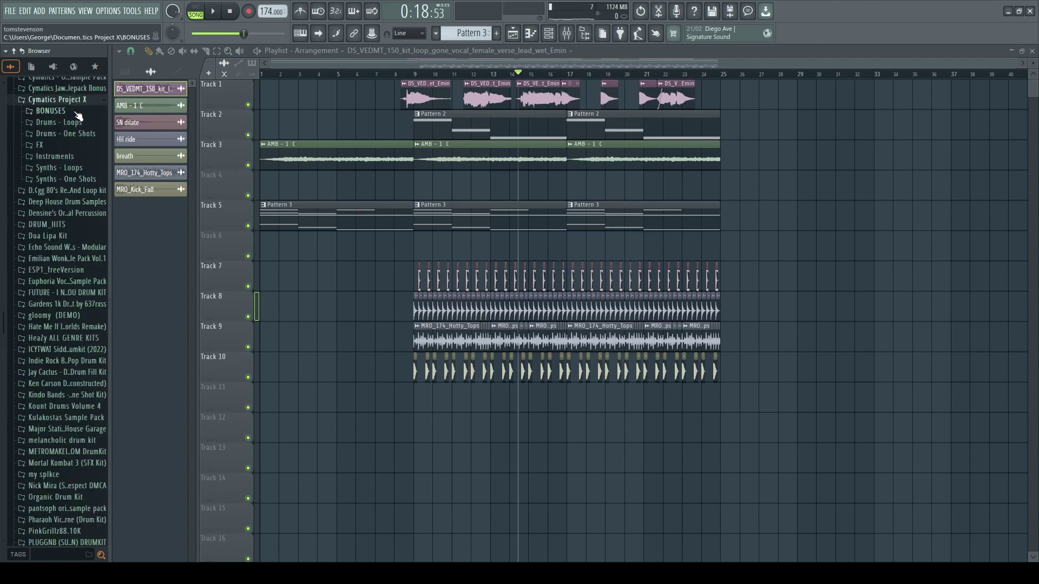
click(65, 146)
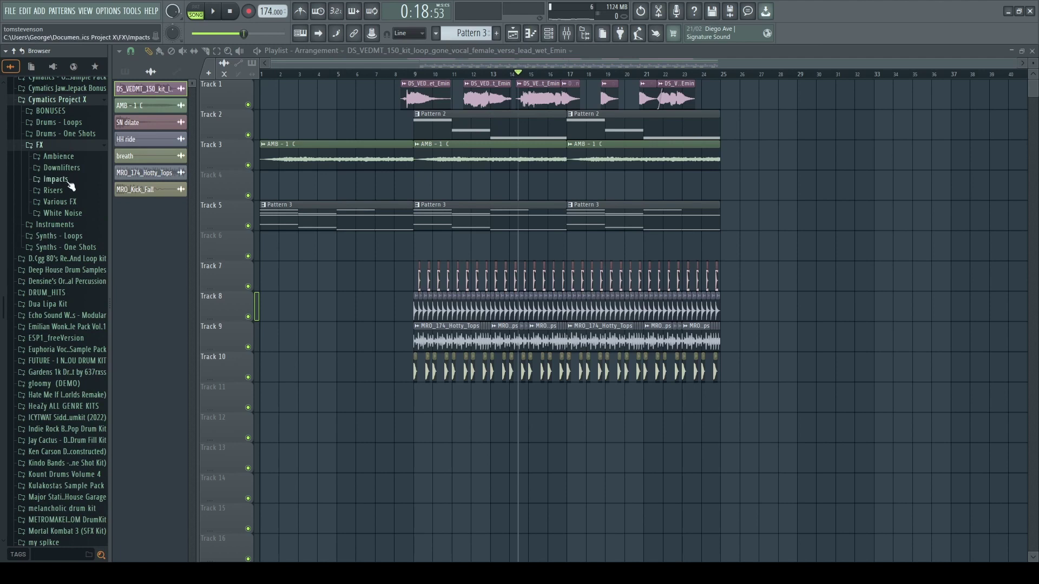
click(59, 156)
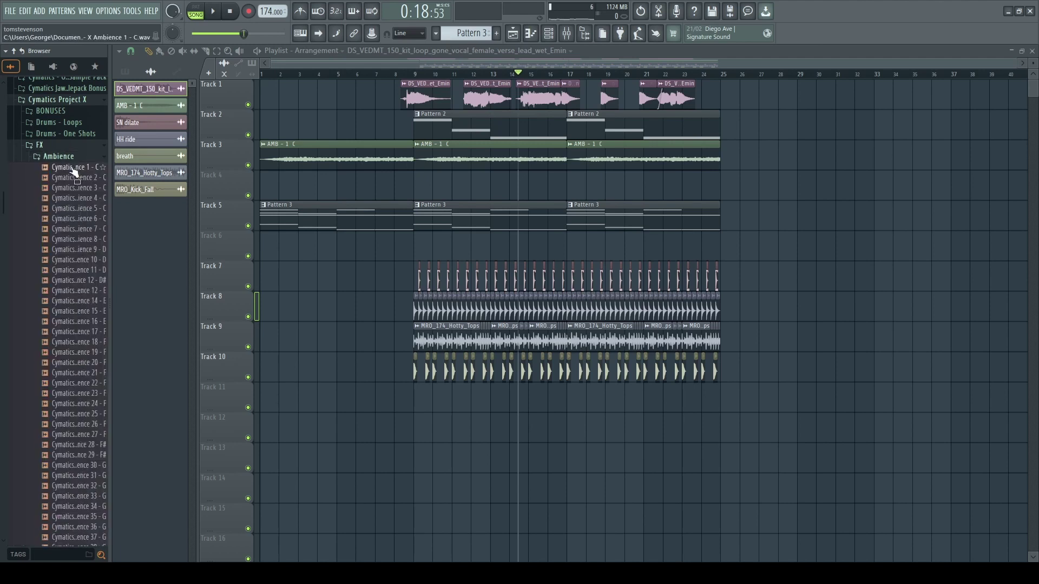
Preview the Cymatics X Ambience 15 - E sample and place it at bar 1 on Track 11.
scroll(69, 324, up, 4)
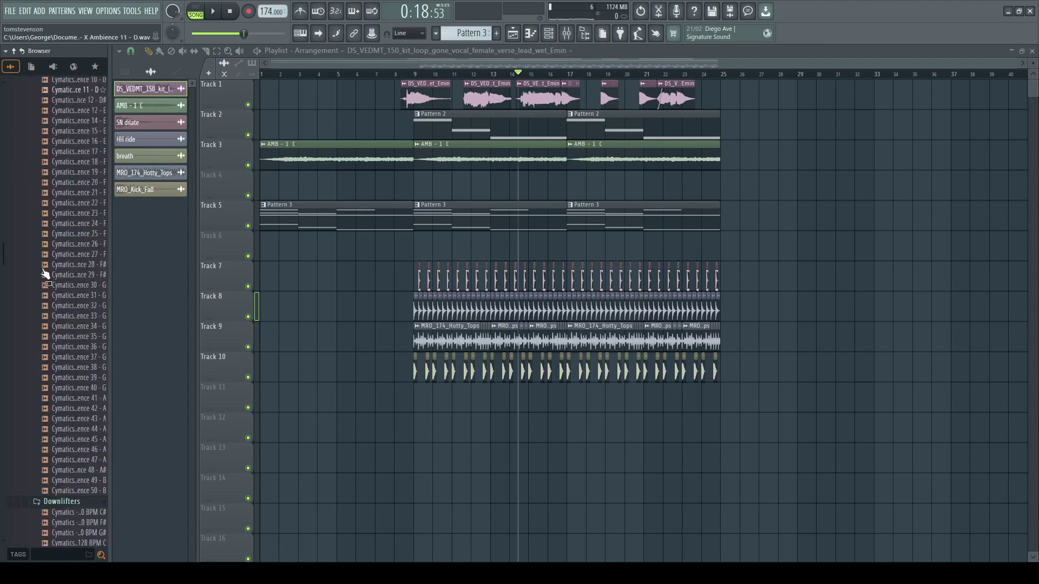
scroll(69, 354, down, 4)
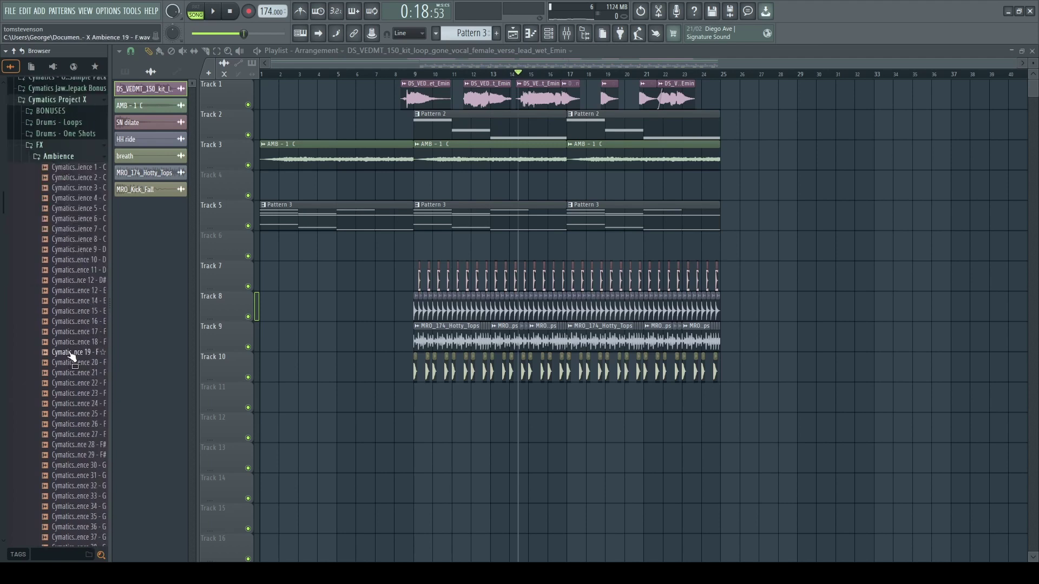
double_click(423, 93)
key(Escape)
scroll(12, 324, down, 6)
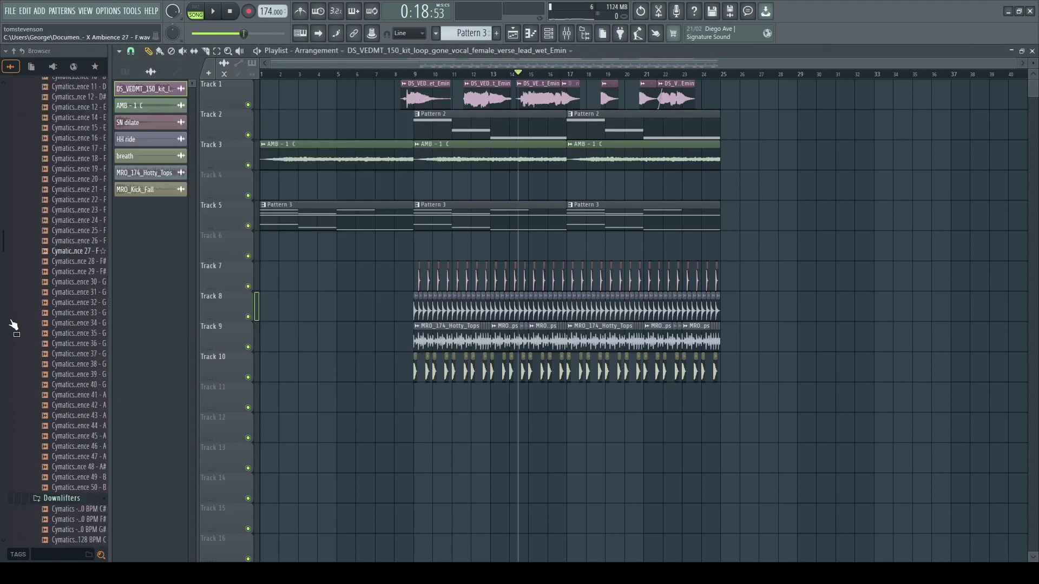
scroll(75, 235, up, 4)
click(86, 249)
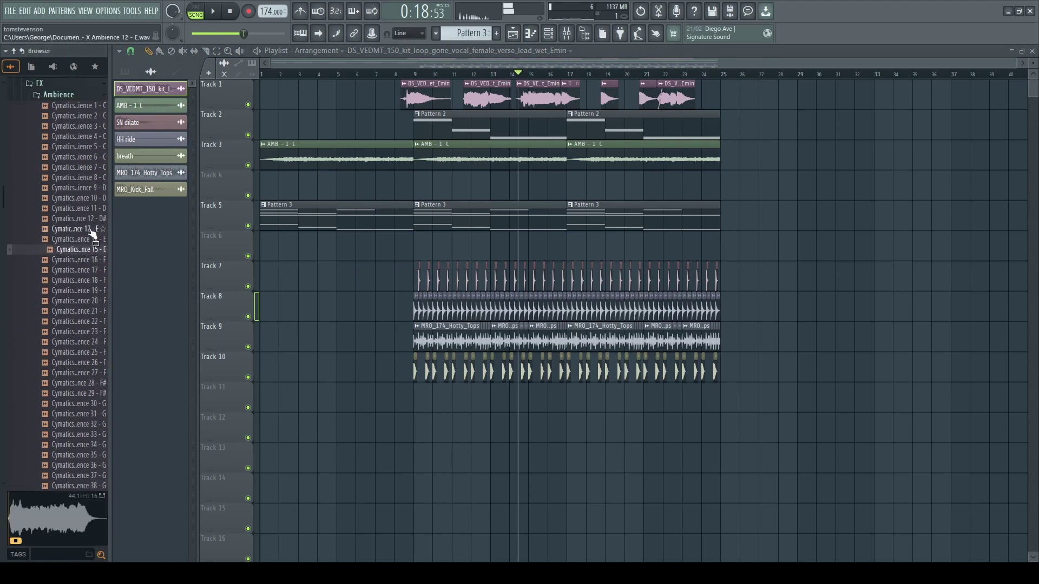
drag(87, 254, 263, 399)
key(Escape)
key(space)
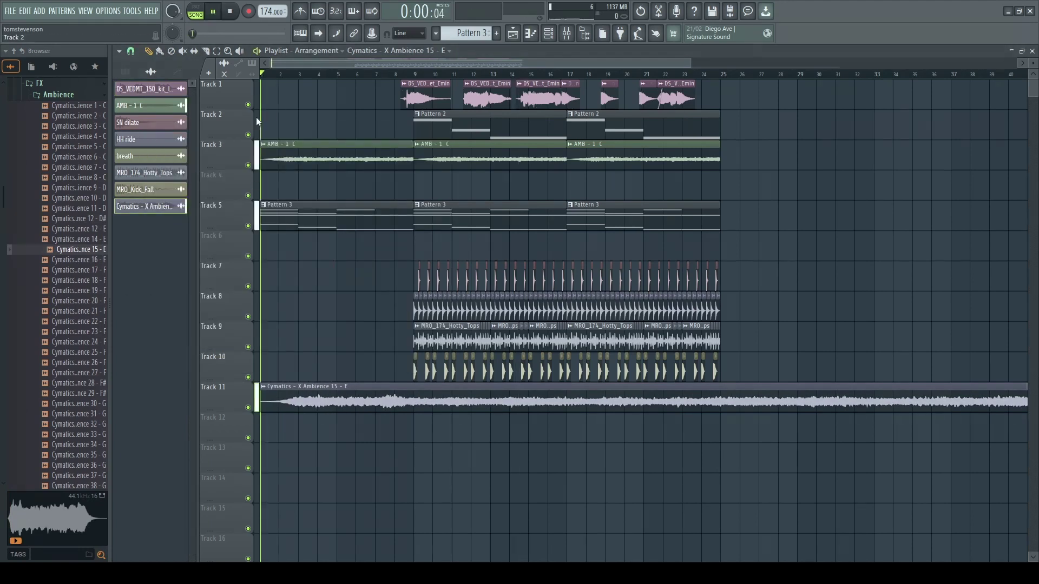
Play from about bar 4 and check the ambience clip's channel settings and its ambiences mixer track.
click(315, 72)
double_click(327, 387)
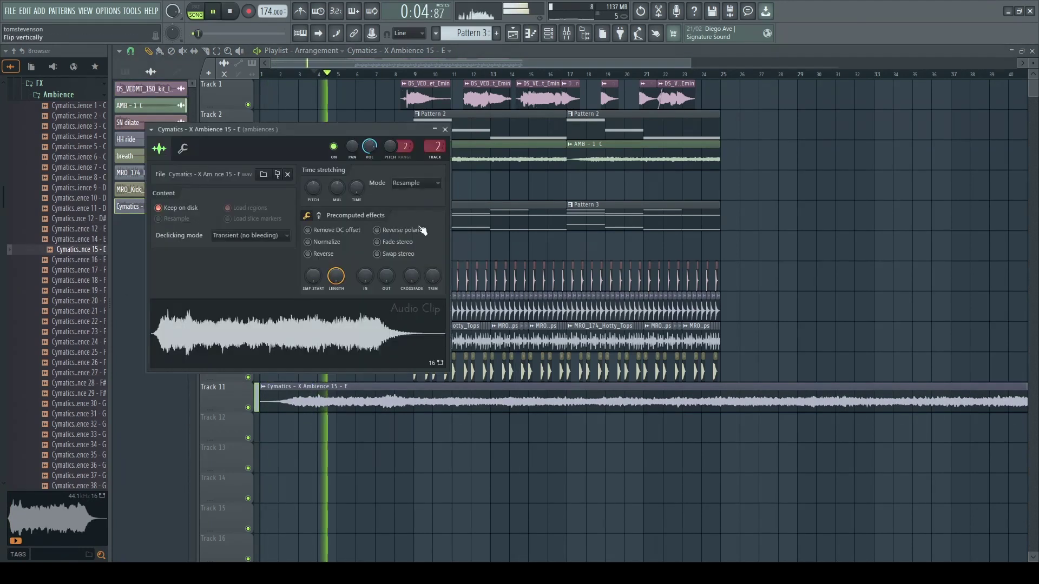
key(Escape)
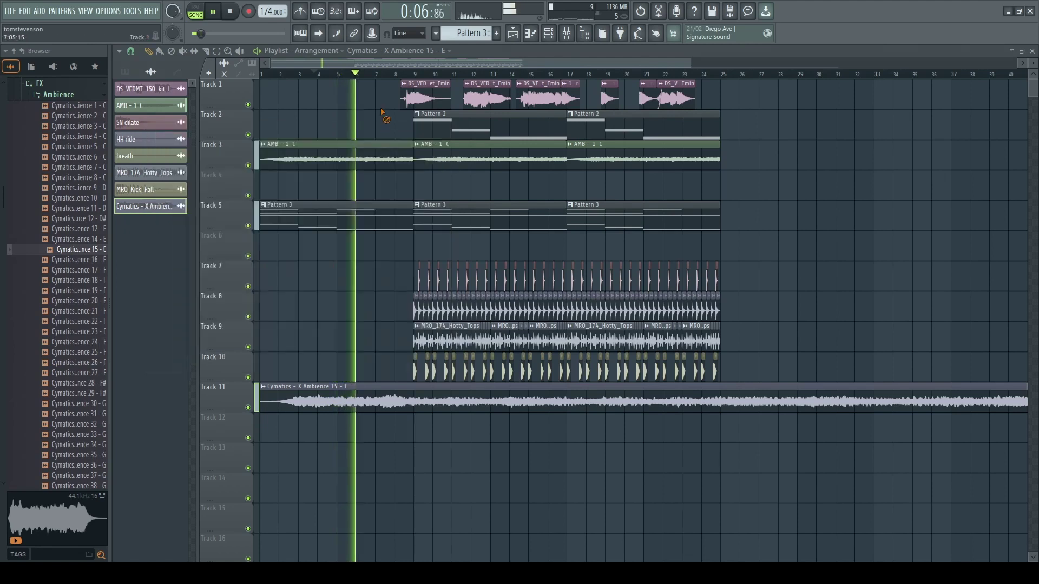
click(566, 33)
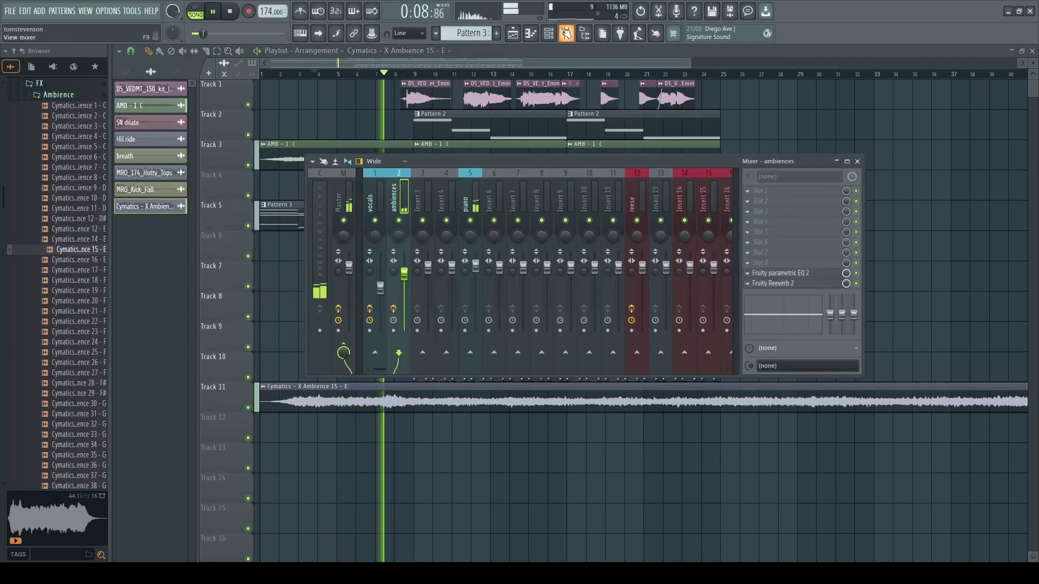
click(566, 33)
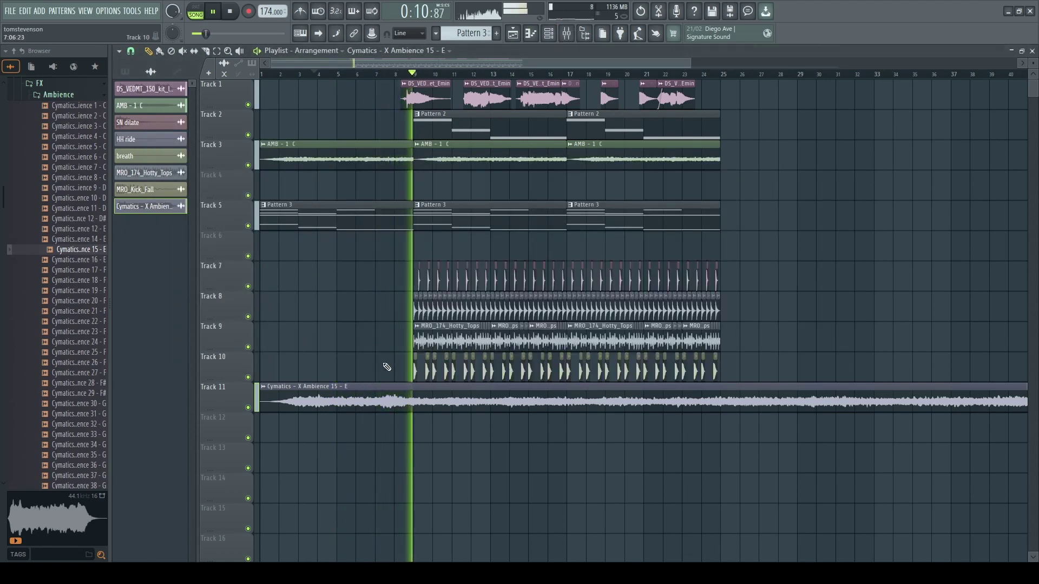
Preview the Ambience 14 - E and Ambience 12 - E samples and replace the Track 11 clip's sample with Ambience 12 - E.
click(81, 239)
key(space)
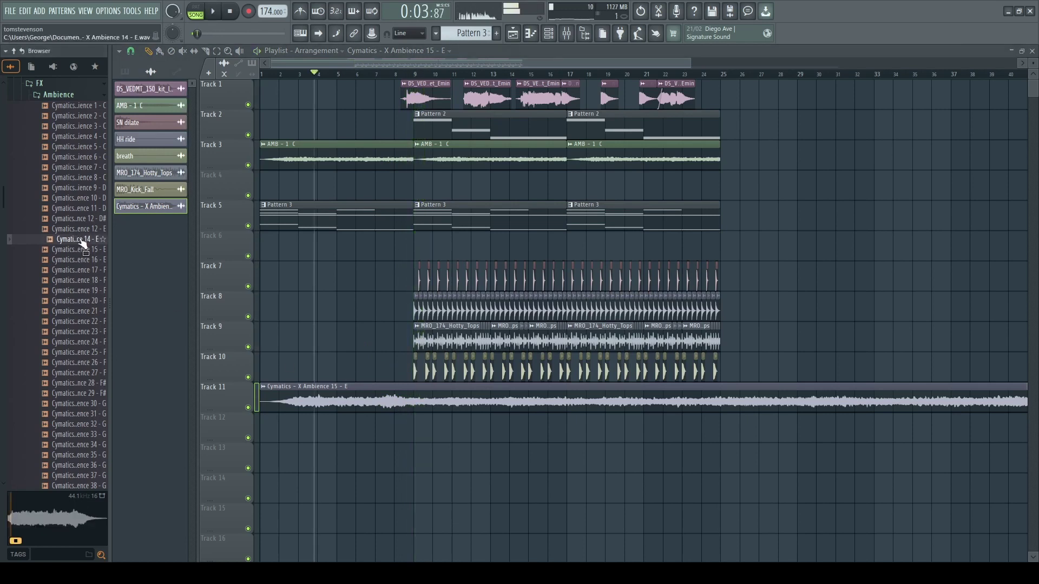
click(89, 230)
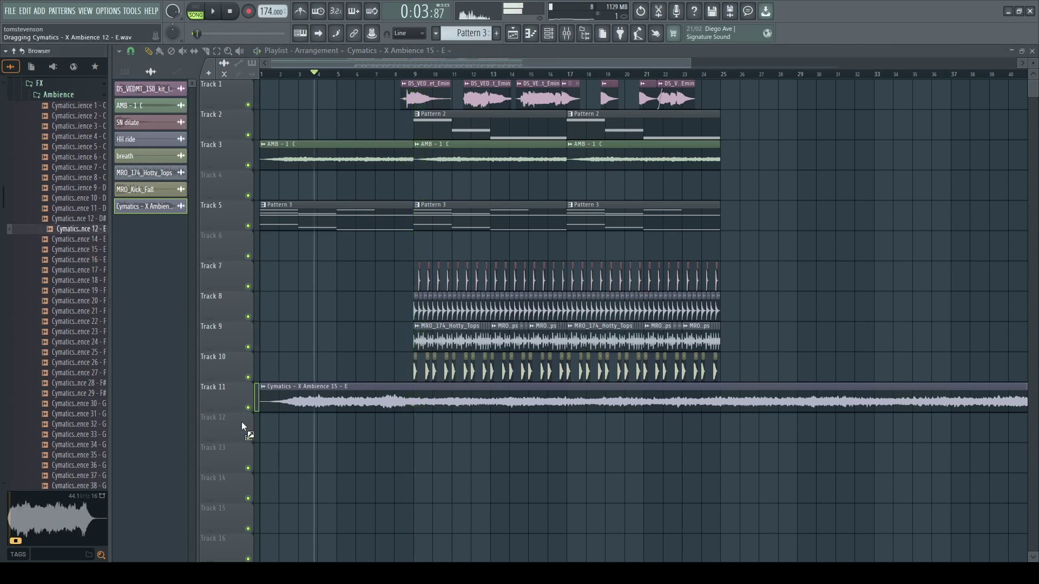
drag(241, 421, 299, 397)
Lower the Ambience 12 - E channel volume to about 17% (-26.2 dB) during playback.
key(space)
double_click(302, 397)
drag(370, 147, 371, 153)
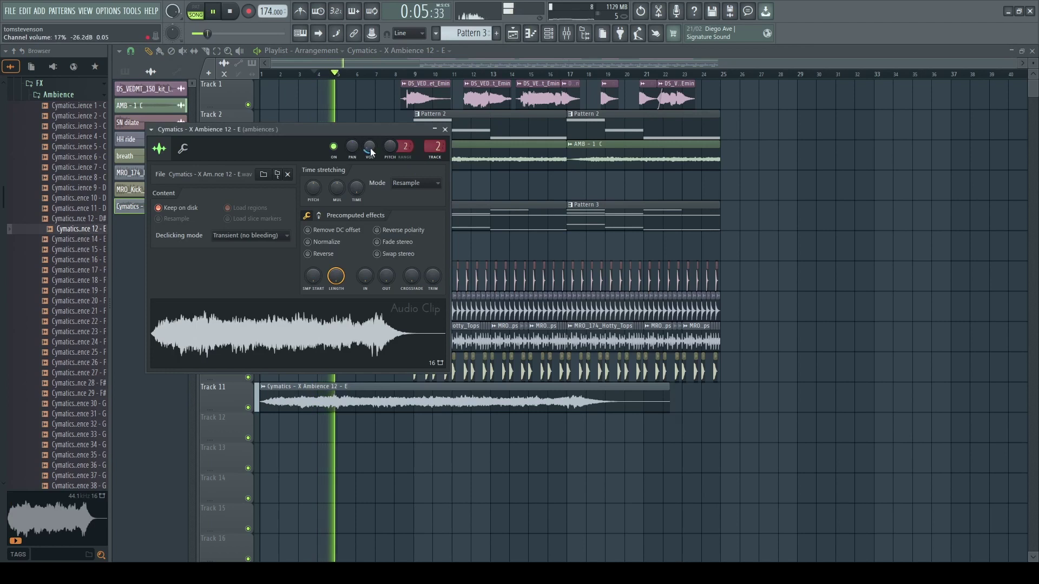
key(Escape)
Slice the Track 11 ambience clip at bars 9 and 17 and delete the part after bar 17.
scroll(460, 376, up, 3)
key(c)
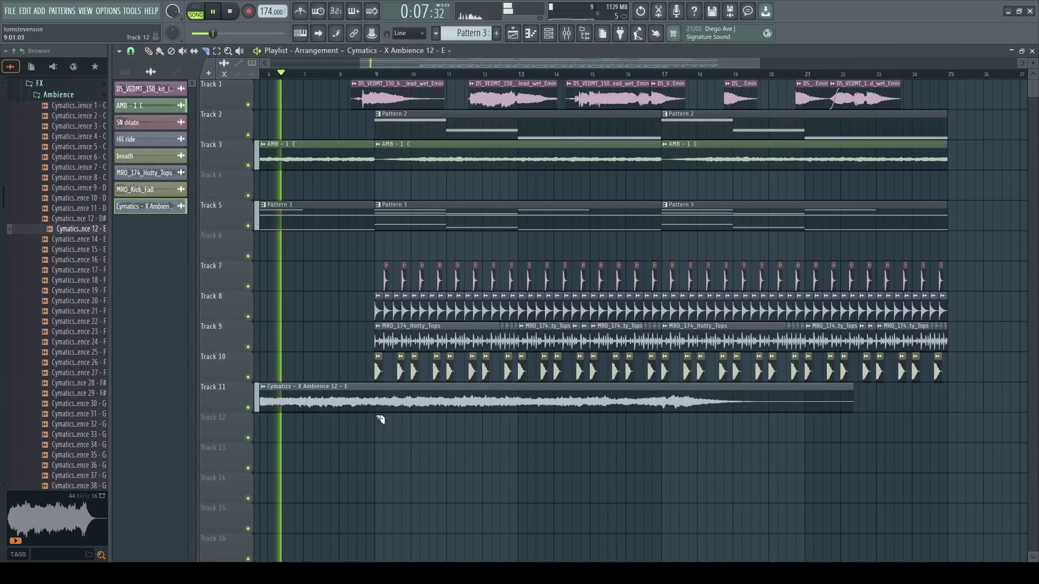
drag(381, 420, 376, 413)
drag(671, 418, 665, 386)
key(p)
right_click(695, 405)
Duplicate the ambience section from bars 9 to 17 so the copy fills bars 17 to 25 on Track 11.
ctrl+click(602, 407)
key(ctrl+b)
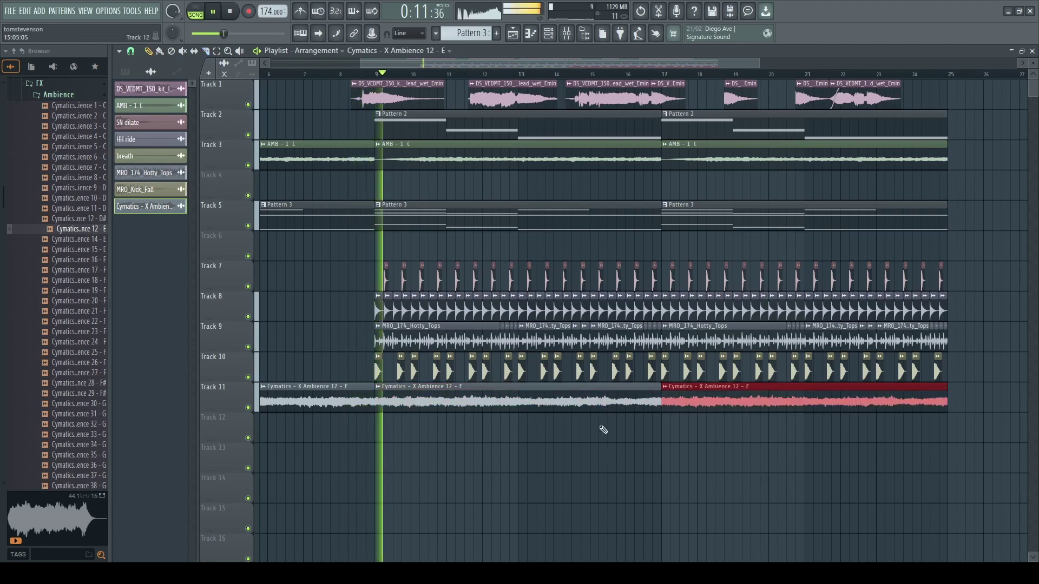
scroll(598, 436, down, 3)
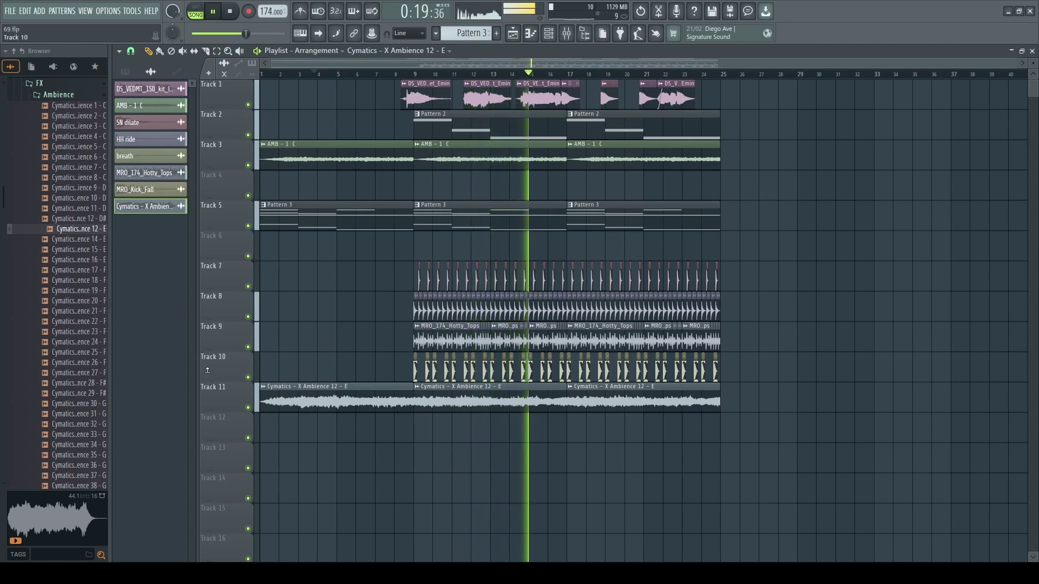
Add Fruity Stereo Shaper to the ambiences mixer track and check that track's Fruity parametric EQ 2 curve.
key(space)
double_click(303, 394)
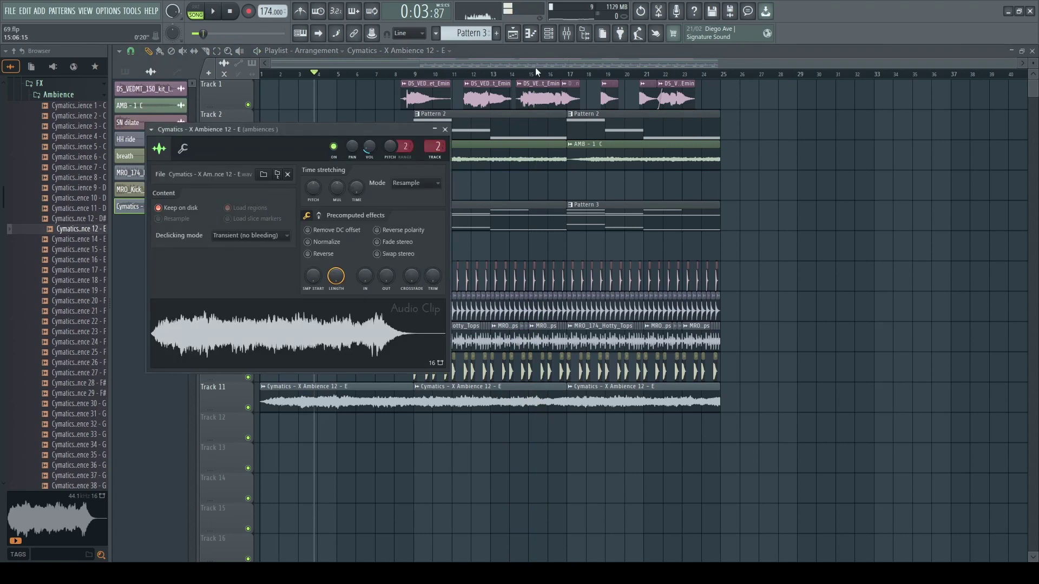
click(567, 33)
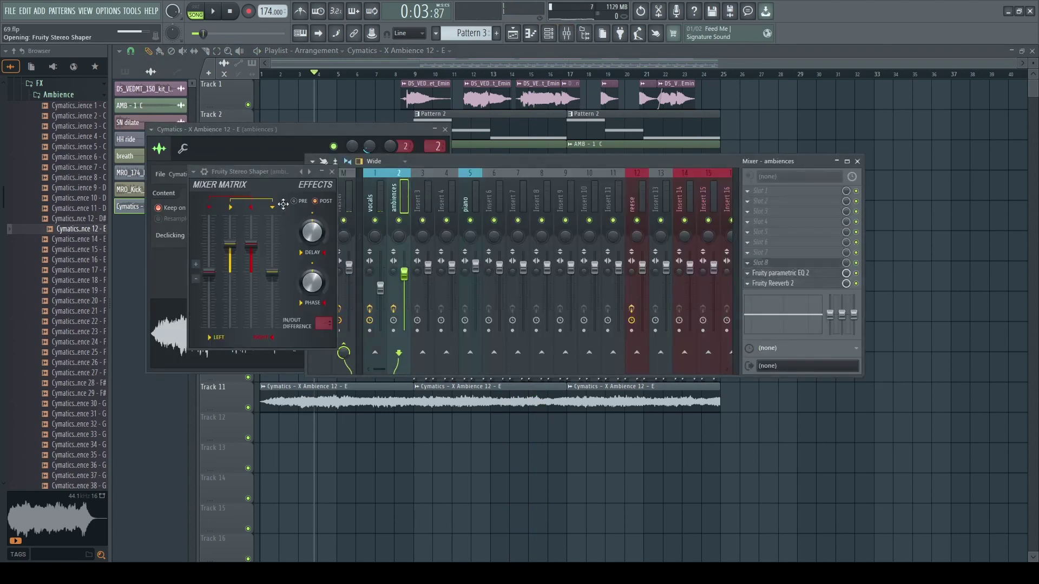
key(space)
click(332, 172)
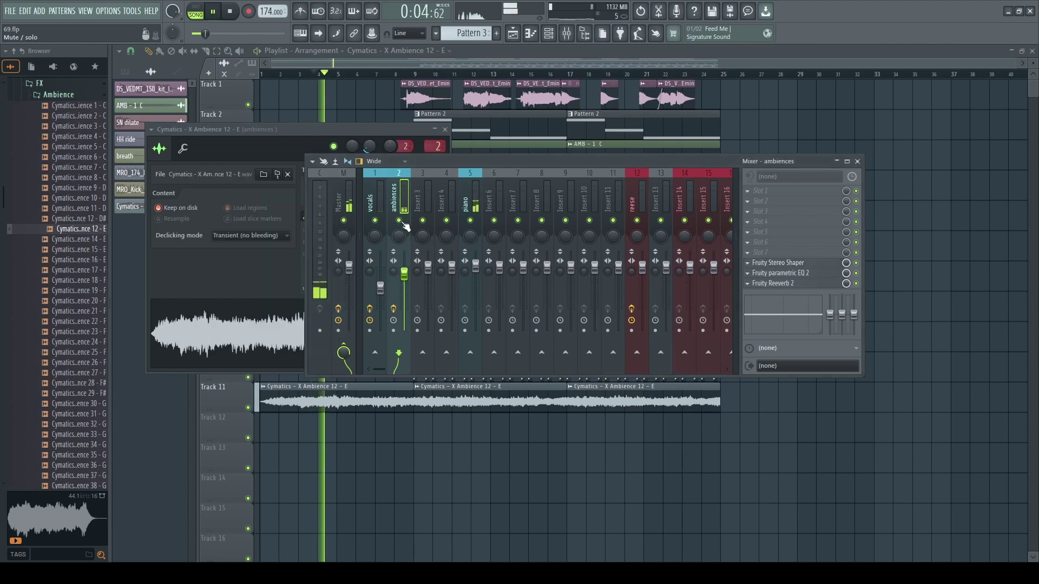
click(781, 273)
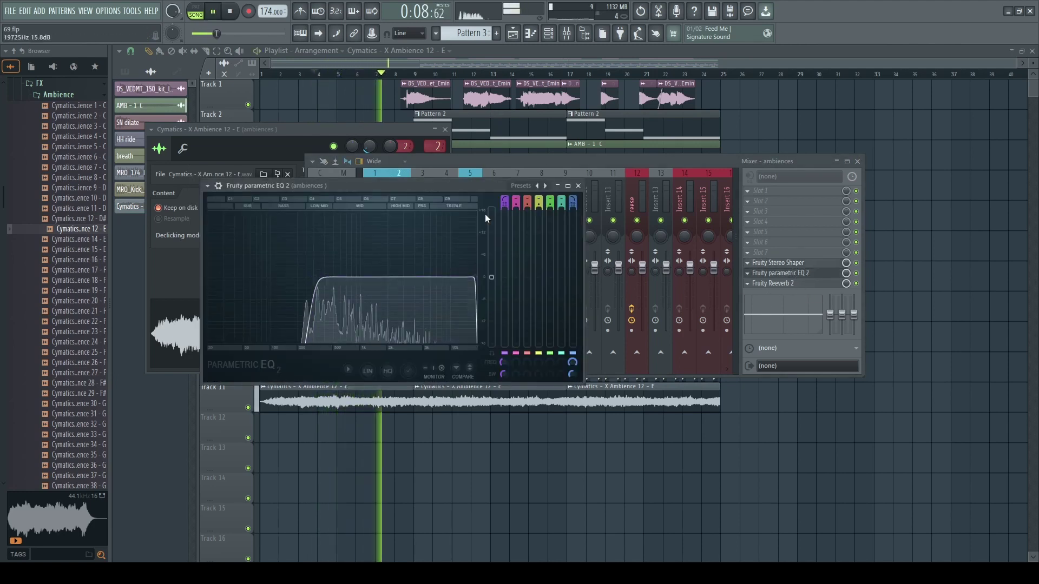
key(Escape)
Solo Insert 14 and route mixer inserts 14 to 16 to Insert 18.
click(372, 234)
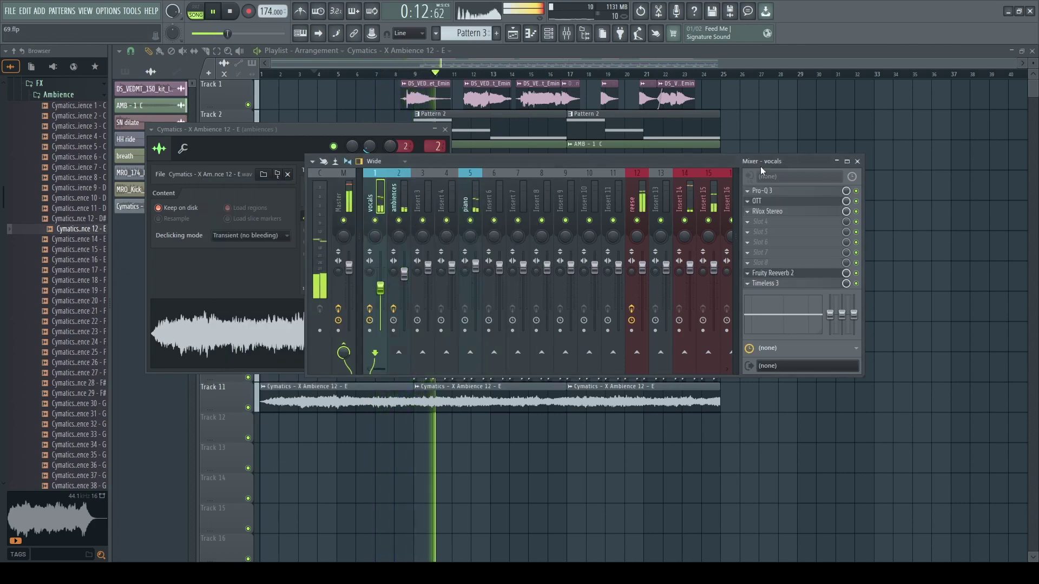
scroll(685, 205, down, 3)
click(603, 211)
key(space)
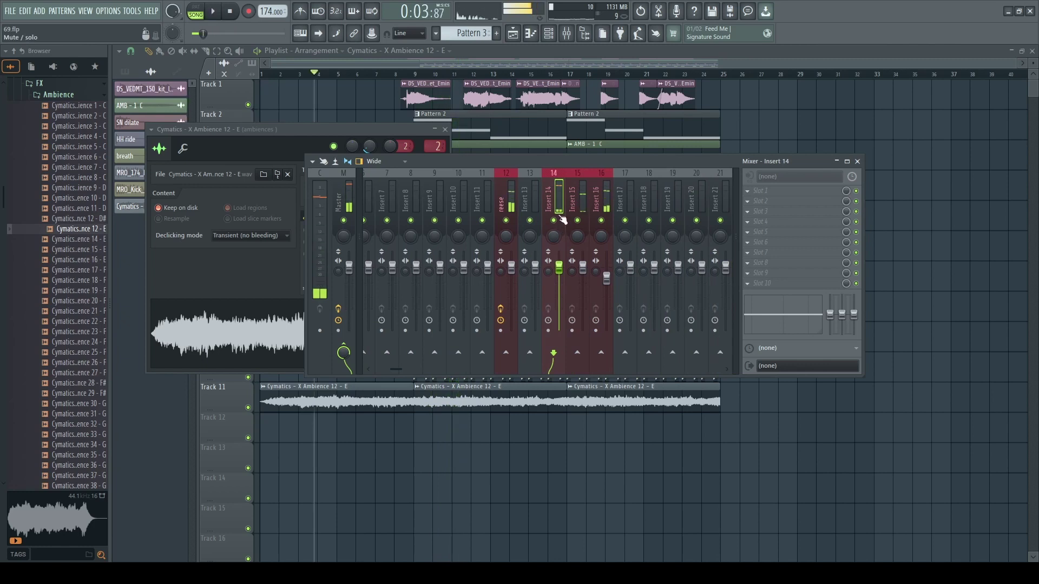
click(552, 208)
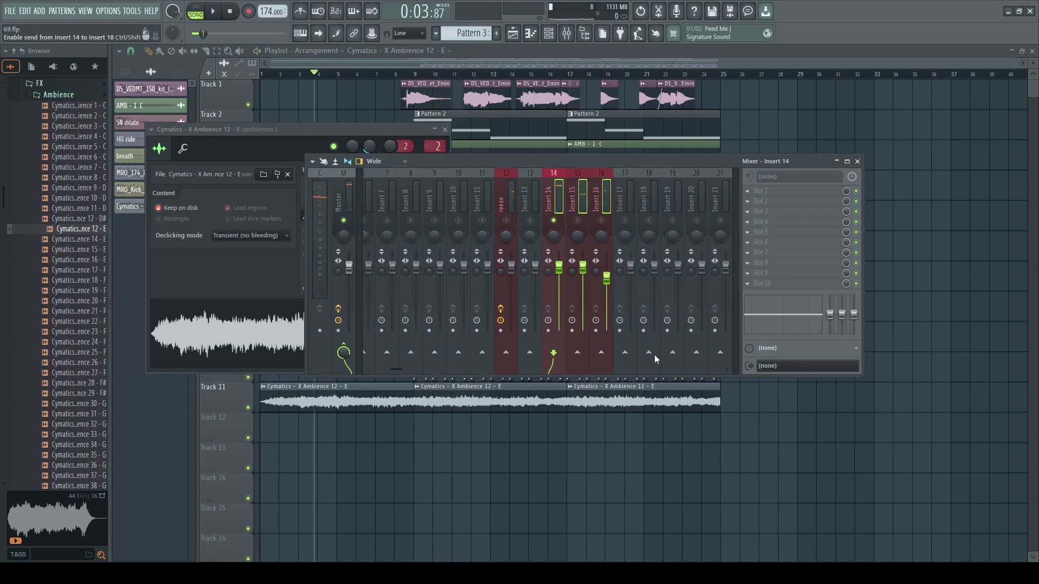
click(665, 373)
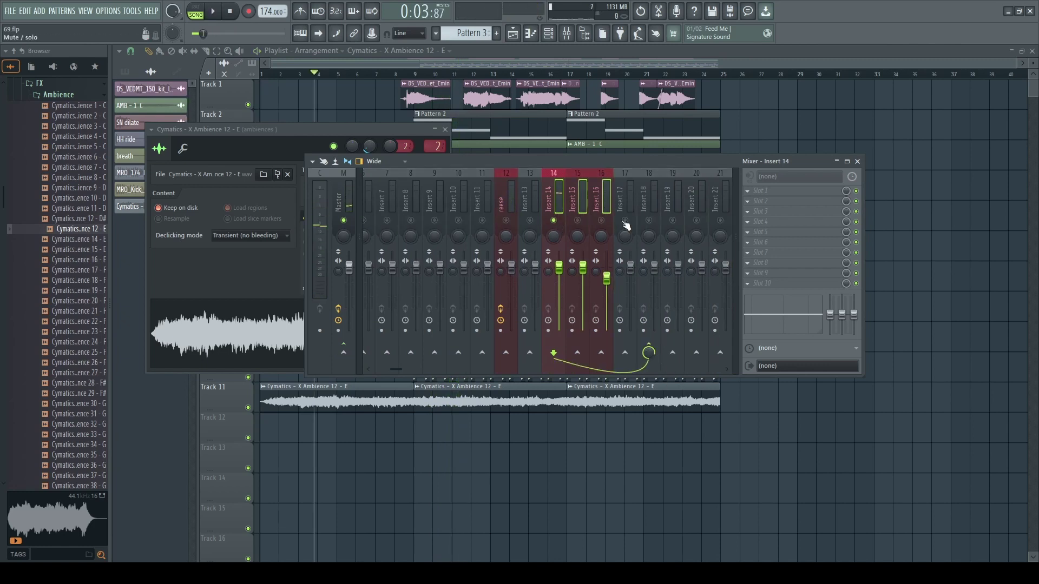
Rename Insert 18 as drum buss, then solo Insert 14 during playback and listen to it.
click(654, 215)
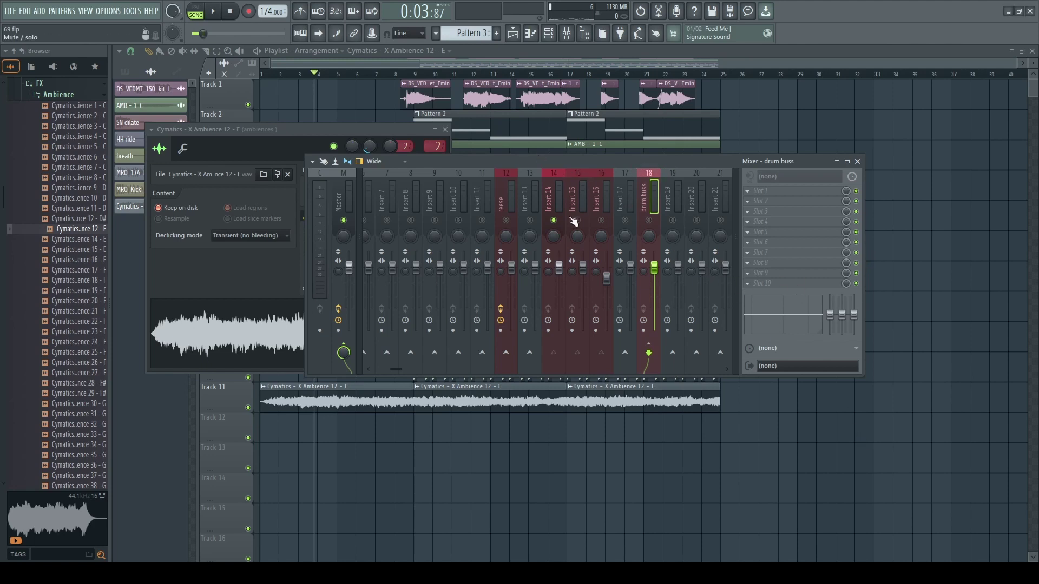
right_click(553, 220)
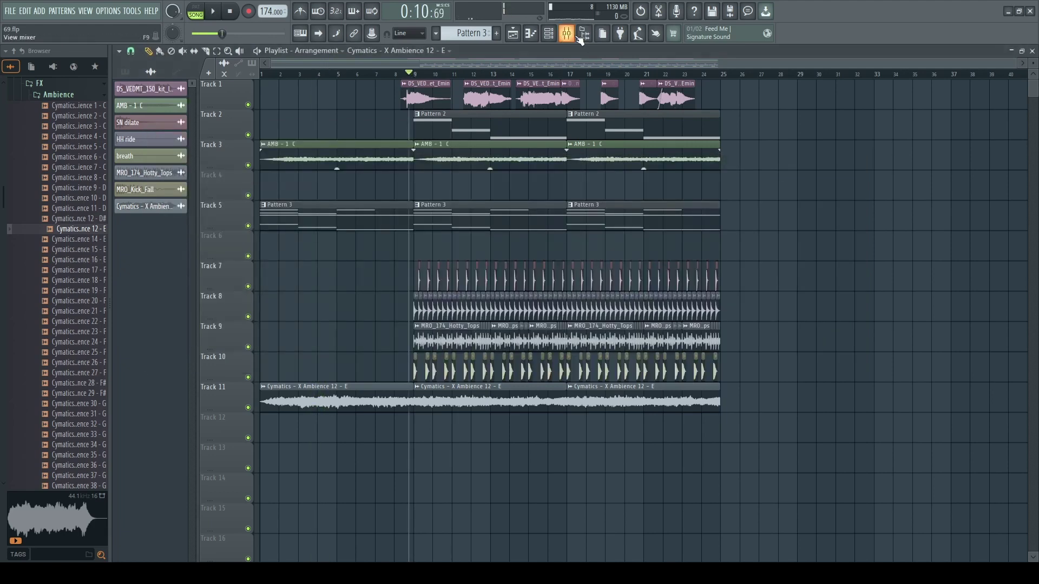
click(577, 36)
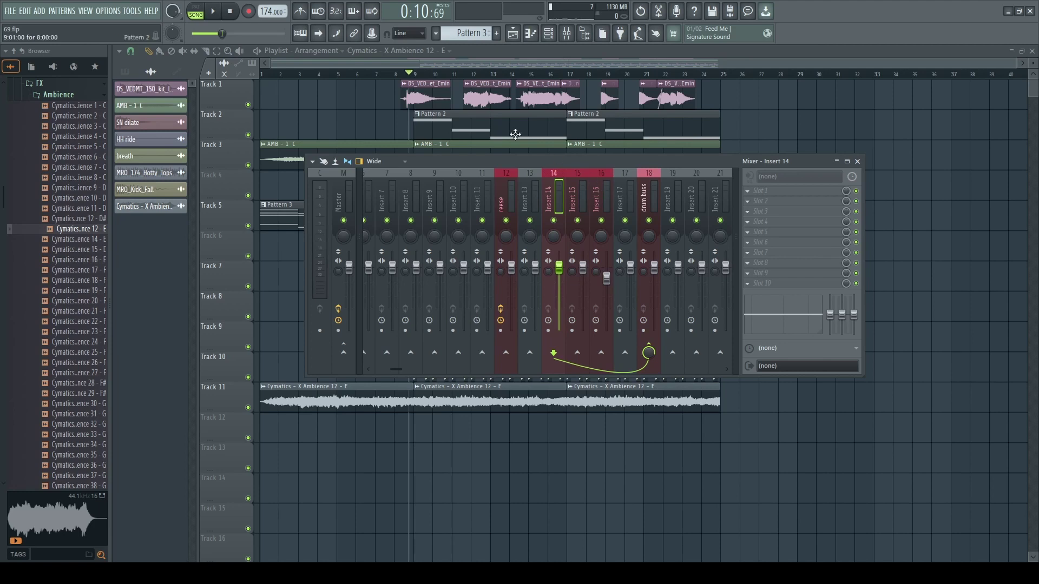
key(space)
right_click(554, 221)
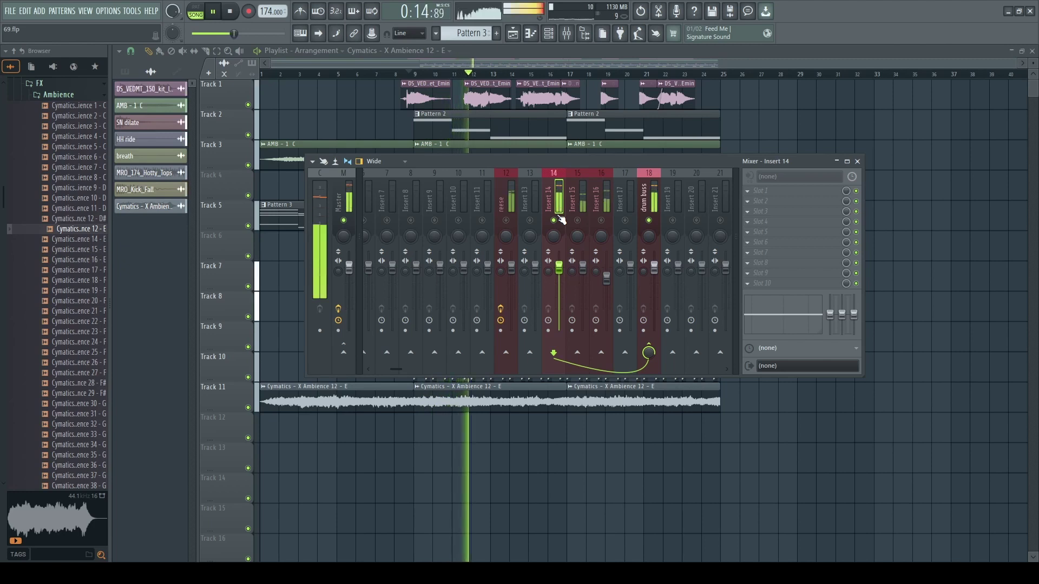
key(space)
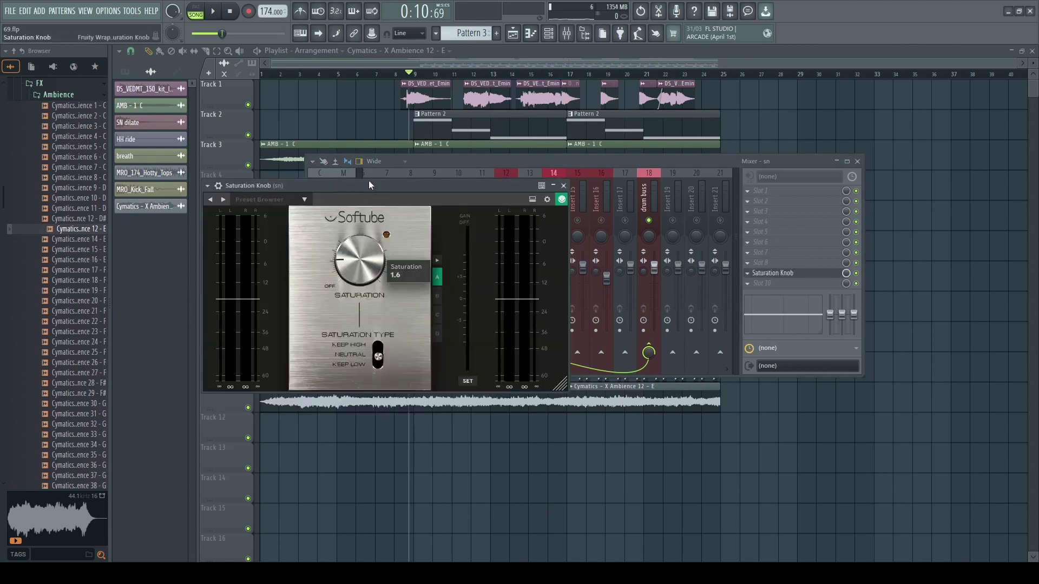
Audition the sn mixer track with Saturation Knob set to 1.6.
drag(370, 185, 389, 188)
key(space)
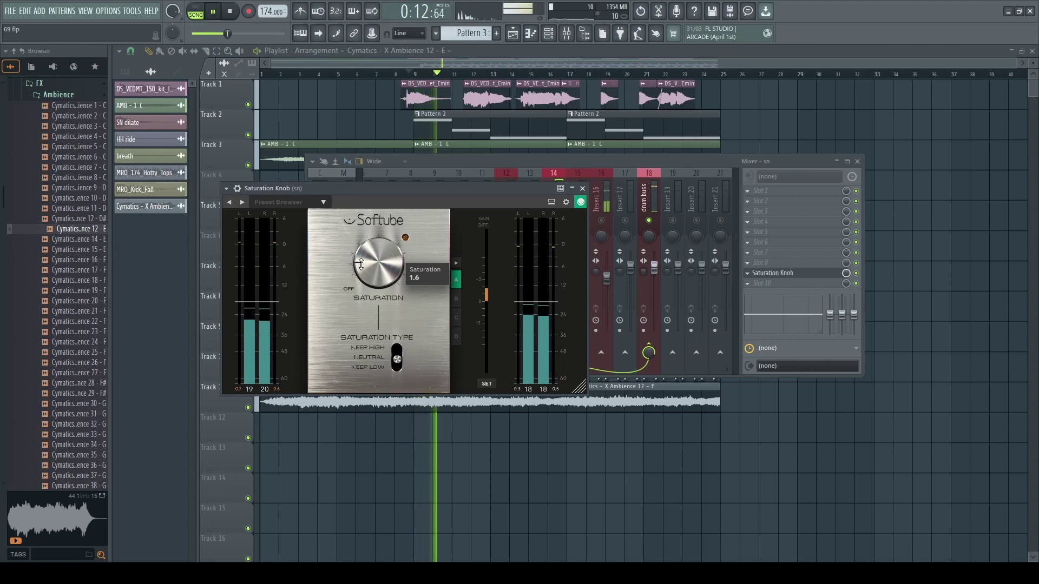
key(space)
click(582, 188)
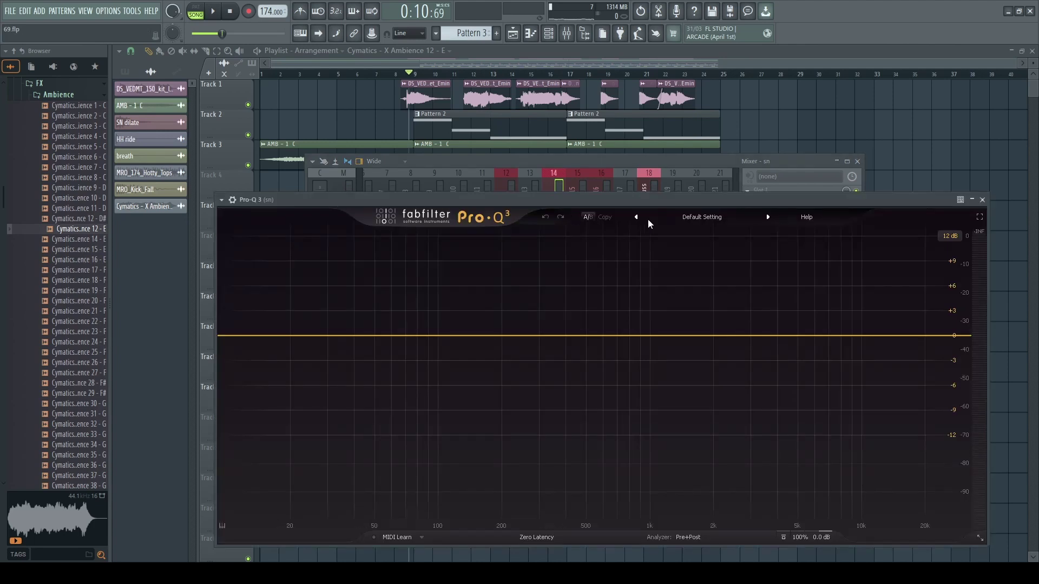
Load the Low Cut preset in Pro-Q 3 on the sn track and raise the cutoff to about 286 Hz.
click(646, 218)
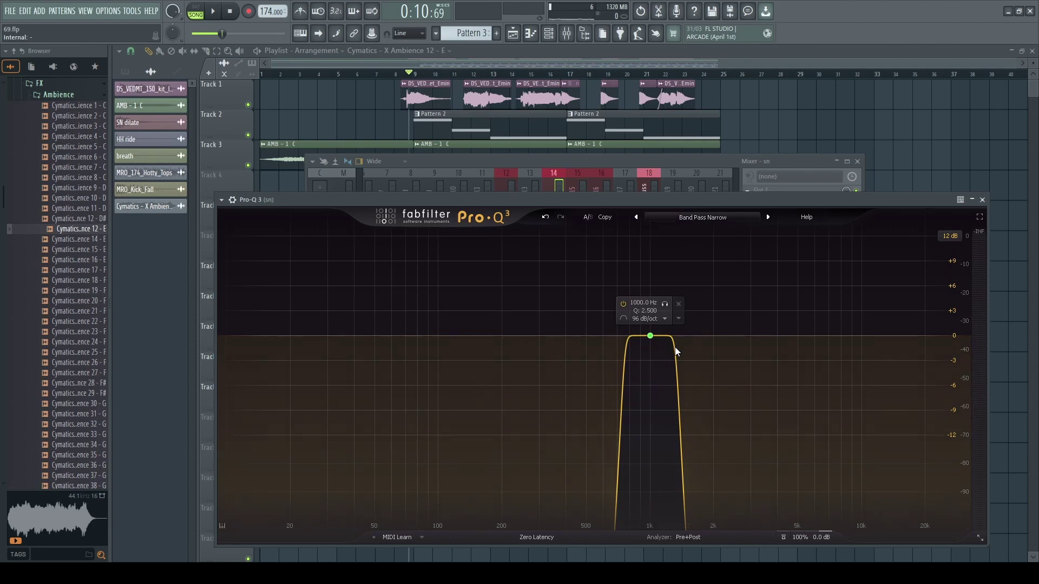
click(677, 408)
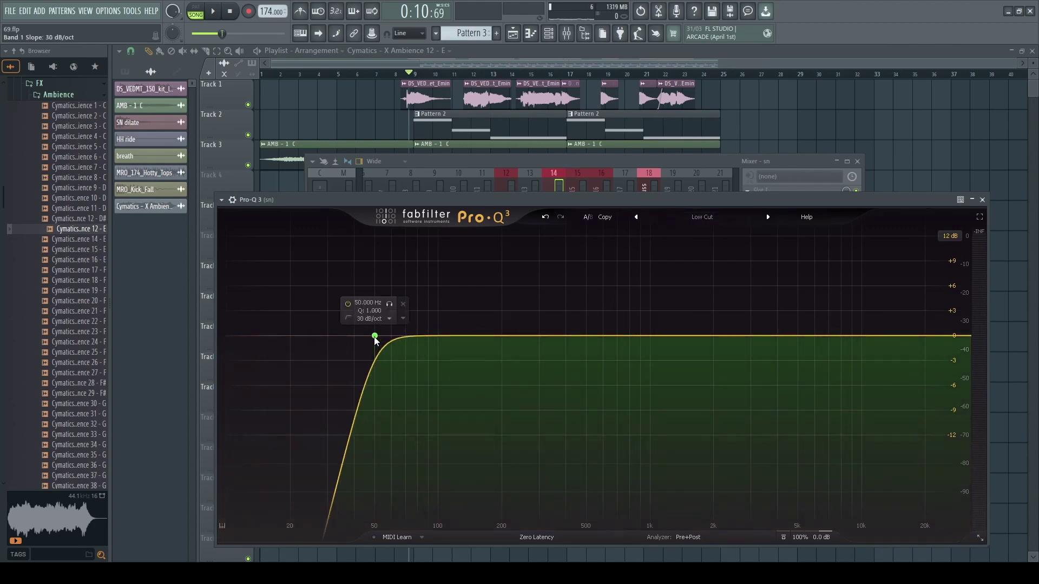
drag(375, 336, 511, 345)
drag(543, 199, 527, 147)
key(space)
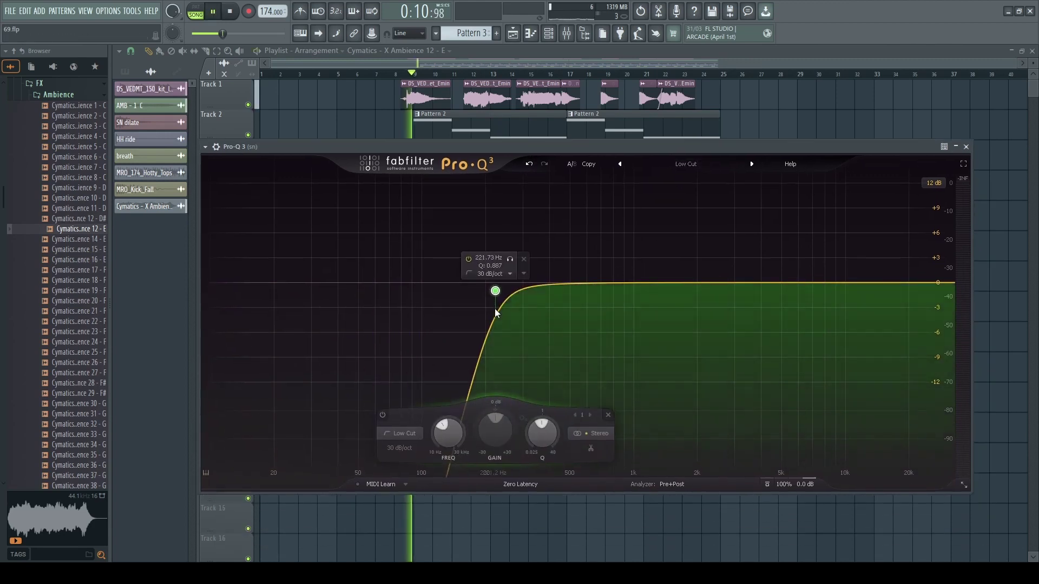
drag(494, 293, 520, 291)
key(space)
drag(536, 149, 564, 112)
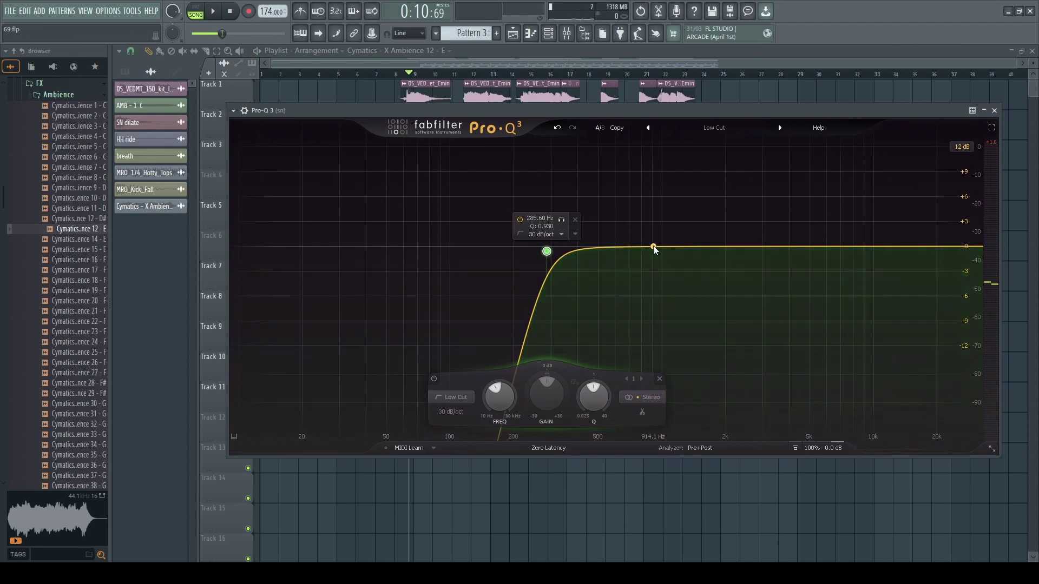
Add a narrow bell boost of 3 dB at about 710 Hz in the sn track's Pro-Q 3 and audition it.
drag(654, 246, 633, 227)
scroll(656, 237, down, 2)
scroll(656, 237, up, 8)
key(space)
key(space)
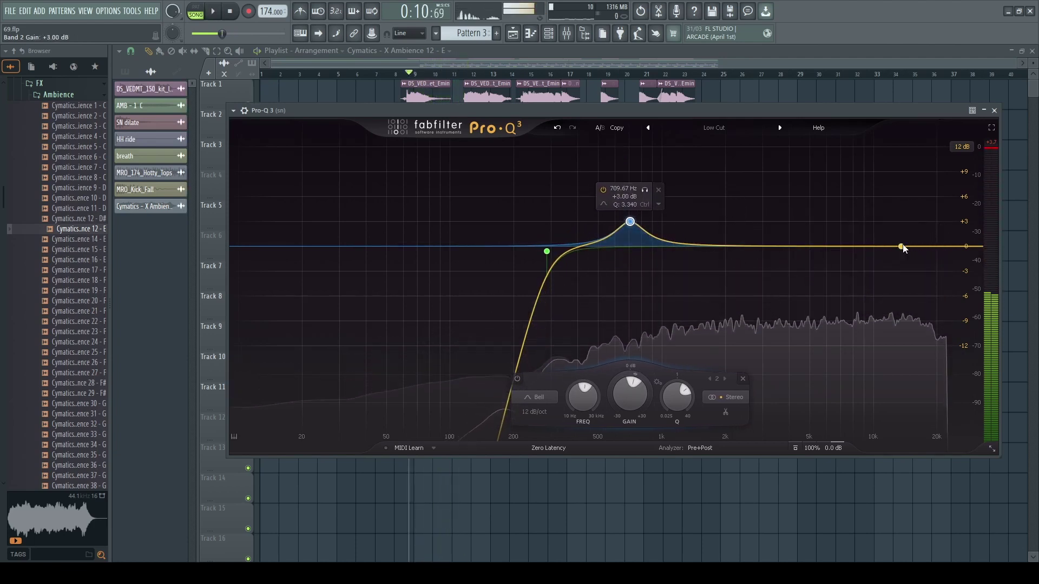
Add a high shelf of about +2.4 dB near 24.5 kHz in the sn track's Pro-Q 3 and play it back.
click(963, 227)
drag(963, 226, 951, 242)
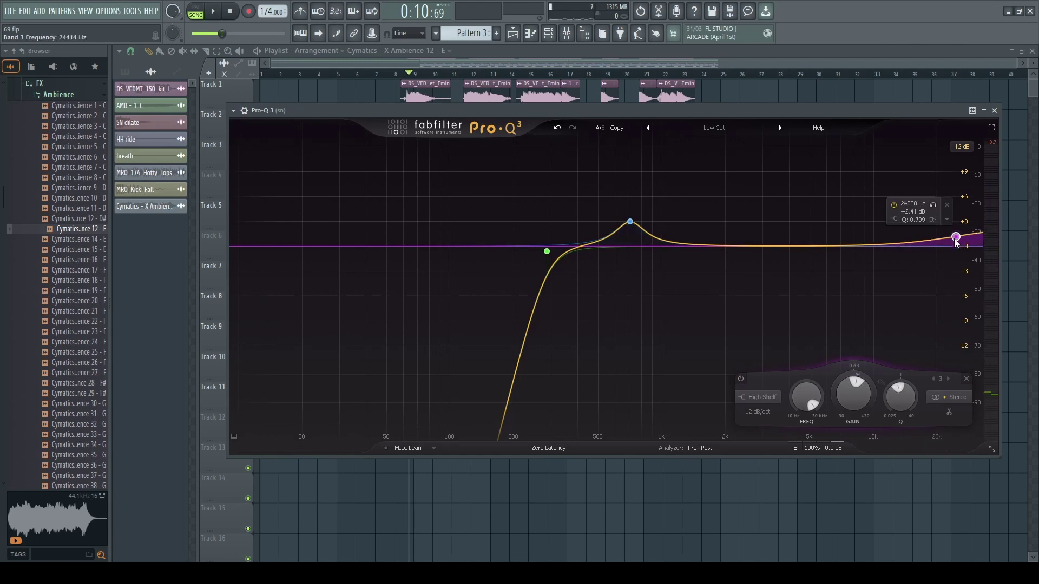
right_click(1010, 232)
key(space)
scroll(460, 274, up, 2)
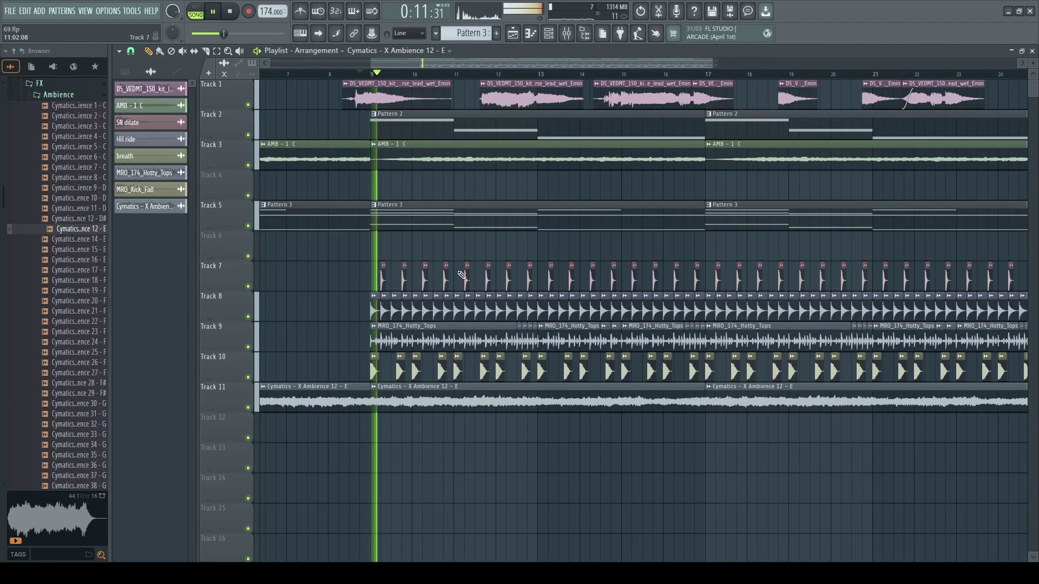
click(570, 37)
key(space)
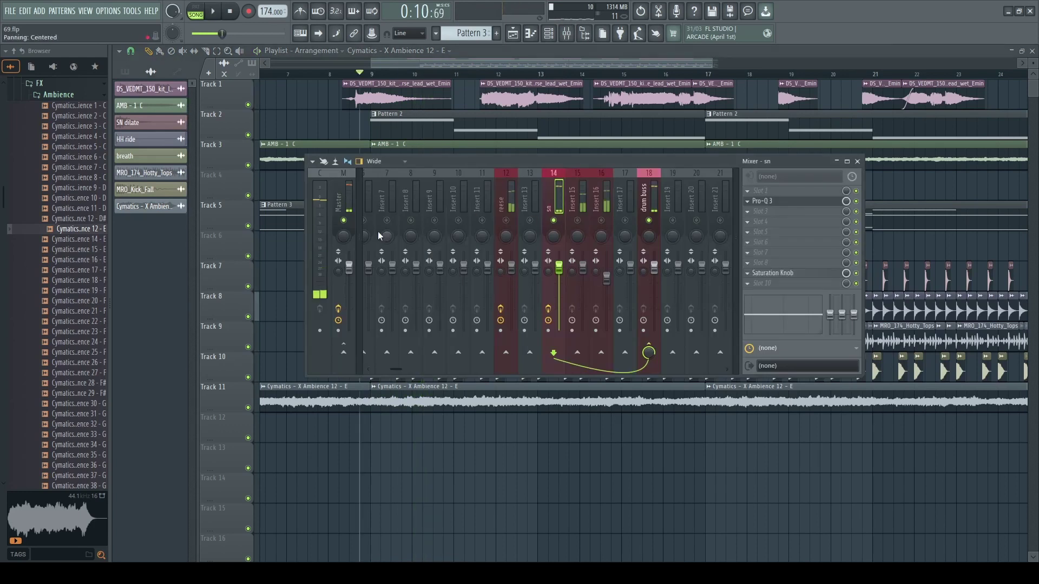
Set the SN dilate sample's quick fade out to 20% and listen to the snare in playback.
key(F9)
scroll(377, 275, up, 4)
double_click(395, 271)
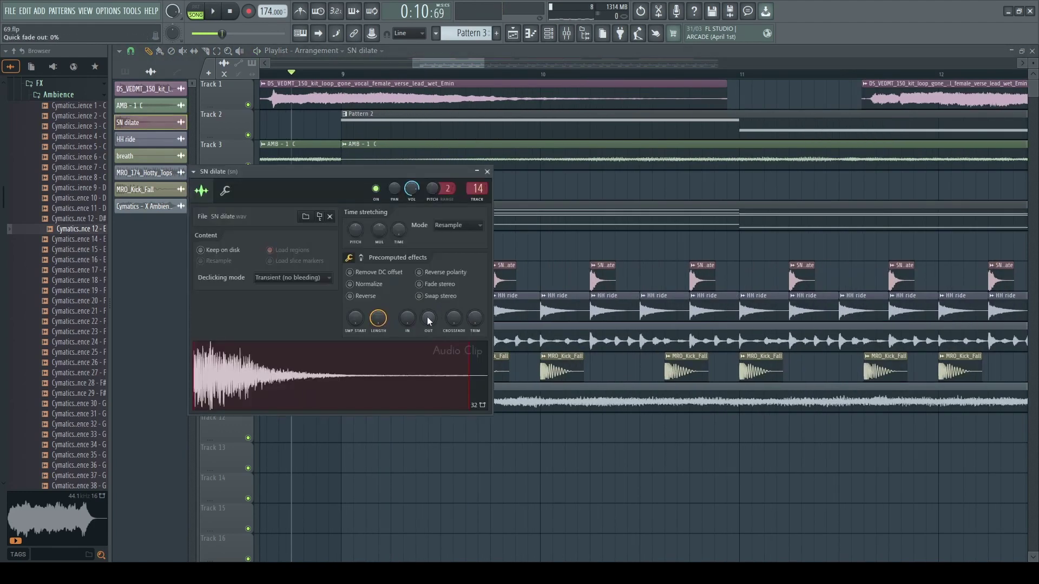
scroll(429, 321, up, 4)
key(space)
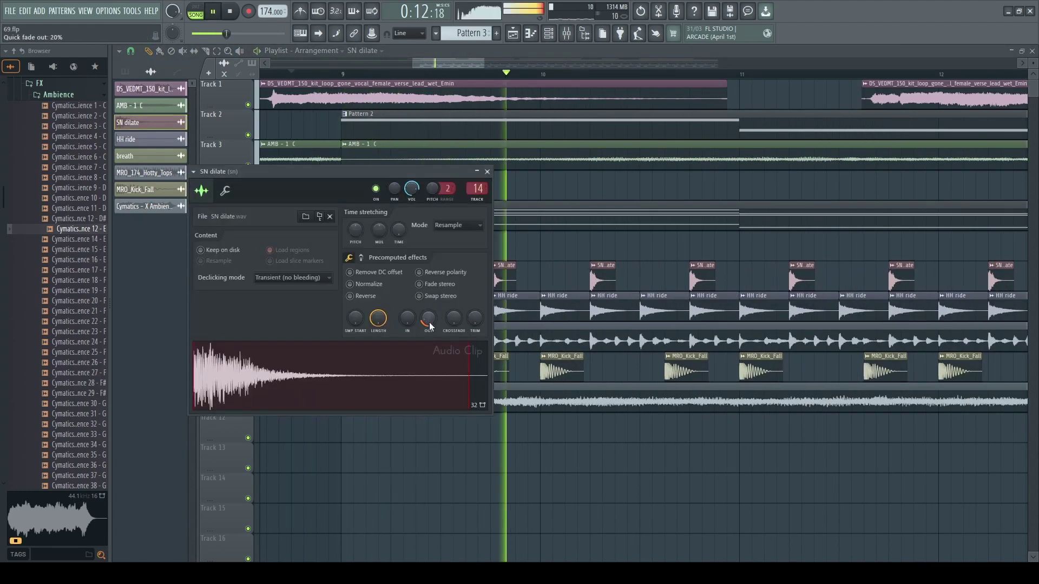
key(Escape)
scroll(536, 274, down, 4)
click(567, 35)
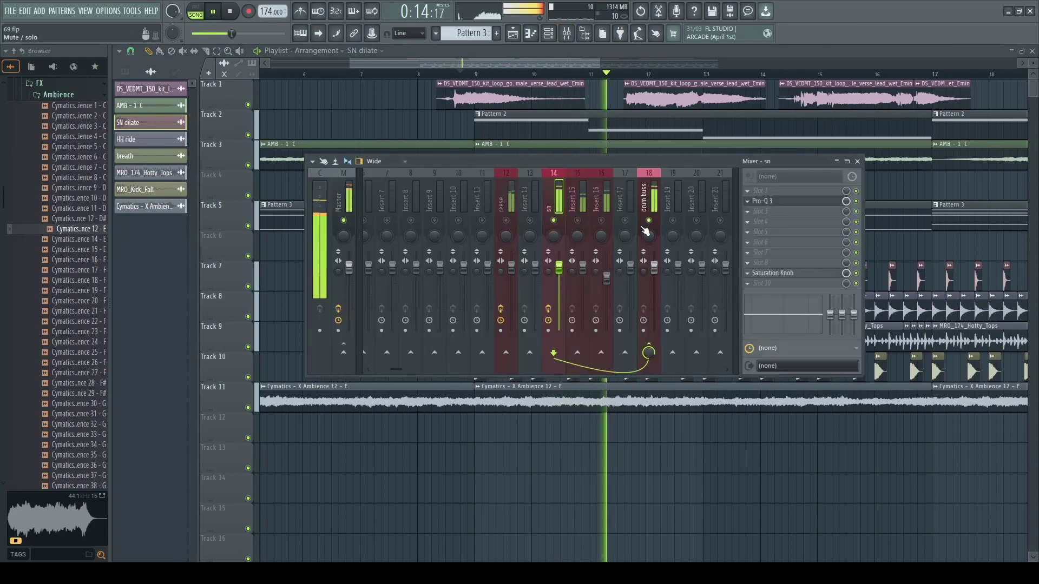
key(space)
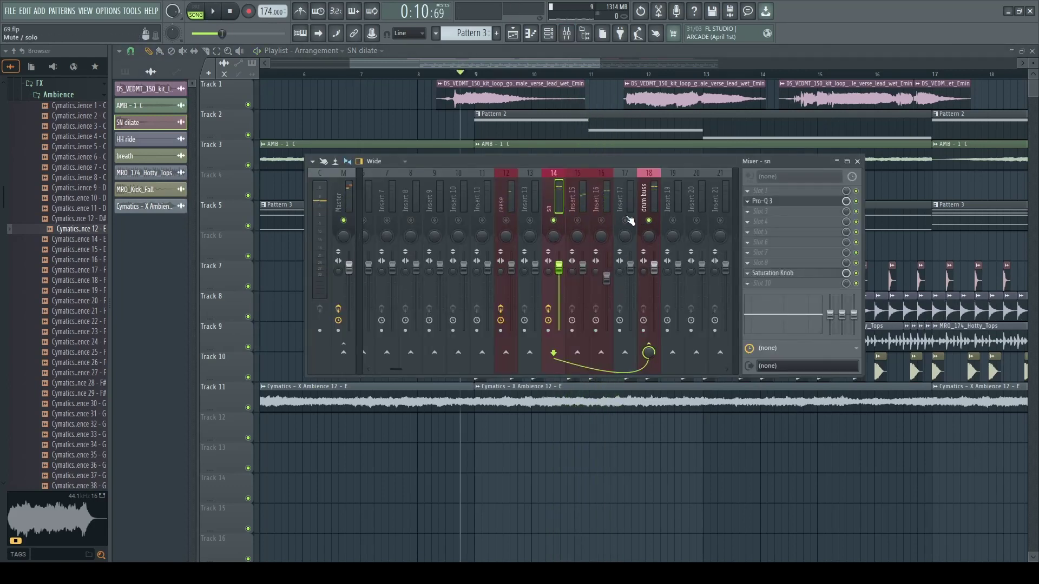
Assign the MRO_Kick_Fall audio clip to mixer Insert 17.
click(644, 211)
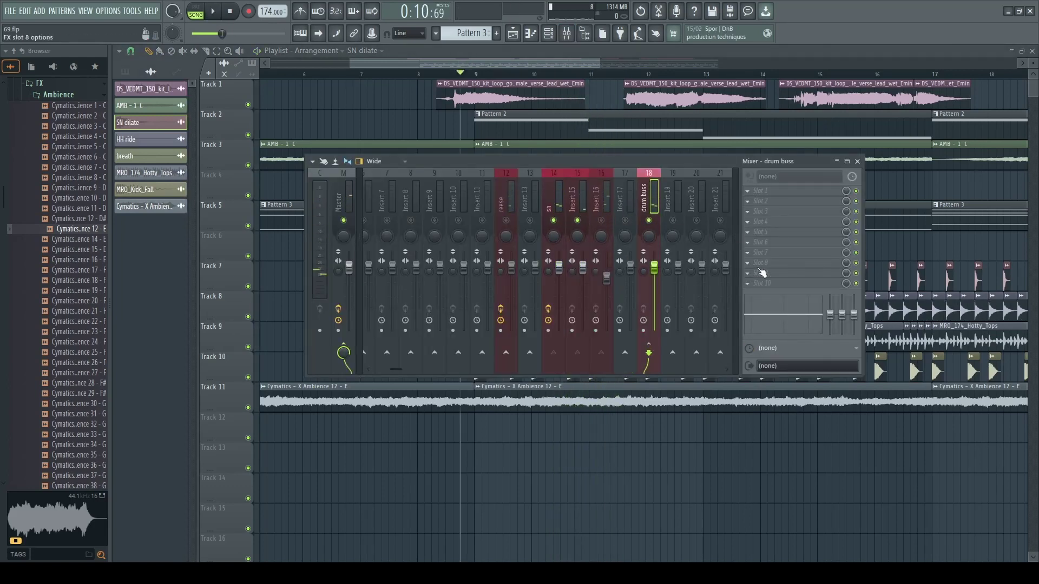
key(F9)
scroll(487, 324, up, 4)
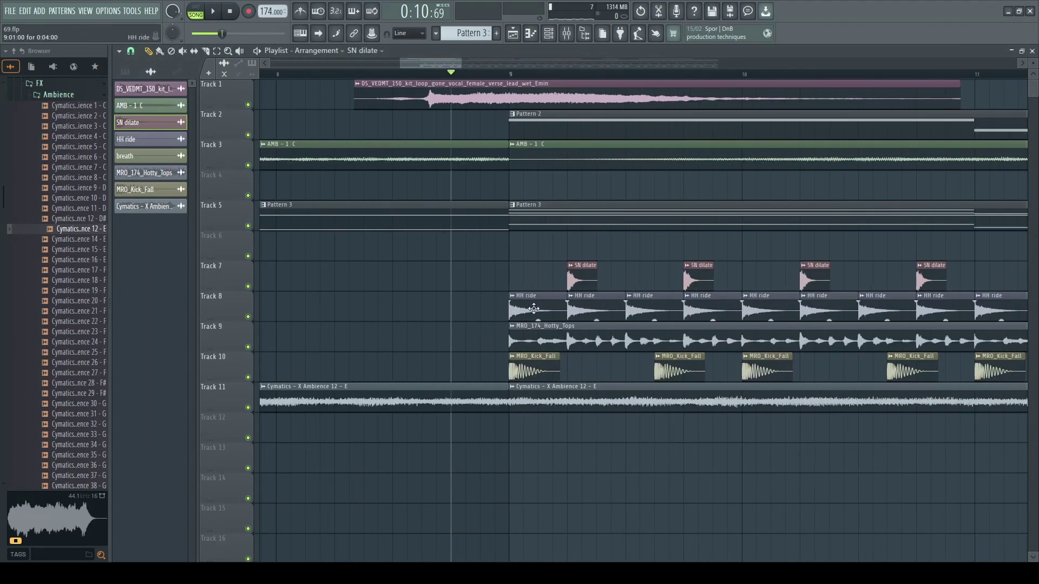
double_click(526, 370)
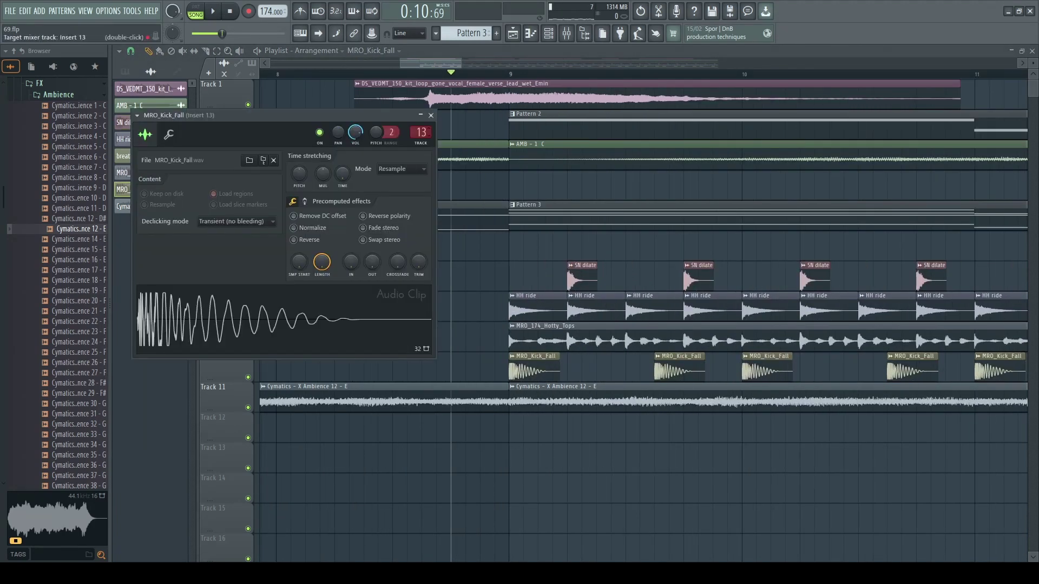
scroll(421, 133, up, 1)
double_click(421, 132)
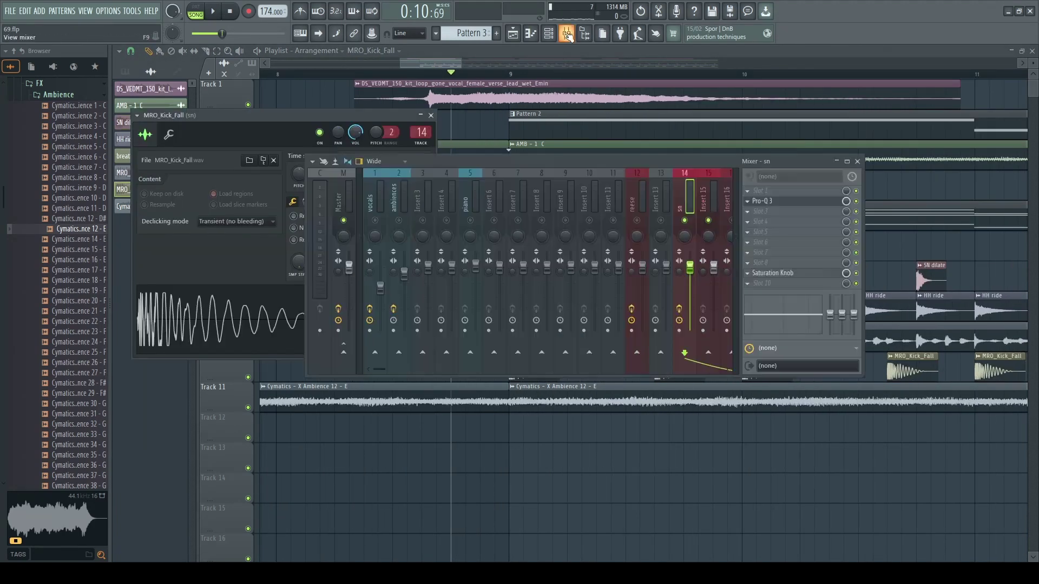
scroll(674, 199, down, 2)
click(674, 199)
click(696, 198)
click(715, 198)
key(F9)
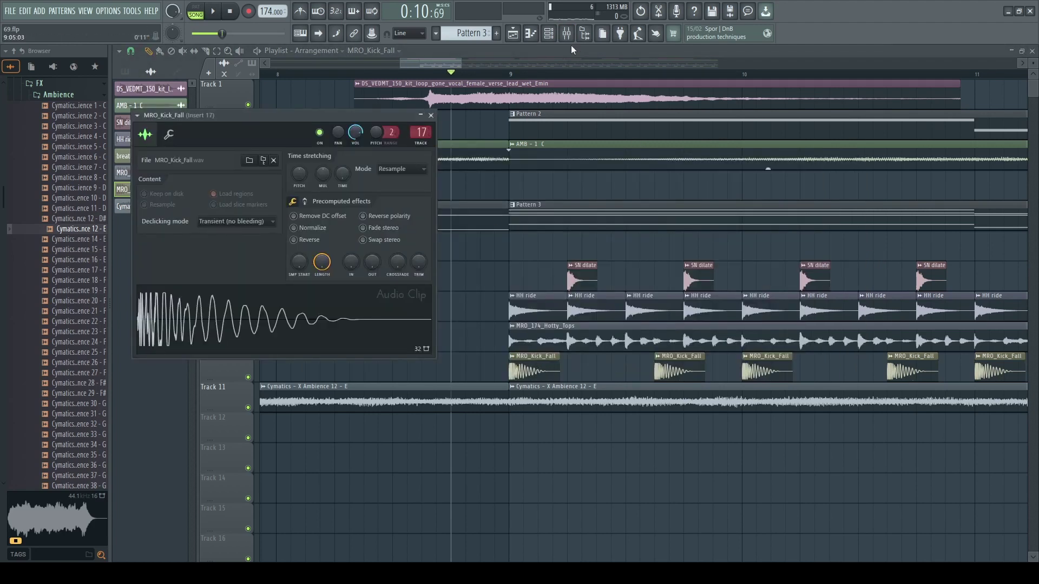
Route Insert 17 to the drum buss in the mixer.
key(F9)
scroll(726, 201, down, 2)
click(595, 200)
click(556, 199)
click(607, 194)
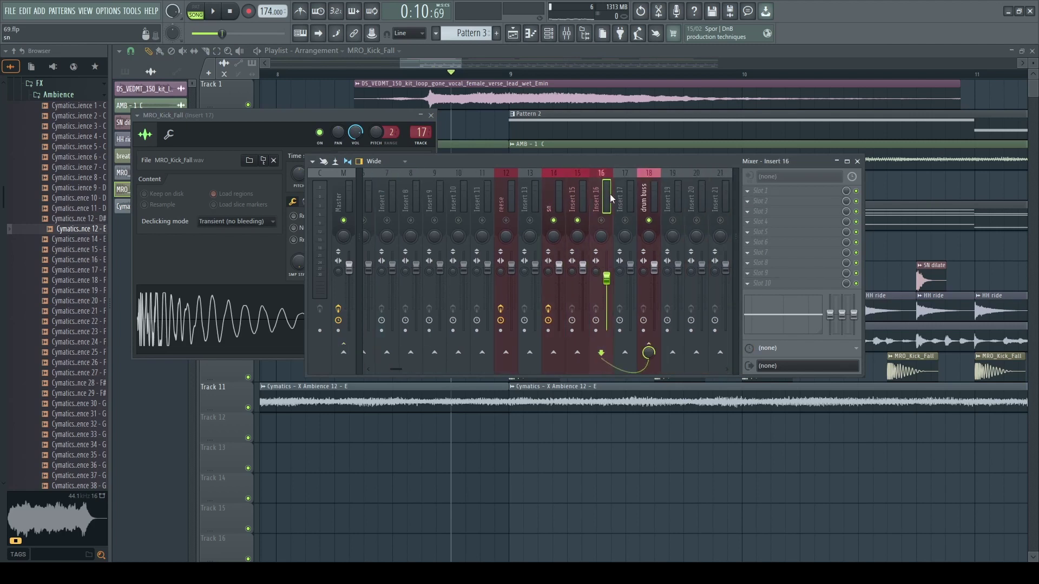
click(626, 198)
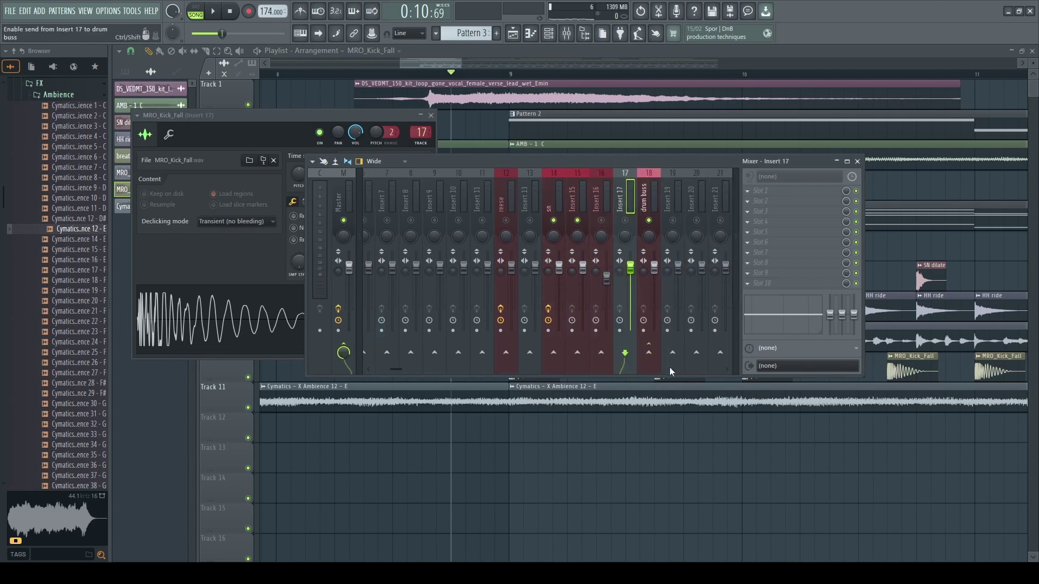
click(644, 203)
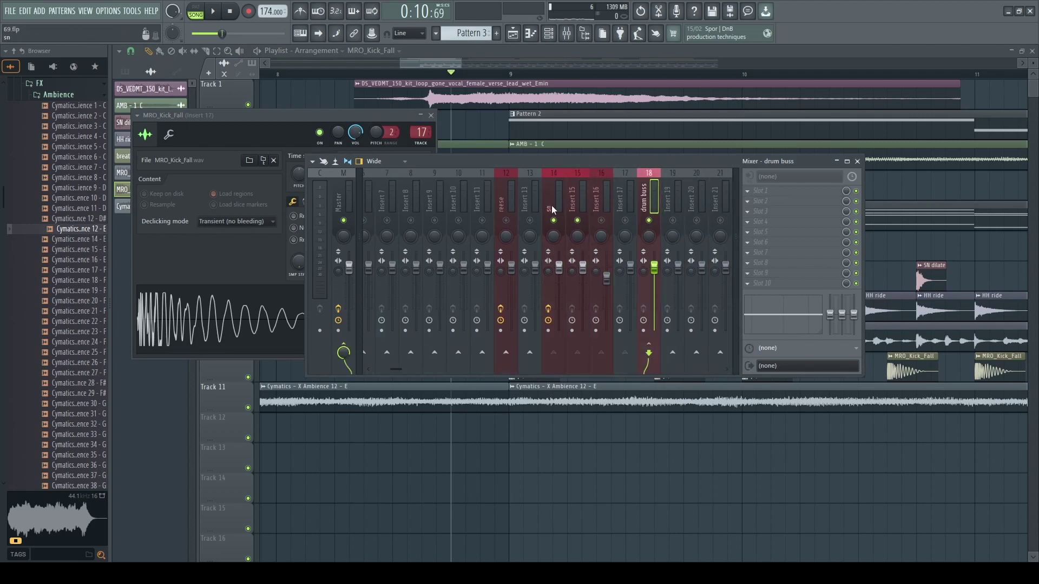
Give mixer tracks 14 to 18 the same pink colour and unsolo the drum buss.
drag(551, 206, 658, 199)
click(630, 206)
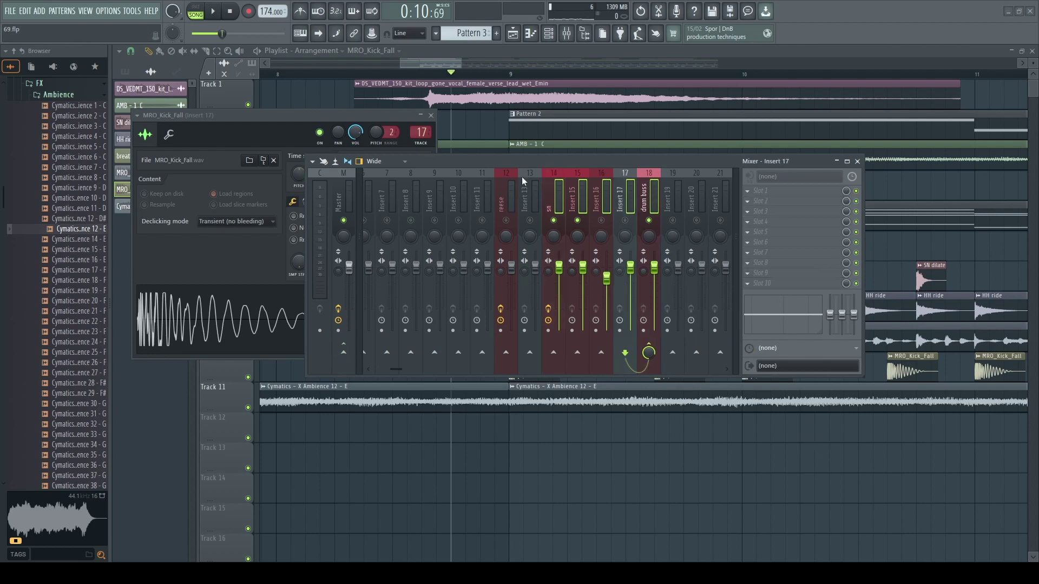
click(651, 204)
click(631, 211)
click(648, 208)
click(625, 220)
right_click(647, 221)
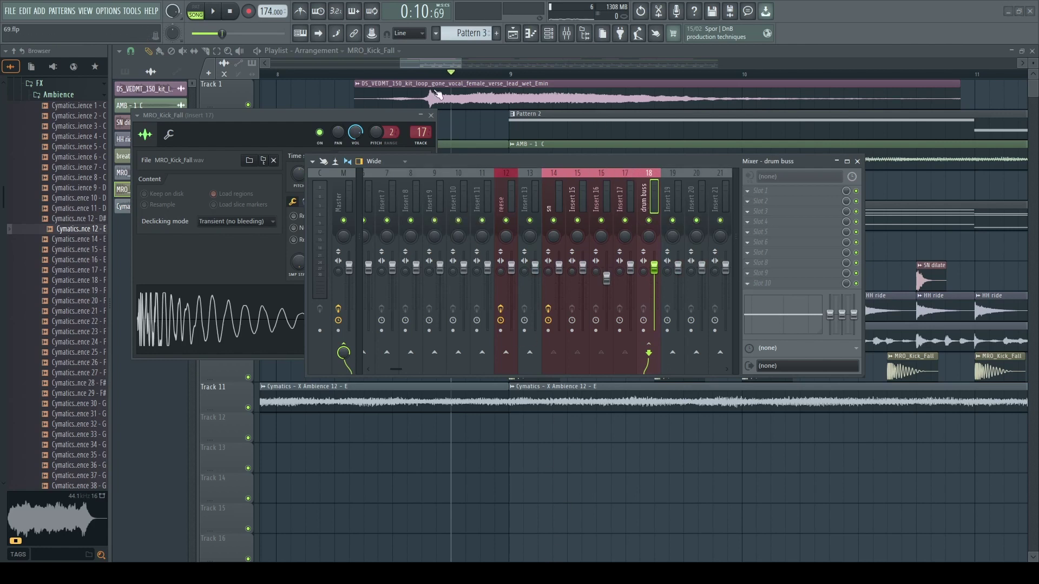
Add Saturation Knob to the drum buss, set its saturation to 0.4 and audition the full mix.
click(436, 141)
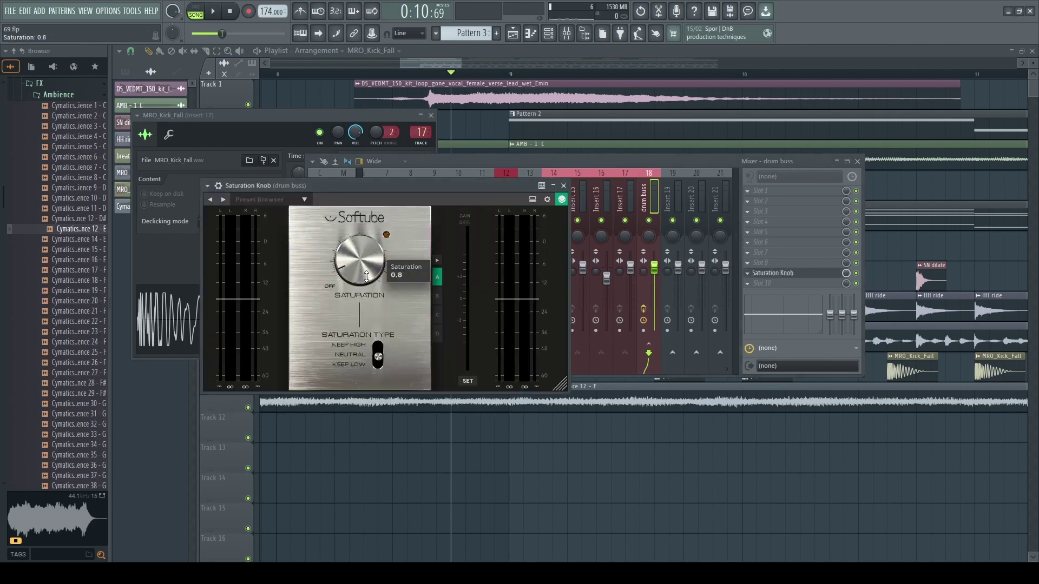
drag(421, 193, 419, 220)
key(space)
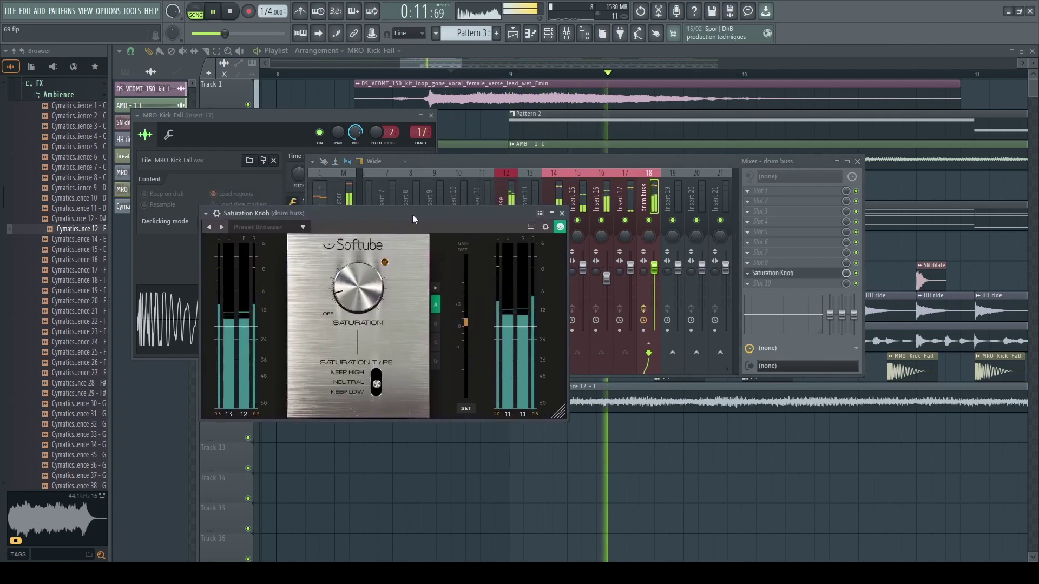
drag(347, 300, 347, 302)
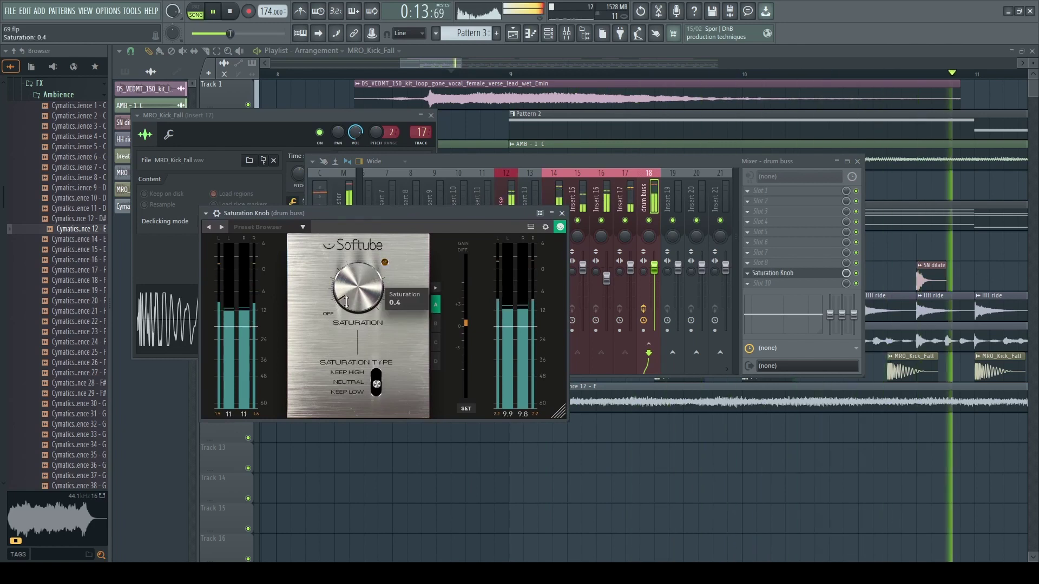
click(562, 213)
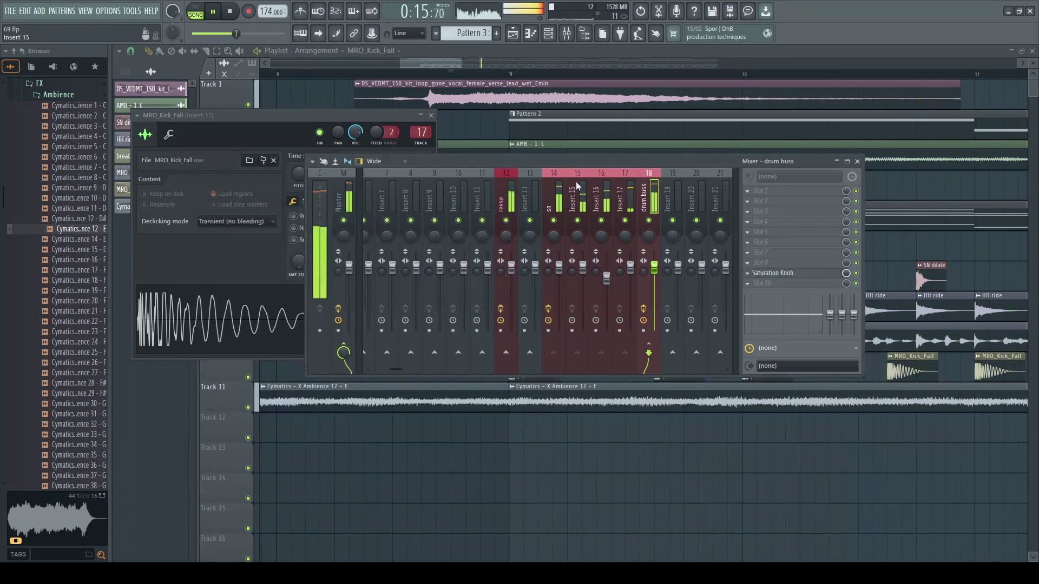
key(space)
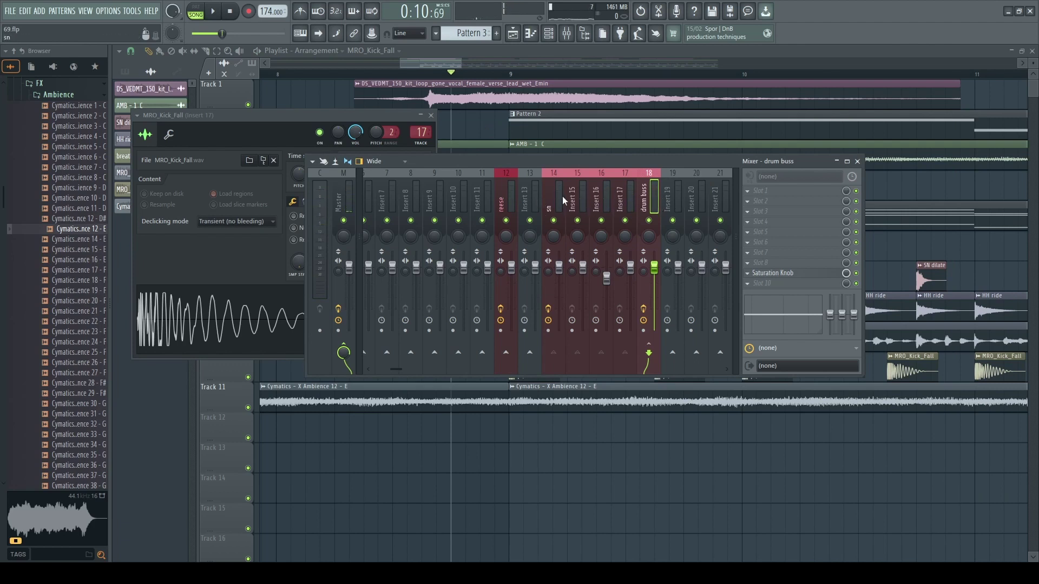
click(772, 274)
drag(521, 210, 527, 218)
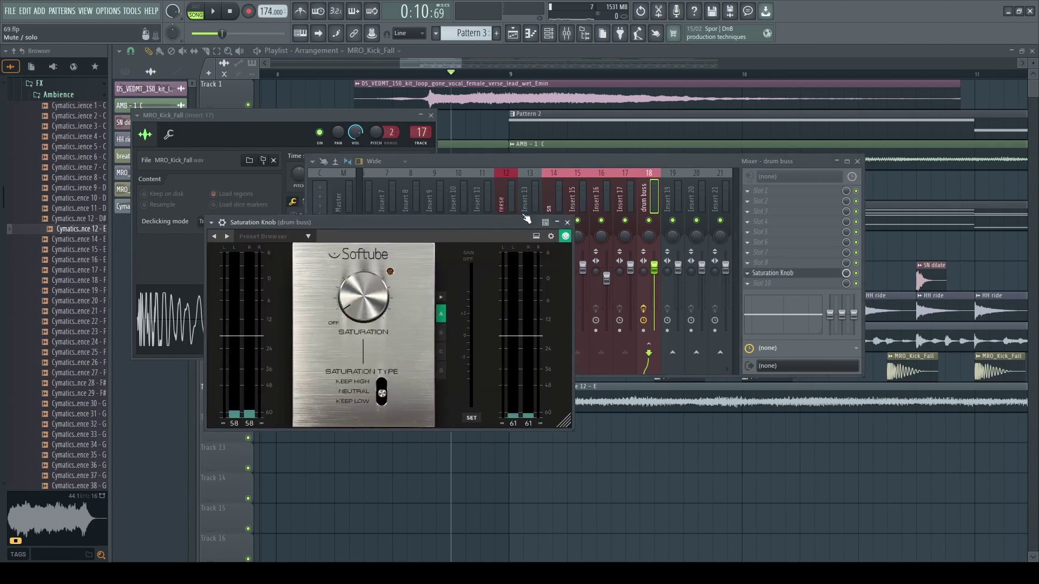
Raise the drum buss Saturation Knob to 1.0 while auditioning the mix and close the plugin.
key(space)
drag(368, 280, 360, 298)
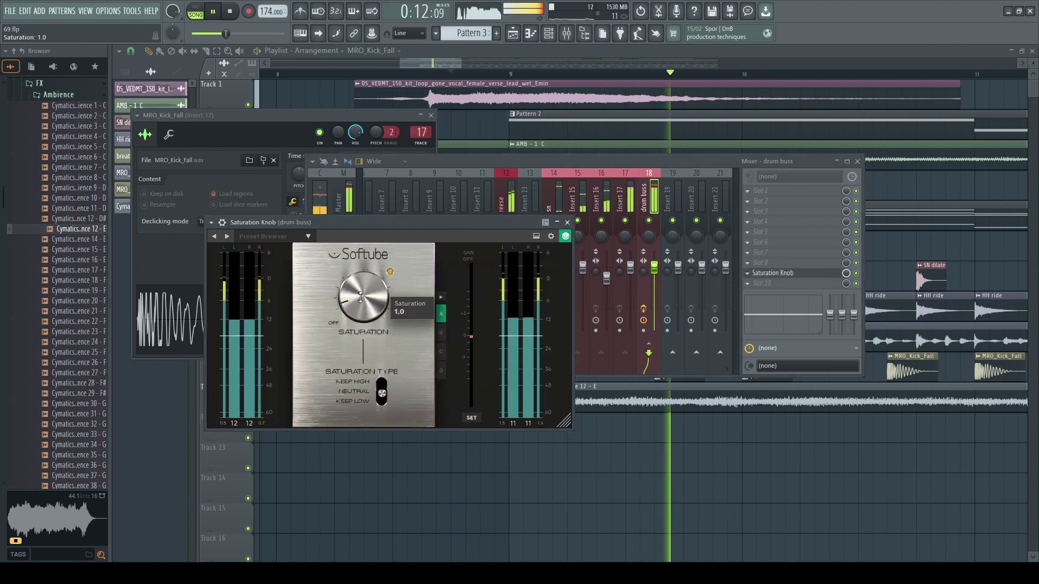
click(567, 222)
key(space)
Lower the volume of Insert 17 slightly, solo Insert 15 and bring its volume down to about 84%.
click(578, 233)
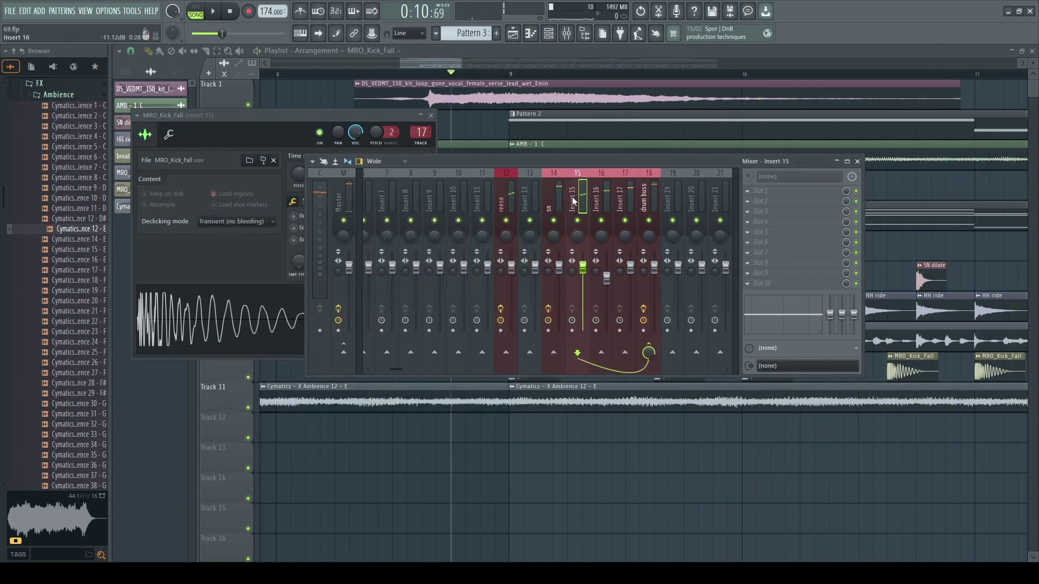
click(628, 230)
key(space)
key(space)
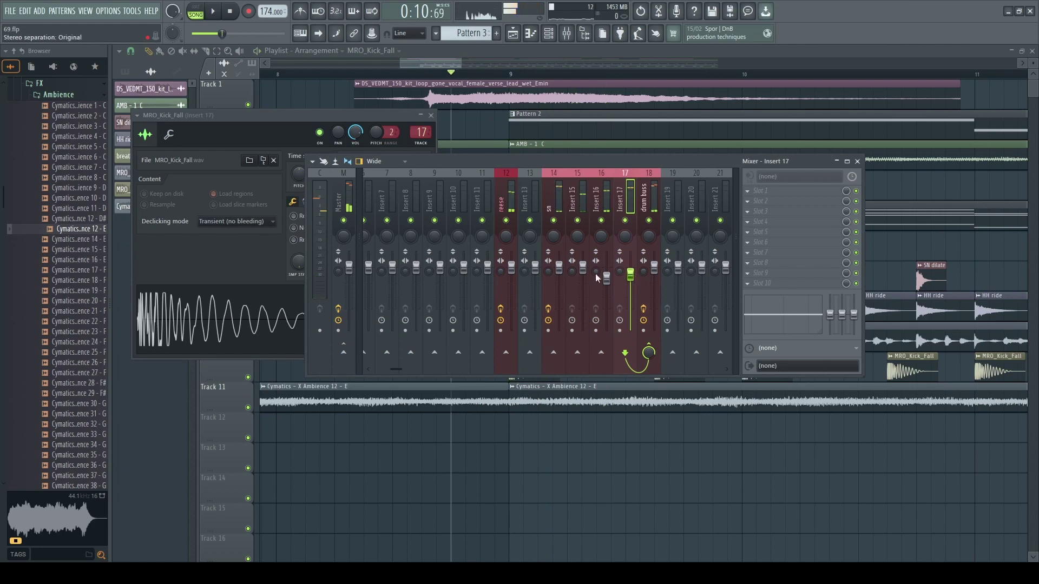
key(space)
click(583, 206)
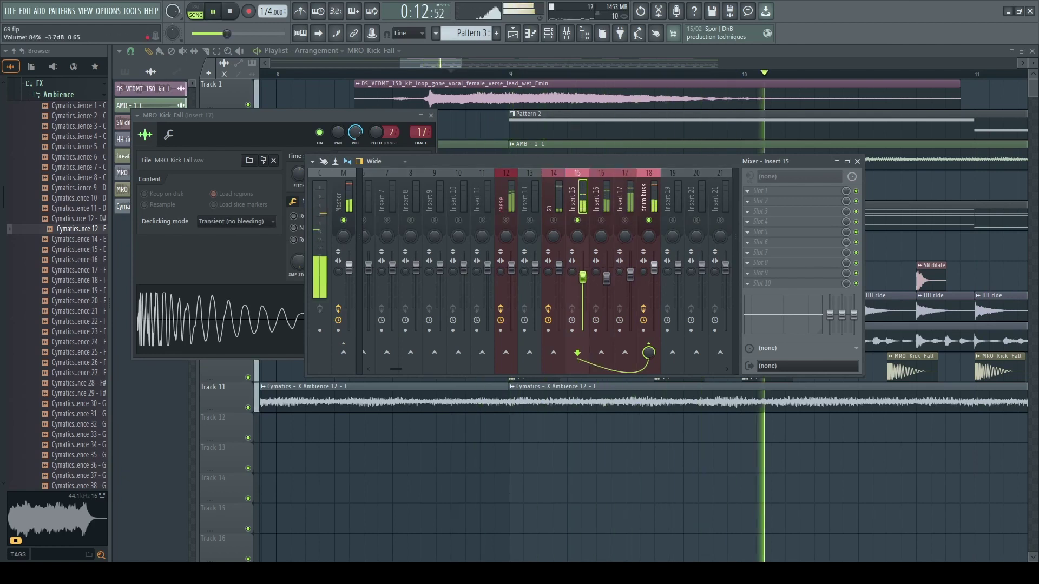
key(space)
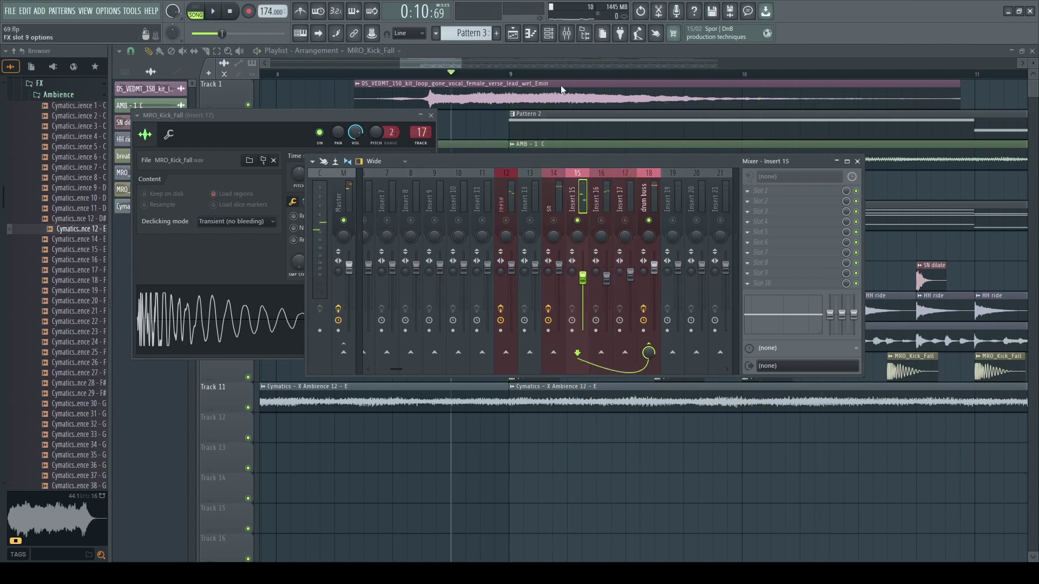
Add Fruity Stereo Shaper and Fruity parametric EQ 2 to Insert 15, with a band 1 high-pass at about 1394 Hz.
key(space)
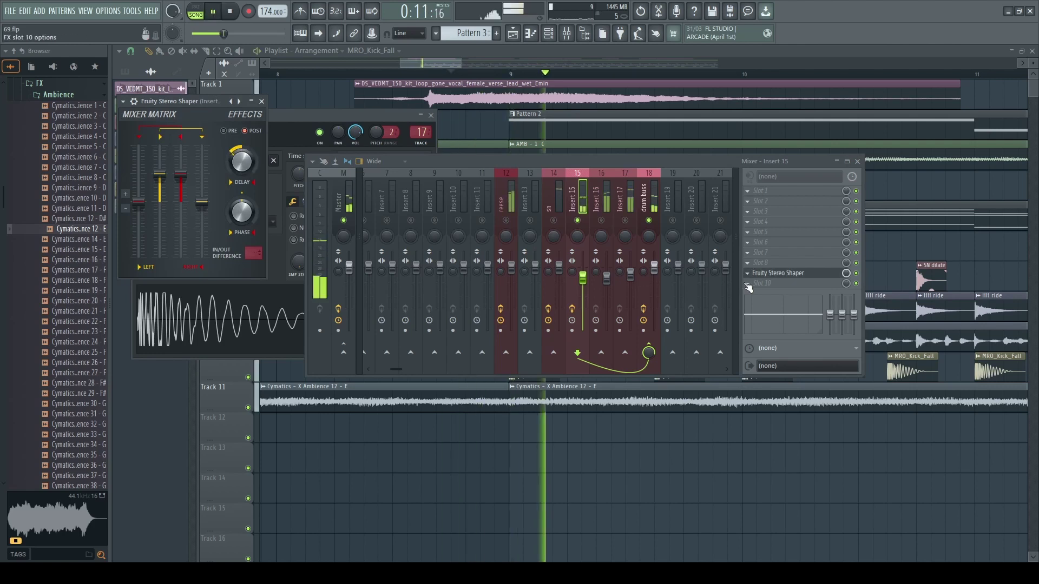
key(space)
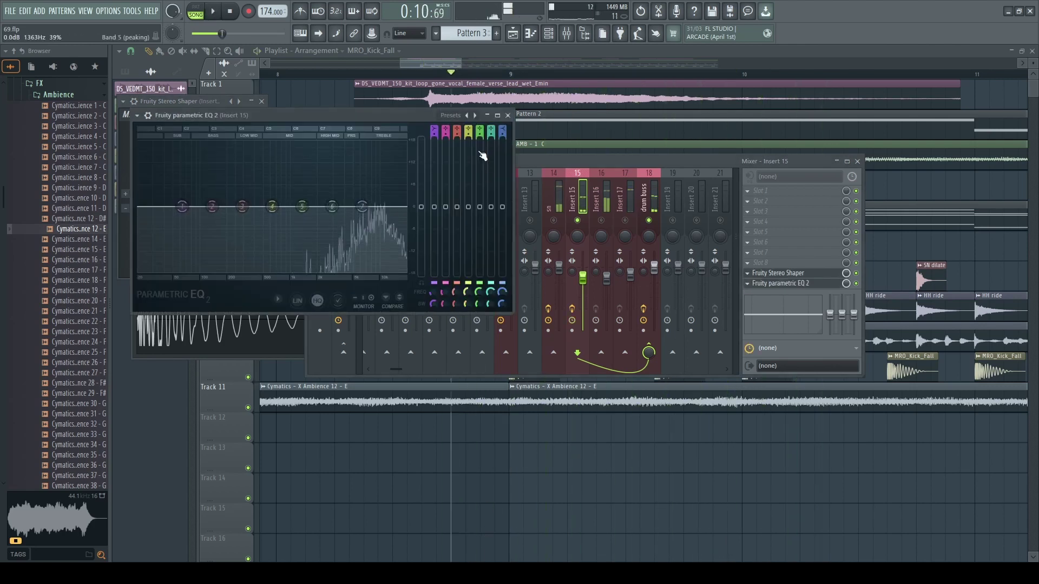
key(space)
drag(147, 208, 313, 207)
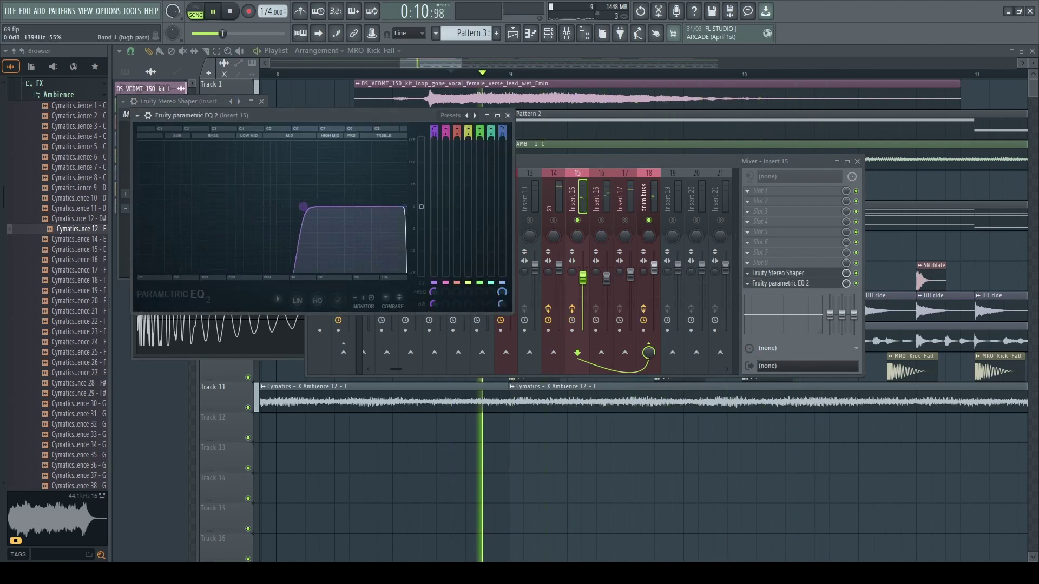
click(508, 115)
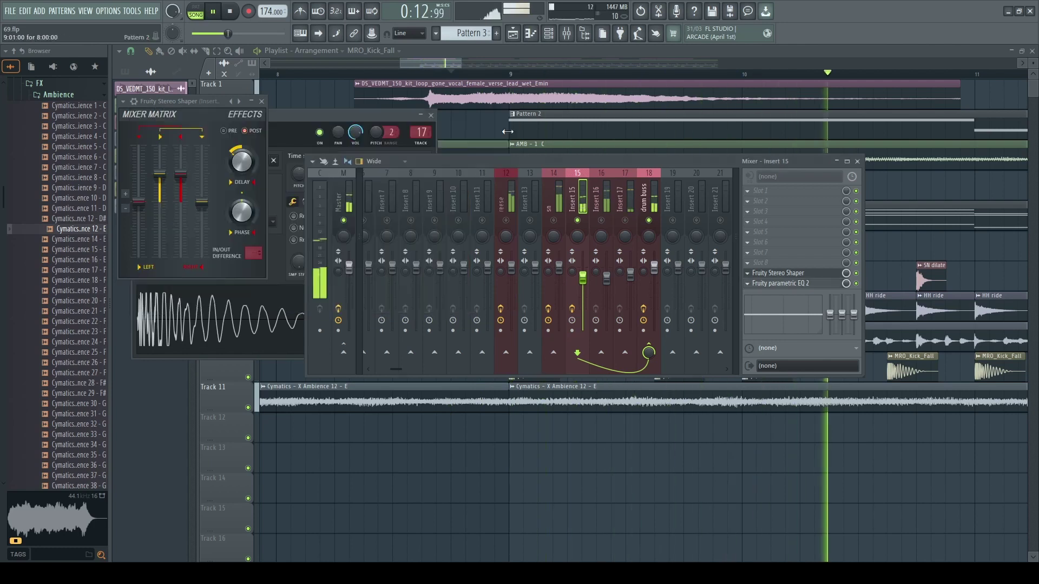
Solo Insert 16 and lower its volume while auditioning it.
key(space)
key(space)
right_click(601, 220)
click(612, 226)
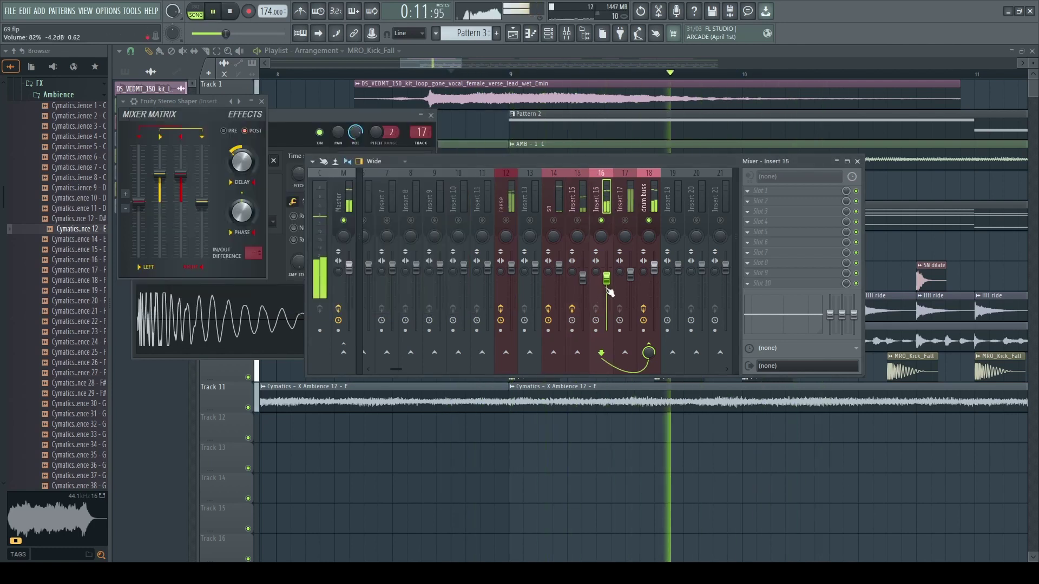
key(space)
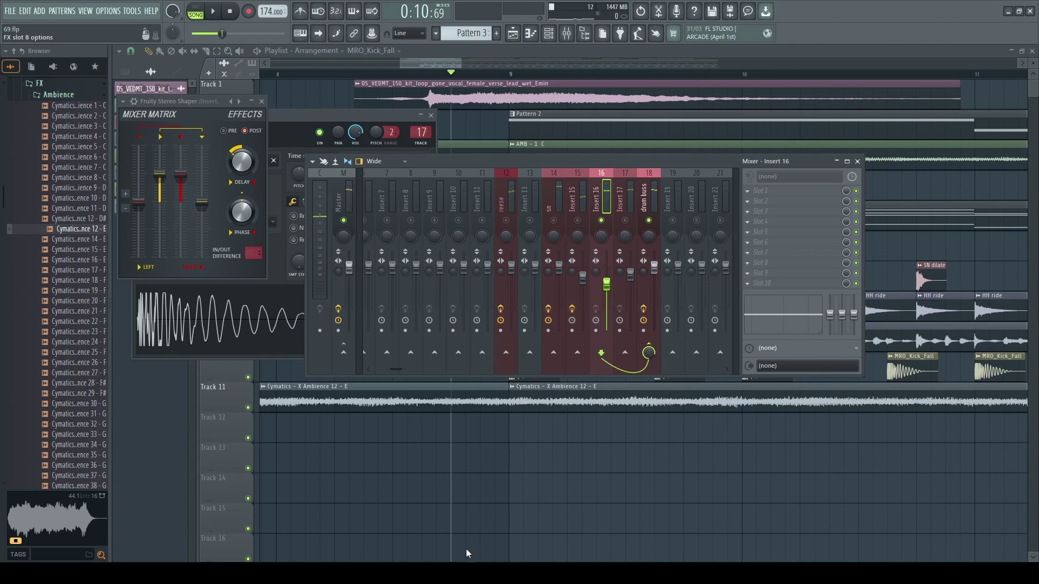
Add Fruity parametric EQ 2 to Insert 16 and high-pass it with band 1 at about 235 Hz.
click(466, 548)
click(476, 116)
click(475, 115)
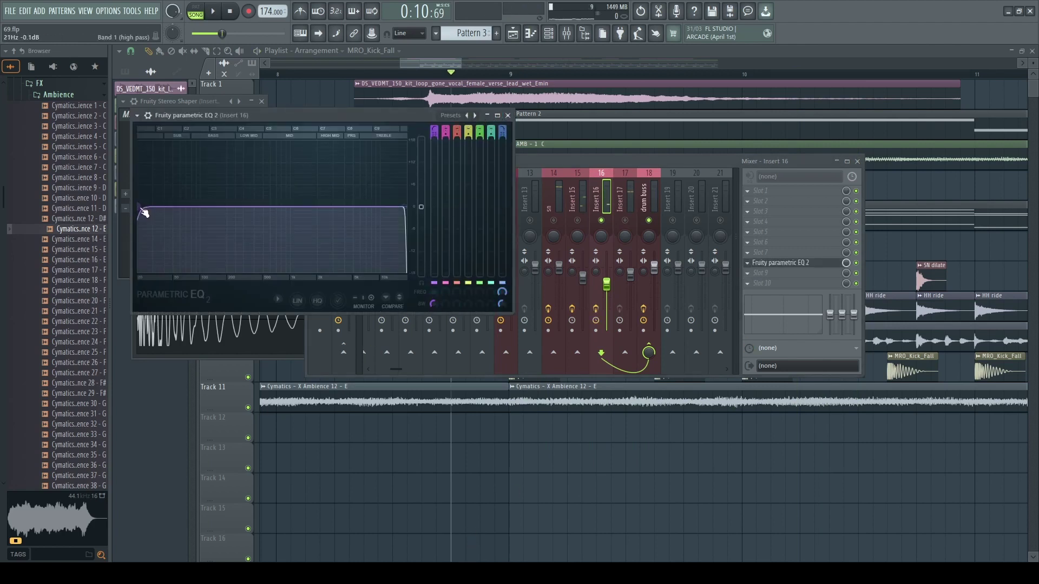
key(space)
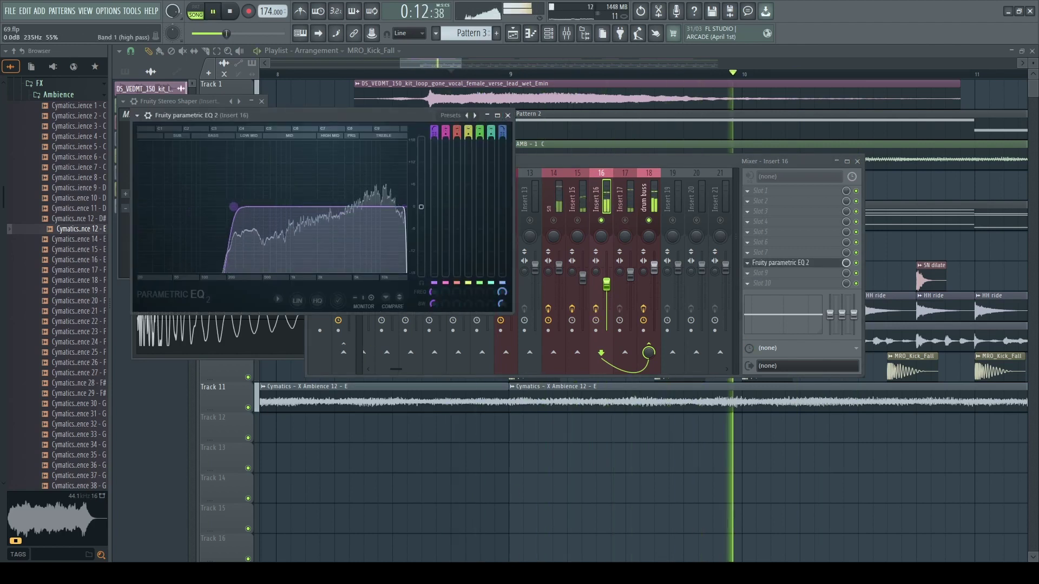
click(507, 116)
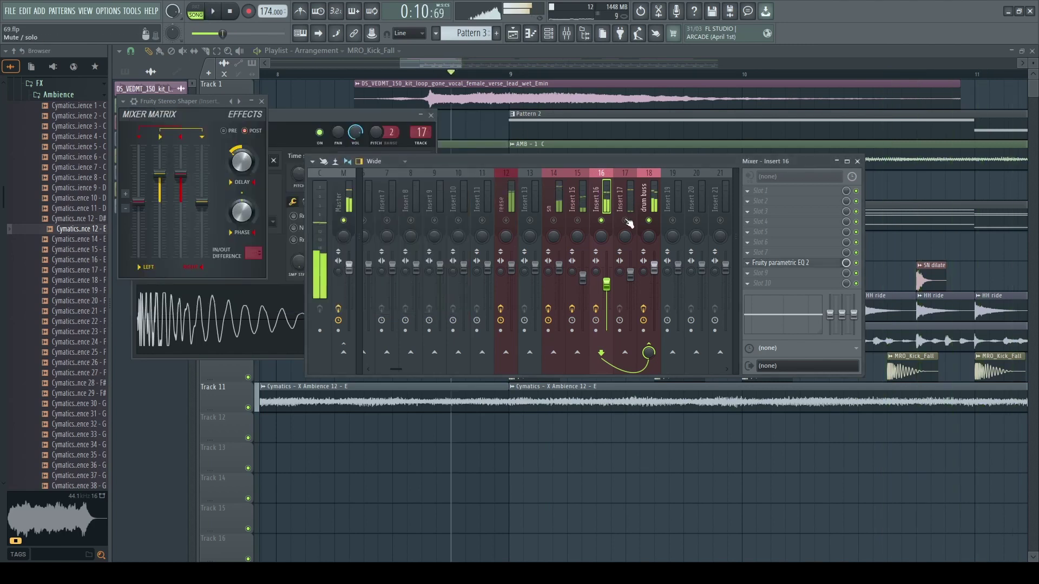
Unsolo the mixer, play the full mix and lower the sn track's volume to about 90%.
click(644, 201)
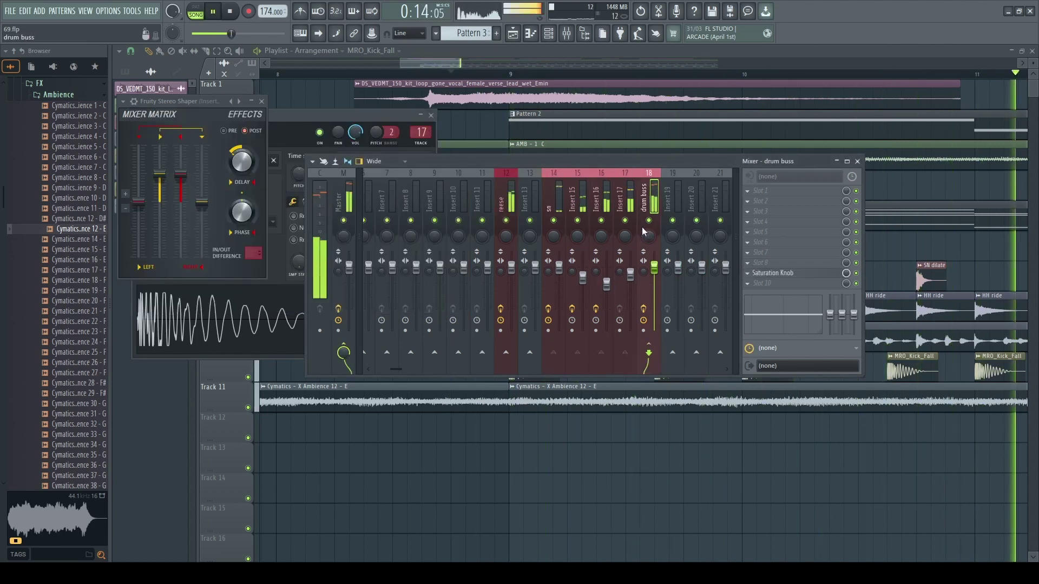
click(581, 235)
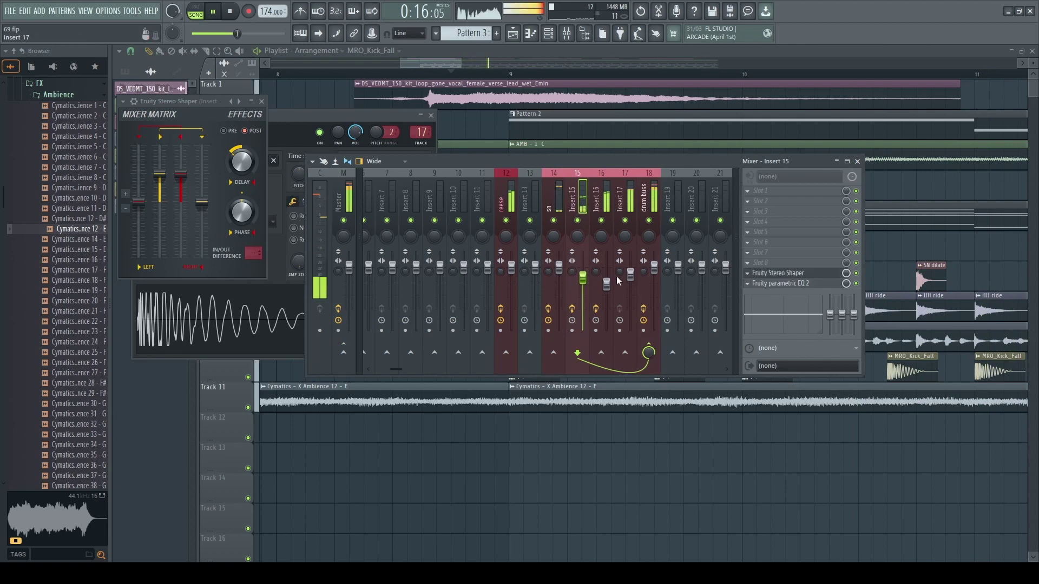
click(560, 275)
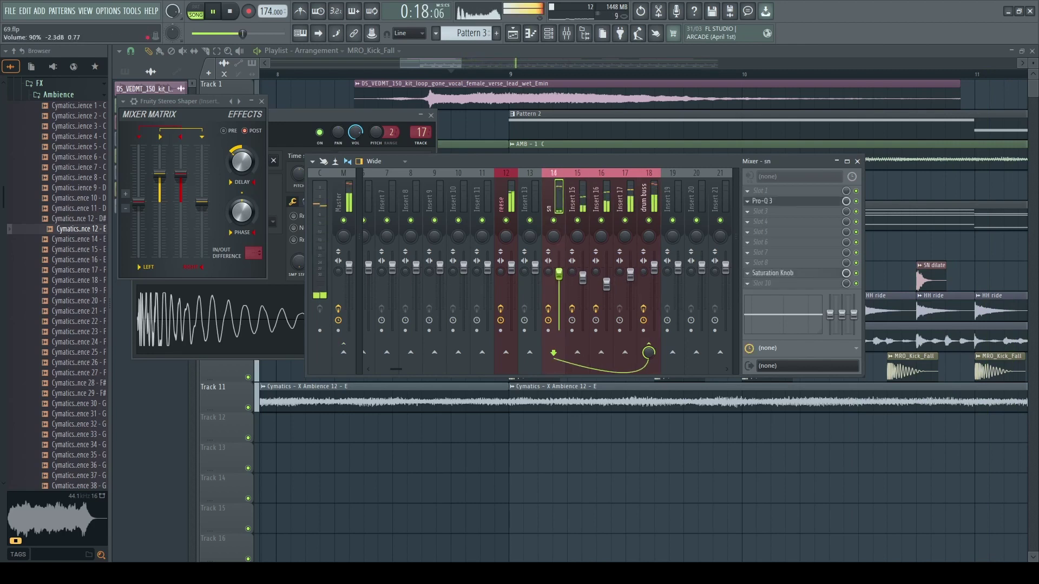
Add the CLA-2A Stereo compressor to the drum buss and set its gain to about 36.64 while auditioning.
click(648, 206)
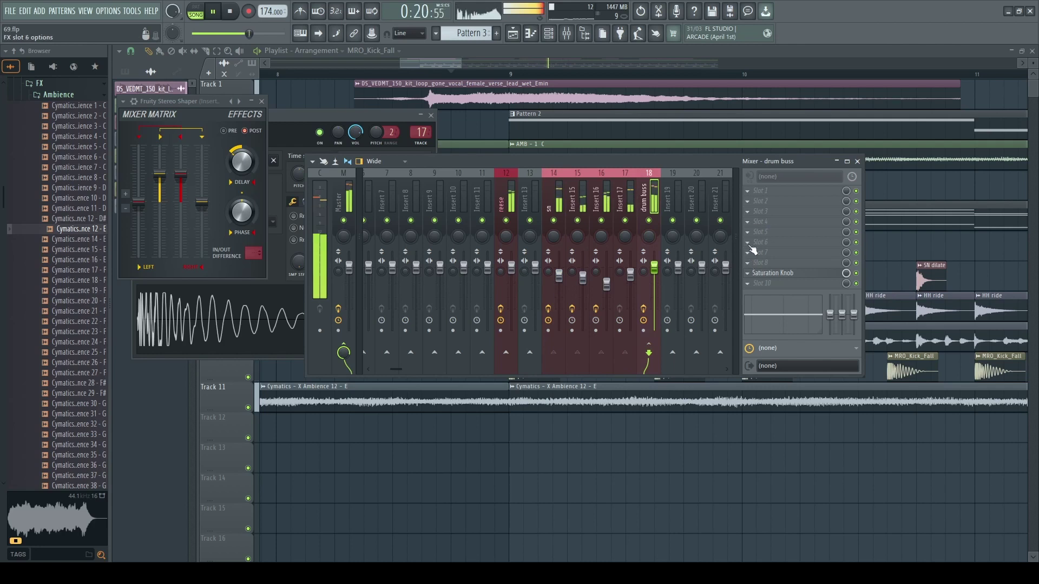
key(space)
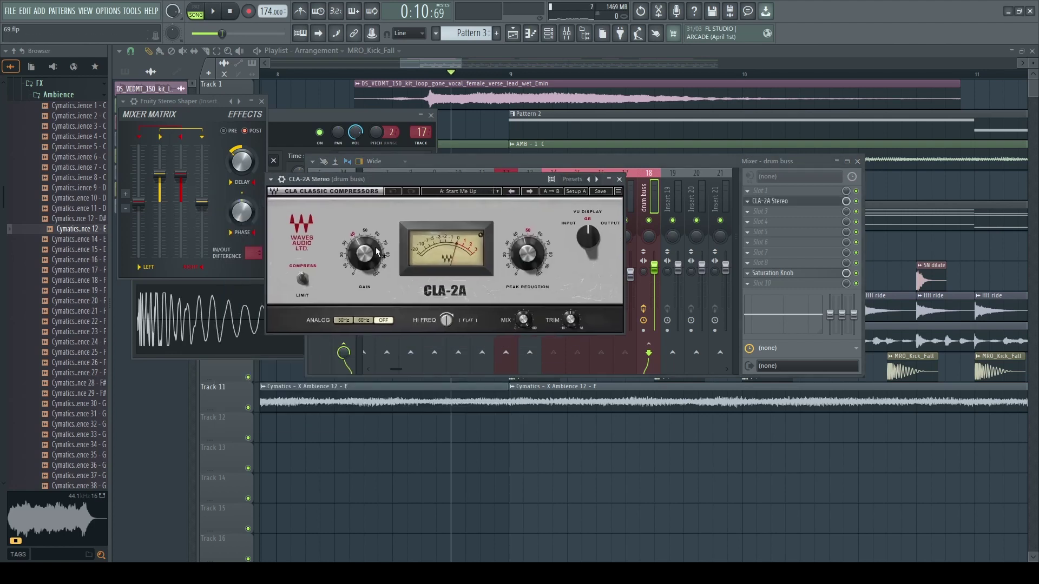
key(space)
drag(526, 250, 526, 258)
key(space)
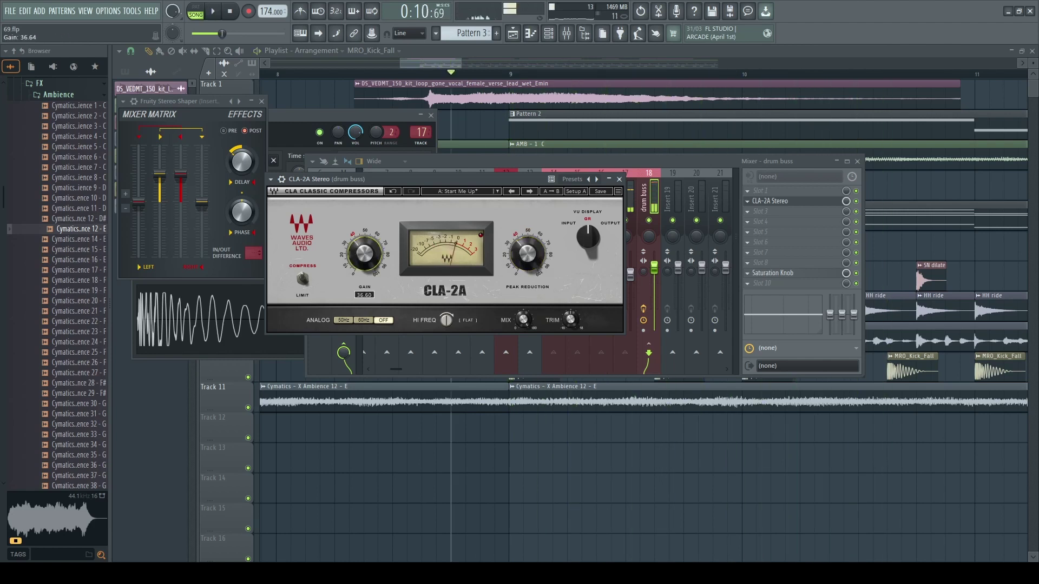
key(space)
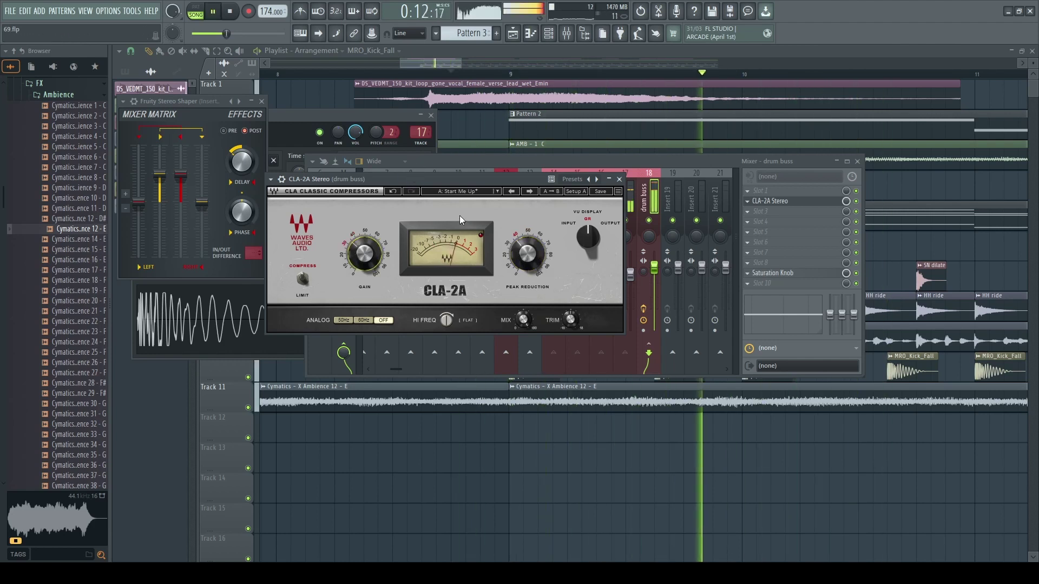
Set the CLA-2A's peak reduction to about 42.24 while listening to the full mix.
drag(528, 253, 528, 247)
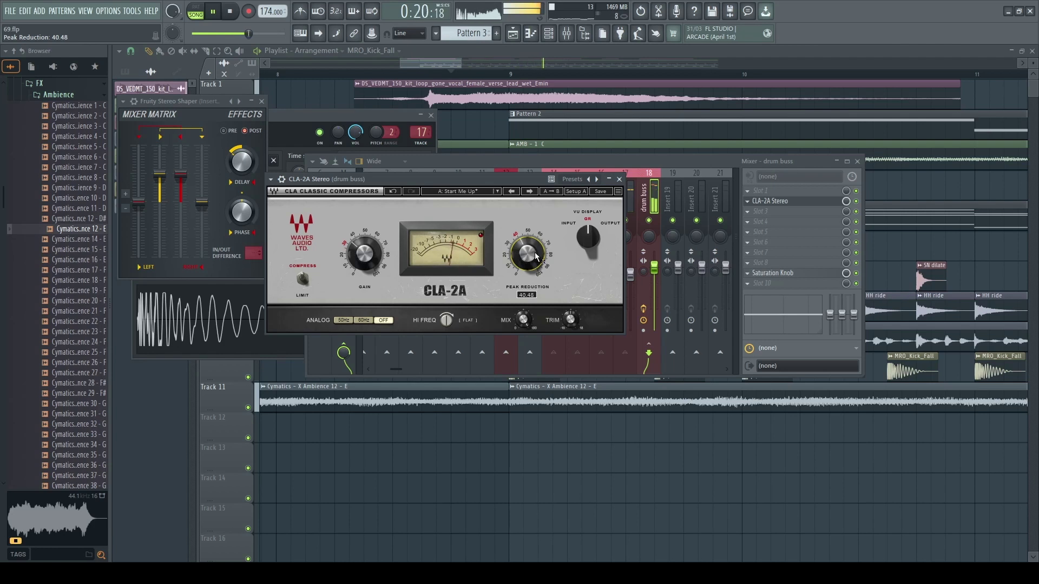
click(618, 180)
key(space)
click(778, 202)
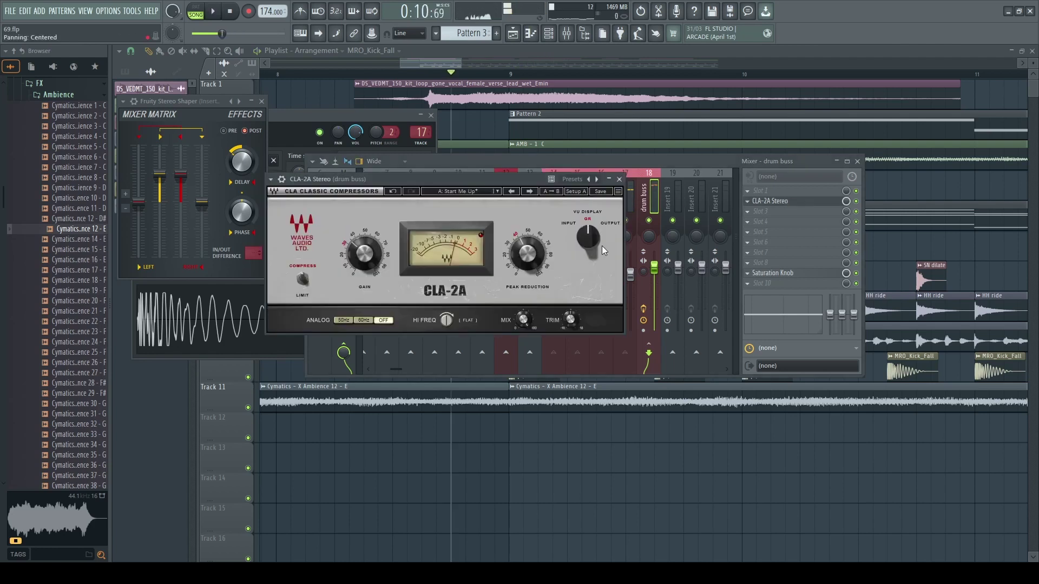
key(space)
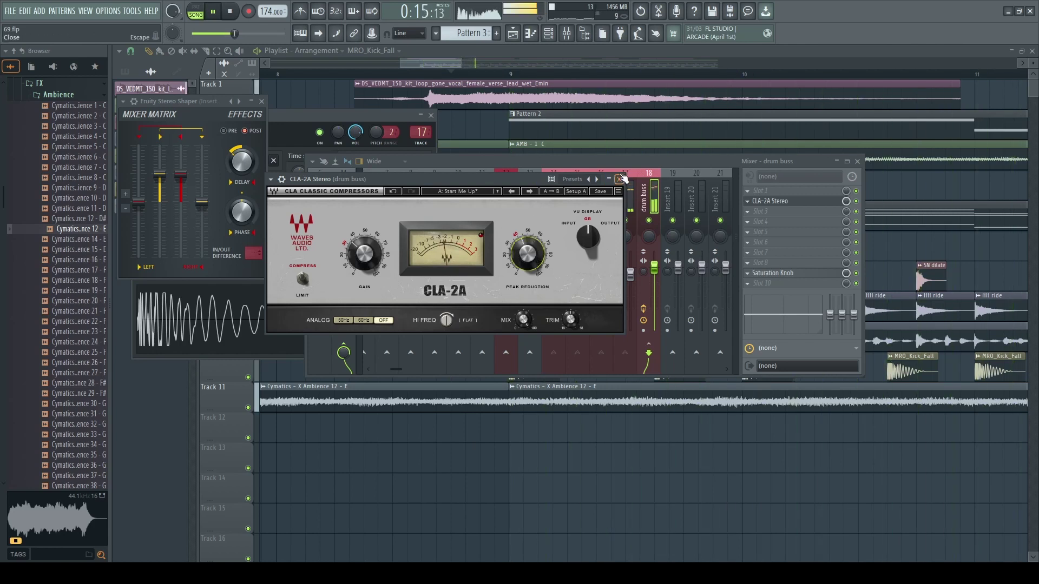
key(space)
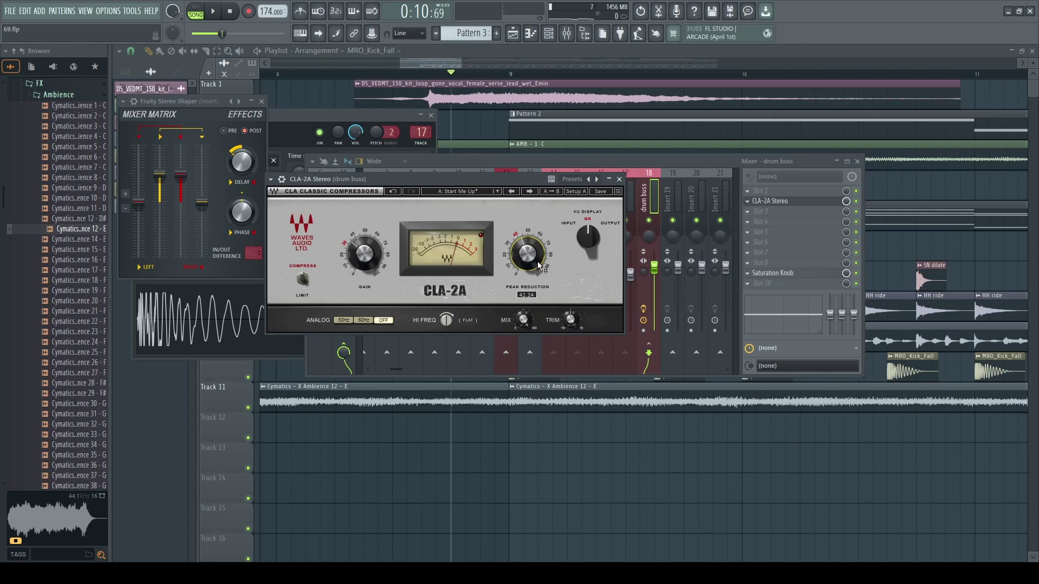
Set the CLA-2A's mix to about 50.4 and its peak reduction to about 45.36, auditioning the changes.
drag(481, 179, 522, 181)
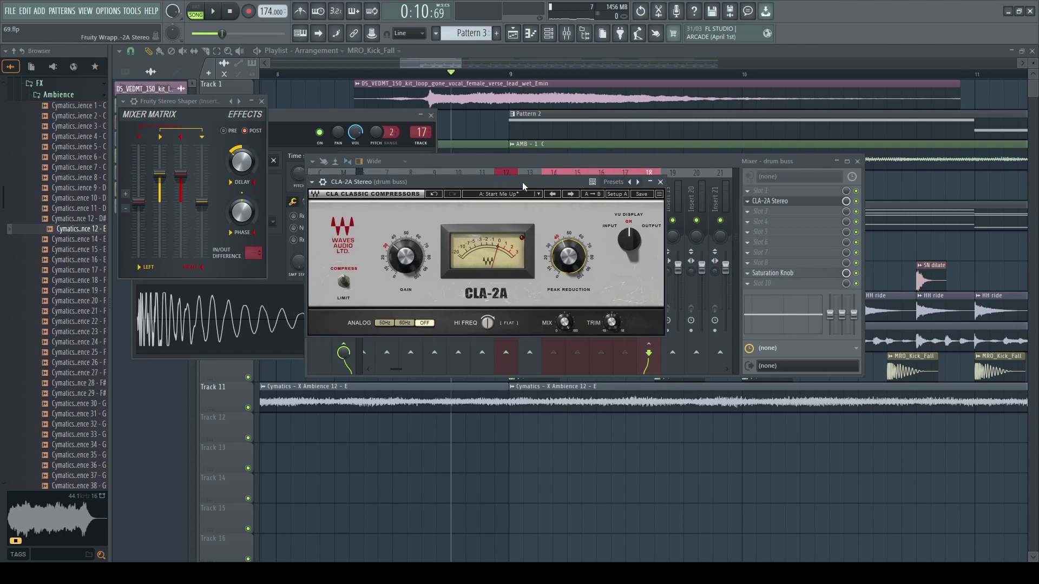
key(space)
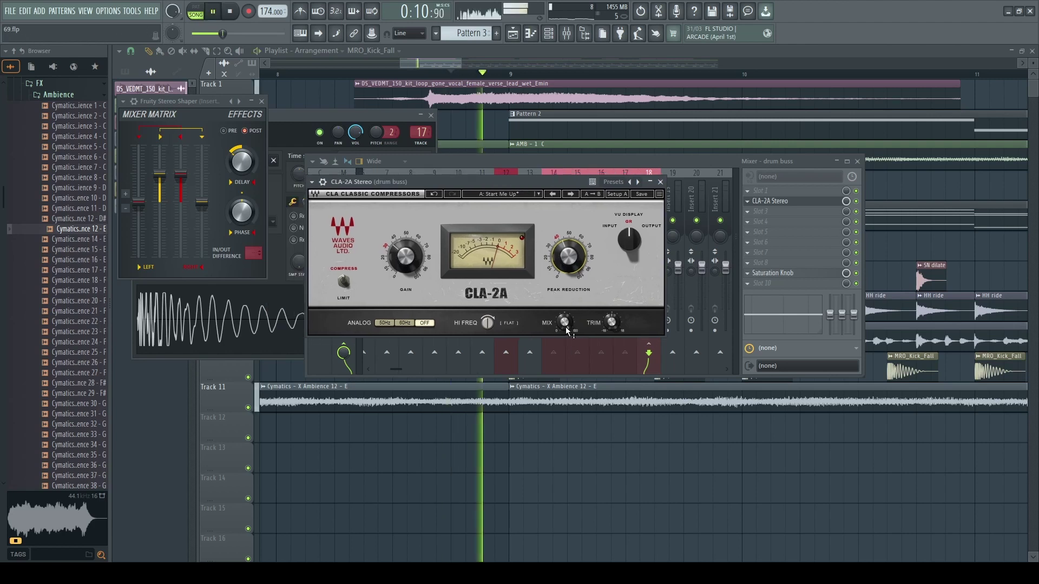
key(space)
click(565, 328)
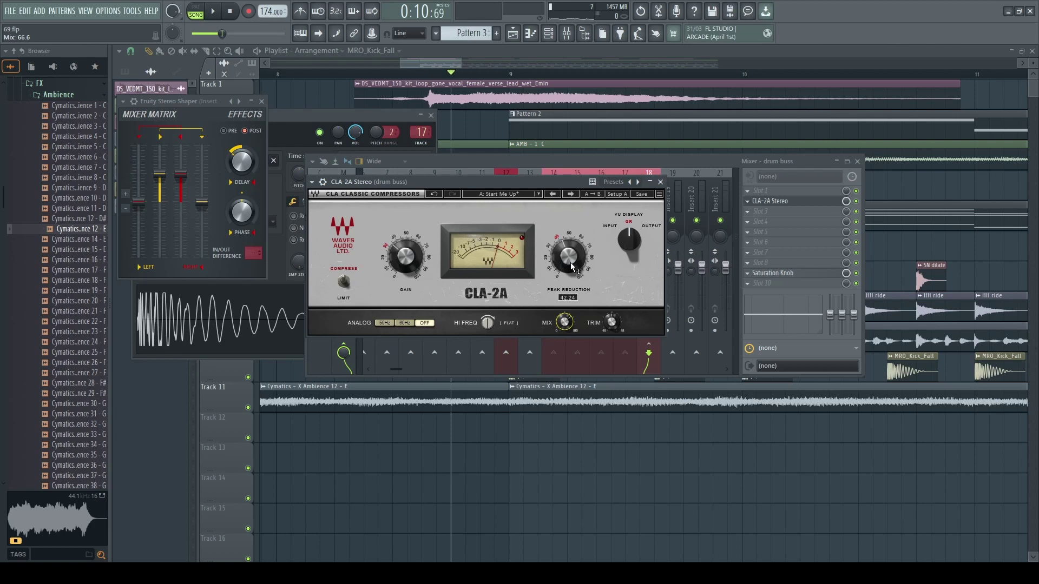
drag(573, 266, 573, 262)
drag(522, 180, 543, 179)
key(space)
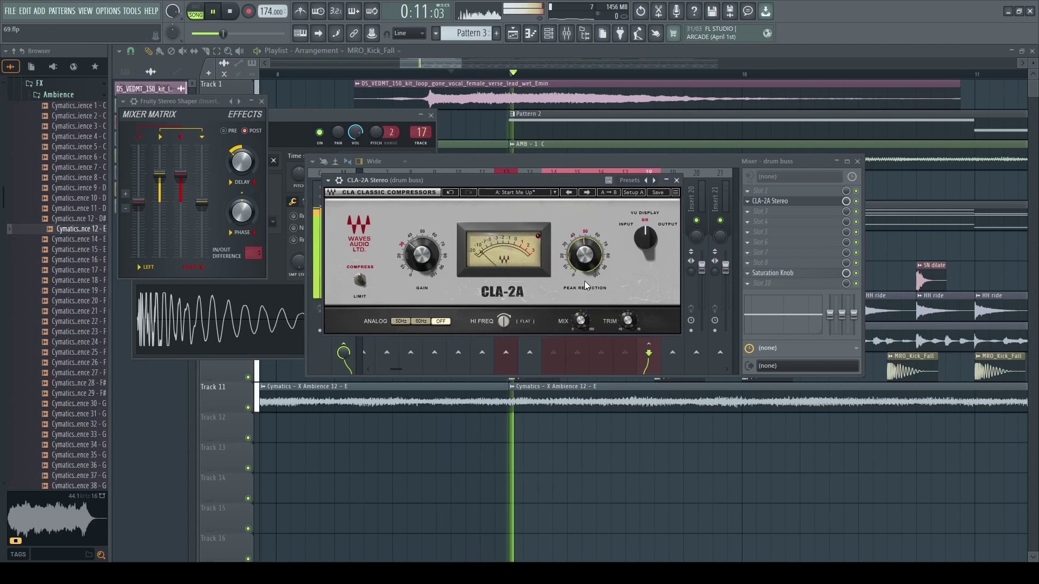
drag(584, 324, 581, 313)
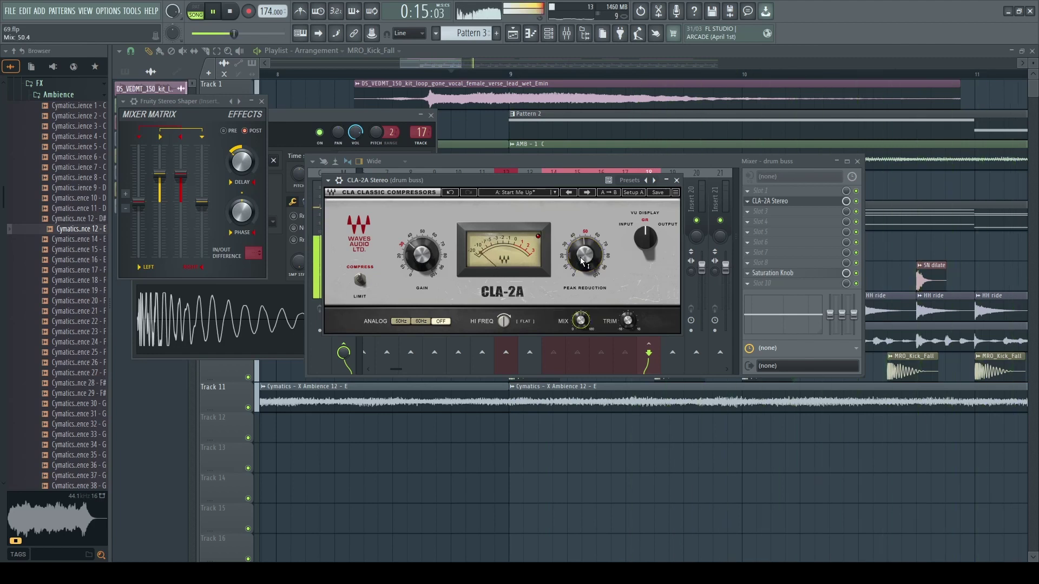
key(space)
drag(586, 276, 586, 277)
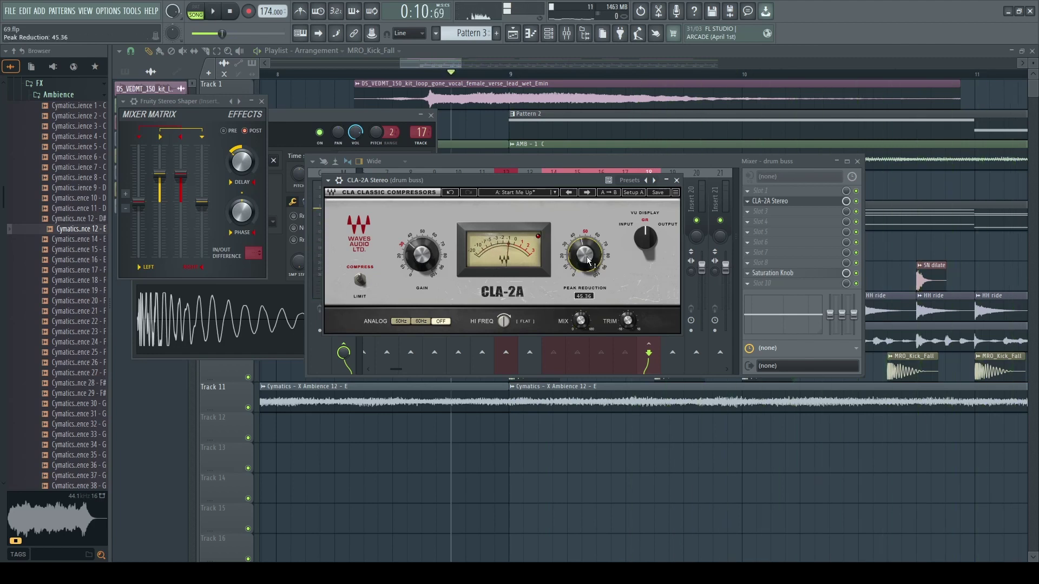
key(space)
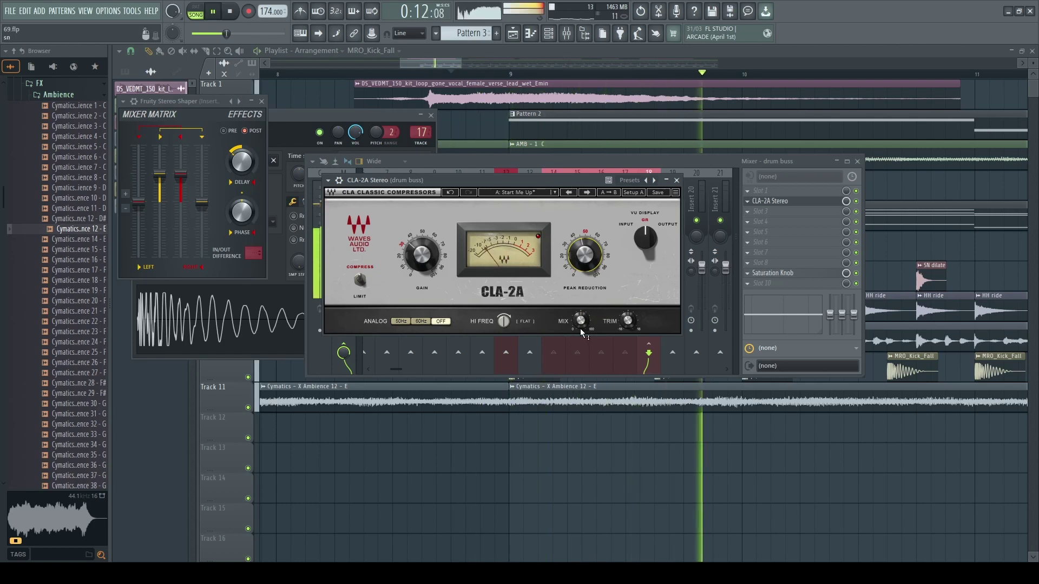
Close the compressor, solo the drum buss together with tracks 14 to 17 and audition the compressed drums.
click(676, 180)
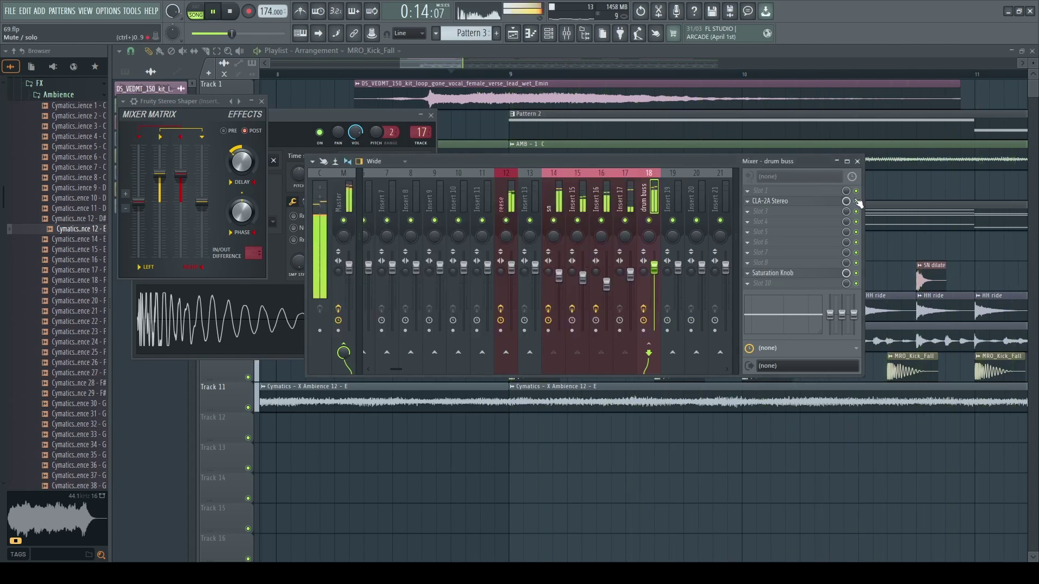
key(space)
right_click(649, 221)
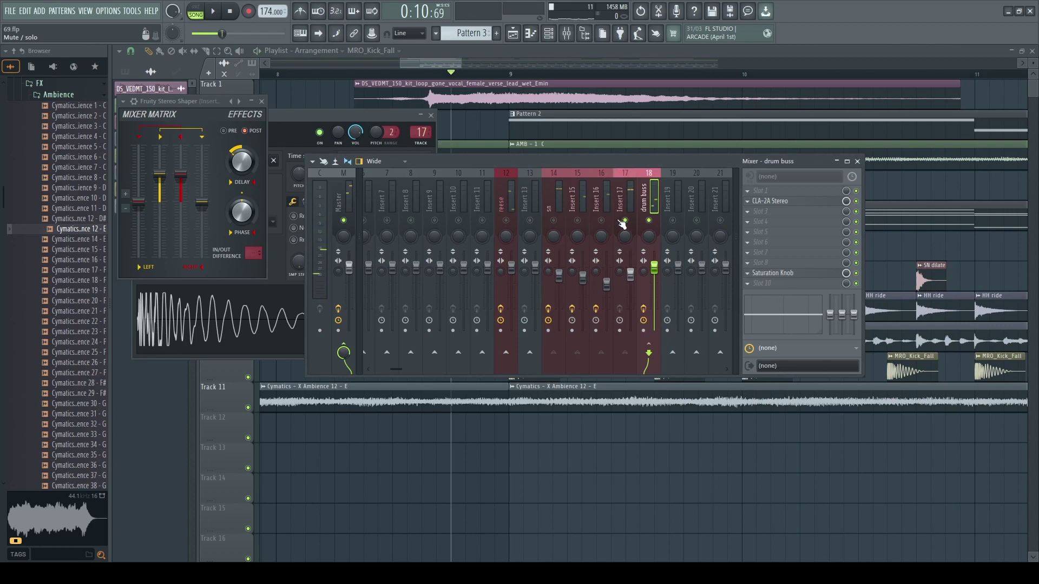
click(554, 220)
key(space)
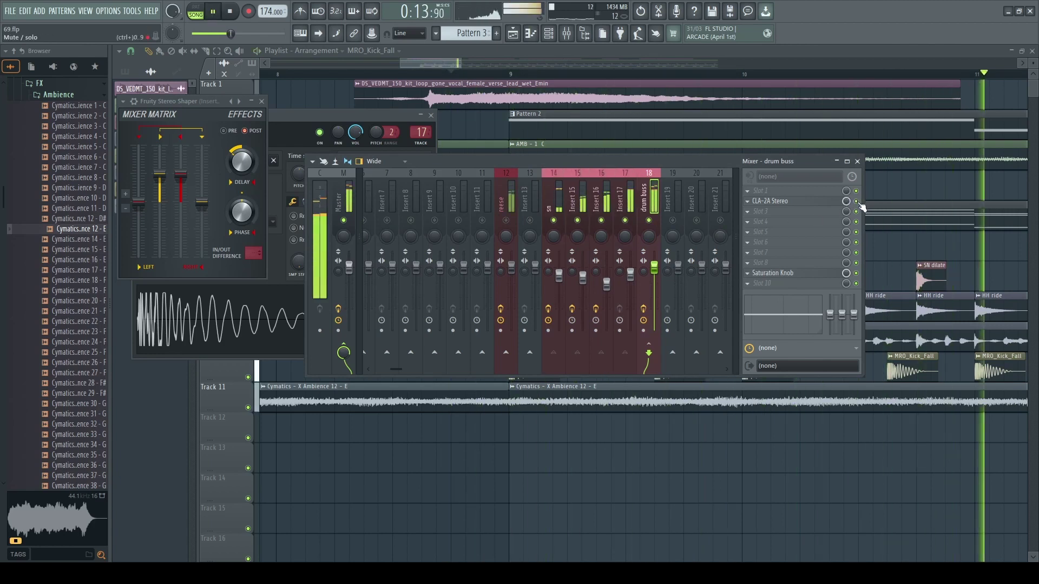
Add the Pro-R reverb to the drum buss and load the Ambience for Slap Bass B preset.
key(space)
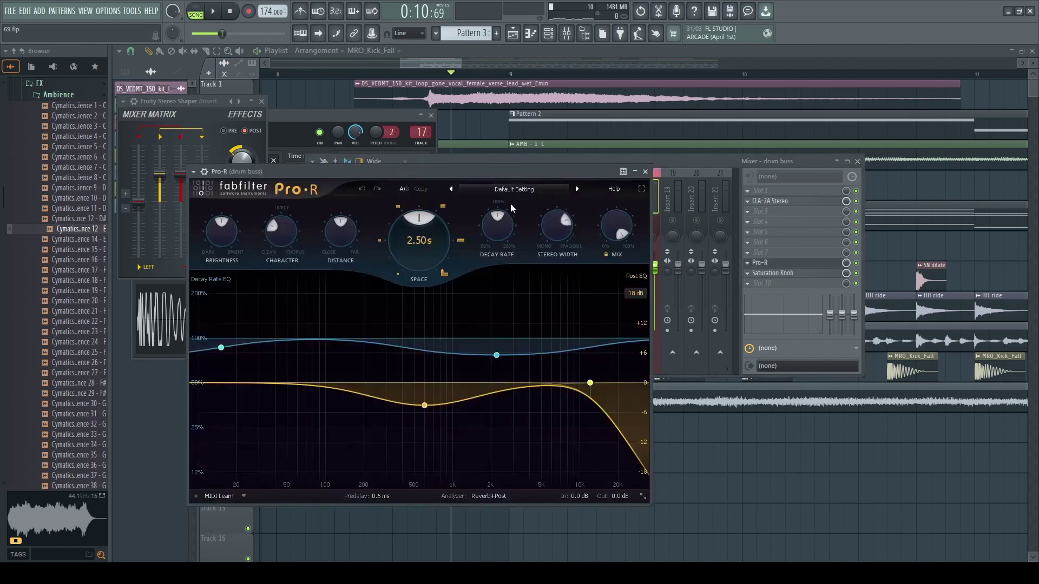
click(616, 247)
drag(242, 326, 309, 539)
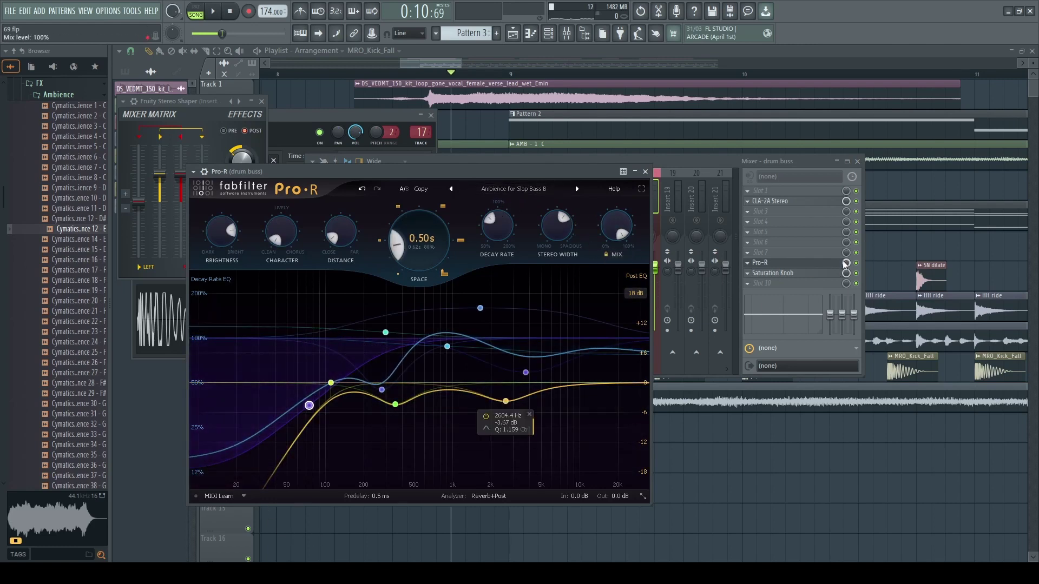
Turn Pro-R's mix level on the drum buss down to 6% while auditioning the drums.
drag(846, 264, 846, 303)
key(space)
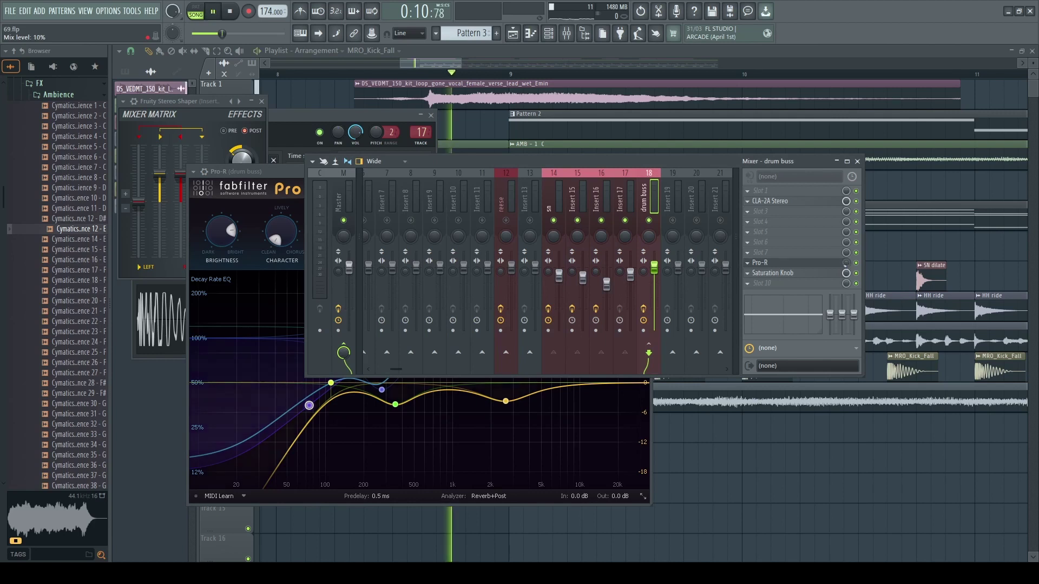
drag(847, 263, 847, 287)
key(space)
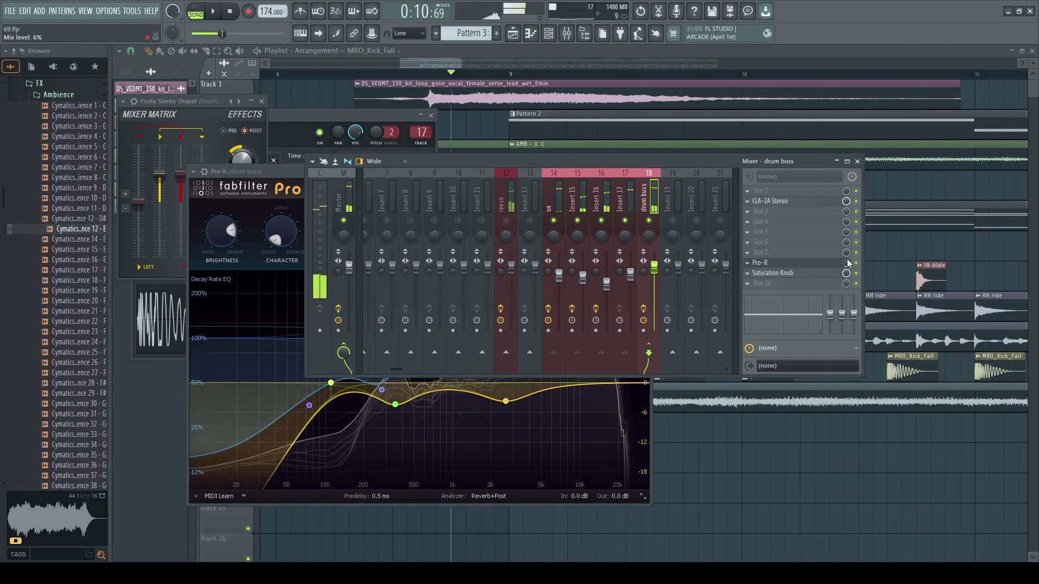
Play the full arrangement and check the mixer levels with the reverb on the drum buss.
key(F5)
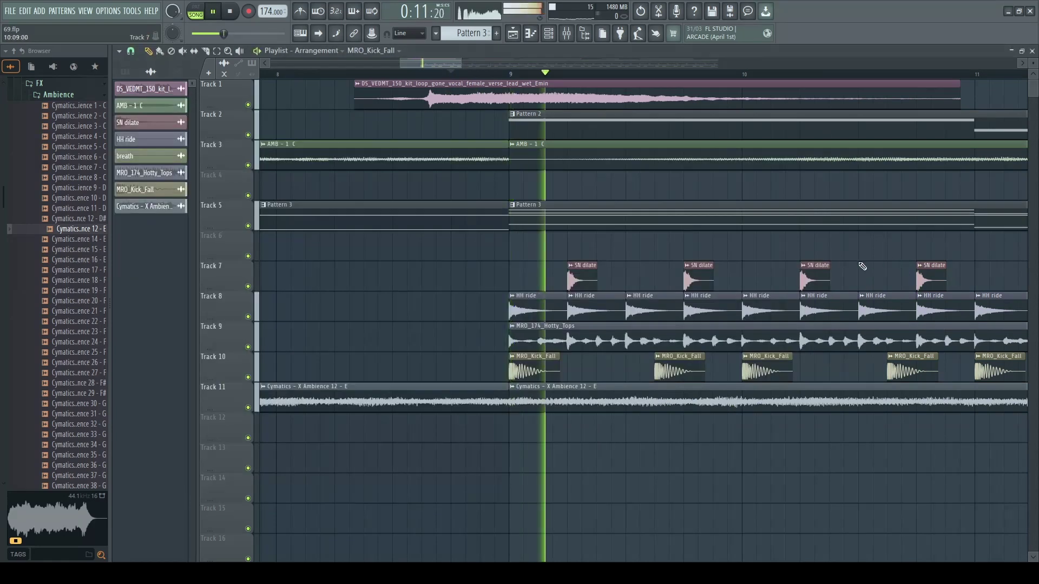
scroll(862, 264, down, 5)
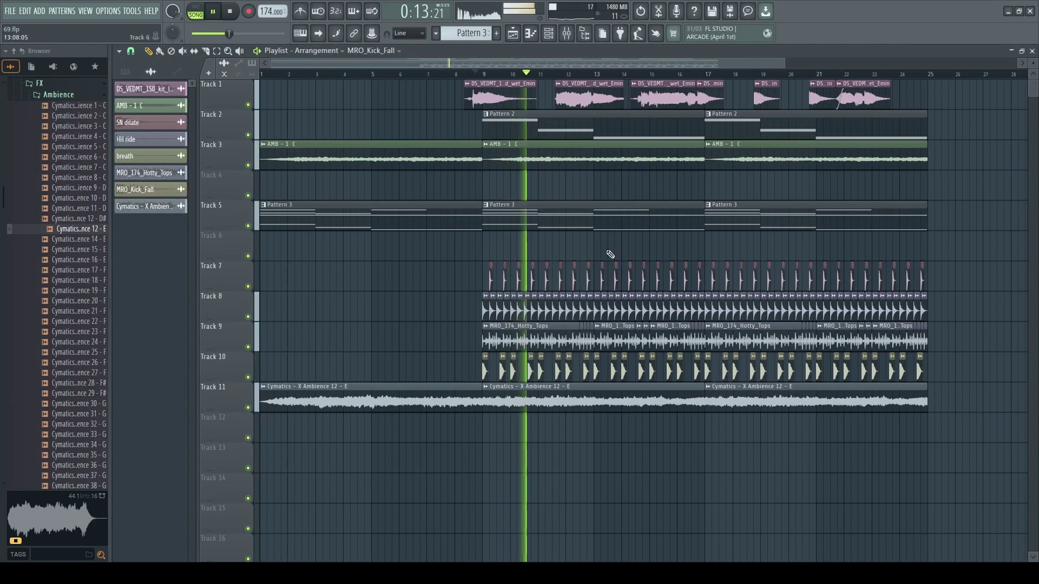
key(F9)
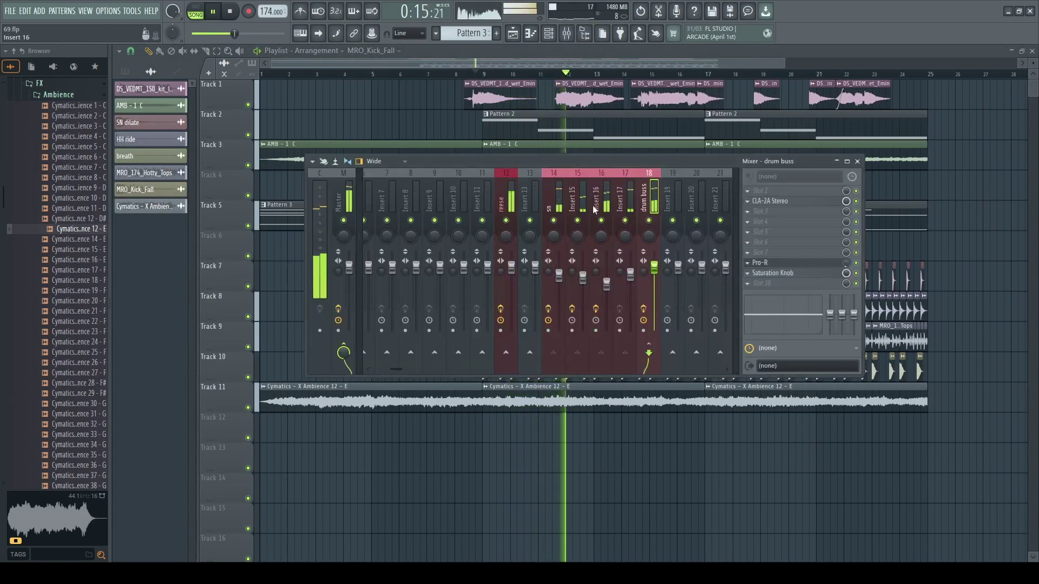
key(space)
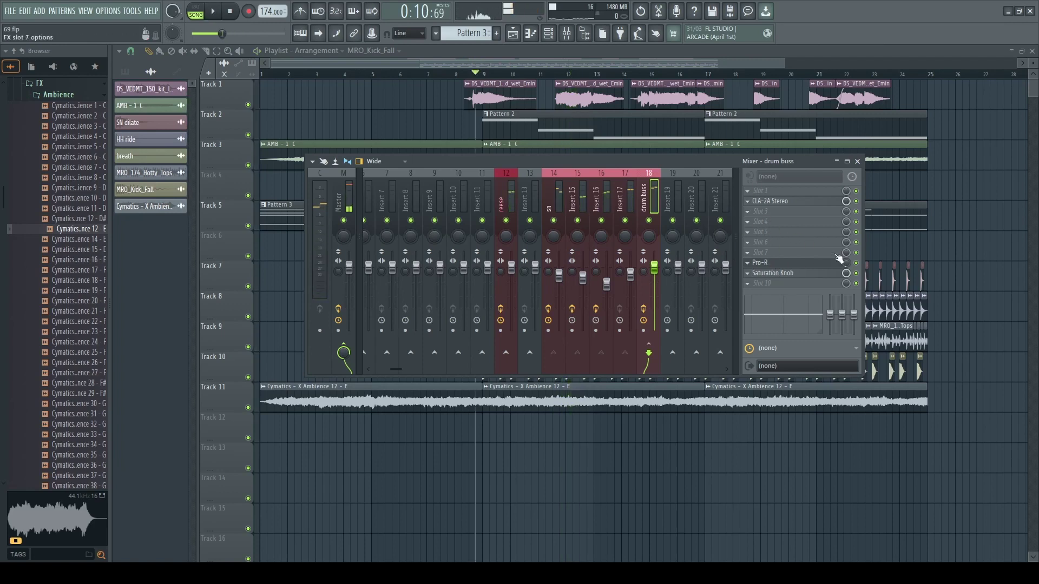
Play the arrangement while browsing the Cymatics Project X kit and checking the X Ambience 12 clip's settings.
key(F9)
scroll(902, 278, down, 1)
key(space)
scroll(67, 185, up, 8)
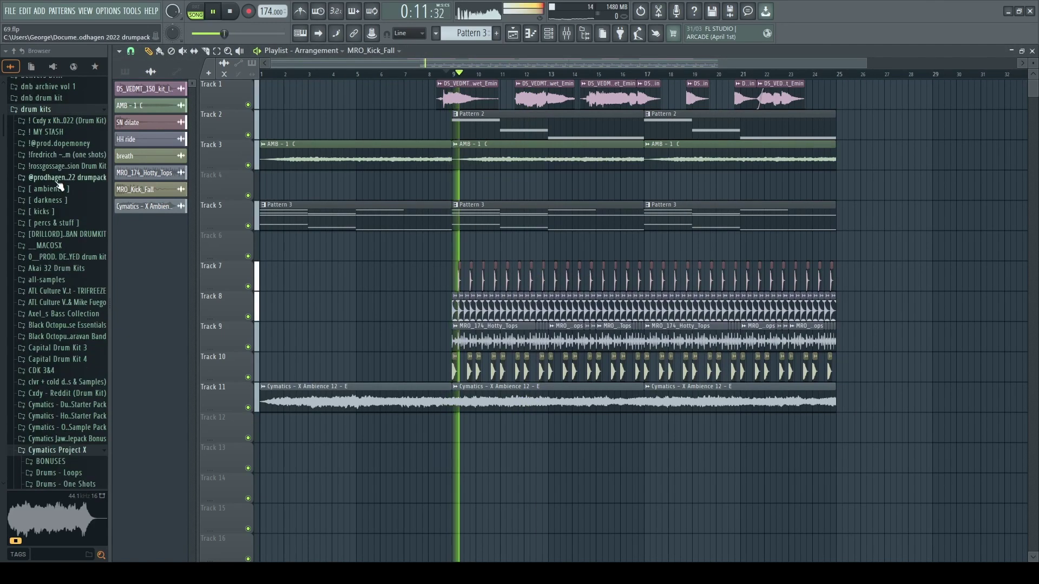
scroll(59, 186, down, 5)
click(61, 323)
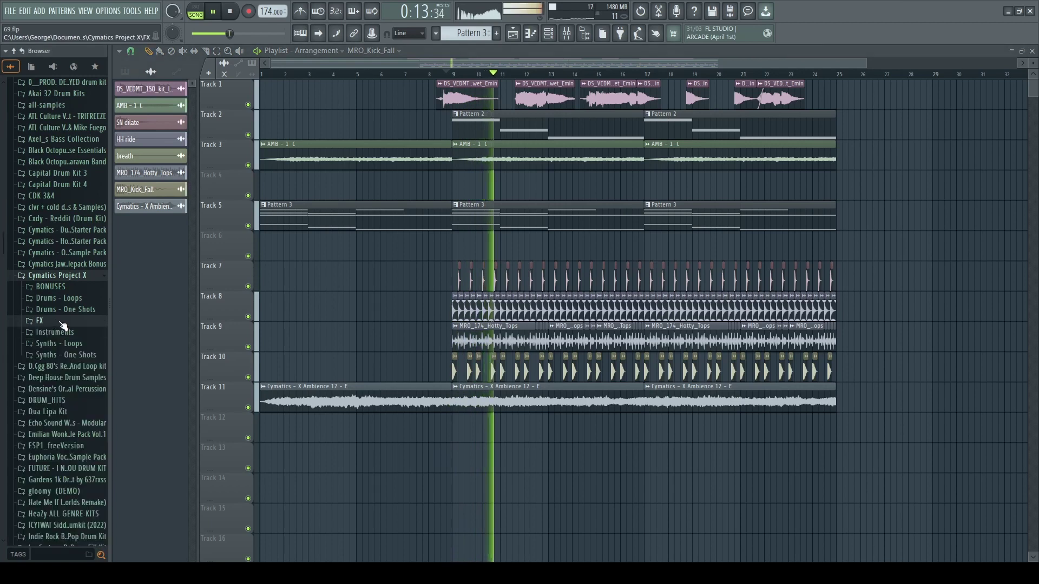
double_click(355, 401)
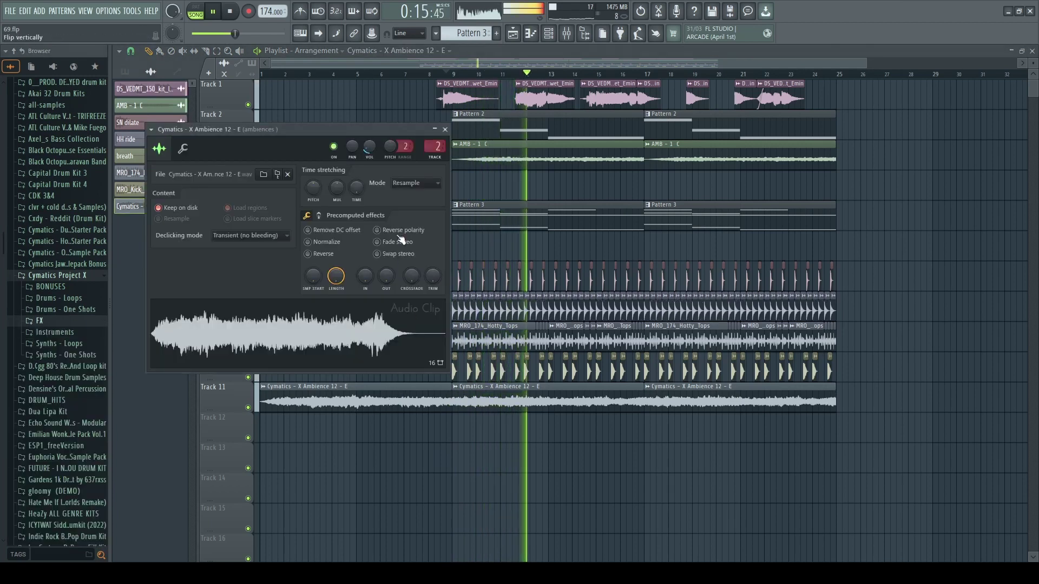
key(Escape)
key(space)
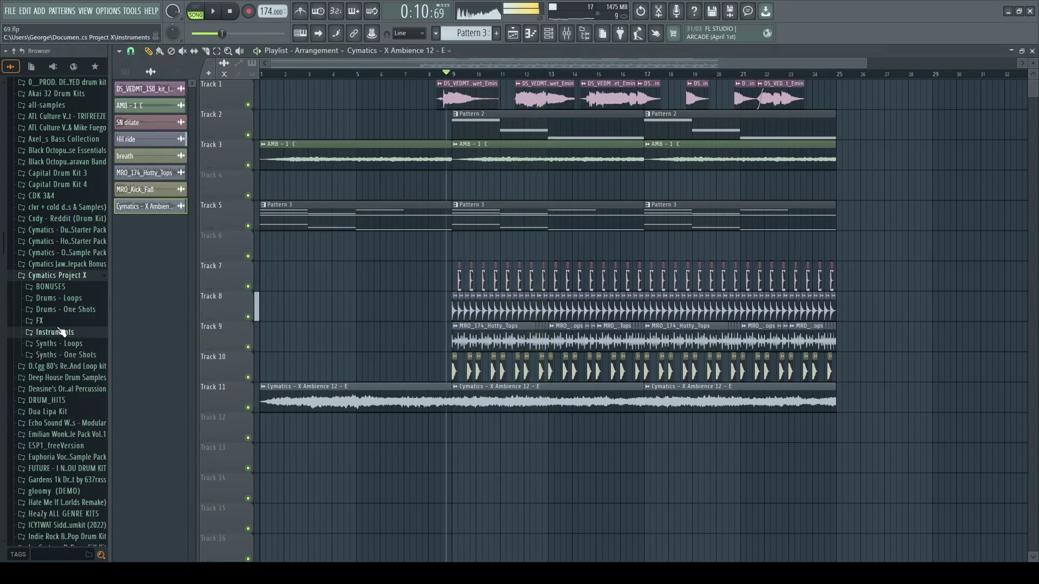
Browse the Ambience samples within the FX folder of the Cymatics Project X kit.
click(59, 329)
click(59, 329)
click(57, 326)
click(58, 345)
click(59, 332)
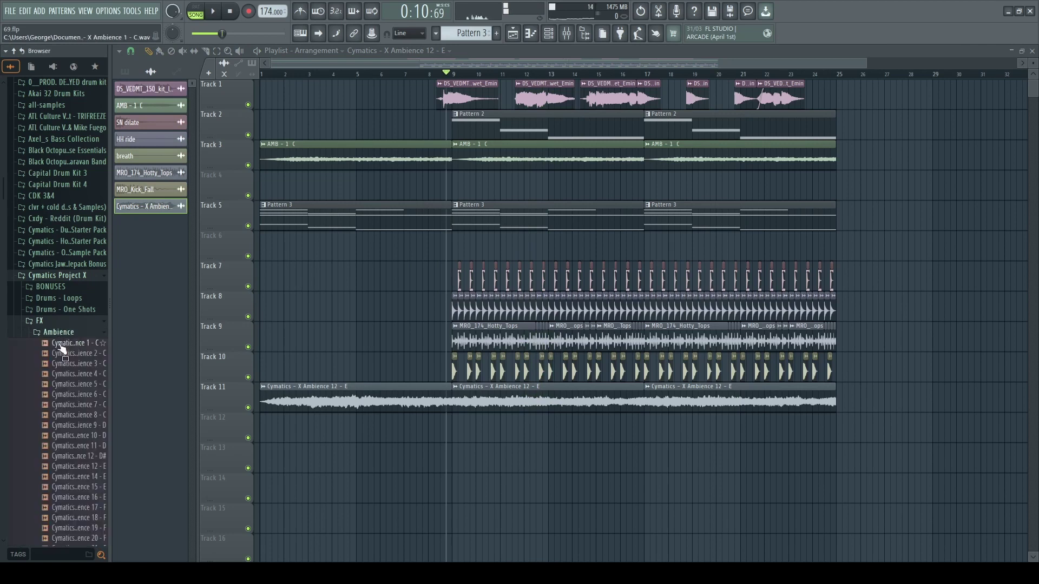
Move the Cymatics ambience clips to track 4 and all drum clips down three tracks, to tracks 10 to 13.
scroll(381, 328, down, 2)
drag(743, 433, 332, 178)
drag(383, 261, 865, 492)
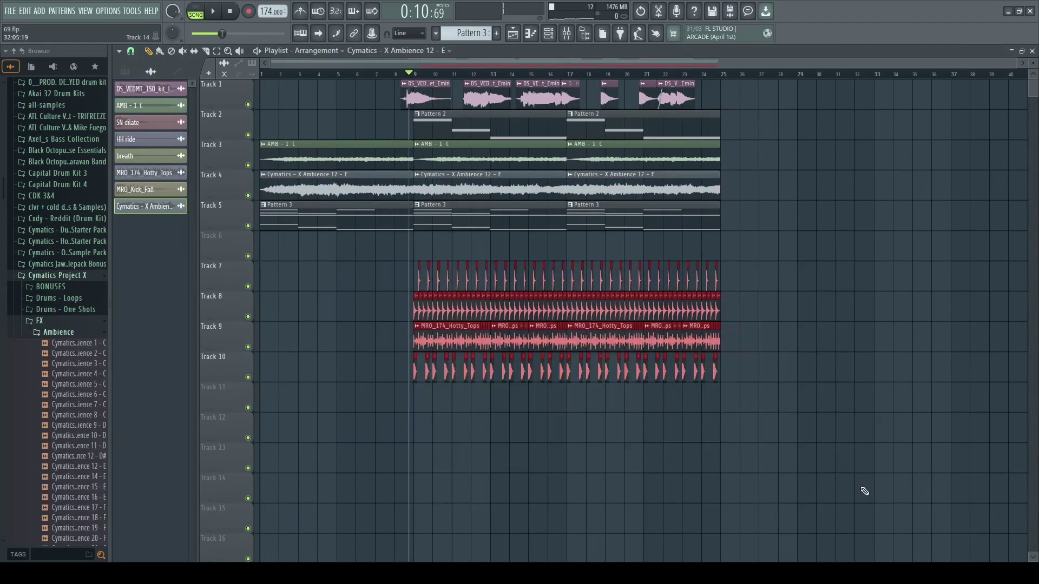
key(shift+Down)
key(shift+Down)
key(shift+Down)
ctrl+click(602, 295)
click(540, 219)
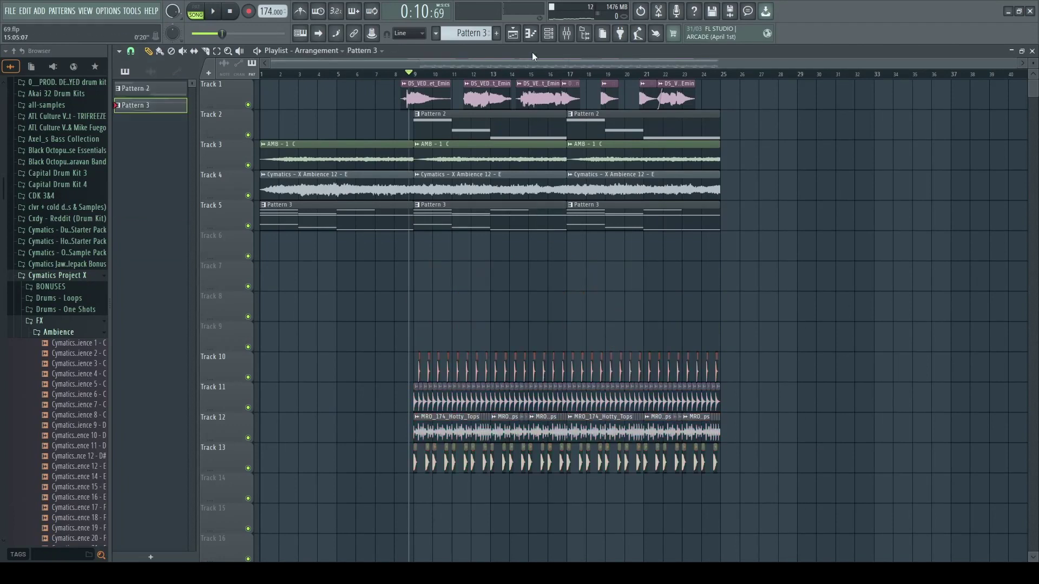
click(549, 34)
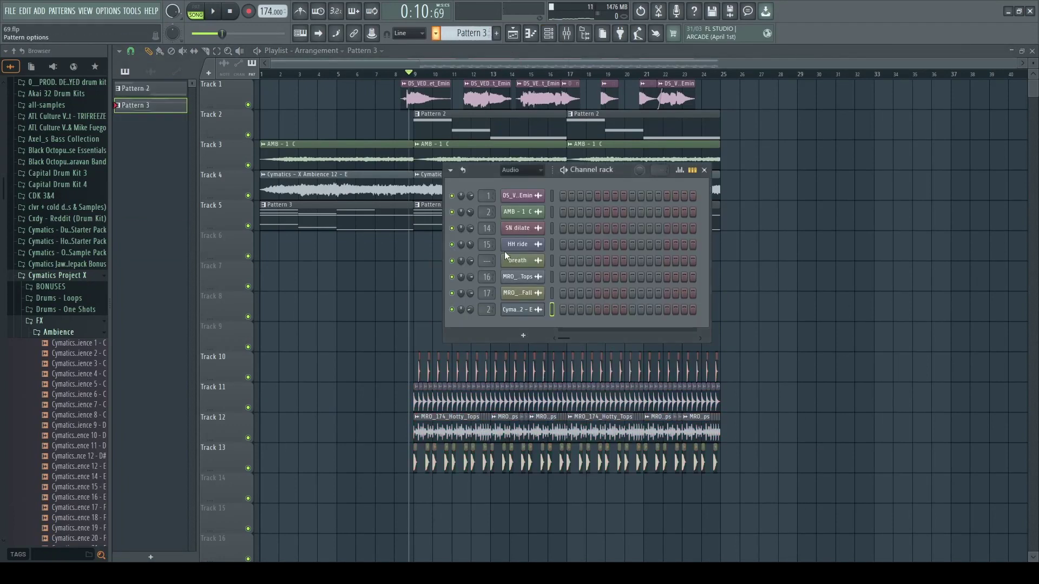
key(Page_Down)
key(F6)
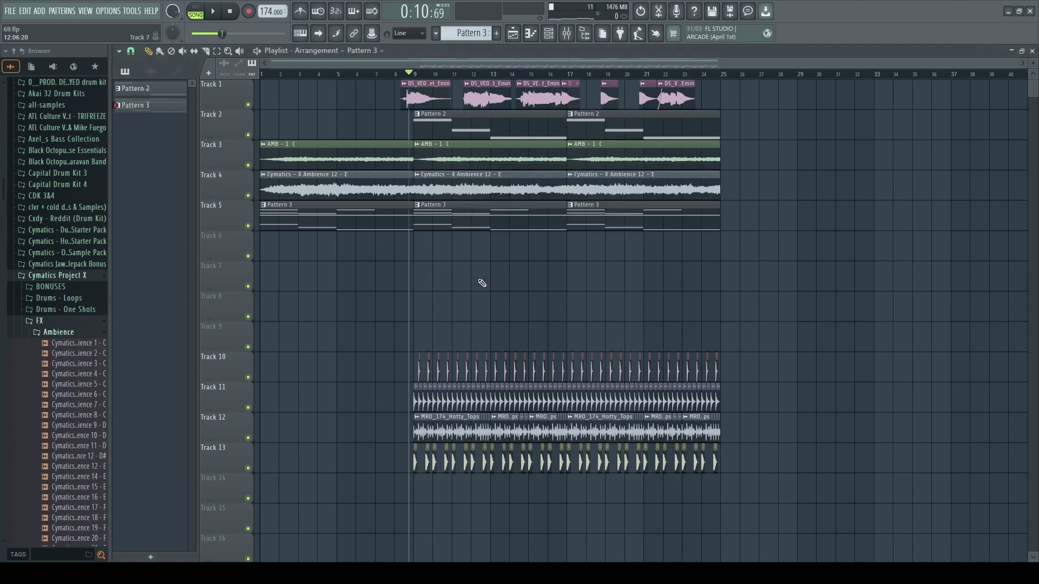
Move both Pattern 2 clips from track 2 down to track 6 and clear the selection.
drag(493, 132, 636, 132)
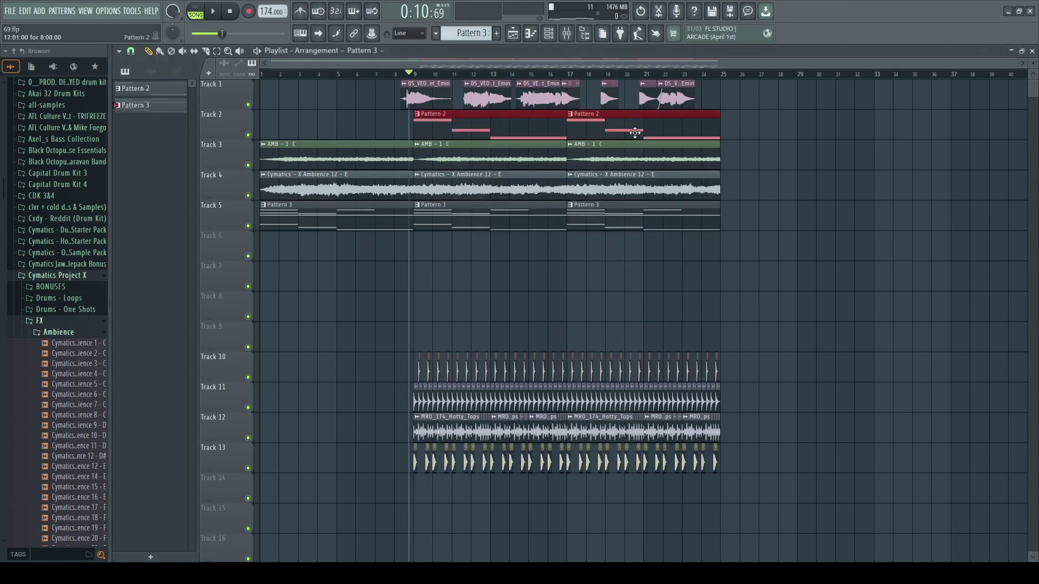
key(shift+Down)
key(shift+Down)
key(shift+Down)
key(shift+Down)
key(ctrl+d)
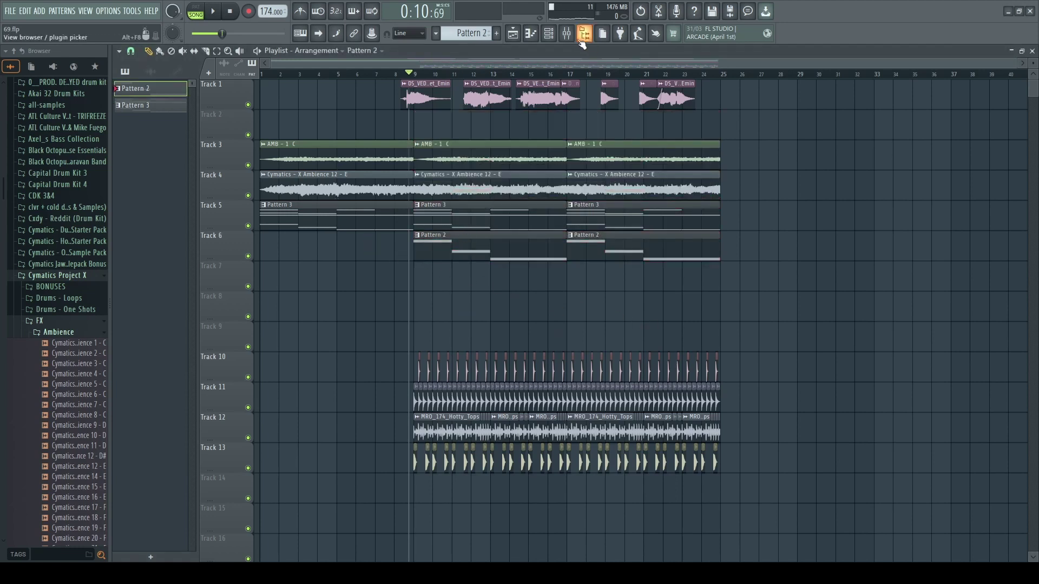
Add Fruity Reeverb 2 to slot 6 of the reese mixer track.
click(566, 33)
scroll(475, 199, down, 5)
scroll(475, 199, up, 4)
scroll(475, 203, down, 20)
scroll(477, 210, up, 8)
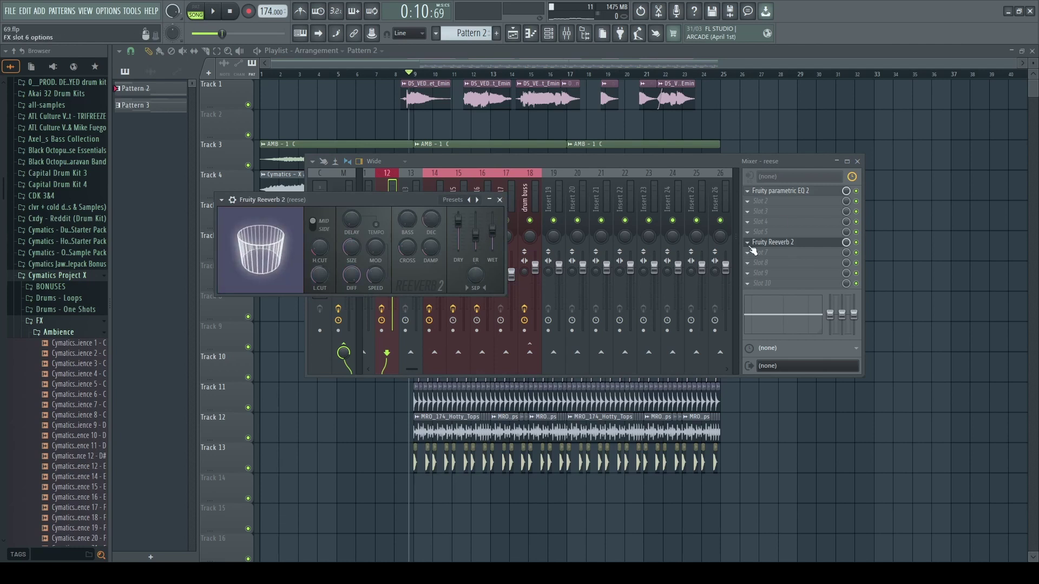
key(F5)
Audition the reese and set its Fruity Reeverb 2 wet level to 73%.
scroll(377, 309, up, 2)
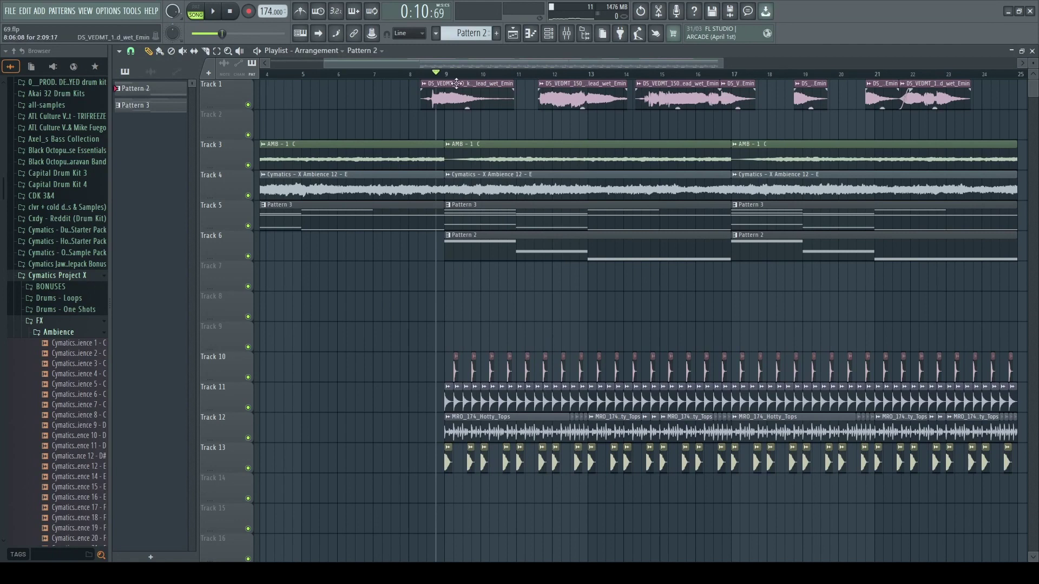
key(space)
key(F9)
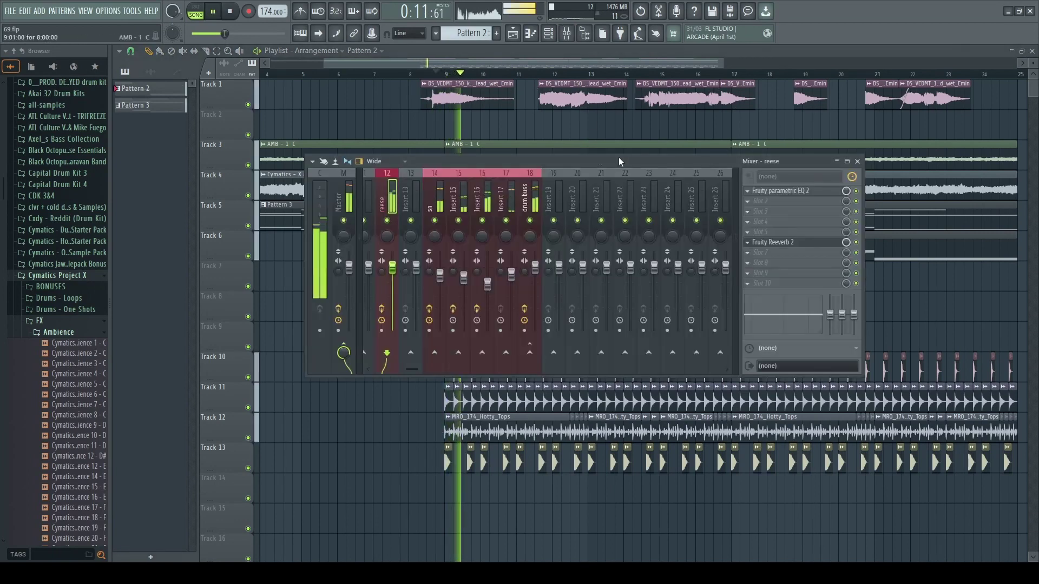
click(774, 242)
key(space)
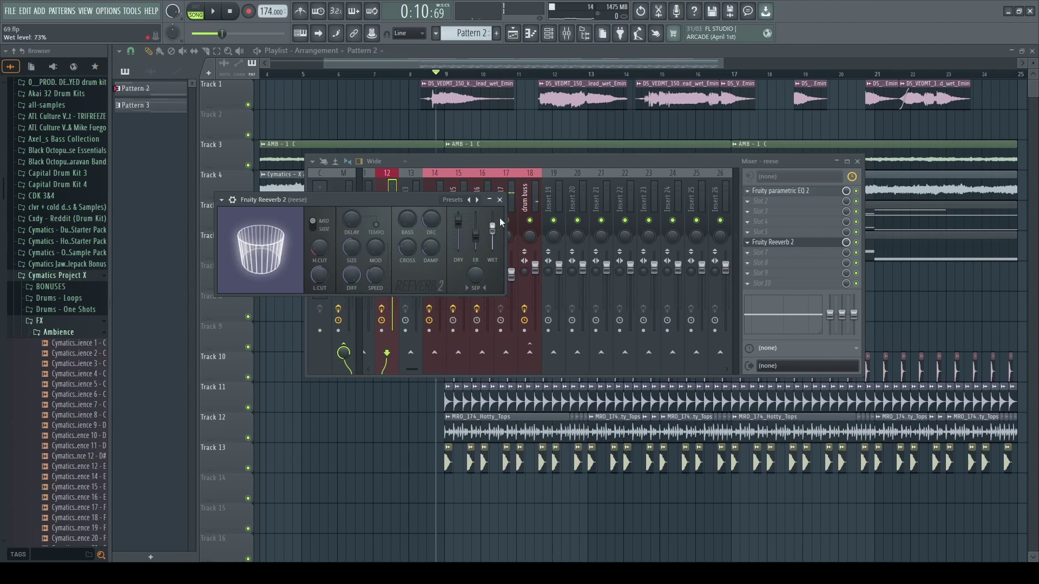
click(499, 200)
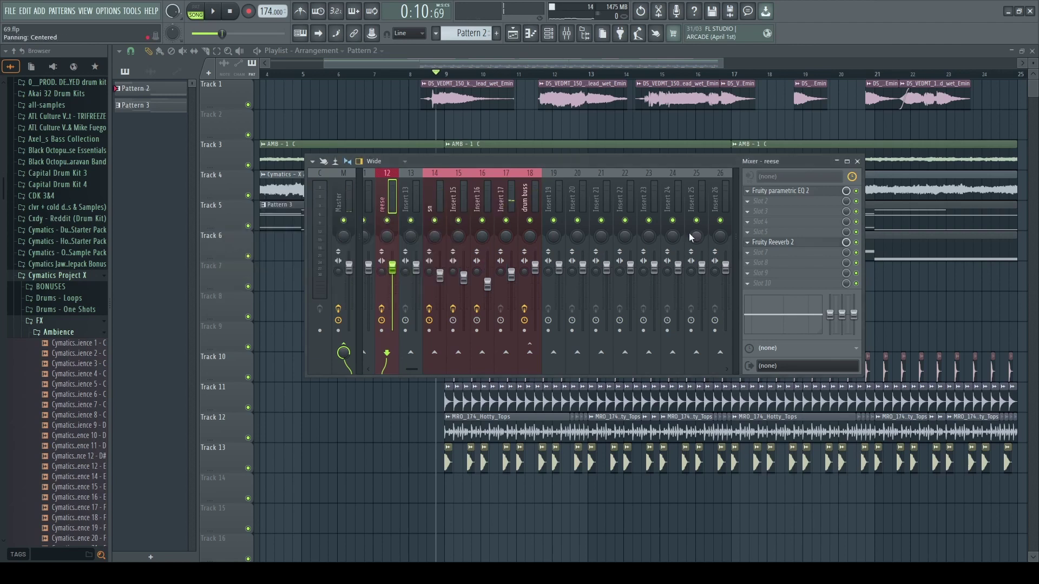
Create an automation clip for the mix level of the reese's Parametric EQ 2 and place it on track 7.
click(865, 272)
key(F9)
scroll(639, 220, down, 2)
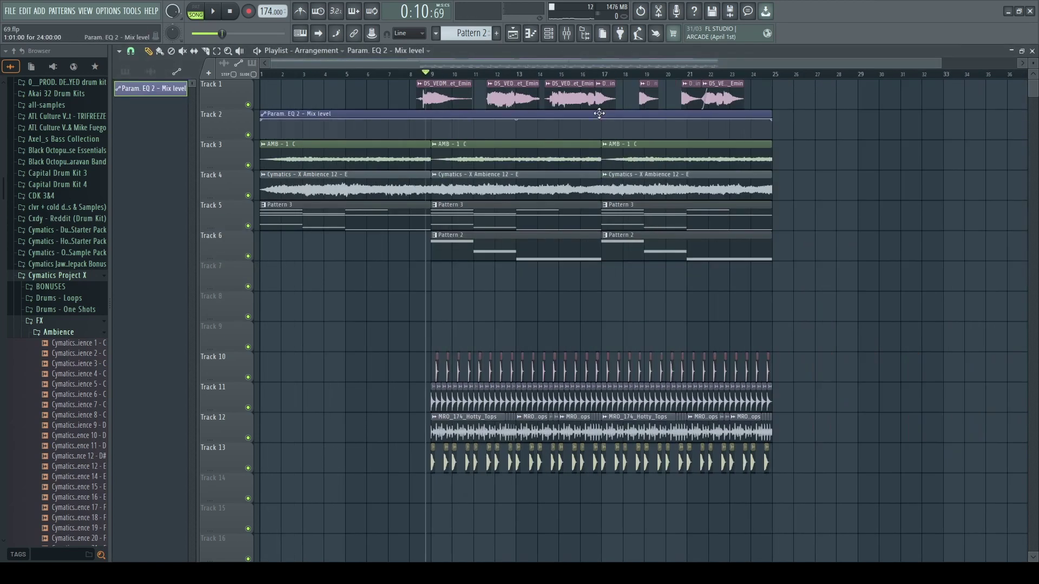
drag(599, 113, 545, 267)
Check the curve of the Fruity Parametric EQ 2 on the reese track.
click(566, 33)
click(780, 190)
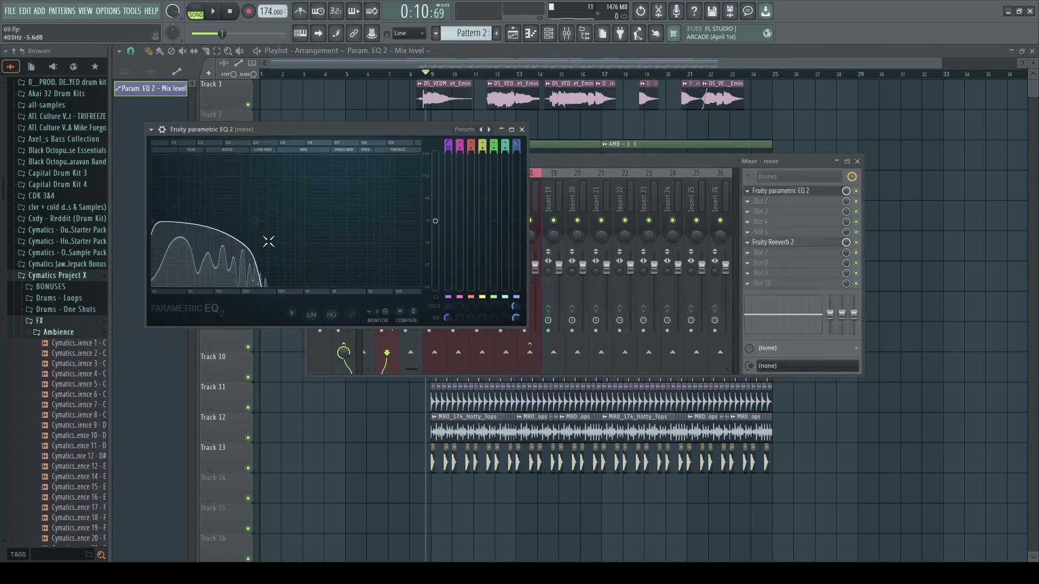
key(F12)
In Pattern 2, end the C4 note half a bar early and fill the gap before bar 5 with a C5 note.
scroll(573, 260, up, 5)
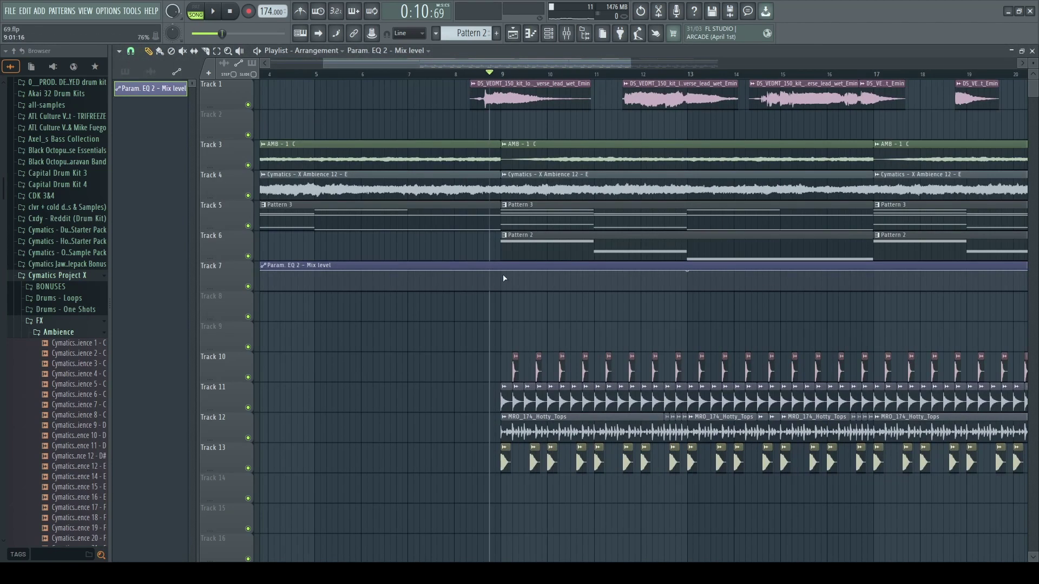
scroll(557, 262, down, 3)
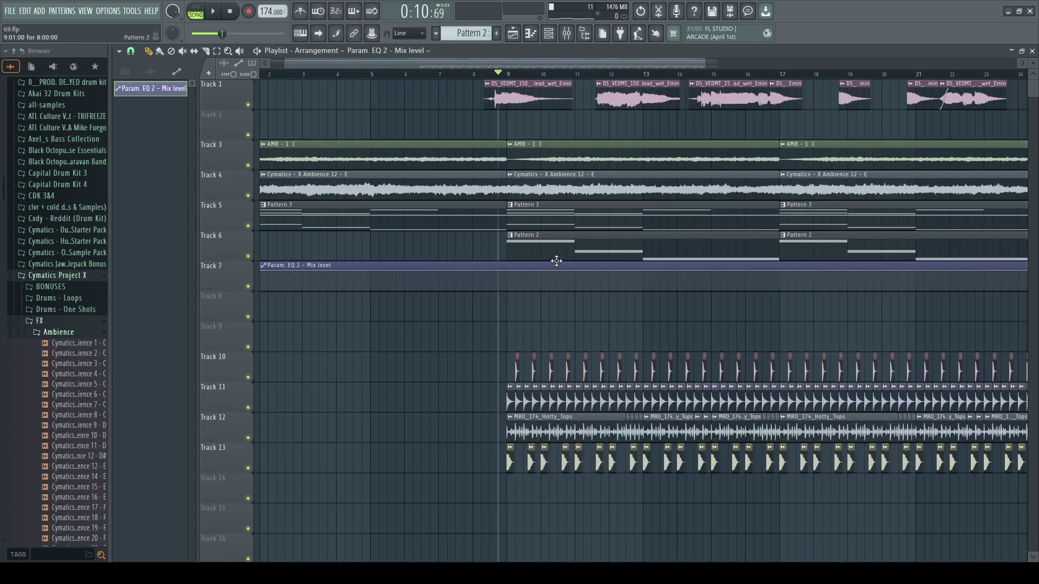
double_click(581, 246)
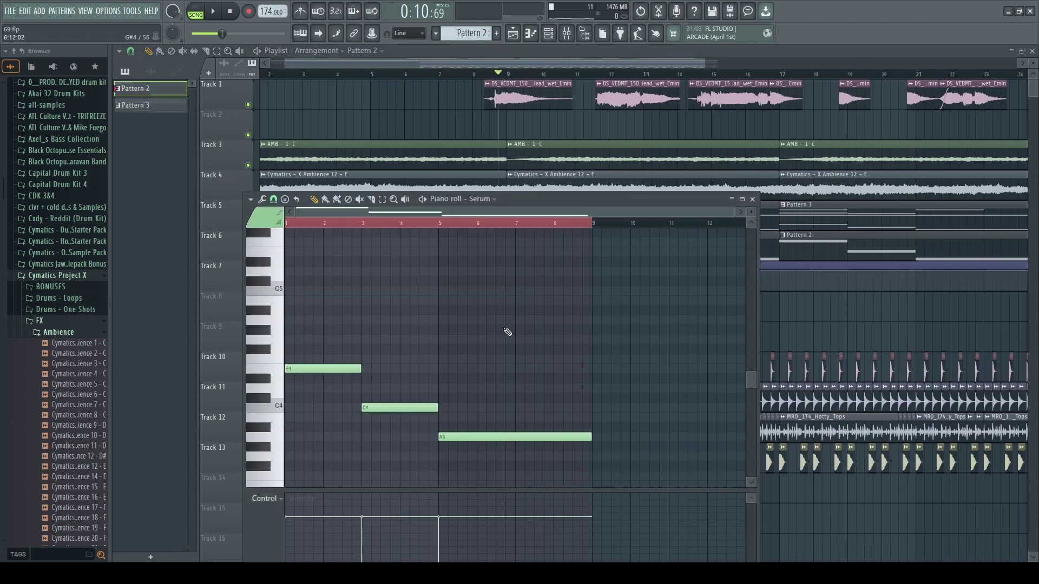
scroll(507, 332, down, 3)
scroll(449, 341, up, 3)
scroll(461, 342, down, 3)
scroll(454, 345, up, 3)
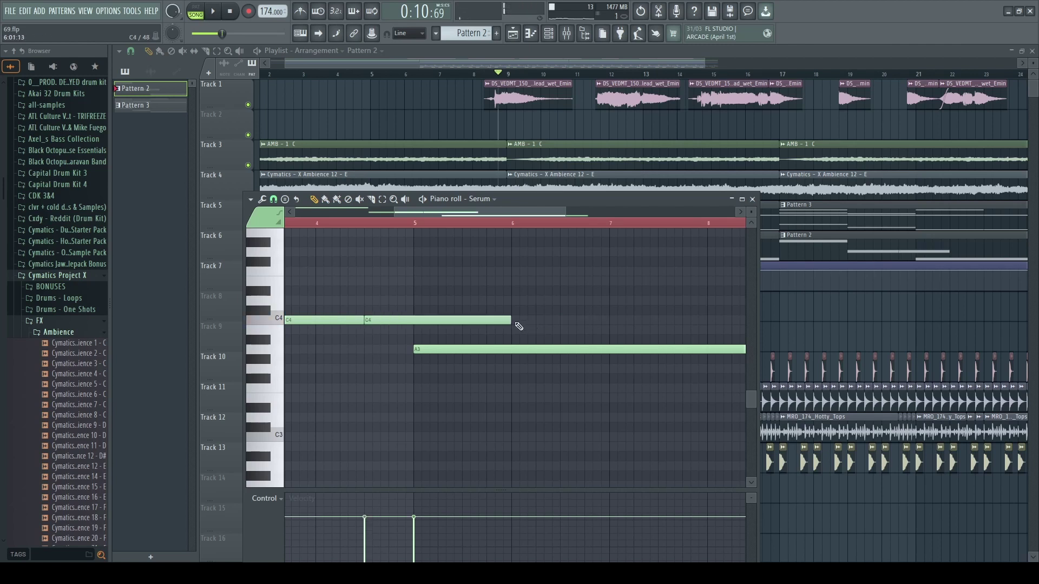
key(ctrl+Up)
key(ctrl+Up)
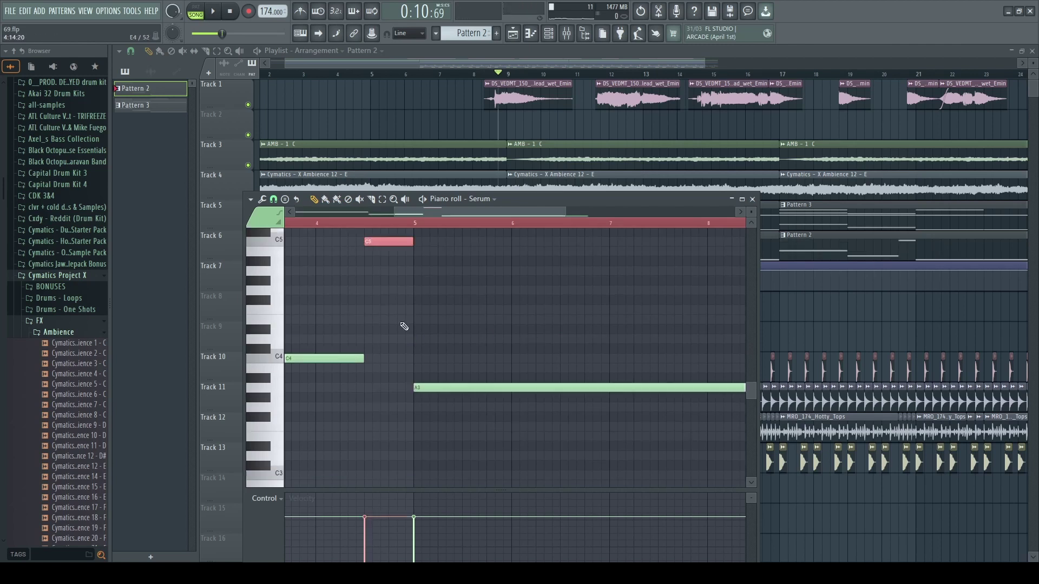
click(752, 199)
Shape the EQ mix-level automation to curve down at about bar 12.5 and jump back up at bar 13, starting playback.
scroll(603, 279, up, 3)
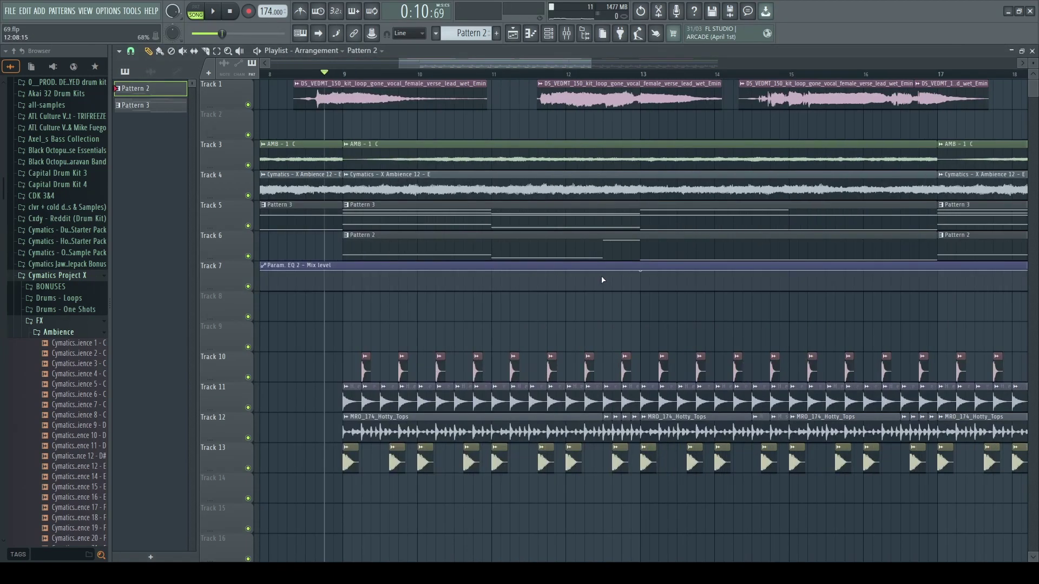
drag(641, 281, 640, 300)
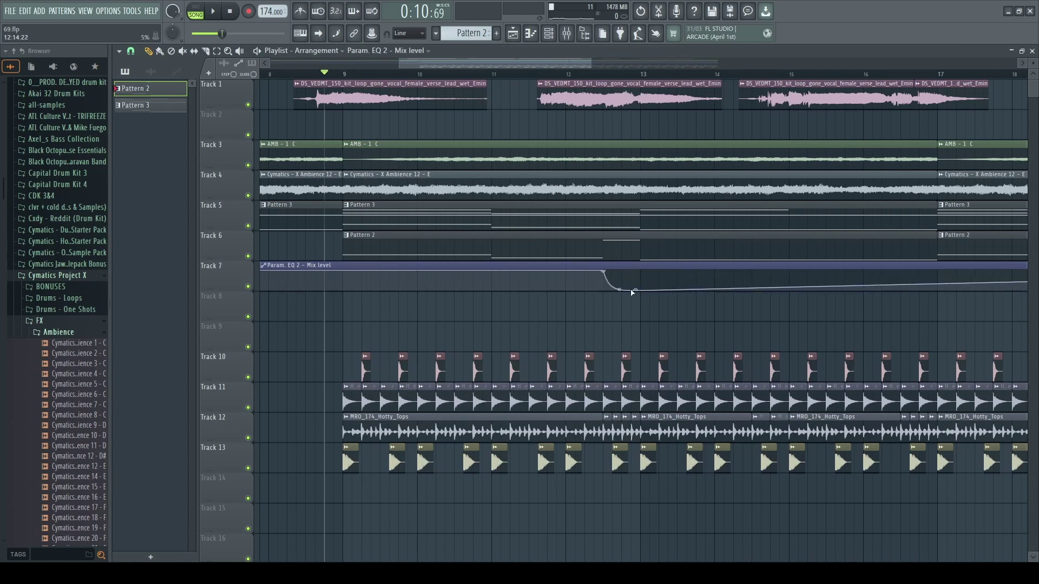
key(space)
scroll(638, 244, down, 2)
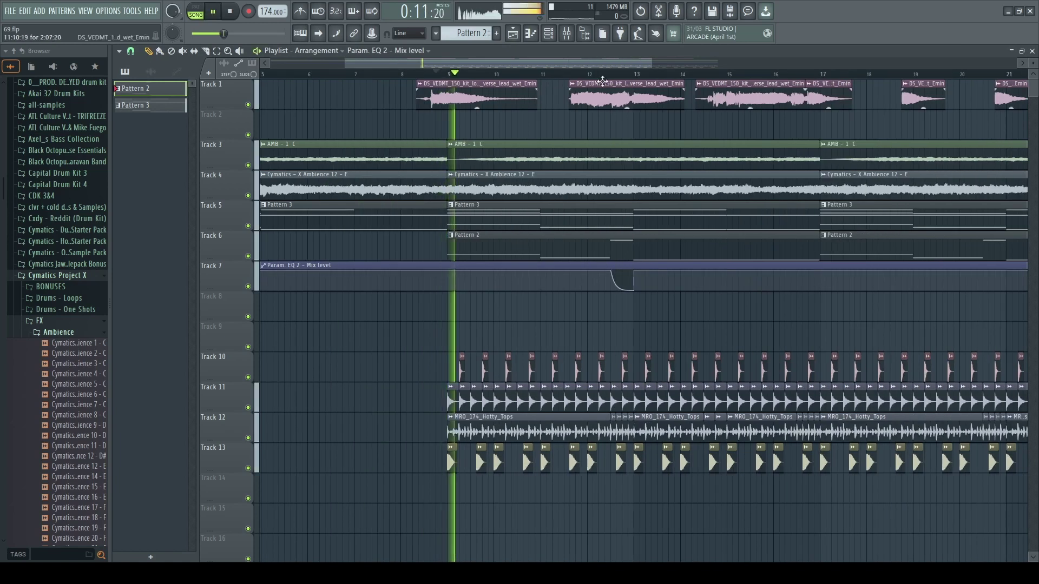
Audition the automated reese fill and check the Fruity Reeverb 2 on its mixer track.
click(566, 34)
key(space)
click(785, 243)
key(space)
click(786, 244)
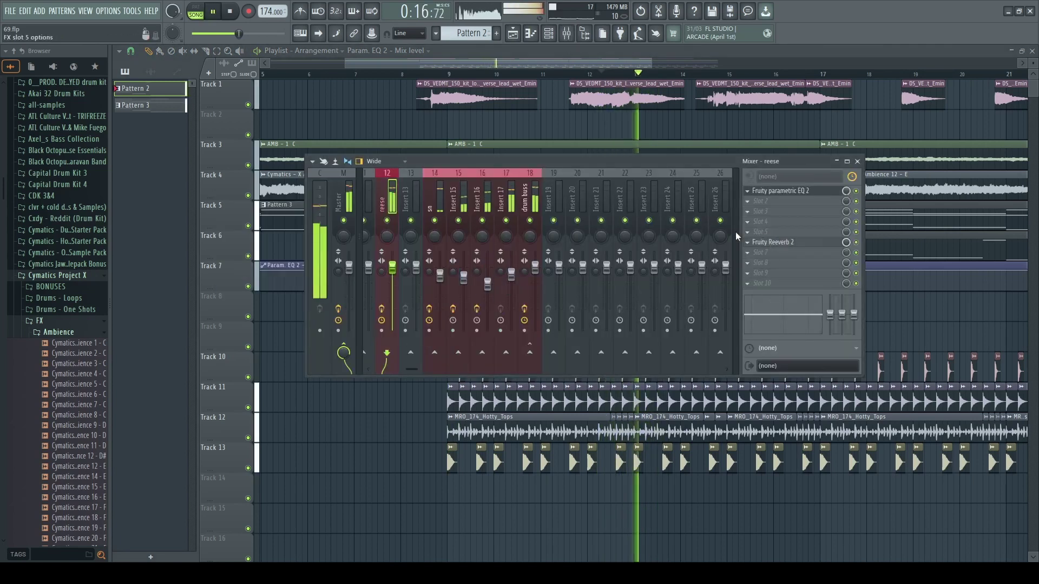
Check the reese's Fruity Reeverb 2 settings while replaying the fill from about bar 12.
click(785, 243)
key(space)
click(784, 244)
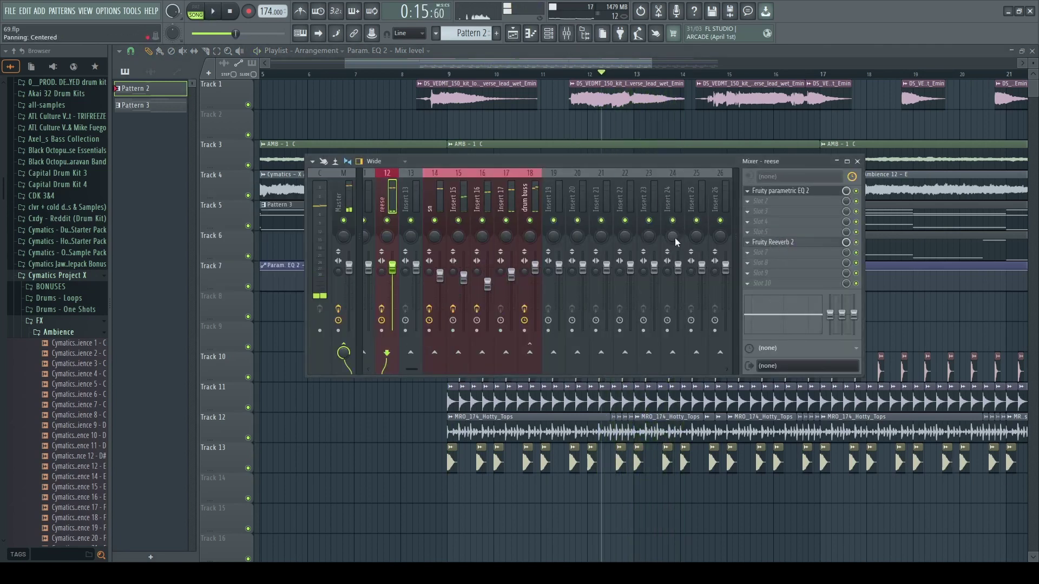
click(789, 242)
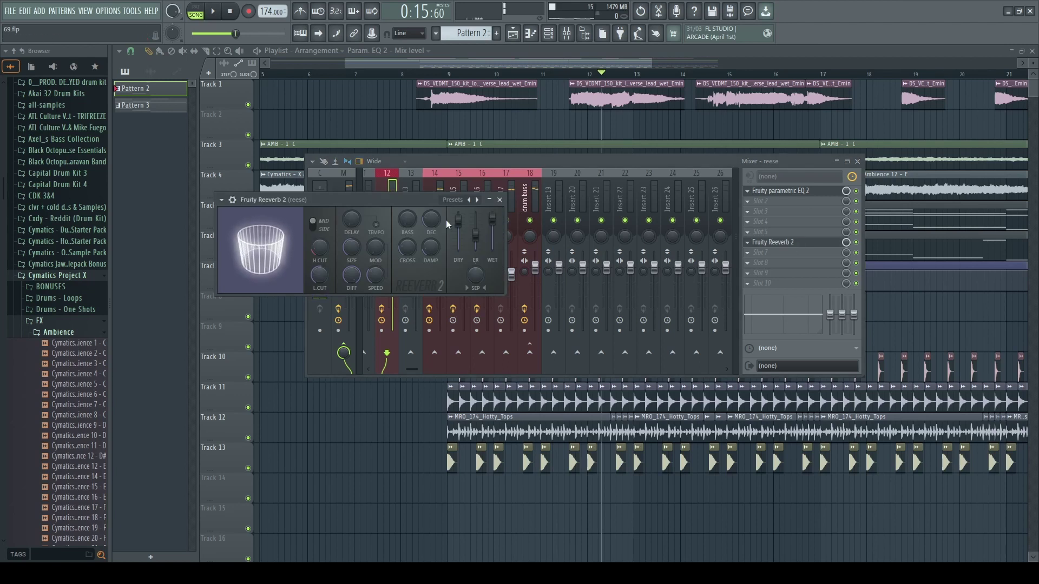
key(space)
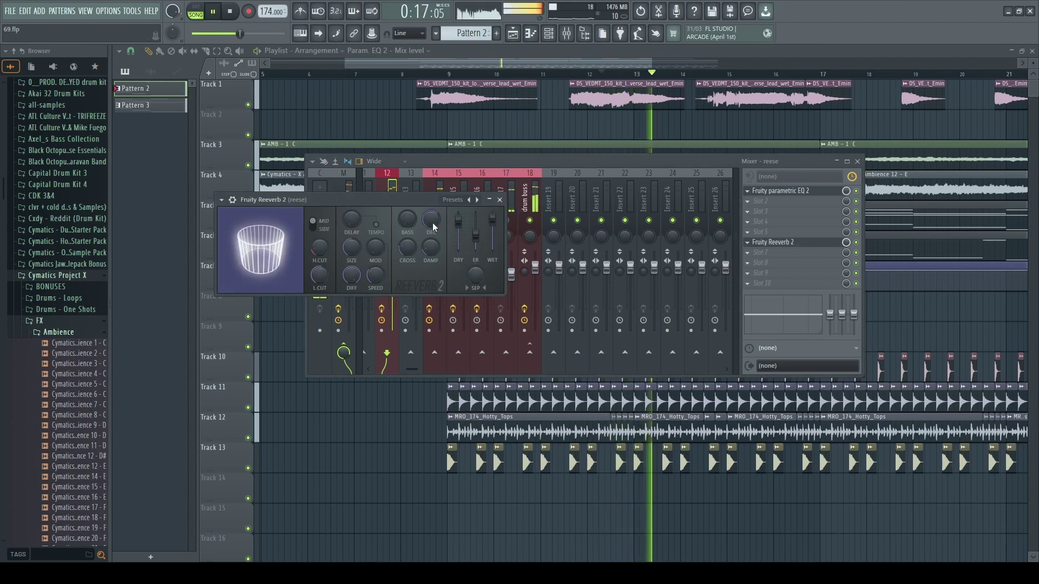
key(space)
key(space)
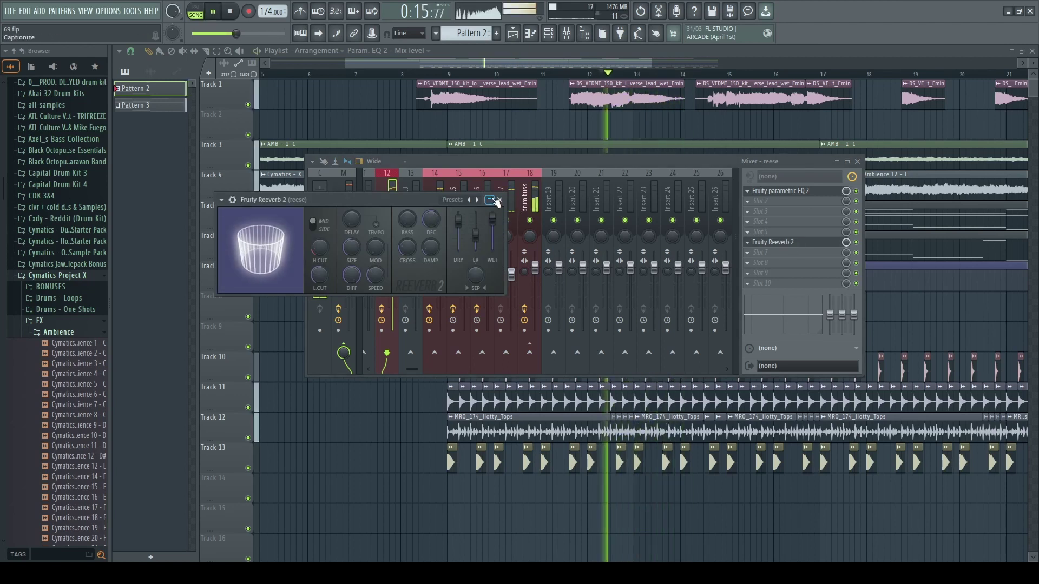
right_click(527, 126)
key(F9)
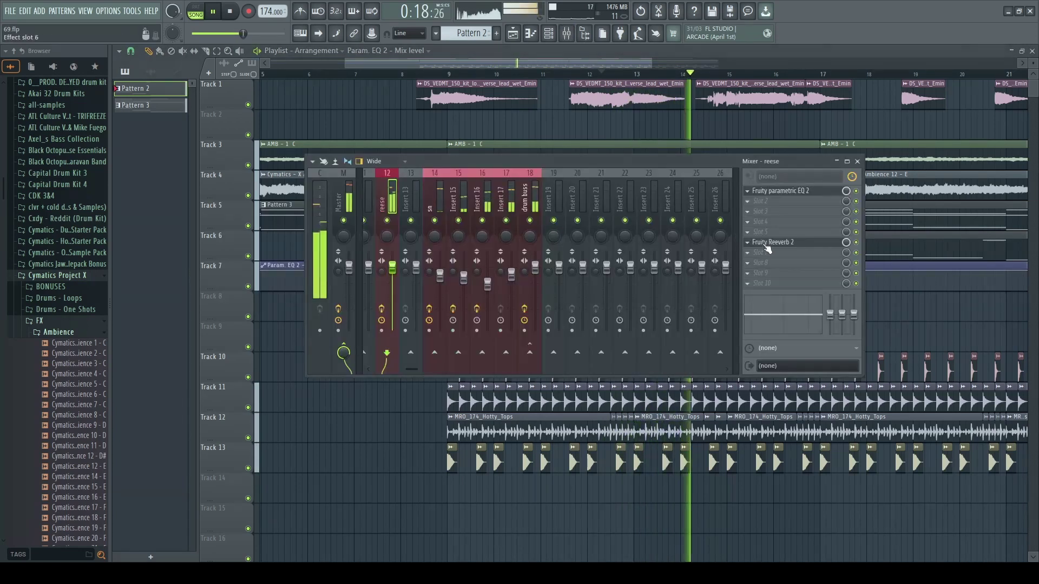
key(space)
key(space)
right_click(888, 318)
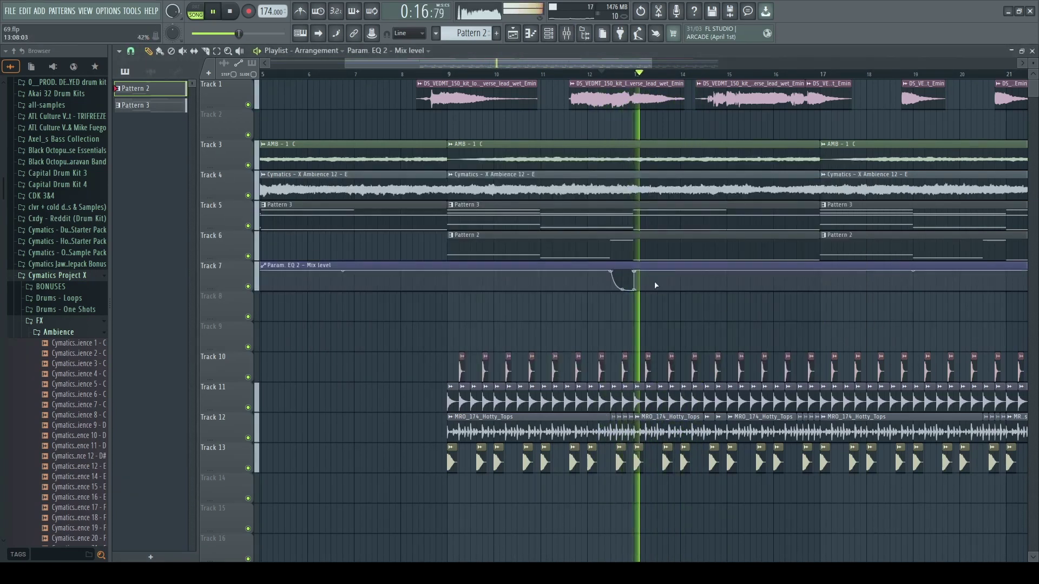
key(space)
In Pattern 2, try the short fill note before bar 5 in several octaves and set it to F#6 during playback.
key(F7)
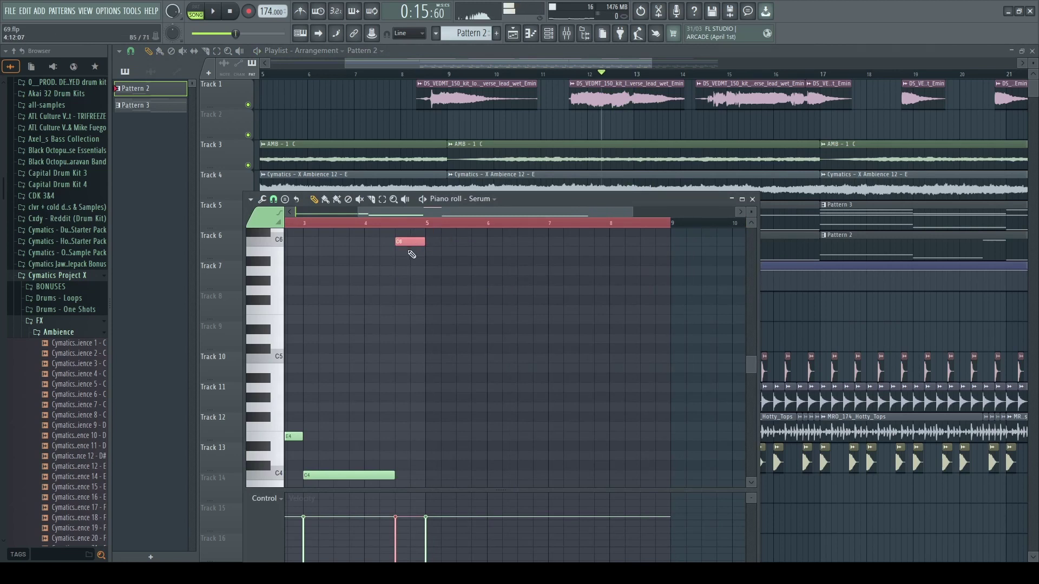
key(ctrl+Down)
key(space)
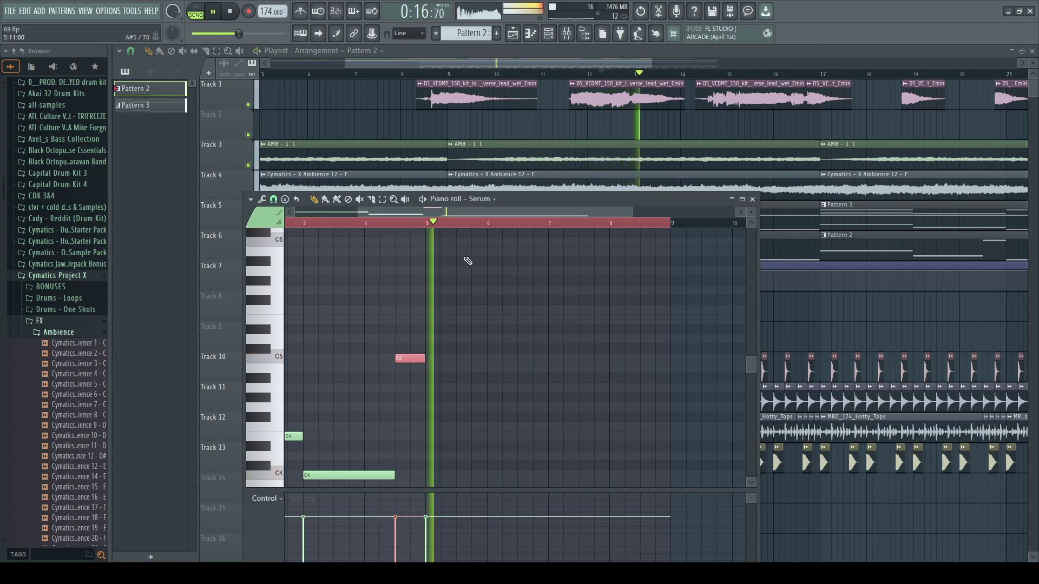
key(ctrl+Up)
key(ctrl+Up)
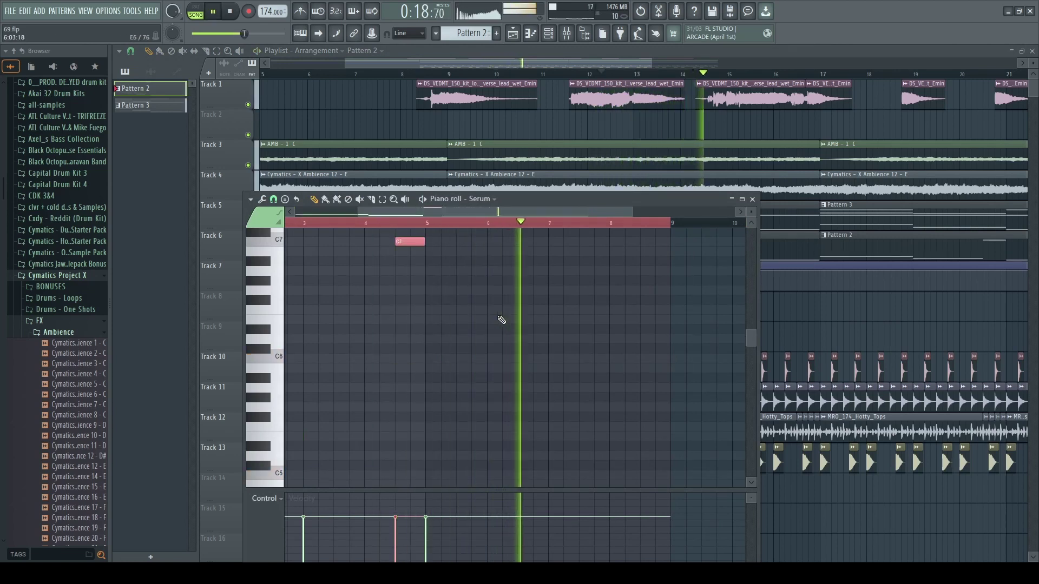
key(space)
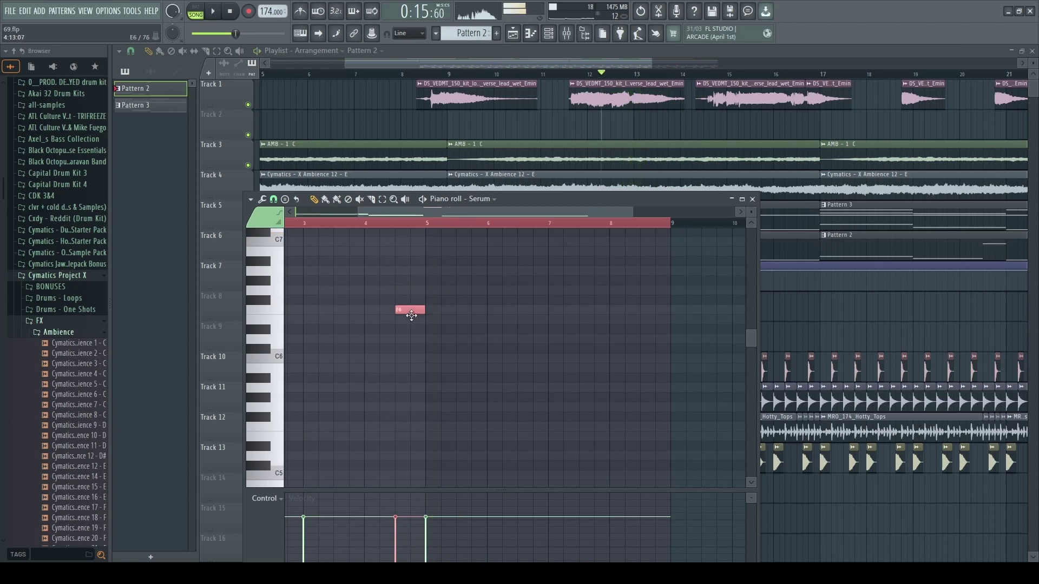
key(space)
drag(411, 316, 410, 300)
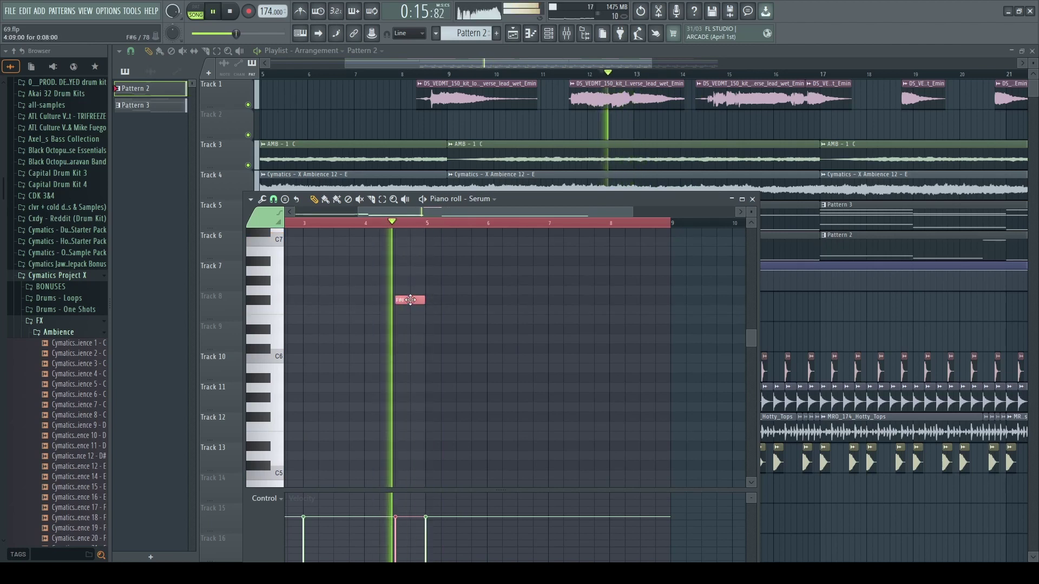
click(752, 199)
key(space)
Raise the low point of the EQ mix-level automation at bar 13 to about 18% and start playback from bar 9.
scroll(692, 212, down, 2)
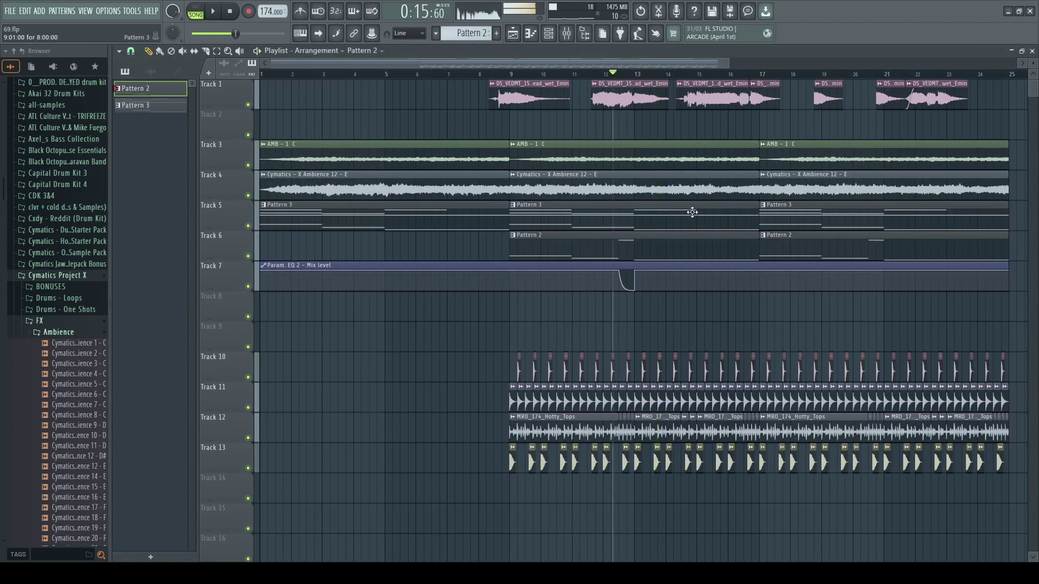
scroll(637, 281, up, 2)
drag(632, 290, 632, 286)
key(space)
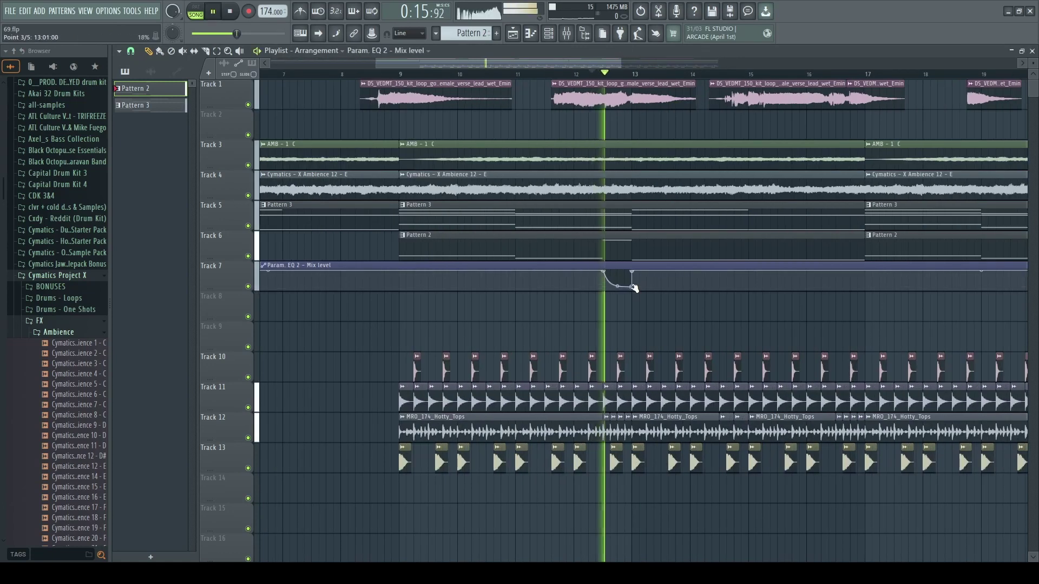
click(398, 69)
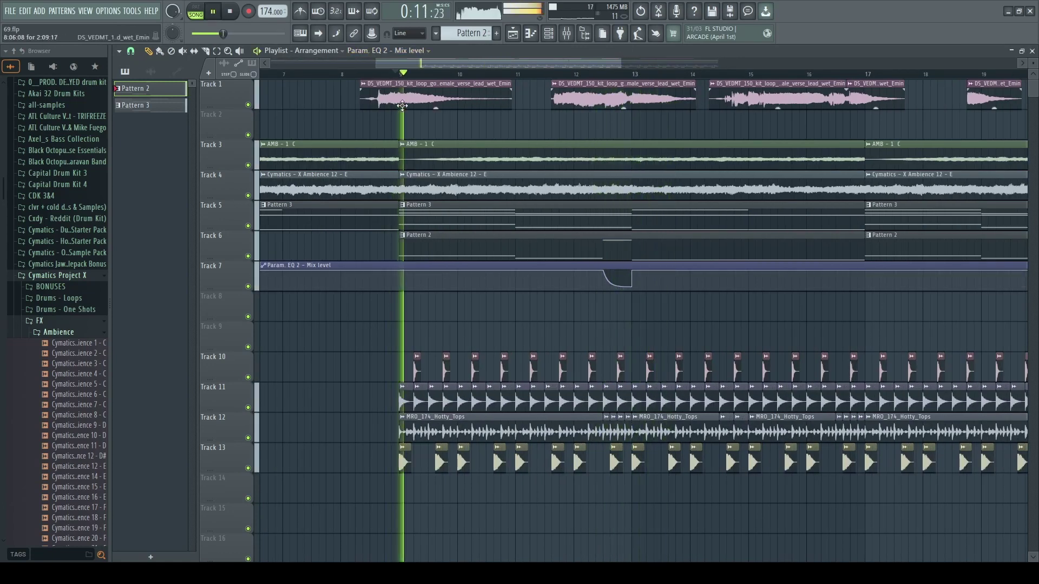
scroll(480, 281, down, 3)
key(space)
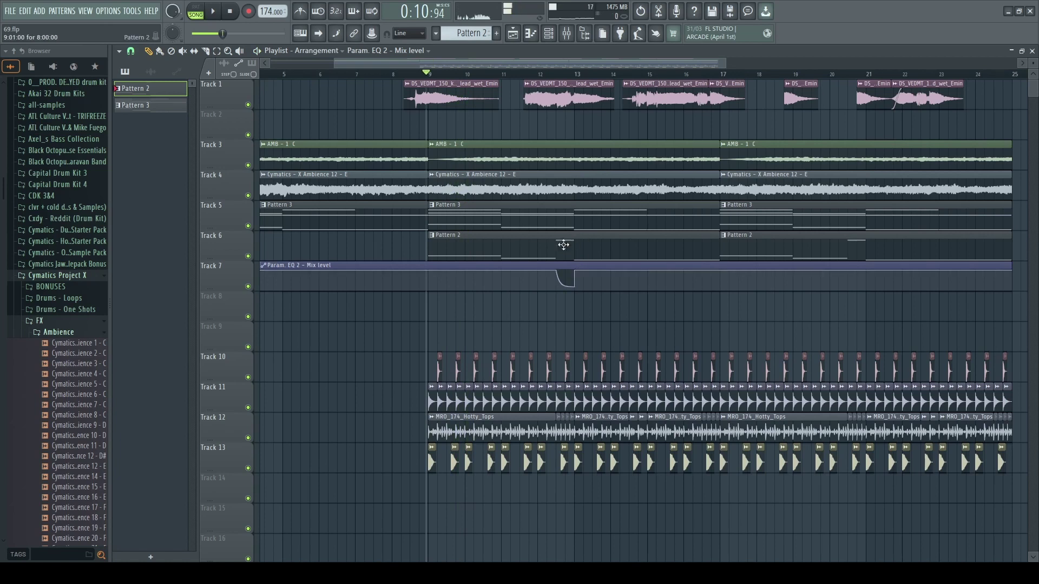
Show all channels in the channel rack and examine the portamento time in the reese's Serum.
key(F6)
click(520, 171)
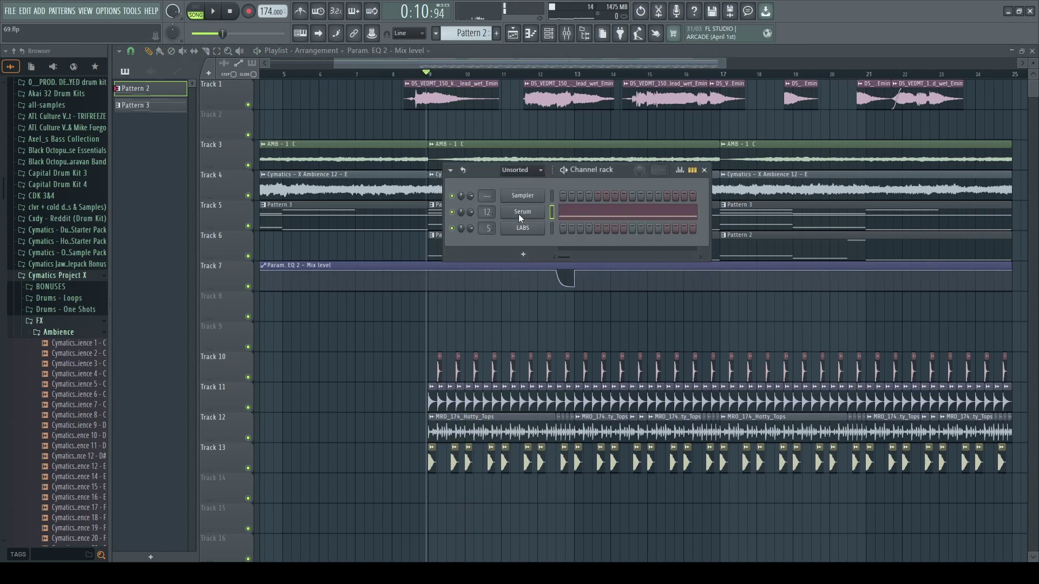
click(519, 213)
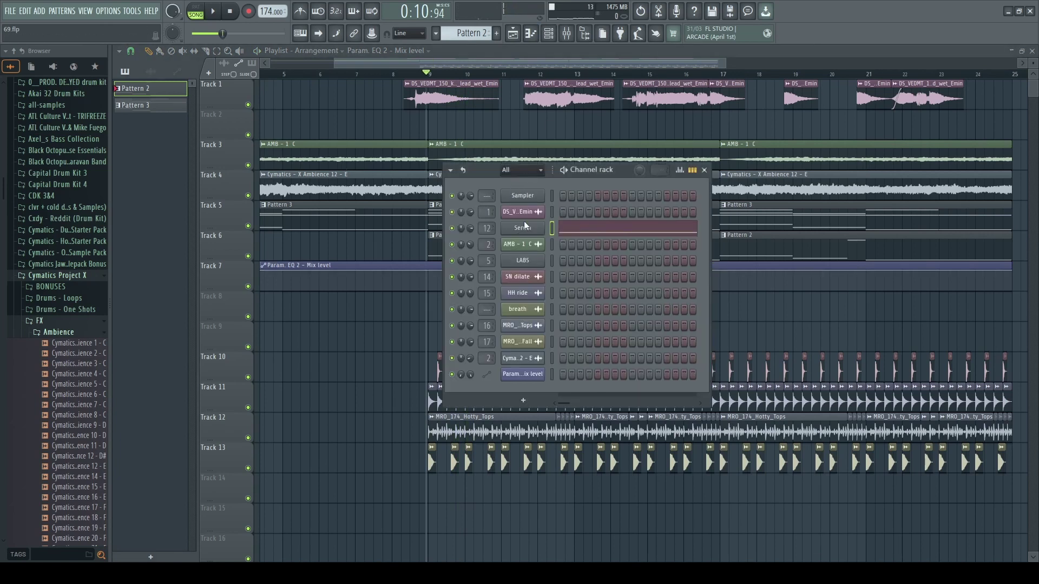
key(F6)
key(F6)
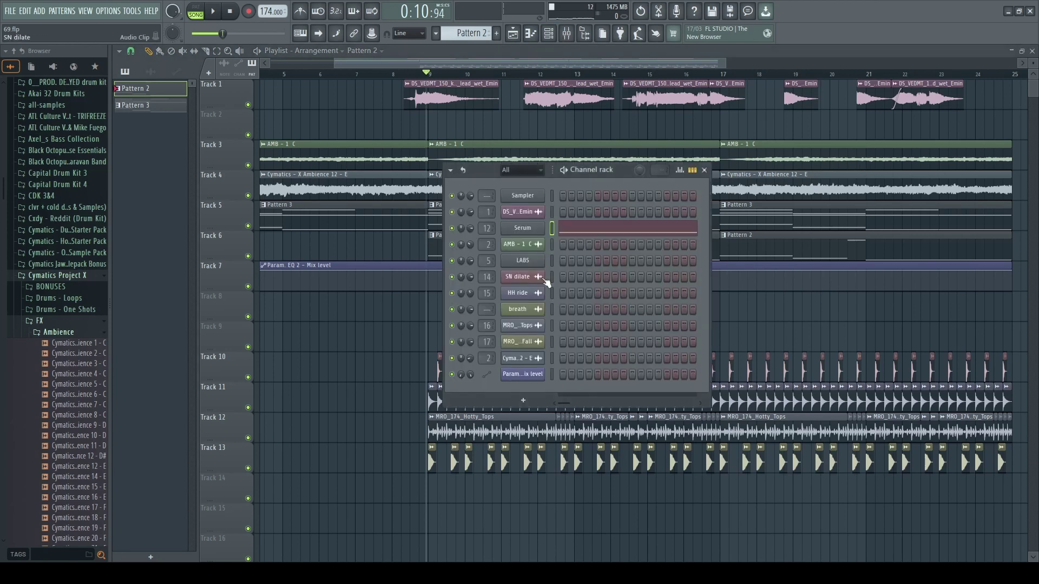
click(531, 235)
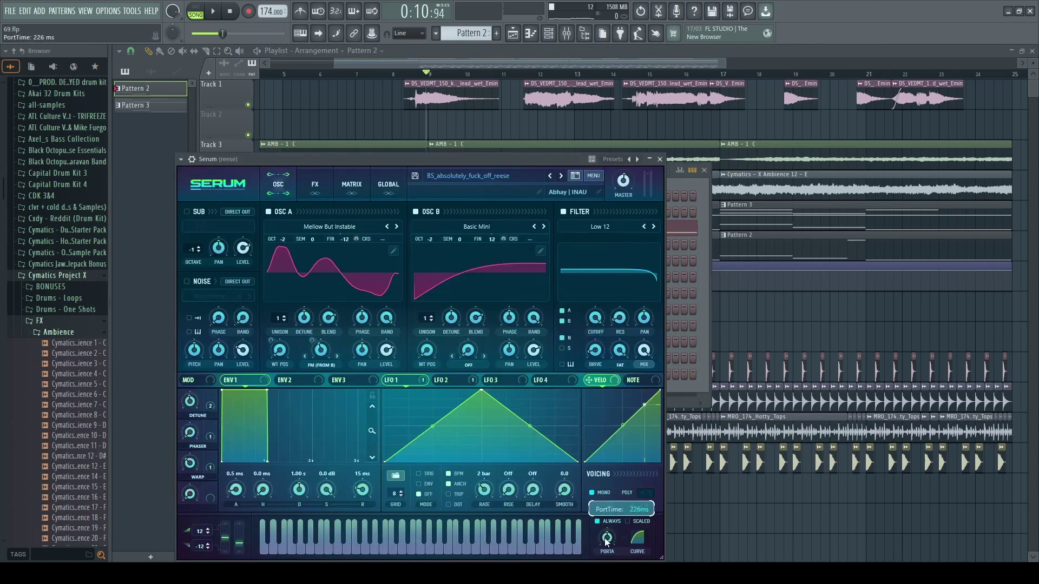
key(F12)
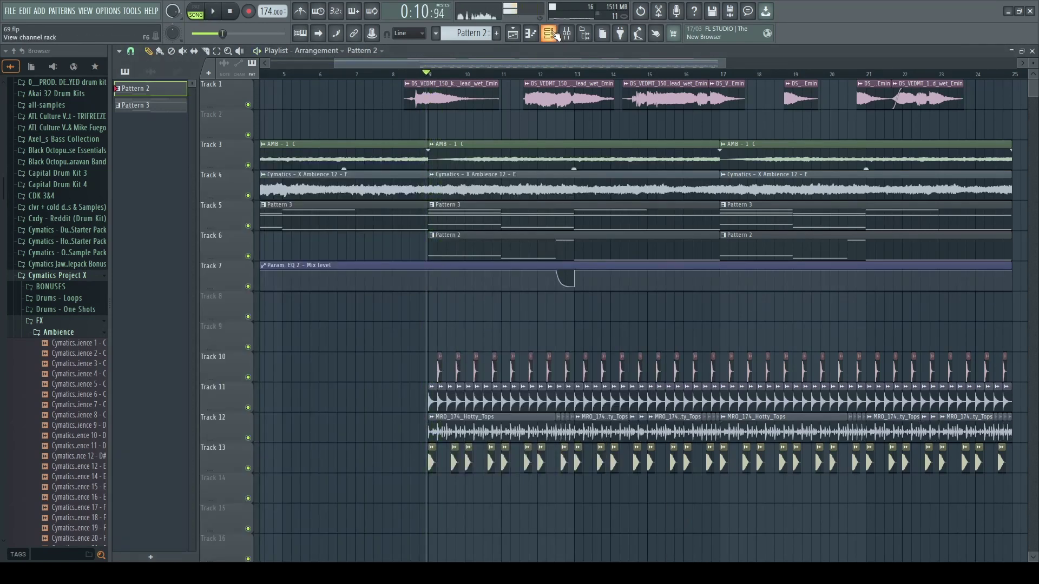
key(F6)
key(F6)
Audition the arrangement twice from about bar 10.5, following the reese fill and its automation dip.
scroll(443, 257, up, 3)
click(531, 74)
key(space)
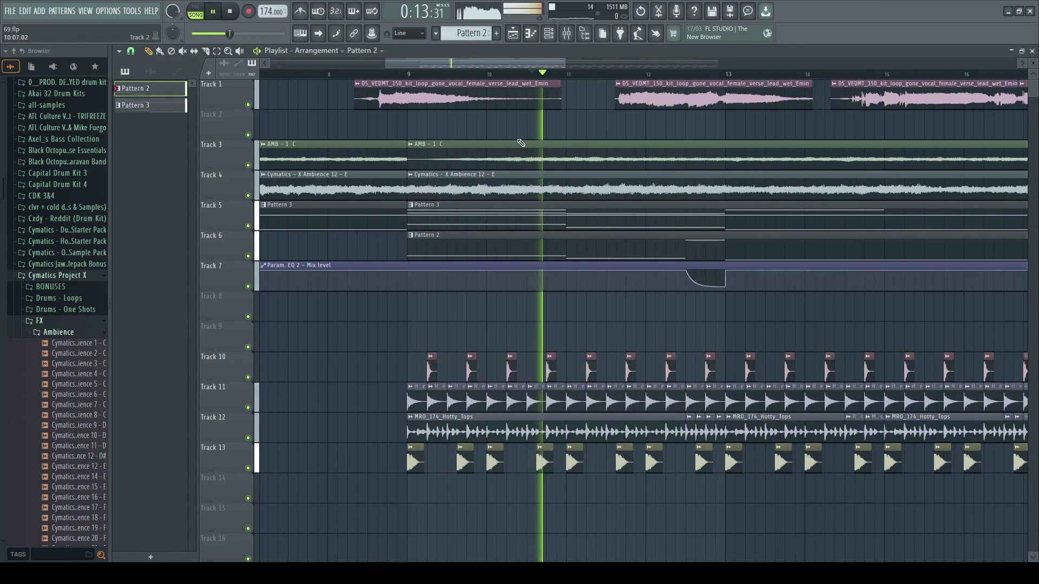
scroll(675, 232, up, 2)
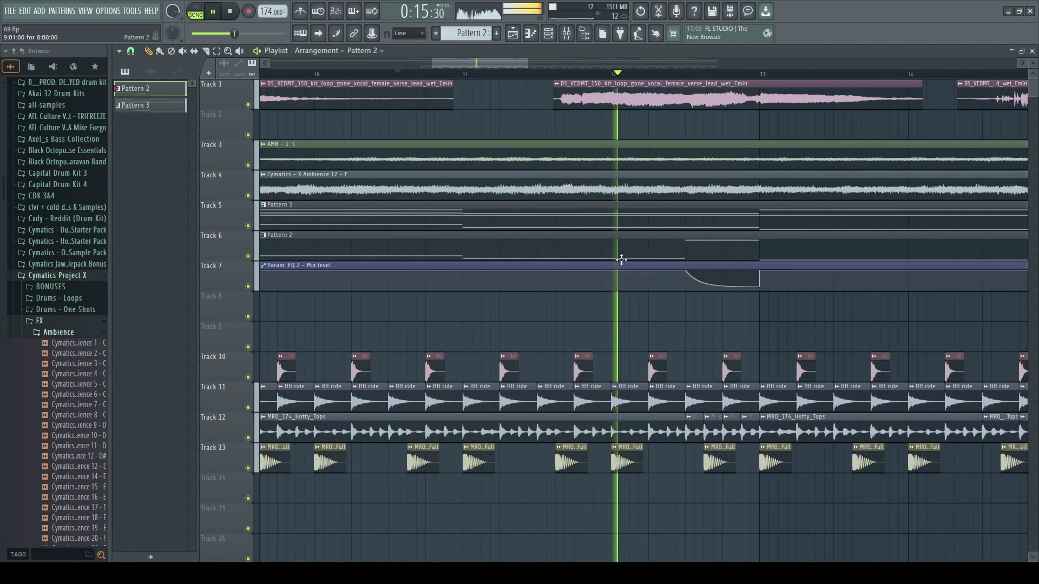
key(space)
scroll(618, 280, down, 3)
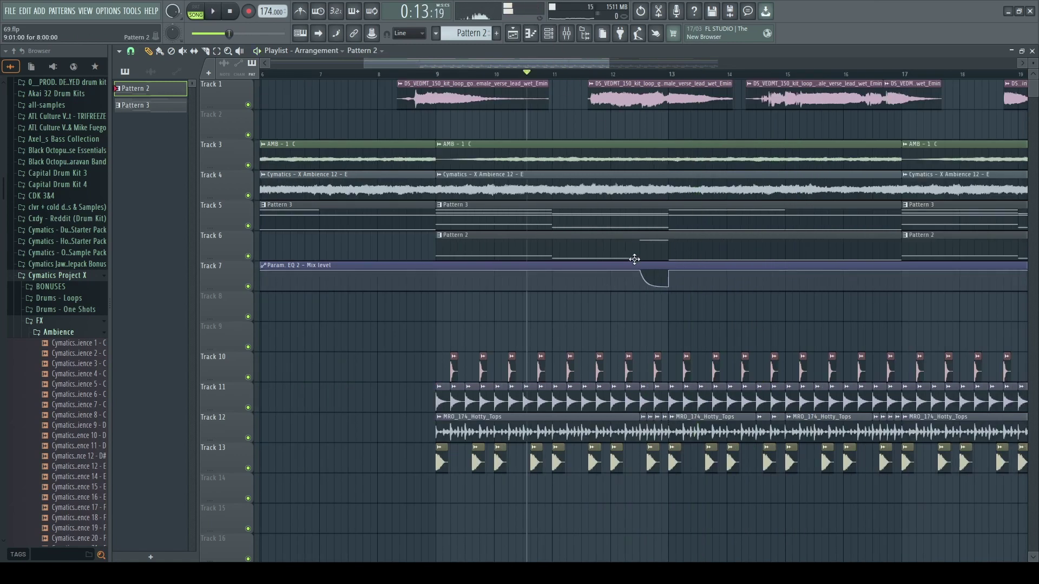
key(space)
scroll(595, 287, down, 3)
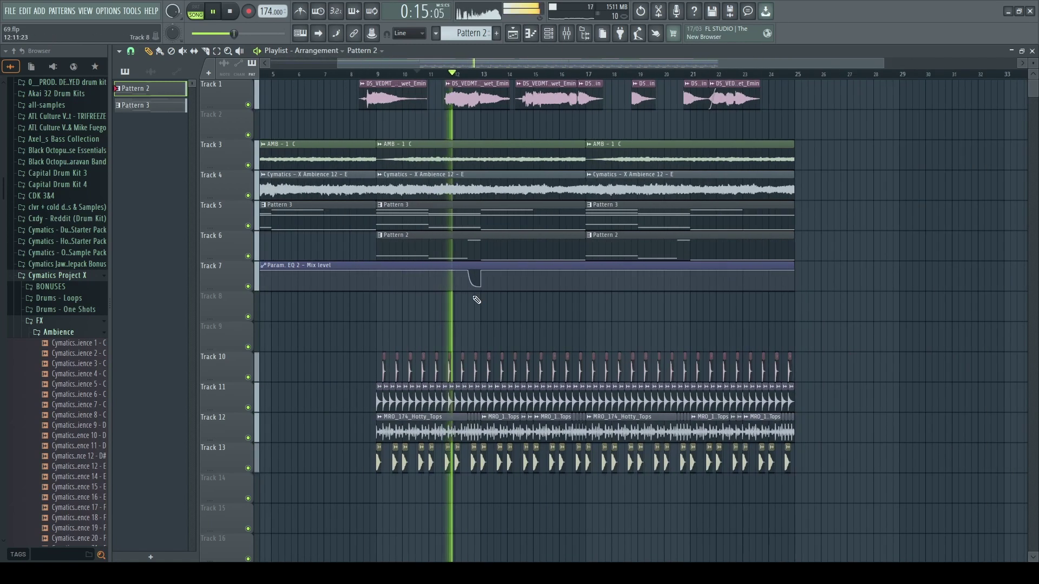
Increase the decay of Fruity Reeverb 2 on the reese track and play the arrangement from about bar 12.
key(F9)
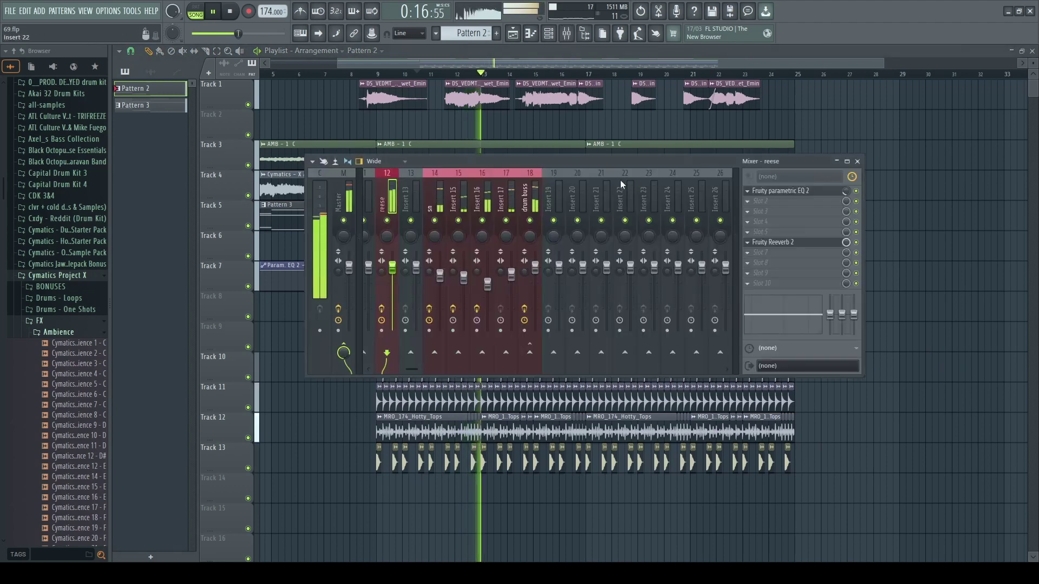
click(771, 243)
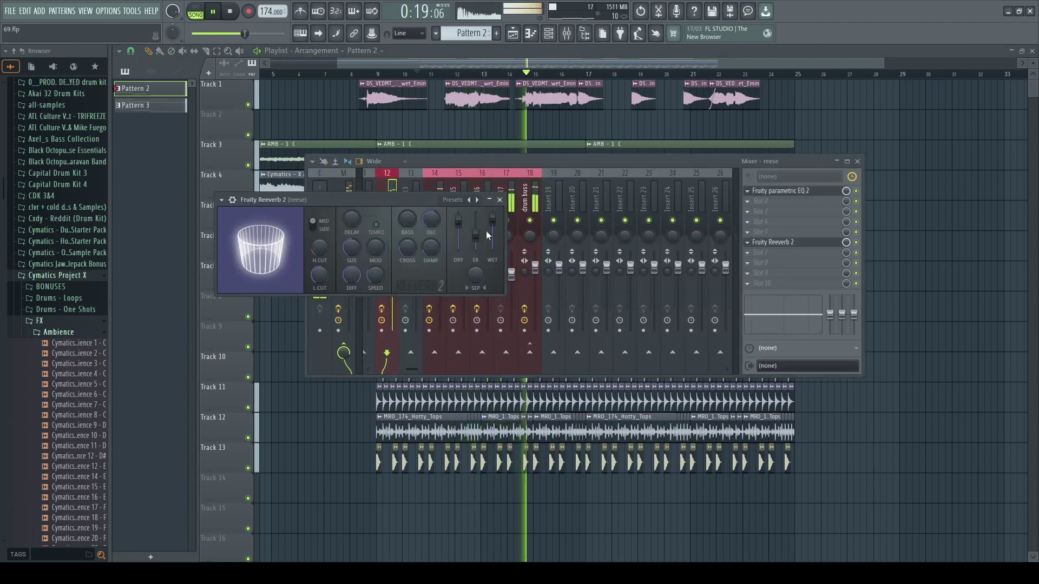
drag(431, 219, 431, 211)
key(space)
key(space)
right_click(890, 216)
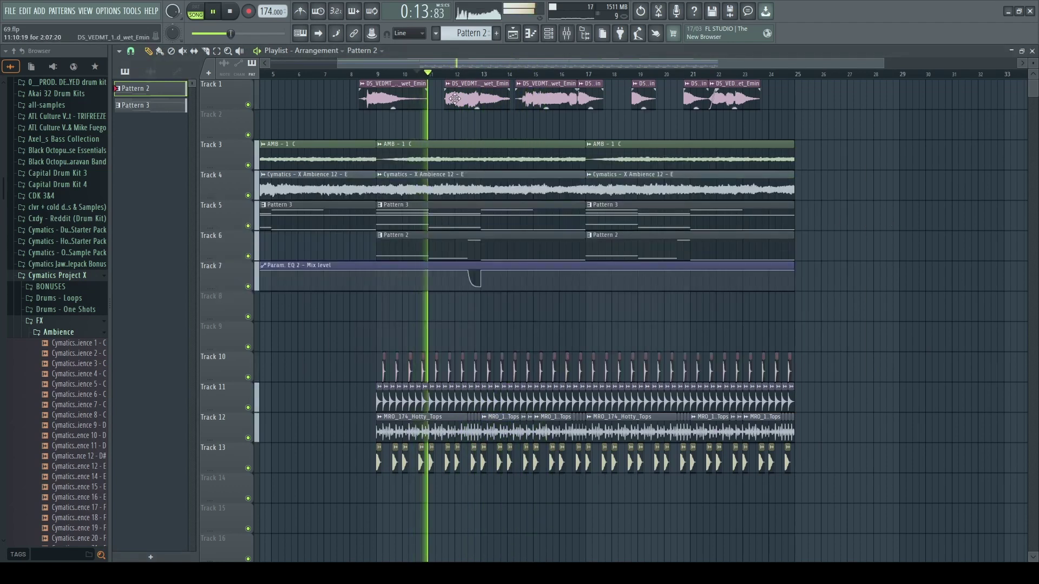
click(460, 74)
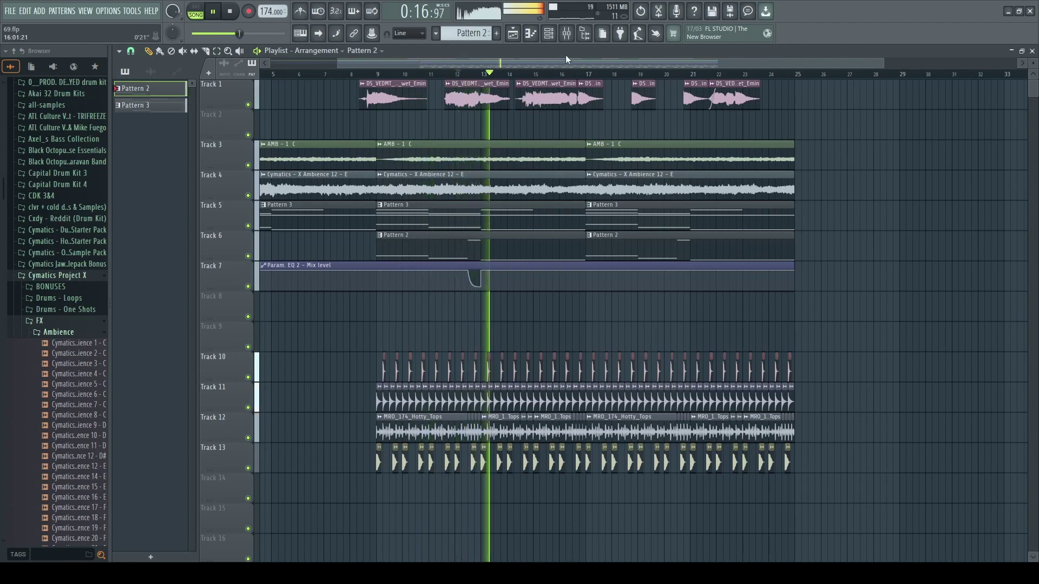
In Pattern 2, slice the long A3 note half a bar before its end and transpose the last piece up to A4.
scroll(558, 265, up, 3)
double_click(563, 243)
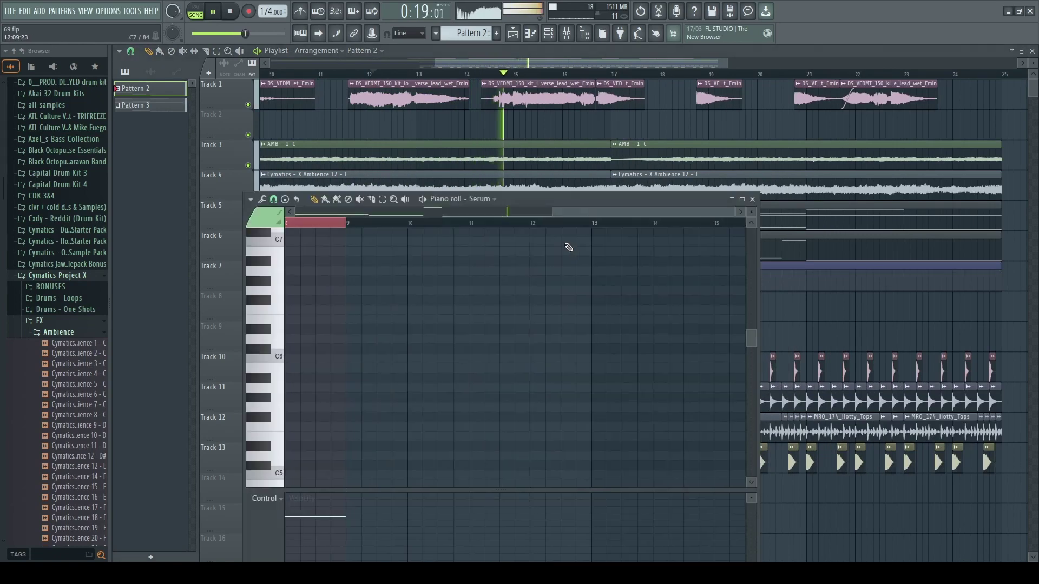
scroll(502, 338, down, 8)
ctrl+scroll(568, 325, up, 2)
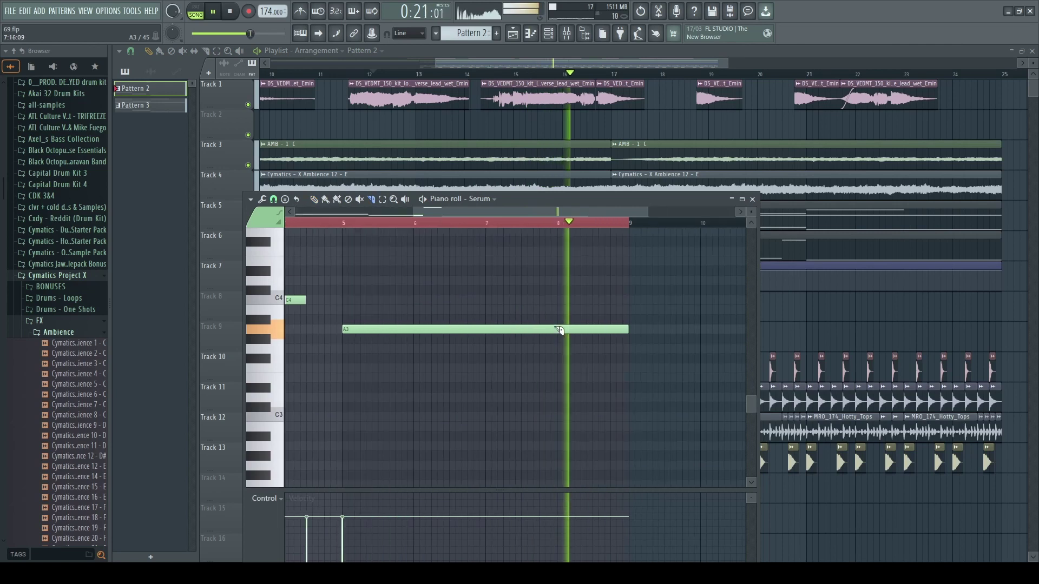
key(space)
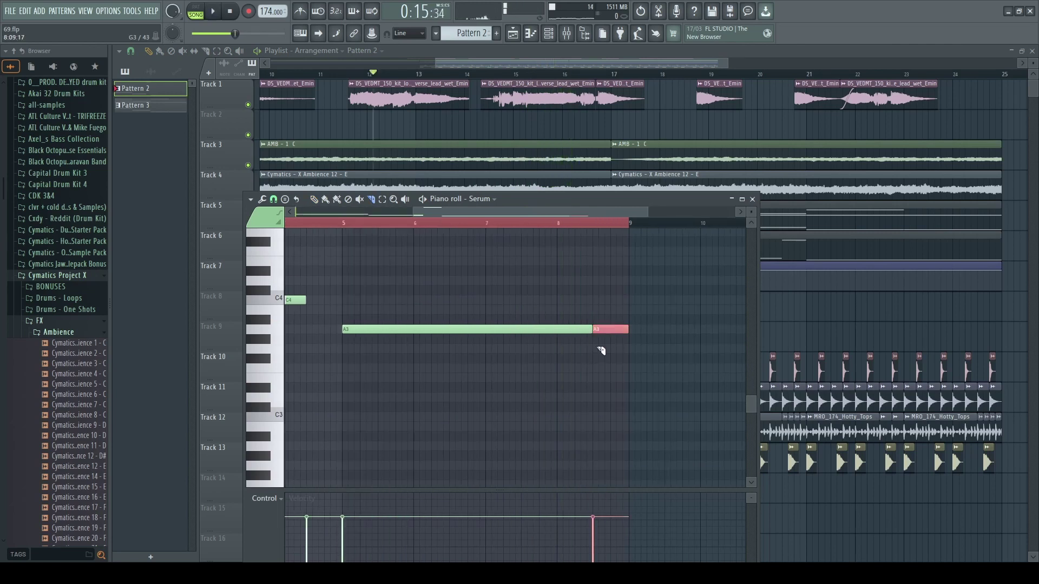
scroll(601, 350, up, 1)
key(ctrl+Up)
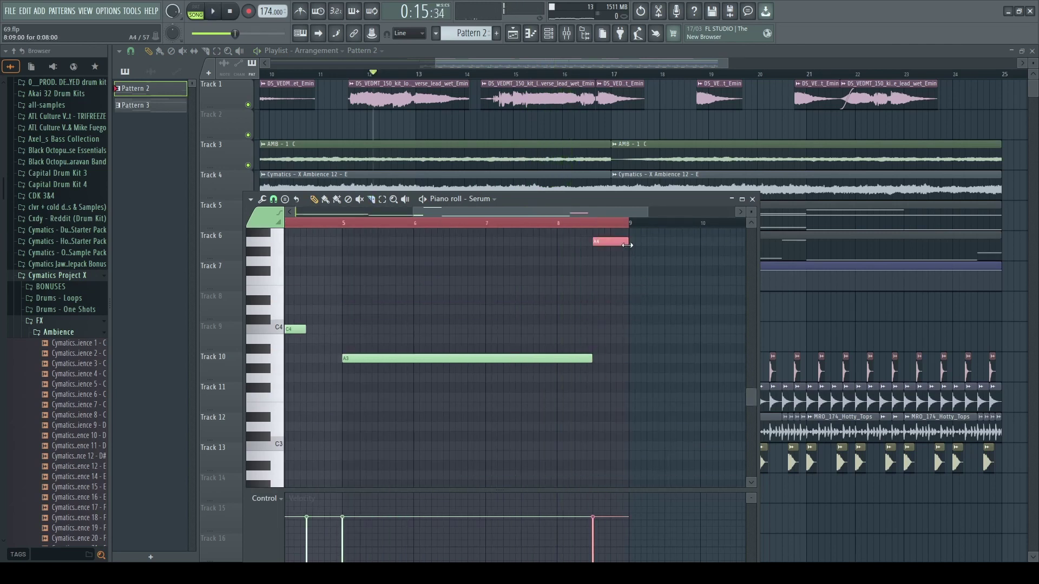
Shorten the A4 note to a quarter bar, fill the last quarter bar before bar 9 with a G4 note, and play it back.
ctrl+scroll(610, 247, up, 2)
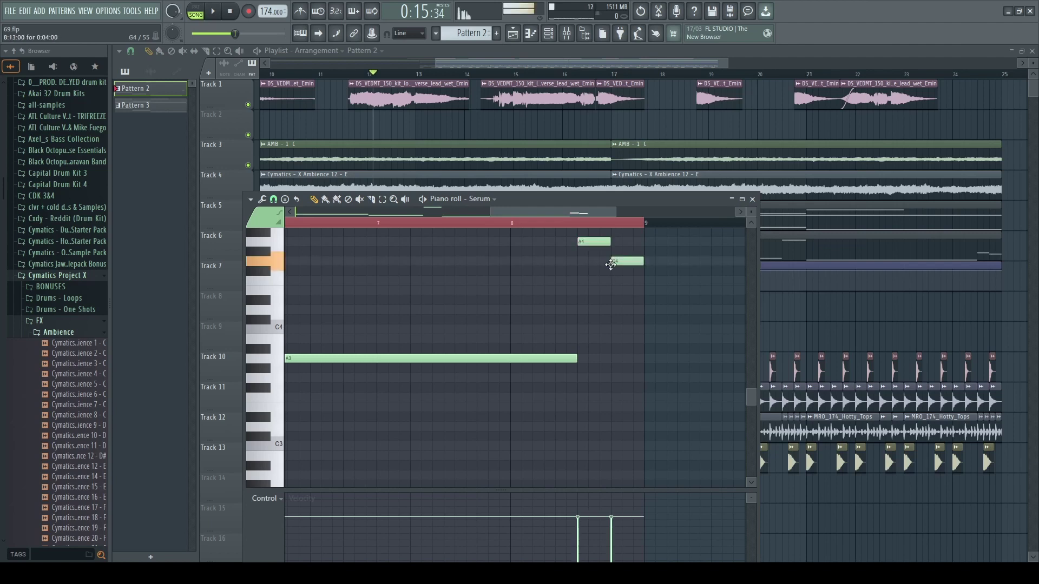
key(F7)
ctrl+scroll(647, 269, down, 2)
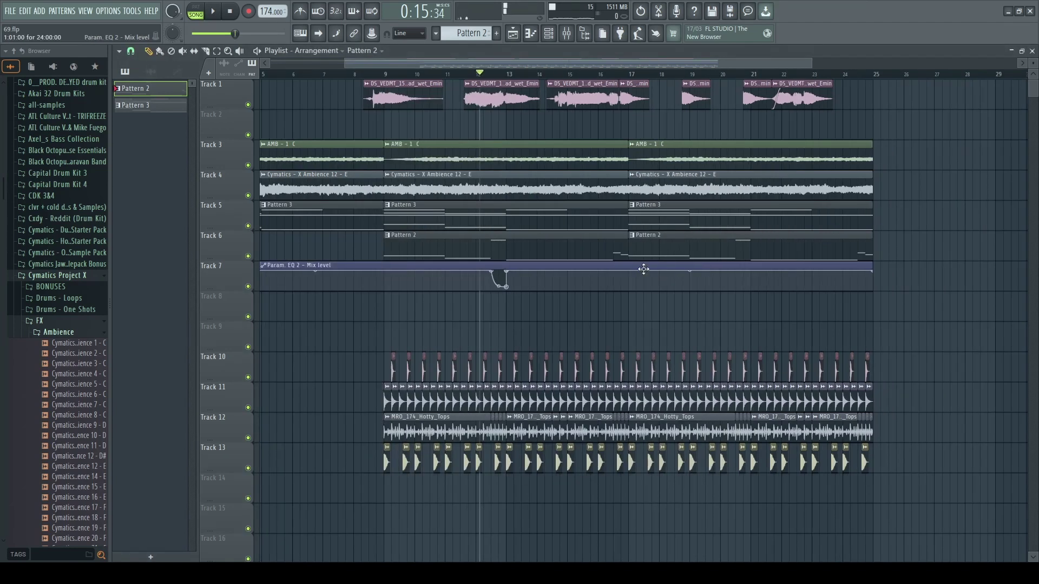
ctrl+scroll(617, 135, up, 4)
key(space)
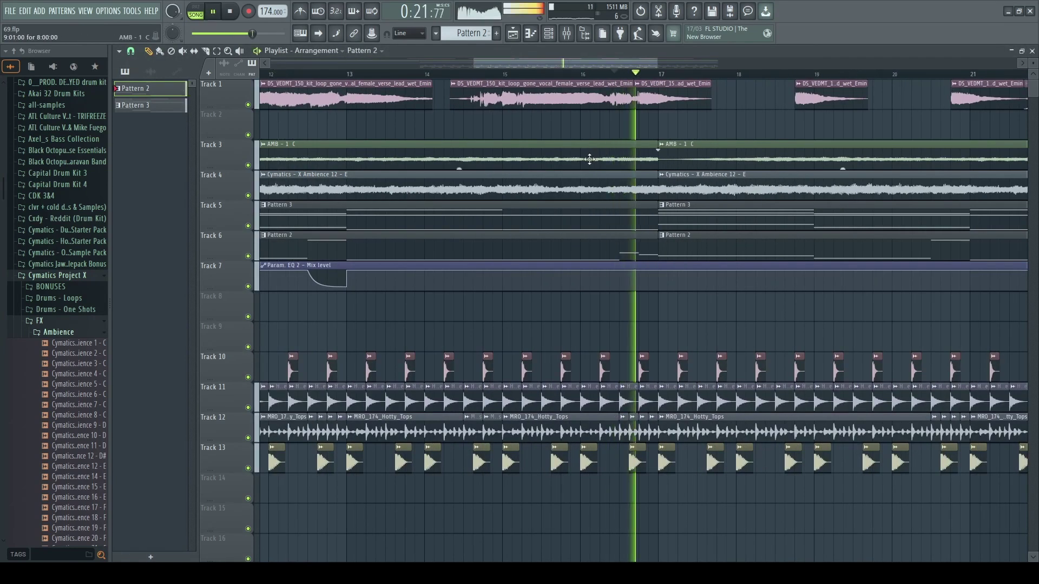
Add a curved dip to the Param. EQ 2 mix-level automation from bar 16.5, returning to full level at bar 17.
key(space)
ctrl+scroll(625, 287, up, 3)
right_click(615, 270)
right_click(688, 283)
drag(688, 283, 690, 294)
key(space)
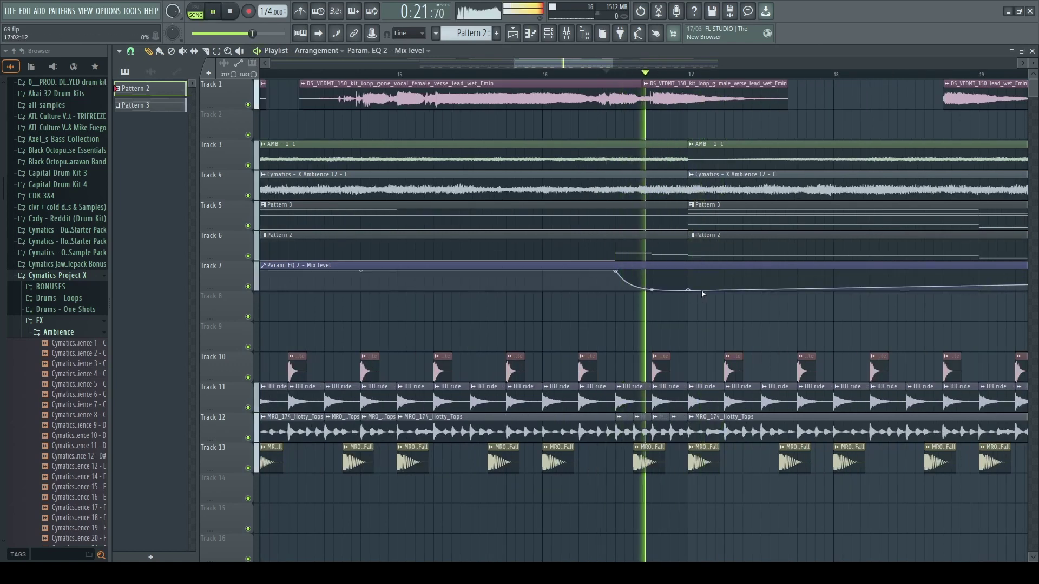
right_click(690, 271)
key(space)
Slice the mix-level automation into a one-step dip clip after bar 16.5 and repeat it up to bar 17.
ctrl+scroll(652, 297, up, 2)
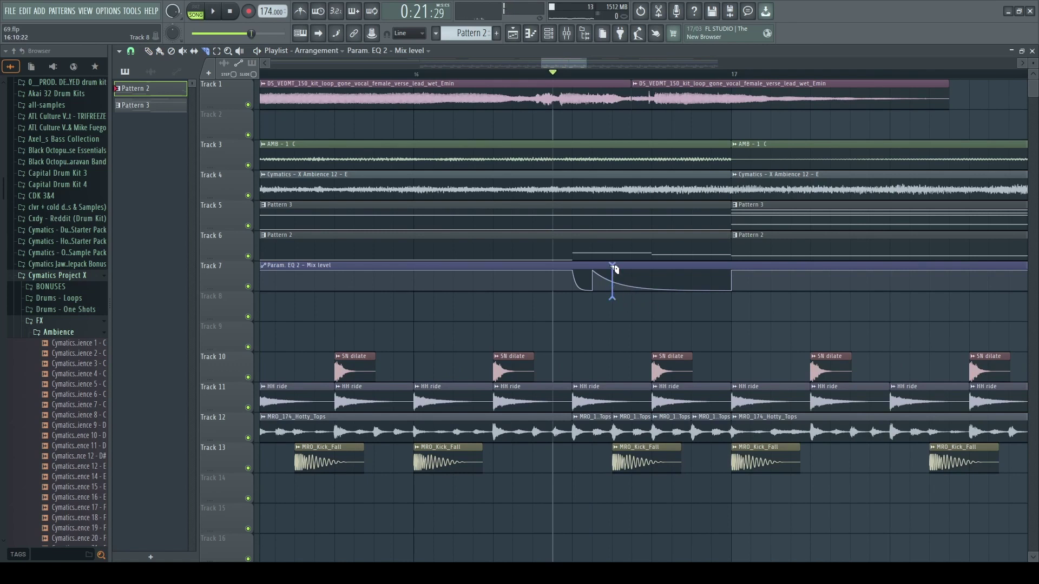
right_click(713, 263)
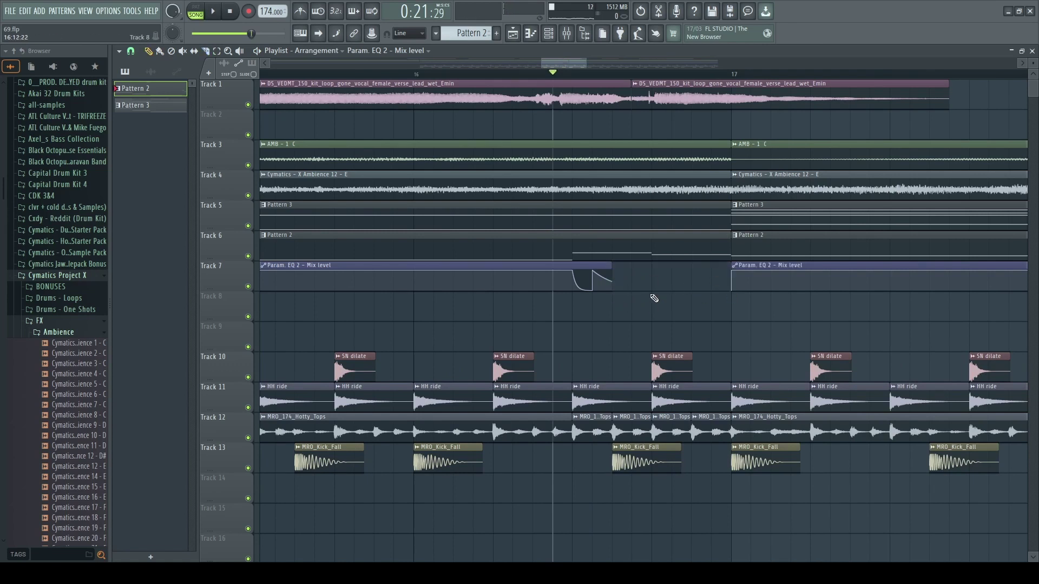
ctrl+scroll(616, 287, up, 2)
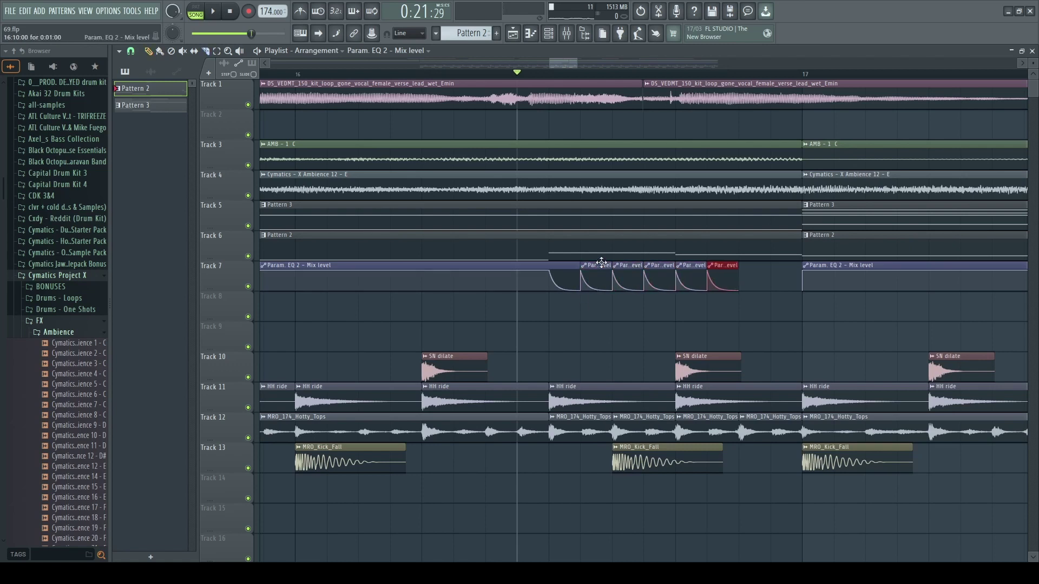
key(ctrl+b)
key(ctrl+b)
Bend the curve of the repeated mix-level dips so each falls off convexly, and play the fill.
key(space)
mouse_move(597, 296)
mouse_down()
mouse_move(763, 258)
mouse_move(788, 279)
mouse_up()
key(space)
key(space)
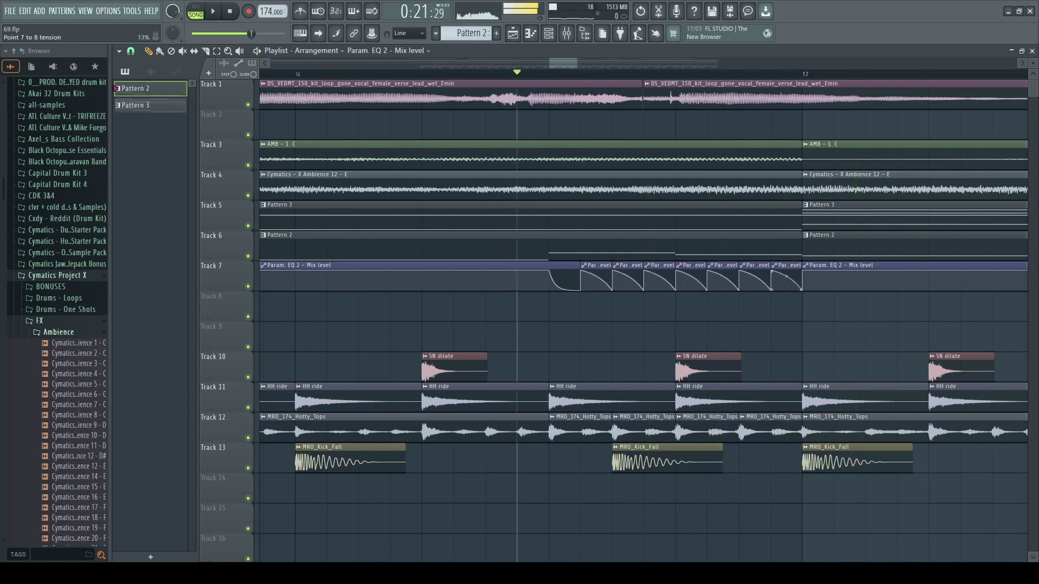
key(space)
Delete every second short mix-level dip clip and the last one before bar 17, auditioning the fill.
right_click(628, 279)
key(space)
key(space)
right_click(691, 279)
right_click(755, 279)
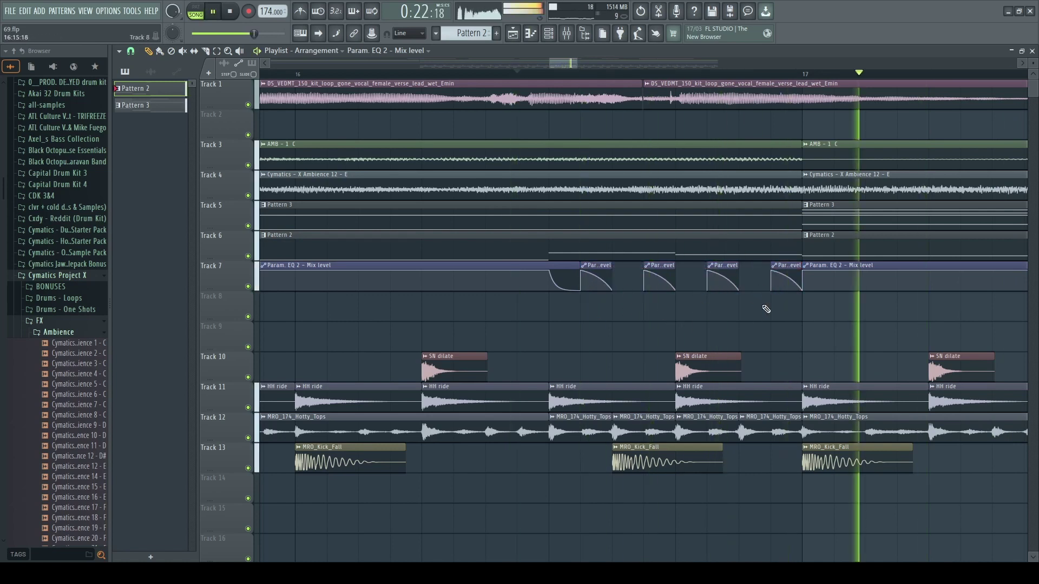
key(space)
key(space)
right_click(795, 273)
key(space)
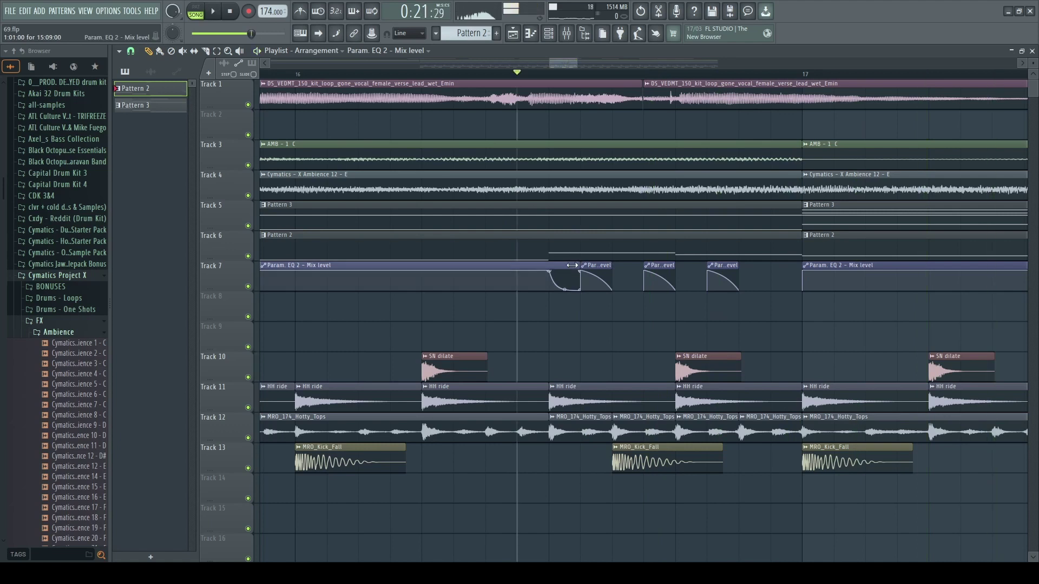
Trim the long mix-level clip to end at bar 16.5 and shift the three short dips one step earlier.
drag(576, 270, 548, 271)
drag(562, 277, 740, 285)
drag(729, 265, 697, 265)
ctrl+click(689, 298)
key(space)
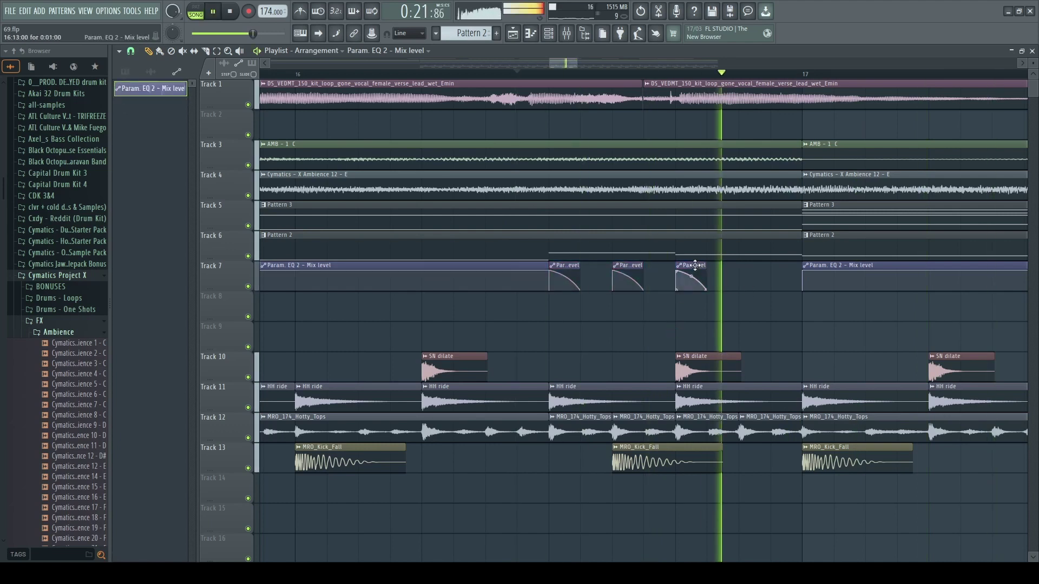
Add a fourth short mix-level dip before bar 17 in the same spacing and play the fill.
click(763, 279)
key(space)
key(space)
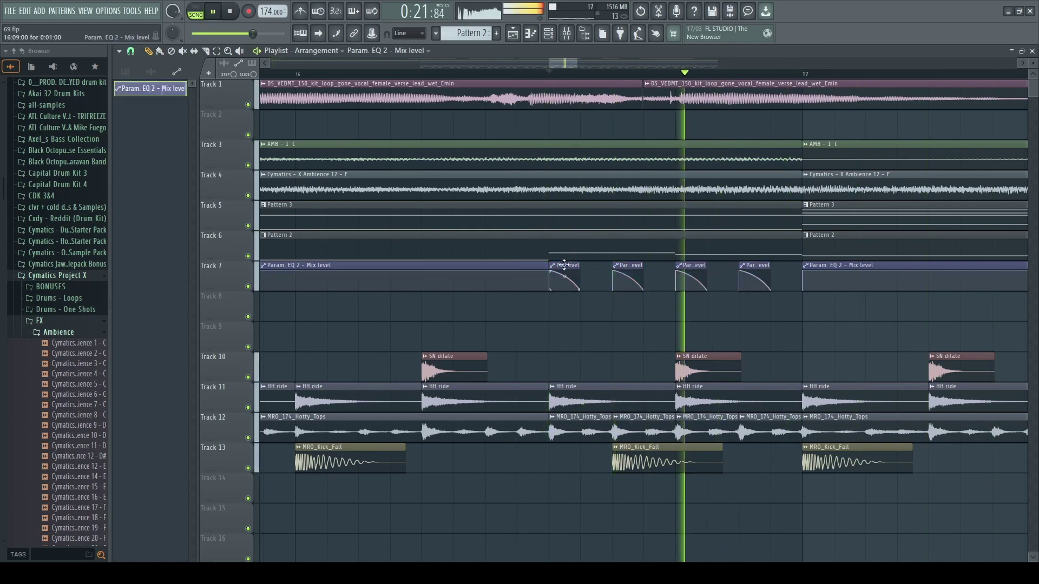
Extend the last short mix-level clip to bar 17, make it unique and shape it as a ramp rising to full level.
drag(769, 266, 801, 291)
click(743, 266)
click(775, 286)
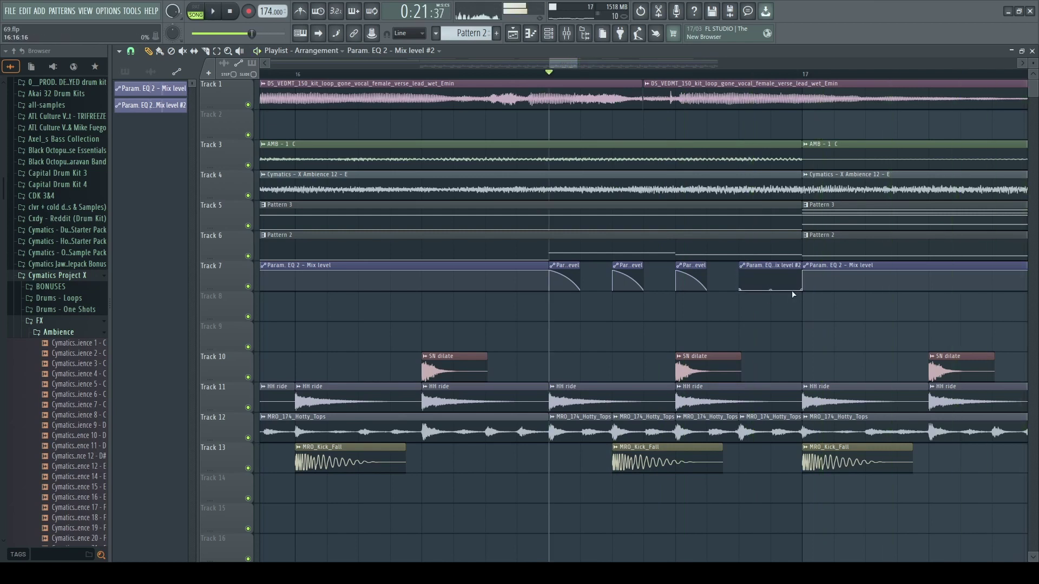
drag(805, 288, 802, 272)
key(space)
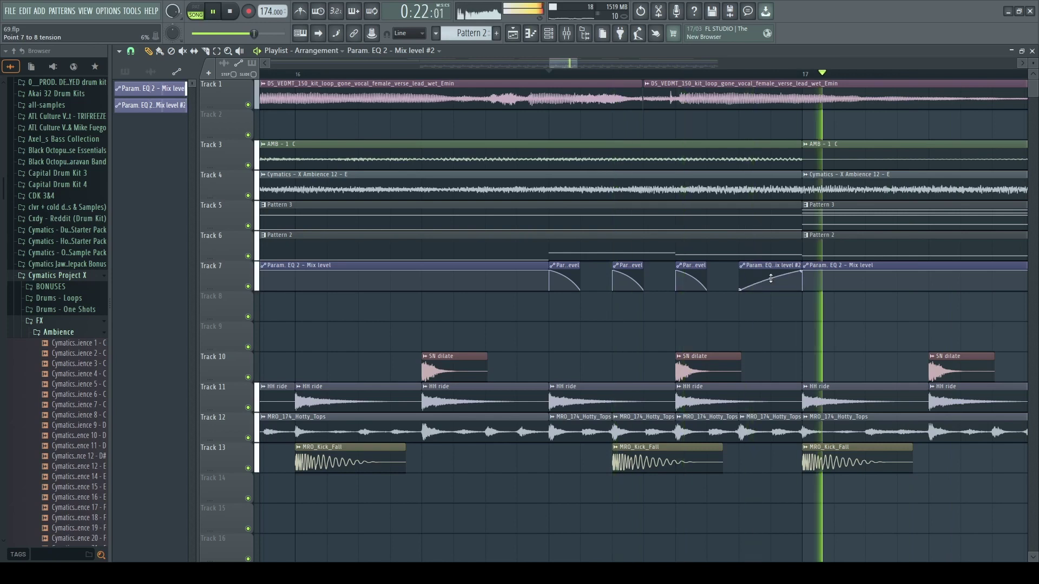
Make the reese pattern clip at bar 17 on Track 6 unique and open its notes in the piano roll.
scroll(749, 289, down, 5)
scroll(708, 279, down, 6)
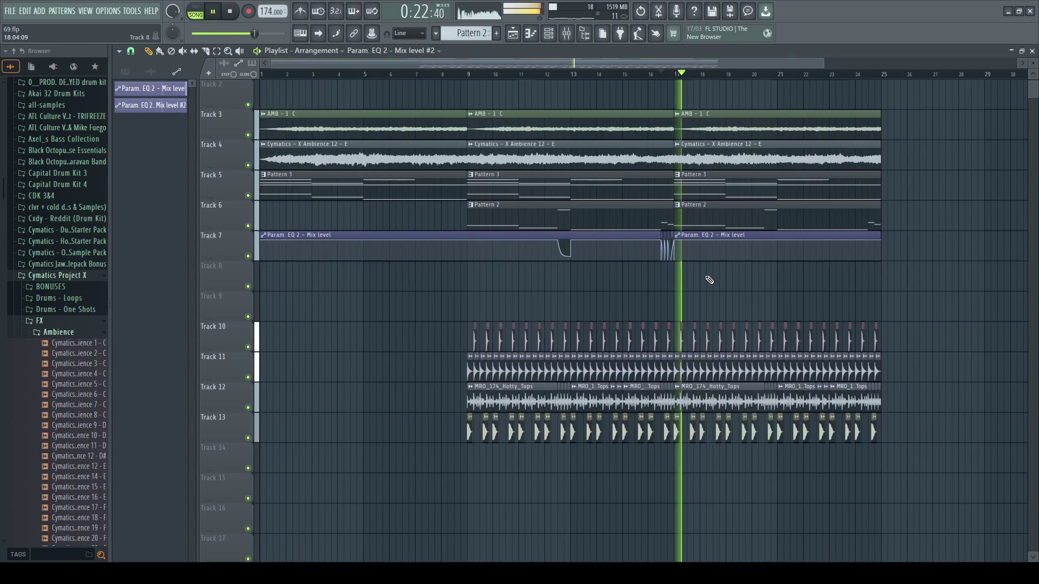
click(571, 205)
click(602, 275)
double_click(630, 222)
Lower the pitch of the high half-bar fill note before bar 5 in the new reese pattern.
scroll(539, 268, down, 3)
scroll(460, 308, up, 4)
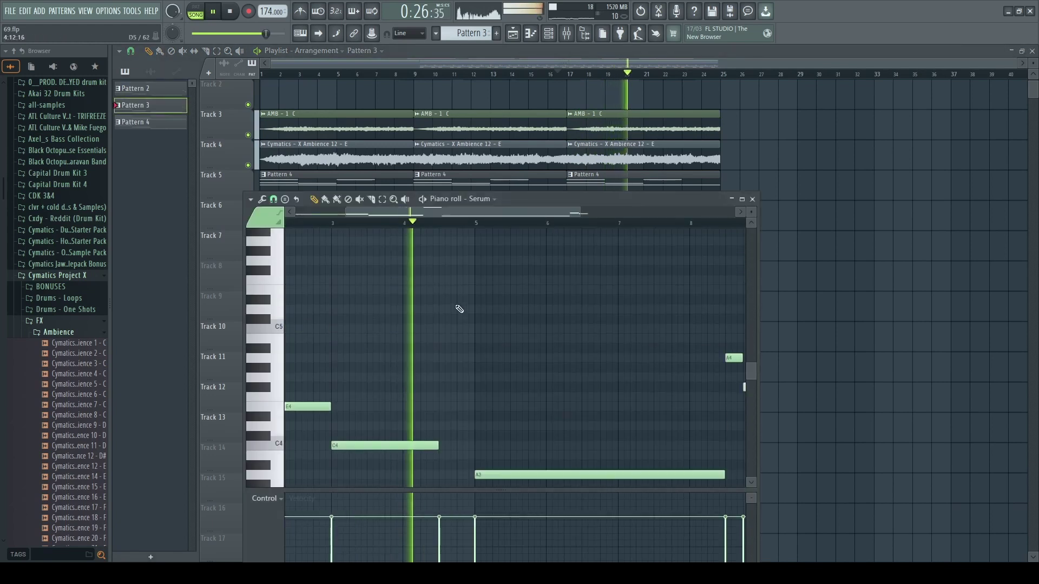
scroll(458, 304, up, 2)
scroll(456, 305, down, 3)
scroll(454, 307, up, 3)
drag(456, 237, 458, 258)
key(space)
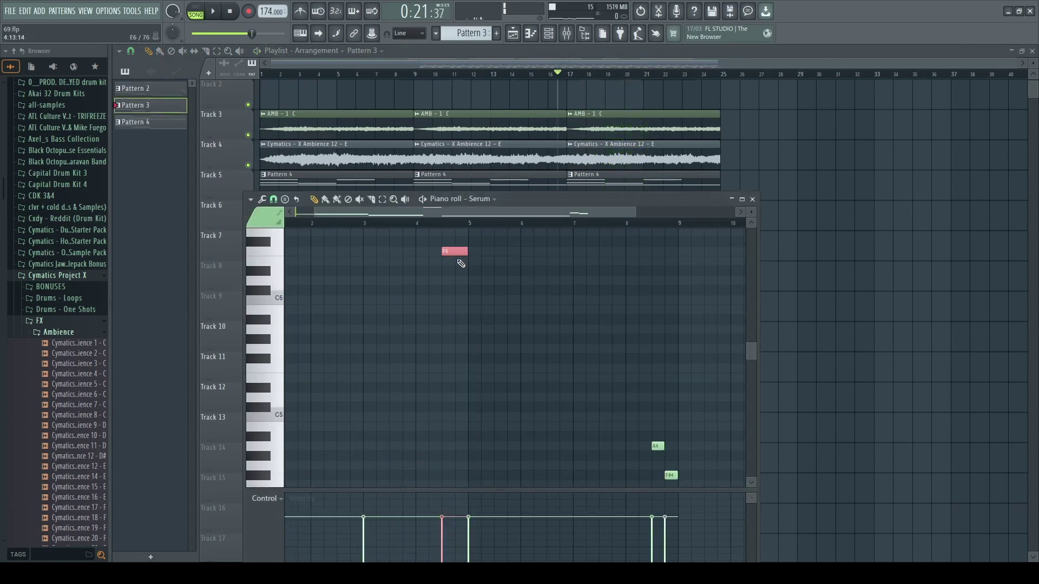
key(F7)
Add a curved dip to the mix-level automation from bar 20.5 to bar 21, under the reese fill note.
scroll(649, 260, up, 5)
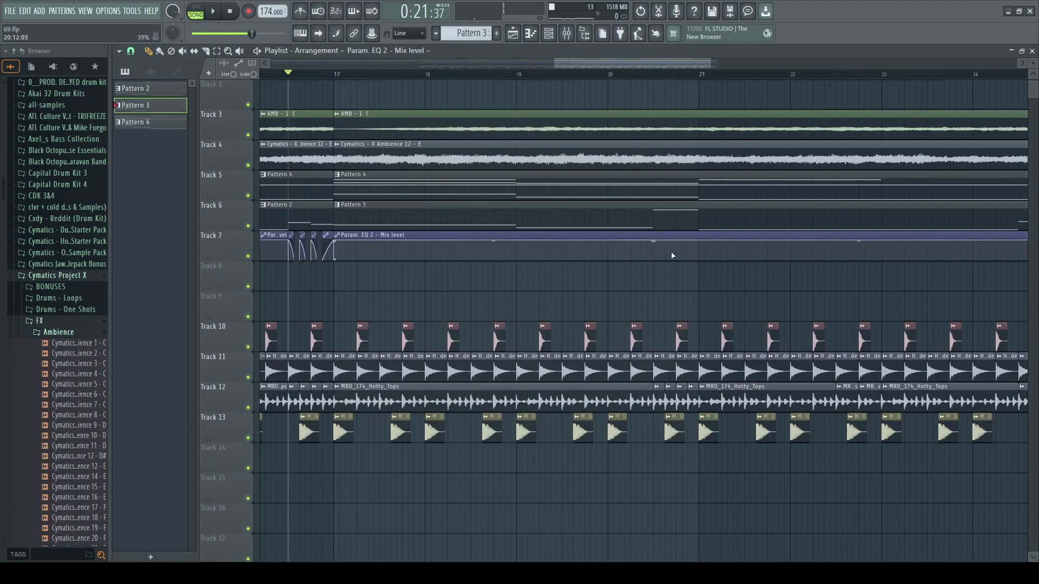
right_click(699, 240)
scroll(541, 255, down, 6)
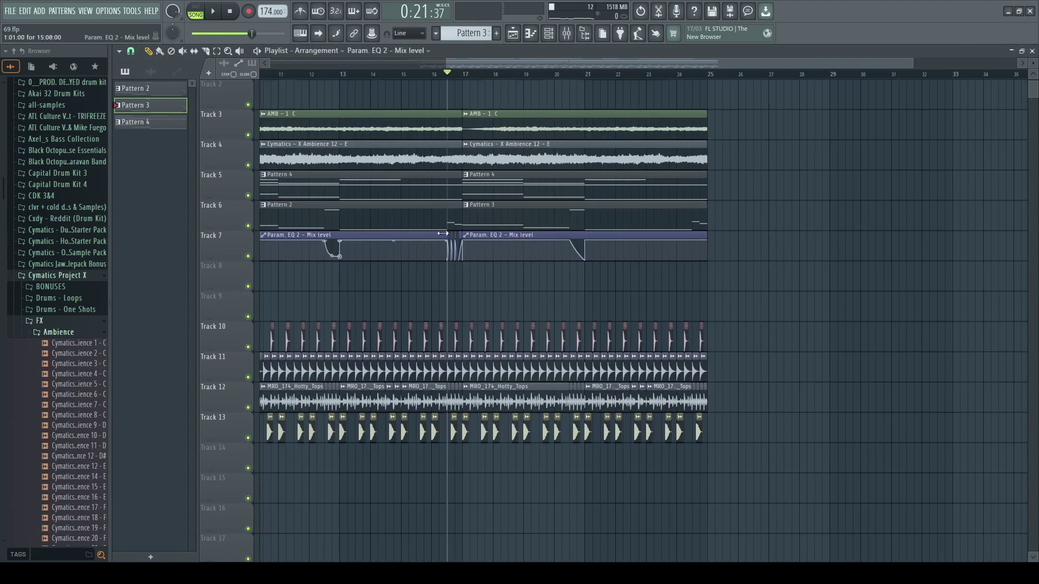
scroll(625, 230, up, 5)
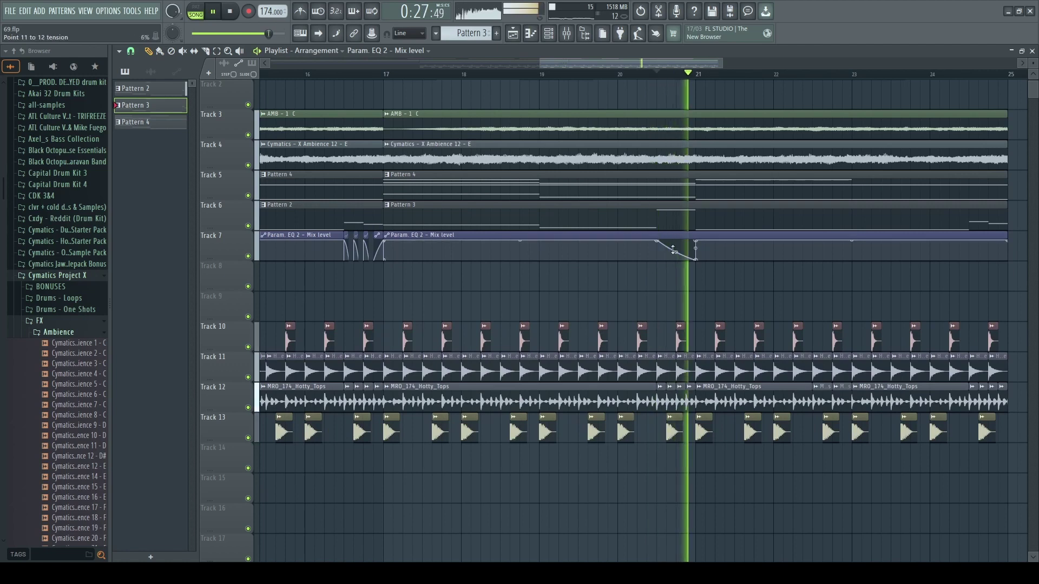
In Pattern 3, slice the long A3 note at bars 6.5 and 7 and transpose the middle piece up to A5.
scroll(671, 220, down, 3)
double_click(671, 220)
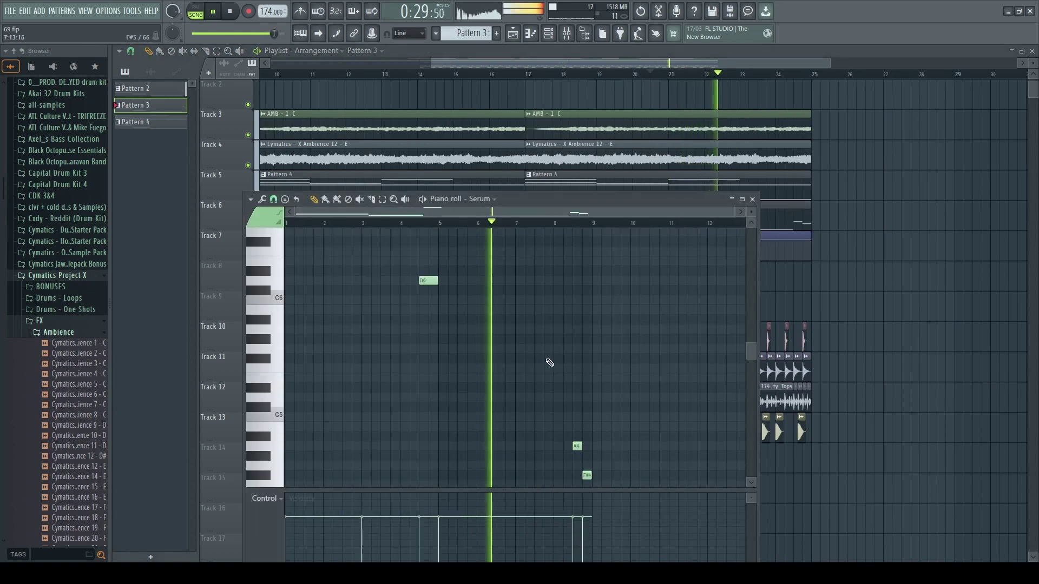
key(space)
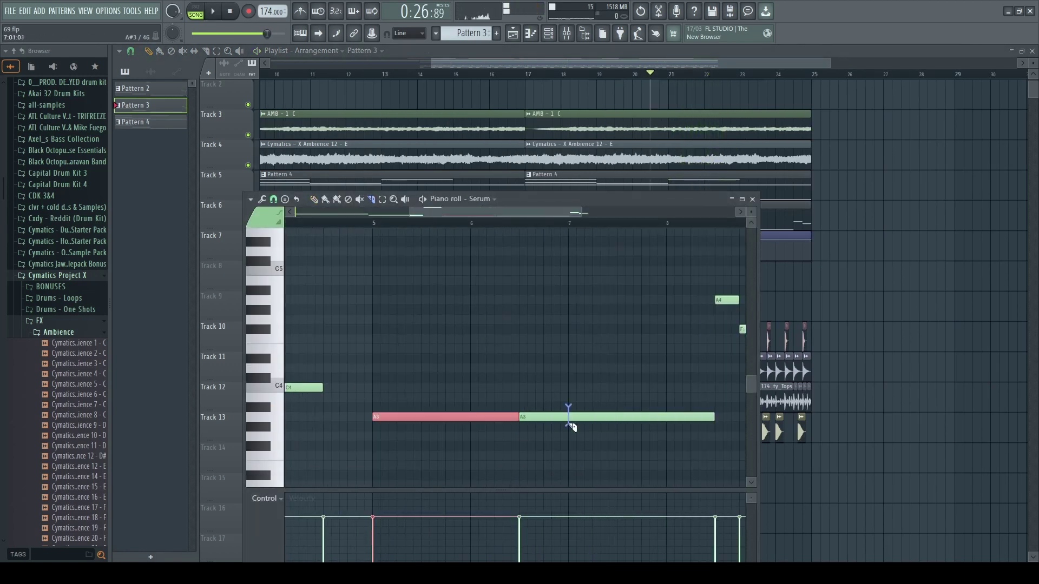
drag(570, 427, 566, 426)
scroll(553, 399, up, 3)
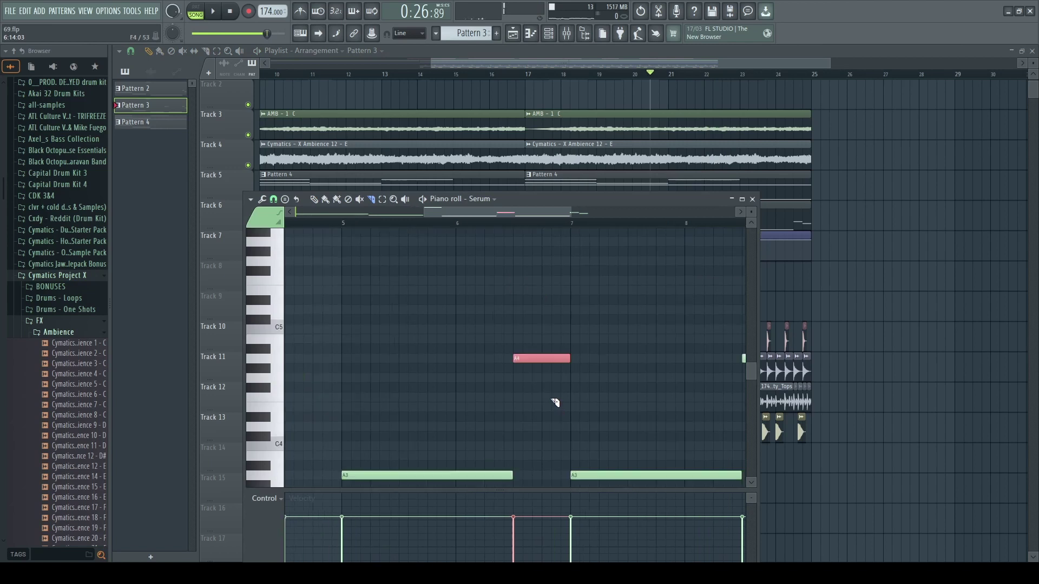
key(ctrl+Up)
scroll(553, 400, up, 4)
scroll(549, 393, down, 3)
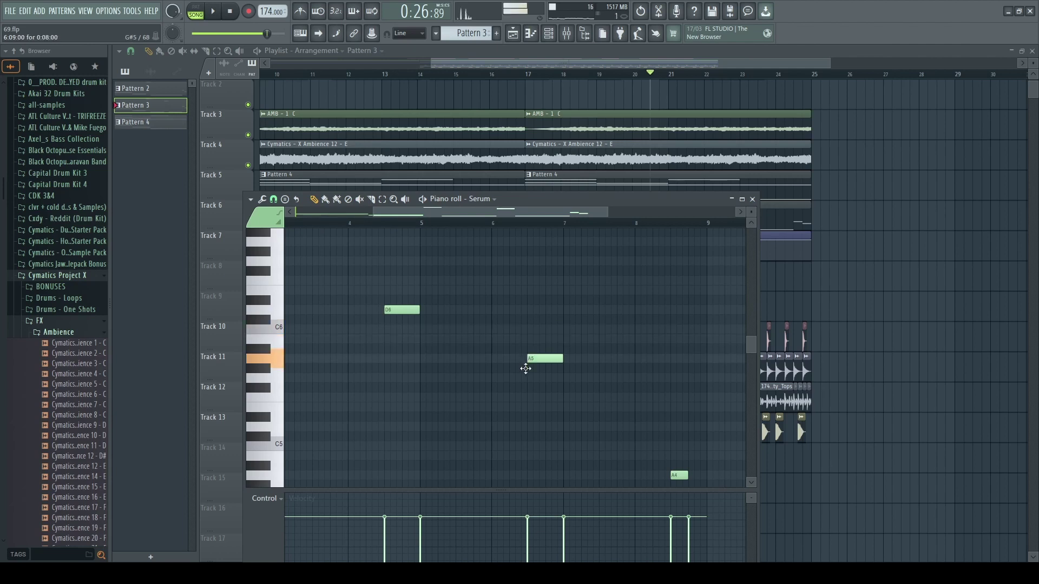
Play the arrangement and add a curved mix-level dip from bar 22.5 to bar 23 under the A5 fill note.
right_click(821, 313)
scroll(649, 301, up, 4)
key(space)
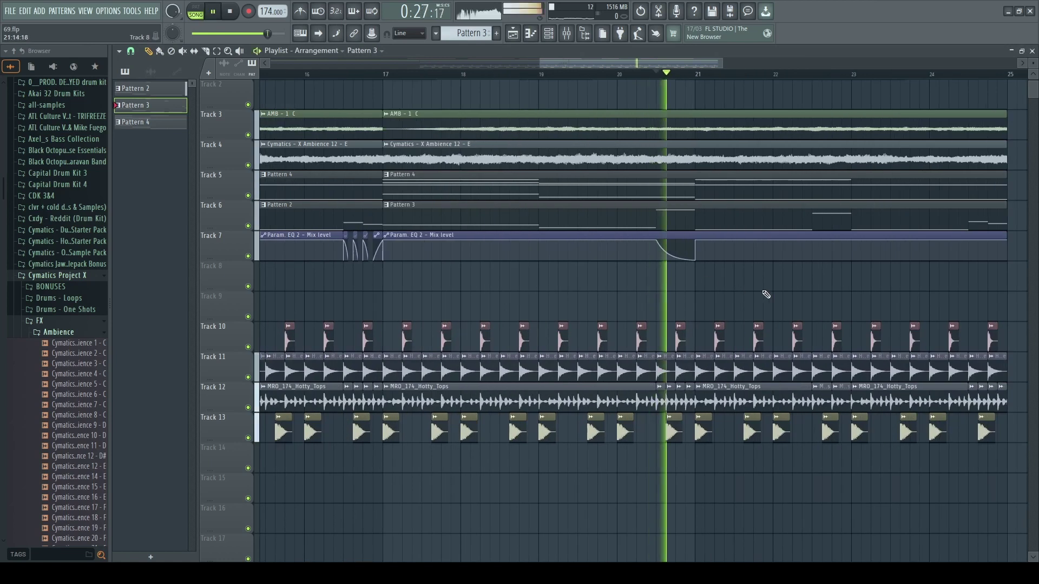
click(816, 234)
right_click(851, 259)
right_click(851, 241)
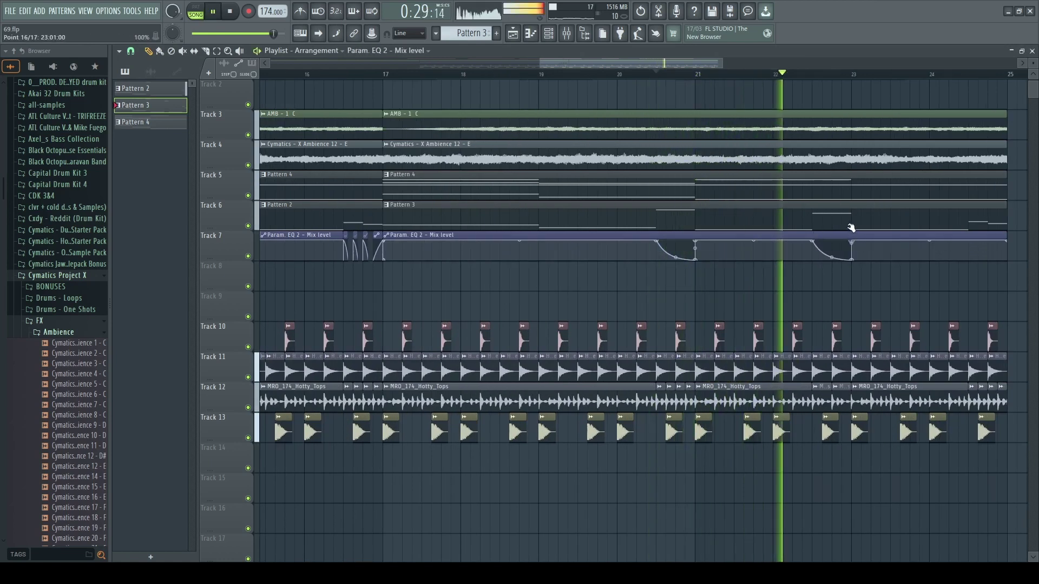
In Pattern 3, delete the A4 and F#4 notes before bar 9 and extend the last A3 note to bar 9.
scroll(815, 280, down, 4)
scroll(780, 280, right, 3)
scroll(703, 281, up, 1)
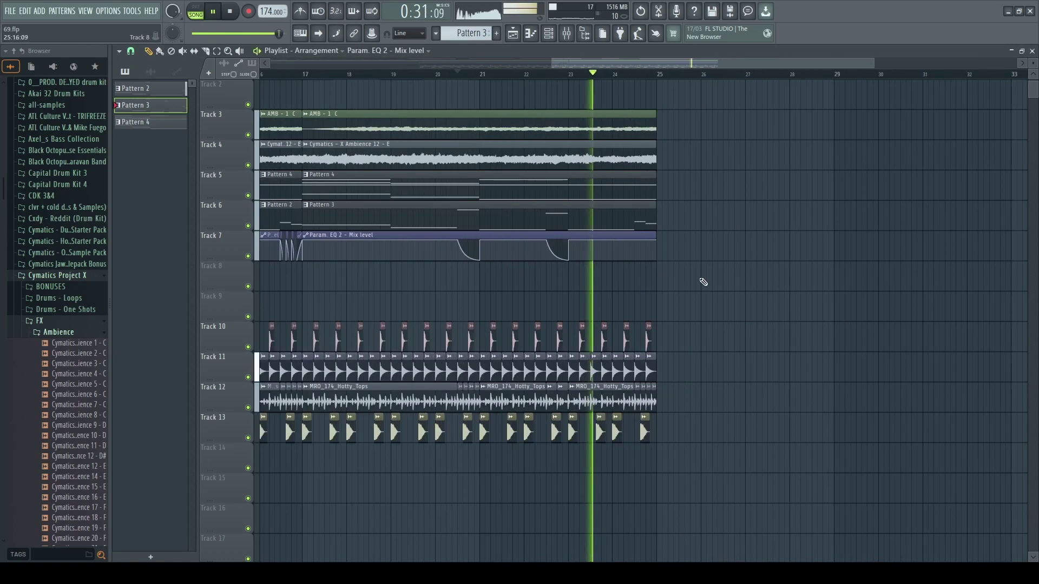
double_click(644, 222)
scroll(645, 226, down, 4)
scroll(622, 297, down, 5)
right_click(577, 331)
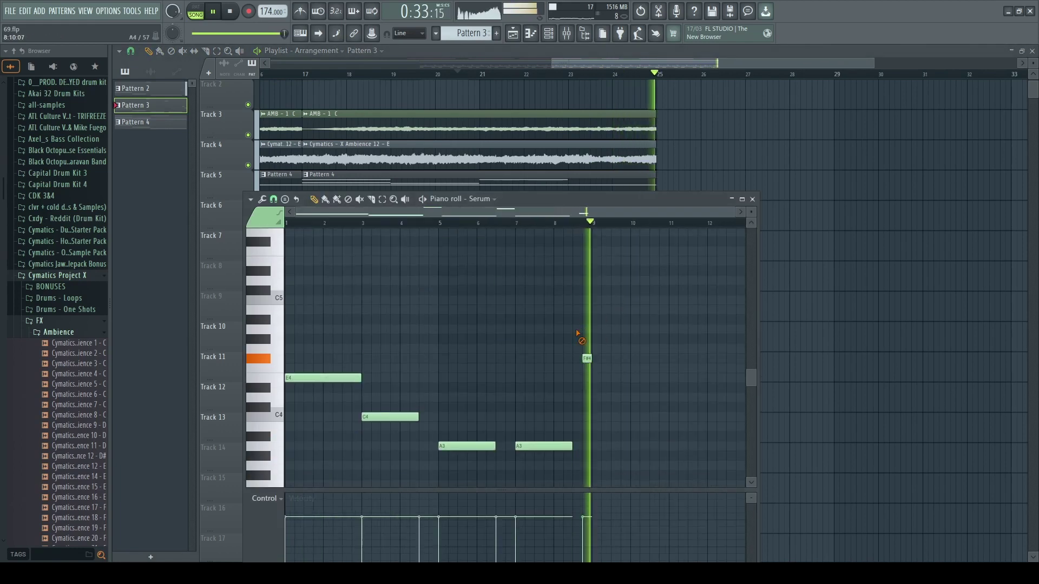
right_click(587, 357)
scroll(597, 363, down, 4)
scroll(584, 349, up, 3)
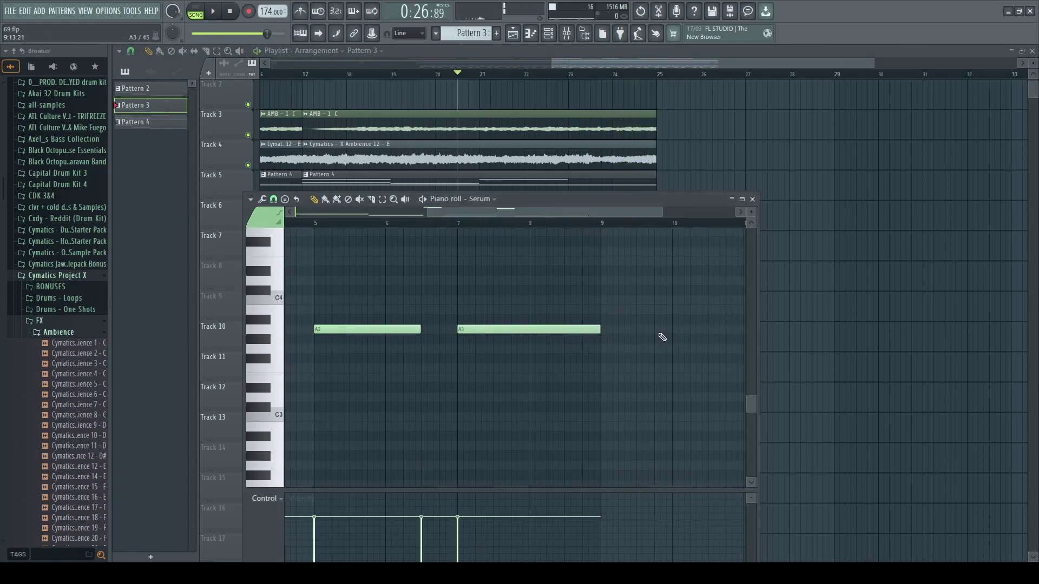
key(F7)
scroll(650, 319, down, 4)
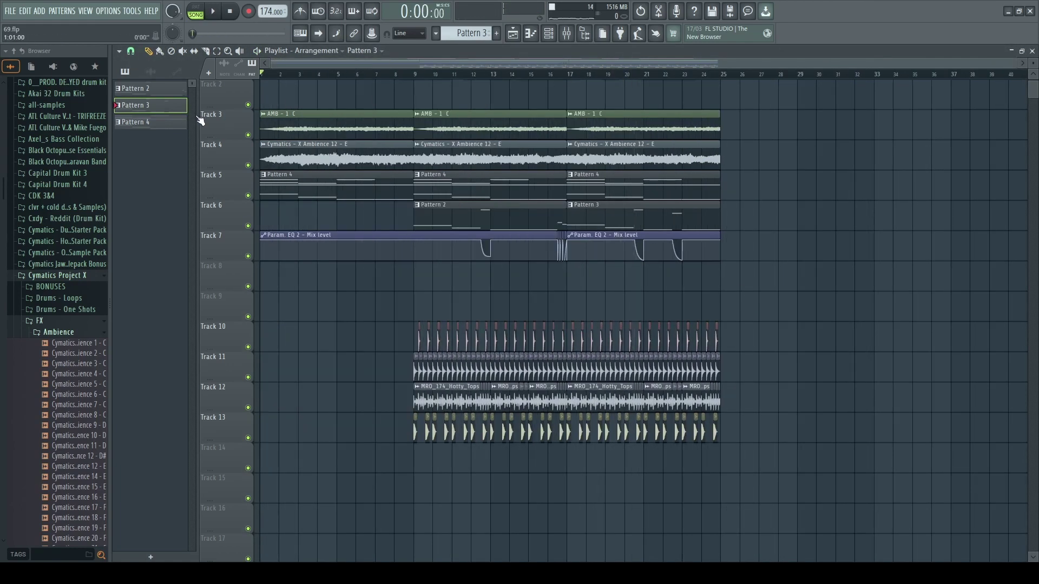
scroll(421, 172, up, 1)
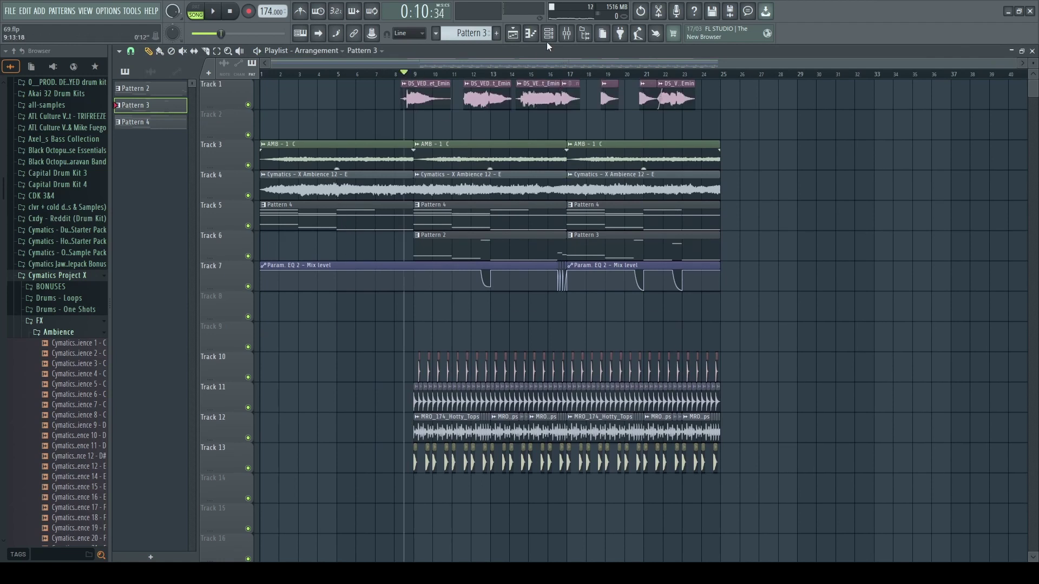
click(566, 33)
scroll(377, 208, up, 10)
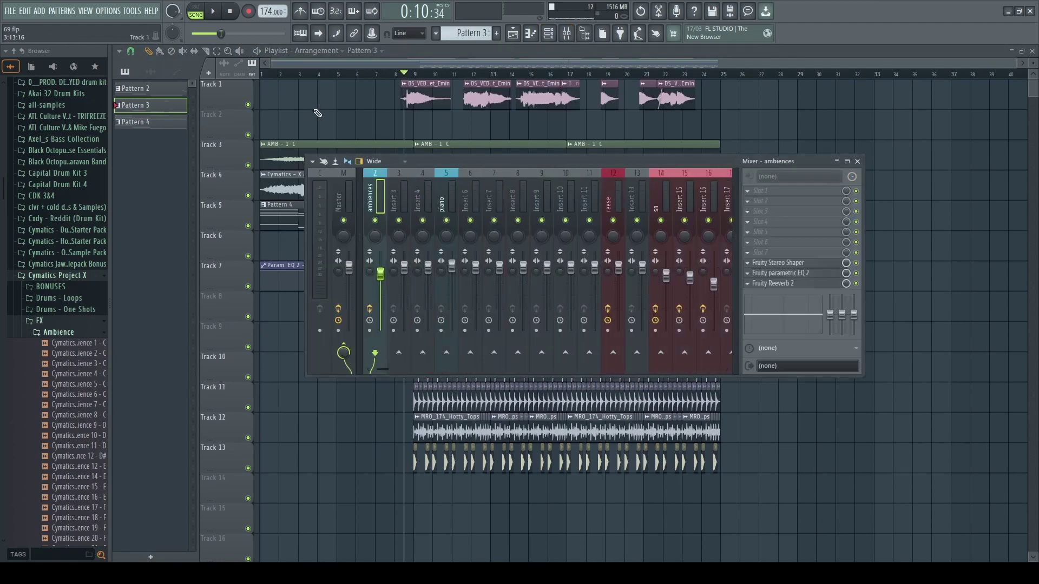
key(F9)
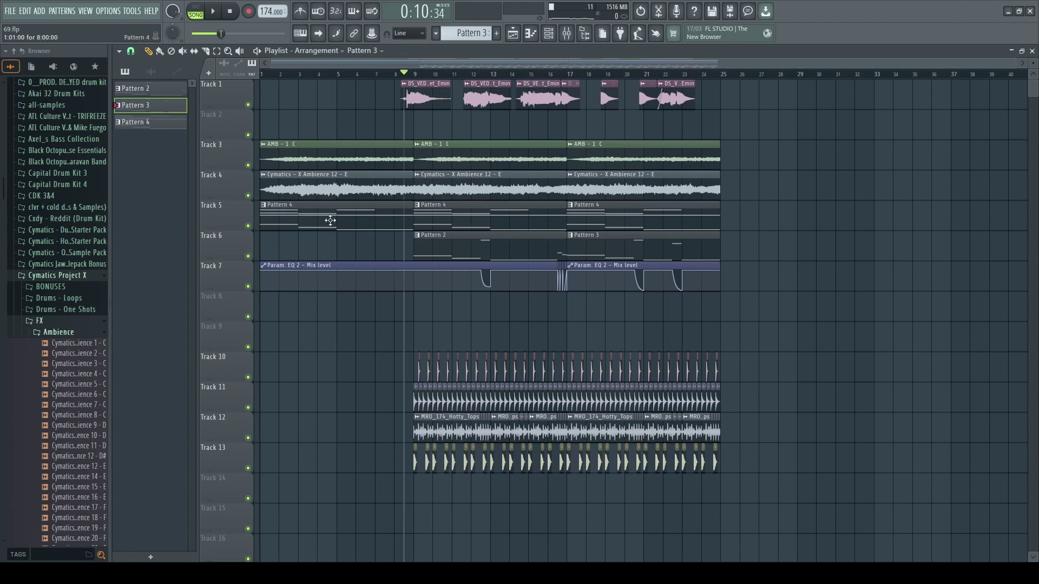
Collapse the Cymatics Project X folder and place the KSHMR_Vinyl_Crackle_02 sample on Track 9 at bar 1.
click(68, 324)
click(70, 276)
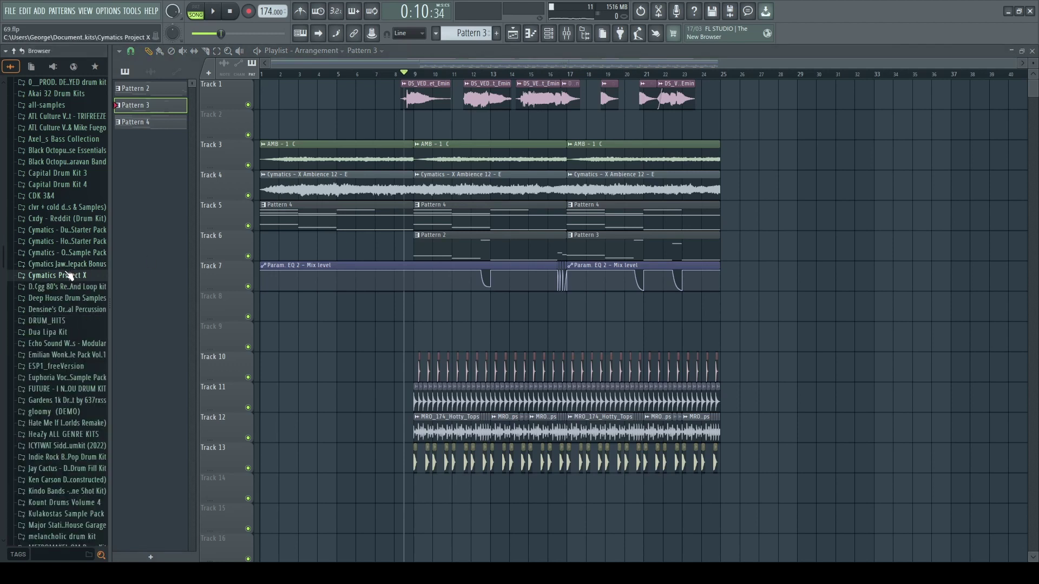
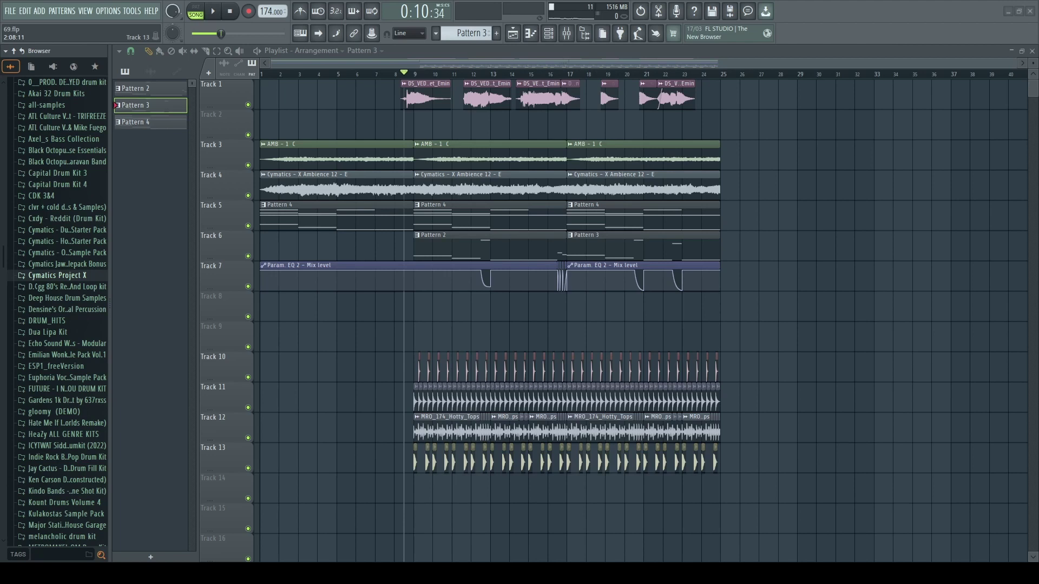
drag(817, 344, 254, 319)
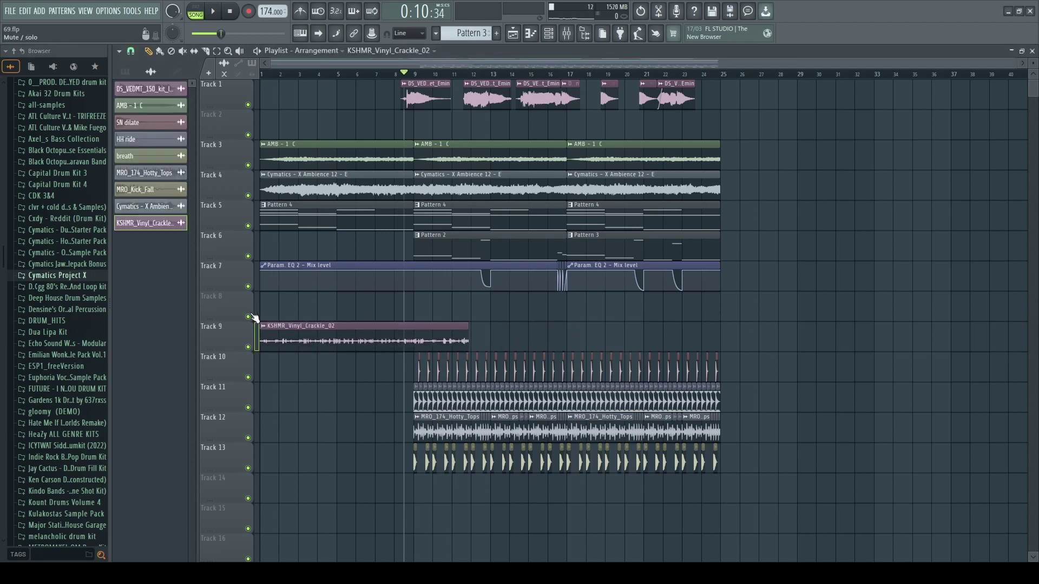
Play the arrangement from the start and lower the volume of the vinyl crackle audio clip.
click(262, 74)
key(space)
double_click(308, 333)
drag(413, 185, 412, 214)
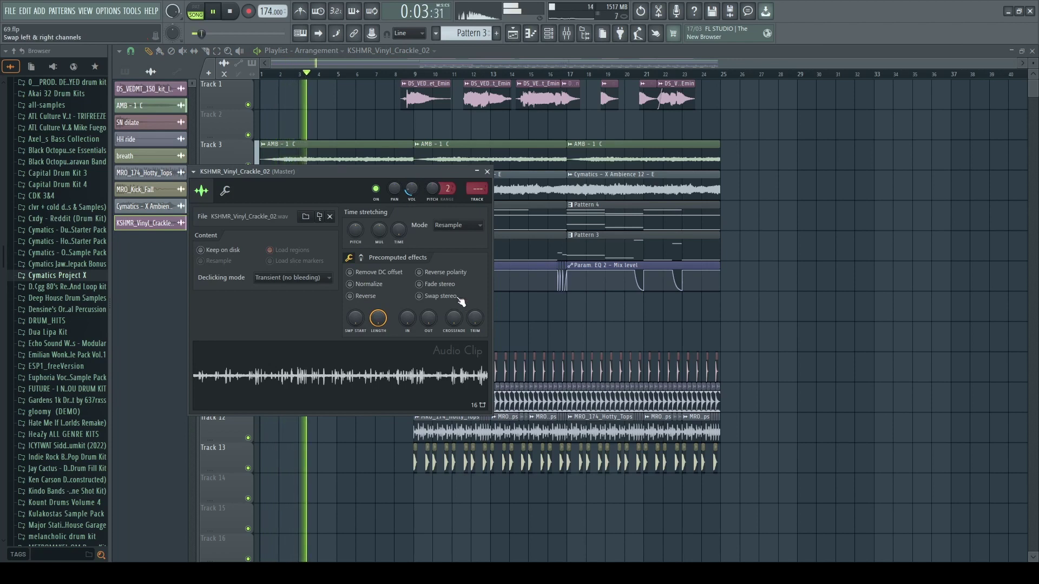
key(Escape)
scroll(401, 326, up, 4)
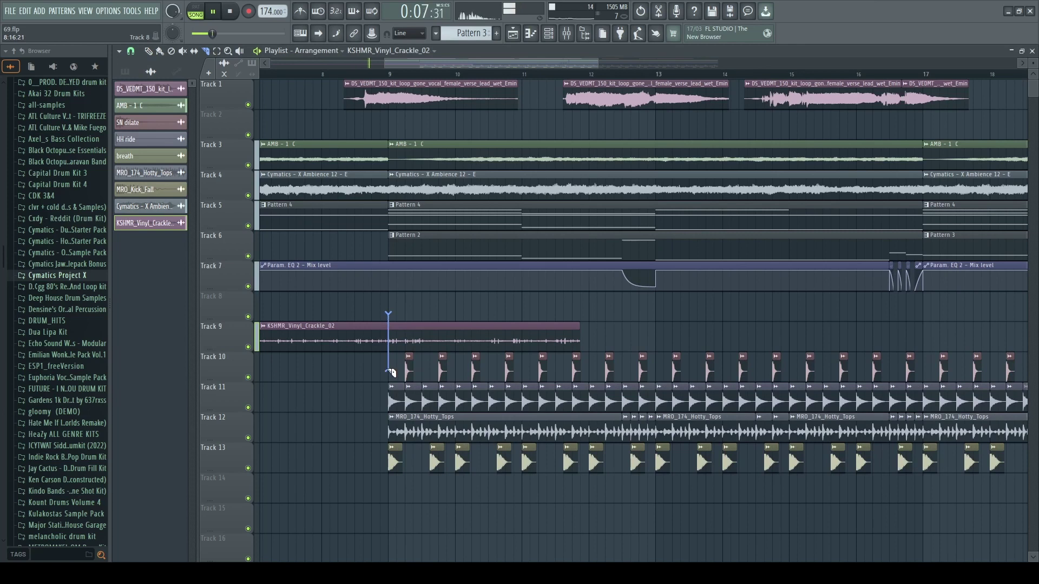
Repeat the vinyl crackle clip on Track 9 at bars 9 and 17 up to bar 25, and set the vocals mixer volume to about 74%.
scroll(401, 320, down, 3)
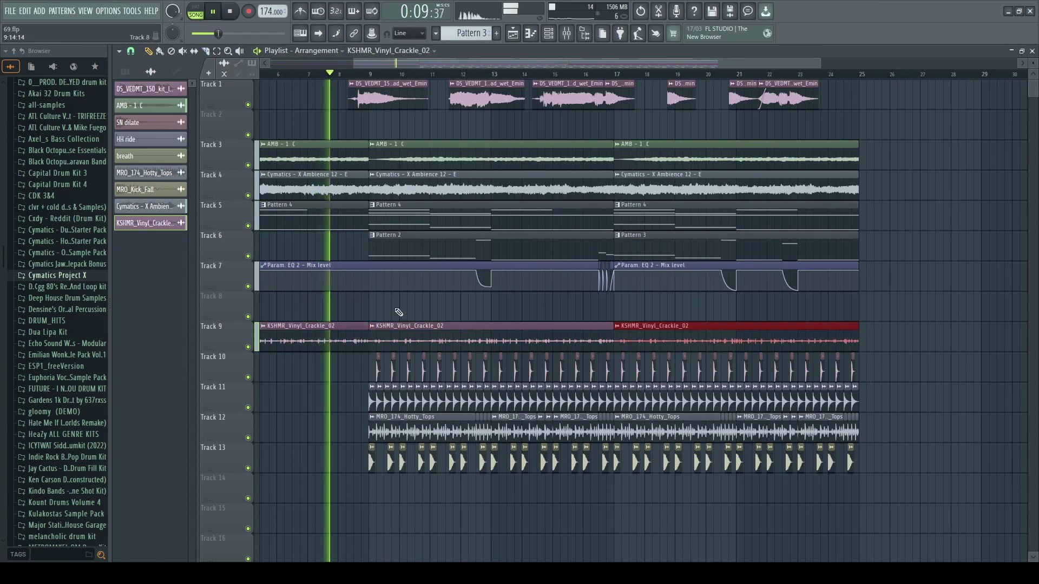
scroll(401, 307, up, 2)
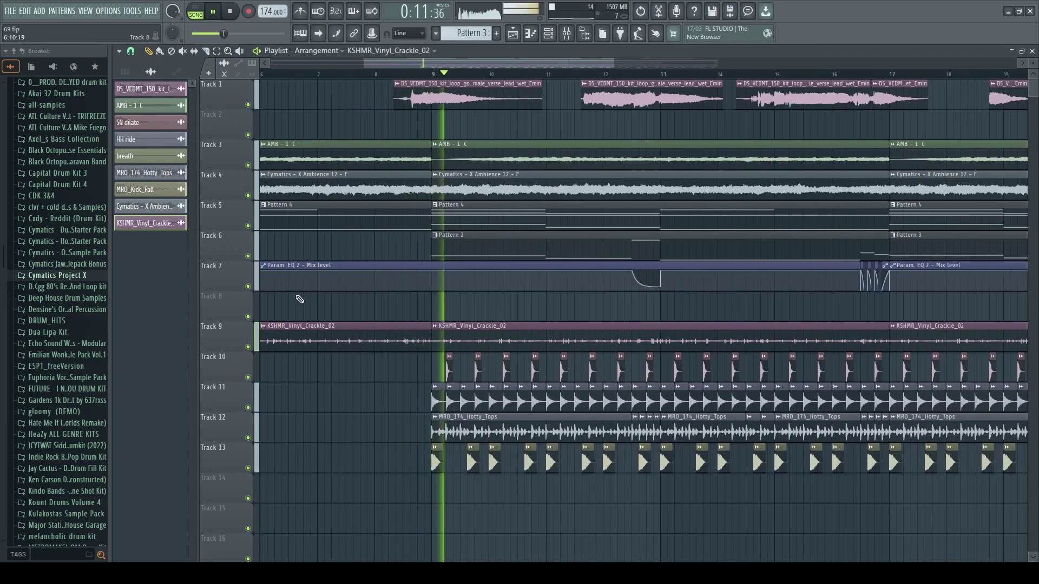
key(F9)
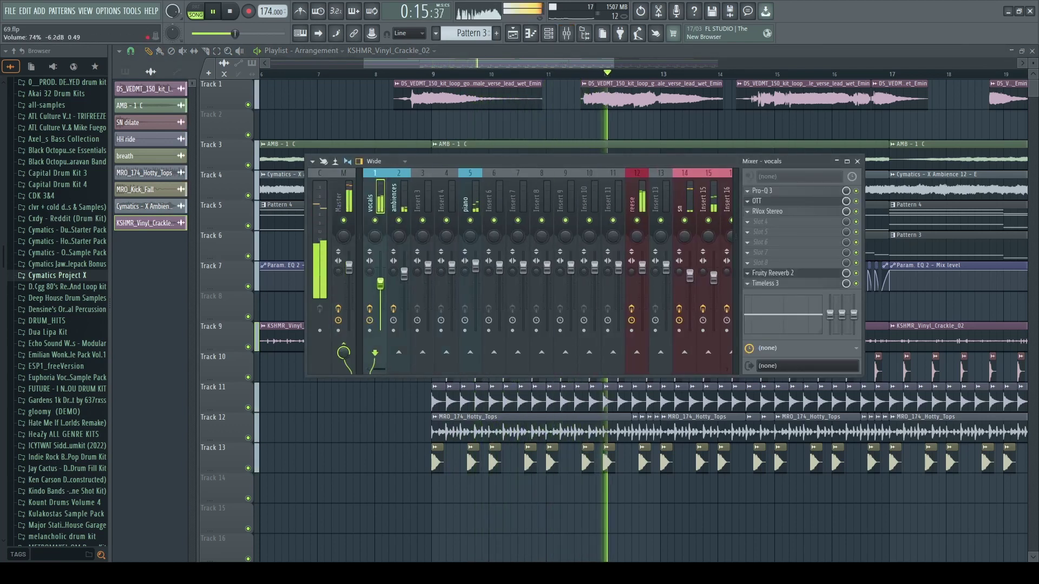
key(F9)
Play through the arrangement to the last vocal clip and save the project.
scroll(379, 205, down, 3)
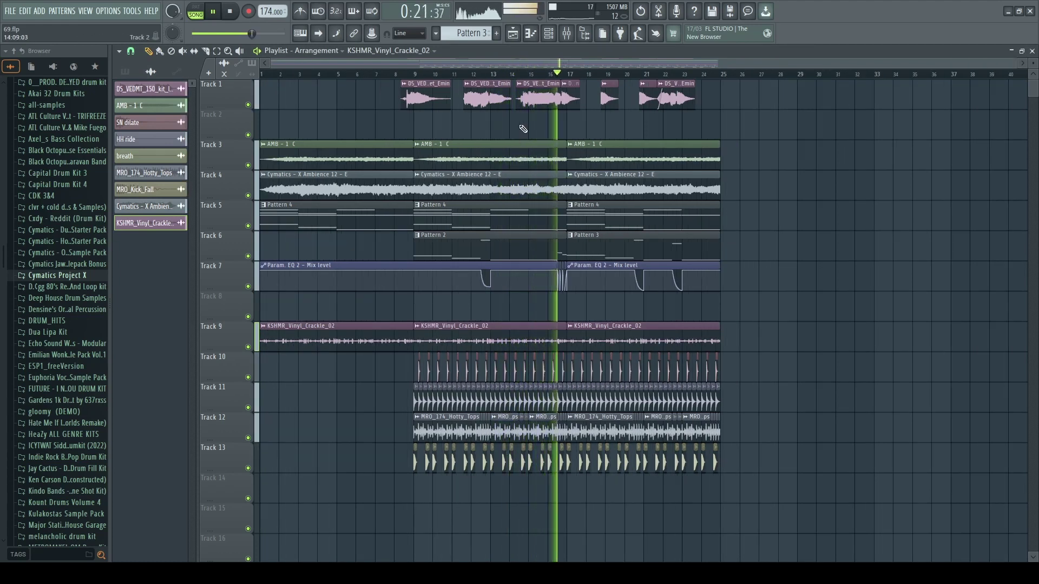
drag(523, 138, 576, 103)
ctrl+click(568, 121)
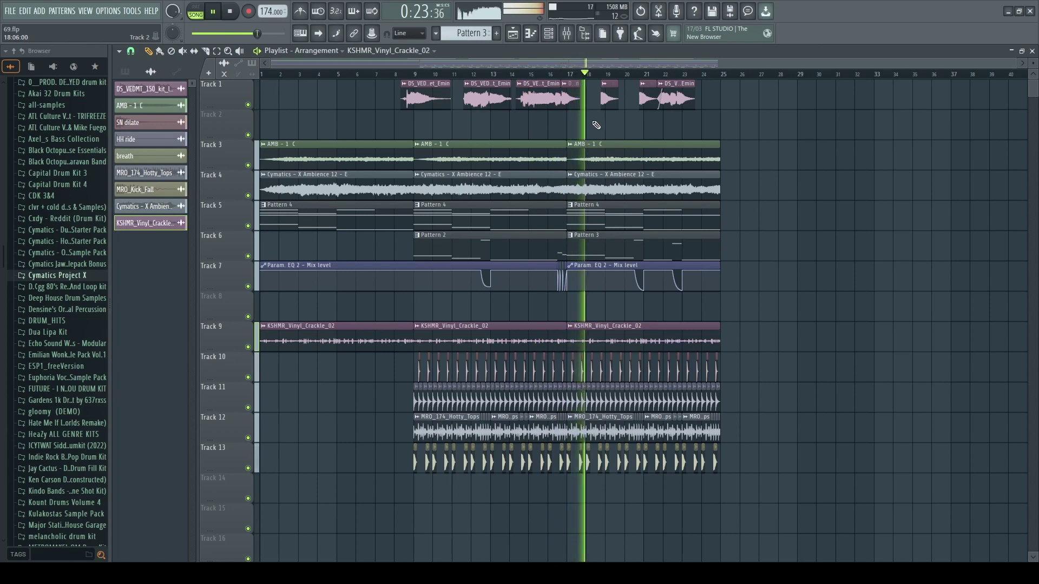
key(ctrl+s)
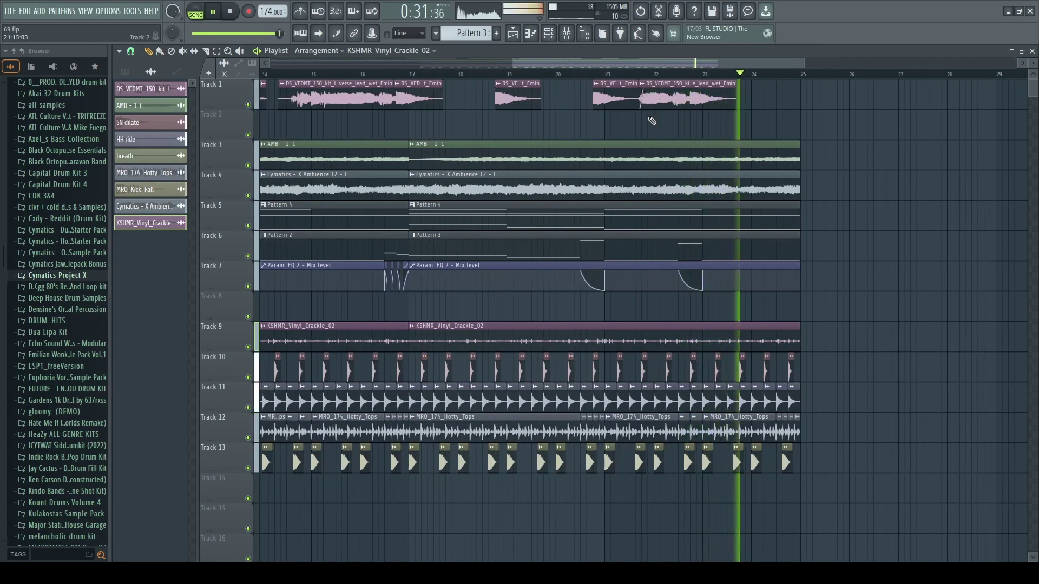
key(space)
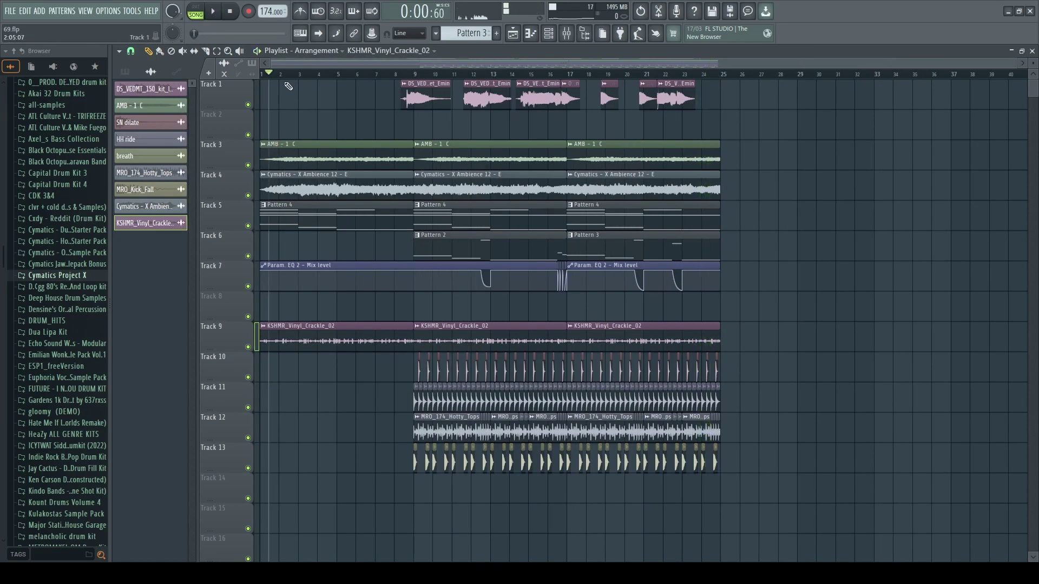
Browse to the White Noise folder within FX in the Cymatics Project X sample pack.
scroll(24, 267, up, 5)
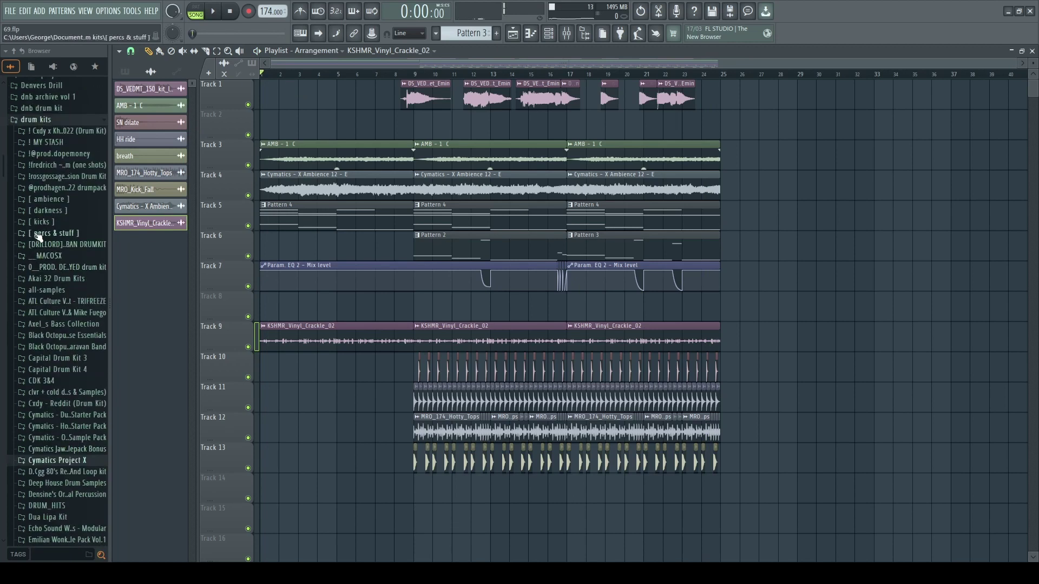
scroll(59, 243, down, 4)
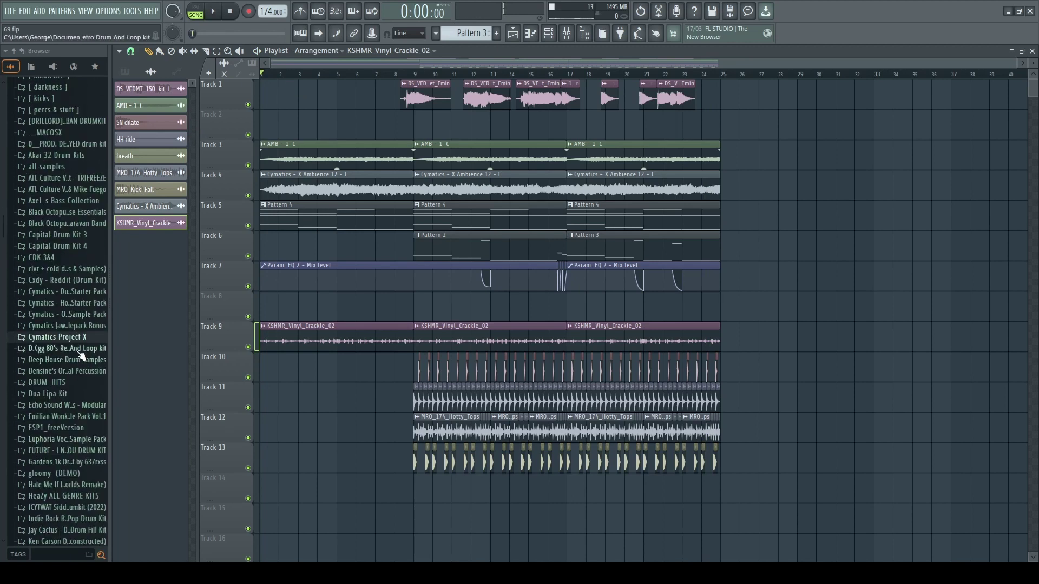
click(82, 338)
click(75, 383)
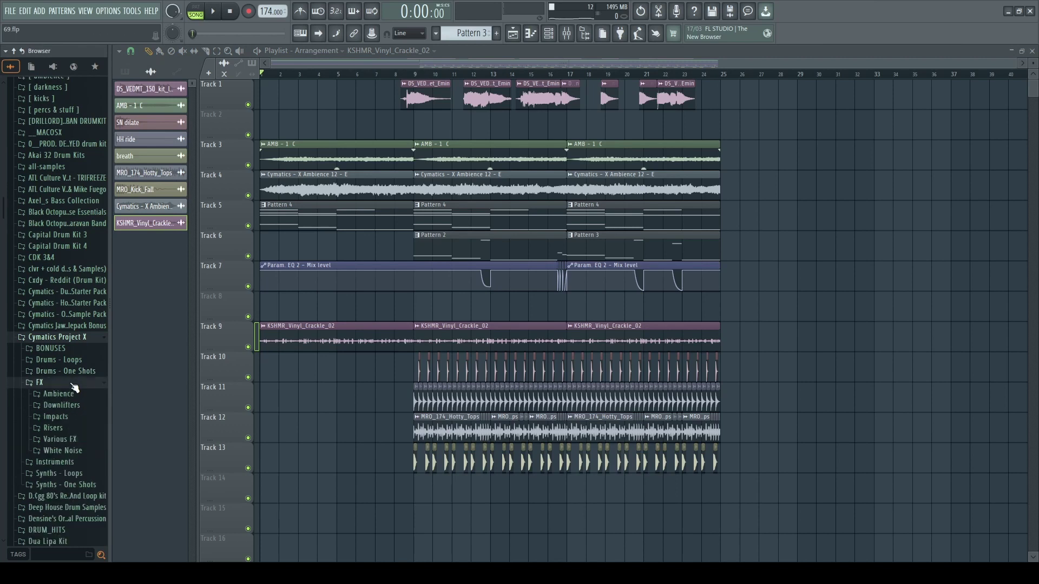
click(64, 452)
click(71, 474)
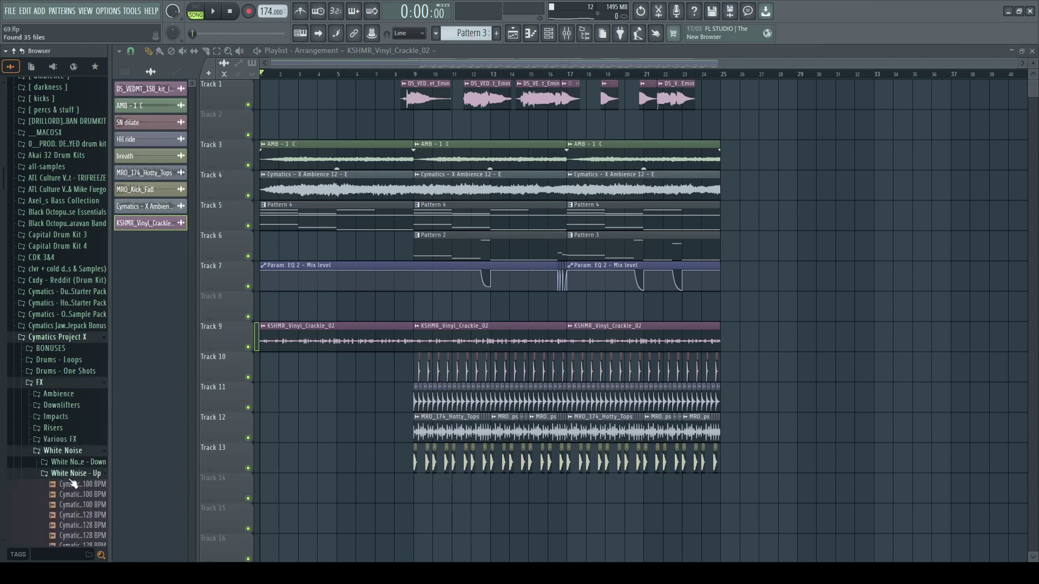
Preview the downward white noise samples and place Cymatics - X White Noise Down 3 on Track 14 at bar 9.
click(68, 474)
click(68, 462)
click(64, 493)
scroll(66, 476, down, 4)
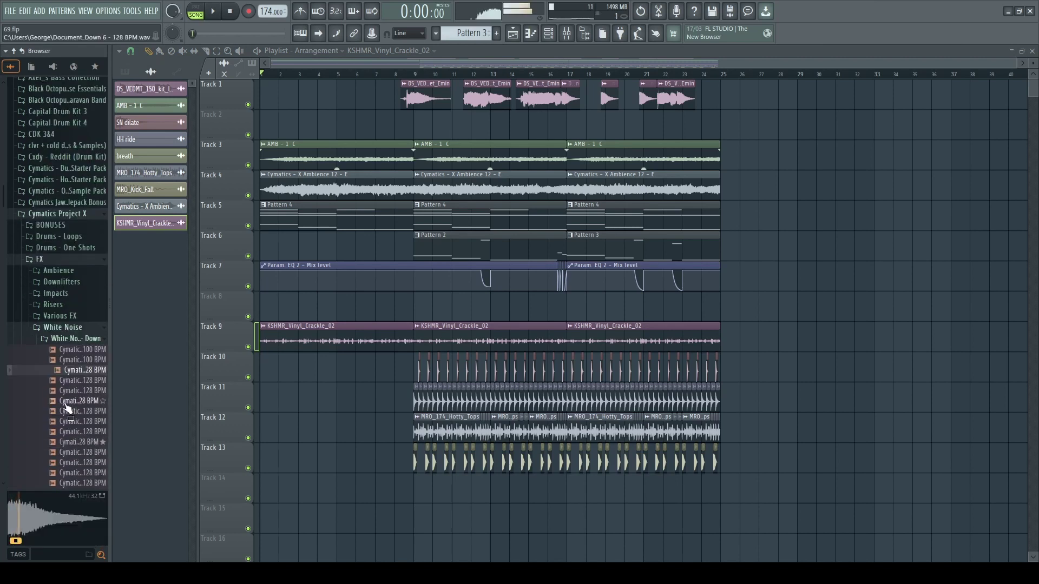
drag(75, 378, 427, 485)
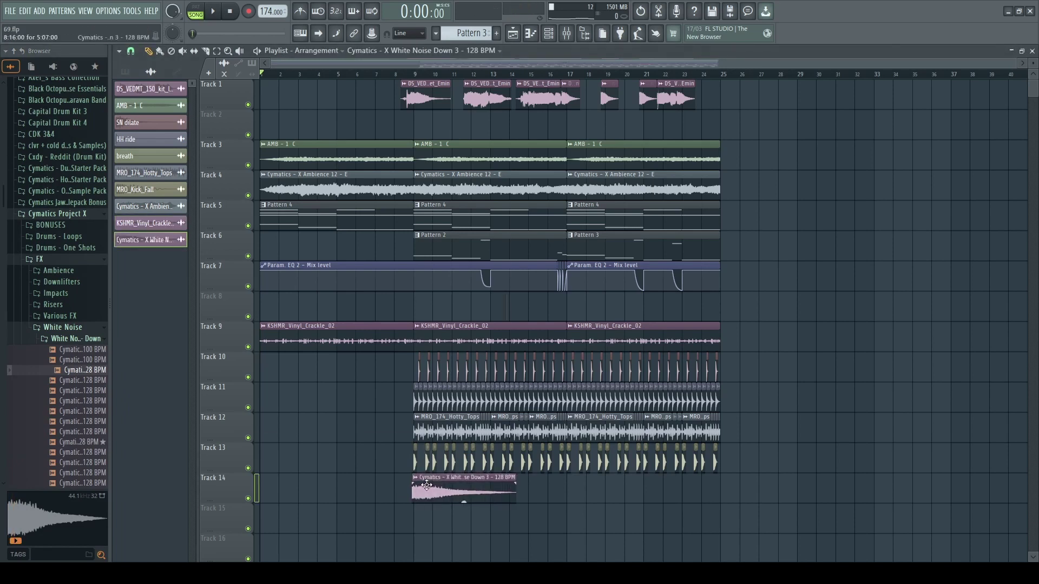
double_click(427, 485)
key(Escape)
scroll(430, 303, down, 3)
scroll(431, 311, up, 3)
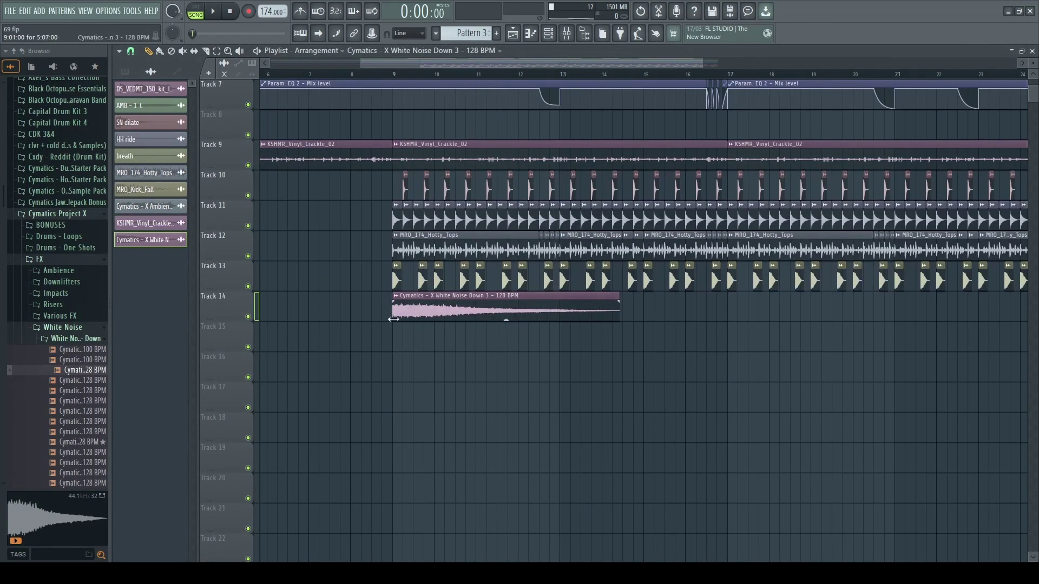
Play the drop and lower the white noise clip's channel volume to about 10%.
scroll(393, 319, up, 3)
key(space)
double_click(425, 306)
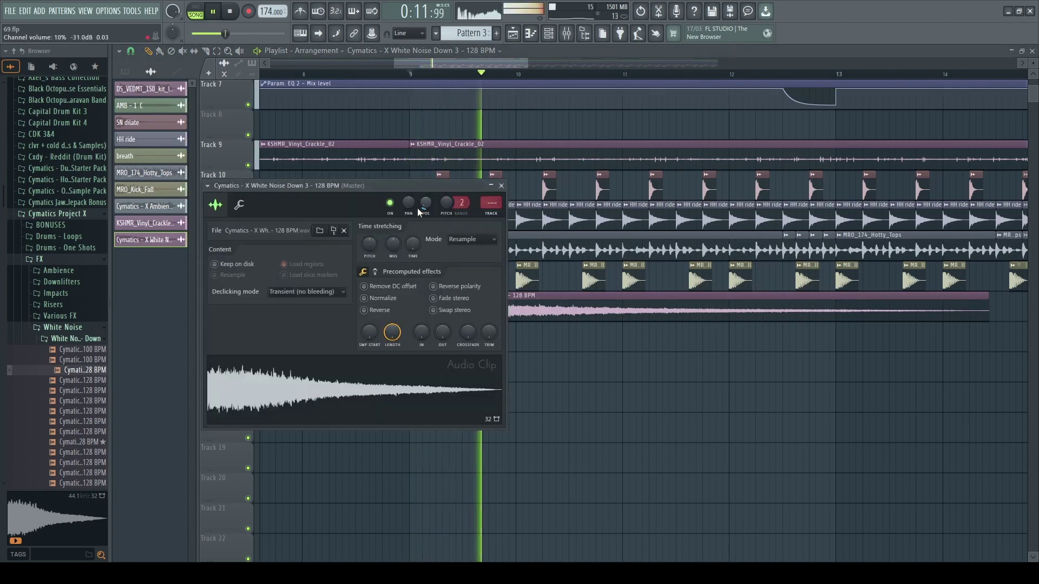
key(space)
key(space)
key(Escape)
Copy the white noise clip to Track 15 as a unique clip and reverse it.
scroll(517, 312, down, 3)
click(351, 335)
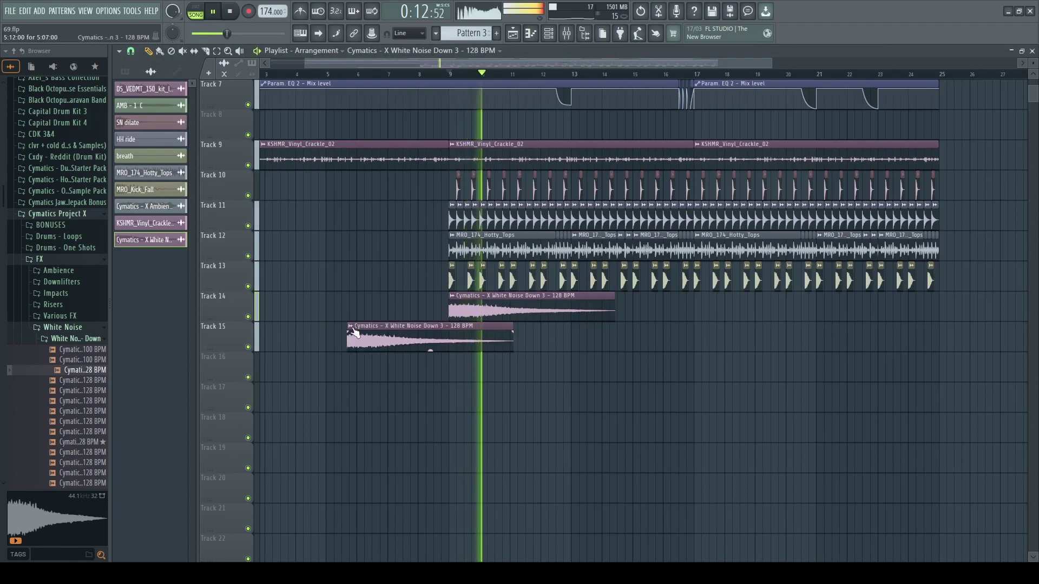
double_click(397, 334)
click(388, 326)
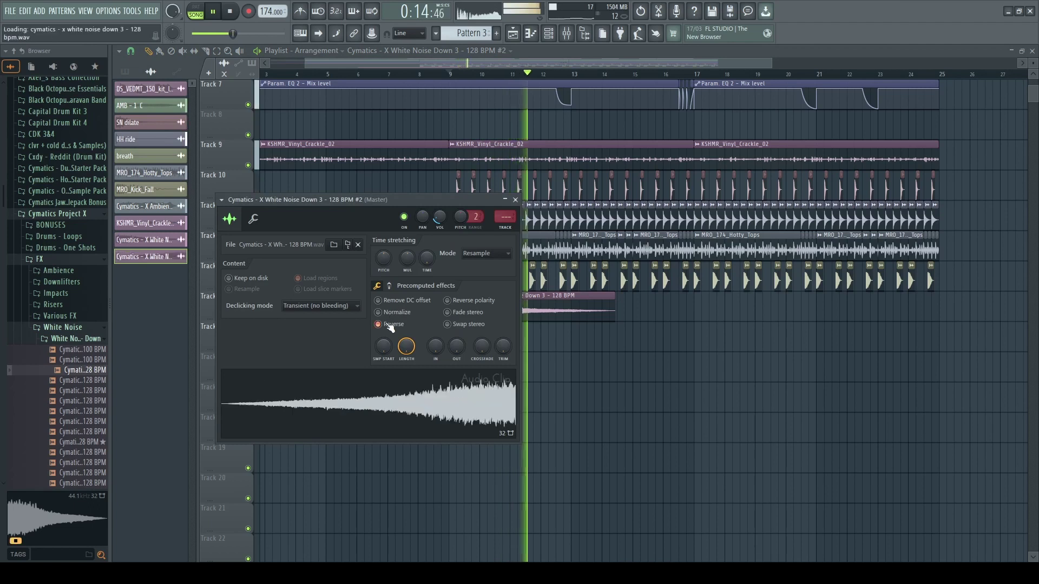
key(Escape)
Check the original white noise clip during playback and move the reversed clip on Track 15 so it ends at bar 9.
key(space)
double_click(470, 311)
key(space)
key(Escape)
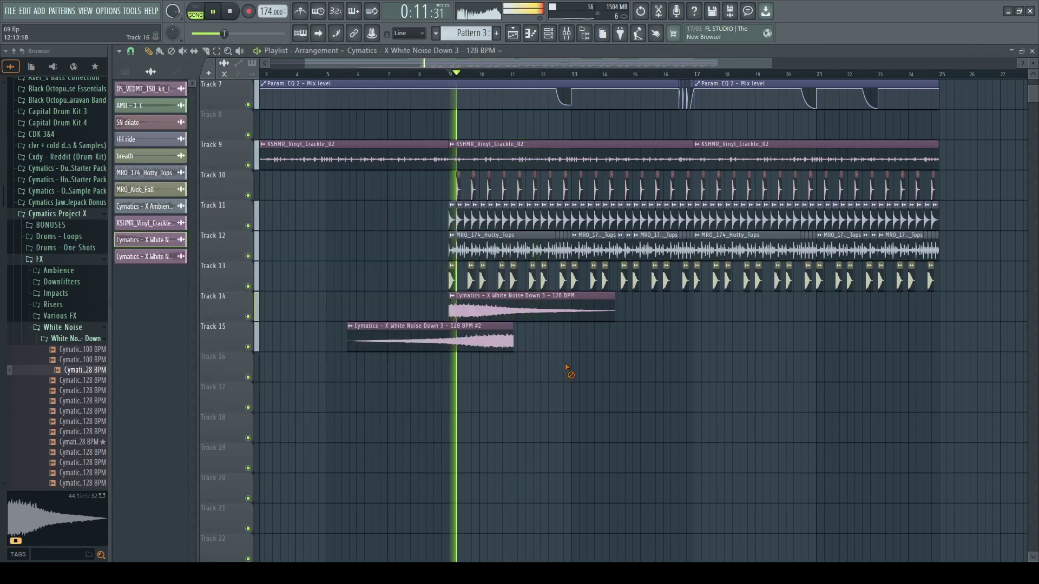
drag(469, 340, 435, 326)
Play the transition and add a long fade-in to the reversed white noise clip.
key(space)
key(space)
double_click(404, 340)
key(Escape)
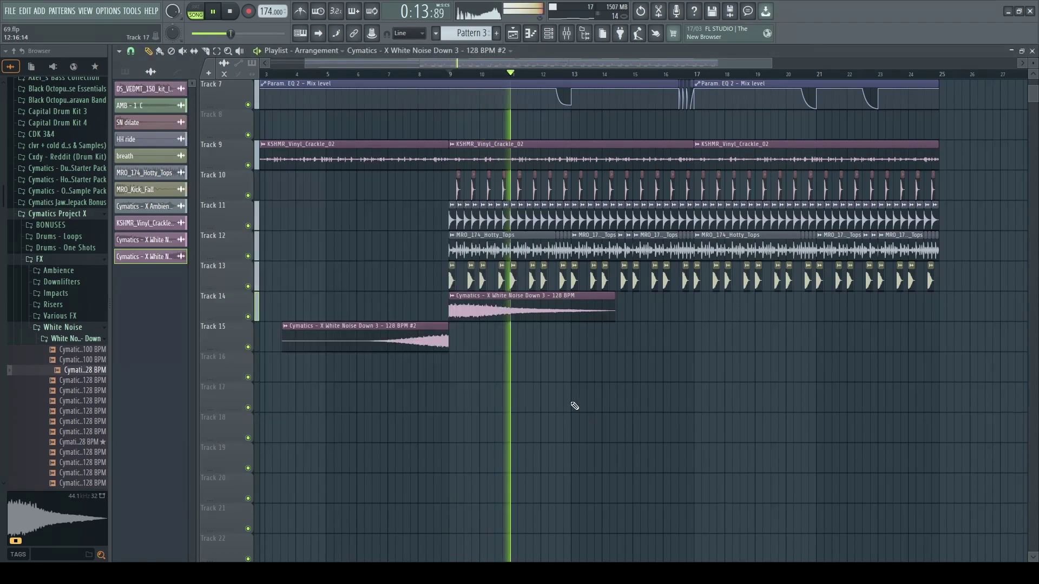
Lower the reversed white noise clip's channel volume to about 6% and play the transition into bar 9.
click(416, 74)
double_click(436, 327)
drag(440, 217, 440, 221)
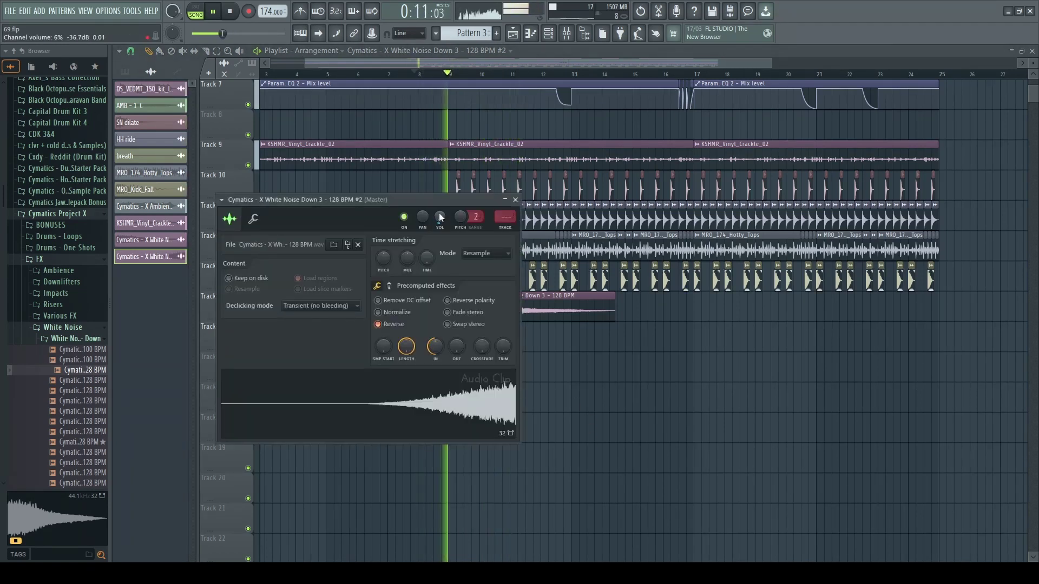
key(space)
key(space)
right_click(536, 349)
scroll(537, 349, up, 3)
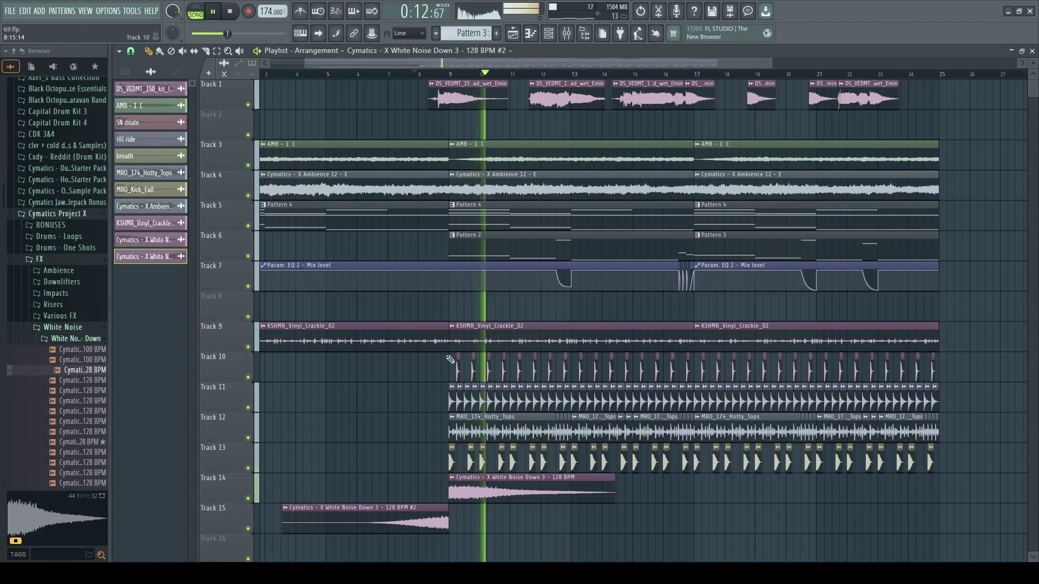
scroll(450, 359, down, 2)
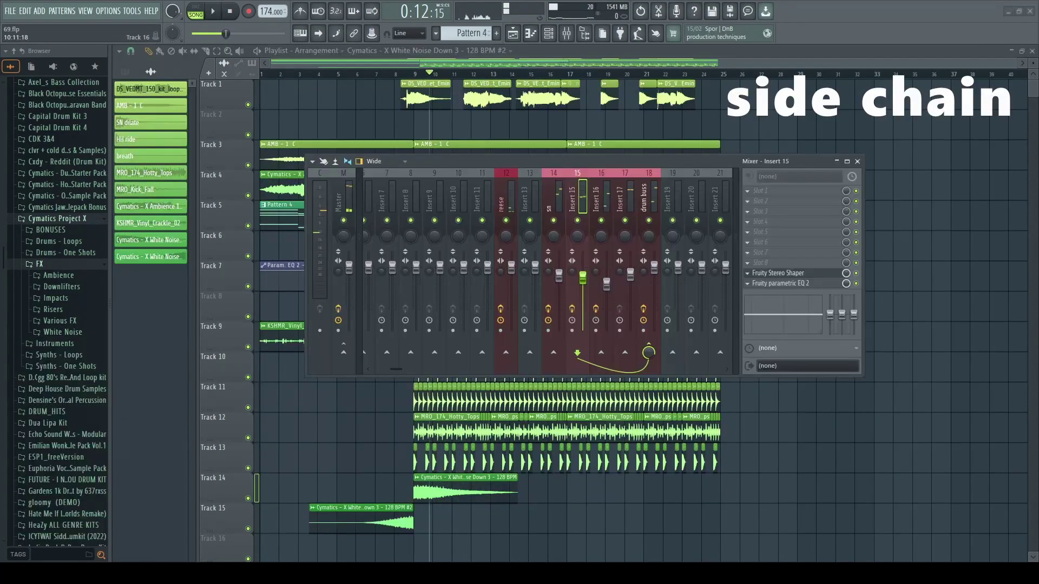
Rename mixer Insert 17 as kick and sidechain it to the reese track.
click(560, 211)
click(507, 209)
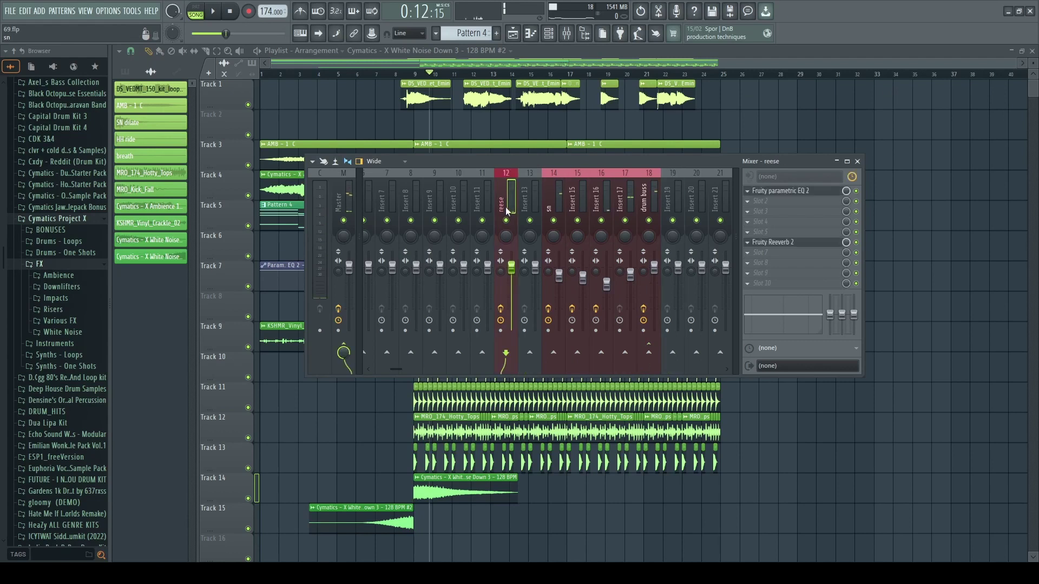
click(621, 208)
click(602, 208)
click(649, 218)
click(617, 210)
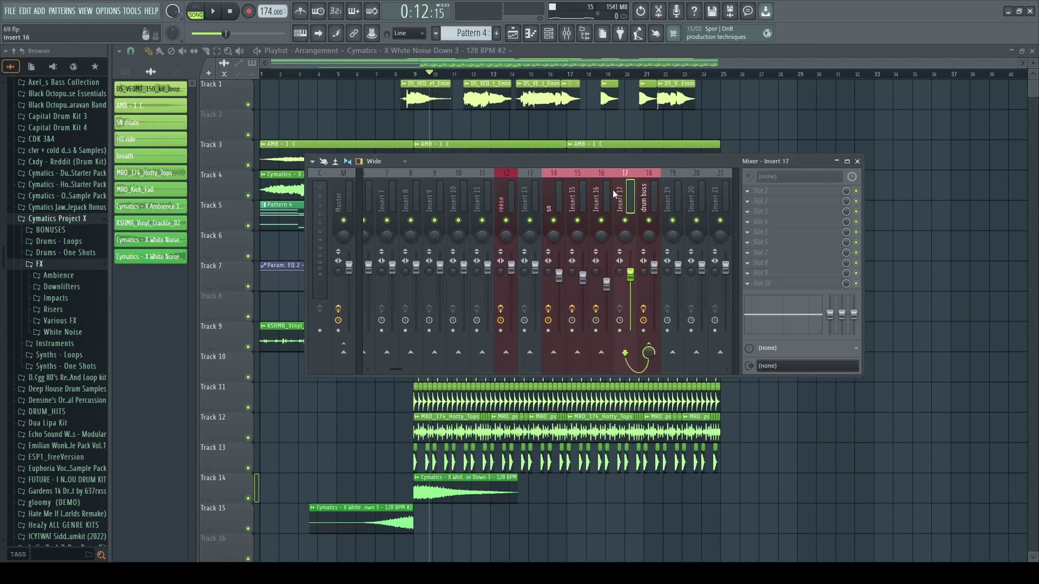
drag(611, 163, 637, 170)
key(space)
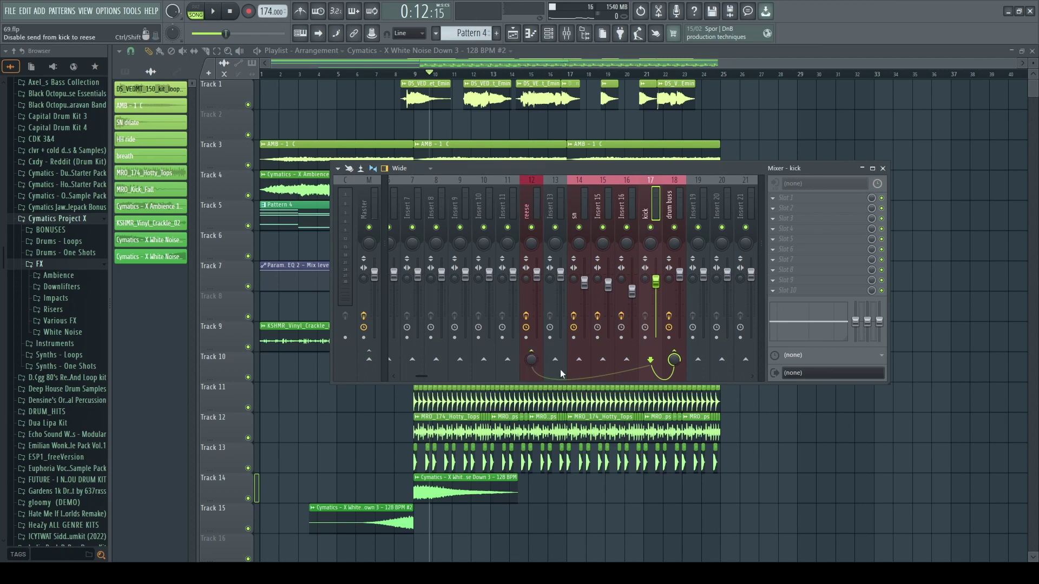
Load Fruity Limiter on the reese track in compressor mode with sidechain 1 and lower the threshold to about -15.7 dB.
click(541, 208)
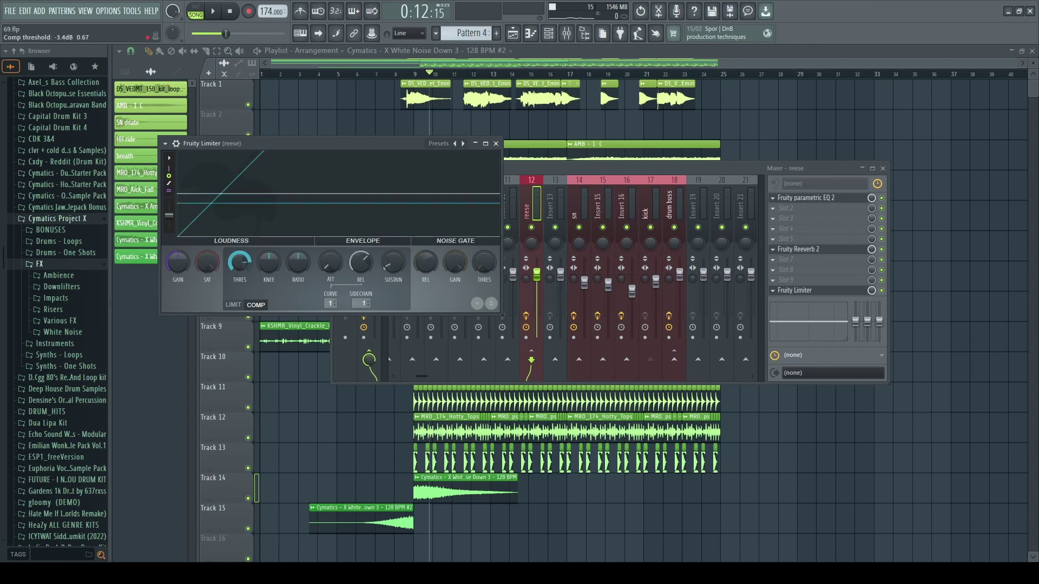
key(space)
drag(248, 256, 248, 303)
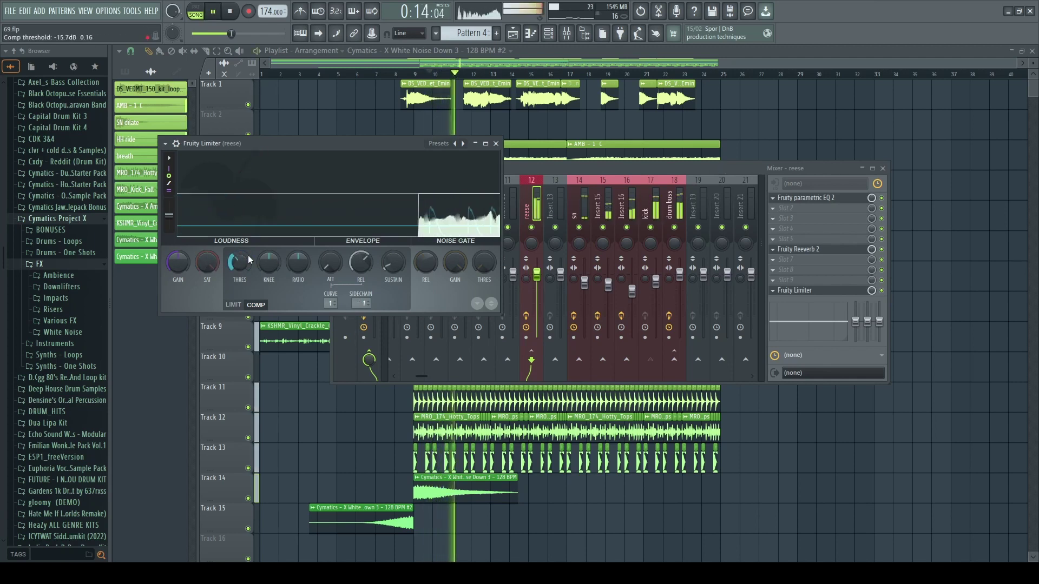
key(space)
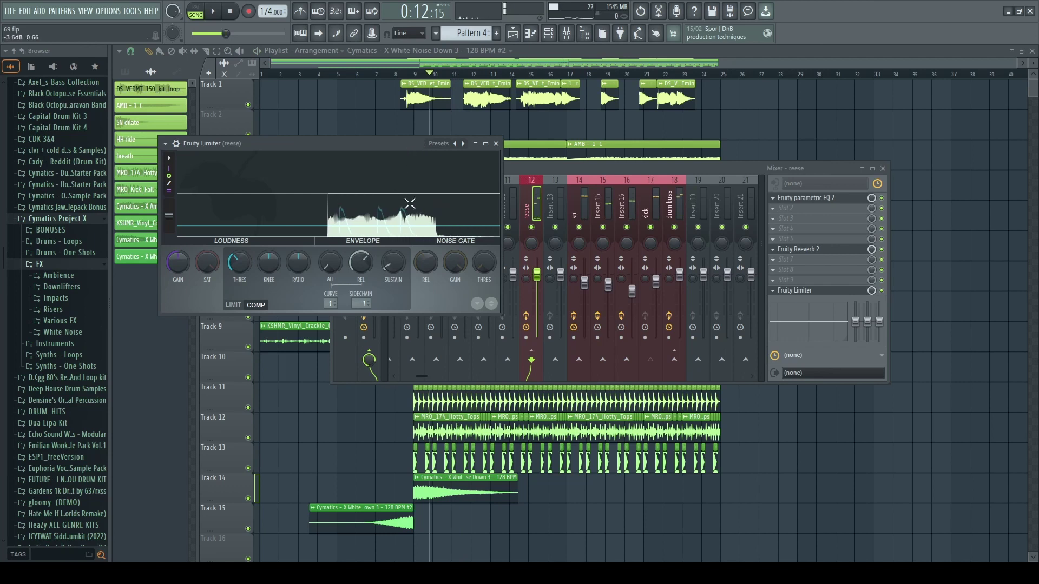
Solo the reese, kick and drum buss mixer tracks and reopen the reese's Fruity Limiter during playback.
click(534, 233)
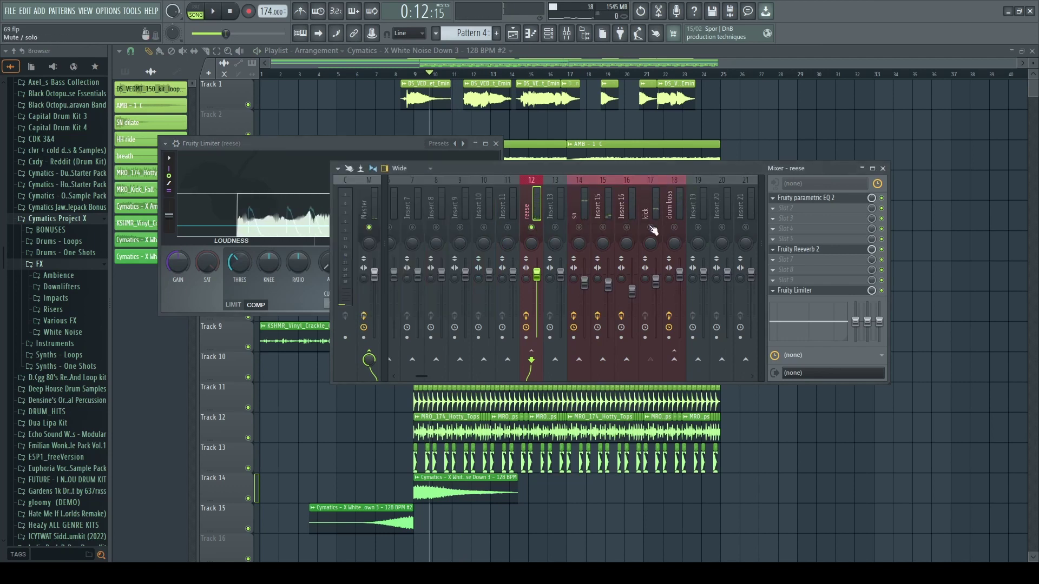
key(space)
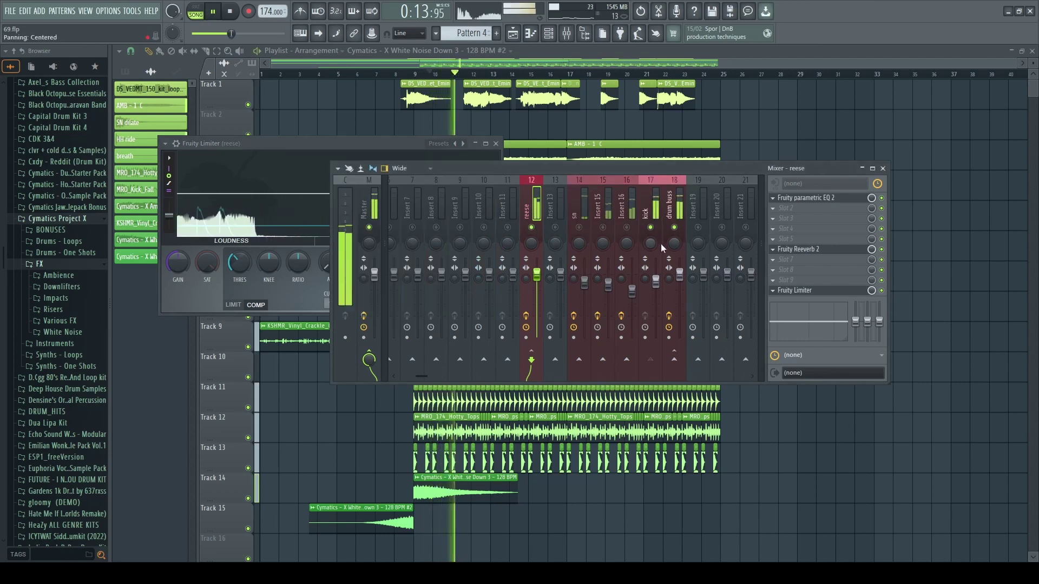
click(795, 291)
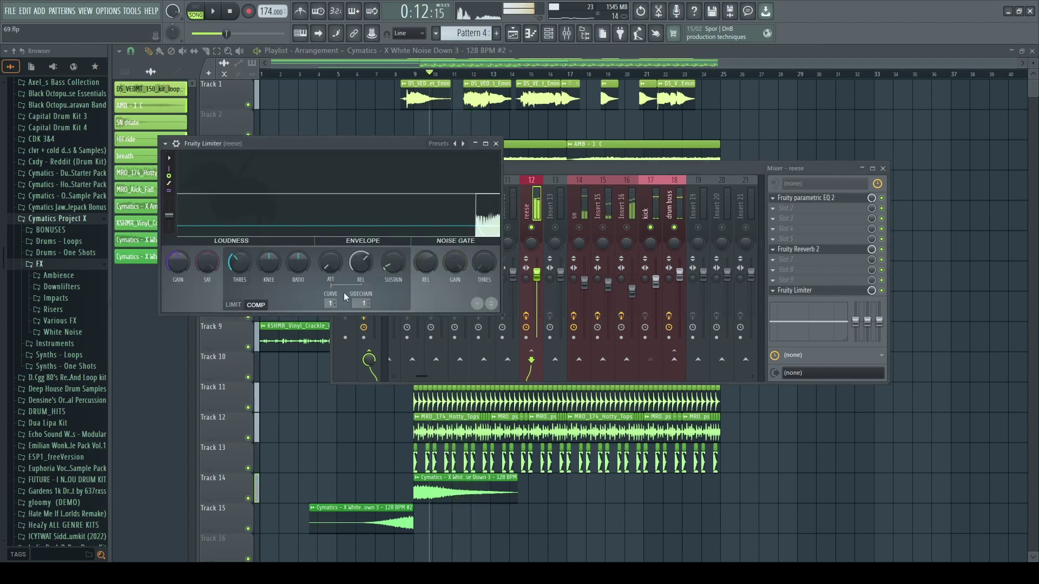
Raise the reese compressor's knee and adjust its attack time while playing the reese with the kick.
drag(268, 267, 269, 247)
key(space)
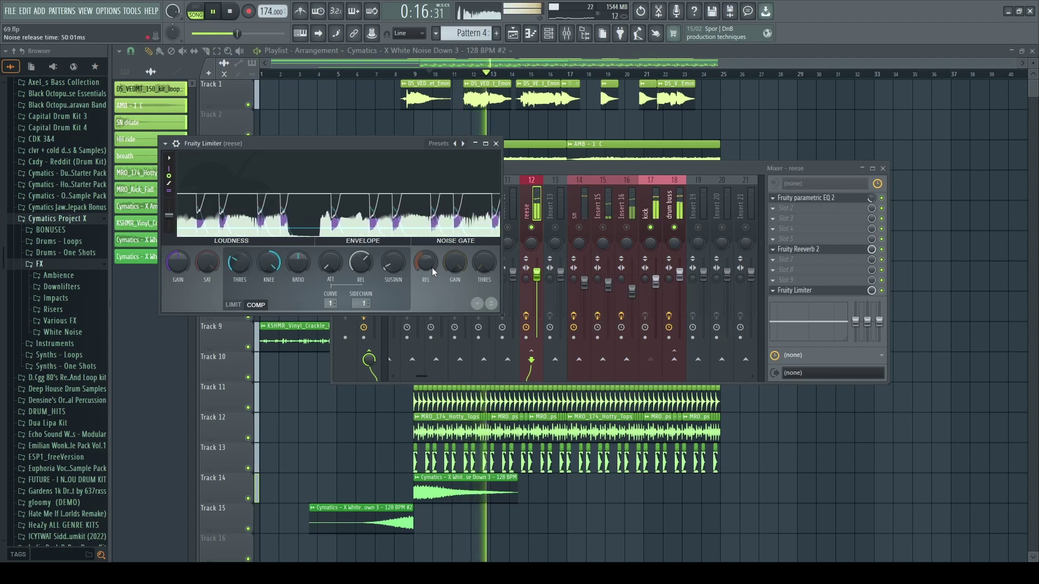
key(space)
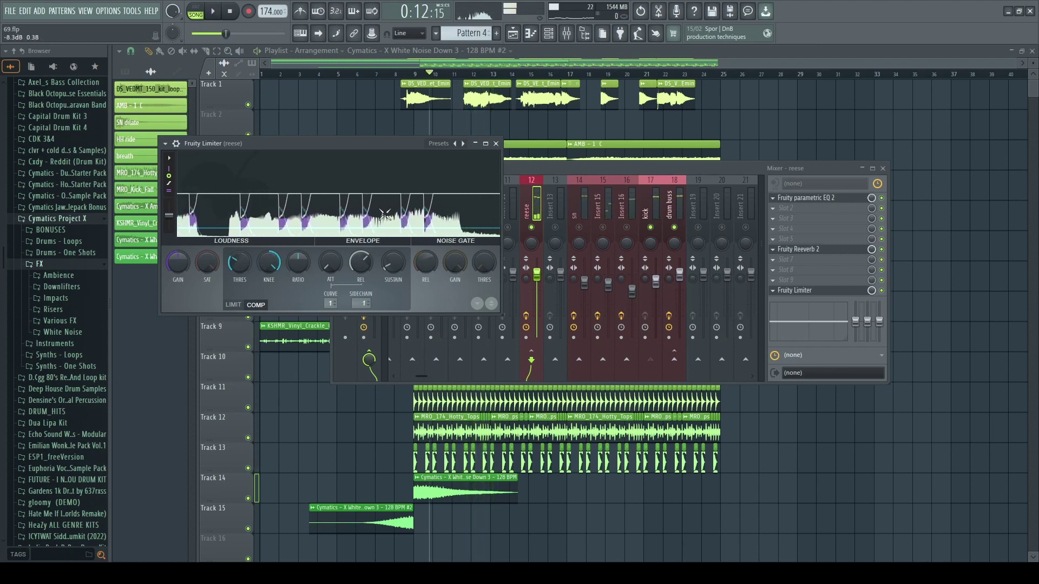
key(space)
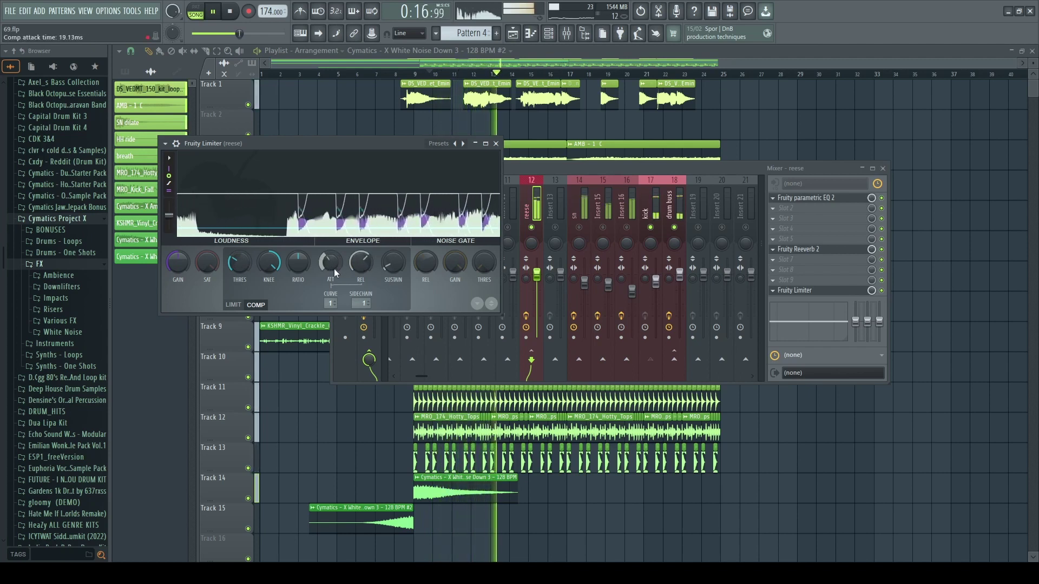
drag(333, 265, 333, 286)
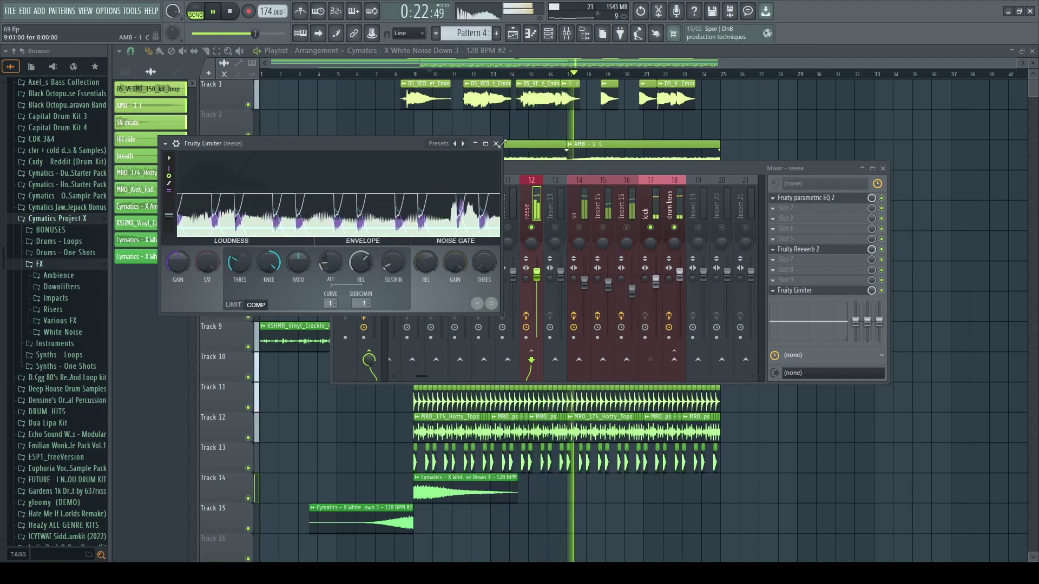
Close the reese's Fruity Limiter and replay the sidechained reese with the kick and drum buss.
key(space)
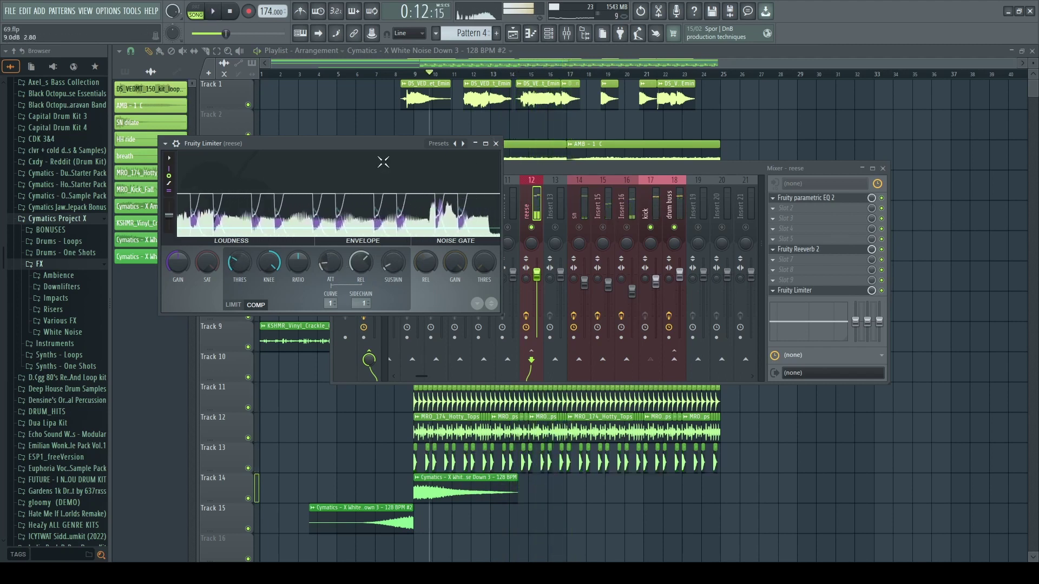
drag(380, 147, 382, 147)
click(498, 143)
key(space)
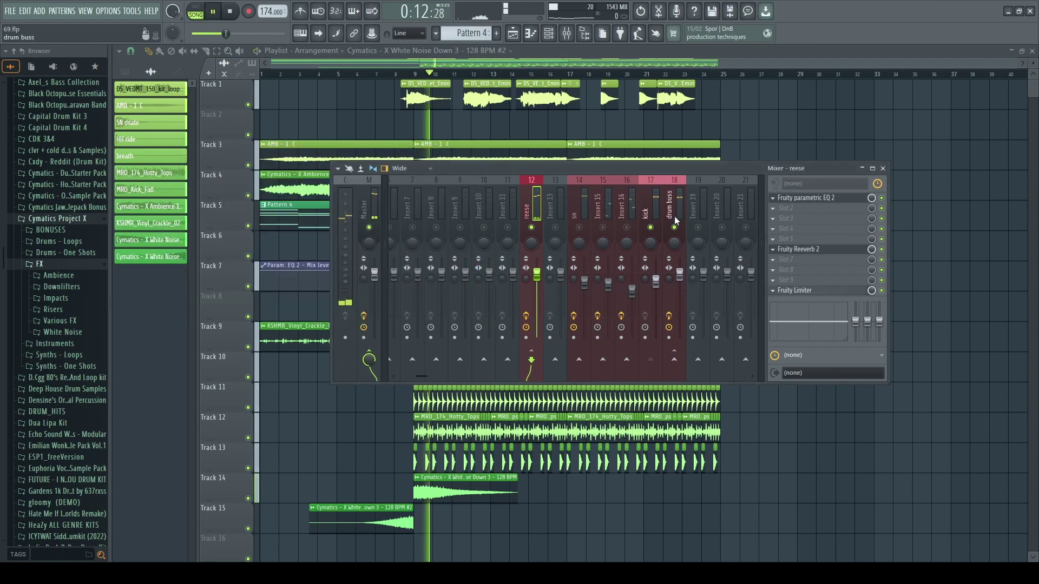
click(648, 215)
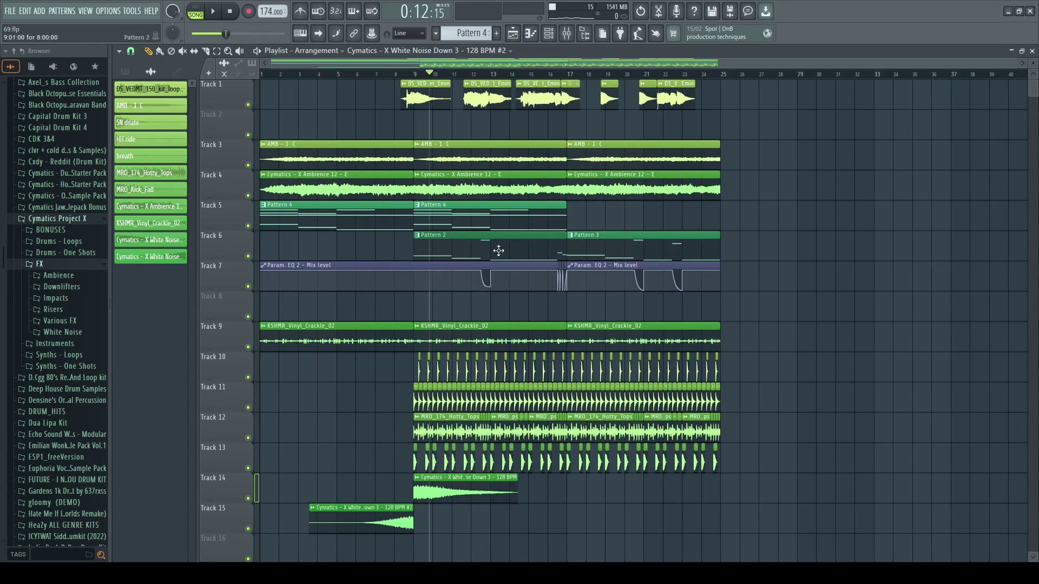
click(82, 263)
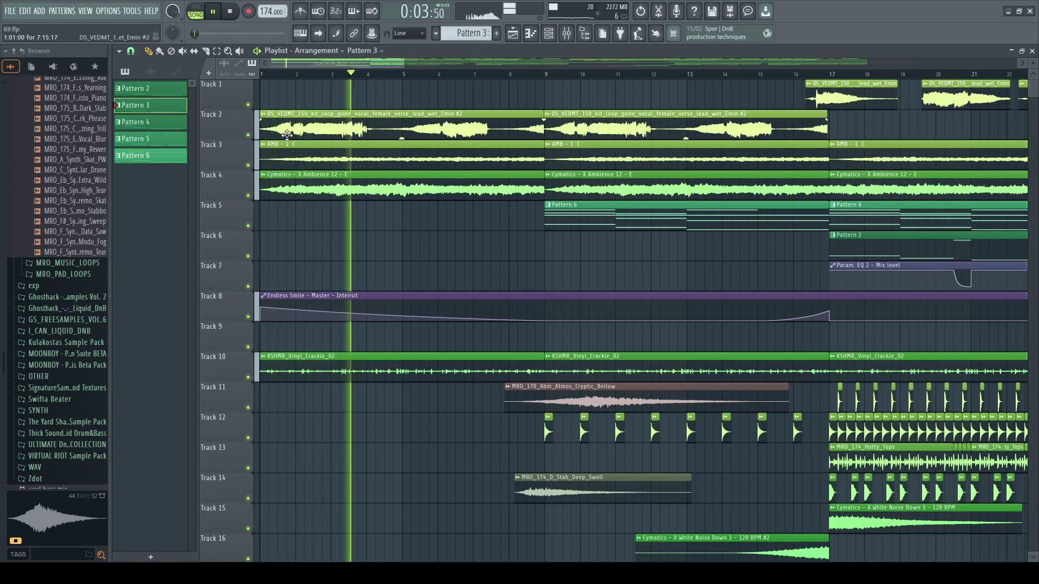
Stop playback and open the settings of the reversed intro vocal clip on Track 2.
scroll(287, 135, down, 1)
key(space)
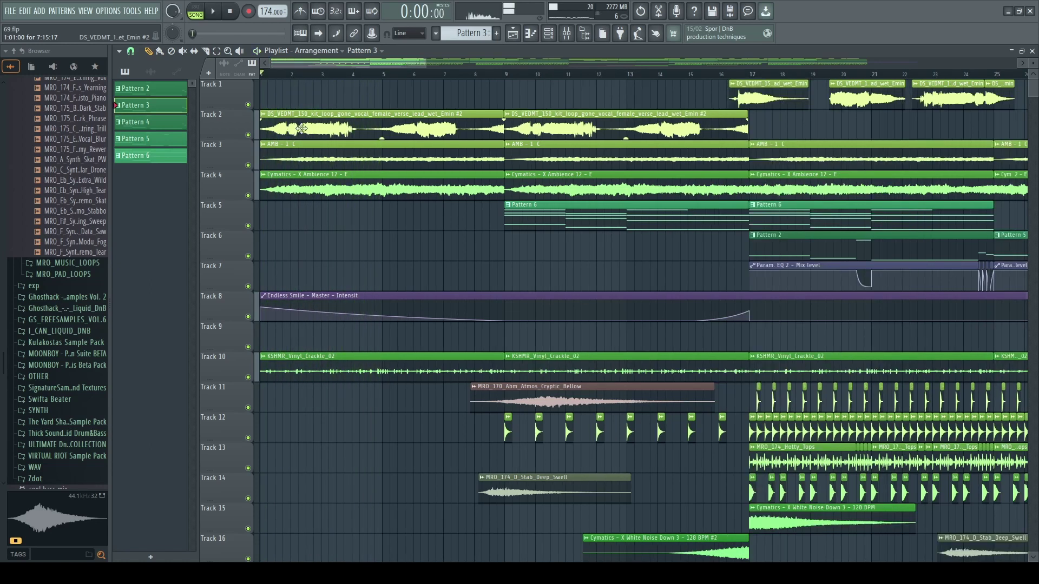
double_click(286, 134)
click(417, 102)
scroll(733, 99, down, 1)
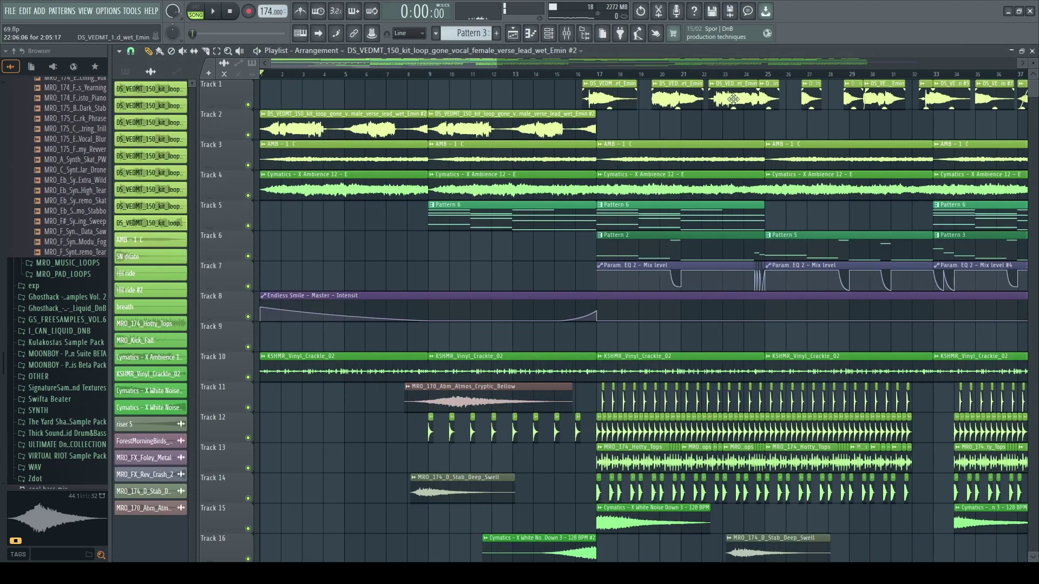
scroll(463, 140, up, 2)
double_click(451, 127)
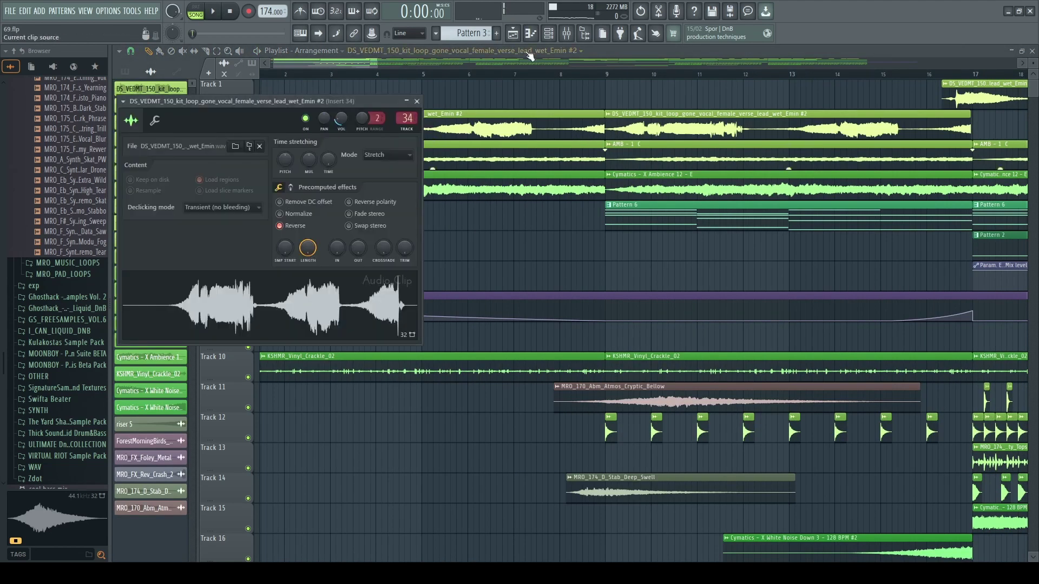
Examine the Fruity Reeverb 2 and Fruity parametric EQ 2 on the intro vocal's mixer track, Insert 34.
key(F9)
click(799, 250)
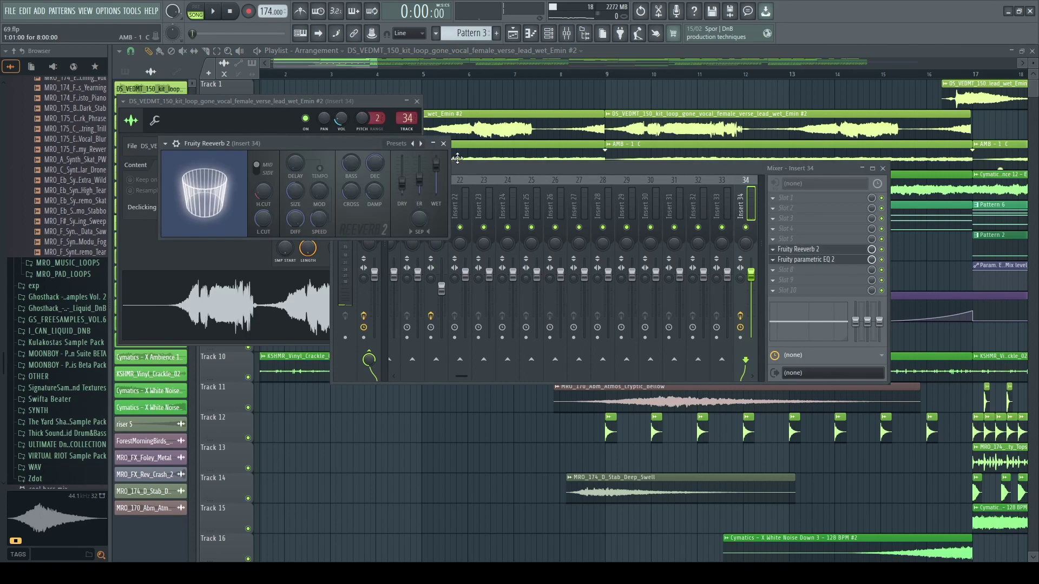
drag(353, 145, 361, 144)
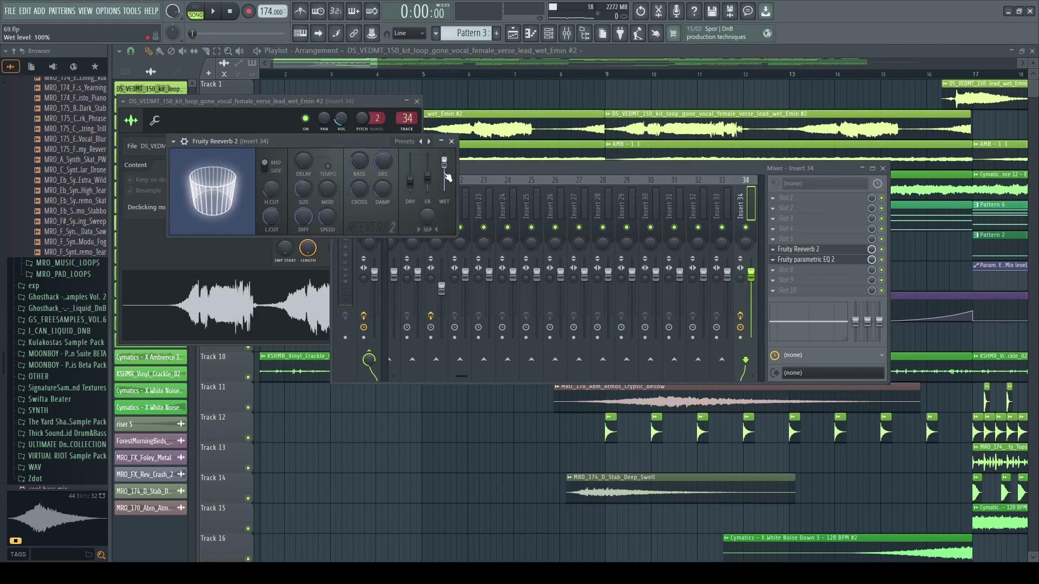
click(442, 142)
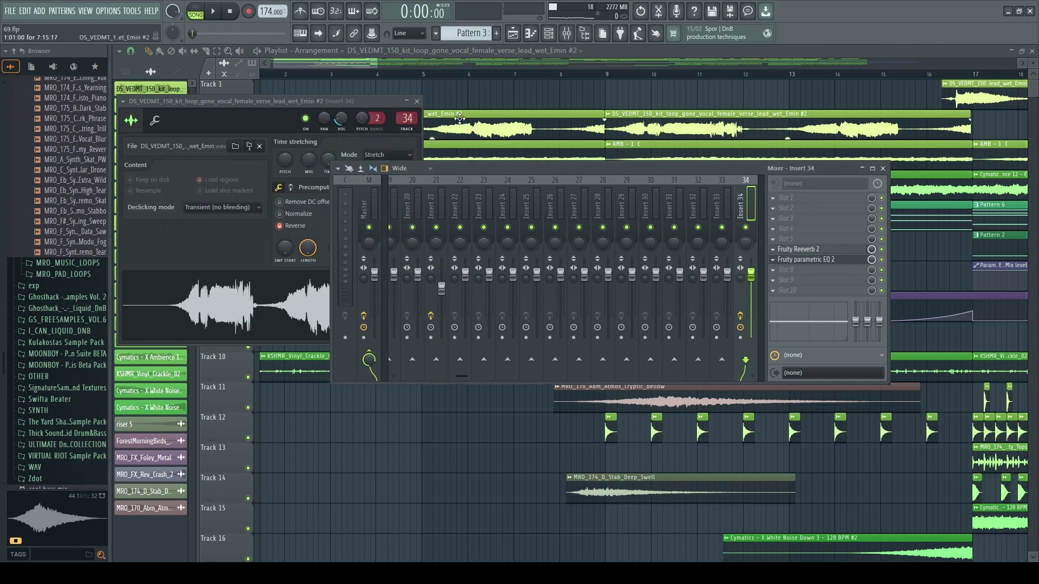
key(F12)
key(F9)
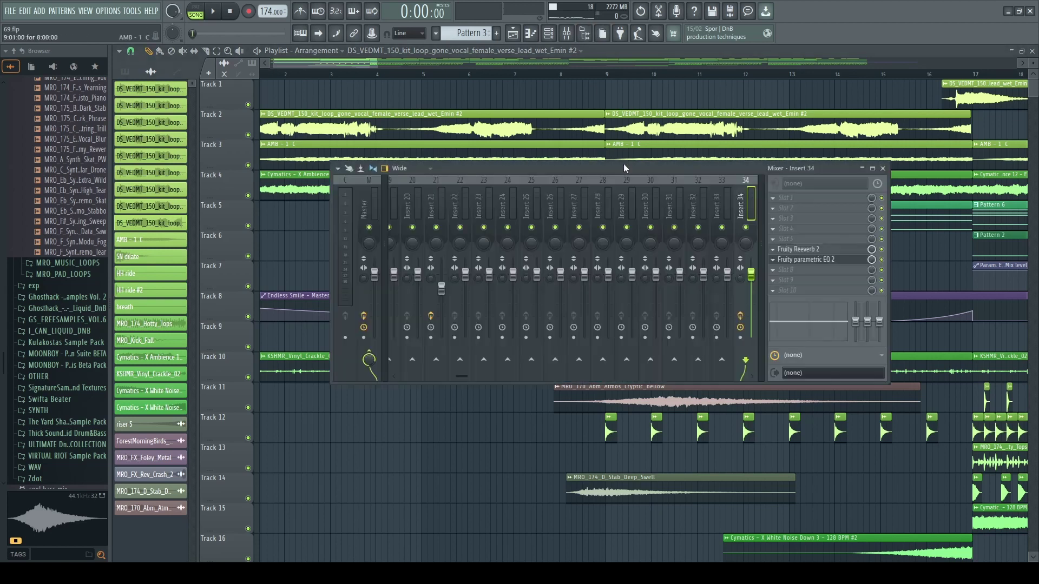
click(810, 261)
key(F12)
Play the intro from the start while checking the settings of the Track 2 vocal clip.
scroll(335, 185, down, 3)
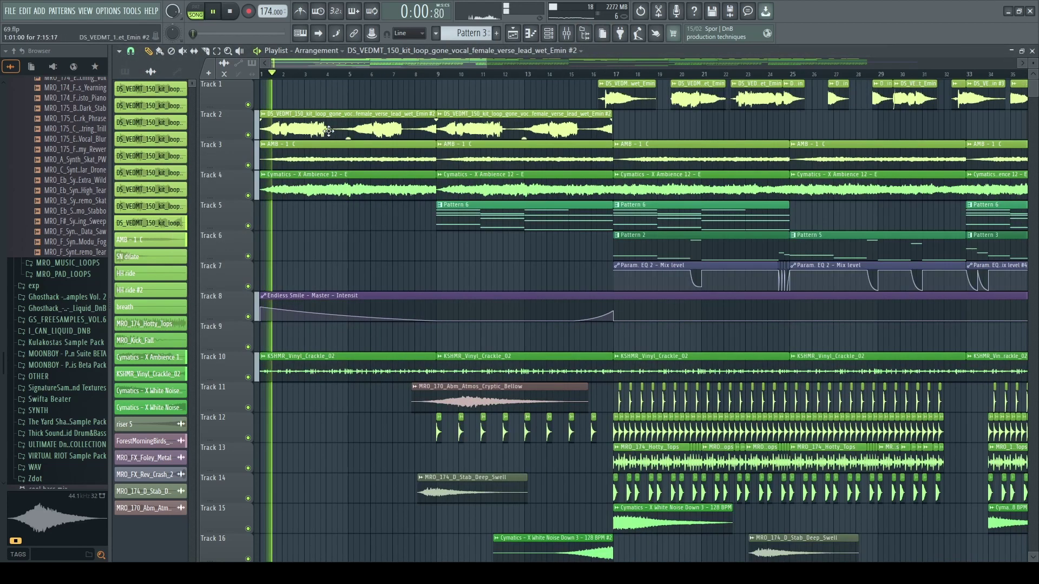
double_click(324, 129)
click(414, 100)
scroll(329, 128, up, 3)
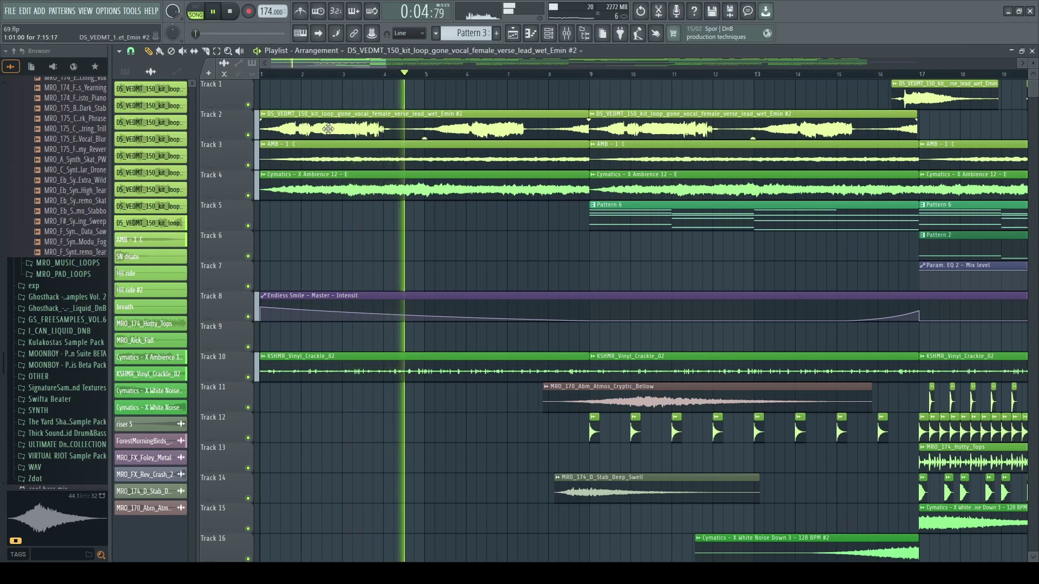
scroll(329, 129, down, 3)
key(space)
Select the Endless Smile intensity automation clip on Track 8 and open the Endless Smile plugin on the Master track.
scroll(275, 268, down, 1)
scroll(277, 270, up, 3)
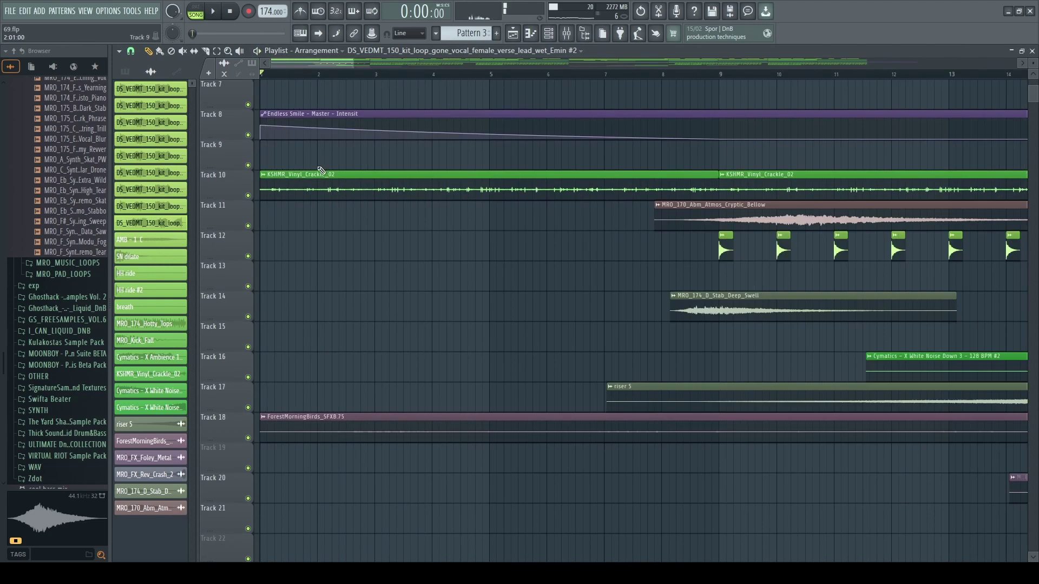
scroll(332, 253, up, 3)
scroll(275, 313, down, 3)
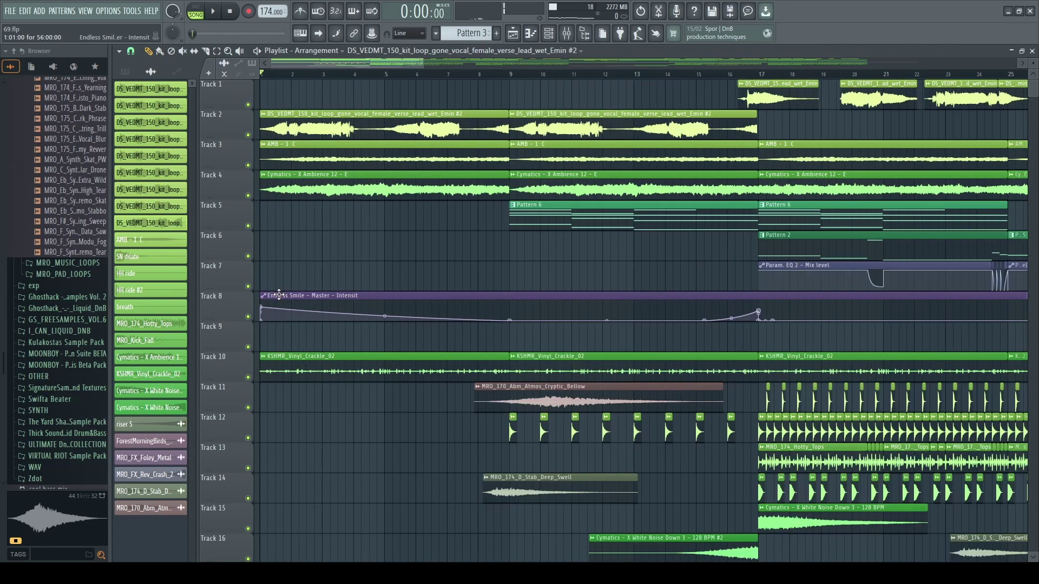
click(274, 313)
click(566, 34)
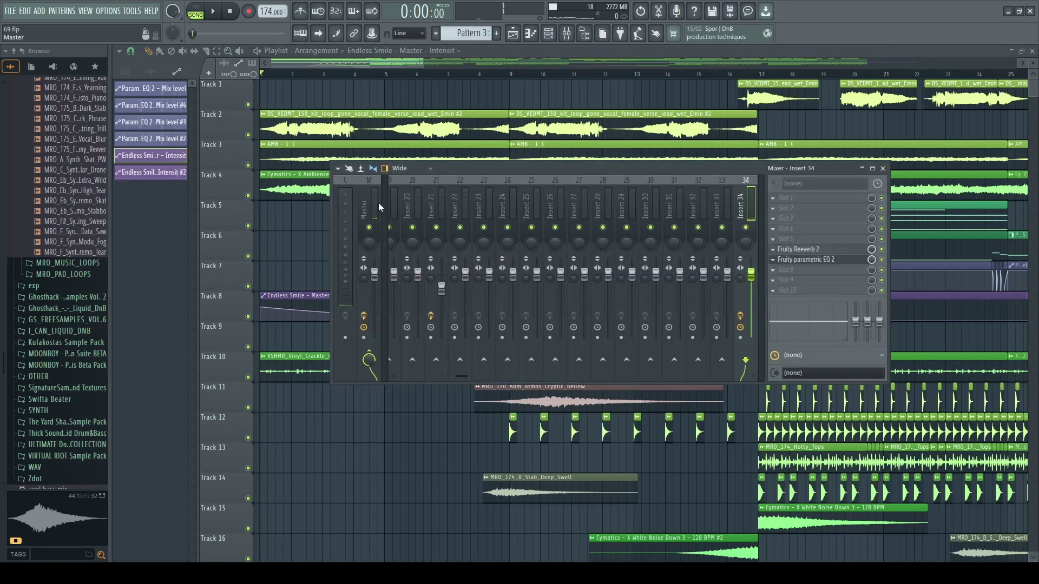
click(379, 202)
click(228, 318)
scroll(228, 318, down, 4)
scroll(228, 318, up, 4)
click(568, 34)
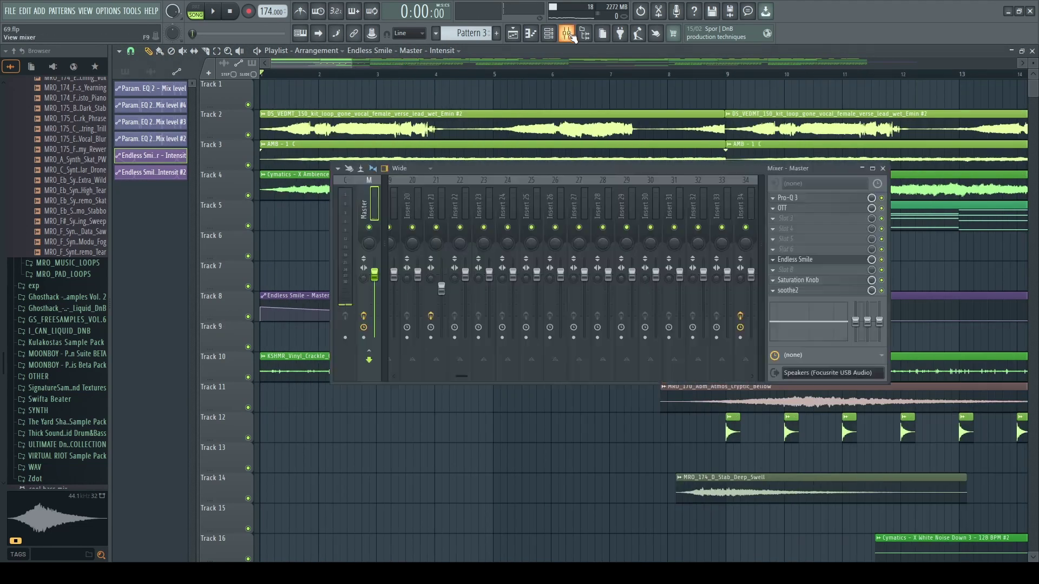
click(805, 260)
Raise Endless Smile's intensity to 110% during intro playback and replay the intro from the start.
key(space)
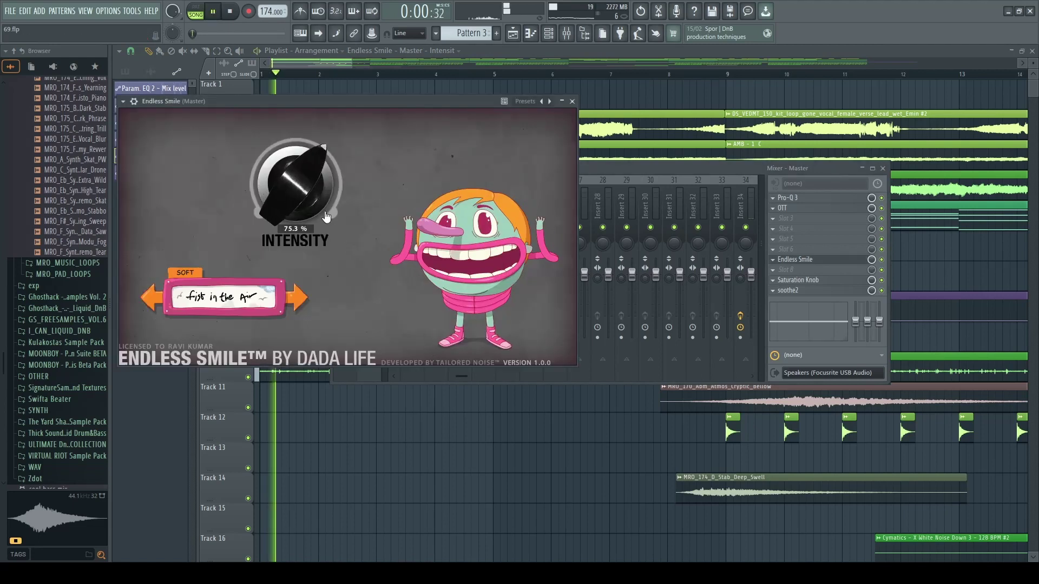
drag(316, 201, 322, 74)
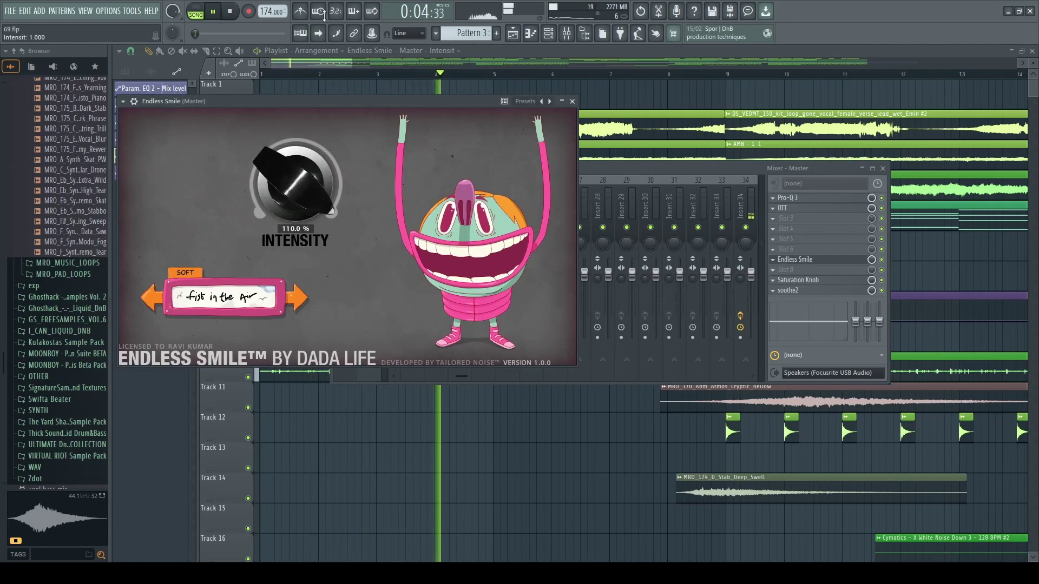
drag(333, 98, 351, 102)
key(space)
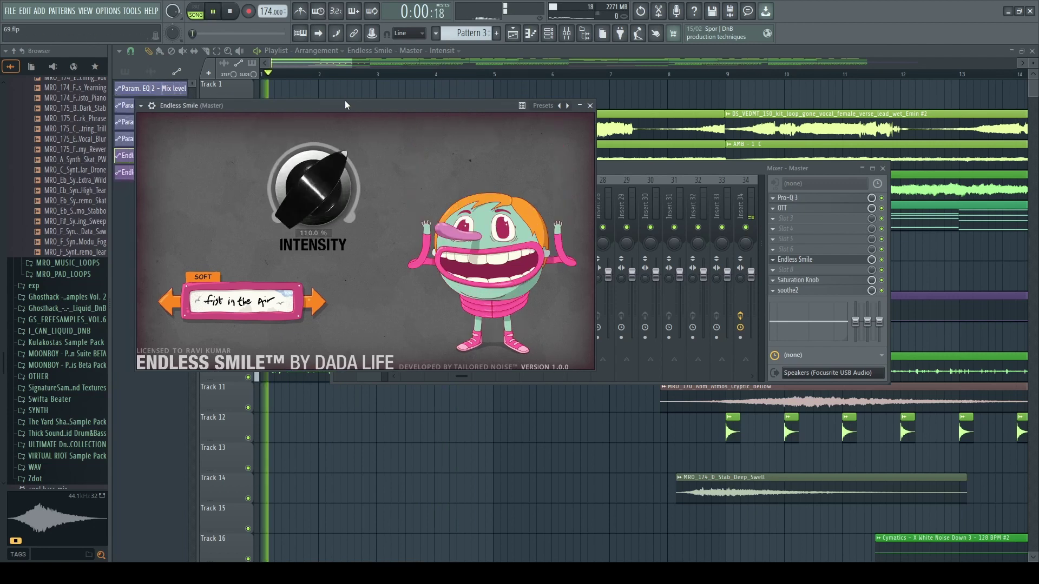
right_click(406, 88)
Examine the Endless Smile automation and the layered intro effects across the arrangement during playback.
scroll(371, 329, down, 5)
scroll(449, 325, down, 2)
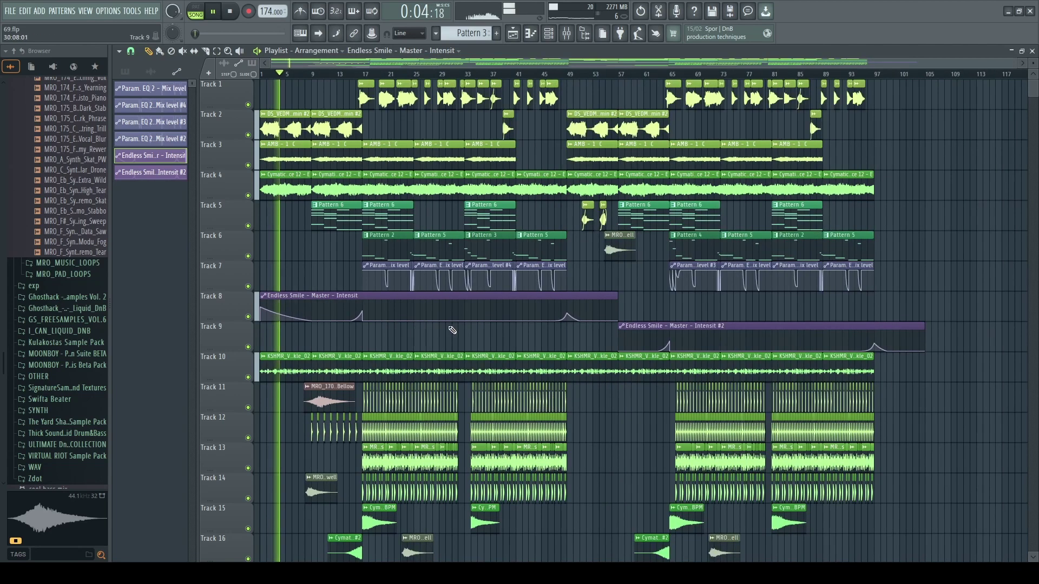
scroll(391, 305, up, 6)
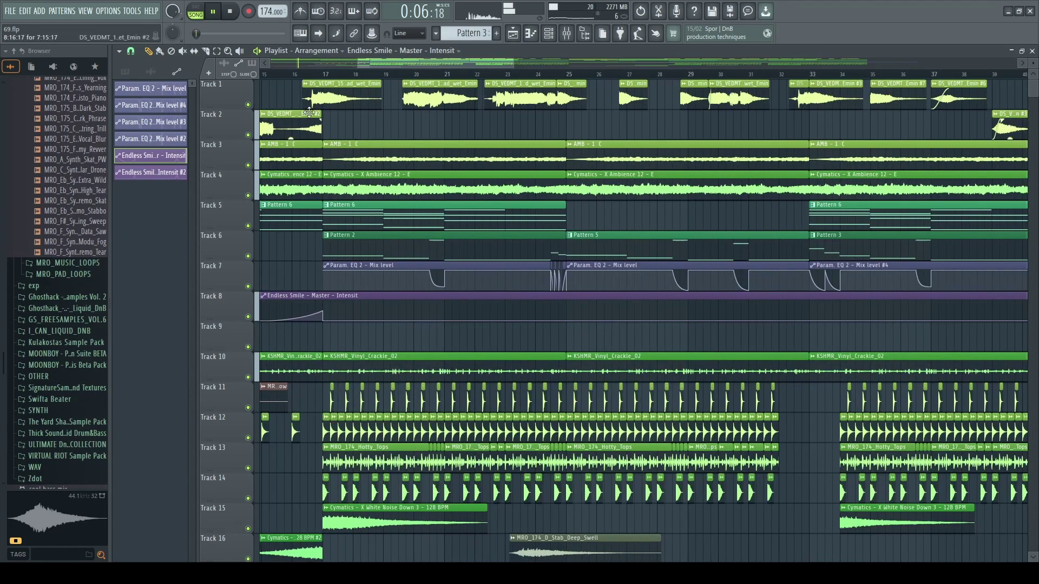
scroll(364, 344, down, 6)
scroll(306, 294, up, 4)
scroll(308, 297, down, 4)
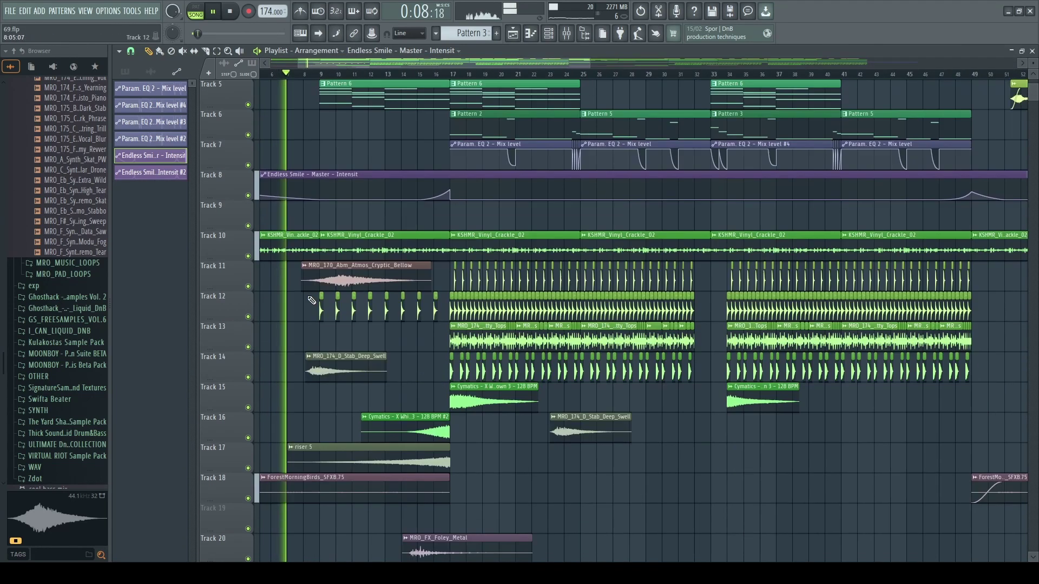
scroll(311, 300, down, 4)
scroll(299, 300, up, 5)
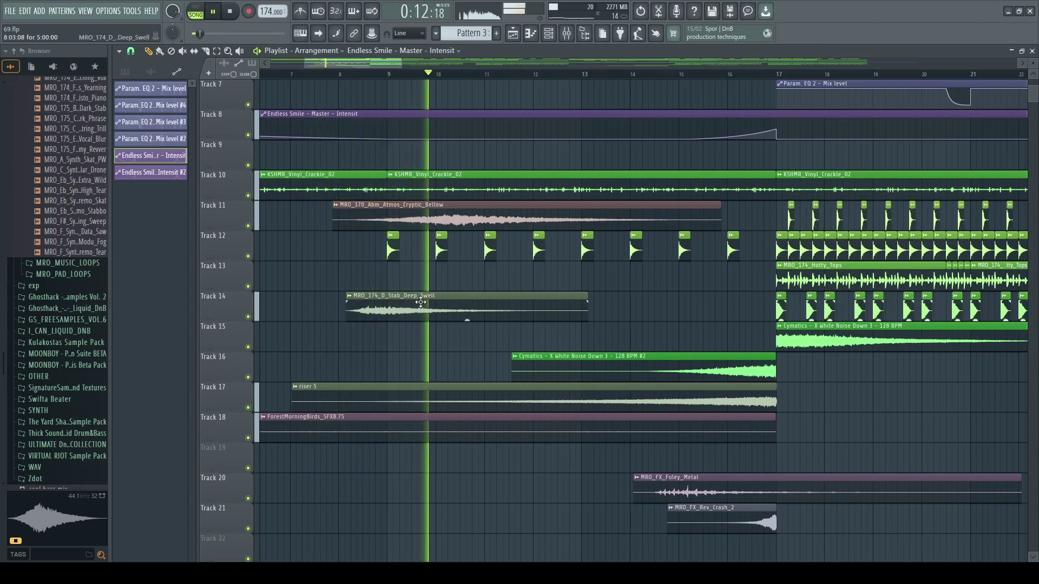
Check the clip settings of MRO_170_Abm_Atmos_Cryptic_Bellow on Track 11 and MRO_FX_Foley_Metal on Track 20.
double_click(454, 213)
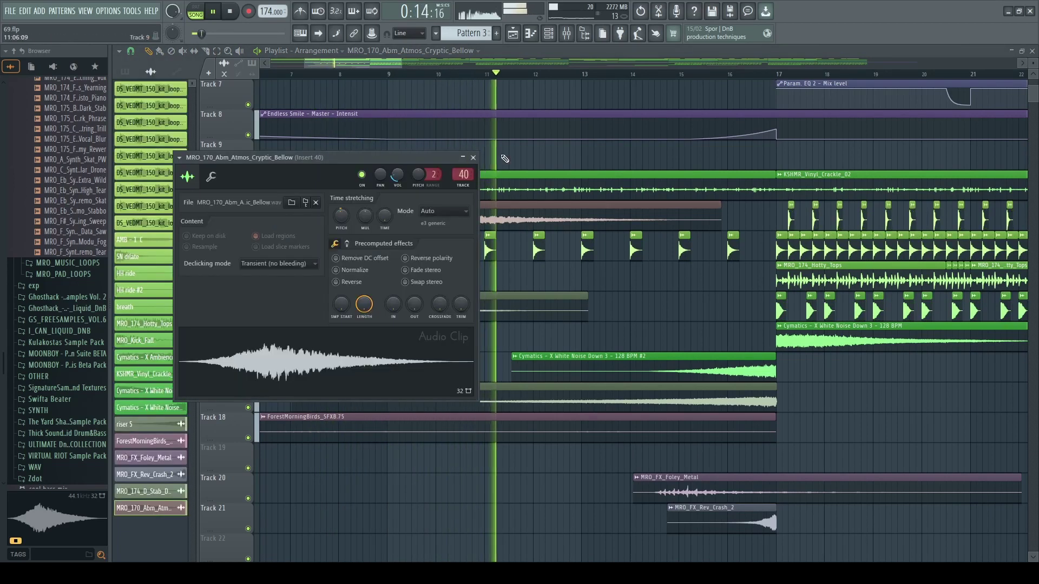
click(472, 157)
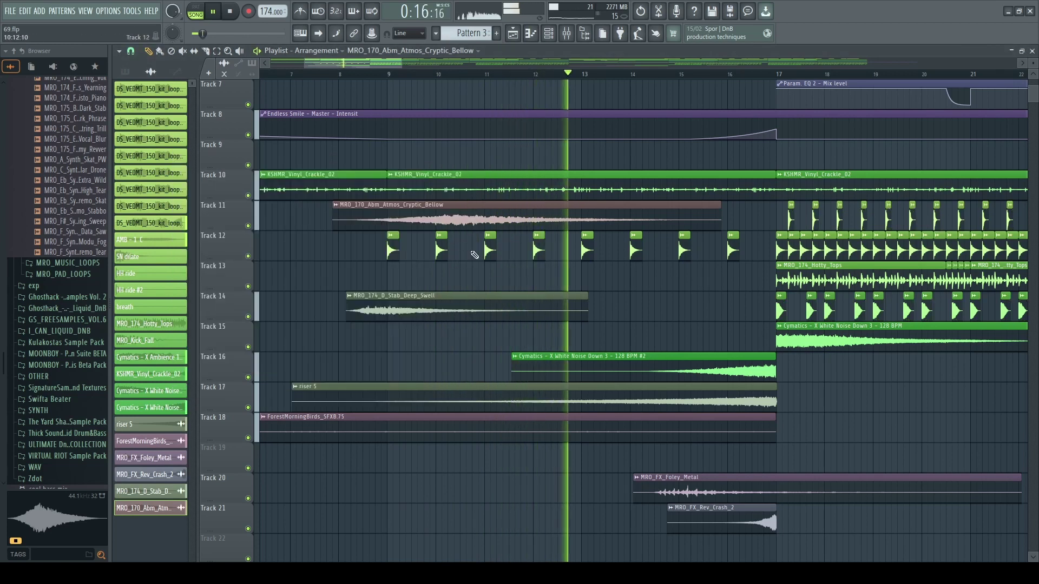
scroll(435, 330, down, 4)
scroll(536, 381, down, 3)
scroll(558, 379, up, 5)
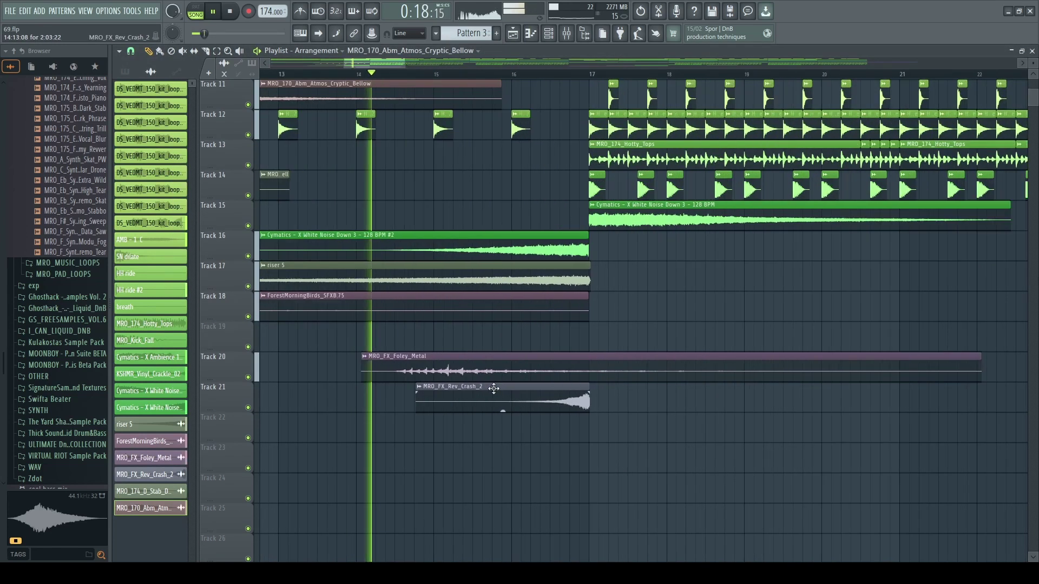
double_click(670, 379)
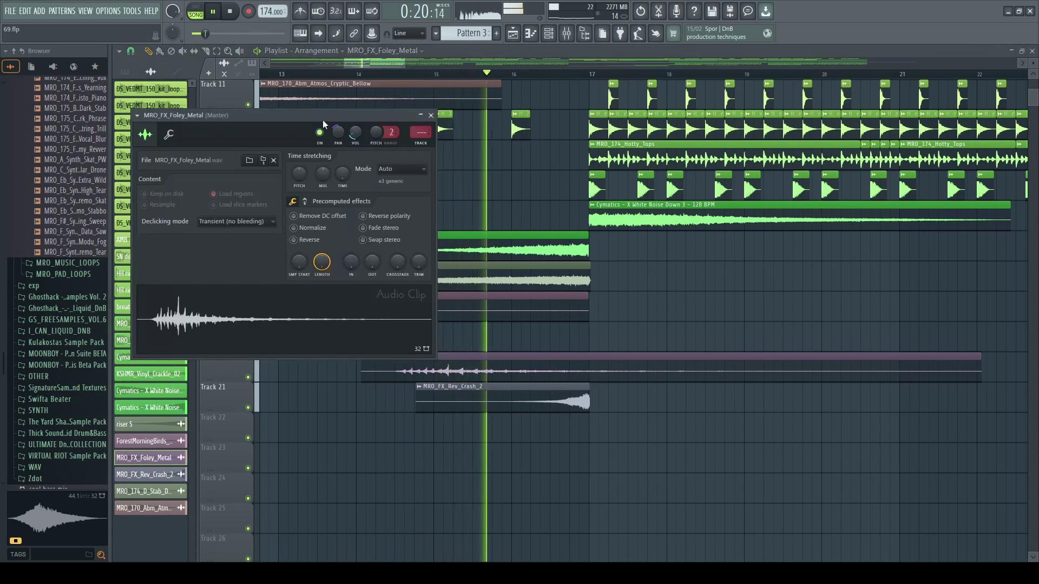
click(431, 116)
Play the build-up into the drop at bar 17, starting just before bar 15, and review the full arrangement.
key(space)
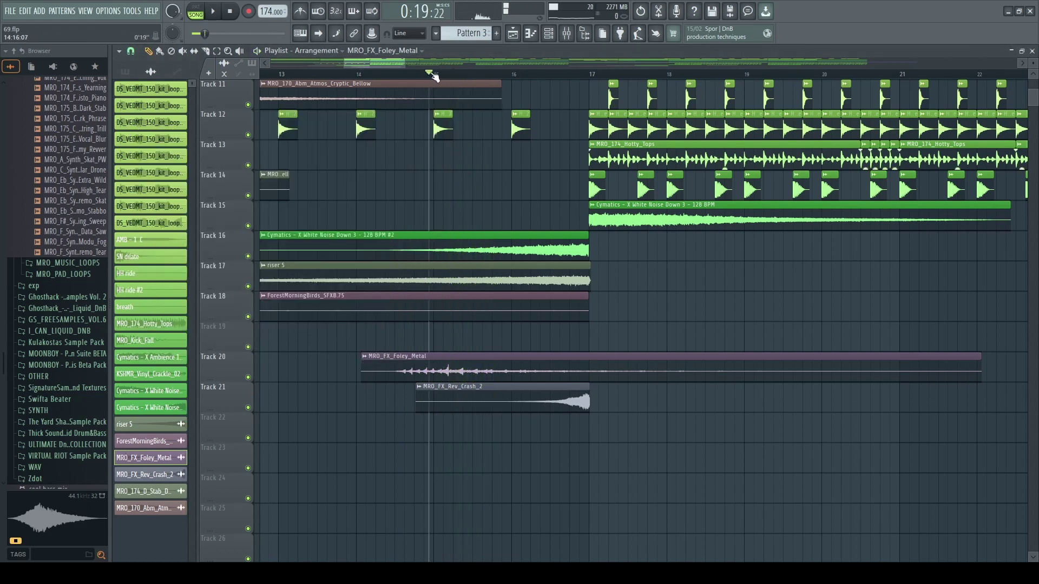
key(space)
scroll(528, 374, down, 5)
scroll(584, 366, up, 8)
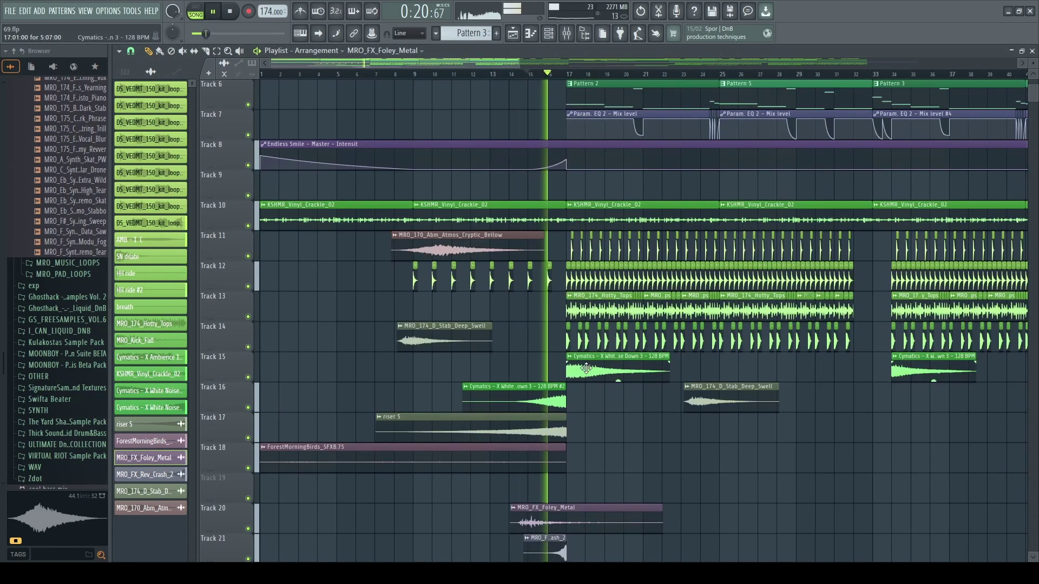
scroll(586, 365, down, 3)
scroll(506, 278, down, 2)
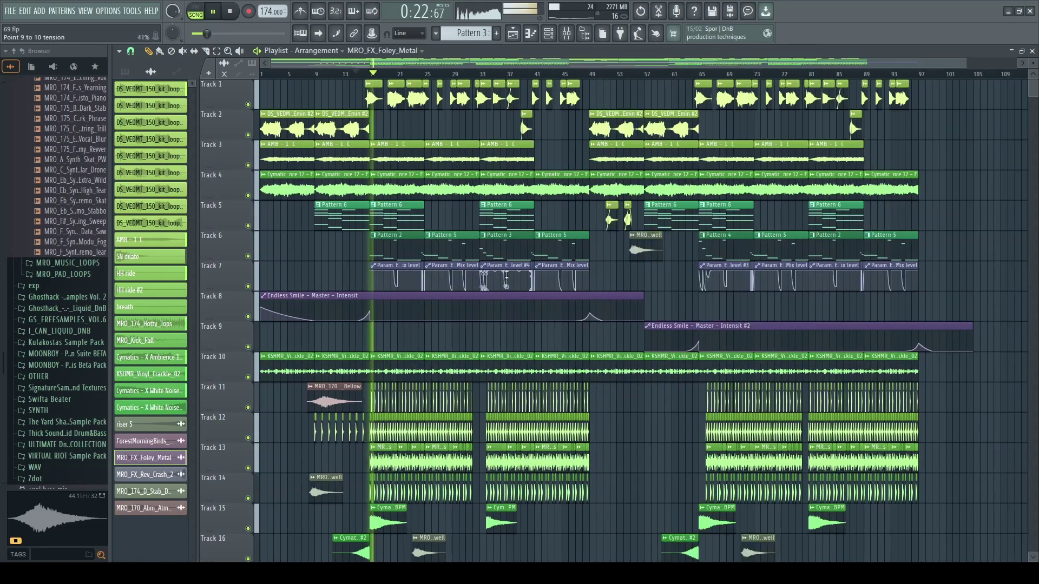
scroll(466, 306, down, 5)
scroll(393, 374, up, 3)
scroll(437, 368, down, 3)
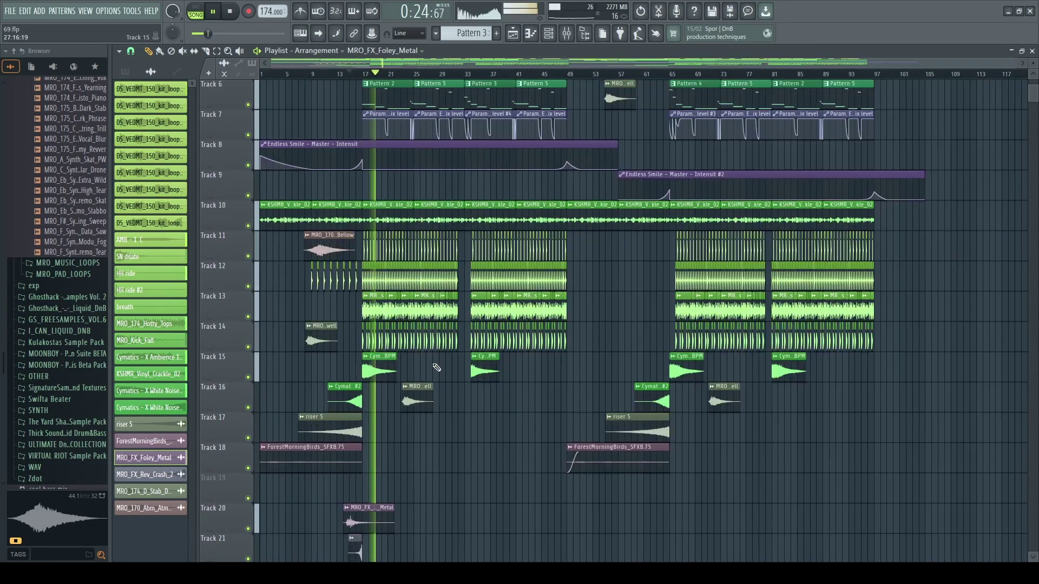
key(space)
Examine the breakdown arrangement around bar 49 and cue playback near the end of bar 24.
scroll(659, 354, up, 5)
scroll(594, 259, up, 8)
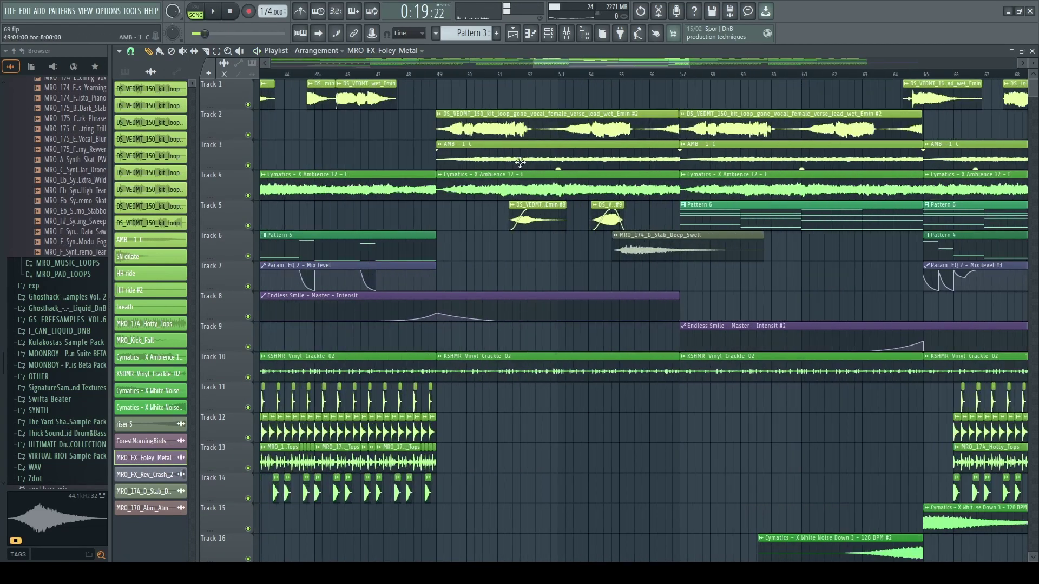
scroll(449, 350, down, 6)
scroll(408, 324, up, 3)
scroll(422, 308, down, 4)
scroll(467, 273, up, 6)
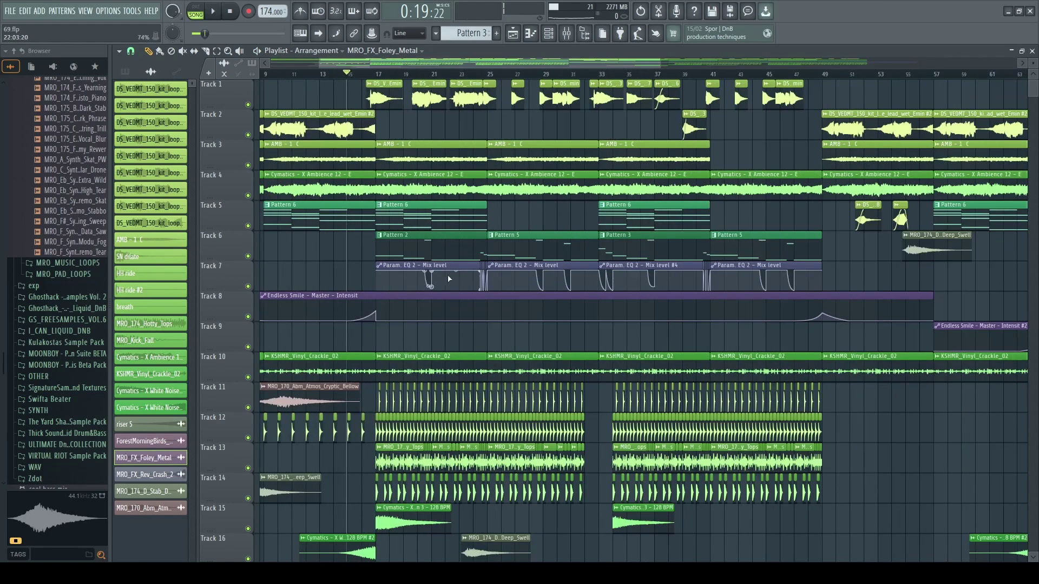
scroll(489, 74, up, 3)
key(space)
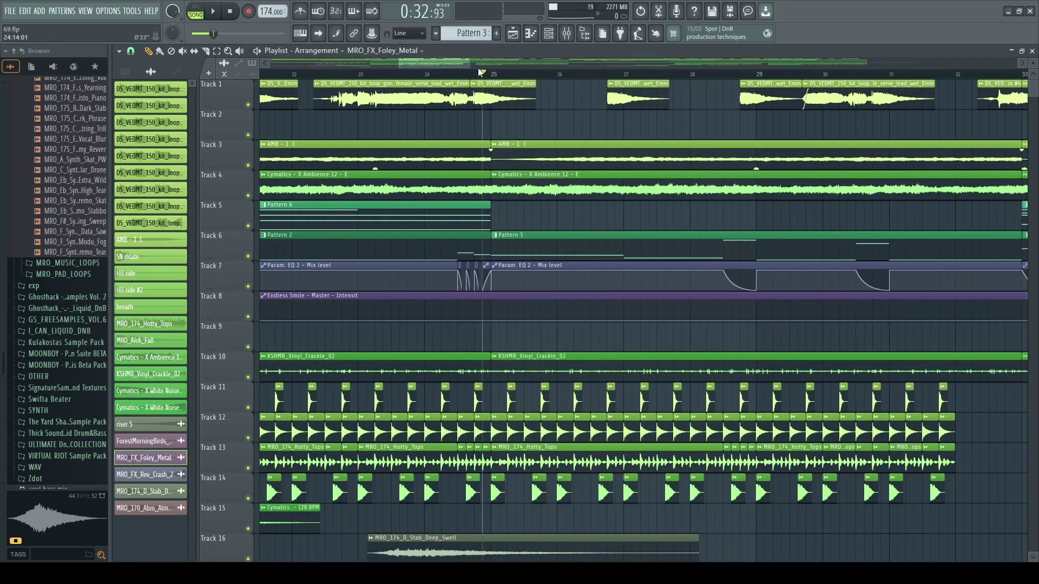
Check the lead vocal clip near bar 25 on Track 1 and play the first drop from there.
double_click(488, 104)
key(Escape)
scroll(627, 119, down, 2)
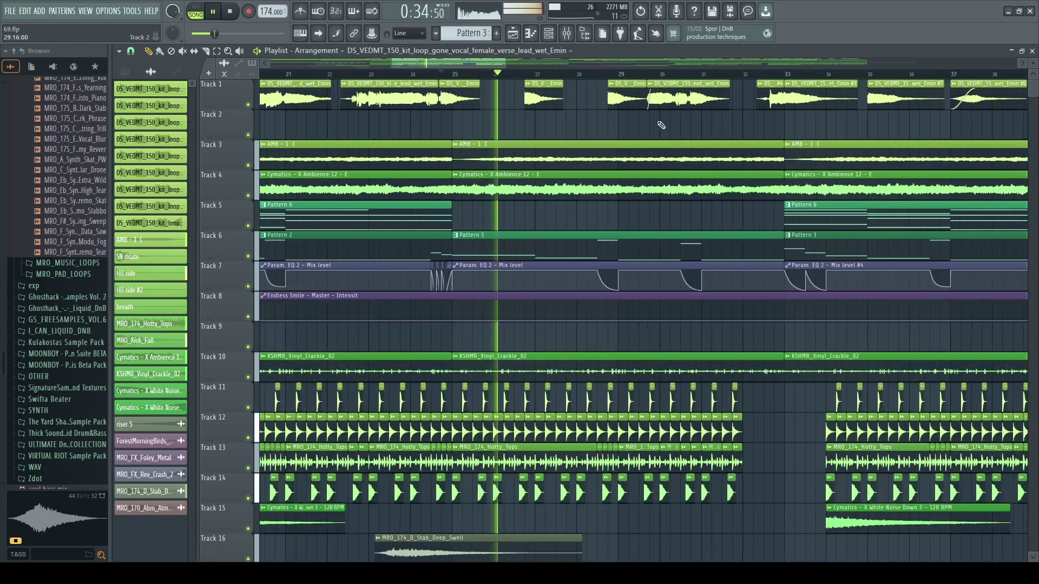
key(space)
key(space)
scroll(782, 74, down, 1)
Check the third lead vocal clip at bar 33 on Track 1 and play the second half of the drop.
double_click(787, 98)
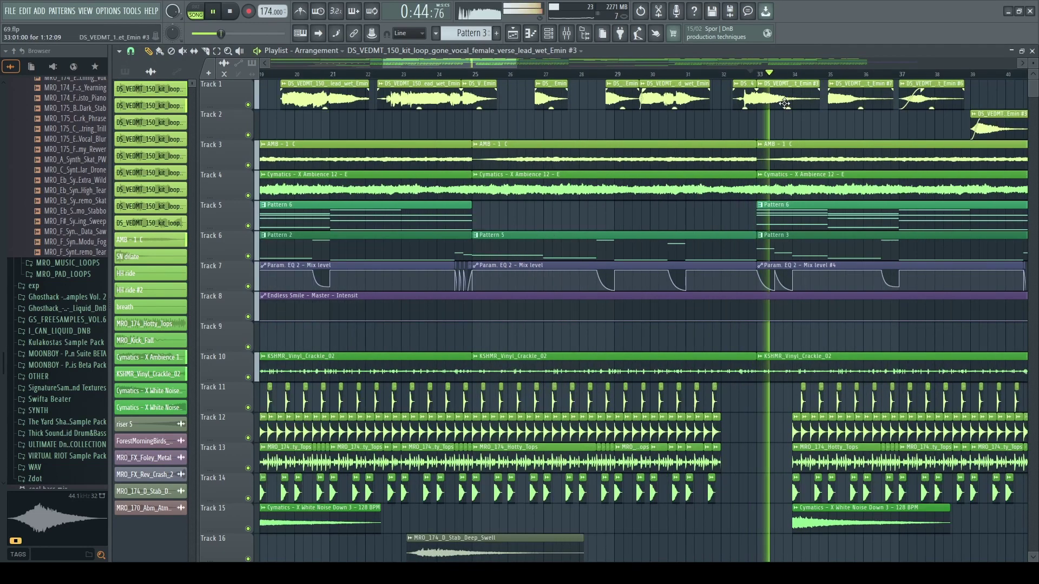
key(Escape)
scroll(658, 149, up, 2)
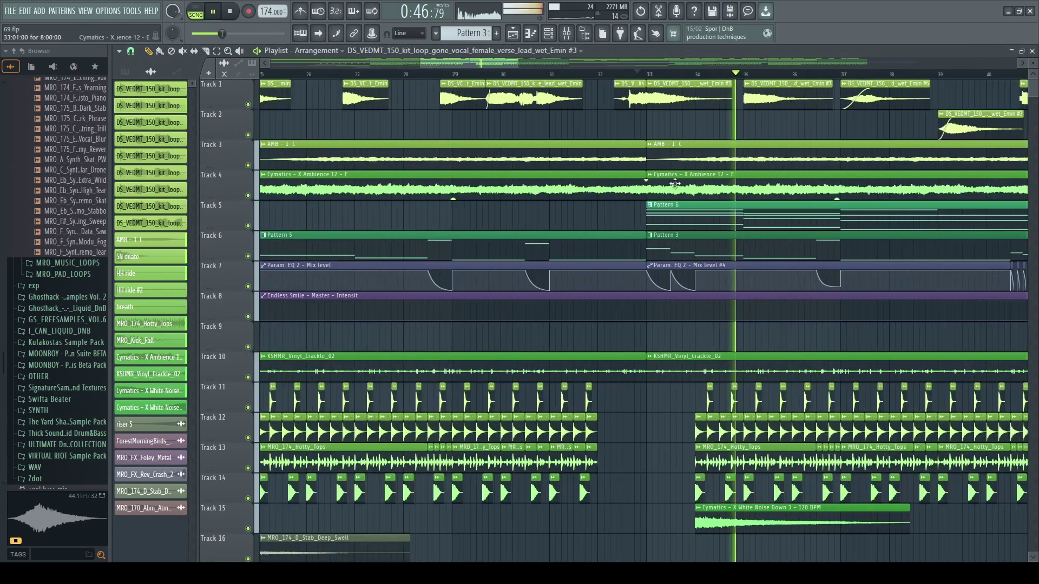
scroll(657, 150, down, 3)
scroll(657, 150, up, 3)
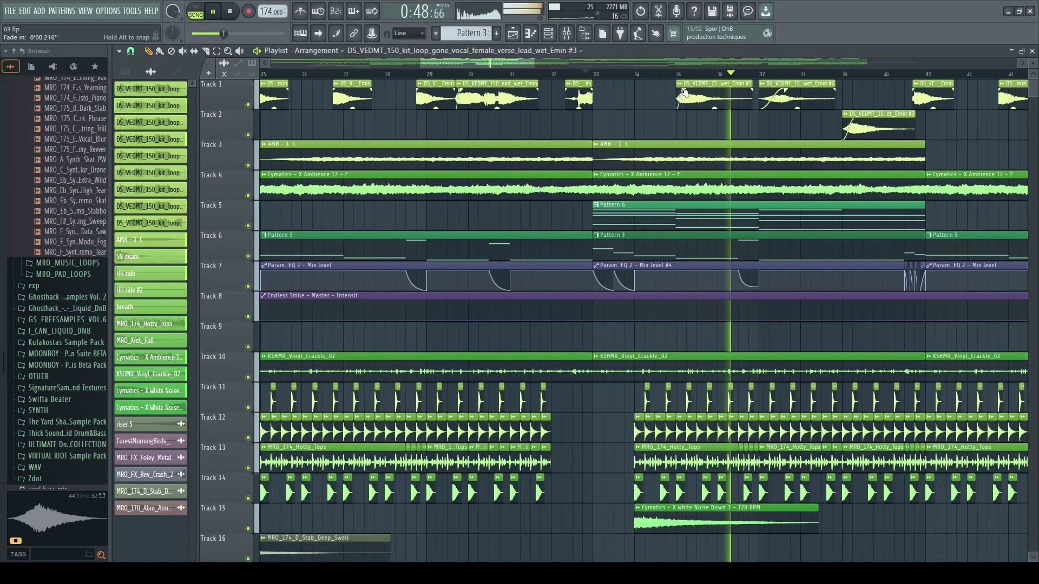
scroll(649, 130, down, 3)
scroll(648, 122, up, 3)
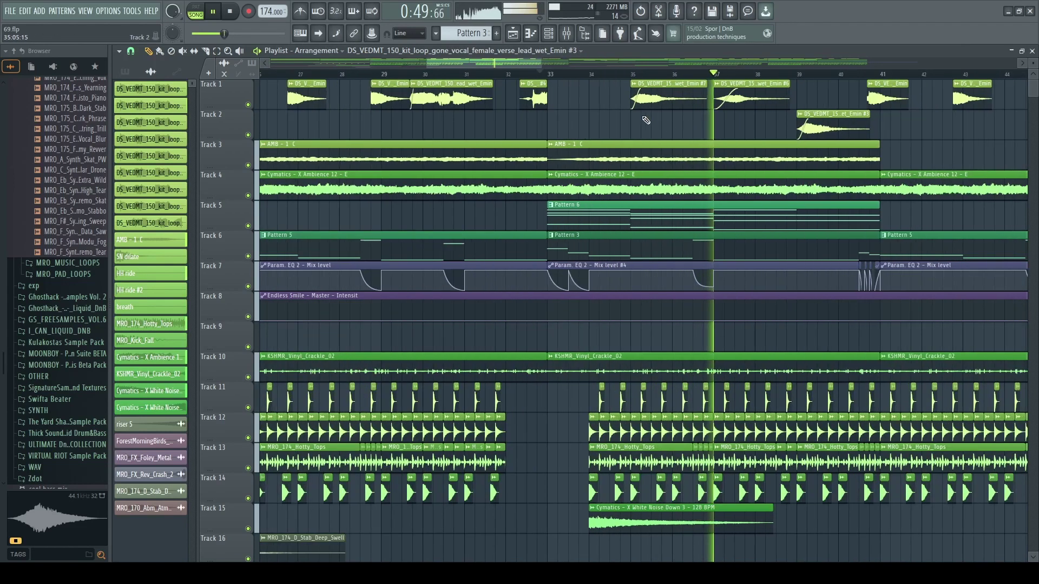
Inspect the Tremolator and Fruity Parametric EQ 2 effects on Insert 3, used by the vocal clip near bar 39 on Track 2.
double_click(752, 97)
key(F9)
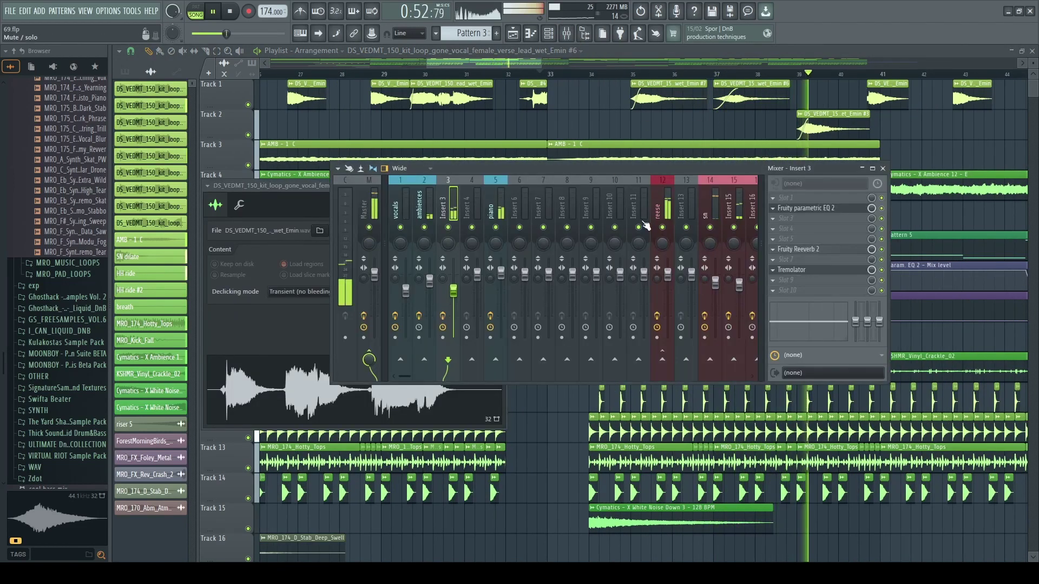
key(space)
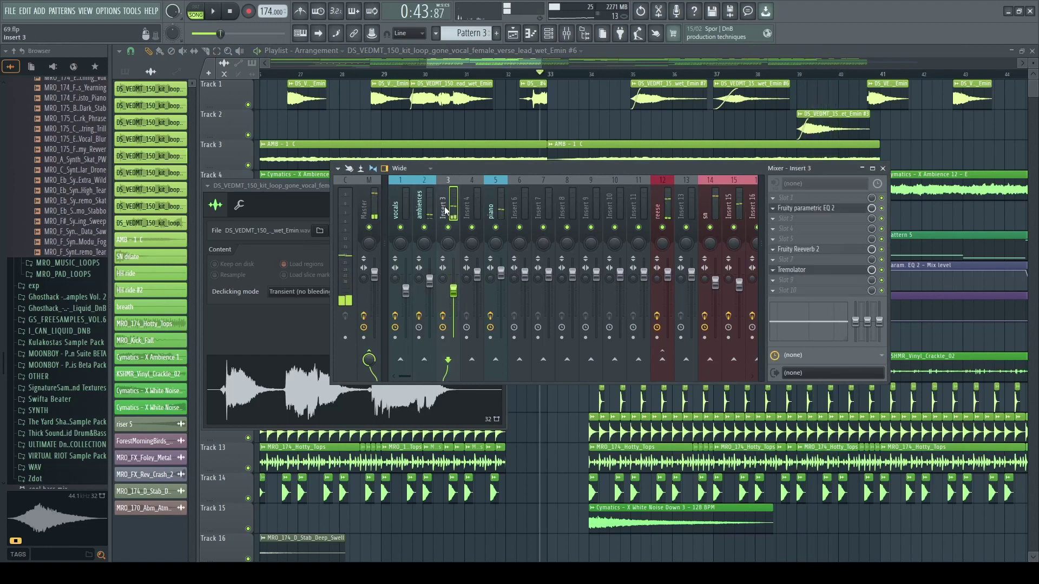
click(812, 275)
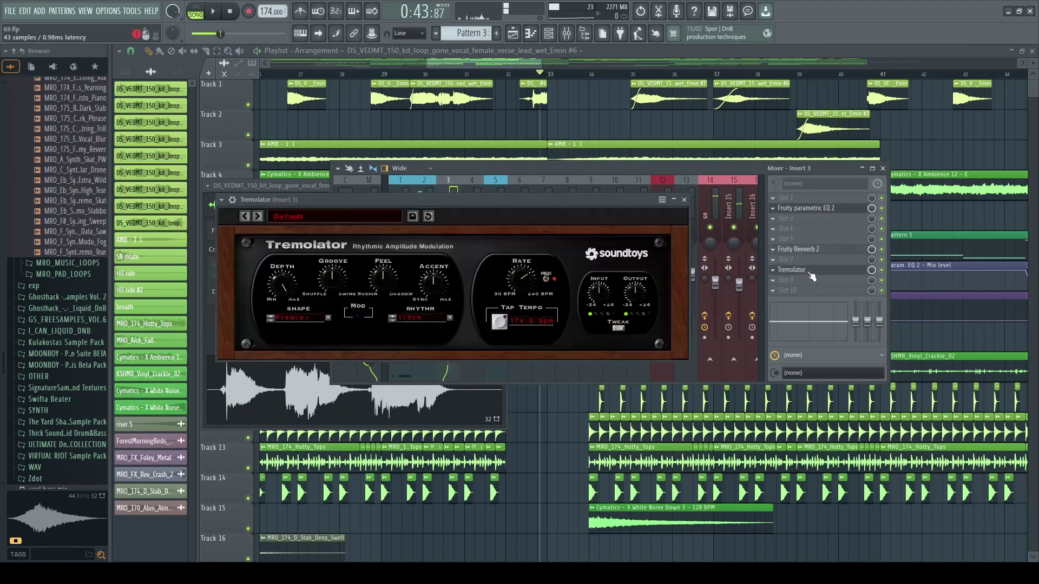
click(684, 200)
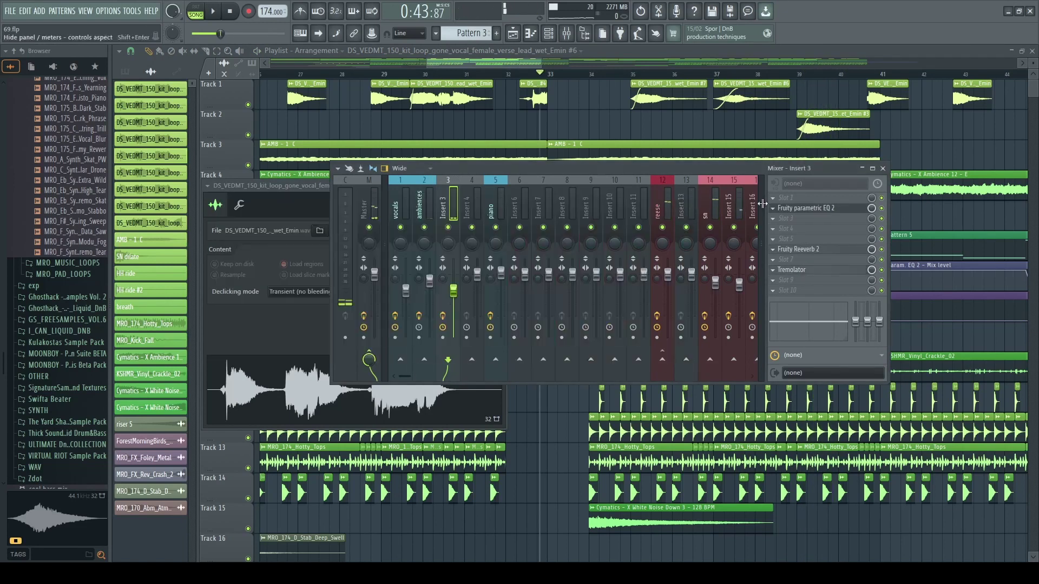
click(816, 209)
key(F12)
Play briefly from bar 33 and examine the whole arrangement across both drops.
scroll(577, 237, down, 5)
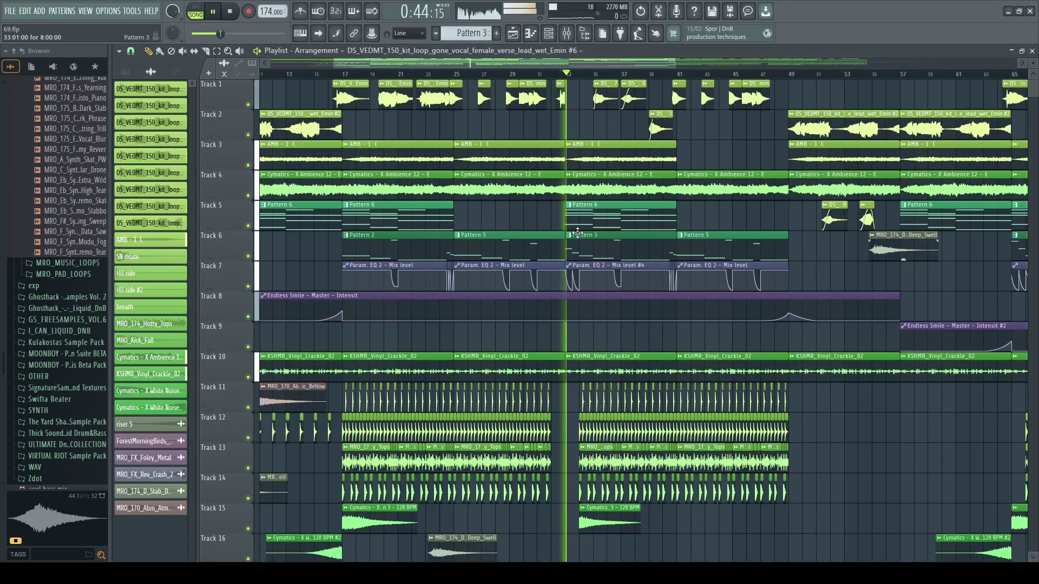
scroll(652, 187, down, 1)
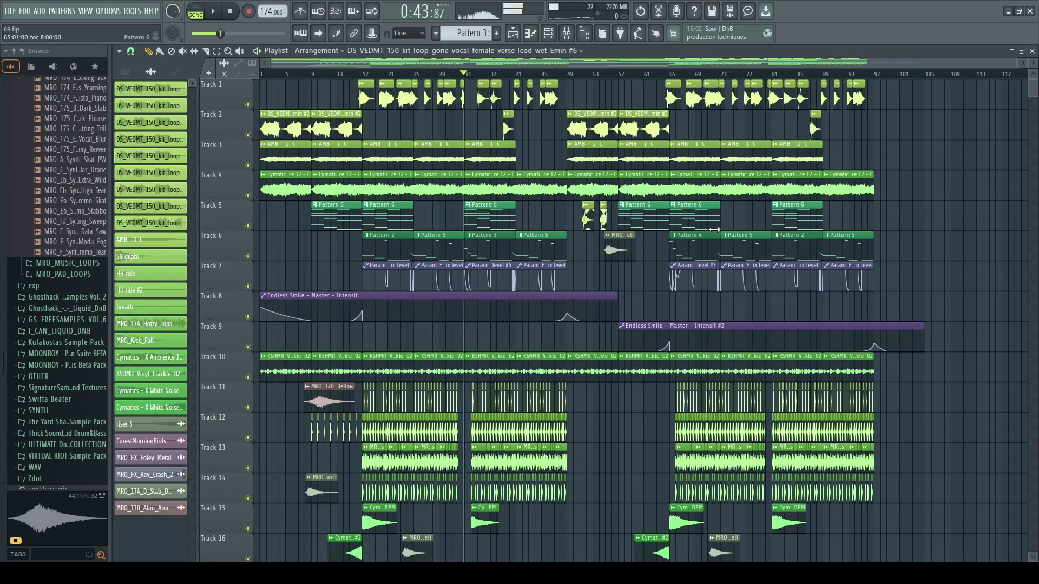
scroll(676, 243, down, 4)
scroll(704, 295, up, 4)
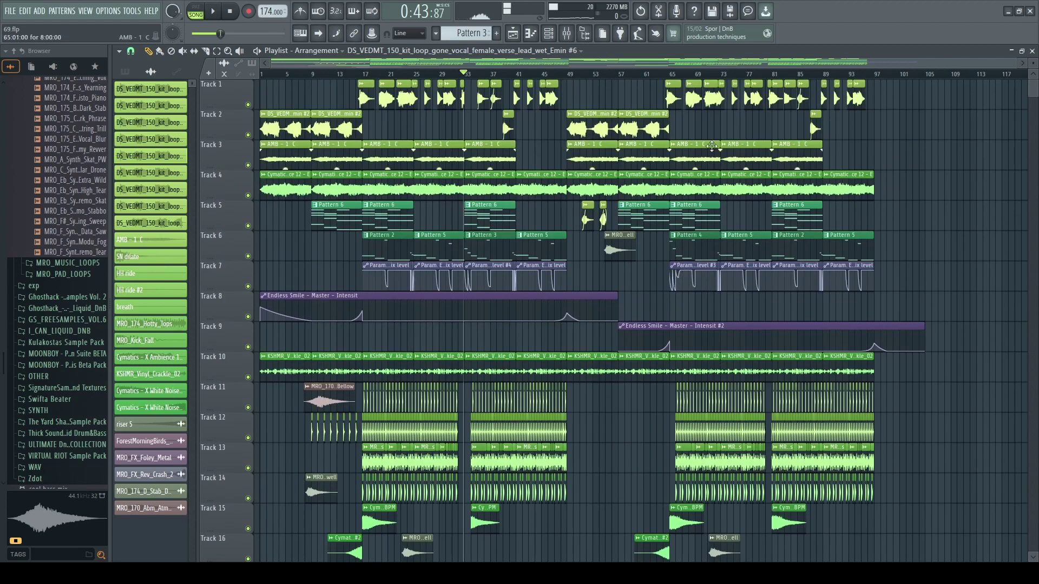
Play the second drop from just before bar 65 and review the arrangement down to the Track 18 ambience.
scroll(772, 225, up, 4)
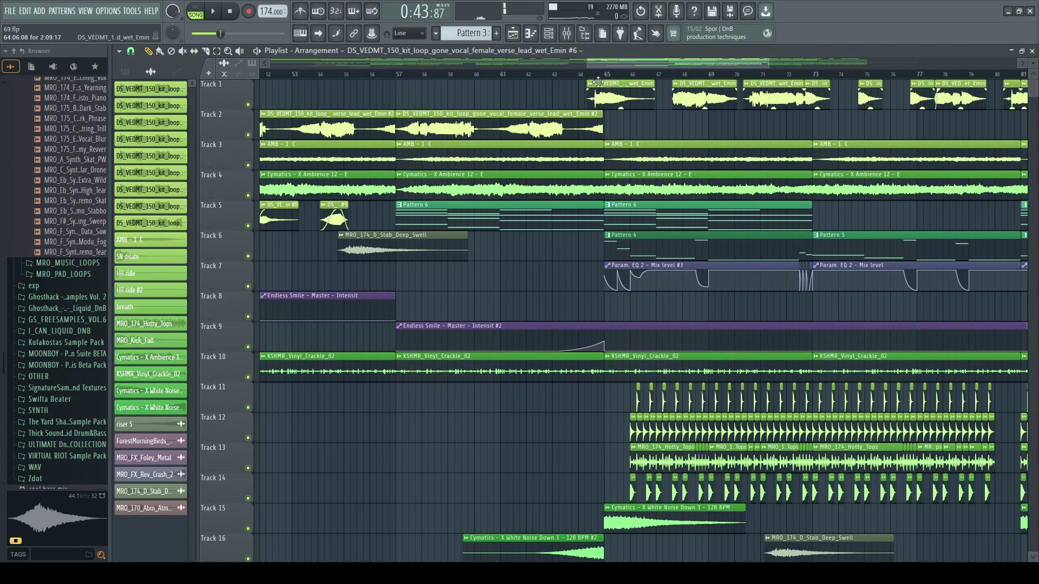
key(space)
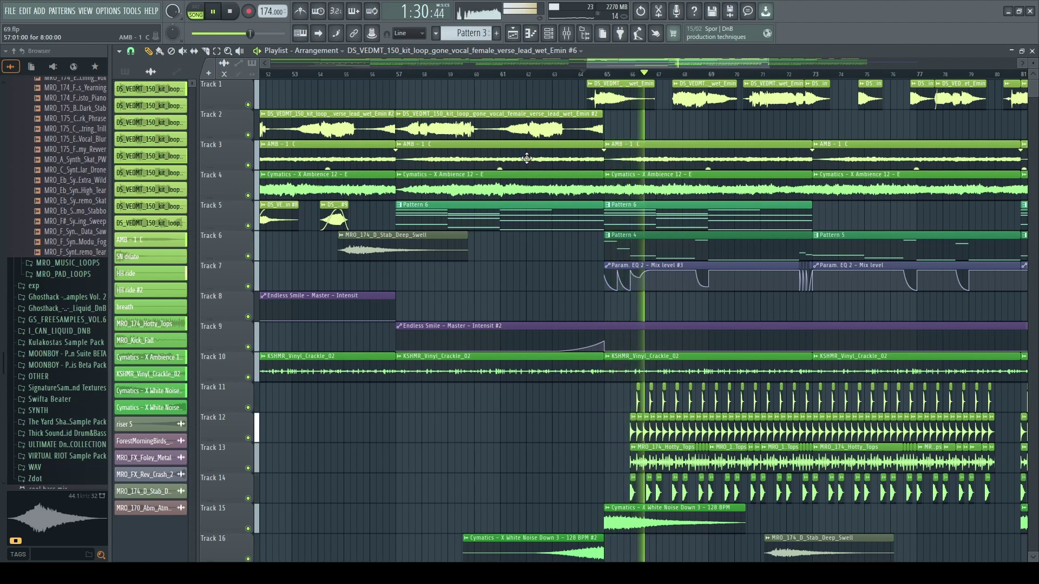
scroll(599, 301, down, 4)
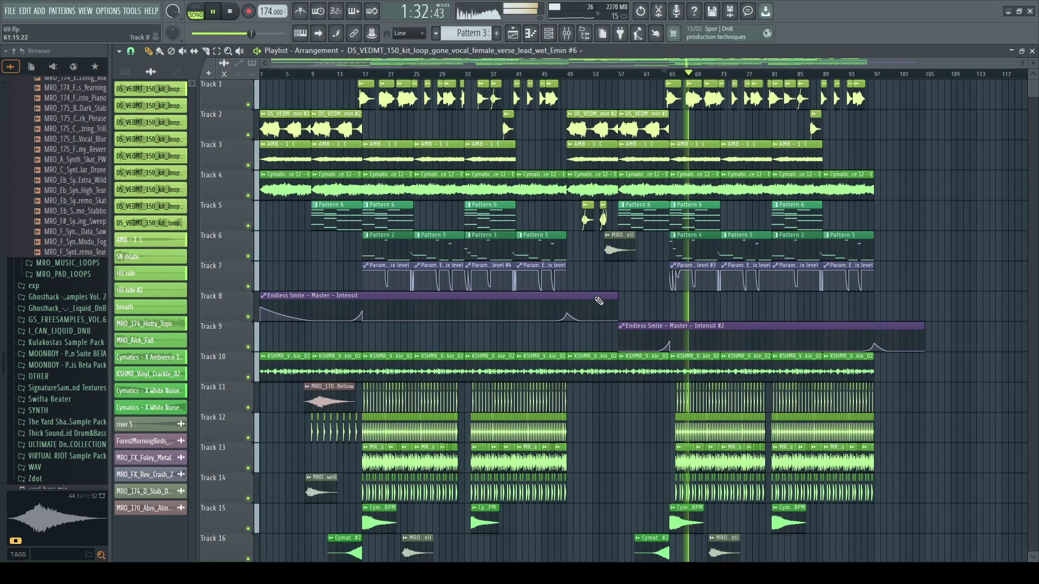
key(space)
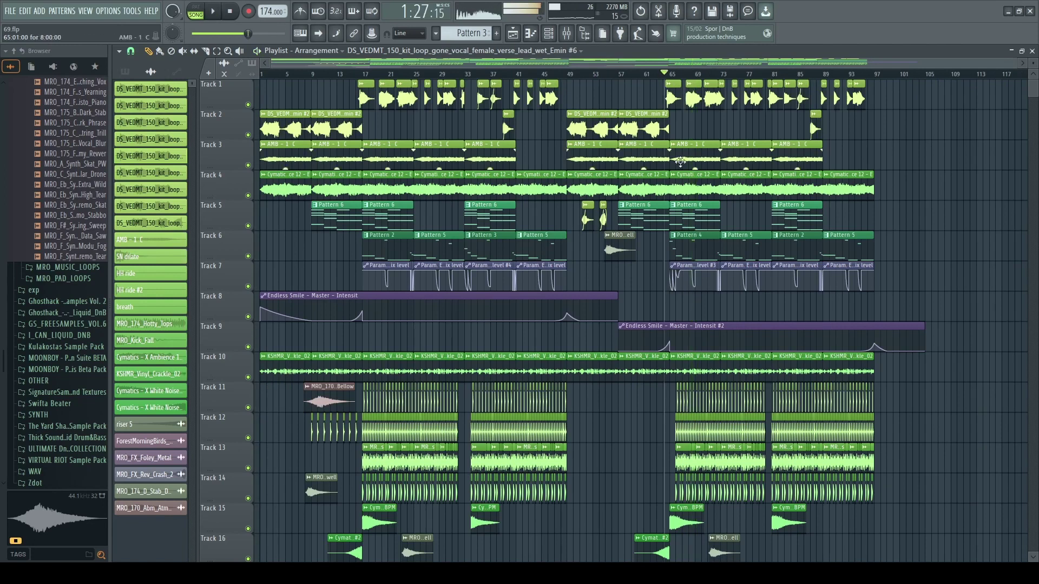
scroll(529, 189, down, 3)
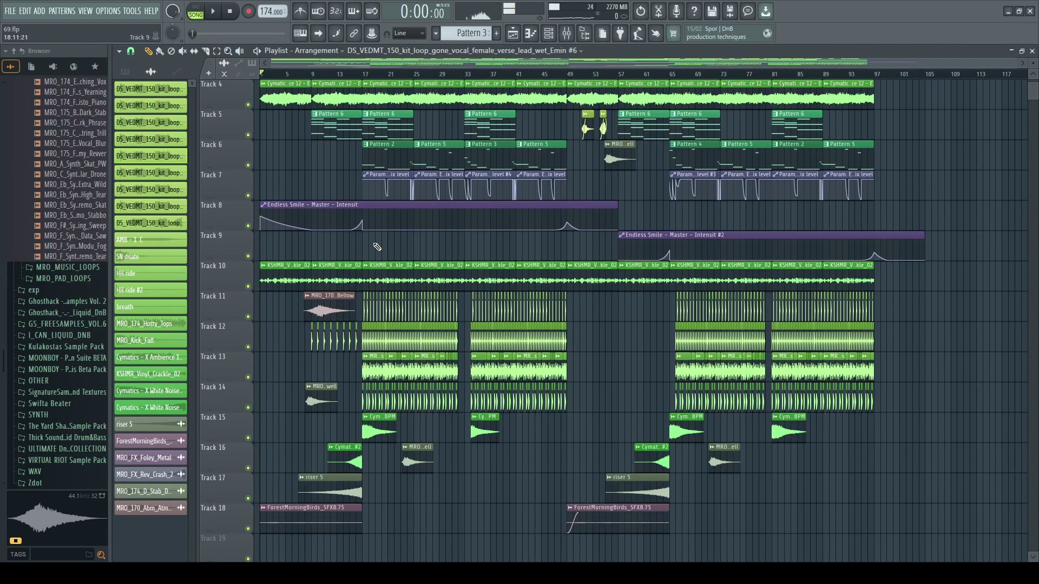
scroll(297, 242, up, 3)
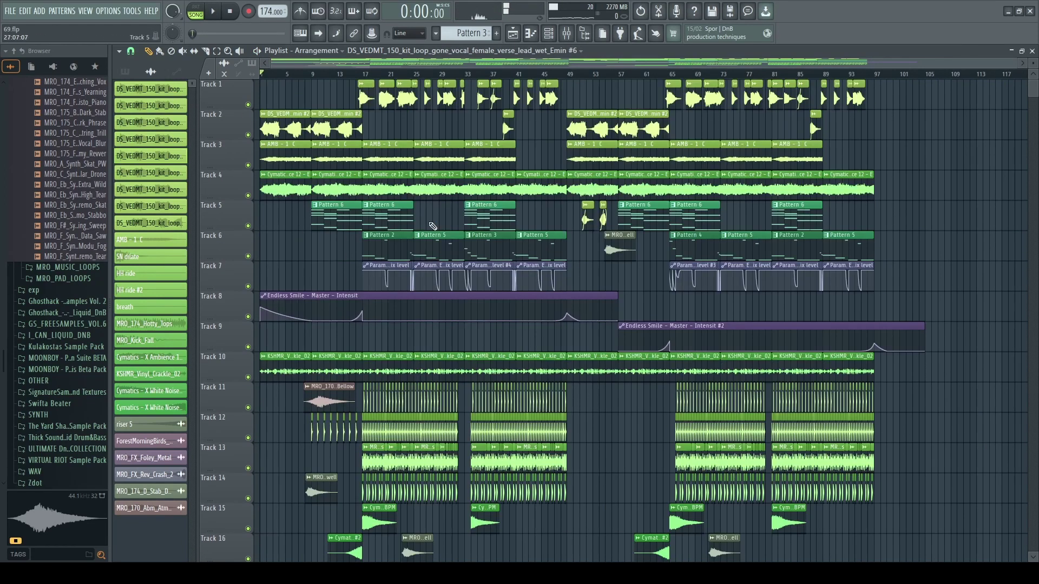
Play the first drop from about bar 17 and open the Pro-L 2 limiter on the Master channel.
click(572, 36)
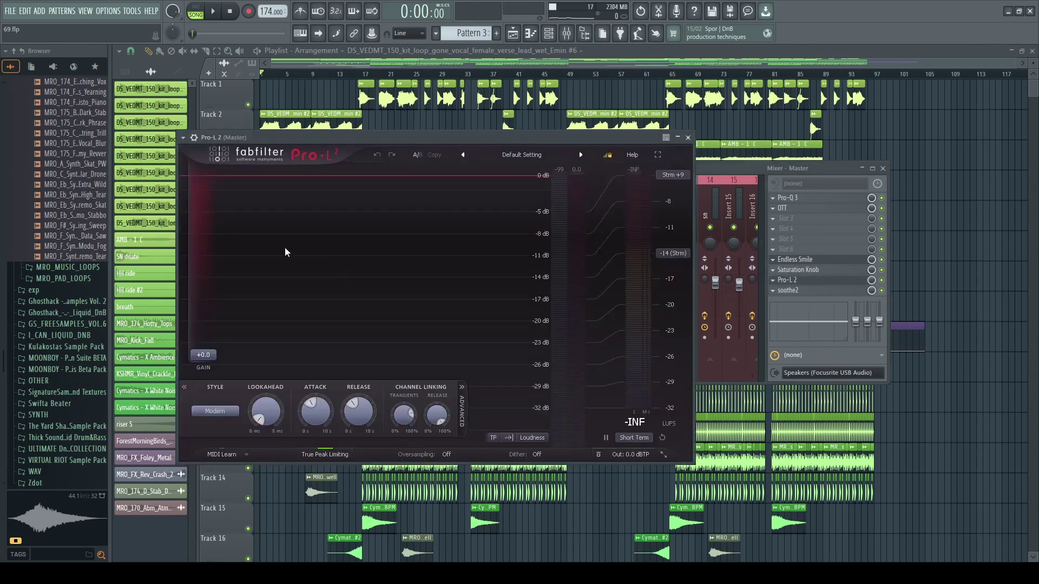
key(space)
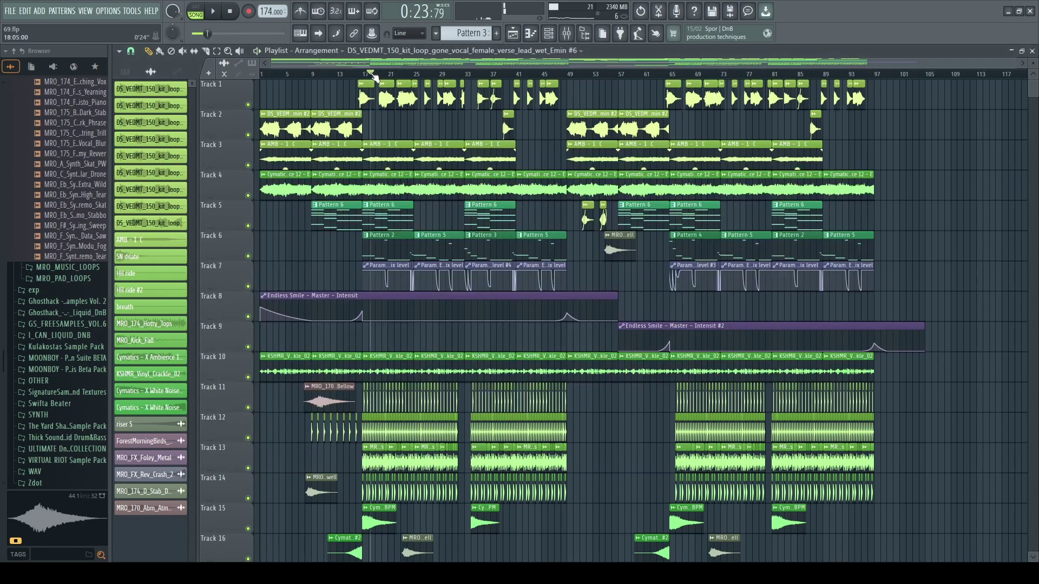
key(space)
key(F9)
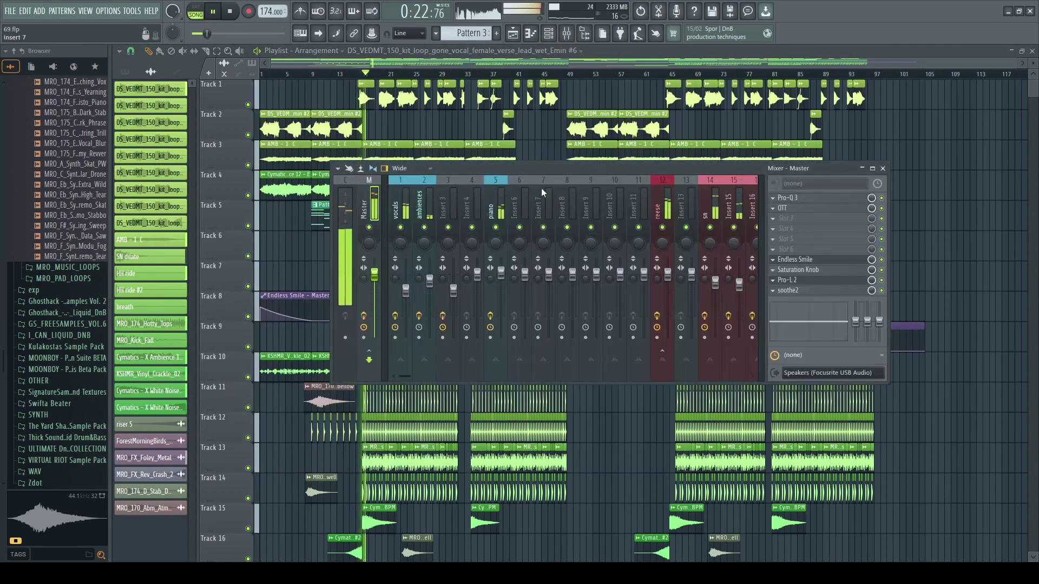
click(795, 280)
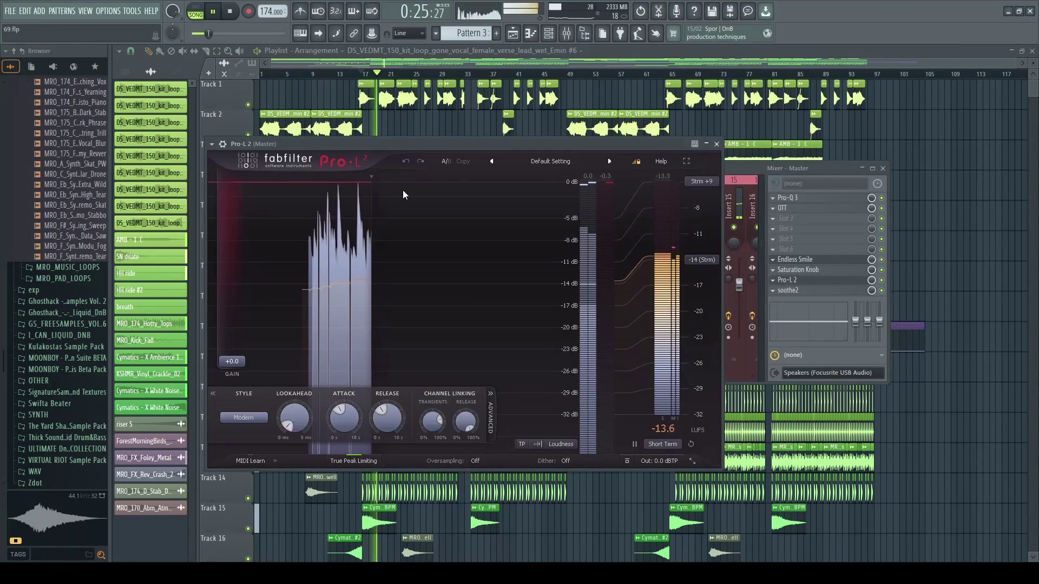
Raise the Pro-L 2 gain to +0.9 dB and audition the first drop.
key(space)
drag(400, 145, 408, 144)
drag(240, 360, 241, 355)
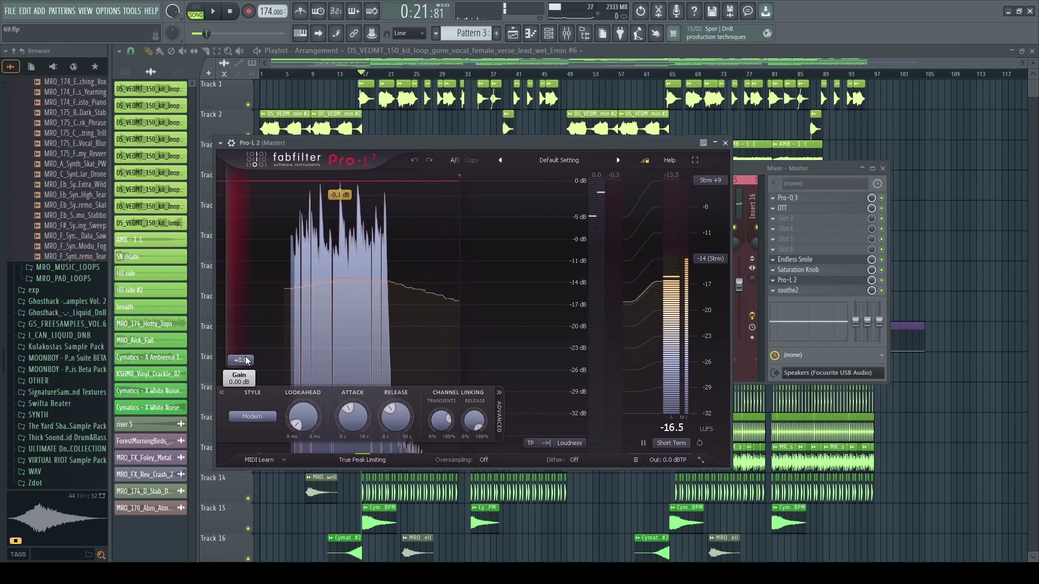
key(space)
drag(333, 143, 348, 144)
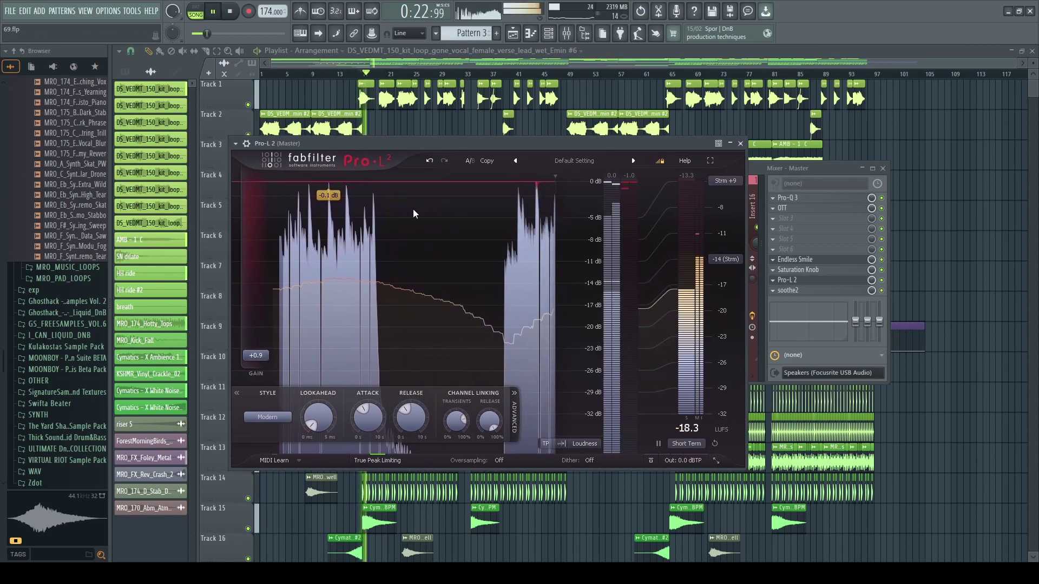
key(space)
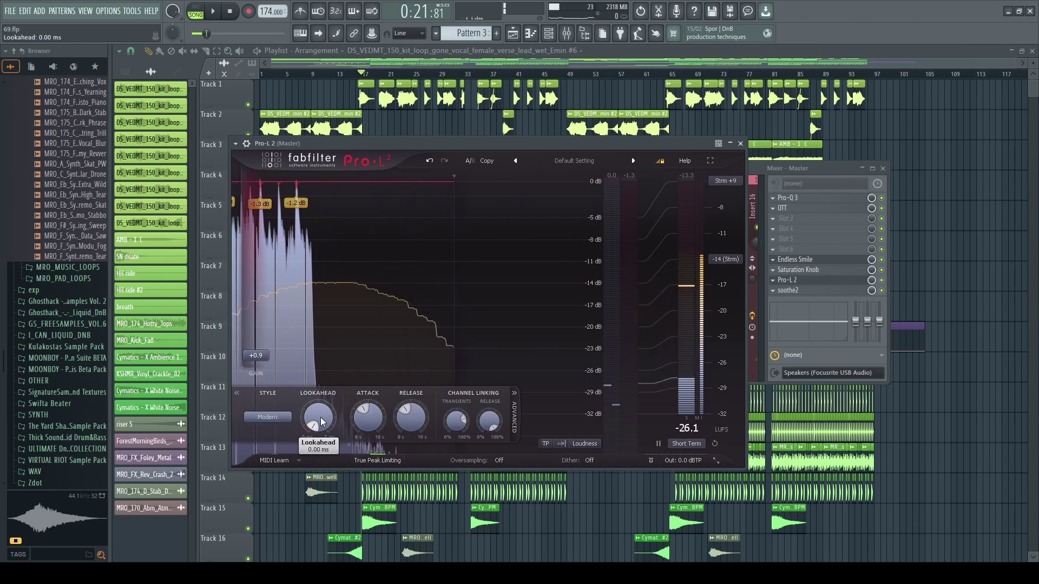
Raise the Pro-L 2 lookahead, attack and release to their maximum and enable 1:1 unity gain on the output.
drag(318, 422, 357, 246)
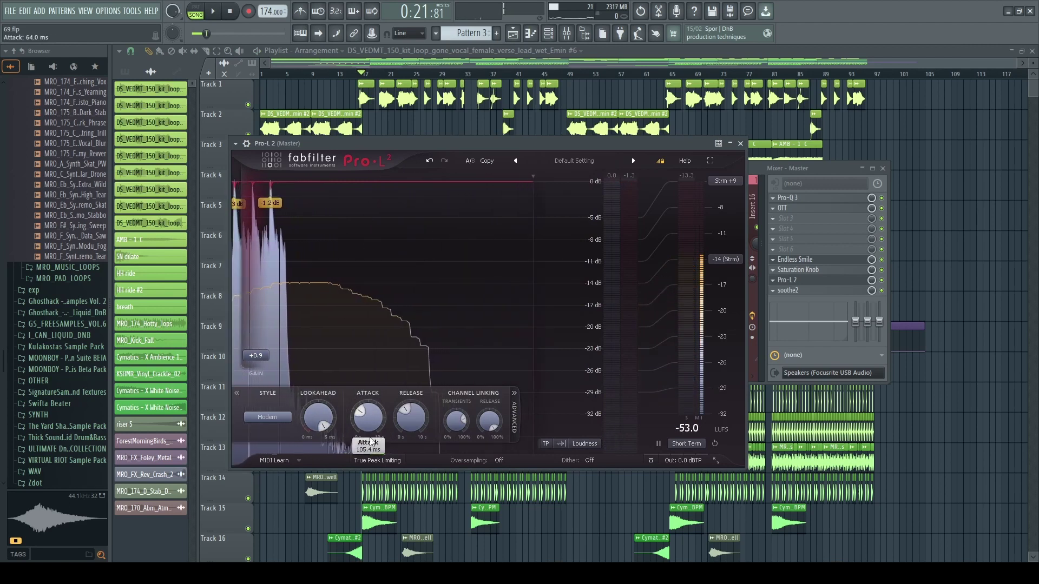
drag(368, 417, 388, 266)
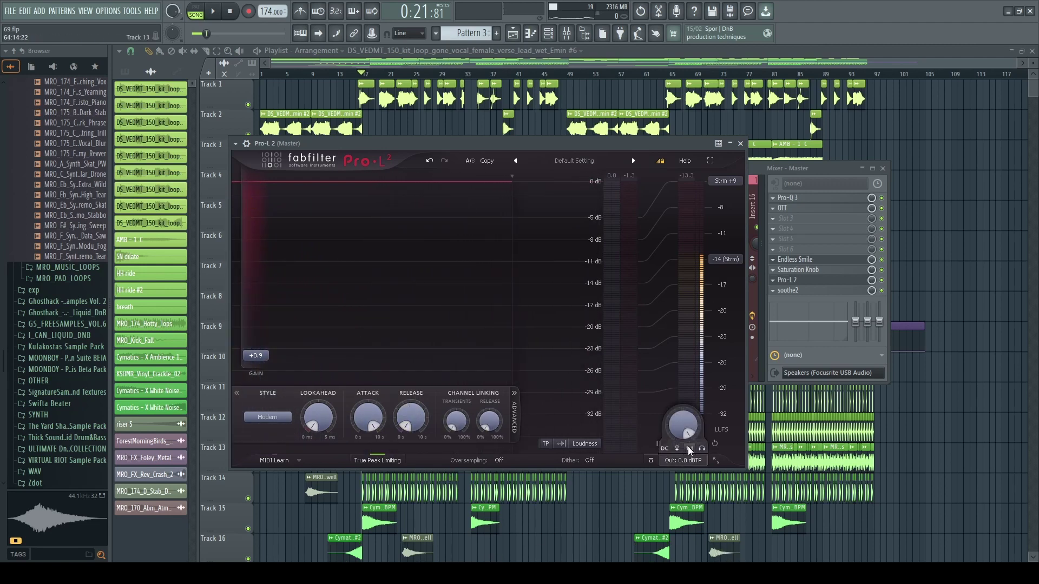
drag(569, 145, 589, 146)
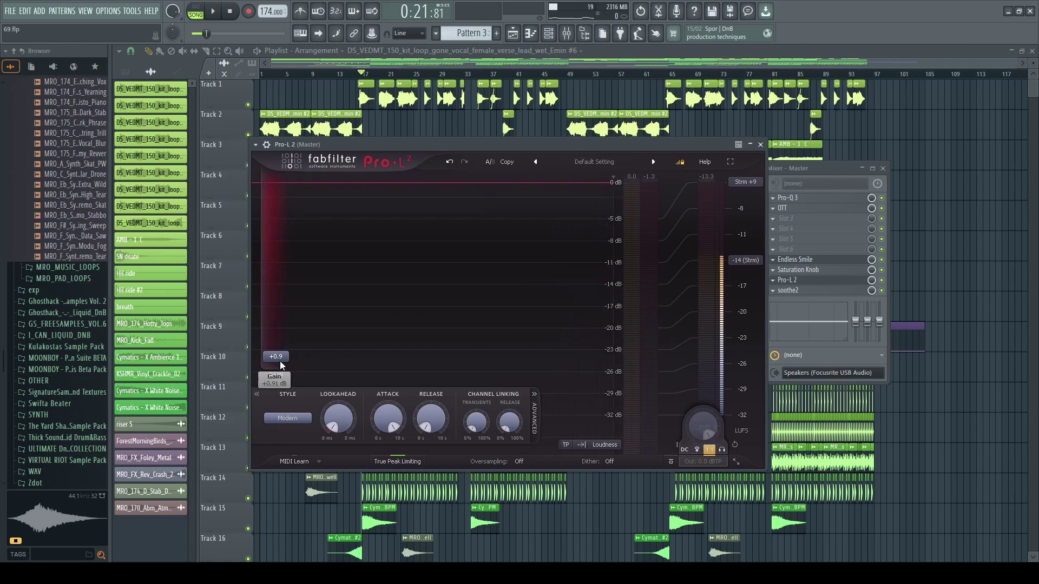
drag(359, 148, 361, 149)
Set the Pro-L 2 gain to +1.9 dB while auditioning the first drop, and close the limiter.
key(space)
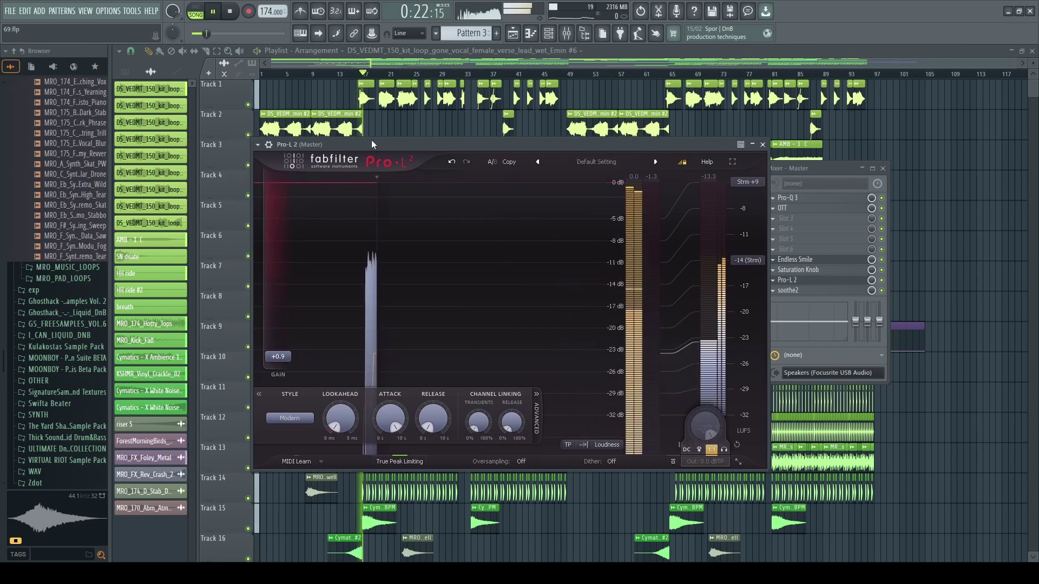
mouse_move(286, 361)
mouse_down()
mouse_move(287, 279)
mouse_move(275, 314)
mouse_move(280, 352)
mouse_up()
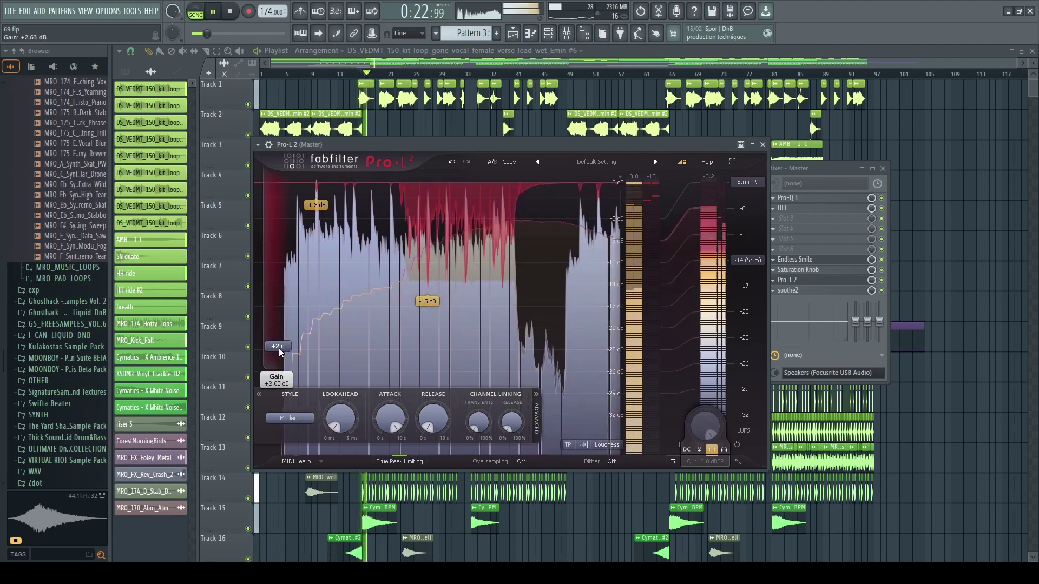
key(space)
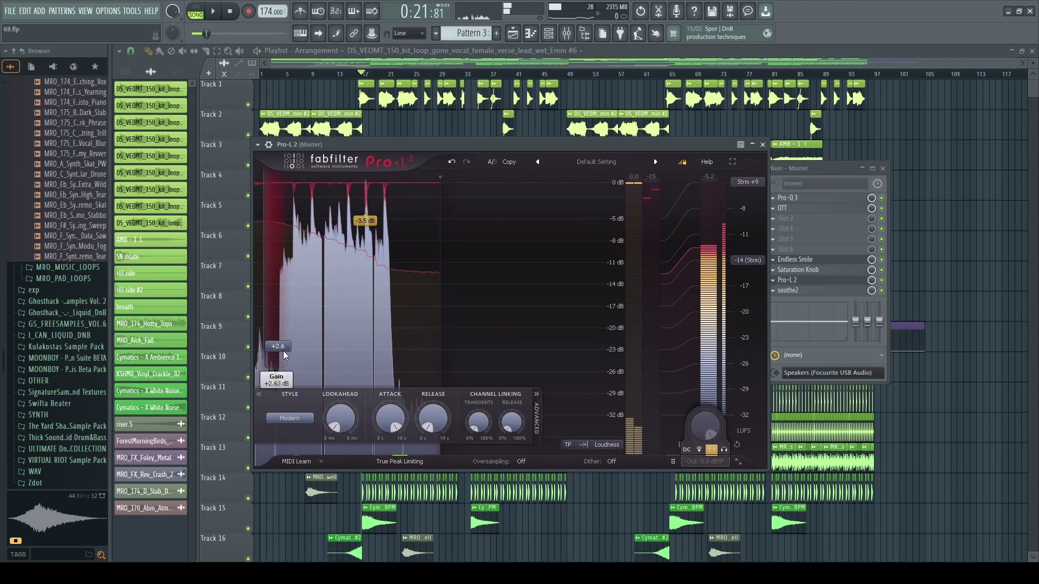
key(space)
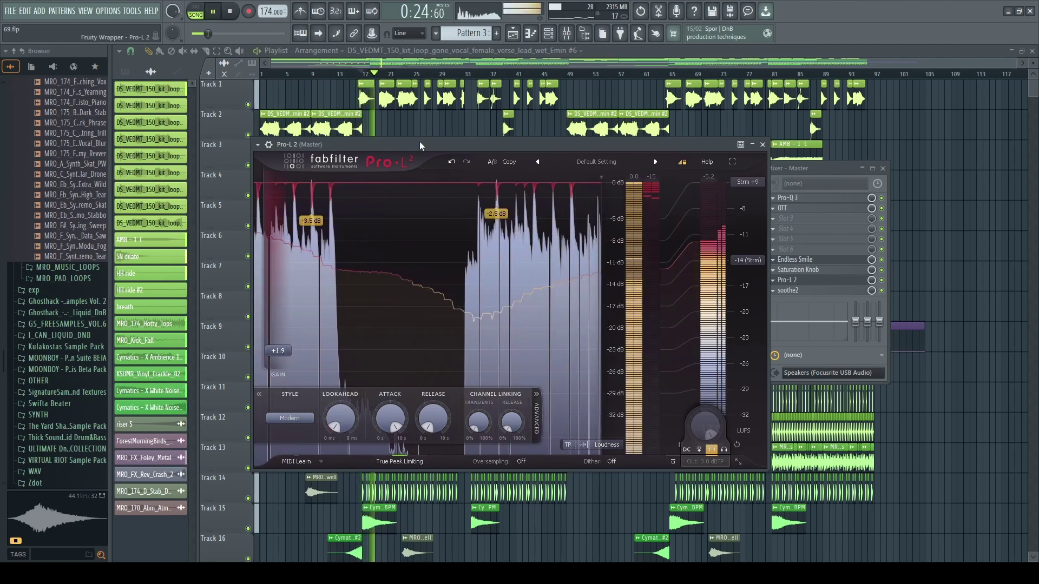
key(space)
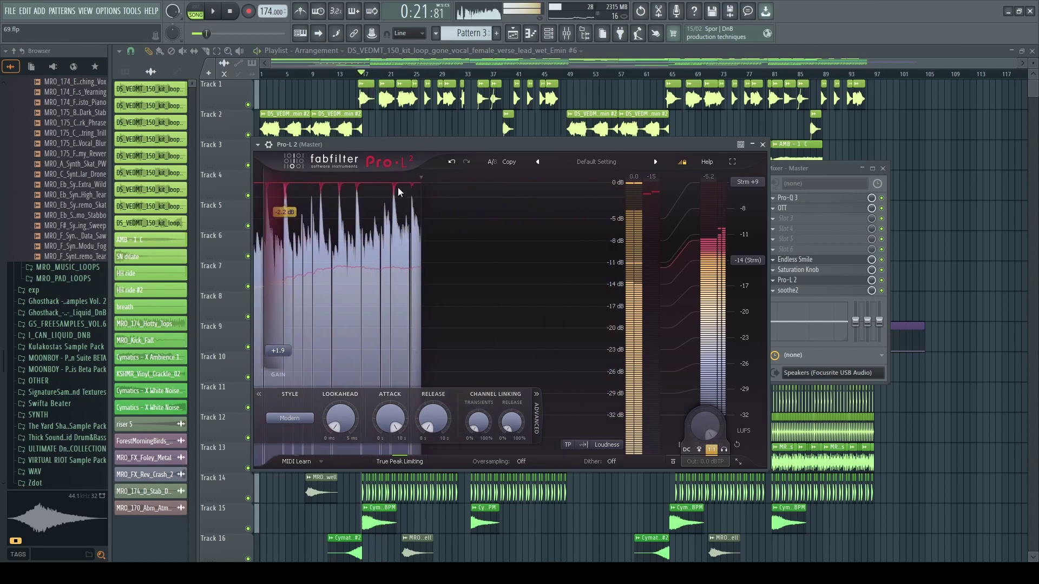
click(763, 145)
Review the snare, drum and Master mixer channels during the first drop and check the Pro-L 2 limiting.
click(709, 216)
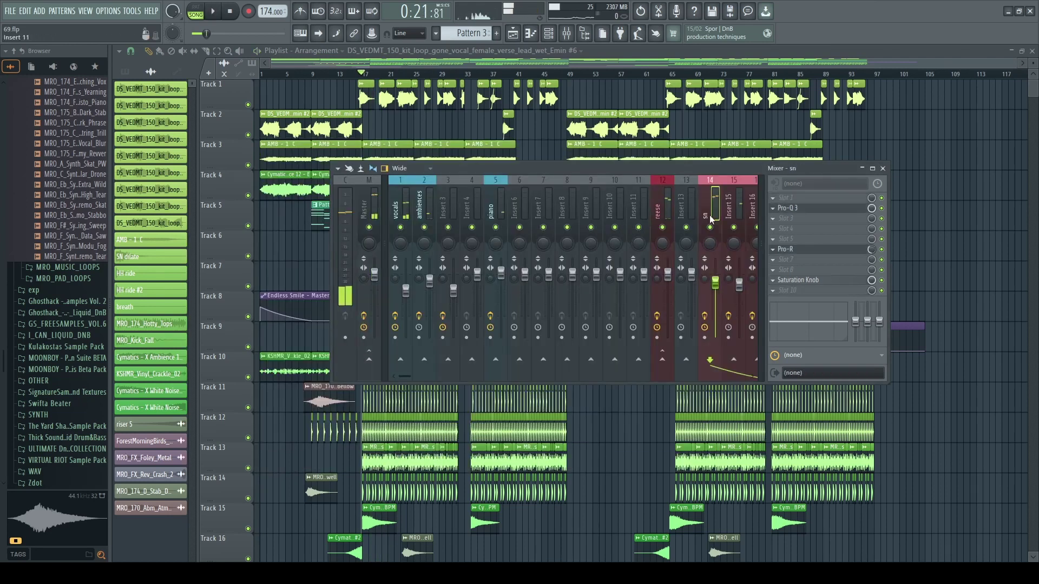
scroll(709, 216, down, 5)
click(564, 217)
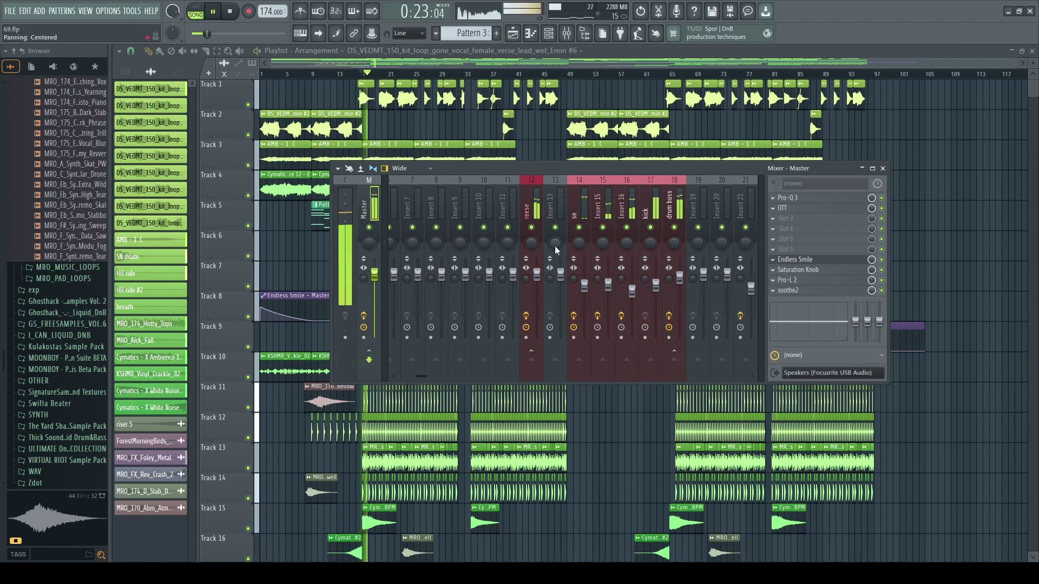
click(801, 282)
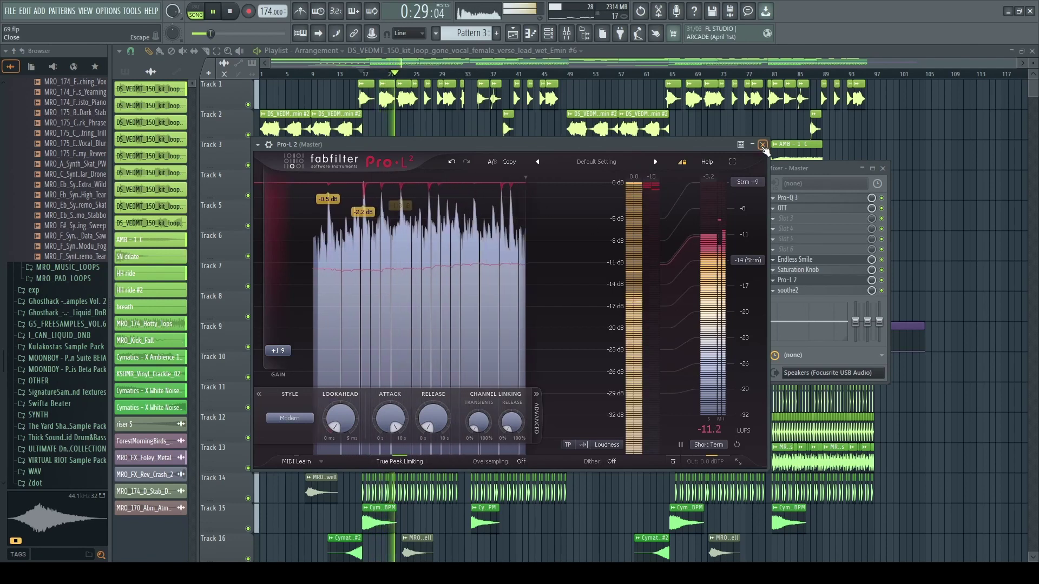
click(763, 145)
key(space)
key(F9)
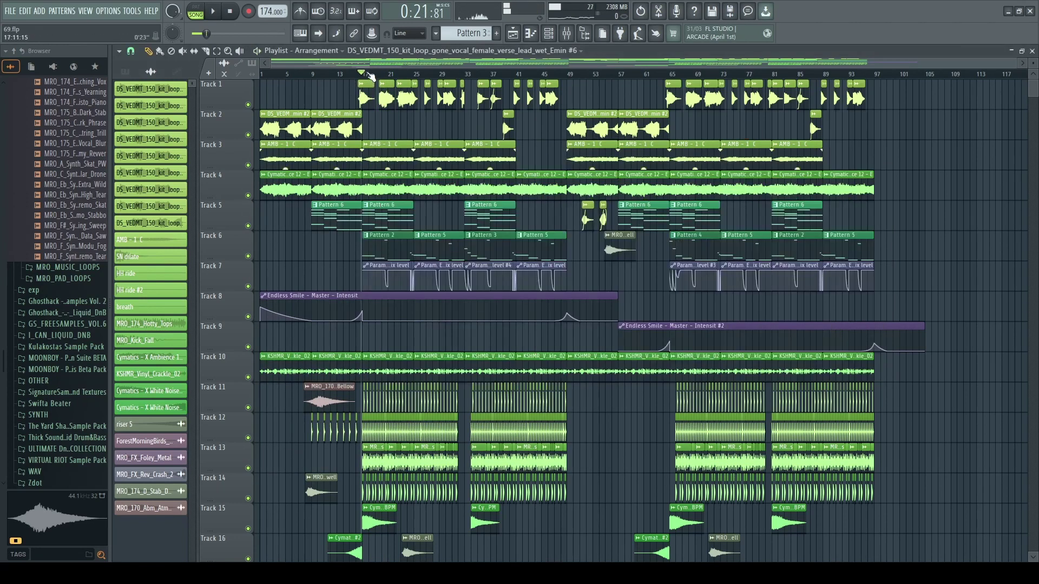
Play the finished track from the beginning of the arrangement.
click(262, 75)
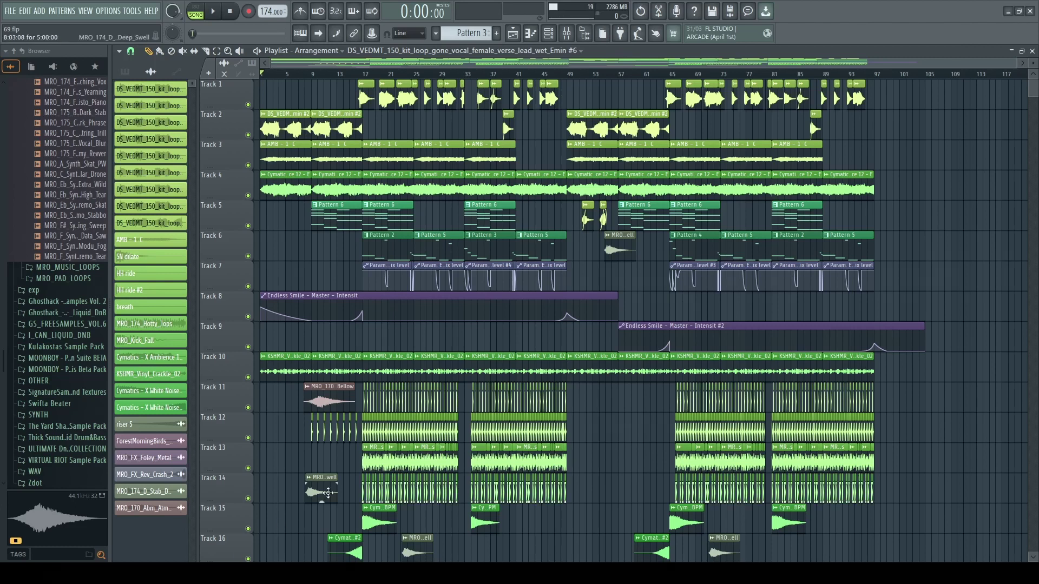
key(space)
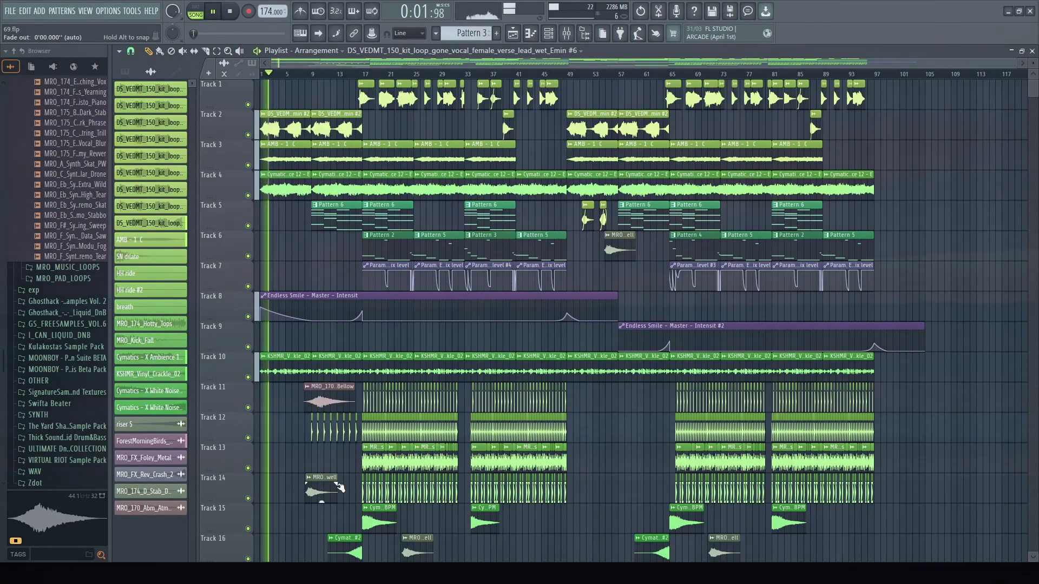